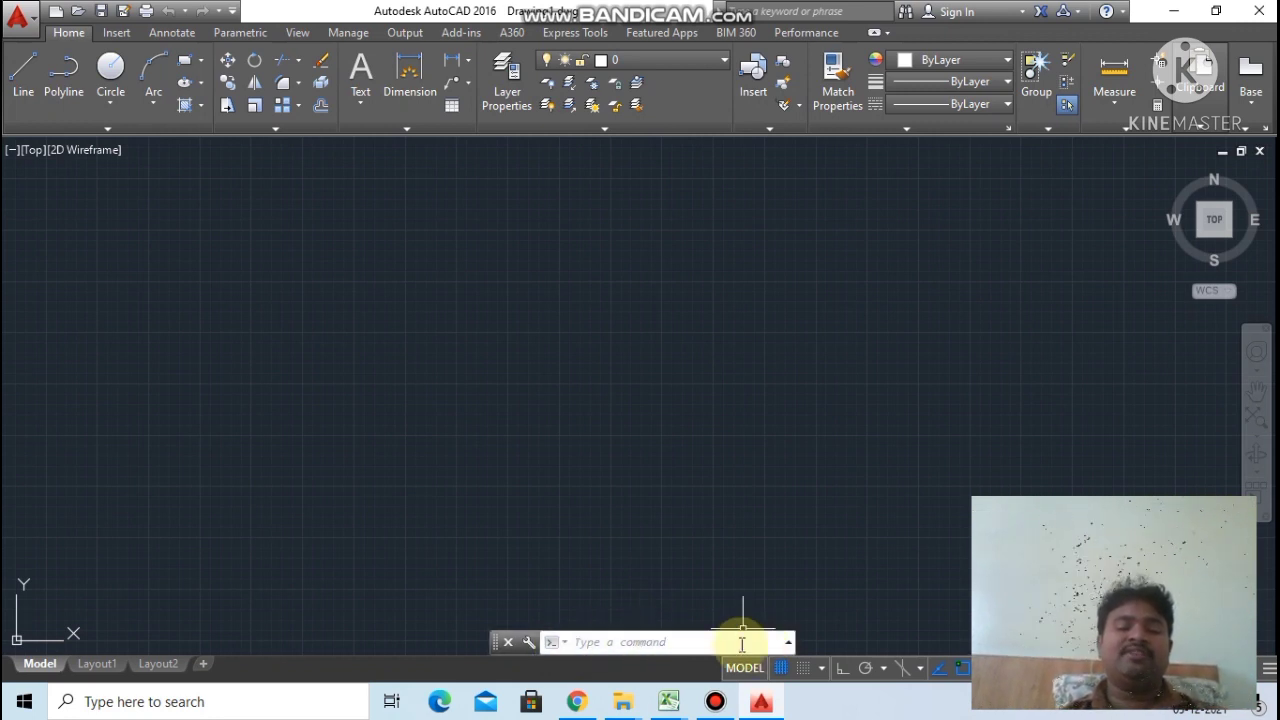
{"action": "left_click", "coordinate": [616, 640]}
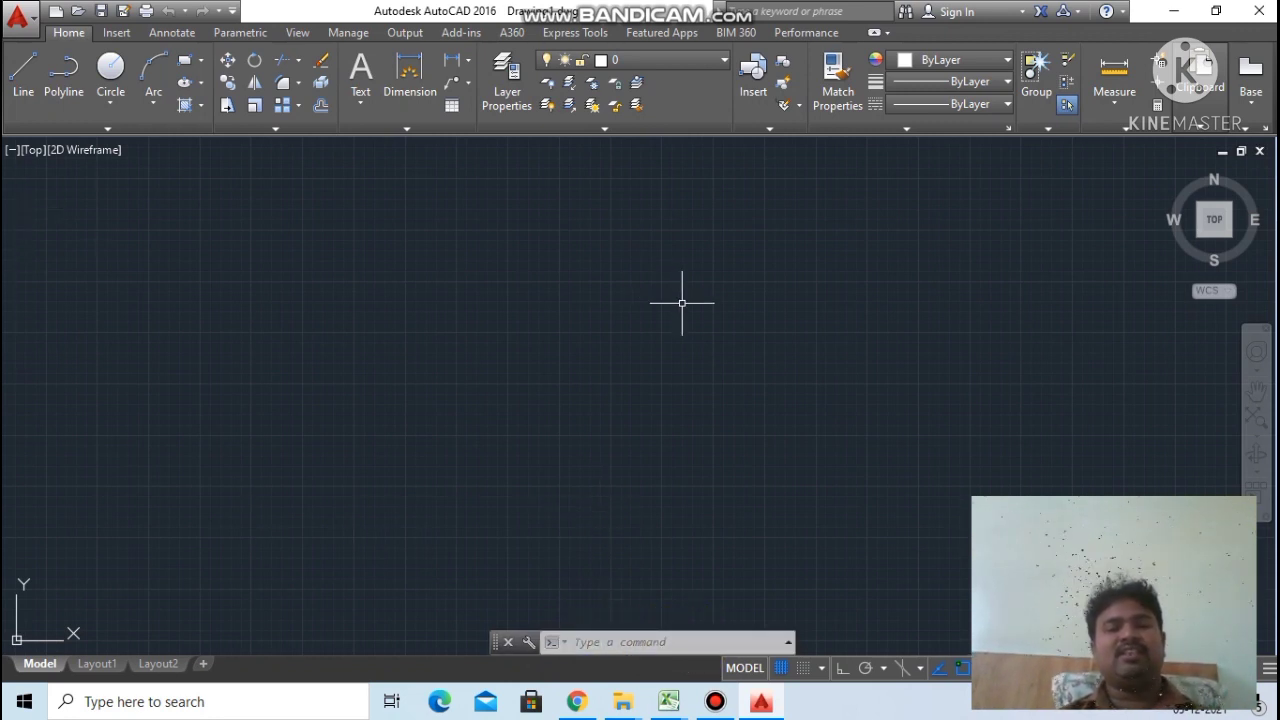
{"action": "left_click", "coordinate": [580, 643]}
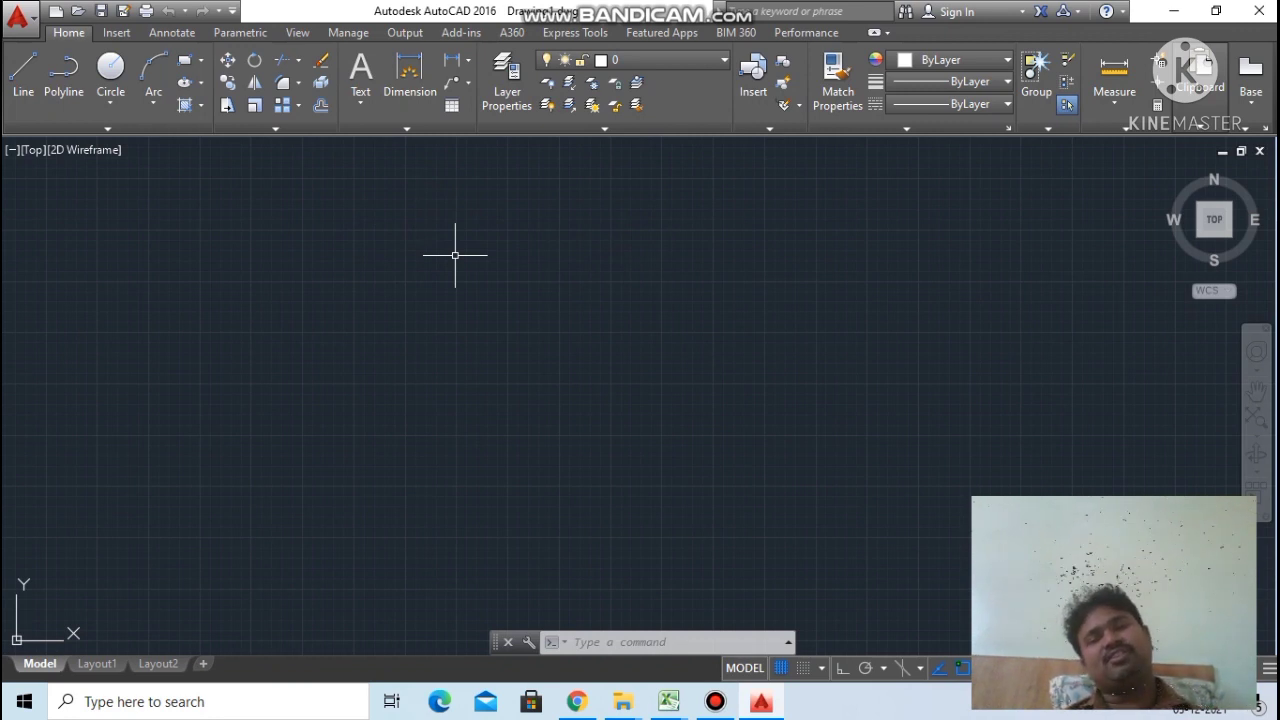
{"action": "left_click", "coordinate": [650, 642]}
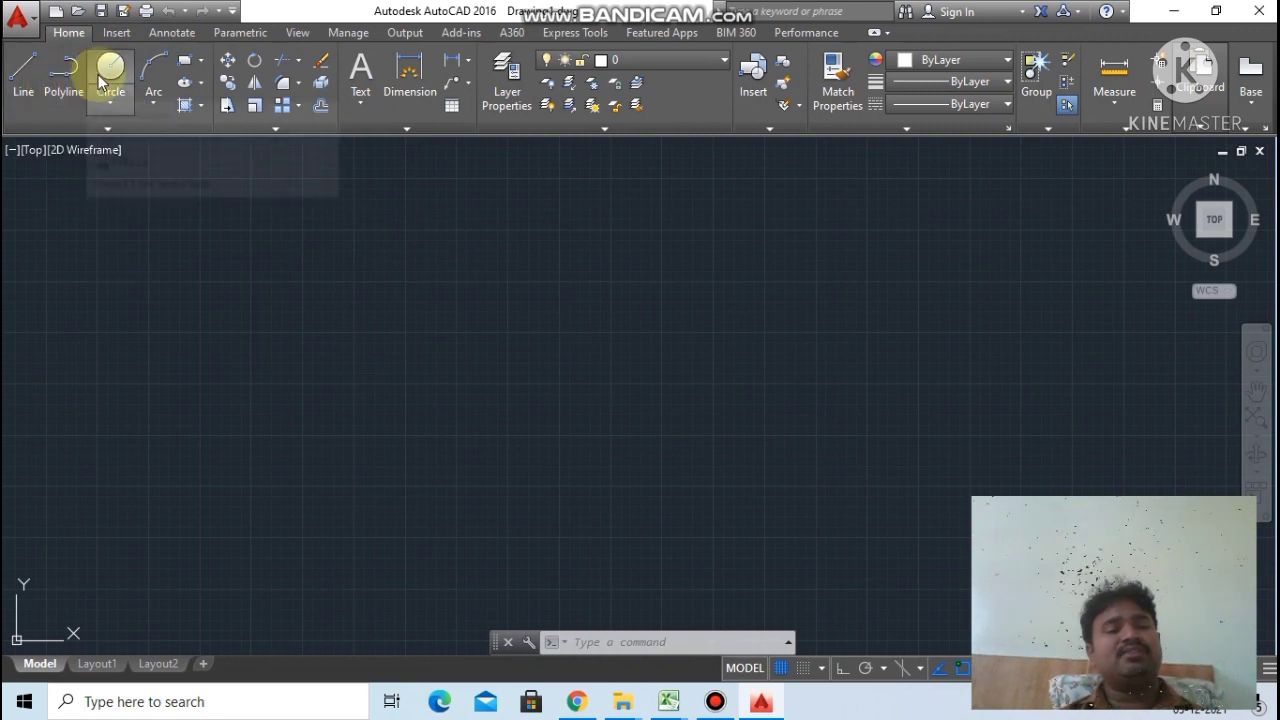
Step: Draw three connected freehand line segments: a long near-horizontal one, a diagonal back down to the left, and a vertical one upward
{"action": "left_click", "coordinate": [24, 74]}
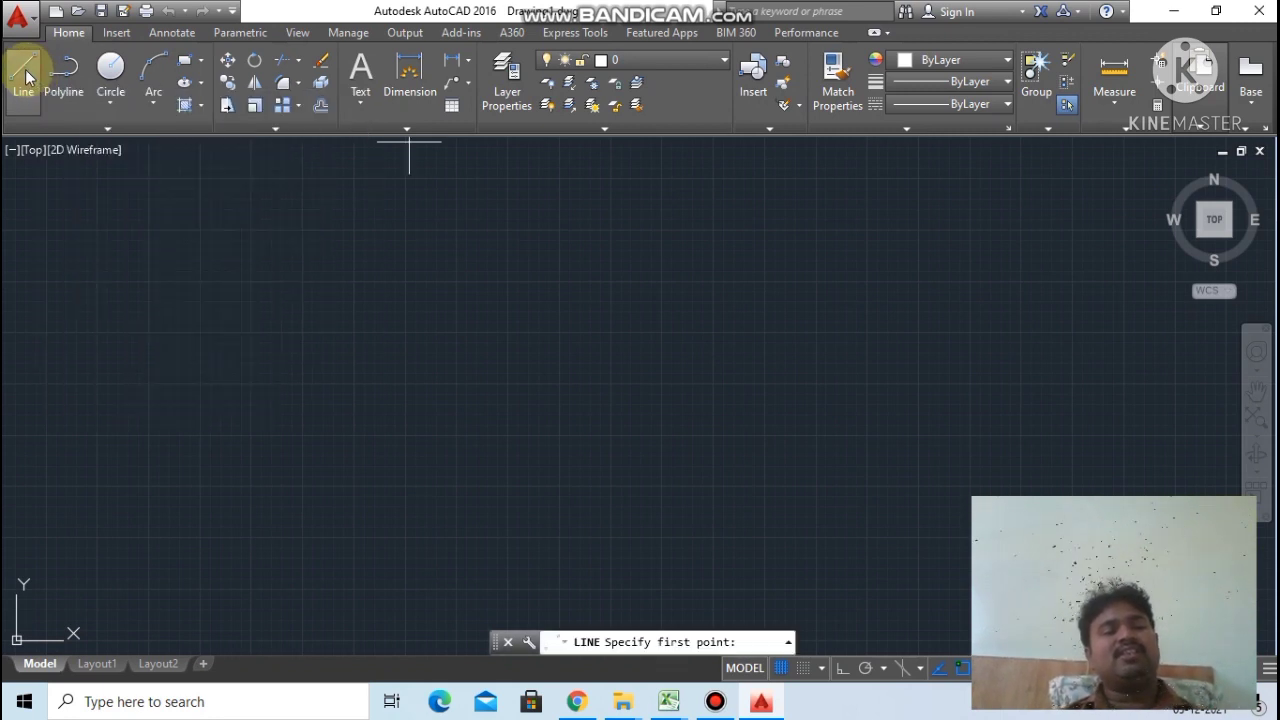
{"action": "left_click", "coordinate": [256, 341]}
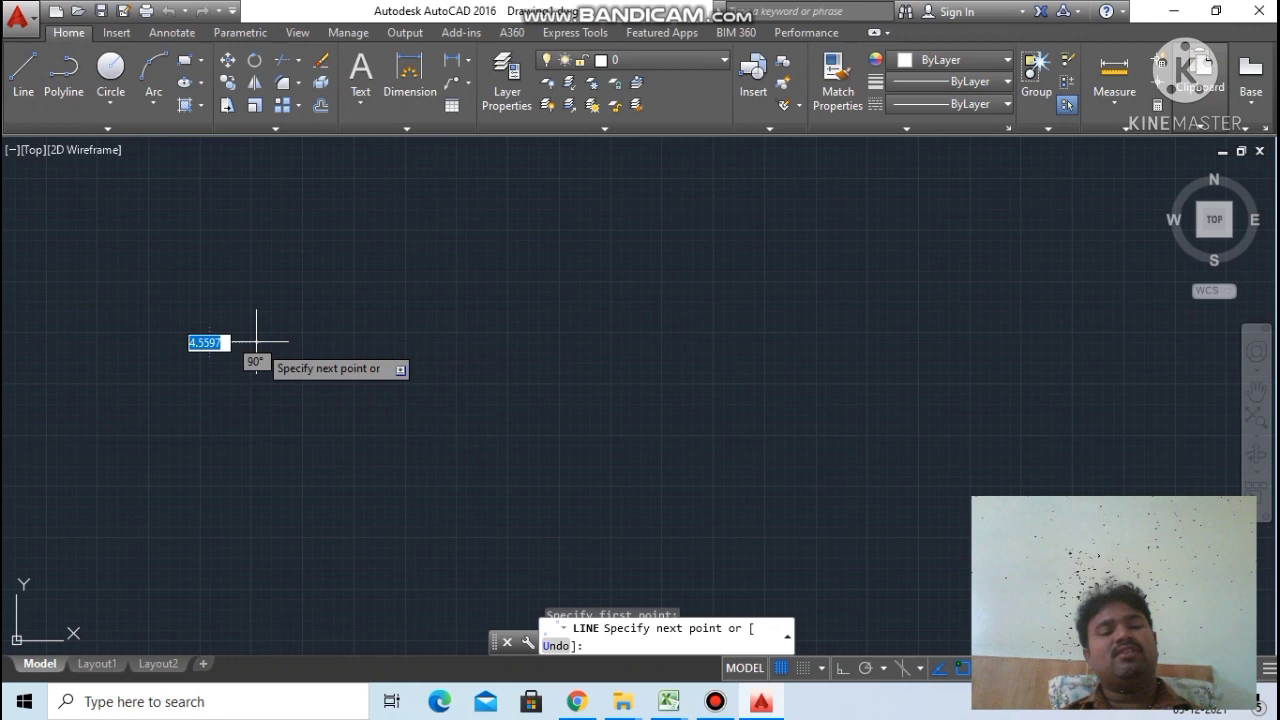
{"action": "left_click", "coordinate": [688, 338]}
{"action": "left_click", "coordinate": [516, 425]}
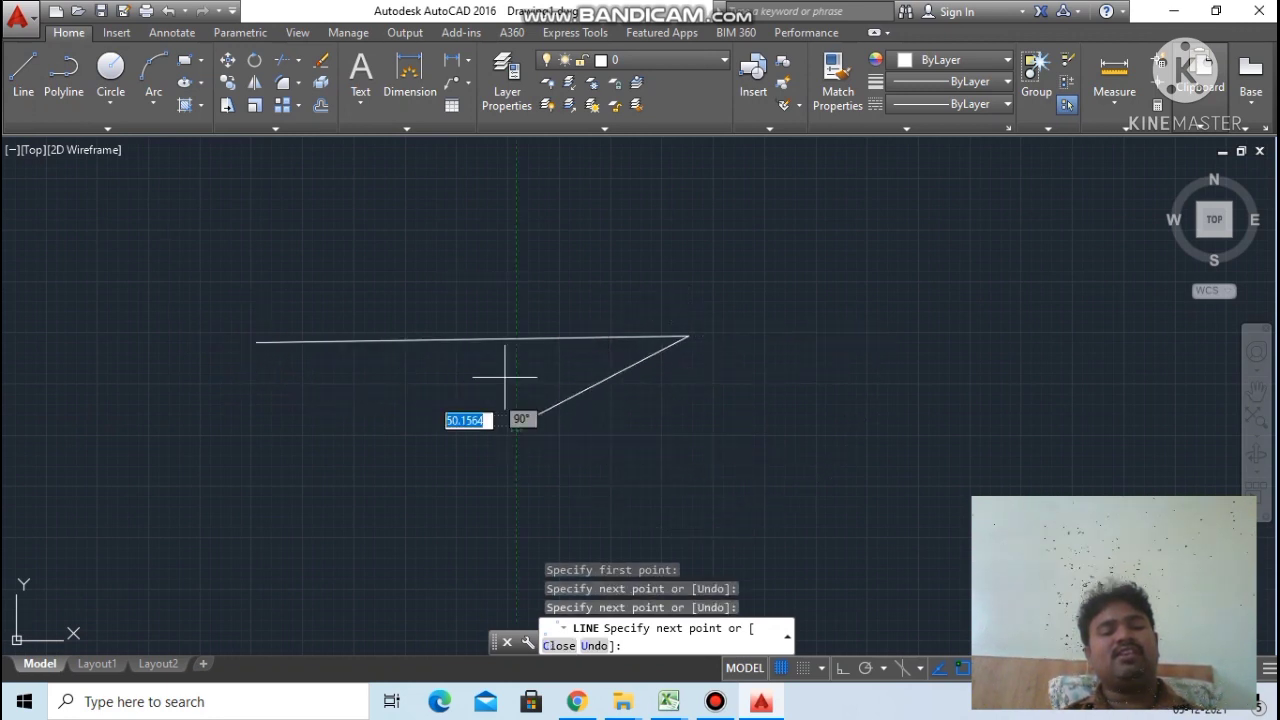
{"action": "left_click", "coordinate": [515, 298]}
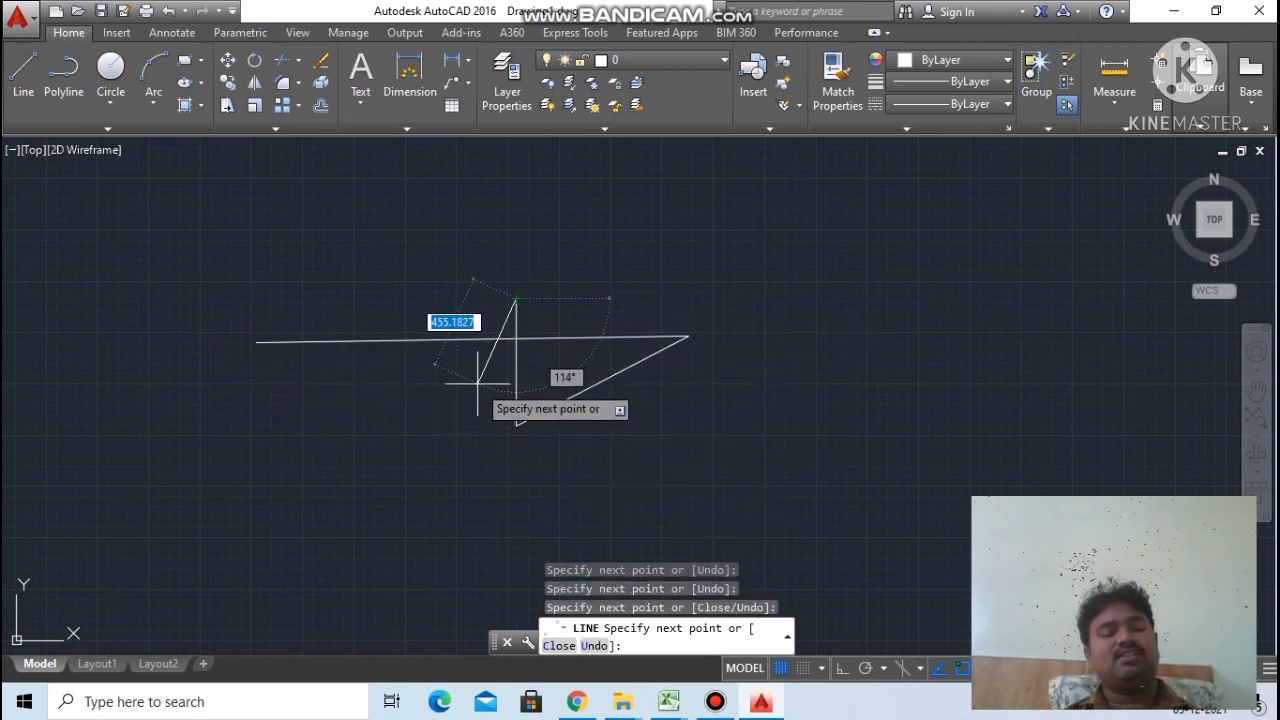
Step: Undo the three line segments one after another and cancel the Line command
{"action": "key", "text": "ctrl+z"}
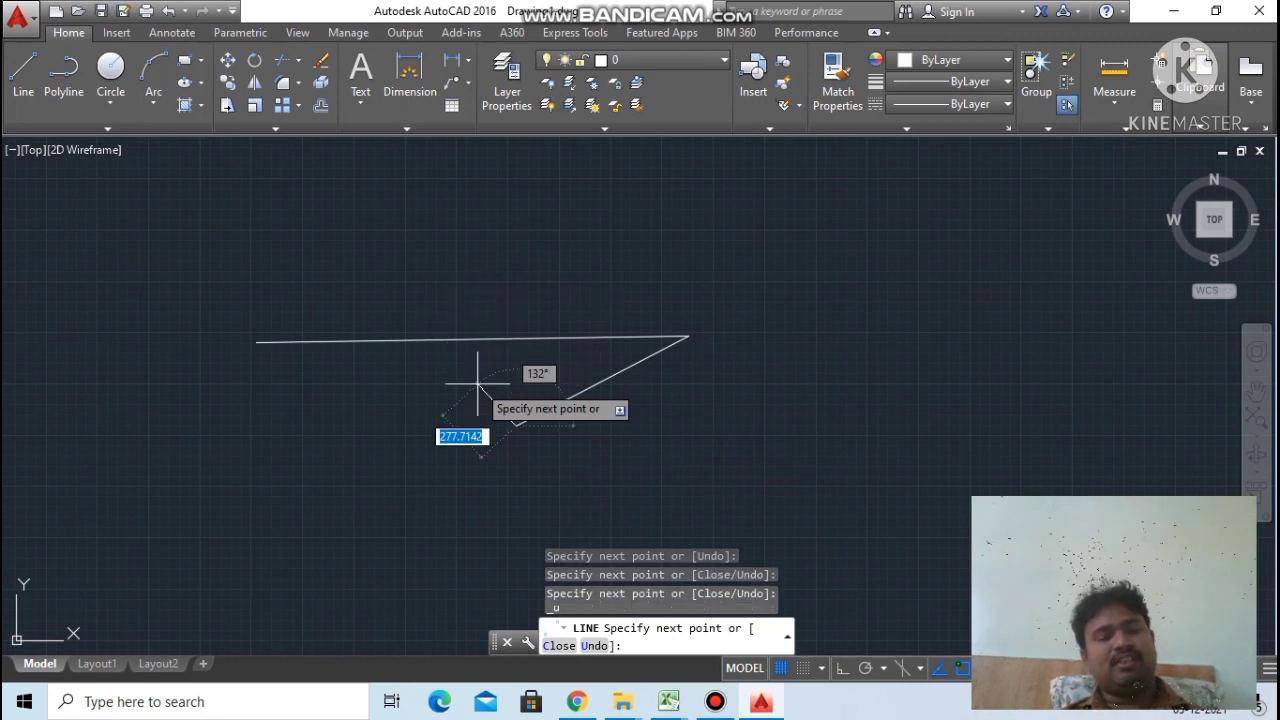
{"action": "key", "text": "ctrl+z"}
{"action": "key", "text": "ctrl+z"}
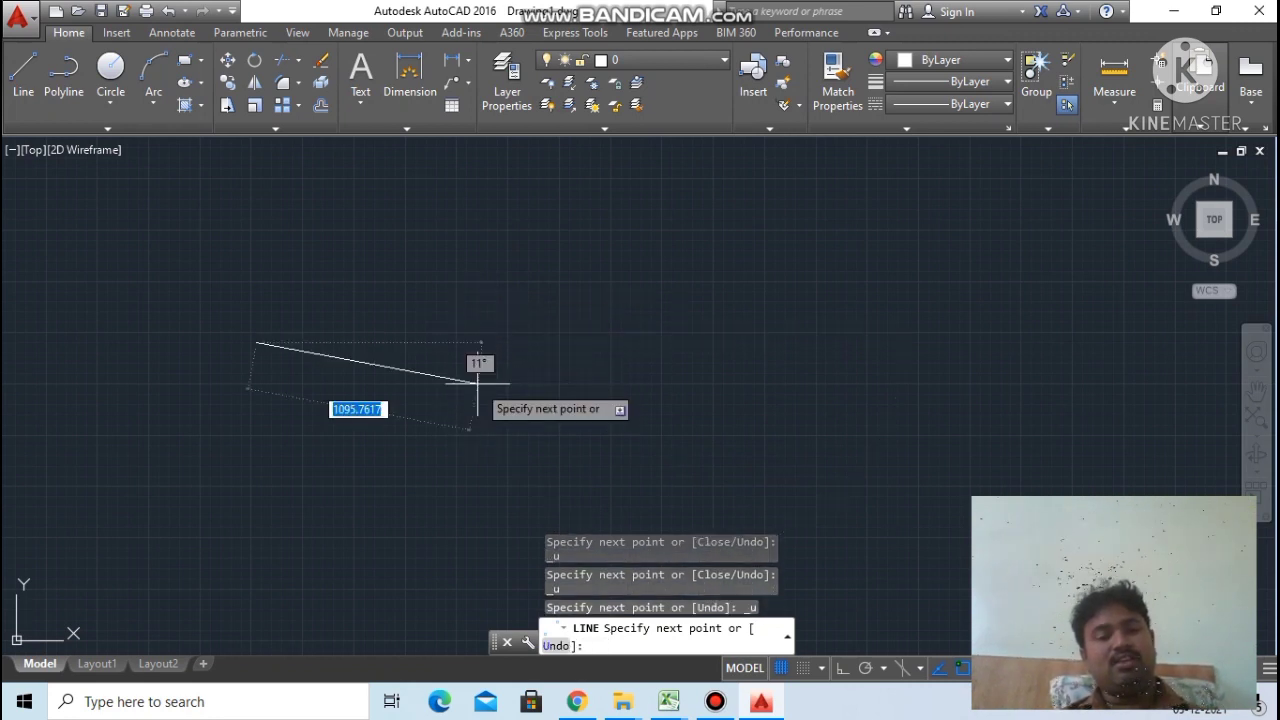
{"action": "key", "text": "Escape"}
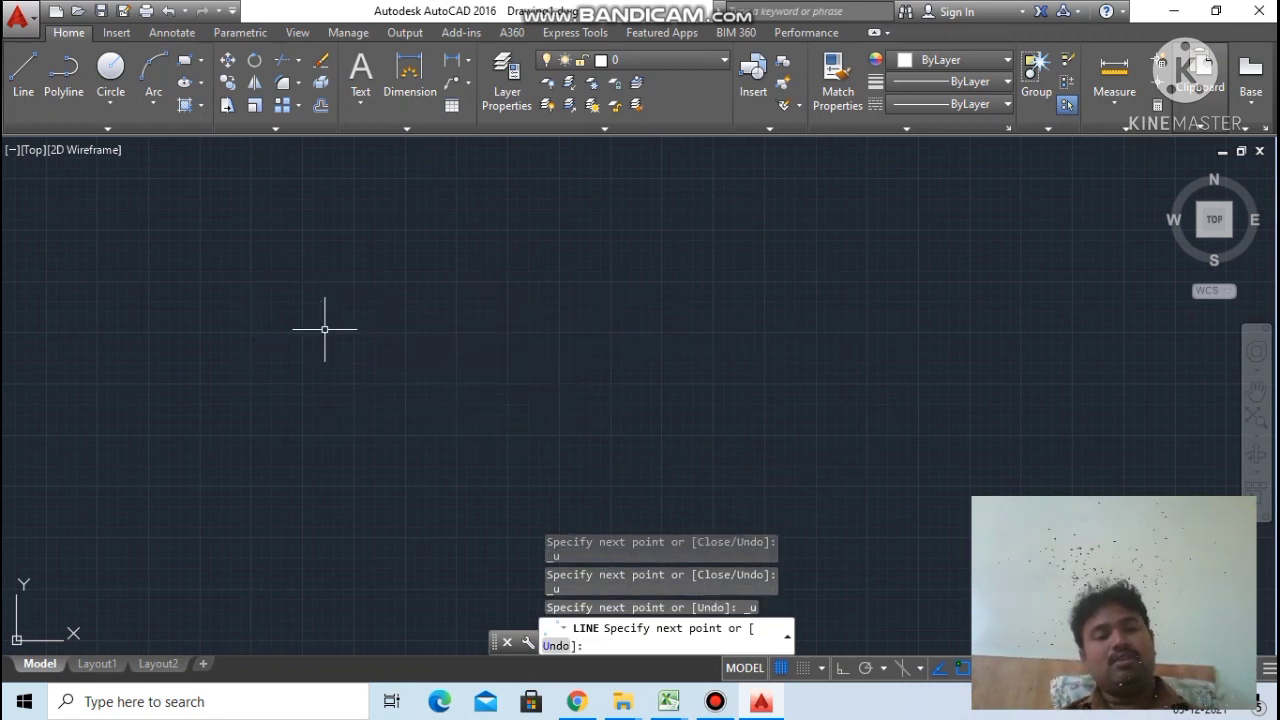
{"action": "left_click", "coordinate": [633, 642]}
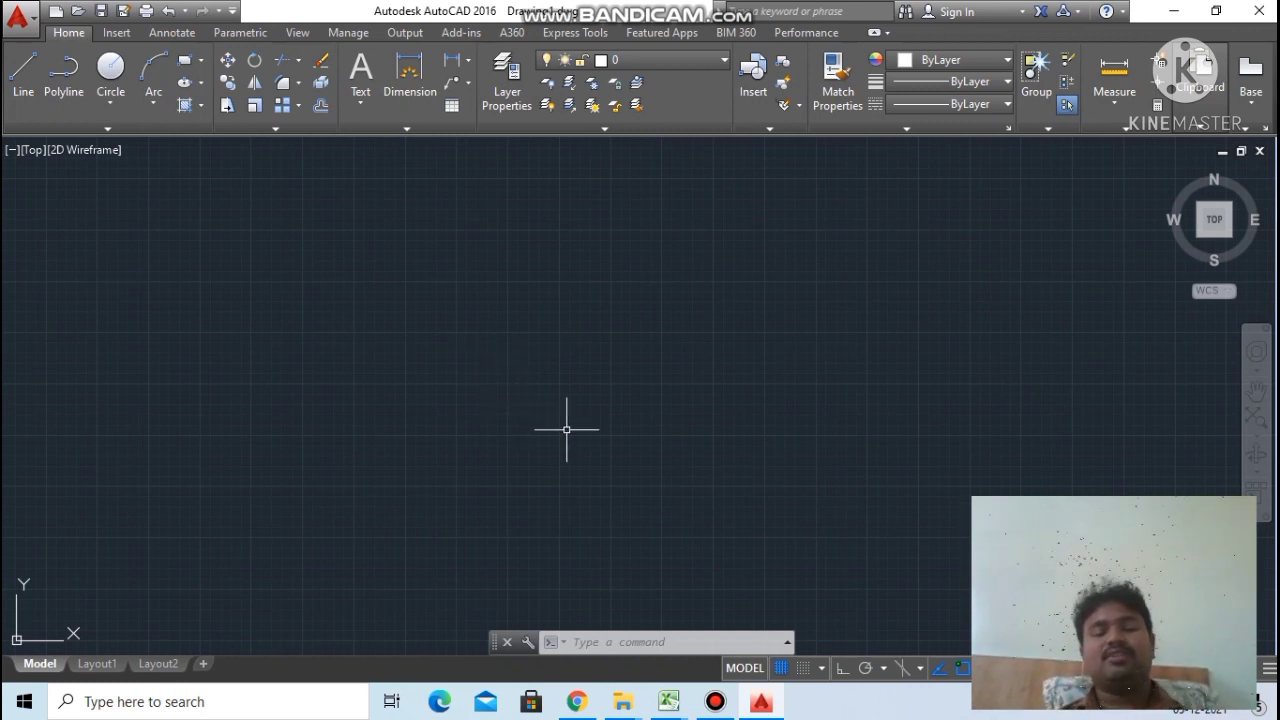
{"action": "left_click", "coordinate": [596, 642]}
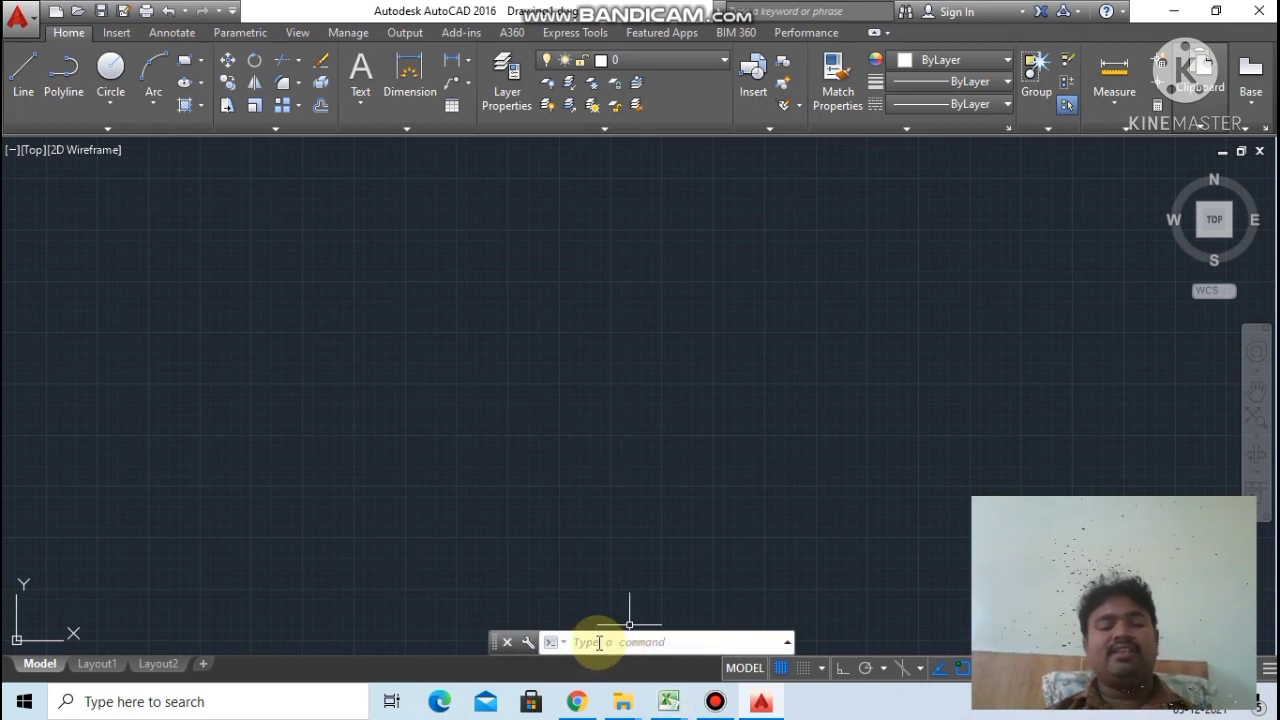
{"action": "left_click", "coordinate": [599, 643]}
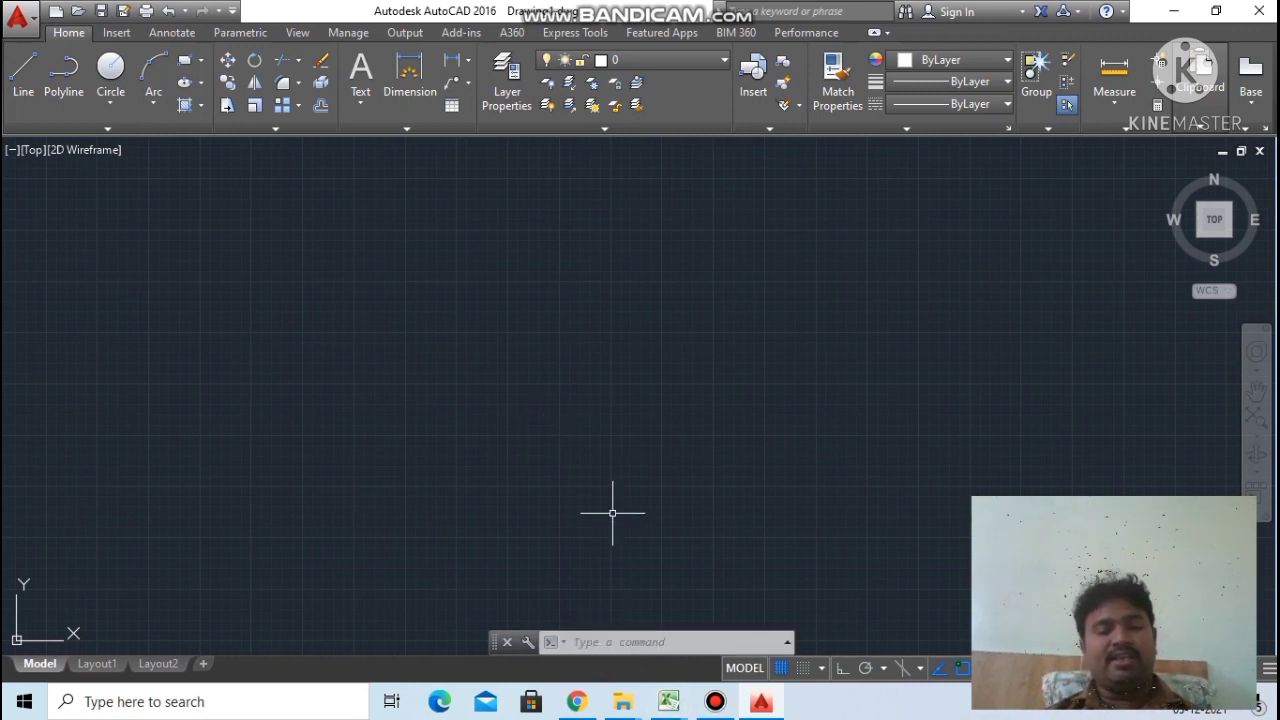
{"action": "left_click", "coordinate": [596, 643]}
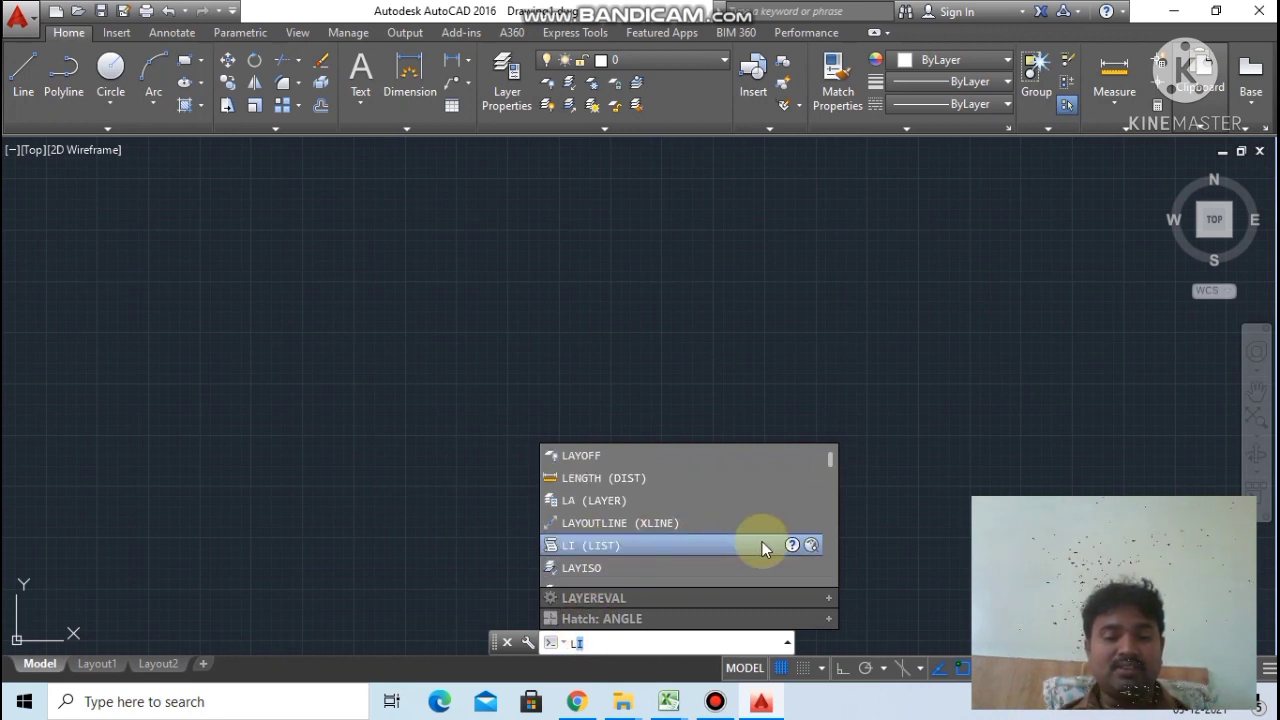
{"action": "left_click", "coordinate": [612, 646]}
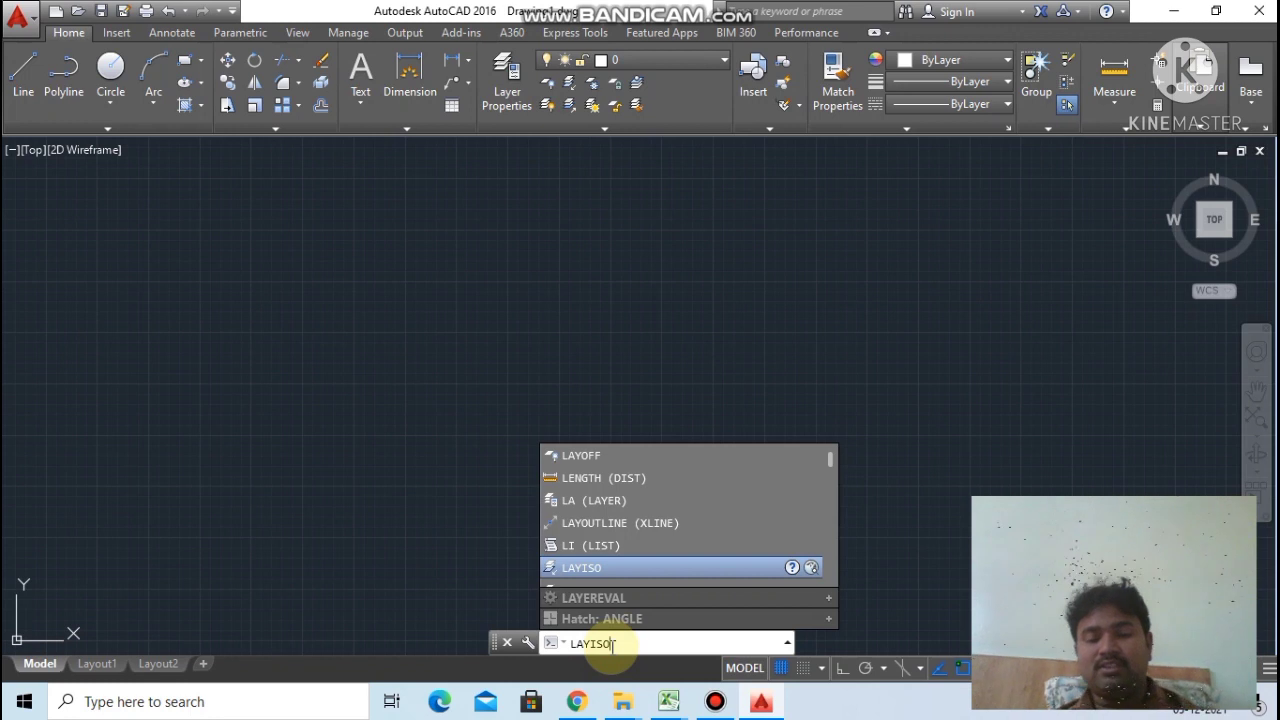
{"action": "key", "text": "BackSpace"}
{"action": "key", "text": "BackSpace"}
{"action": "key", "text": "BackSpace"}
{"action": "key", "text": "BackSpace"}
{"action": "key", "text": "BackSpace"}
{"action": "key", "text": "BackSpace"}
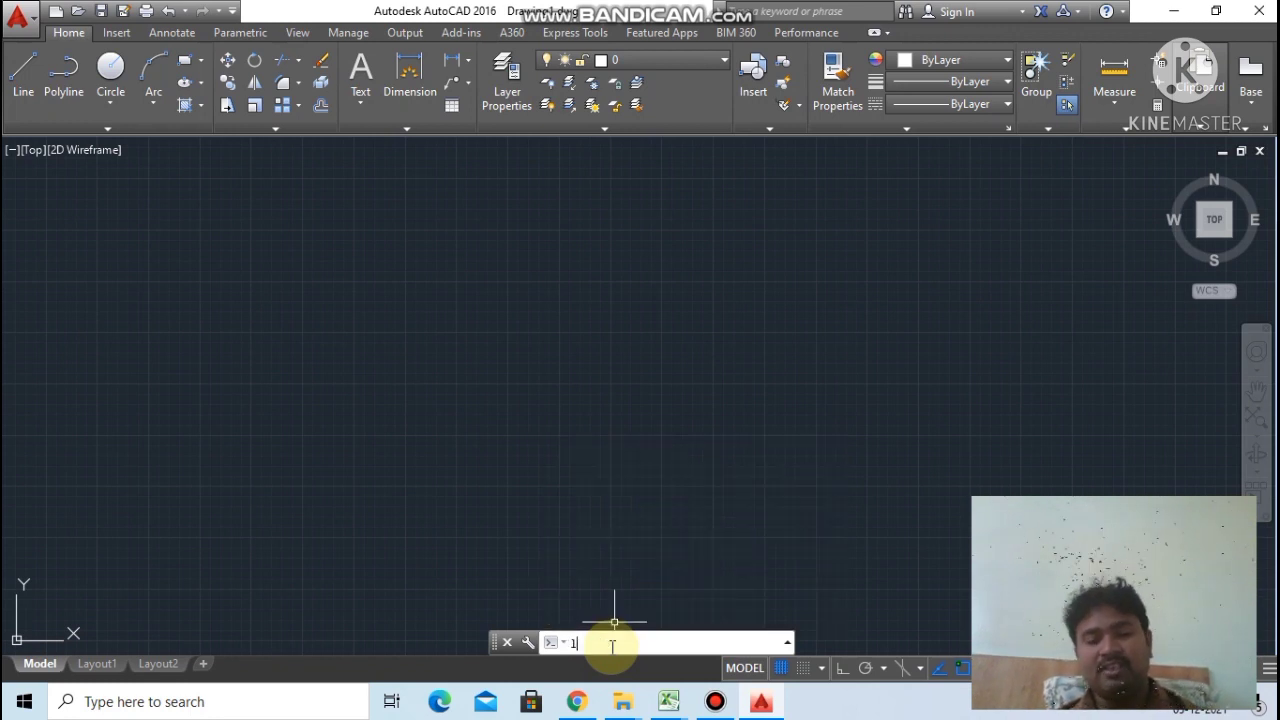
{"action": "type", "text": "L"}
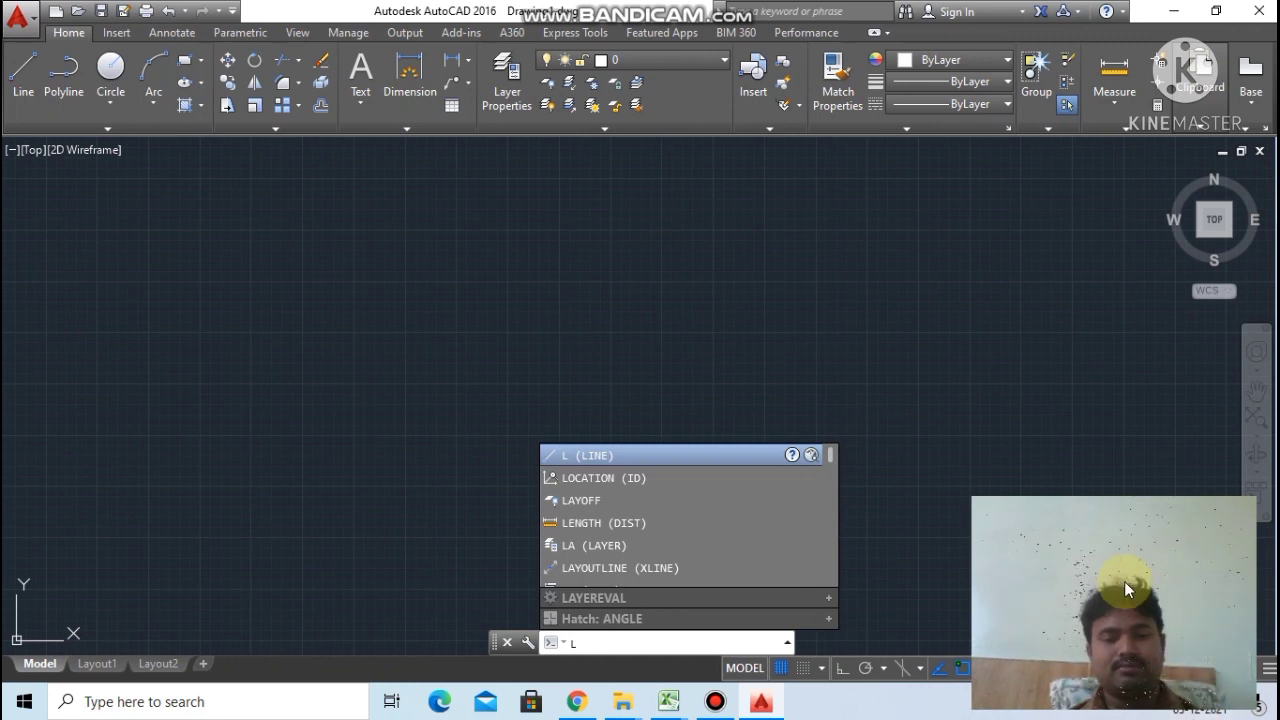
{"action": "left_click", "coordinate": [704, 455]}
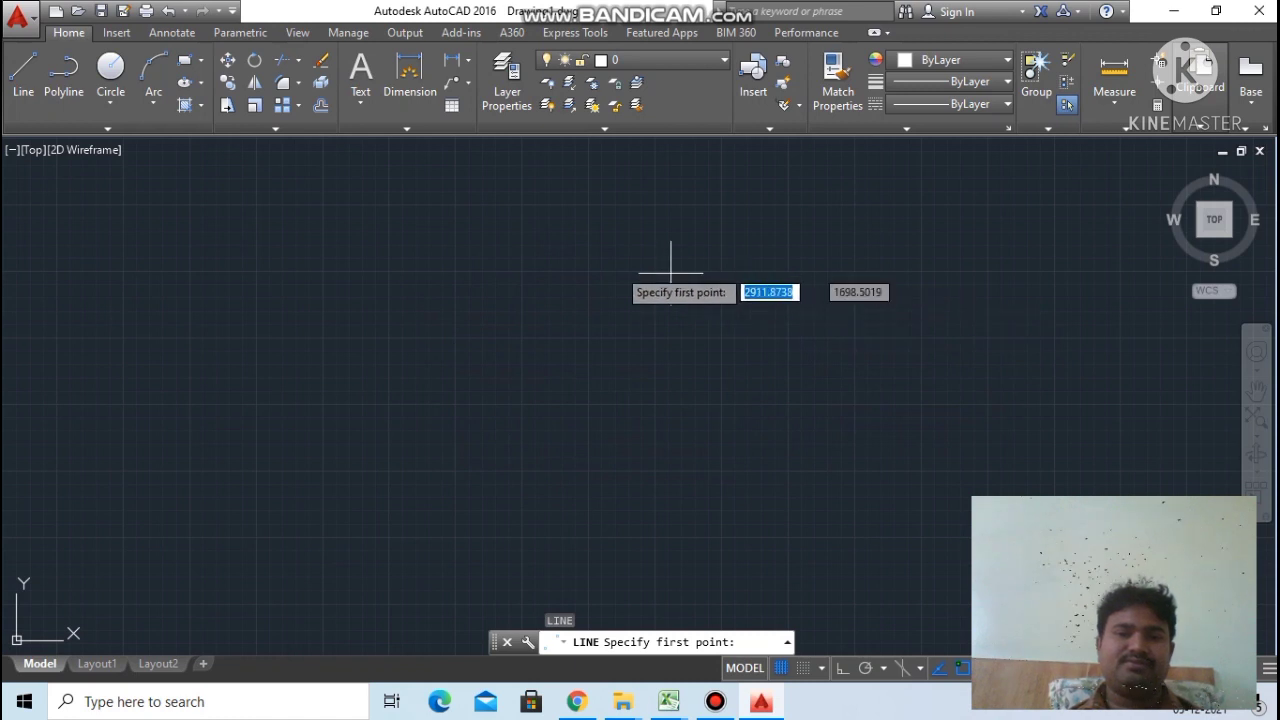
{"action": "left_click", "coordinate": [419, 350]}
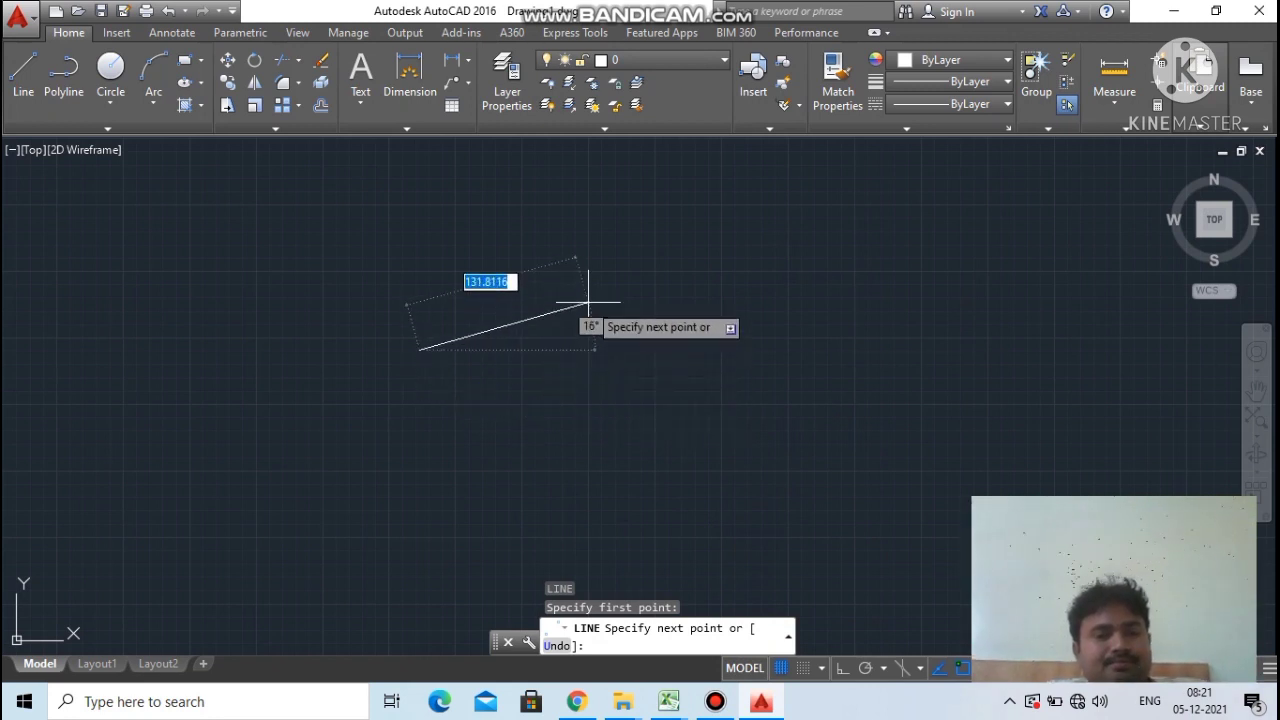
{"action": "key", "text": "Escape"}
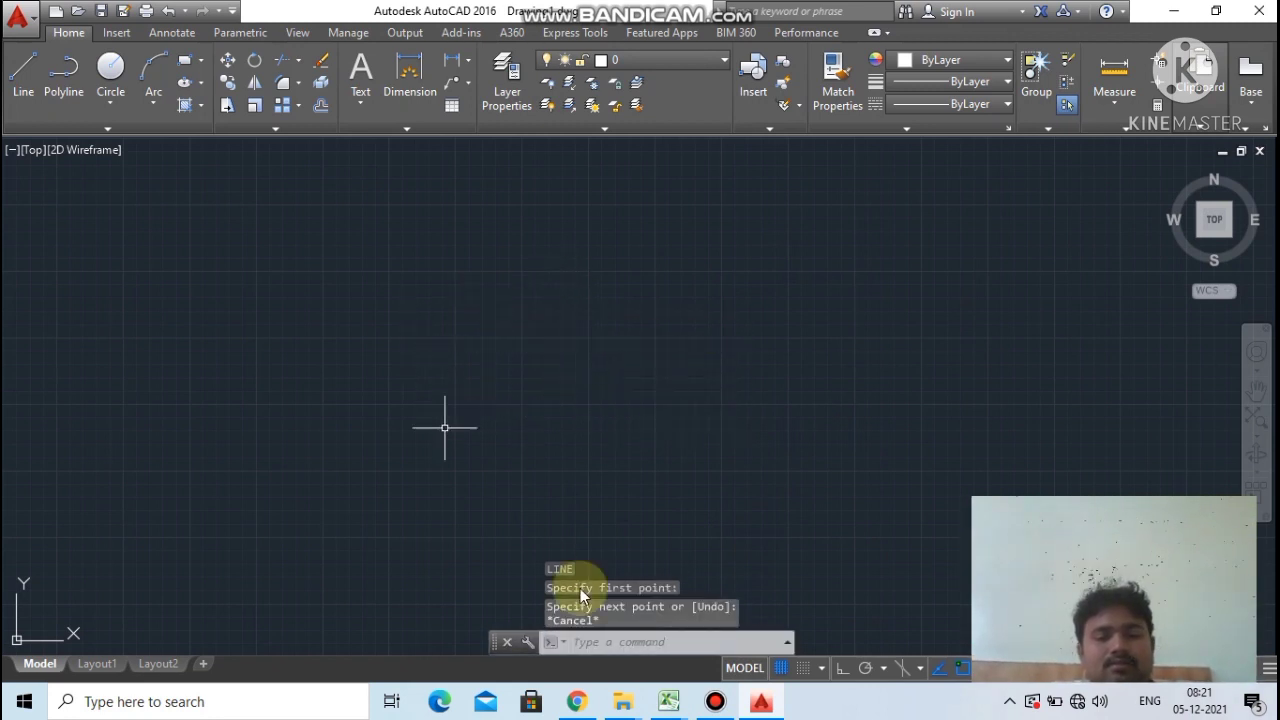
Step: Draw a horizontal line 100 units long to the right from a point in the empty drawing, using the Line command with ortho on
{"action": "left_click", "coordinate": [595, 646]}
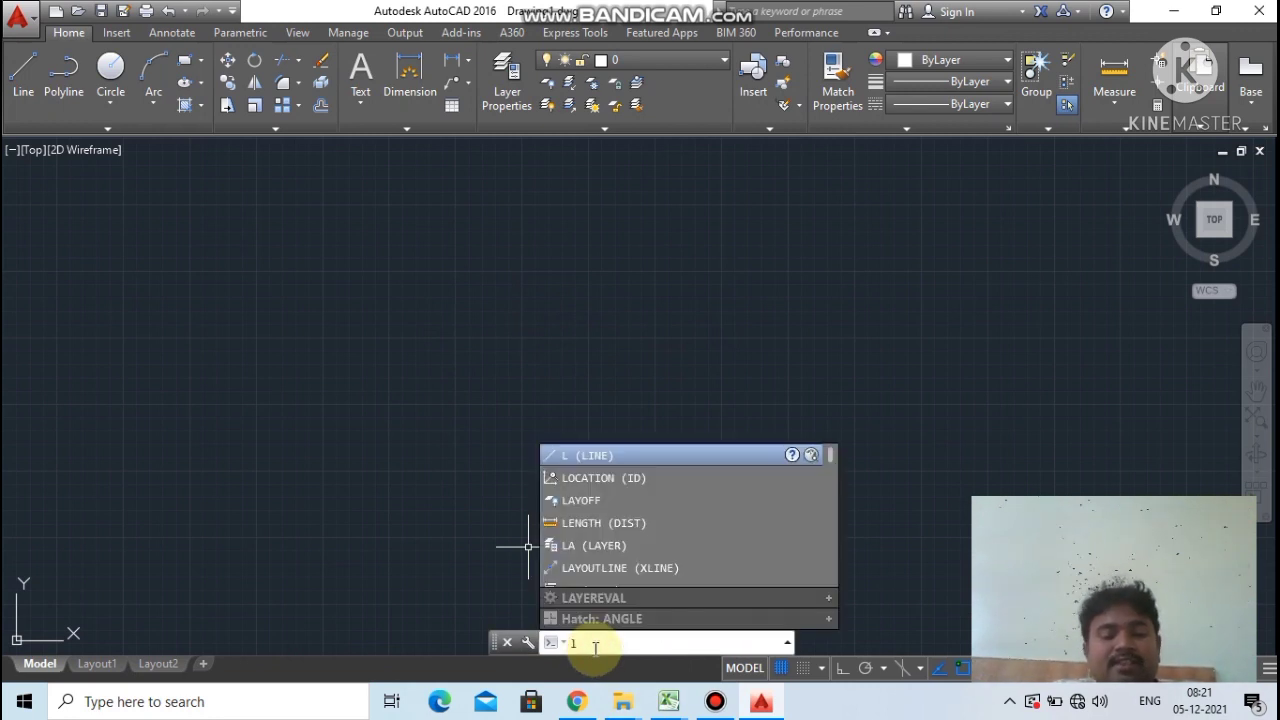
{"action": "left_click", "coordinate": [600, 456]}
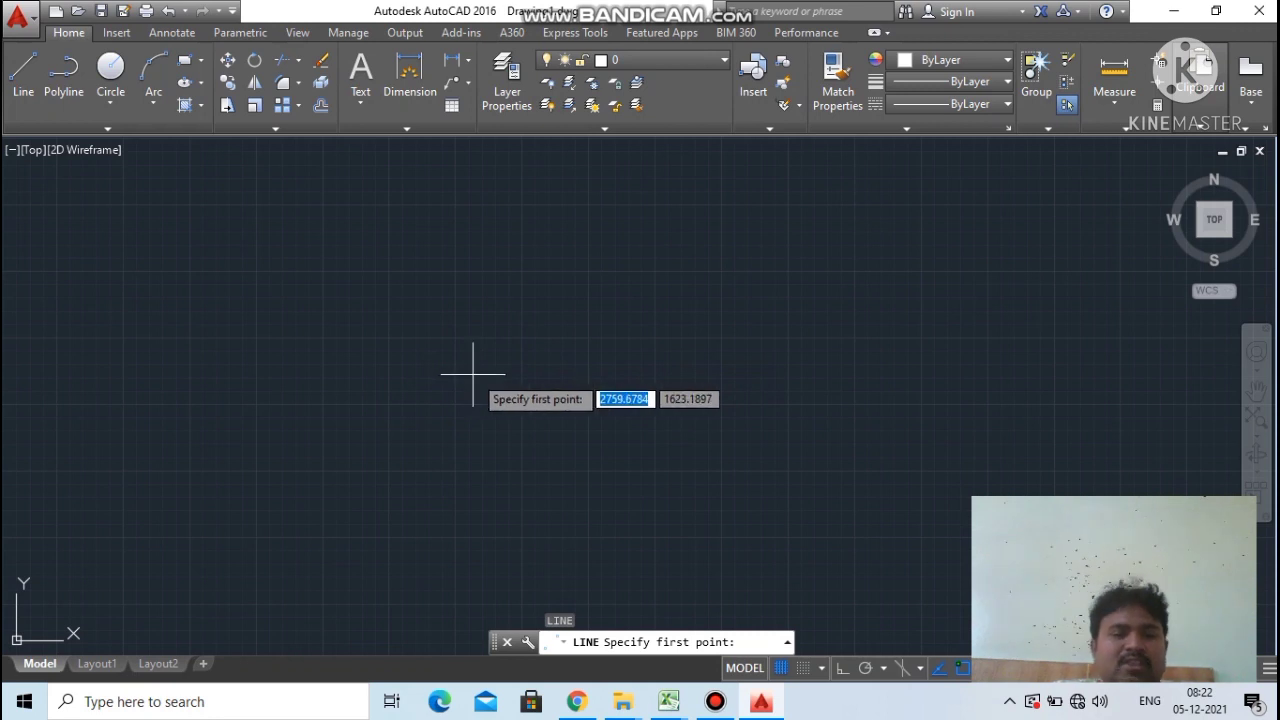
{"action": "left_click", "coordinate": [468, 327]}
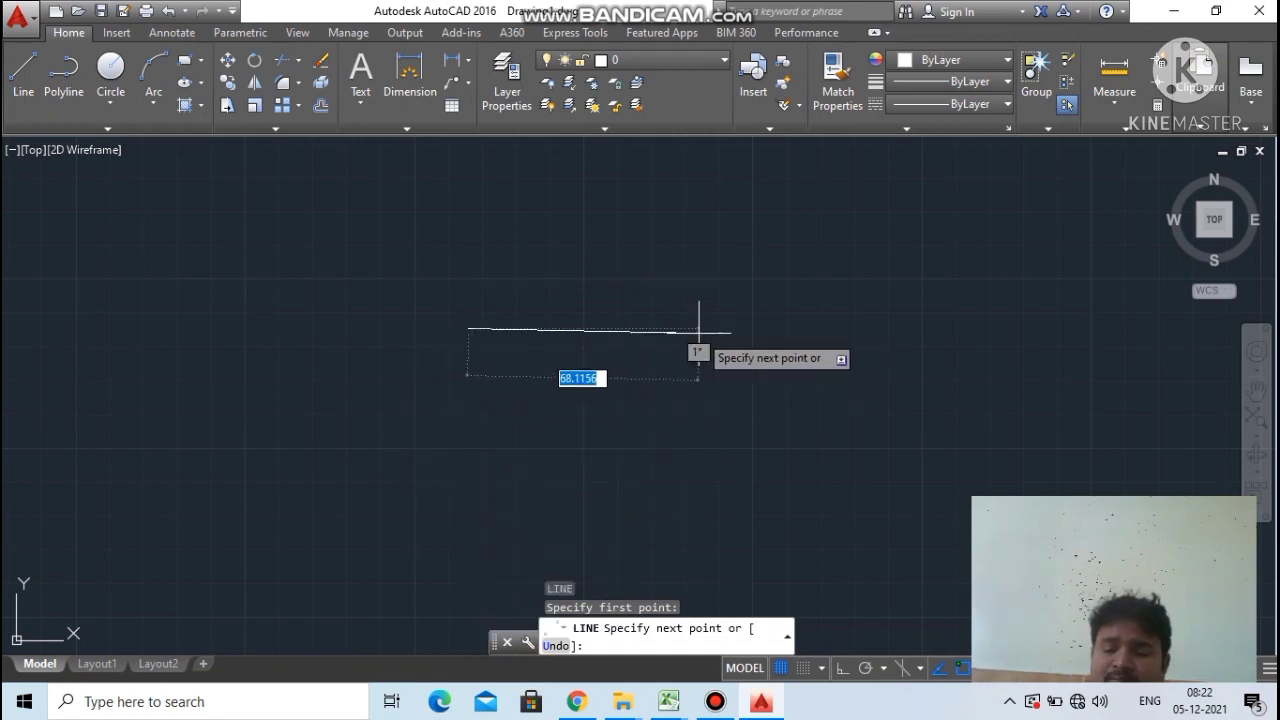
{"action": "type", "text": "100"}
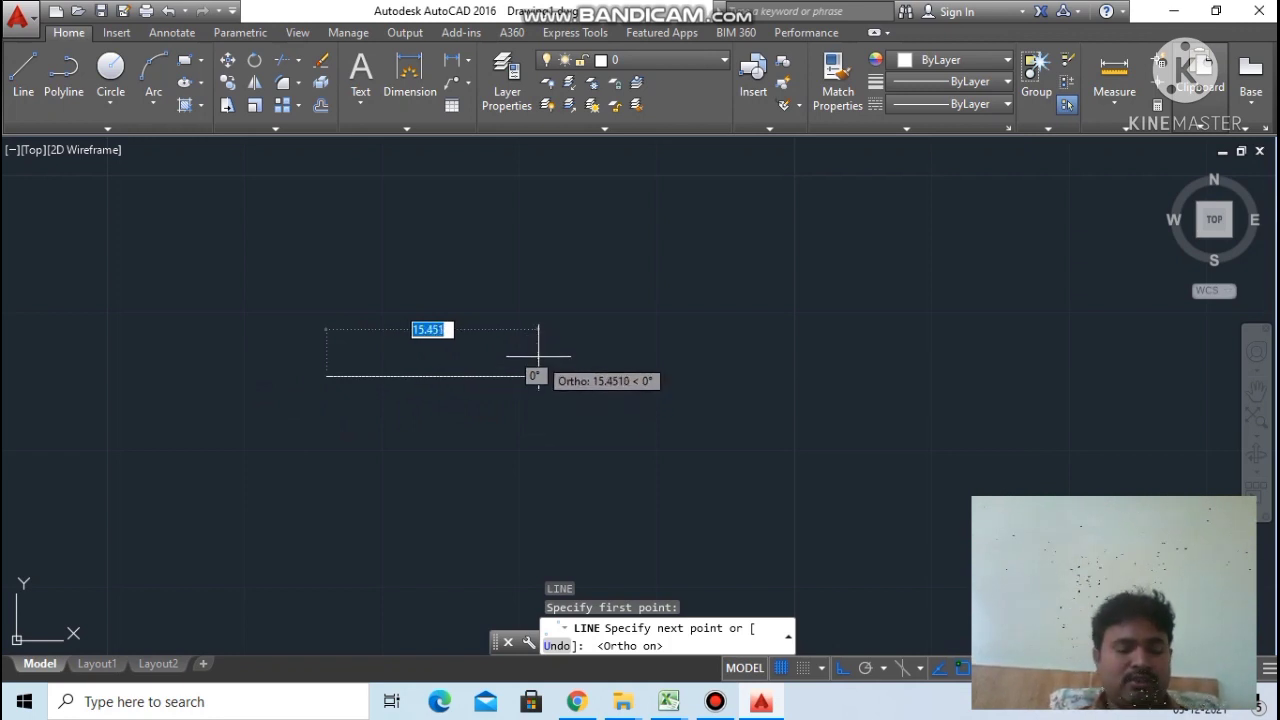
{"action": "left_click", "coordinate": [788, 637]}
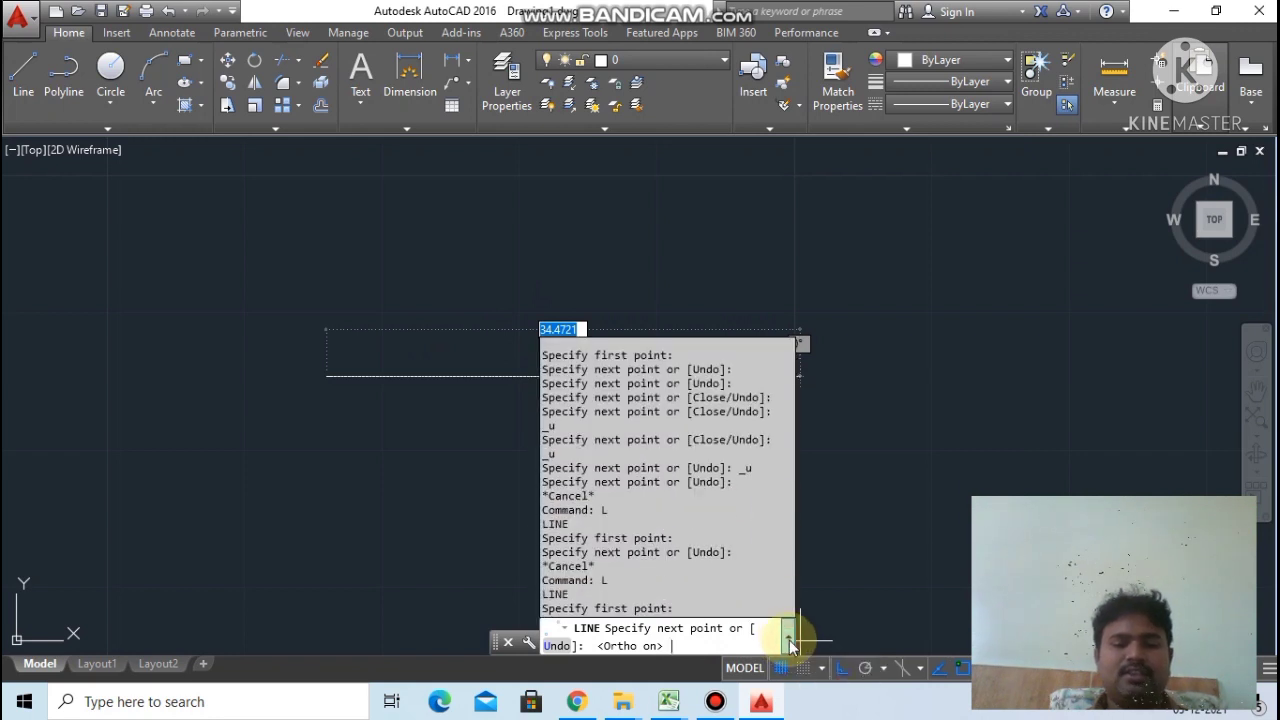
{"action": "left_click", "coordinate": [789, 640]}
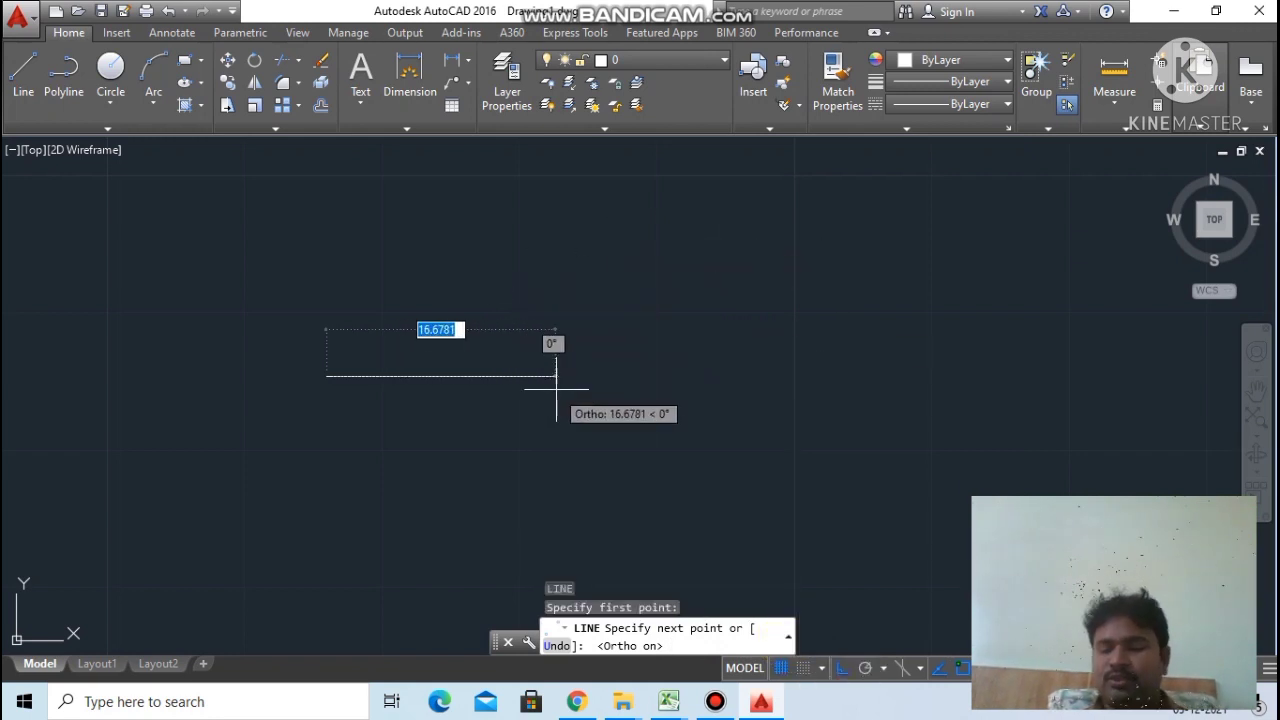
{"action": "type", "text": "100"}
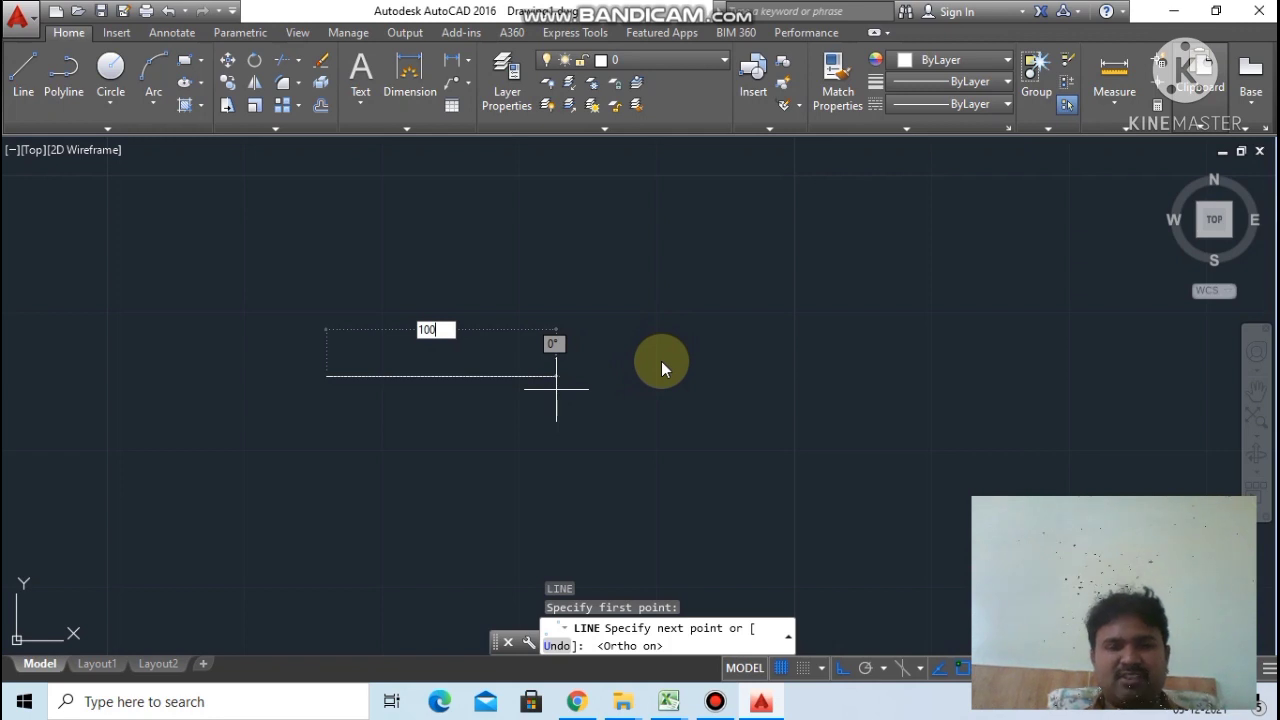
{"action": "key", "text": "Return"}
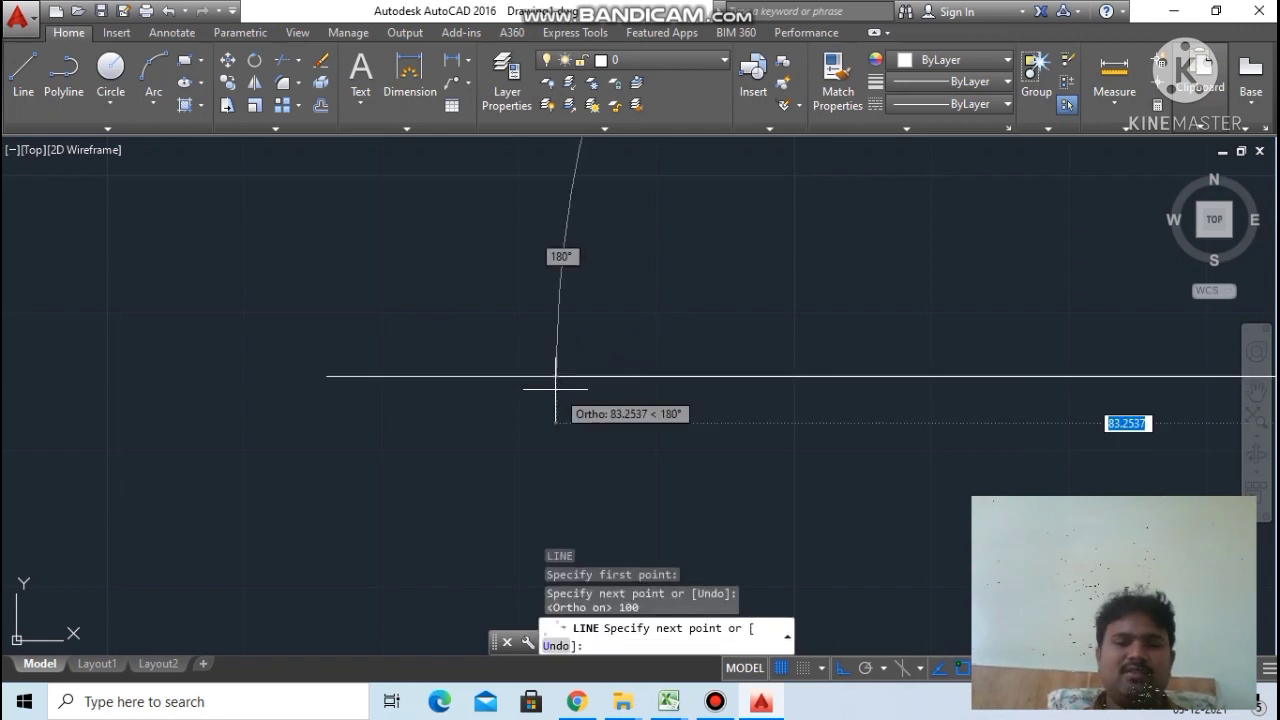
Step: Draw a vertical line segment 100 units long straight down from the right end of the horizontal line
{"action": "scroll", "coordinate": [557, 378], "scroll_direction": "down", "scroll_amount": 5}
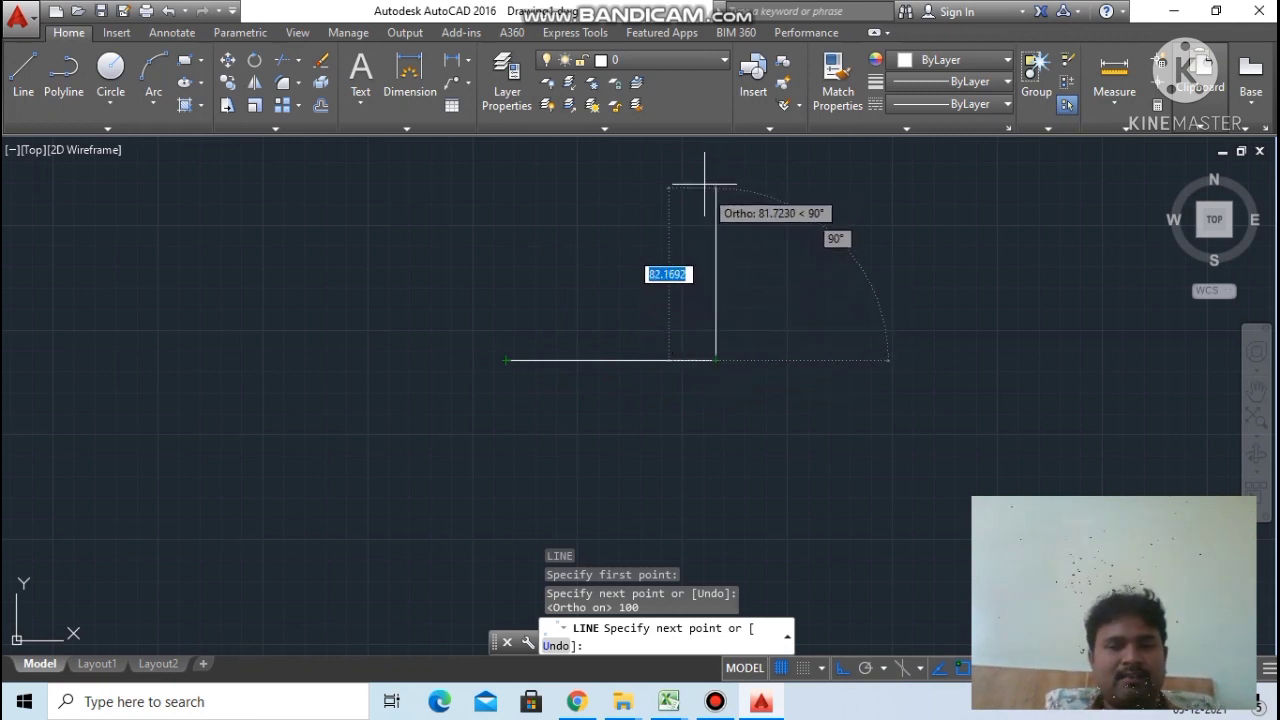
{"action": "scroll", "coordinate": [726, 230], "scroll_direction": "down", "scroll_amount": 4}
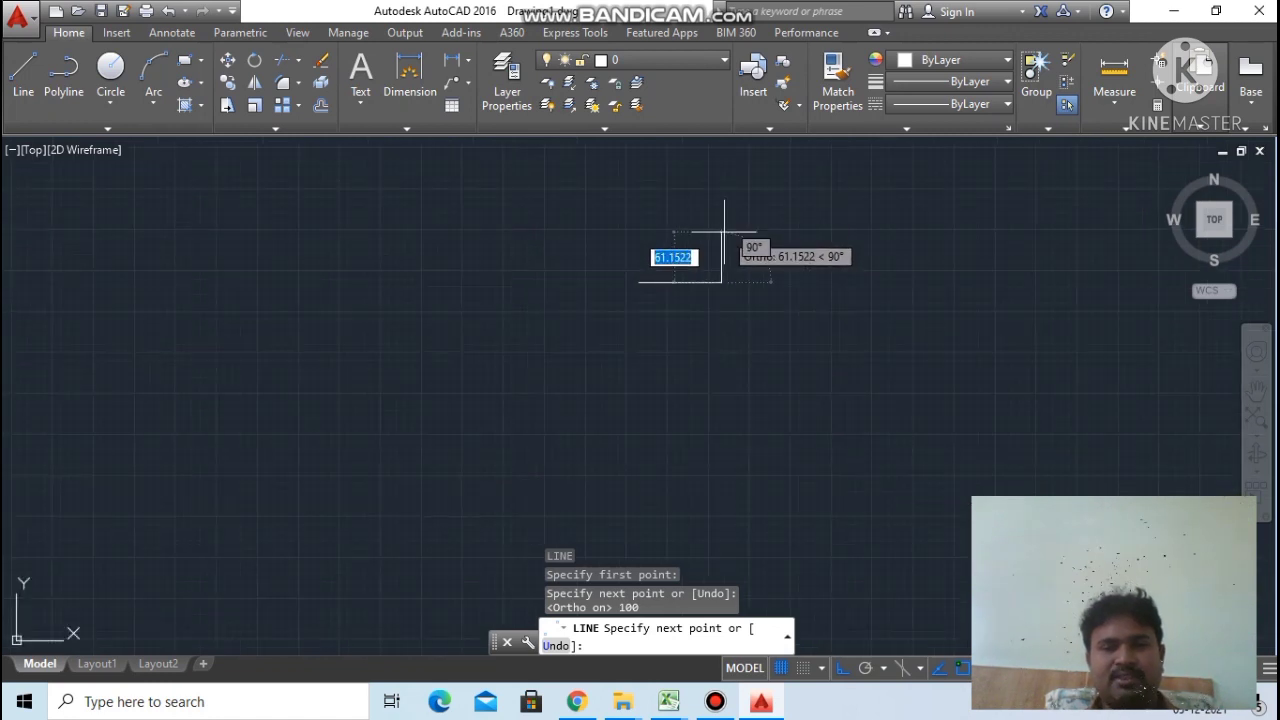
{"action": "scroll", "coordinate": [730, 184], "scroll_direction": "up", "scroll_amount": 8}
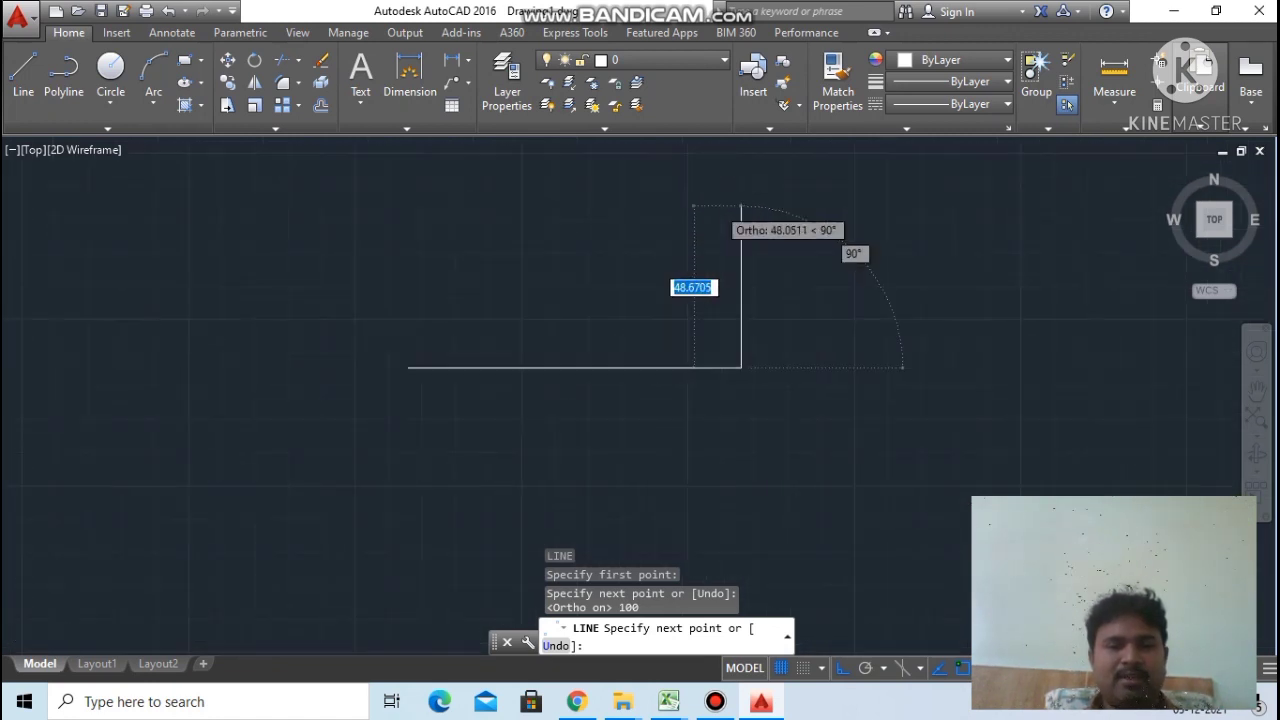
{"action": "scroll", "coordinate": [714, 211], "scroll_direction": "down", "scroll_amount": 4}
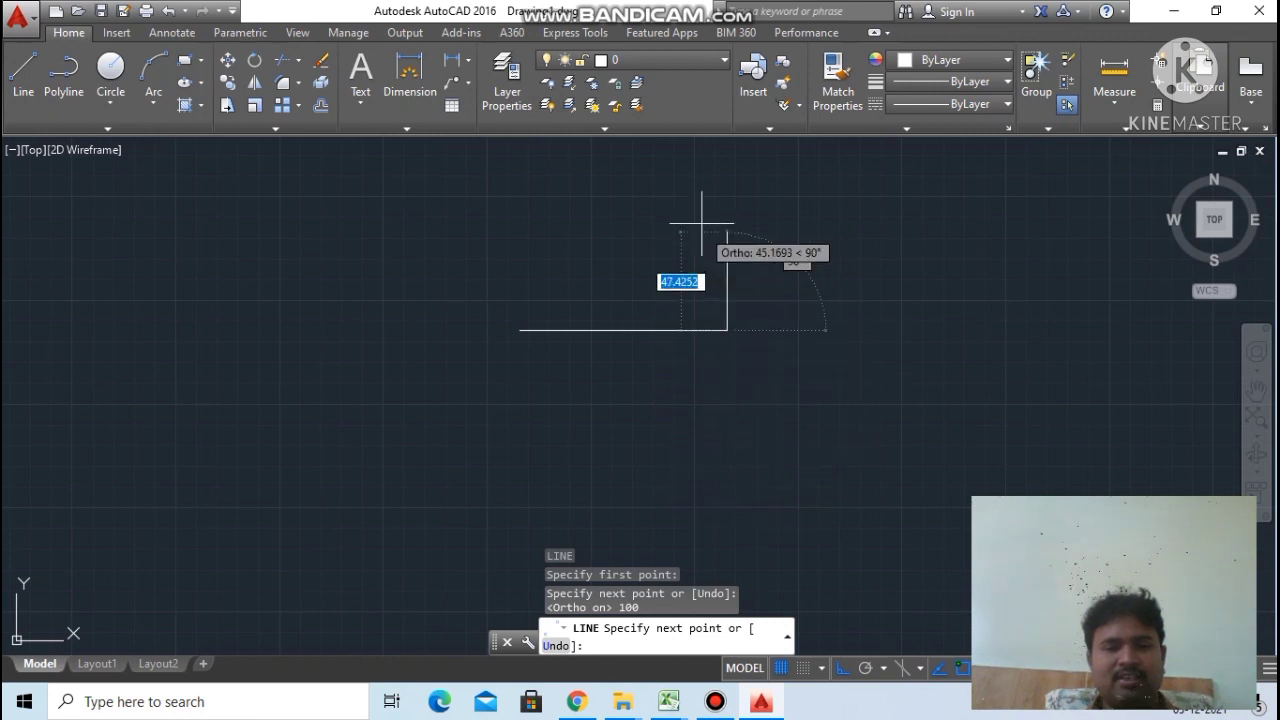
{"action": "scroll", "coordinate": [711, 439], "scroll_direction": "down", "scroll_amount": 4}
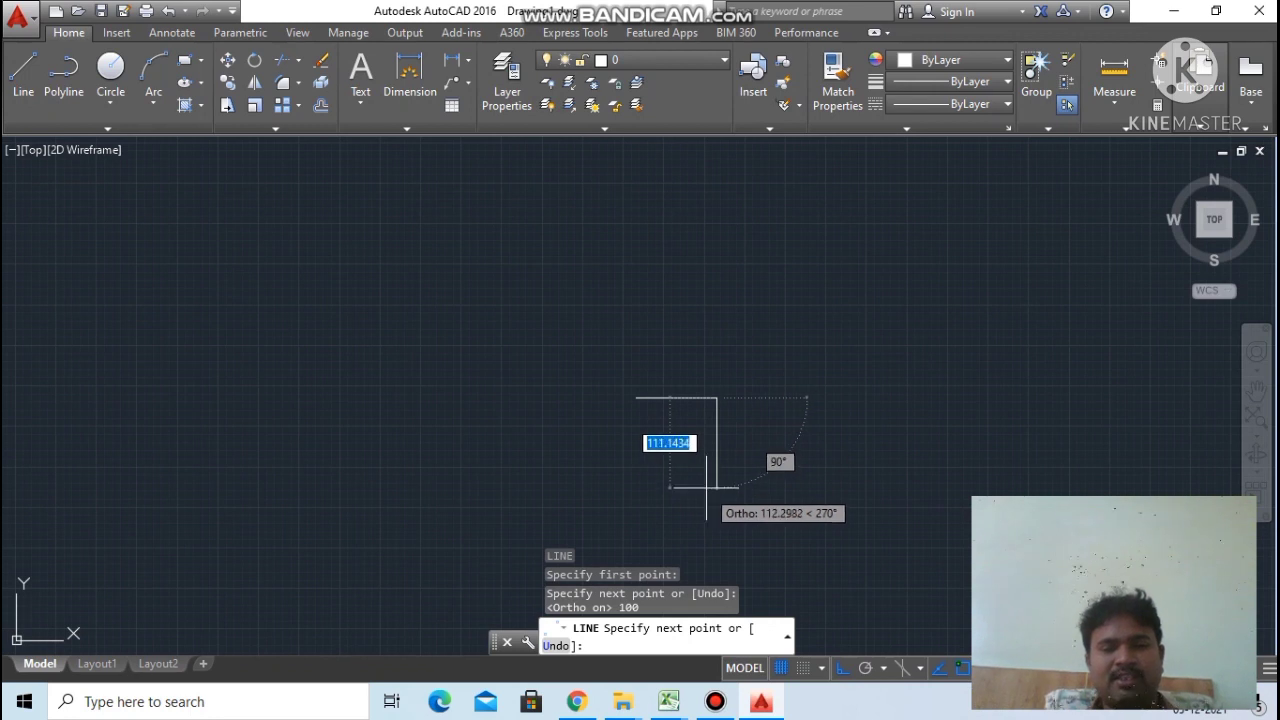
{"action": "scroll", "coordinate": [705, 488], "scroll_direction": "up", "scroll_amount": 4}
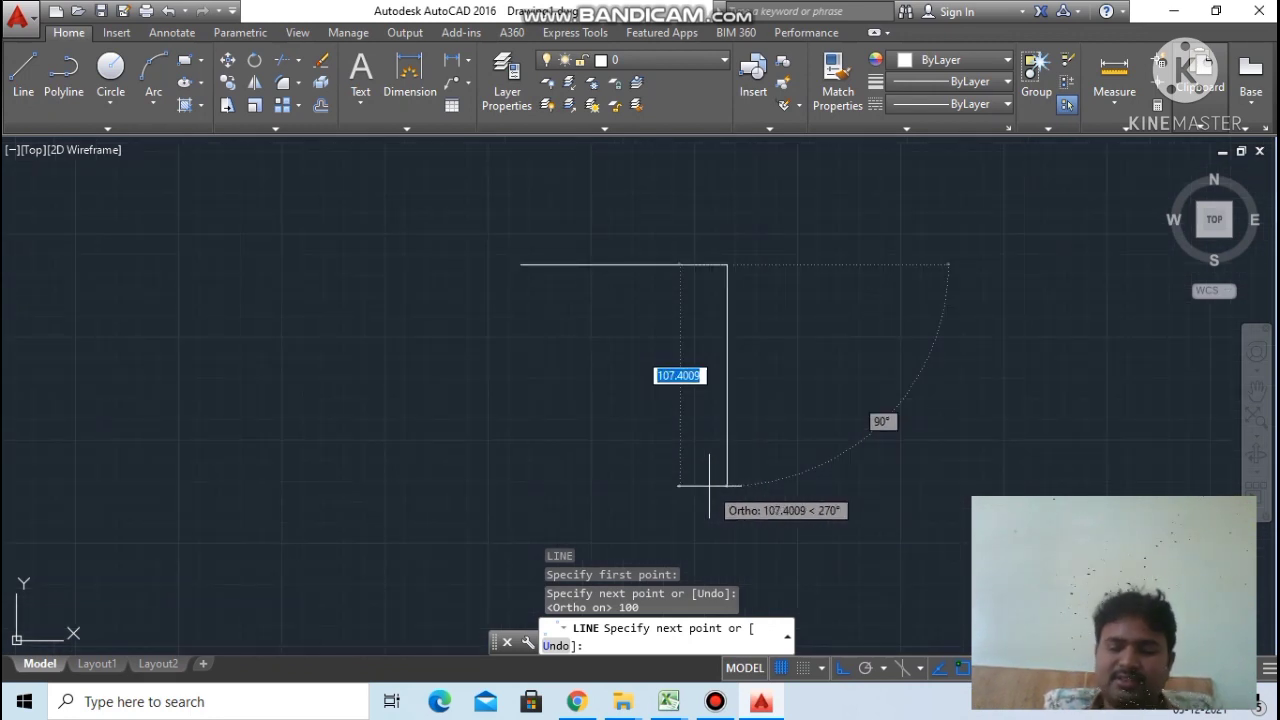
{"action": "type", "text": "100"}
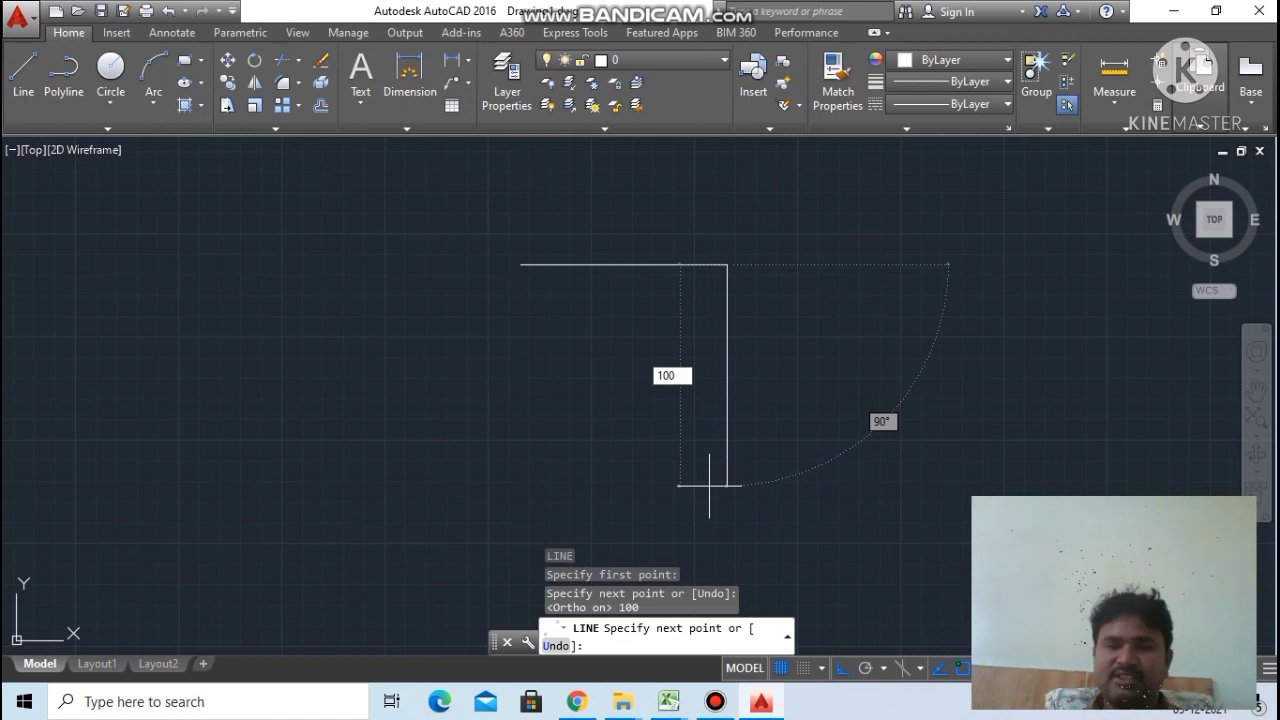
{"action": "key", "text": "Return"}
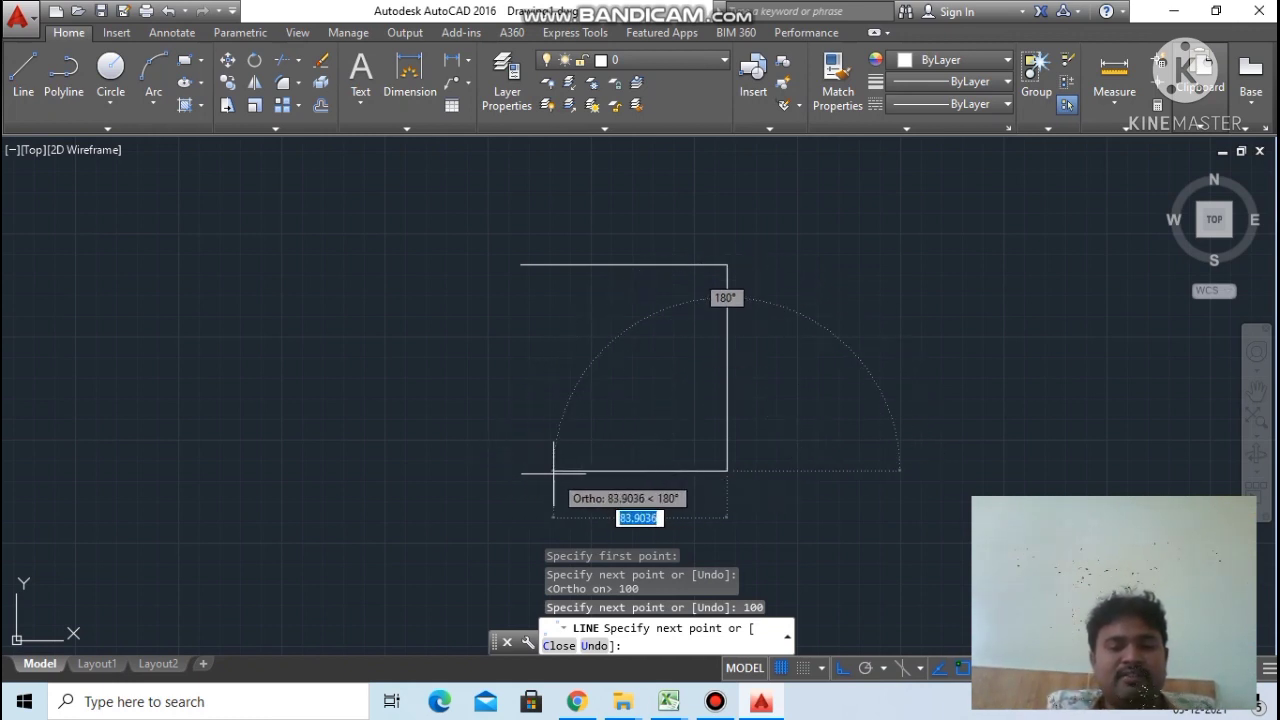
Step: Complete the square with a 100-unit segment to the left and a 100-unit segment upward, and end the Line command
{"action": "type", "text": "100"}
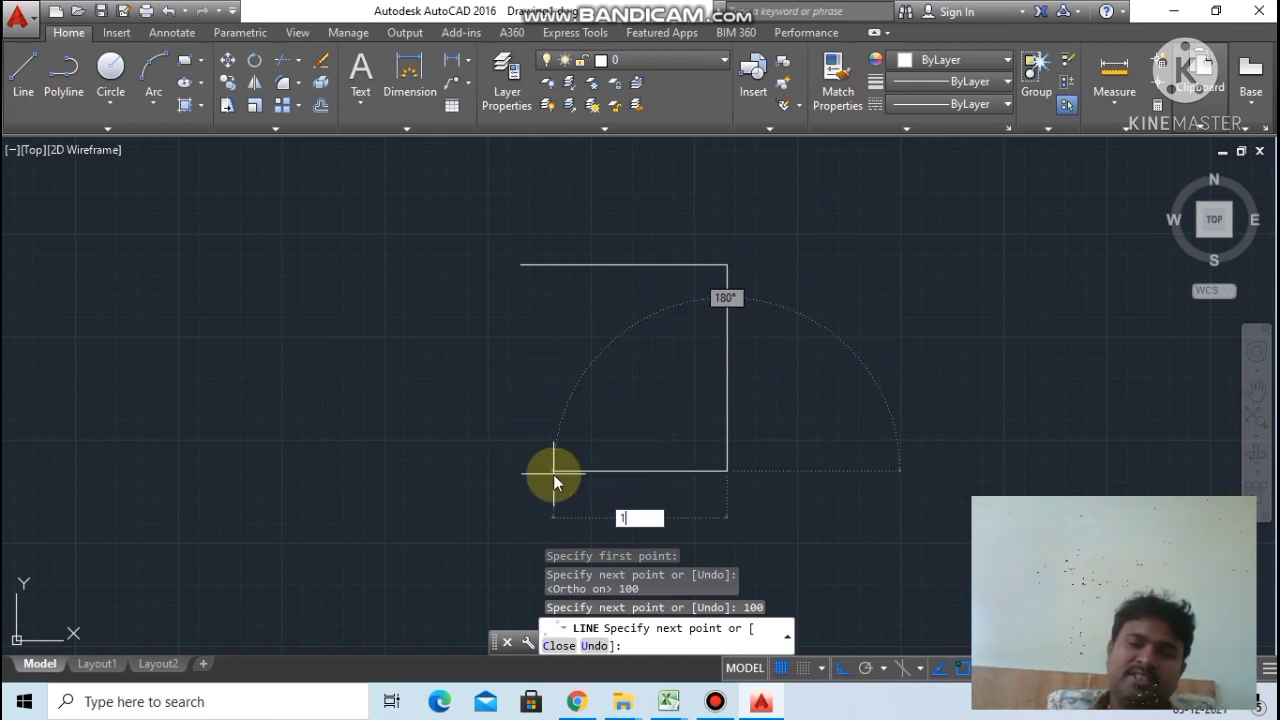
{"action": "key", "text": "Return"}
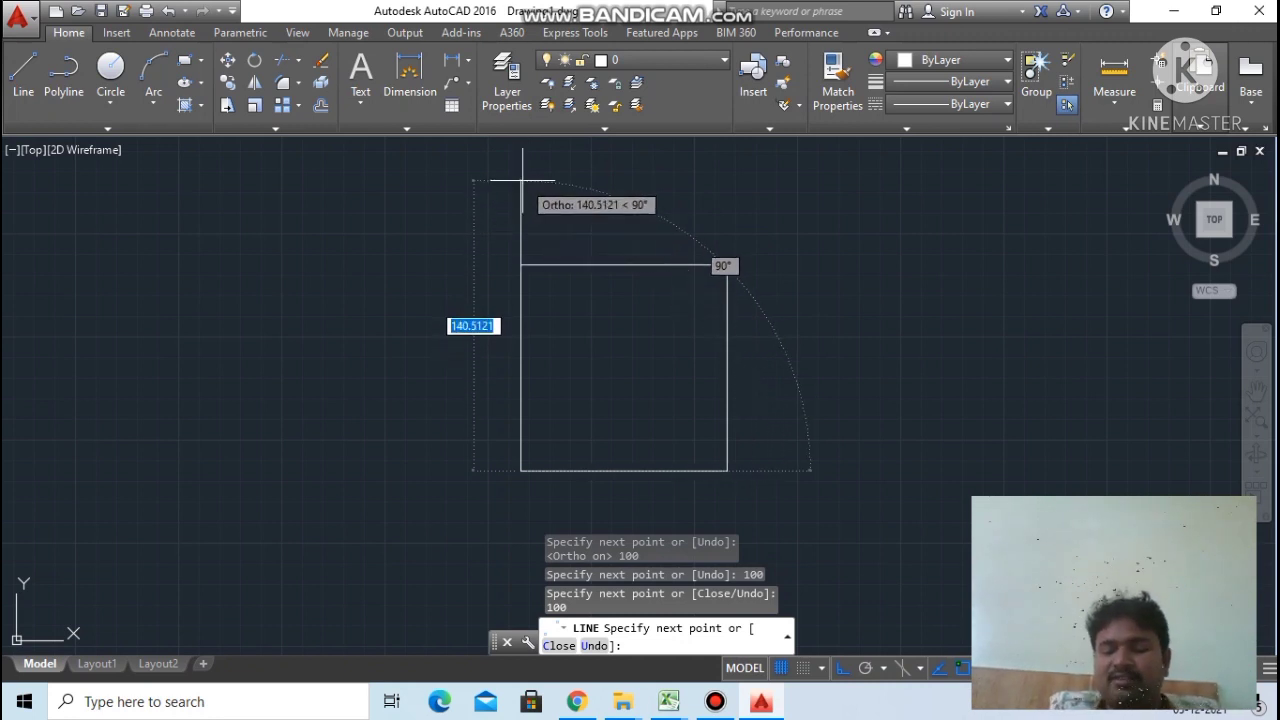
{"action": "type", "text": "10"}
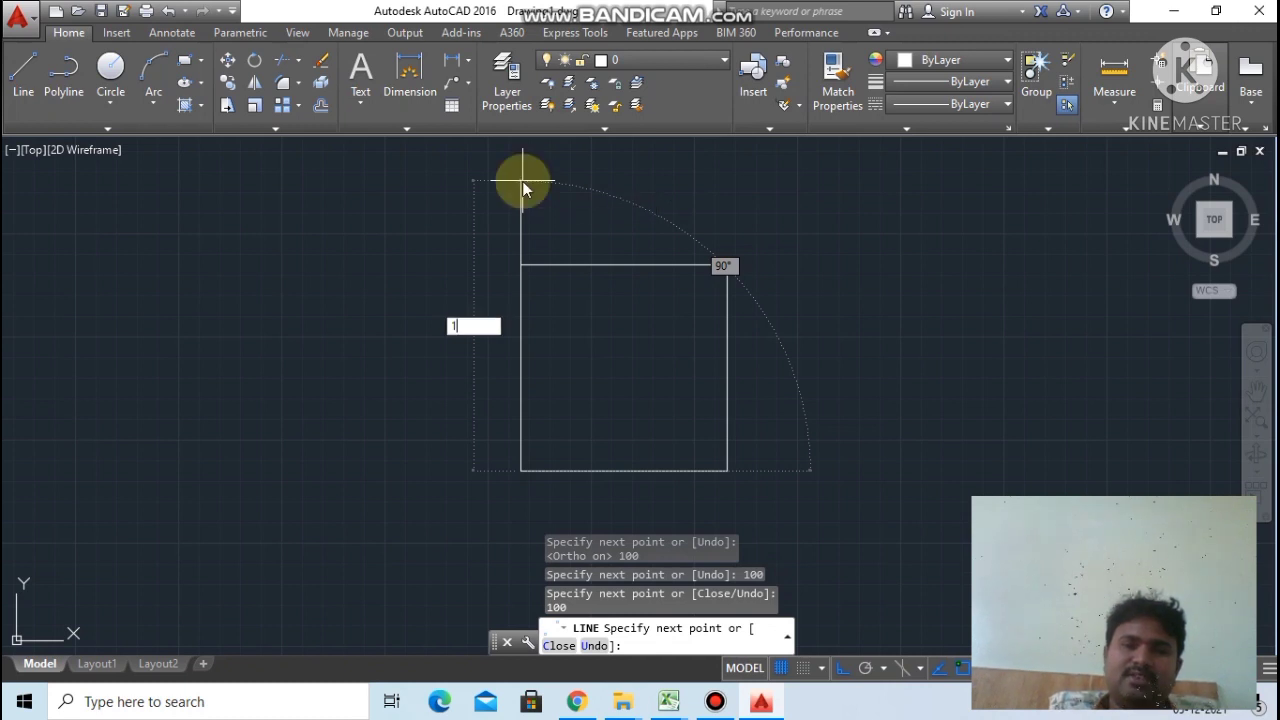
{"action": "type", "text": "0"}
{"action": "key", "text": "Return"}
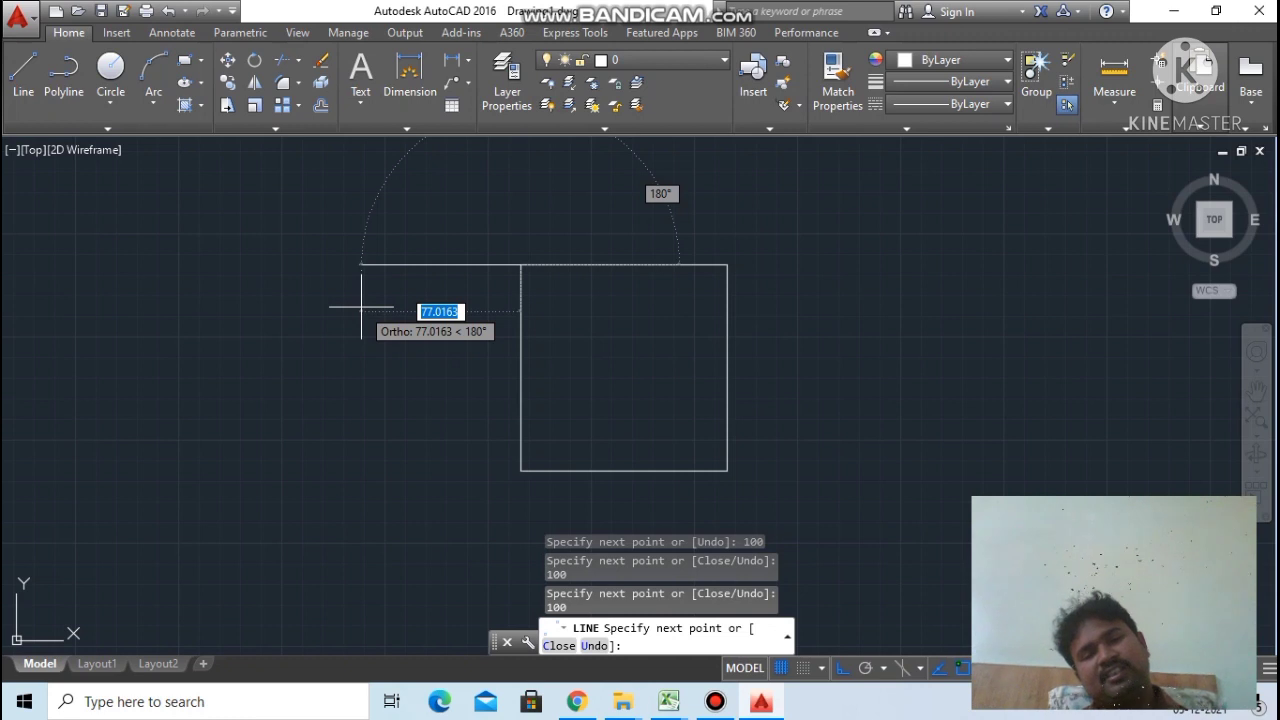
{"action": "key", "text": "Escape"}
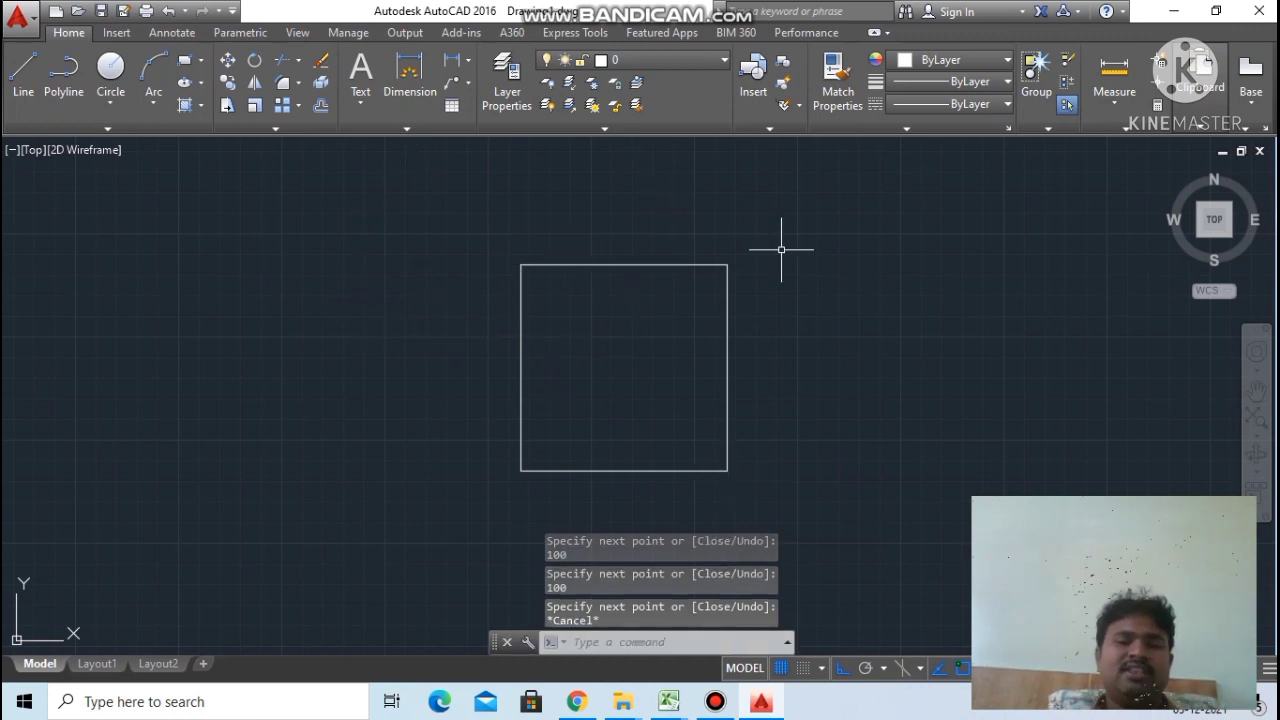
{"action": "scroll", "coordinate": [780, 349], "scroll_direction": "down", "scroll_amount": 2}
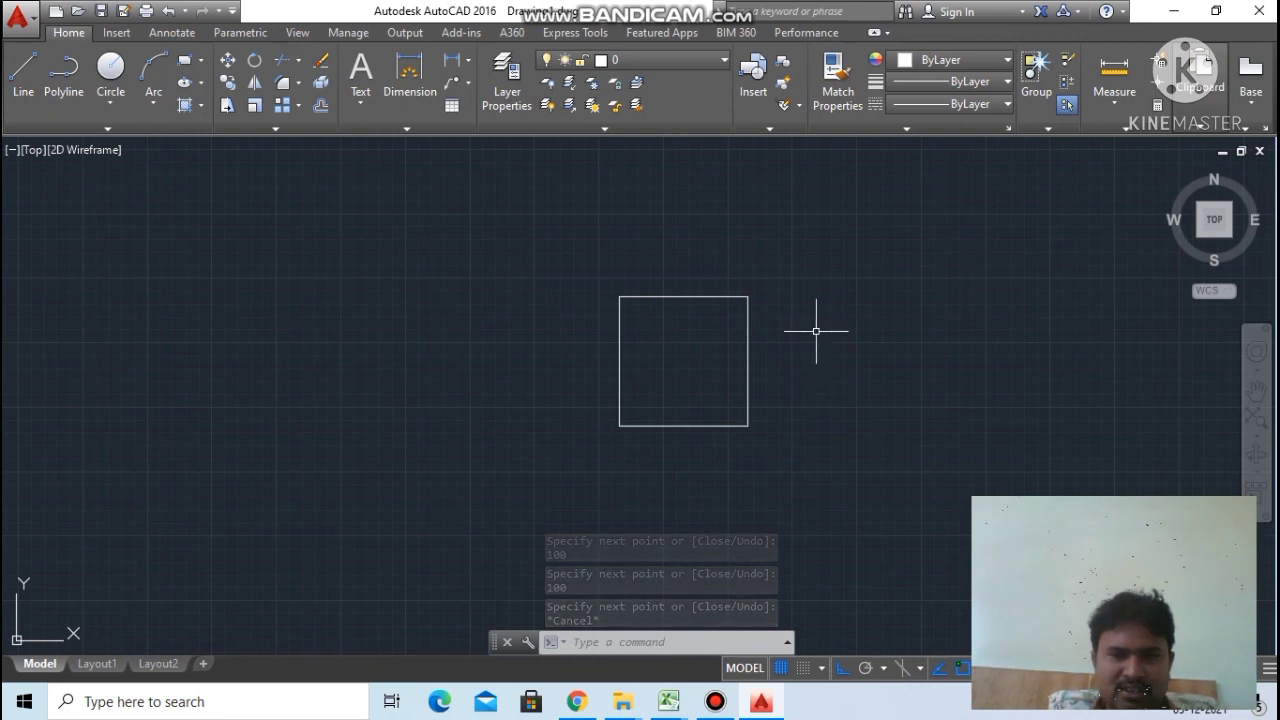
{"action": "scroll", "coordinate": [817, 332], "scroll_direction": "up", "scroll_amount": 2}
{"action": "scroll", "coordinate": [814, 331], "scroll_direction": "up", "scroll_amount": 2}
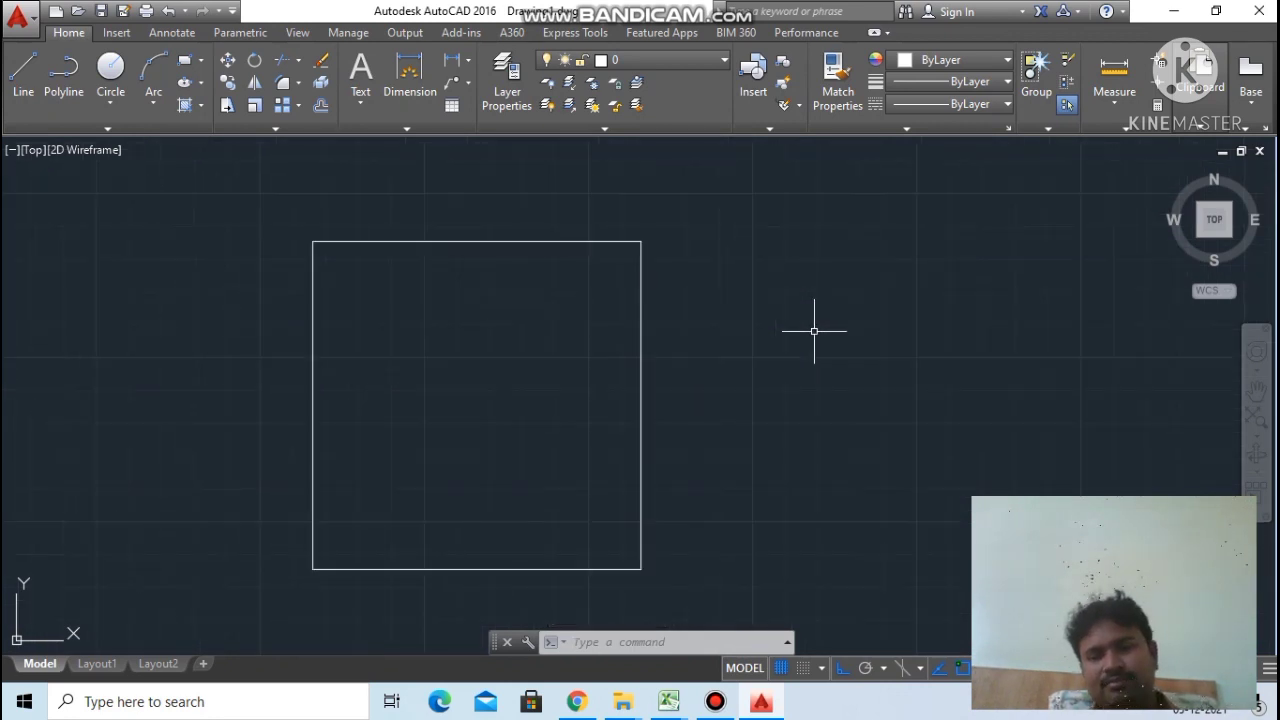
{"action": "scroll", "coordinate": [814, 331], "scroll_direction": "down", "scroll_amount": 2}
{"action": "scroll", "coordinate": [776, 348], "scroll_direction": "down", "scroll_amount": 4}
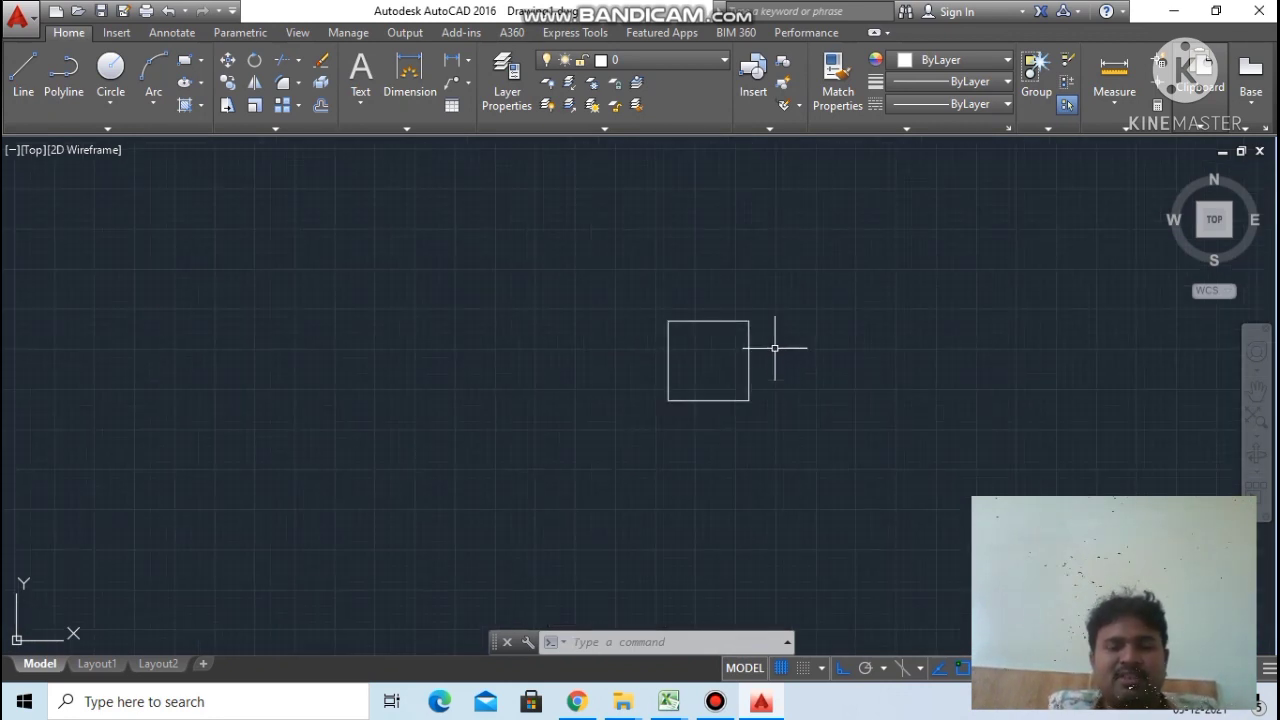
{"action": "scroll", "coordinate": [772, 363], "scroll_direction": "up", "scroll_amount": 4}
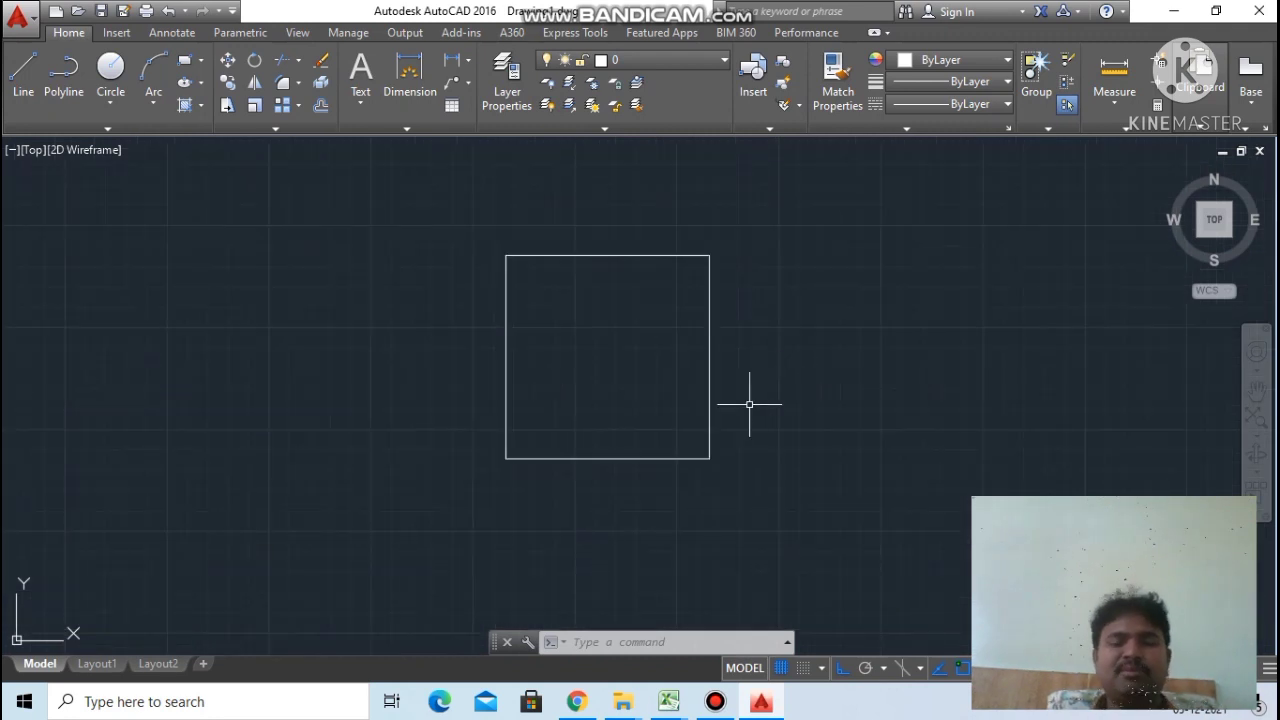
{"action": "scroll", "coordinate": [749, 404], "scroll_direction": "up", "scroll_amount": 2}
{"action": "scroll", "coordinate": [749, 404], "scroll_direction": "down", "scroll_amount": 2}
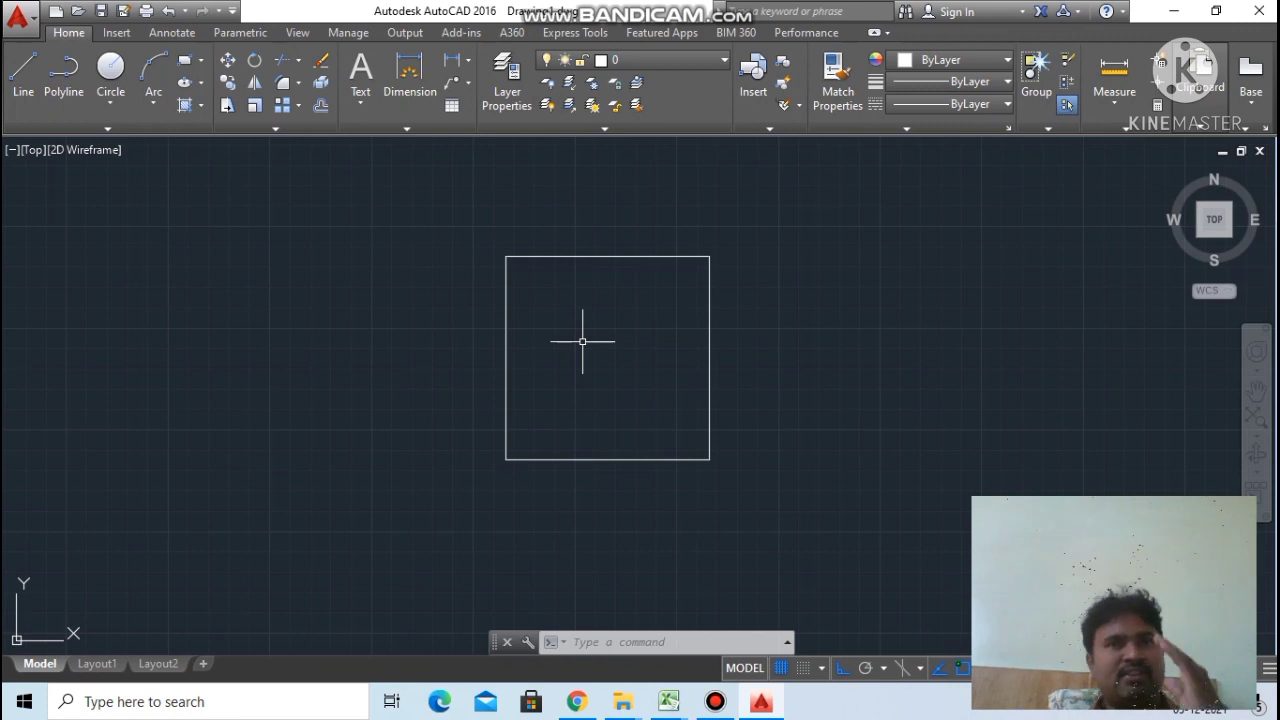
{"action": "scroll", "coordinate": [615, 318], "scroll_direction": "down", "scroll_amount": 3}
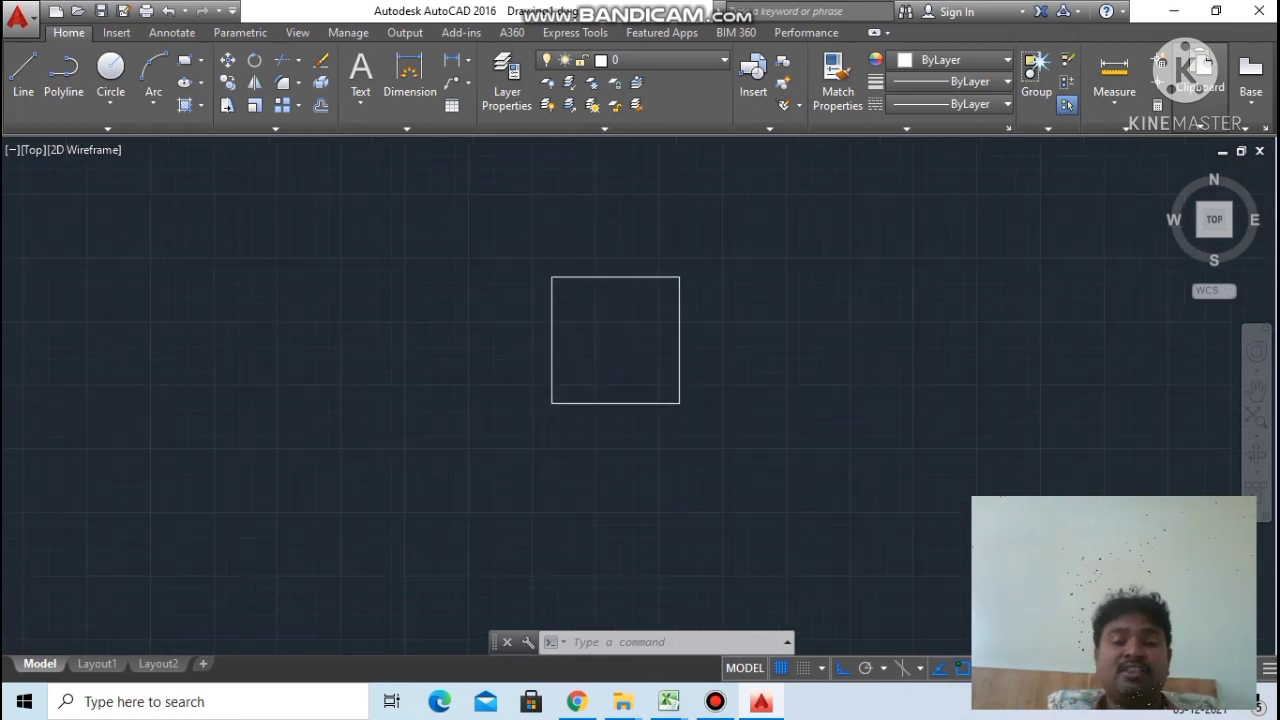
{"action": "scroll", "coordinate": [684, 294], "scroll_direction": "up", "scroll_amount": 5}
{"action": "scroll", "coordinate": [684, 294], "scroll_direction": "up", "scroll_amount": 2}
{"action": "scroll", "coordinate": [684, 294], "scroll_direction": "down", "scroll_amount": 6}
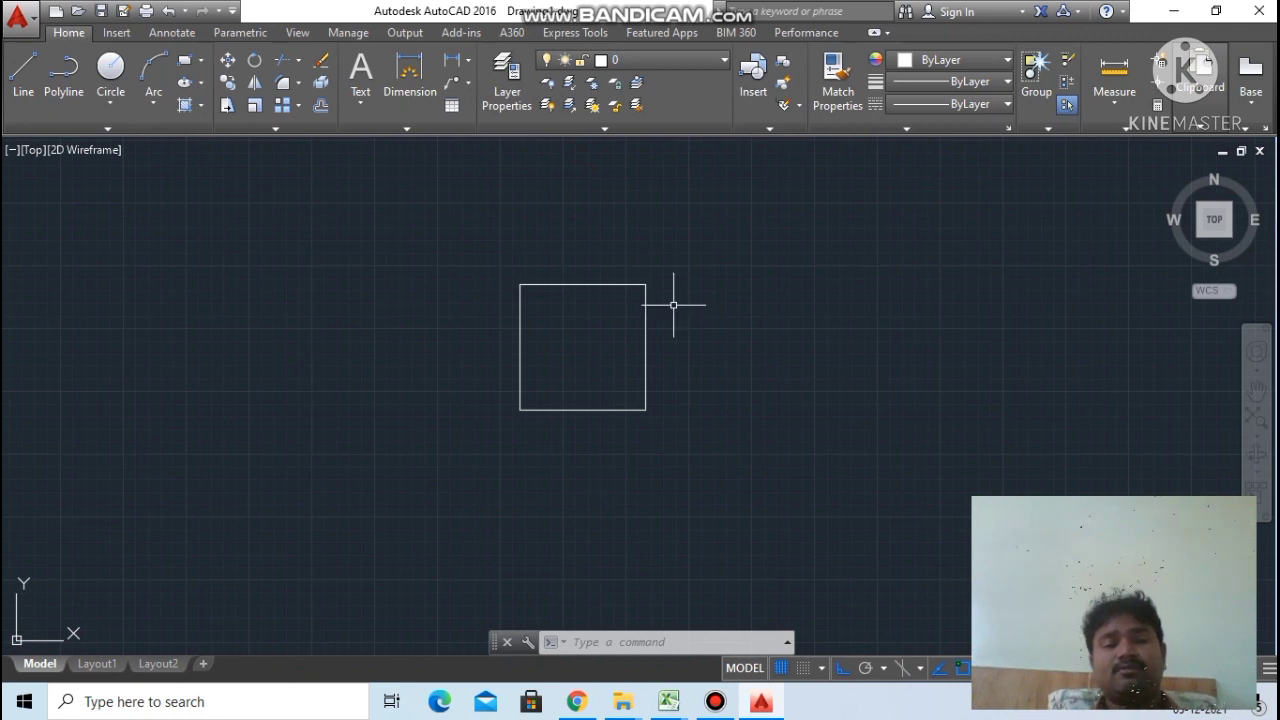
{"action": "scroll", "coordinate": [642, 330], "scroll_direction": "up", "scroll_amount": 4}
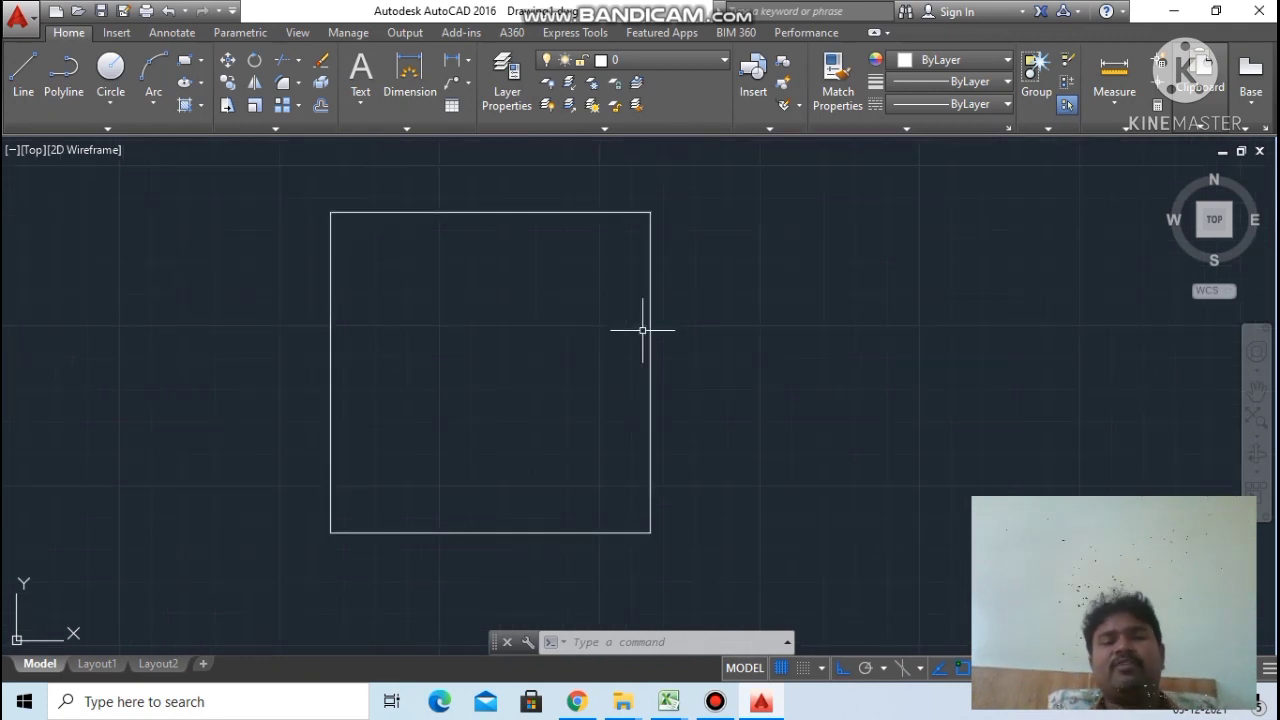
{"action": "scroll", "coordinate": [642, 330], "scroll_direction": "down", "scroll_amount": 4}
{"action": "scroll", "coordinate": [659, 387], "scroll_direction": "up", "scroll_amount": 4}
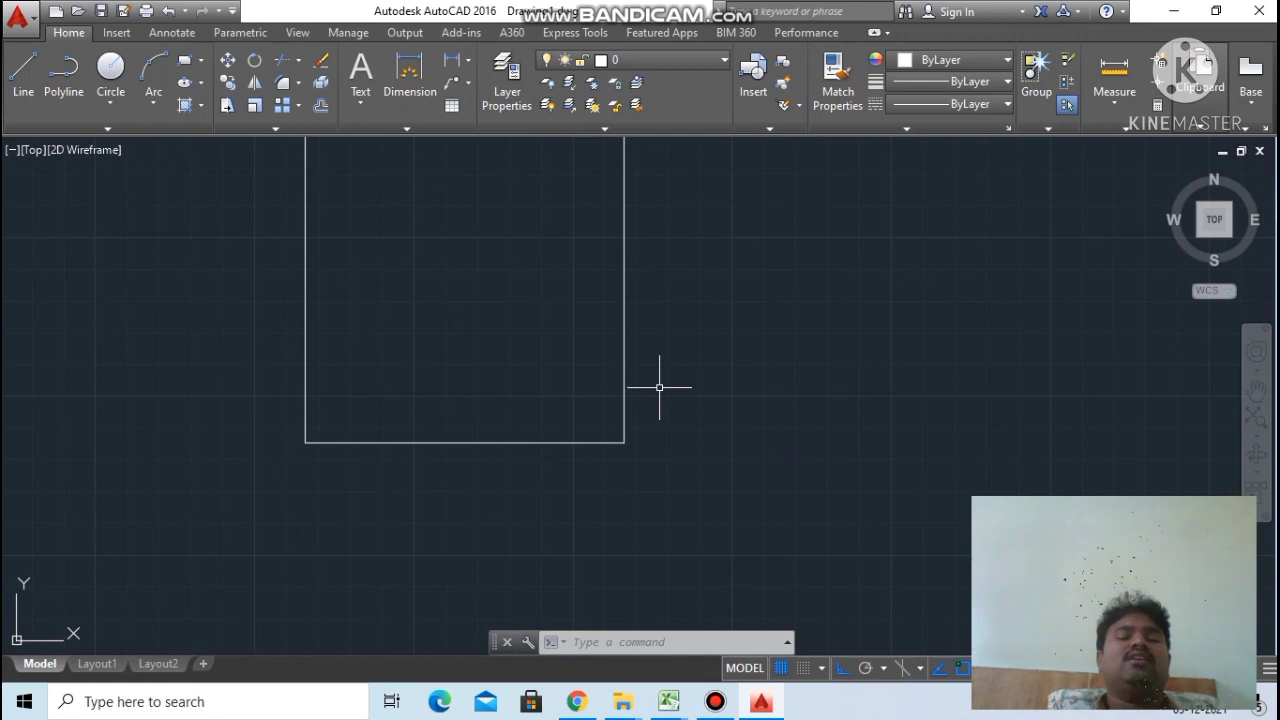
{"action": "scroll", "coordinate": [659, 387], "scroll_direction": "down", "scroll_amount": 2}
{"action": "scroll", "coordinate": [667, 207], "scroll_direction": "up", "scroll_amount": 2}
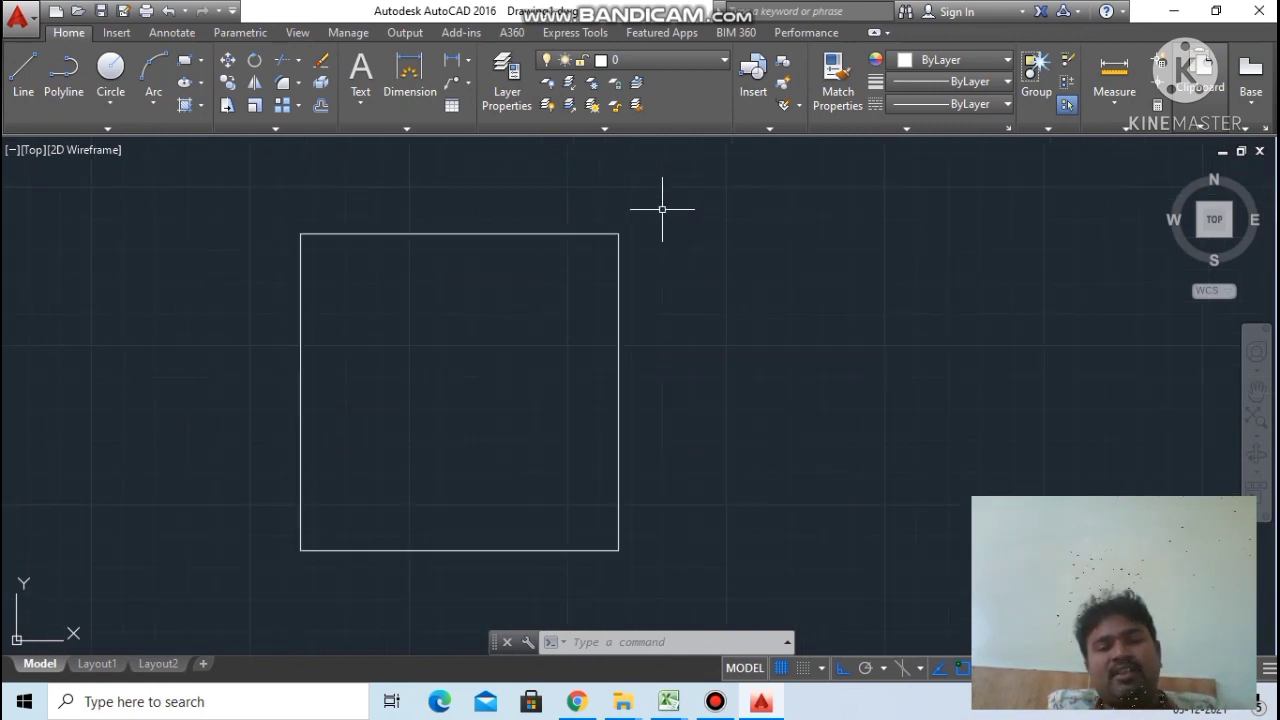
{"action": "scroll", "coordinate": [575, 277], "scroll_direction": "down", "scroll_amount": 2}
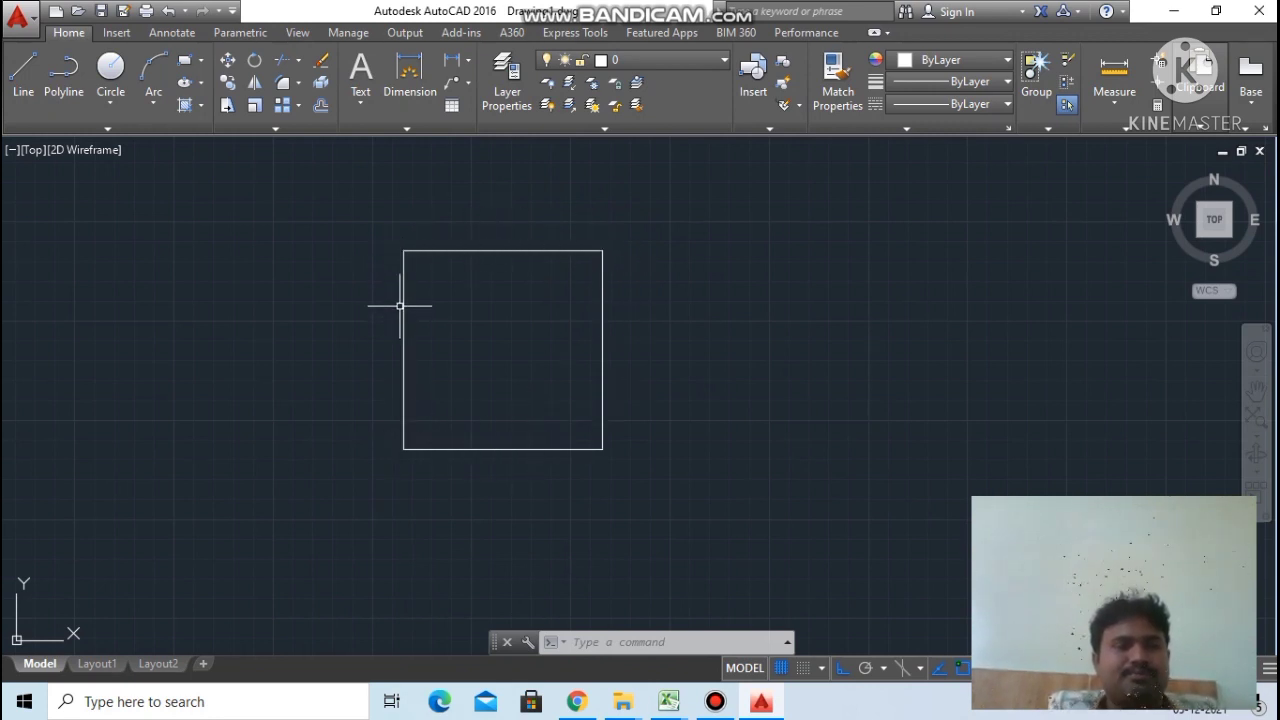
Step: Add a vertical linear dimension between the two right-hand corners of the square, placed outside its right side
{"action": "left_click", "coordinate": [466, 64]}
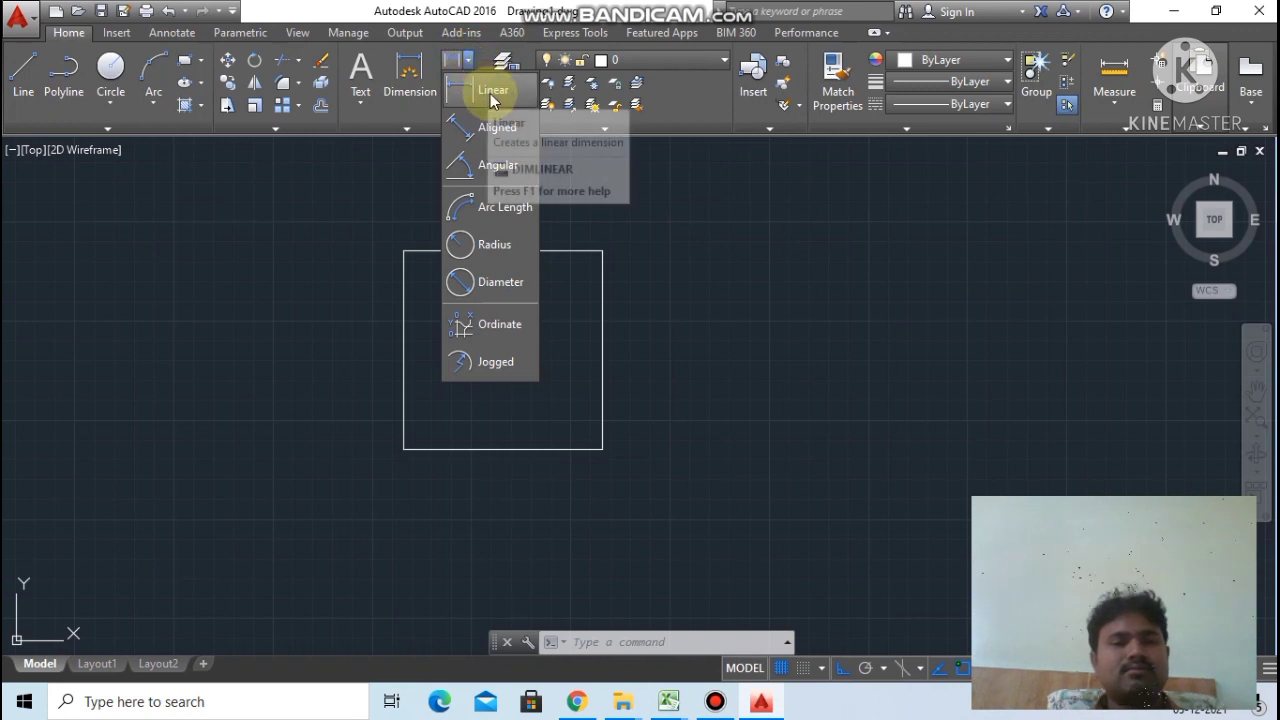
{"action": "left_click", "coordinate": [602, 250]}
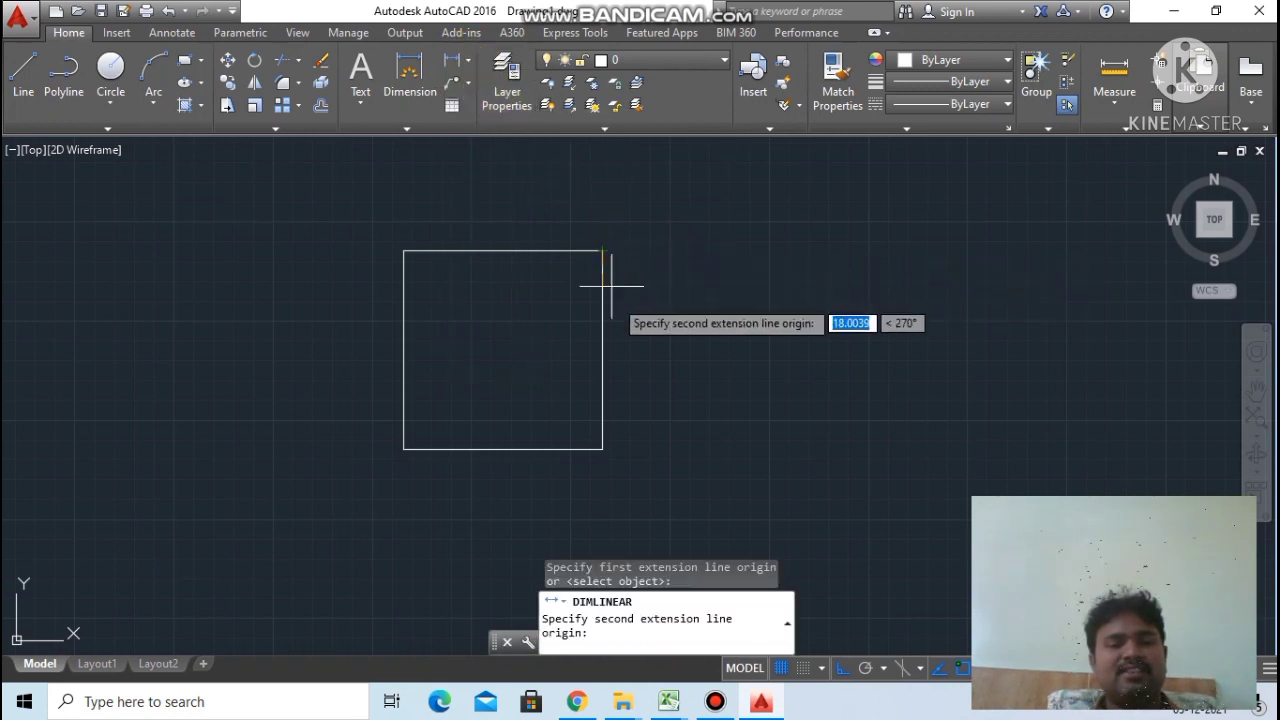
{"action": "left_click", "coordinate": [603, 449]}
{"action": "left_click", "coordinate": [668, 436]}
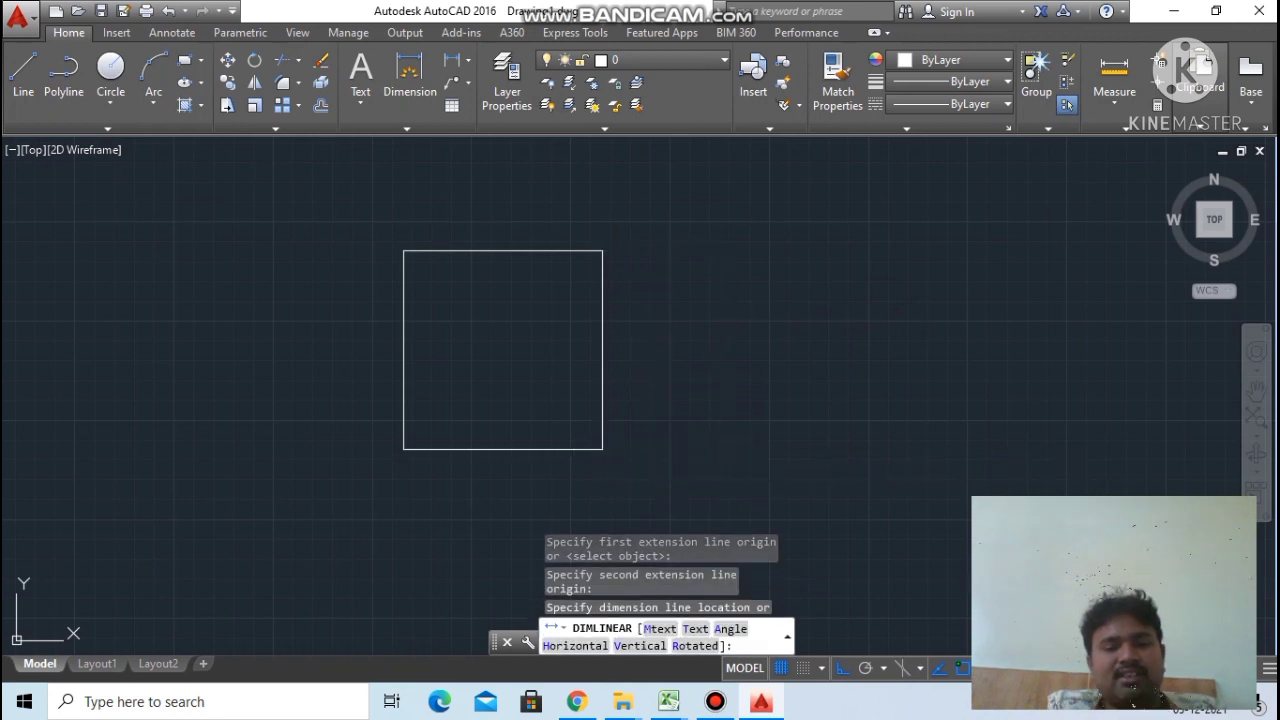
{"action": "left_click", "coordinate": [668, 434]}
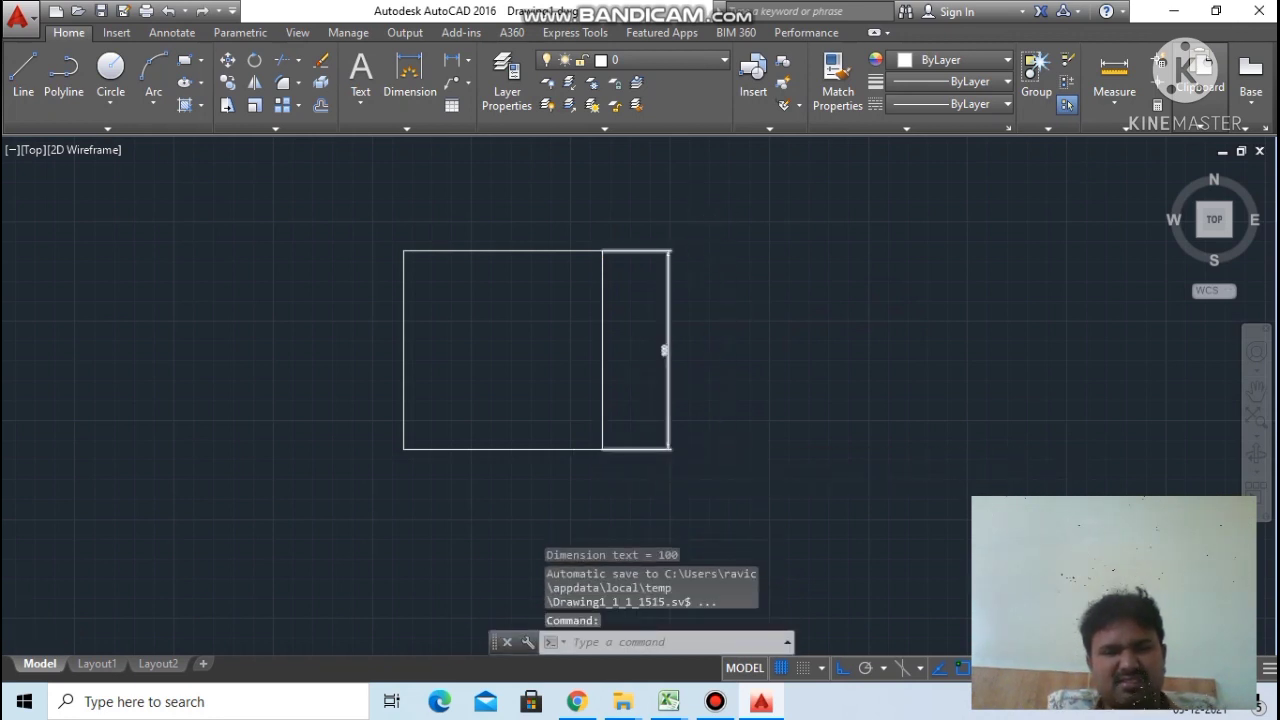
{"action": "scroll", "coordinate": [670, 300], "scroll_direction": "up", "scroll_amount": 3}
{"action": "scroll", "coordinate": [674, 294], "scroll_direction": "up", "scroll_amount": 4}
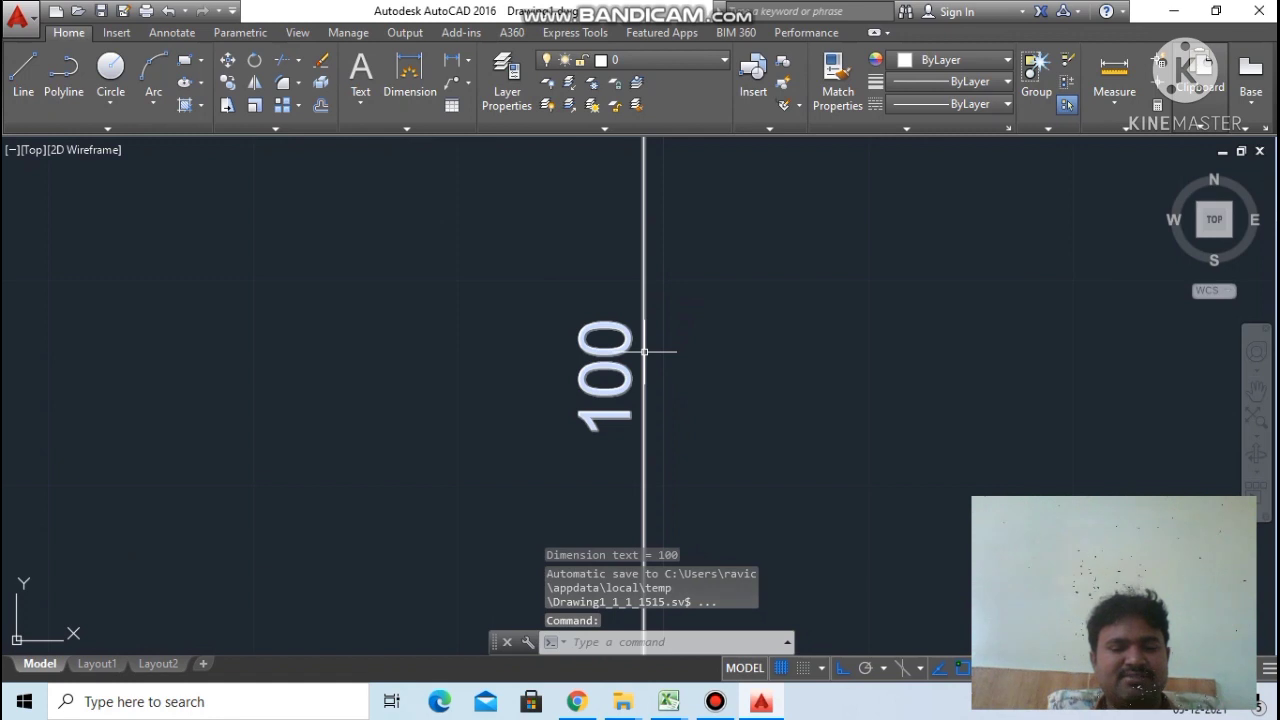
{"action": "scroll", "coordinate": [645, 352], "scroll_direction": "down", "scroll_amount": 7}
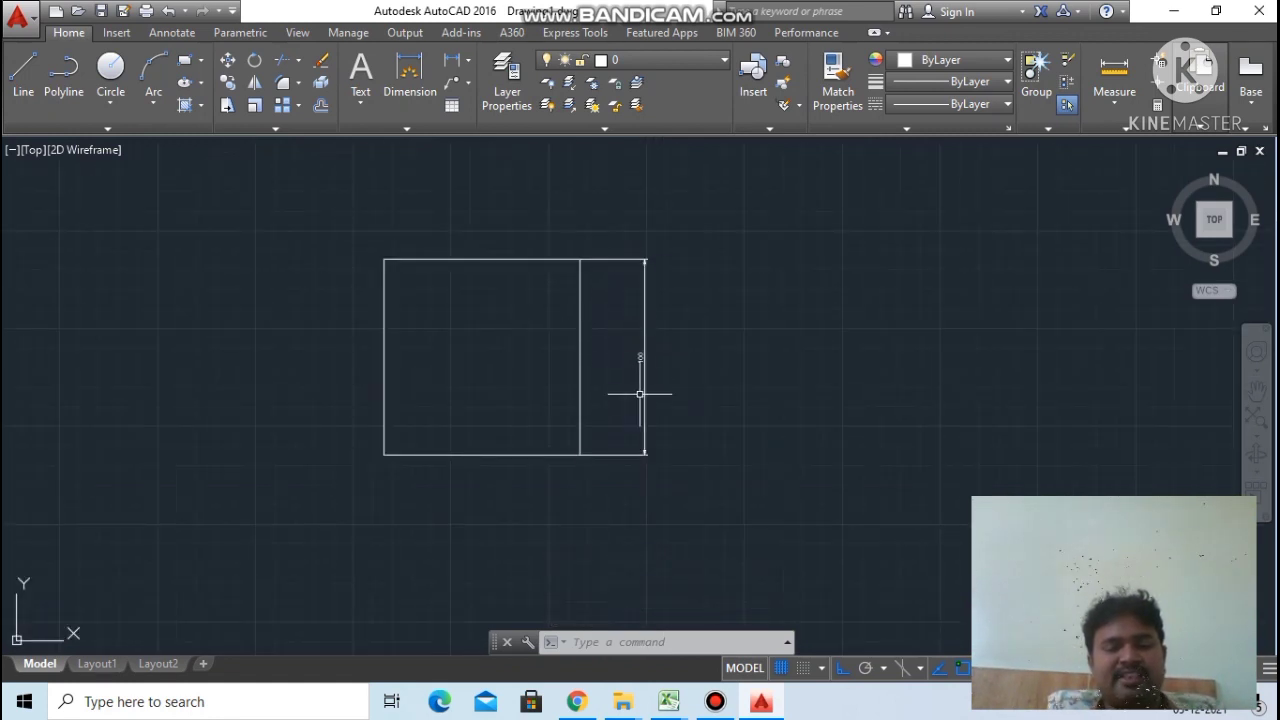
Step: Delete the linear dimension beside the square's right side
{"action": "scroll", "coordinate": [640, 391], "scroll_direction": "up", "scroll_amount": 5}
{"action": "scroll", "coordinate": [608, 500], "scroll_direction": "down", "scroll_amount": 8}
{"action": "scroll", "coordinate": [608, 500], "scroll_direction": "up", "scroll_amount": 4}
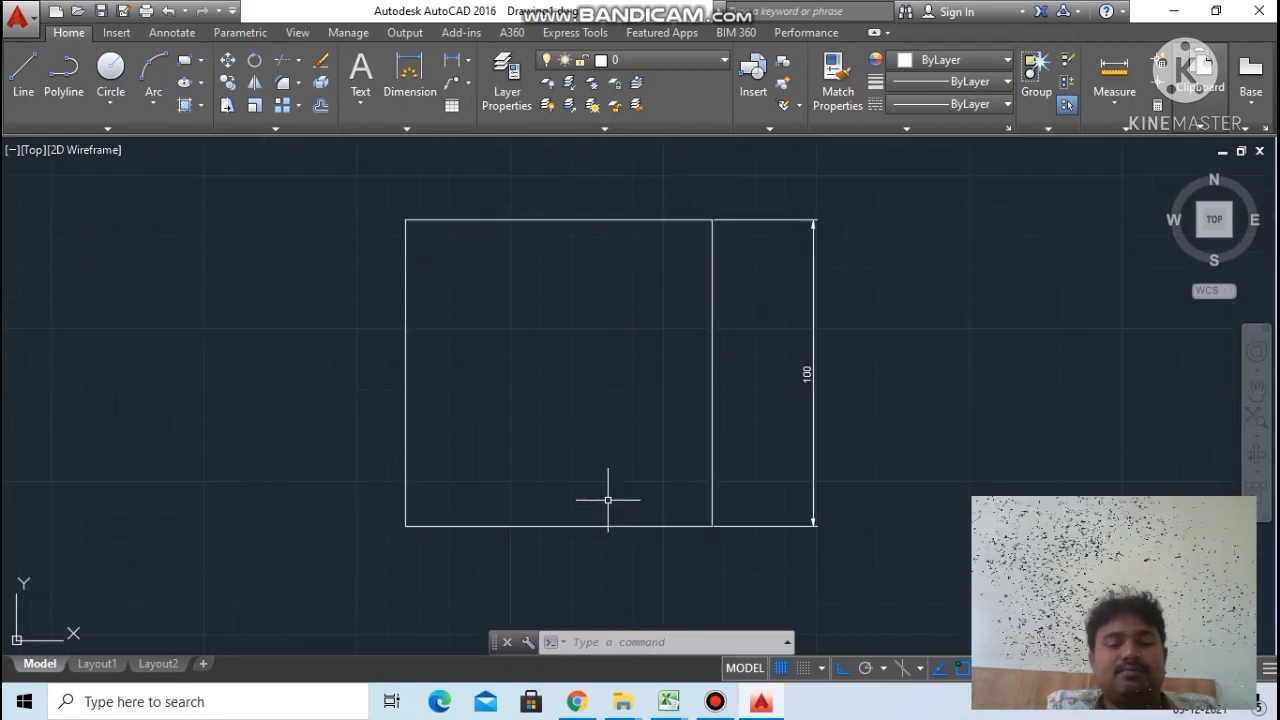
{"action": "left_click", "coordinate": [814, 355]}
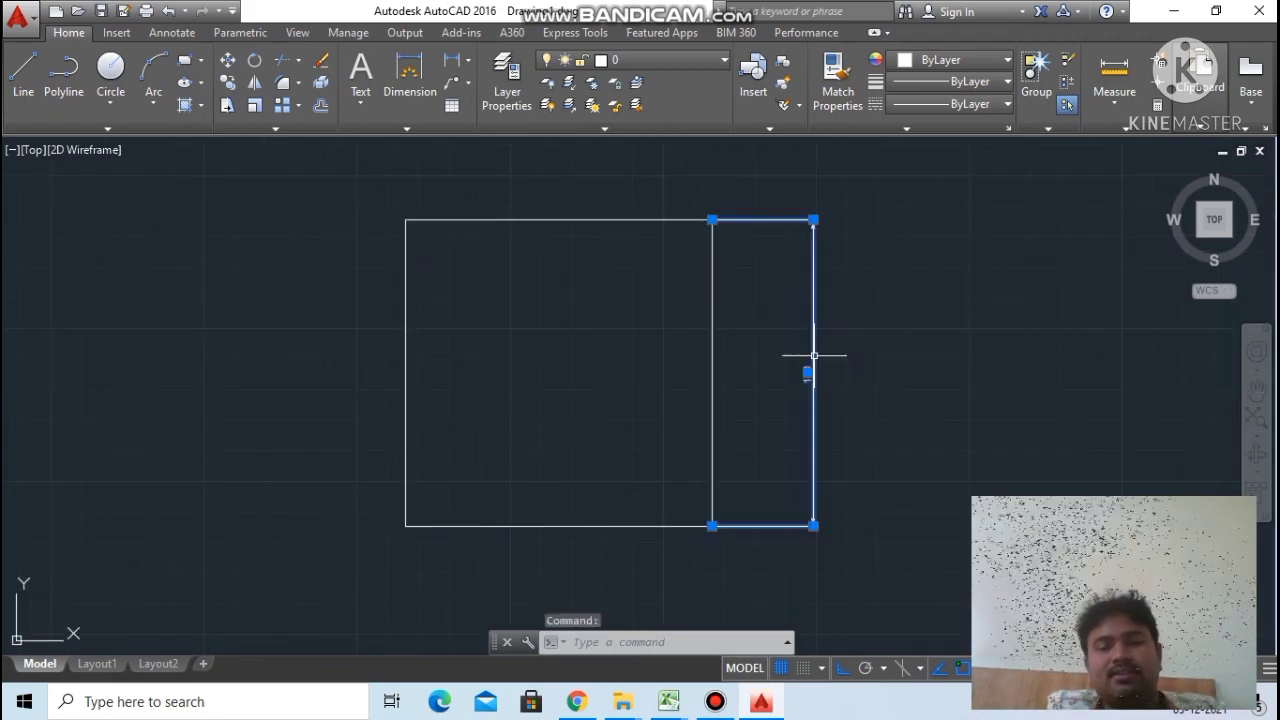
{"action": "key", "text": "Delete"}
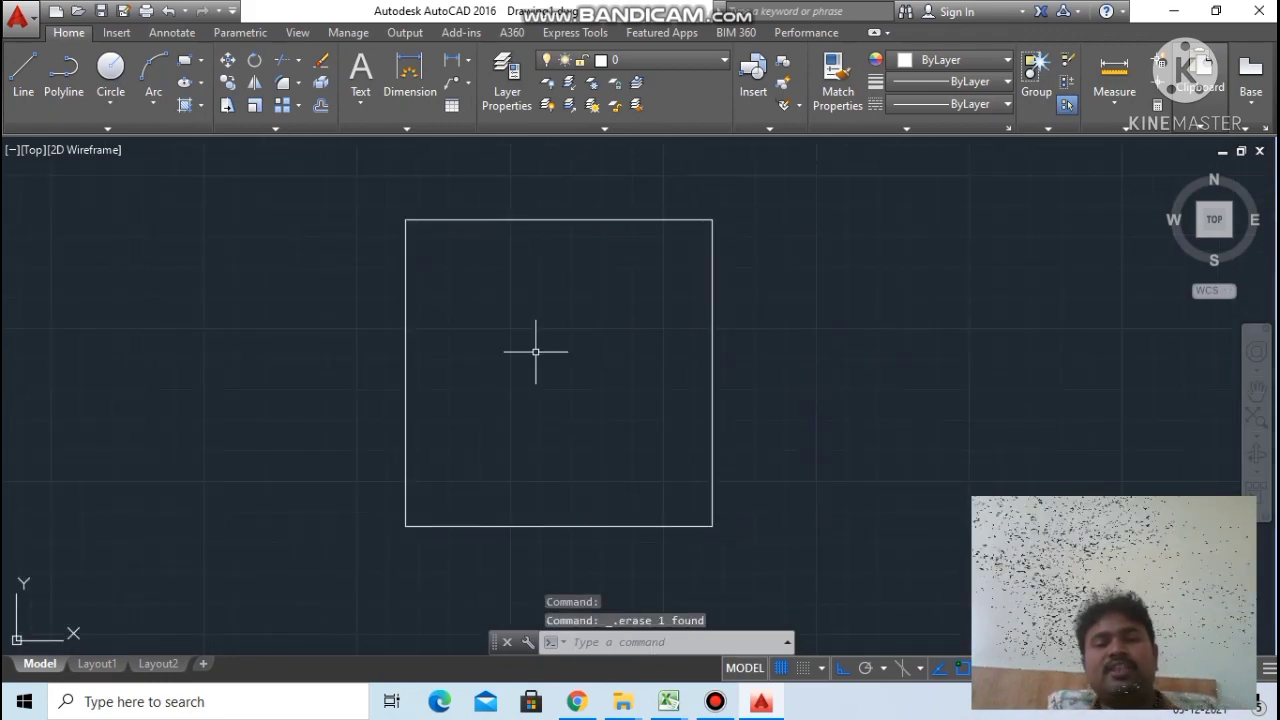
Step: Add a vertical linear dimension between the square's two right-hand corners, placed outside its right side
{"action": "scroll", "coordinate": [534, 351], "scroll_direction": "down", "scroll_amount": 4}
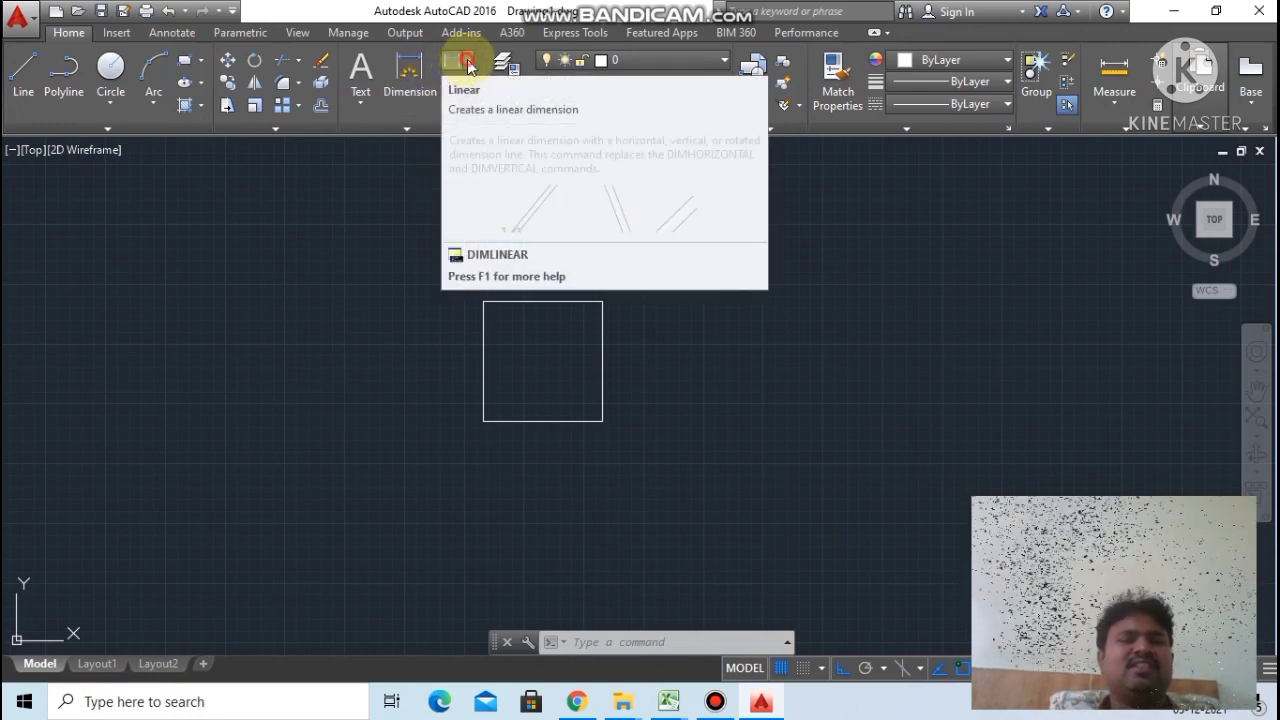
{"action": "left_click", "coordinate": [467, 66]}
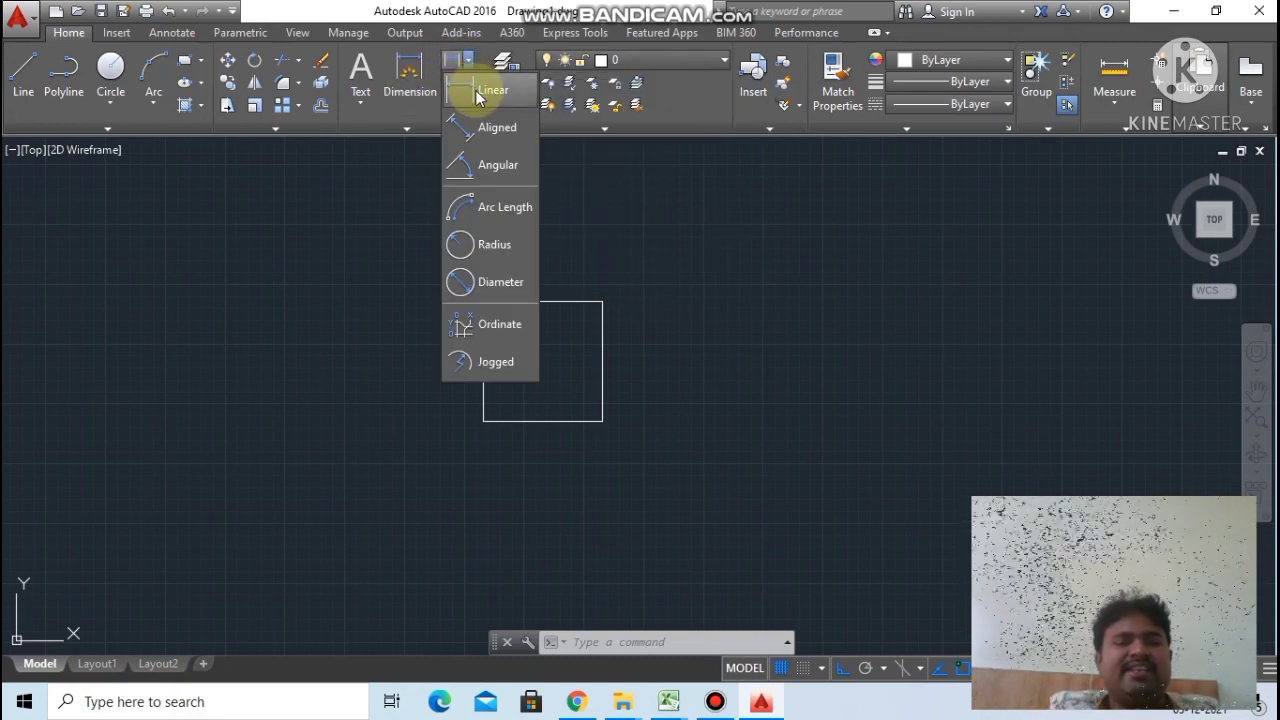
{"action": "left_click", "coordinate": [486, 90]}
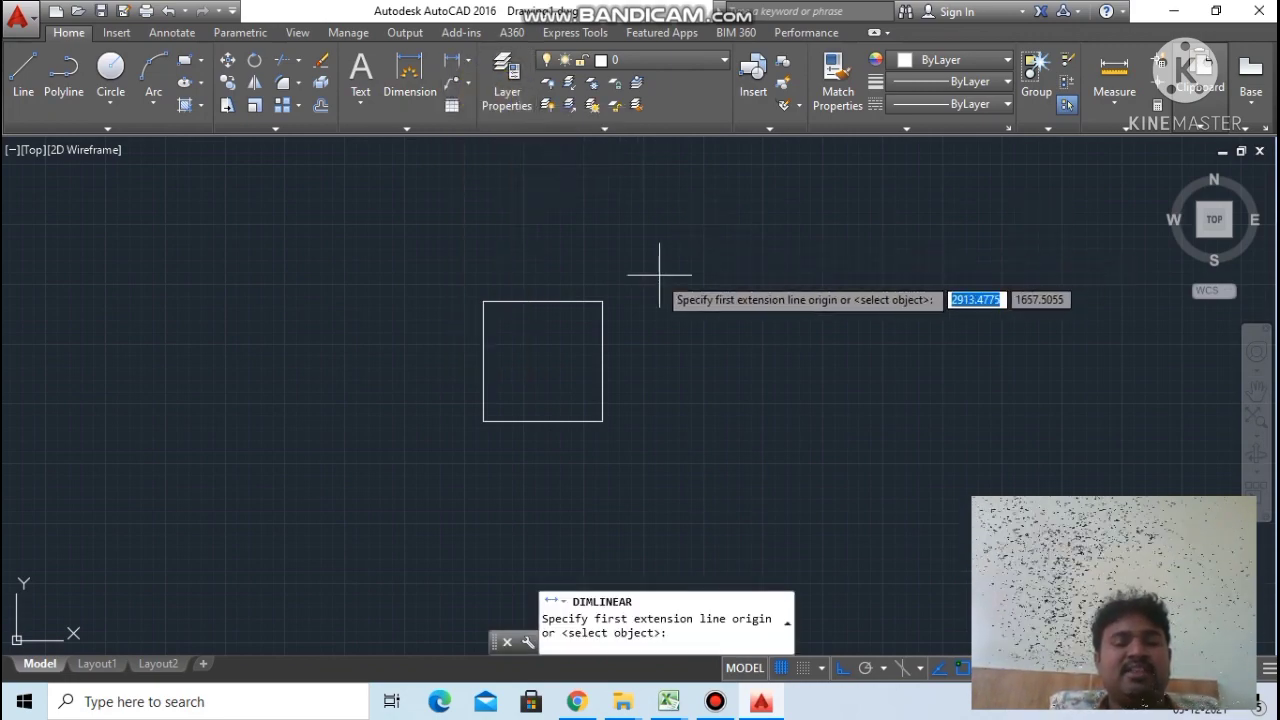
{"action": "scroll", "coordinate": [610, 323], "scroll_direction": "up", "scroll_amount": 2}
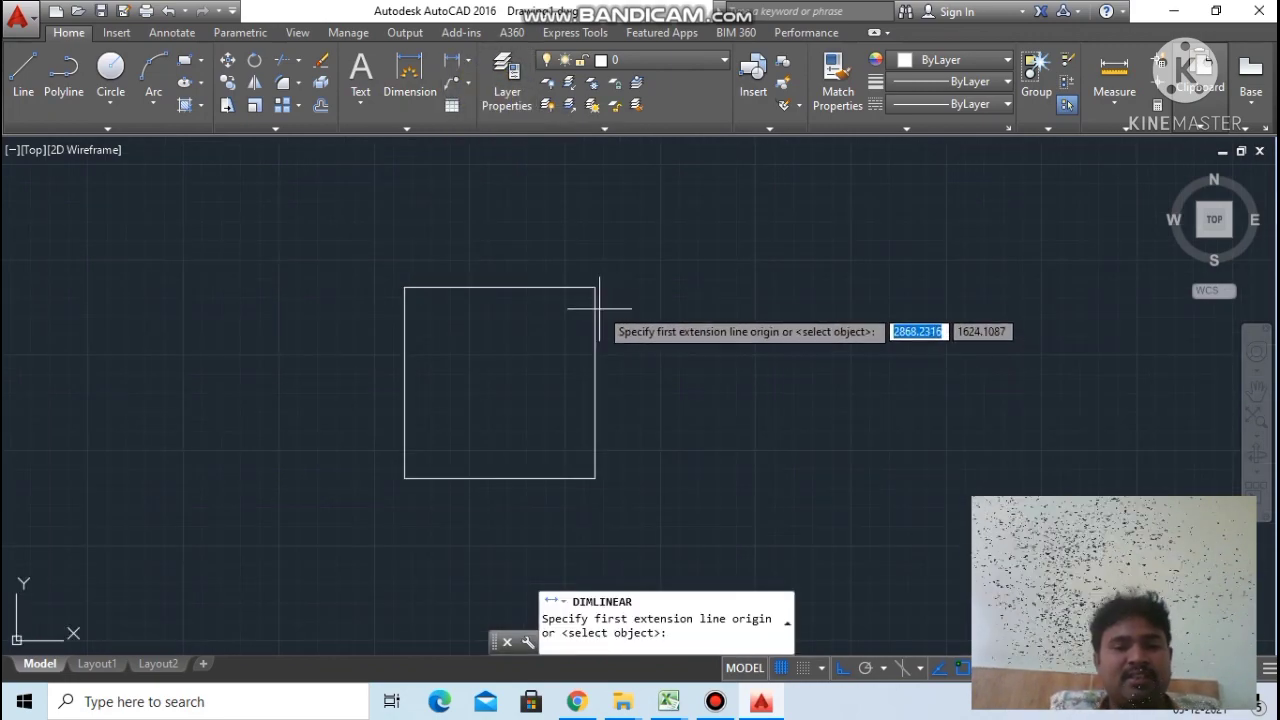
{"action": "left_click", "coordinate": [595, 287]}
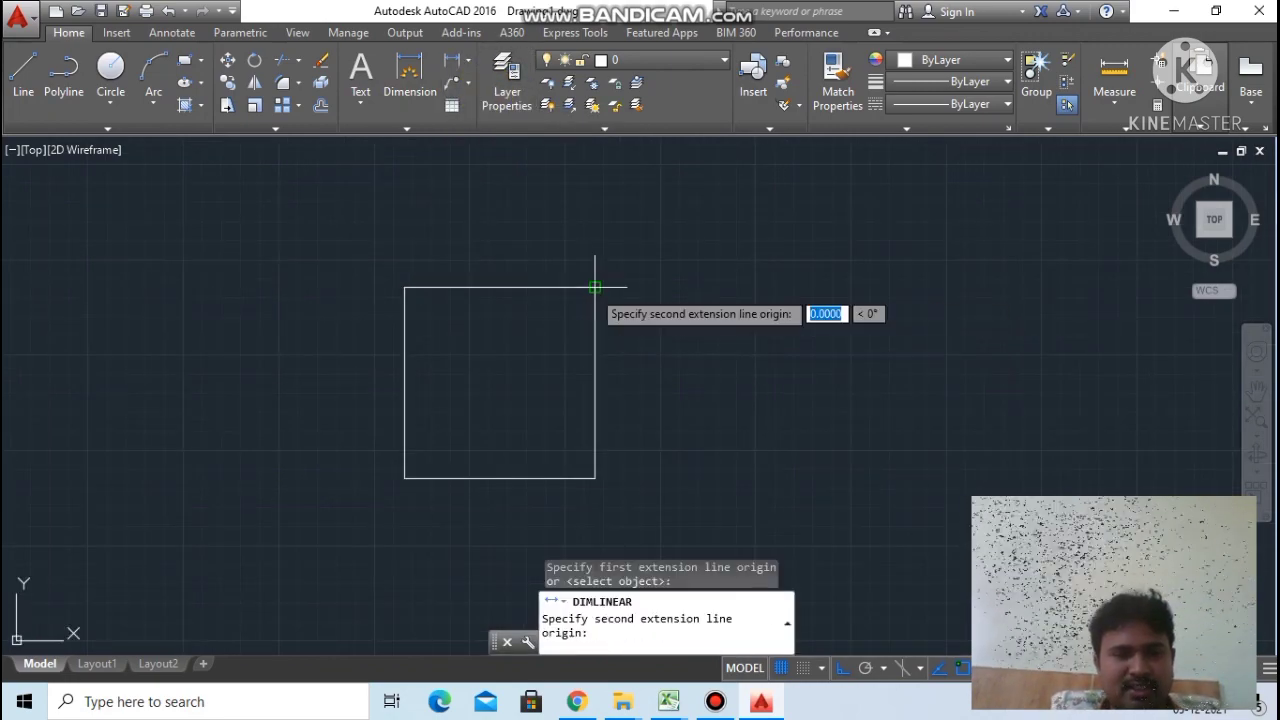
{"action": "left_click", "coordinate": [595, 479]}
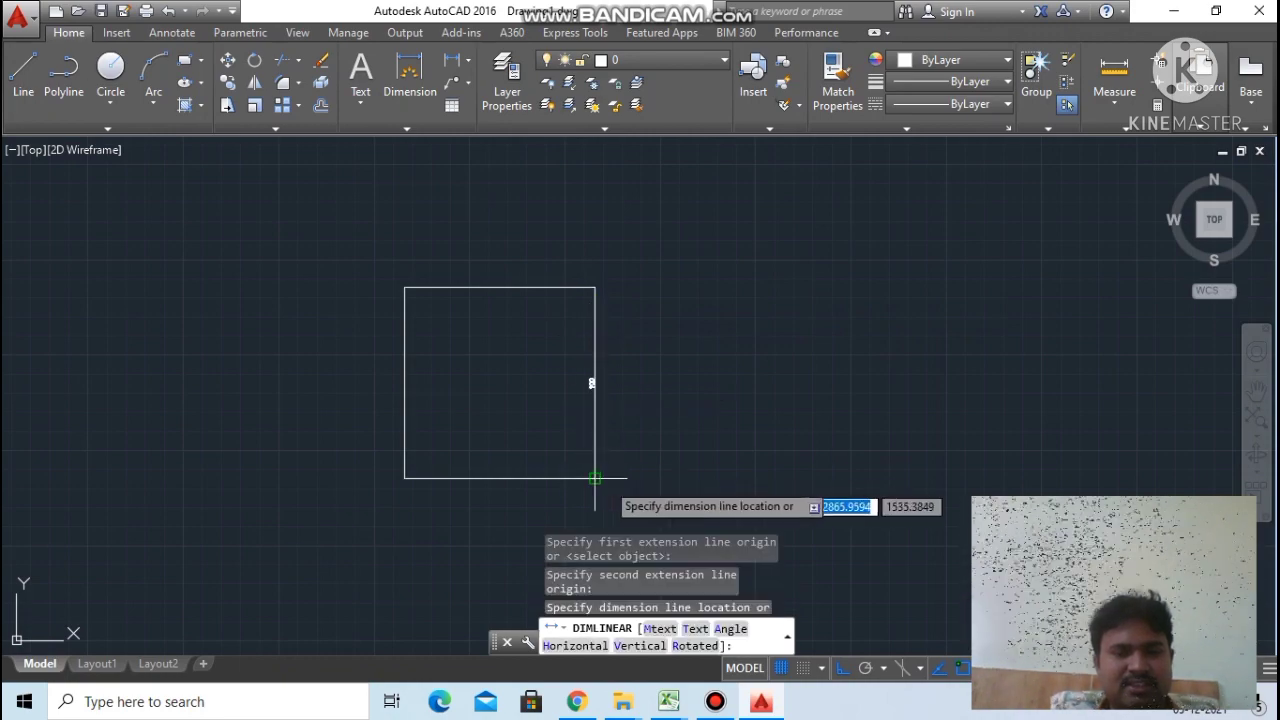
{"action": "left_click", "coordinate": [667, 474]}
{"action": "scroll", "coordinate": [660, 398], "scroll_direction": "up", "scroll_amount": 8}
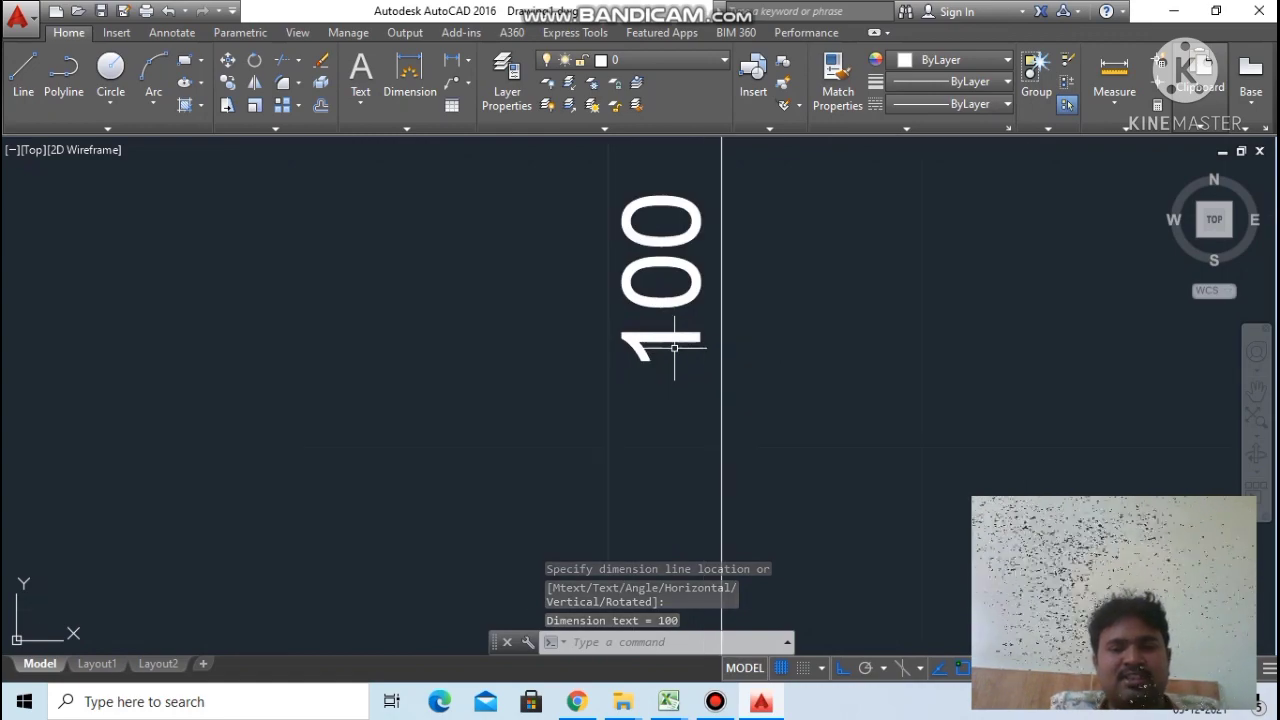
{"action": "scroll", "coordinate": [675, 348], "scroll_direction": "down", "scroll_amount": 8}
{"action": "scroll", "coordinate": [674, 344], "scroll_direction": "down", "scroll_amount": 2}
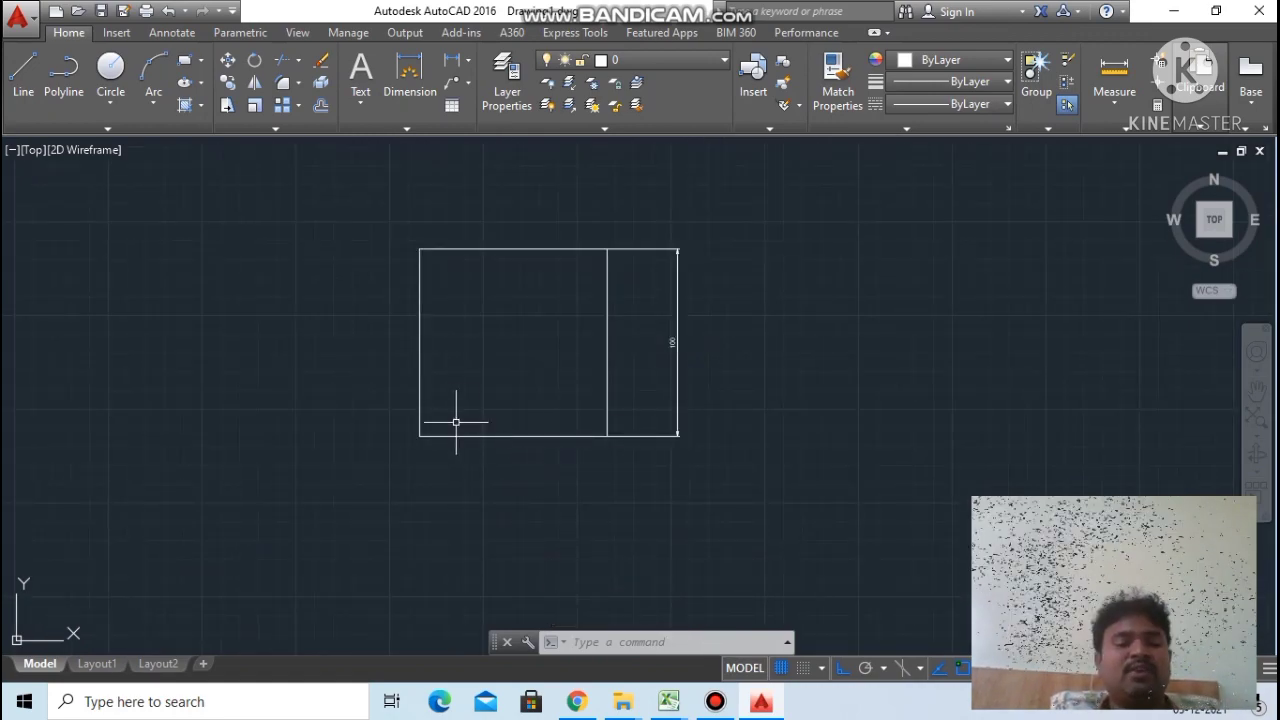
{"action": "scroll", "coordinate": [605, 342], "scroll_direction": "down", "scroll_amount": 2}
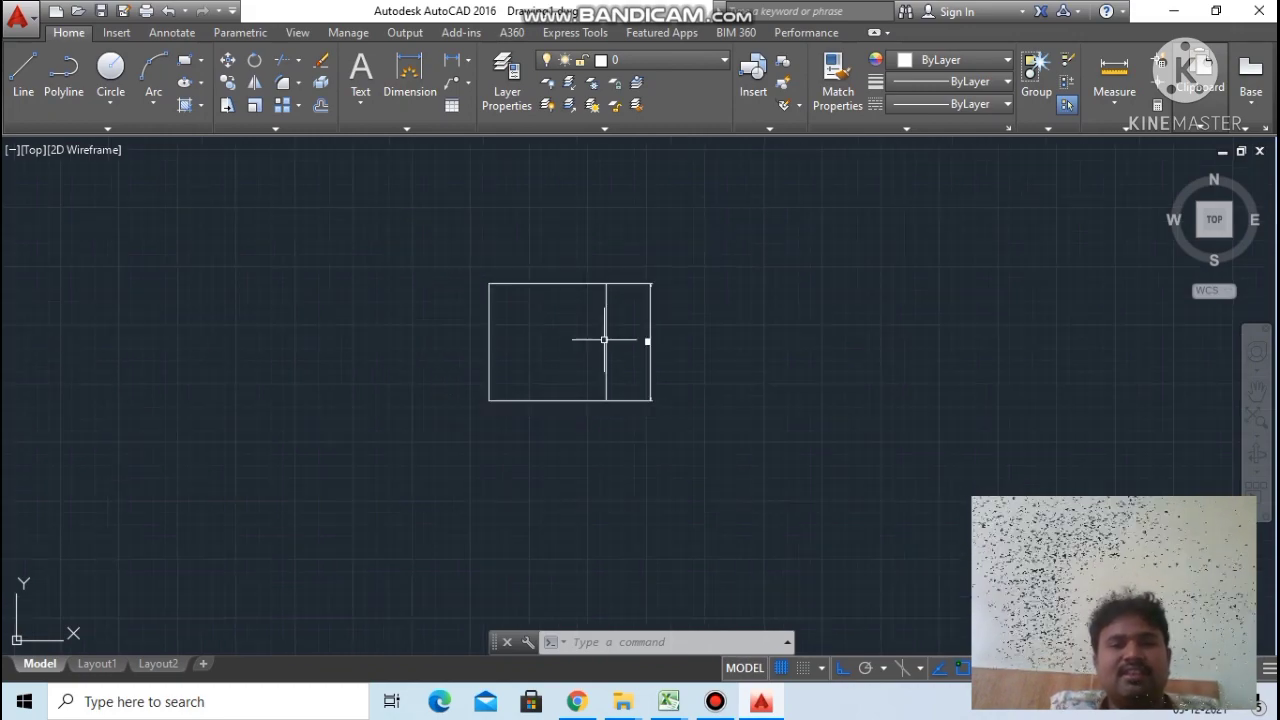
{"action": "scroll", "coordinate": [605, 341], "scroll_direction": "up", "scroll_amount": 2}
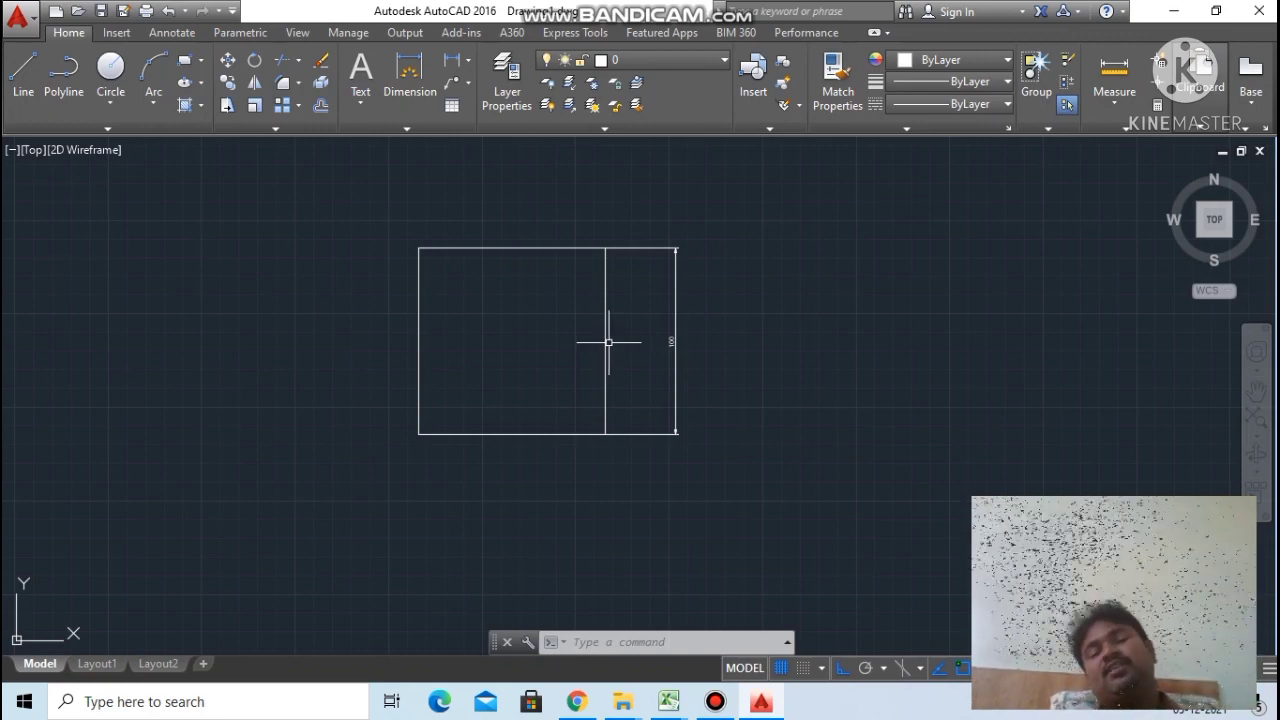
{"action": "scroll", "coordinate": [608, 342], "scroll_direction": "down", "scroll_amount": 2}
{"action": "scroll", "coordinate": [629, 324], "scroll_direction": "up", "scroll_amount": 3}
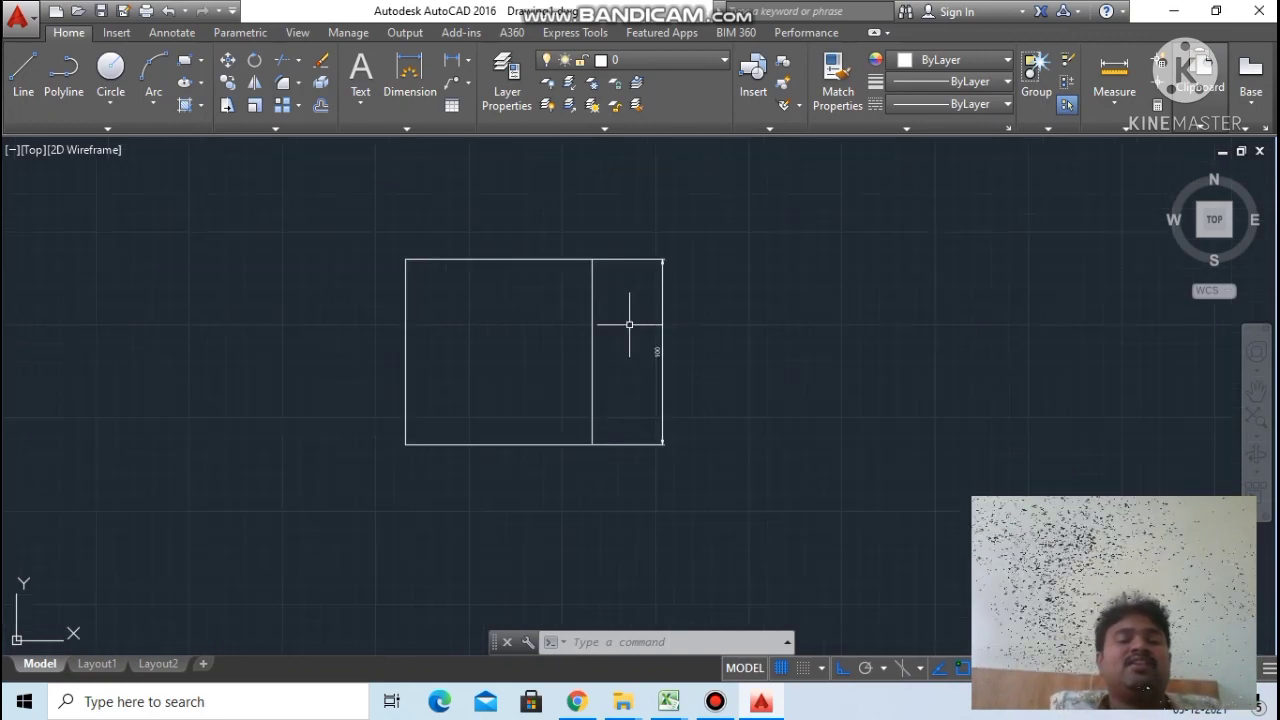
{"action": "scroll", "coordinate": [629, 324], "scroll_direction": "down", "scroll_amount": 3}
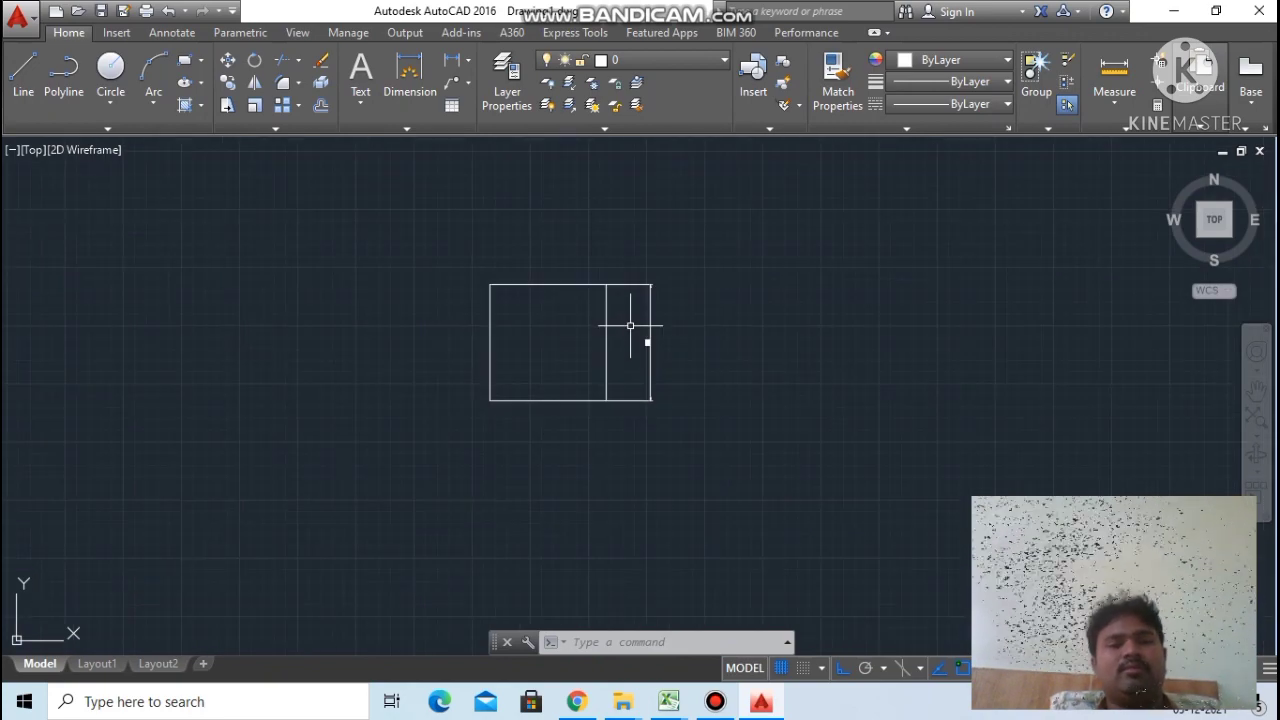
{"action": "scroll", "coordinate": [647, 361], "scroll_direction": "up", "scroll_amount": 5}
{"action": "scroll", "coordinate": [653, 312], "scroll_direction": "down", "scroll_amount": 4}
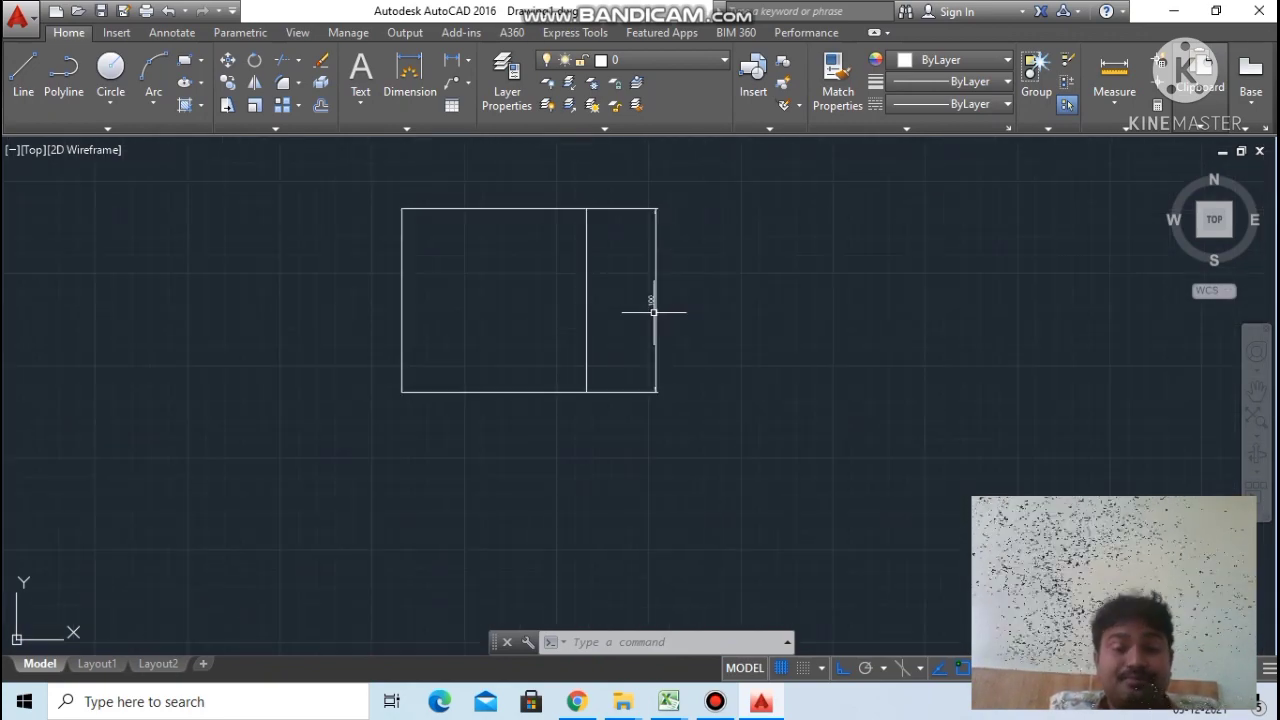
{"action": "scroll", "coordinate": [726, 244], "scroll_direction": "down", "scroll_amount": 5}
{"action": "scroll", "coordinate": [733, 248], "scroll_direction": "up", "scroll_amount": 3}
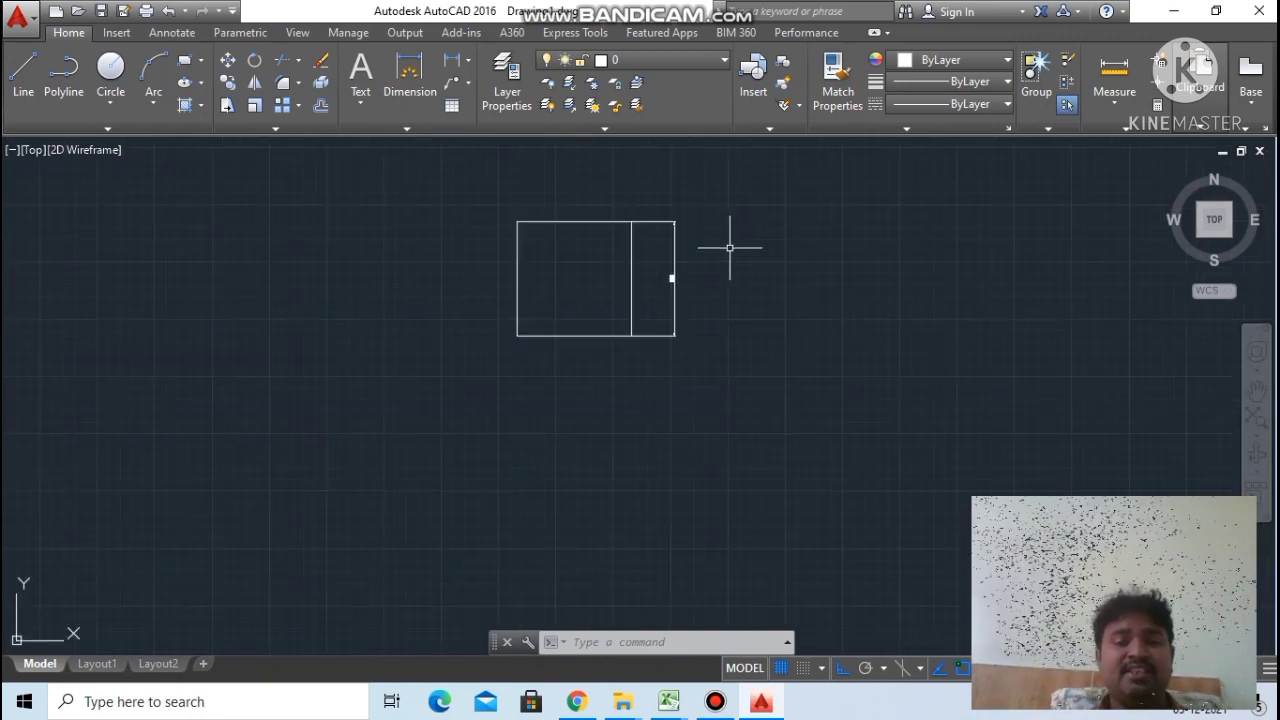
{"action": "scroll", "coordinate": [703, 235], "scroll_direction": "up", "scroll_amount": 3}
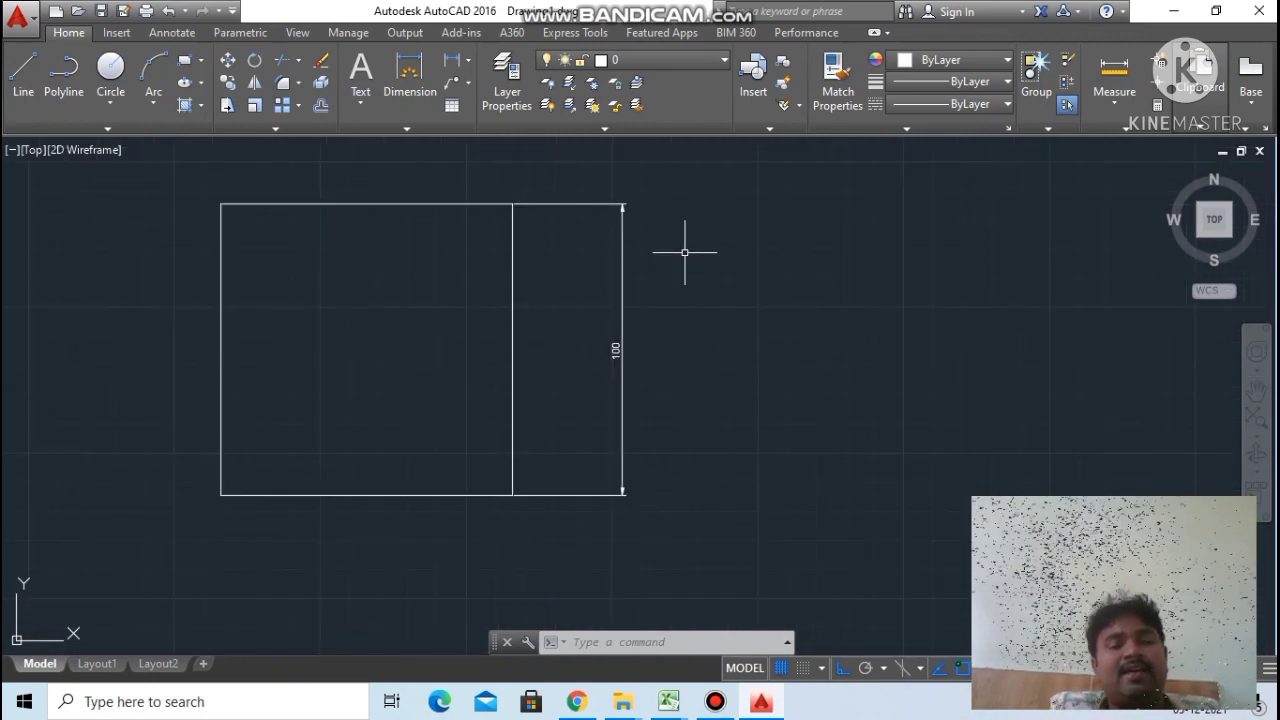
{"action": "scroll", "coordinate": [686, 253], "scroll_direction": "down", "scroll_amount": 4}
{"action": "scroll", "coordinate": [686, 257], "scroll_direction": "up", "scroll_amount": 4}
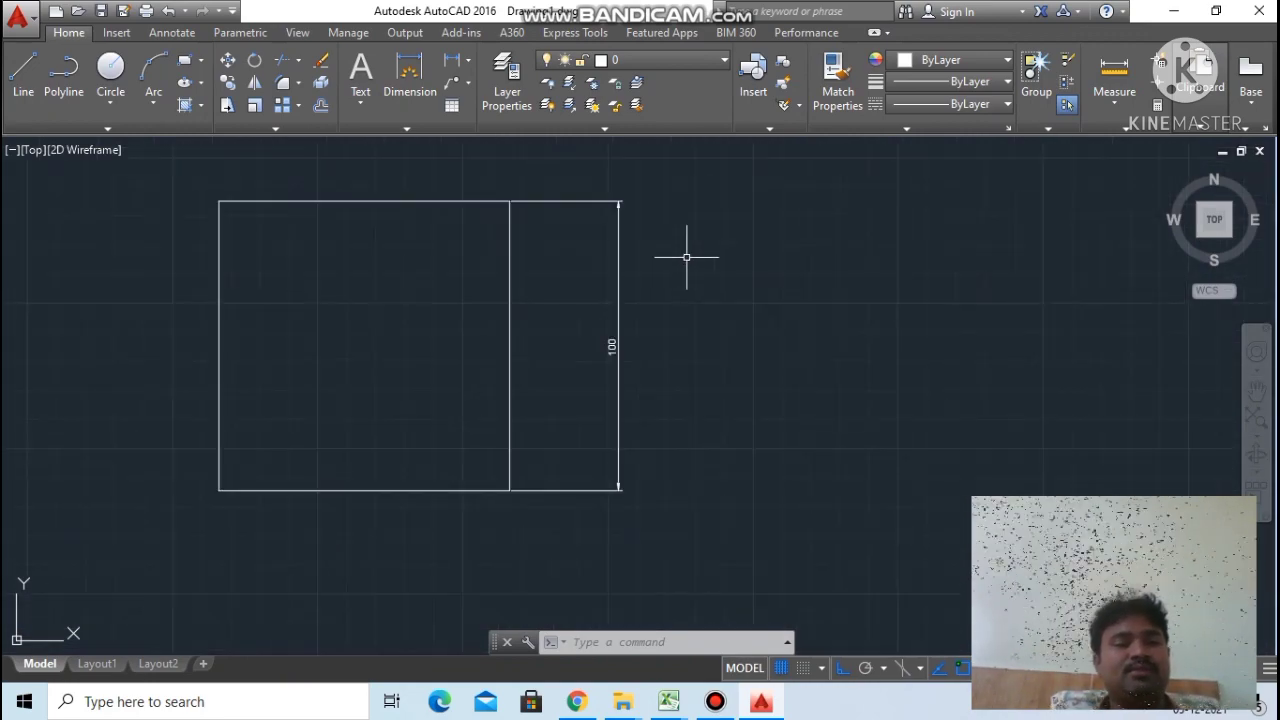
{"action": "scroll", "coordinate": [686, 257], "scroll_direction": "down", "scroll_amount": 2}
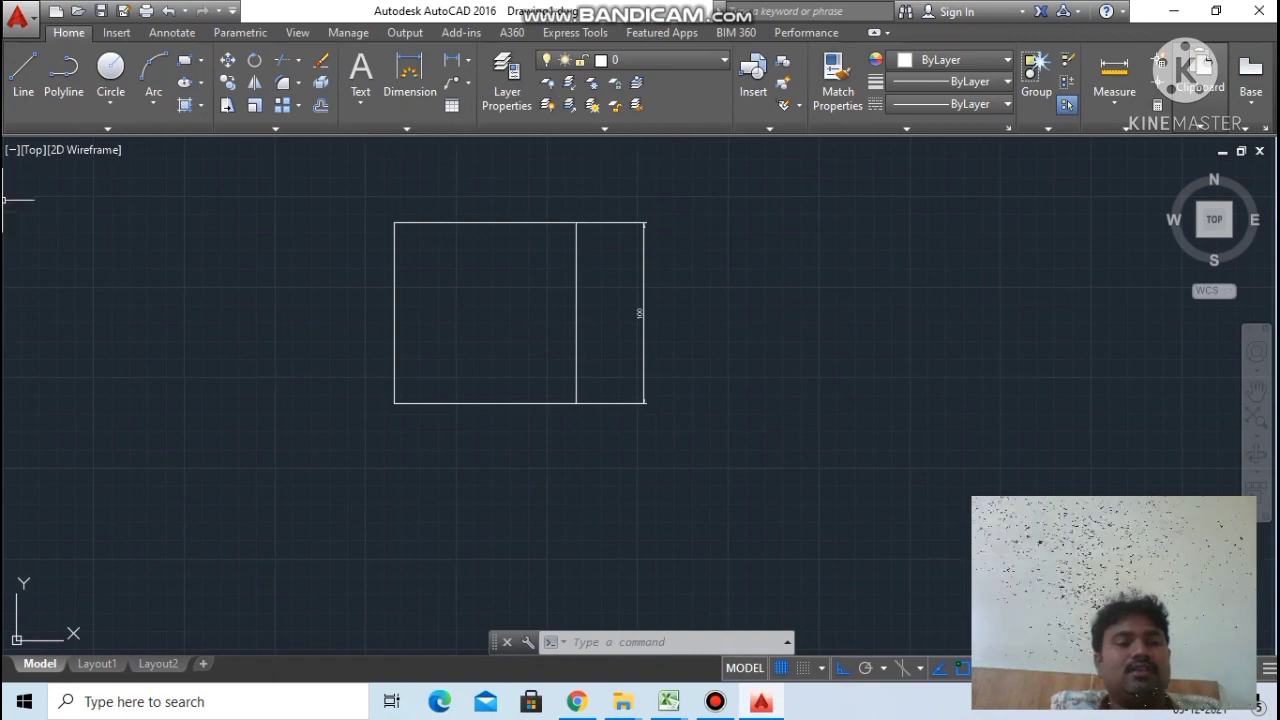
Step: Start the Line command and draw a 50-unit horizontal segment to the right, in the empty area right of the dimensioned square
{"action": "left_click", "coordinate": [598, 643]}
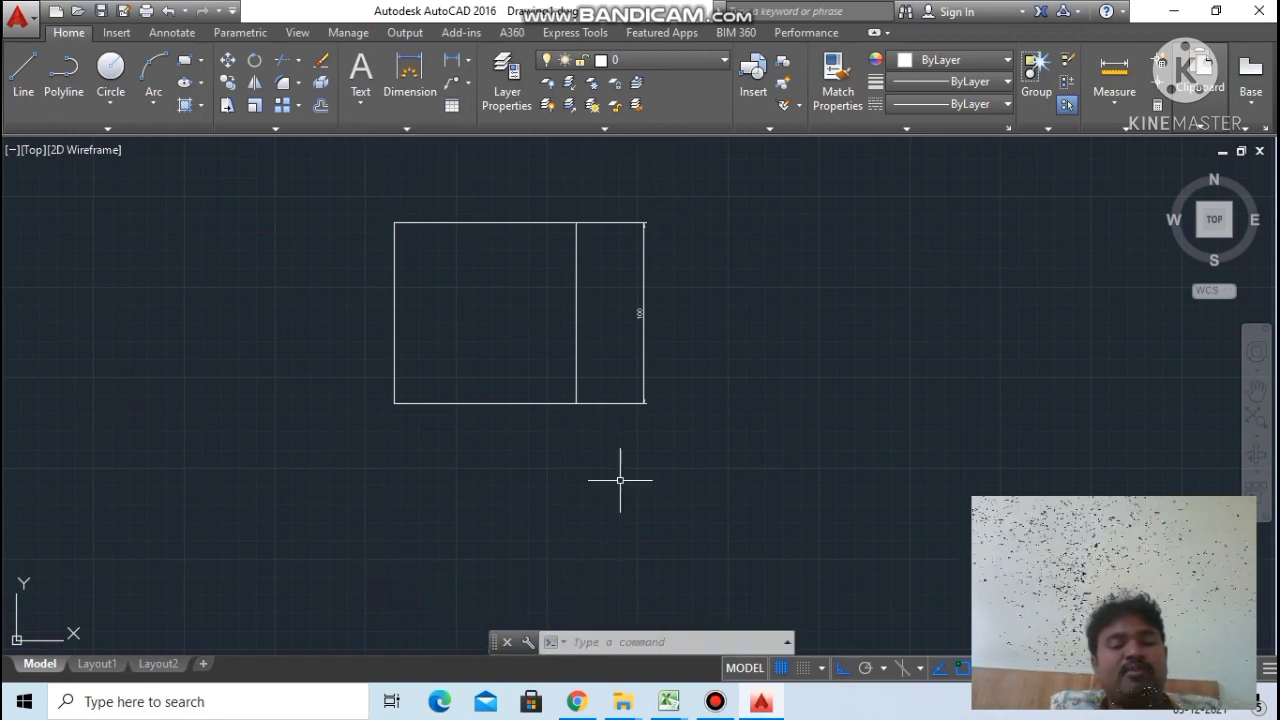
{"action": "type", "text": "L"}
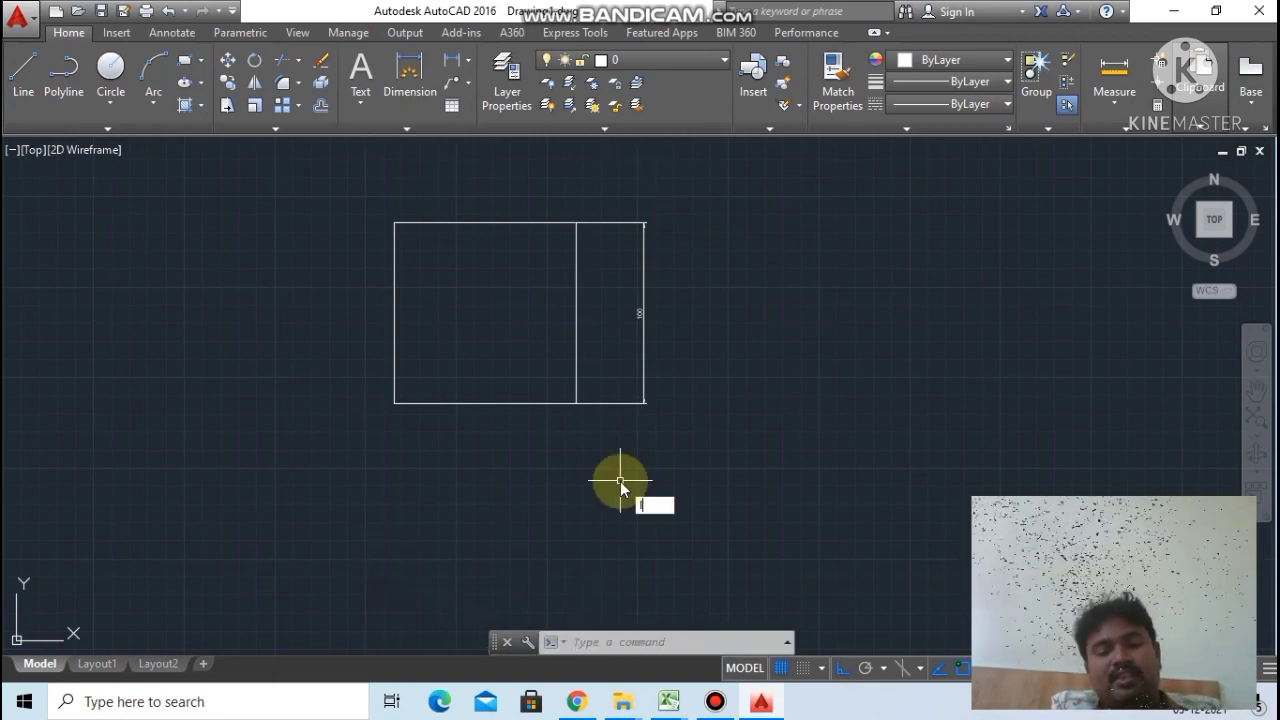
{"action": "left_click", "coordinate": [680, 526]}
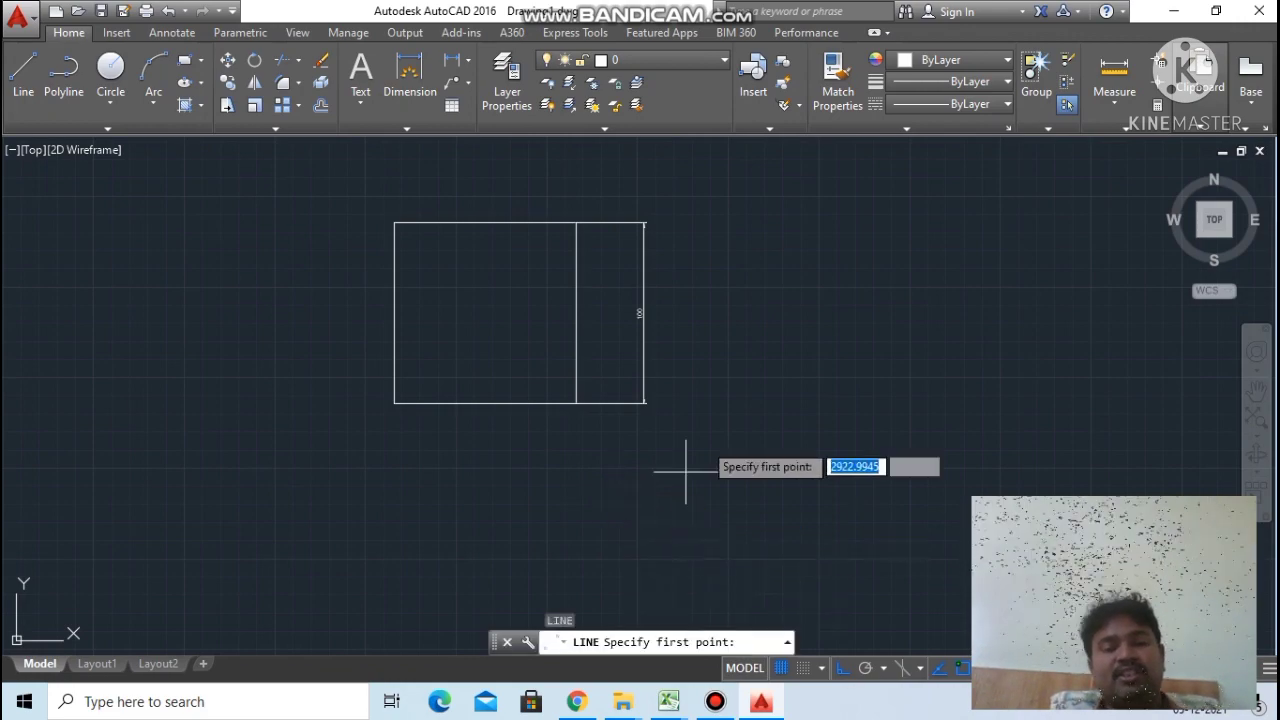
{"action": "scroll", "coordinate": [787, 252], "scroll_direction": "down", "scroll_amount": 4}
{"action": "scroll", "coordinate": [843, 196], "scroll_direction": "up", "scroll_amount": 4}
{"action": "scroll", "coordinate": [657, 420], "scroll_direction": "up", "scroll_amount": 2}
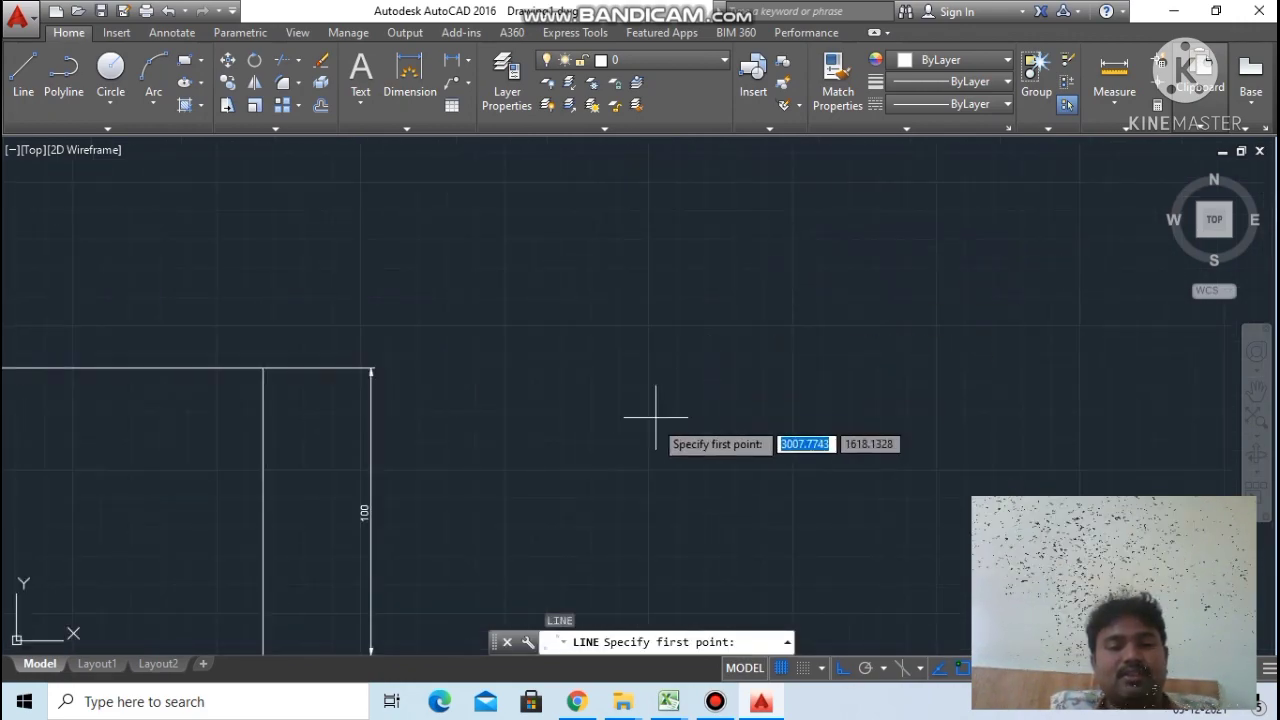
{"action": "scroll", "coordinate": [657, 420], "scroll_direction": "down", "scroll_amount": 4}
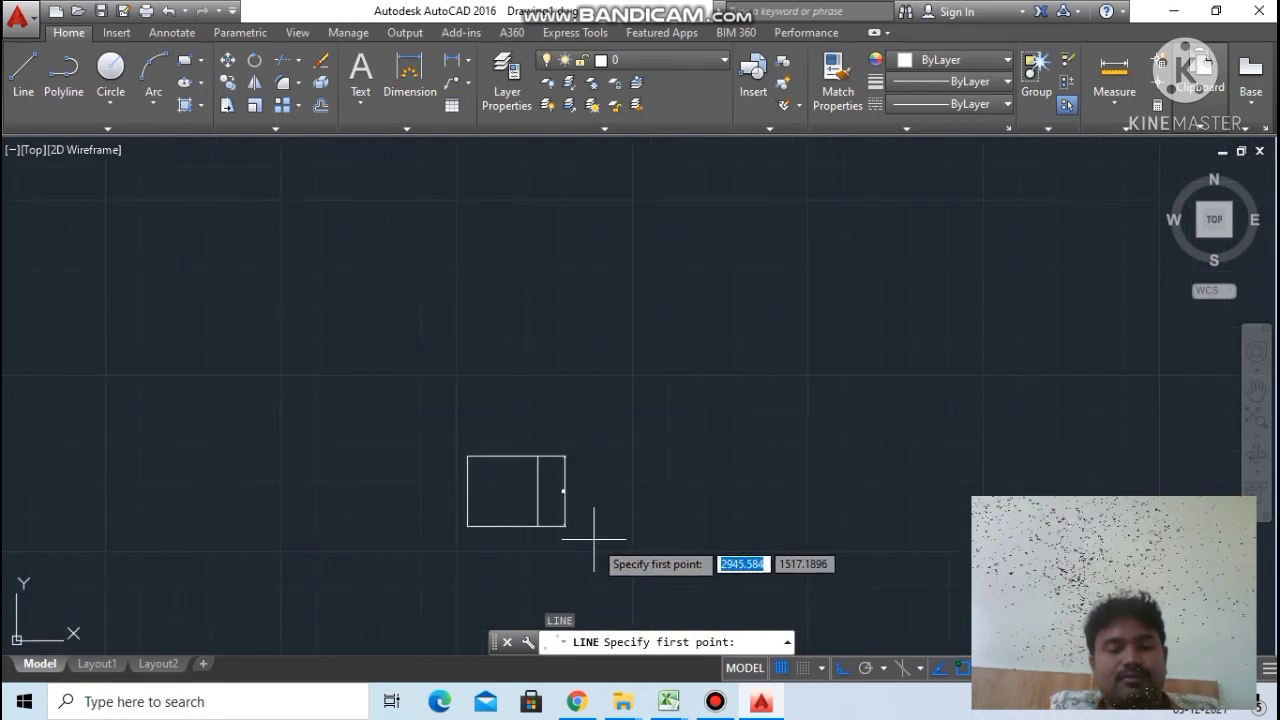
{"action": "scroll", "coordinate": [592, 536], "scroll_direction": "up", "scroll_amount": 4}
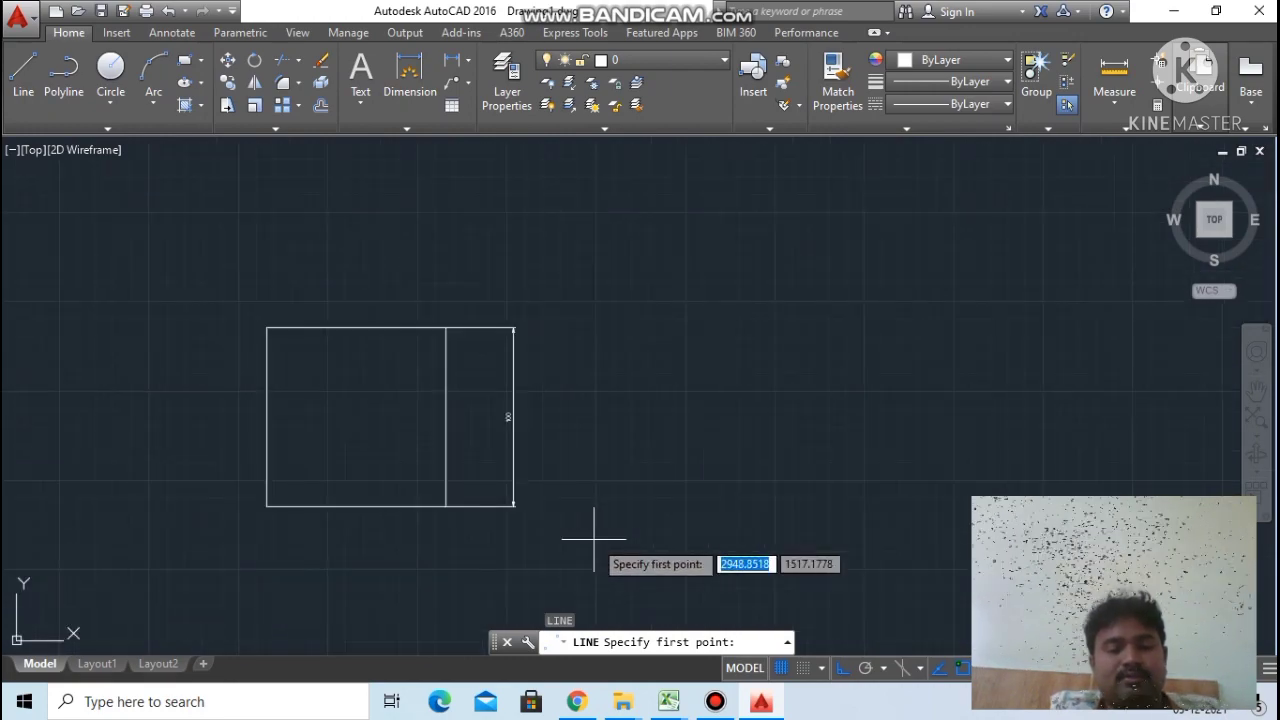
{"action": "left_click", "coordinate": [610, 403]}
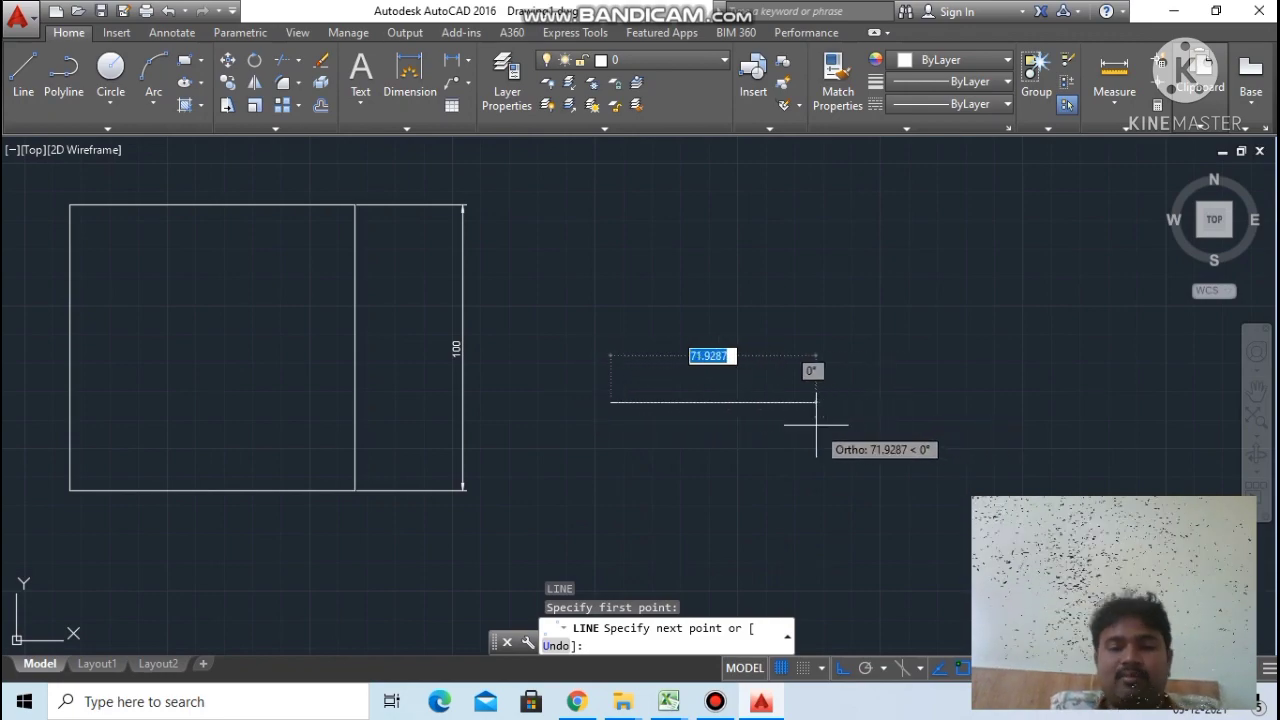
{"action": "type", "text": "50"}
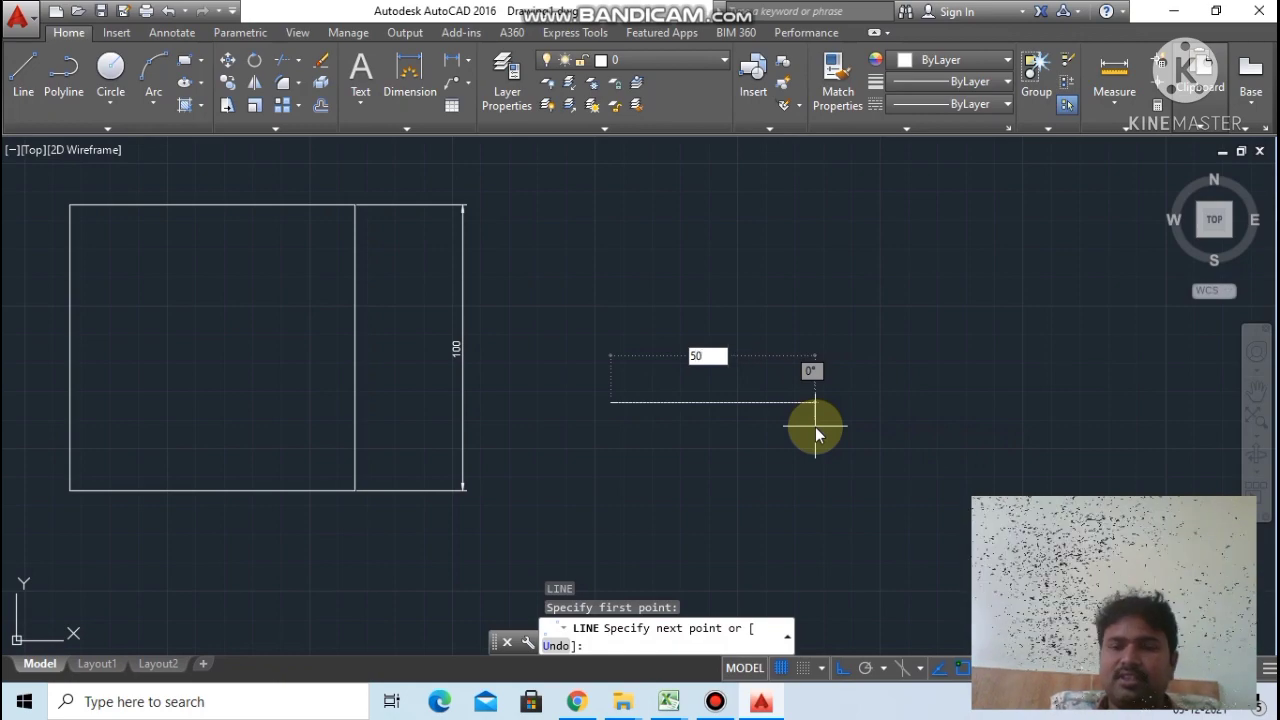
{"action": "key", "text": "Return"}
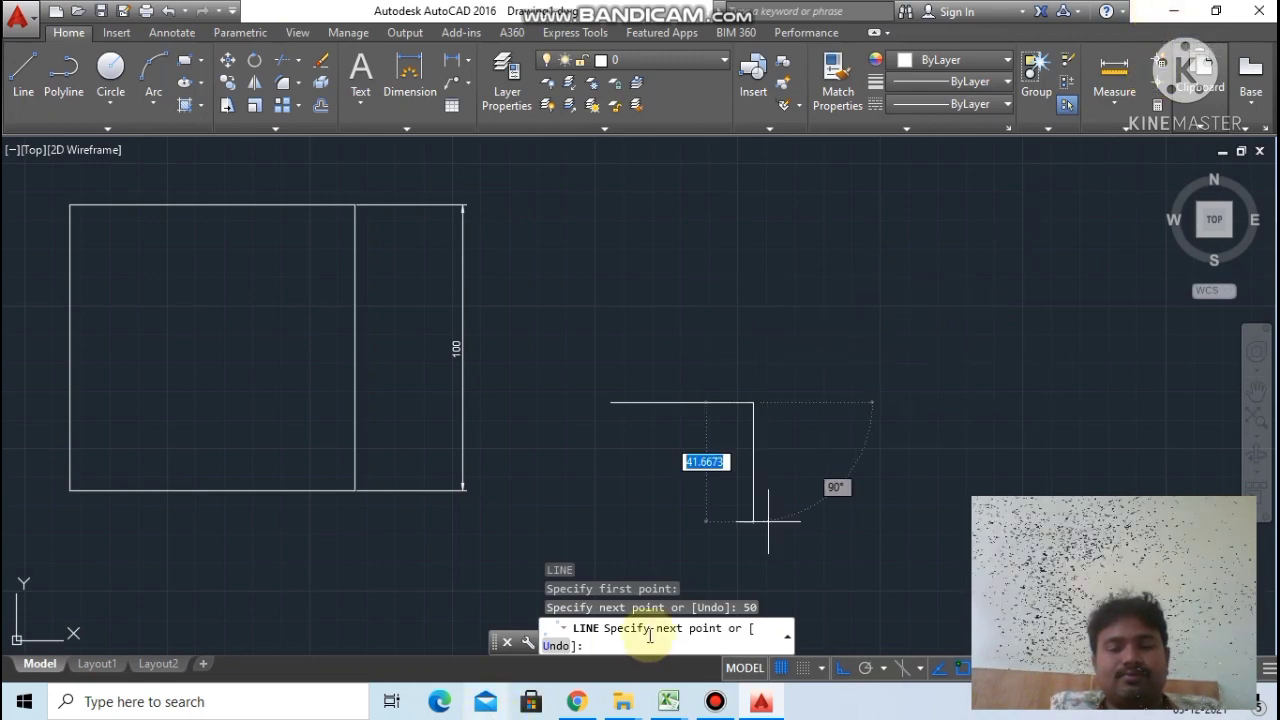
{"action": "left_click", "coordinate": [715, 702]}
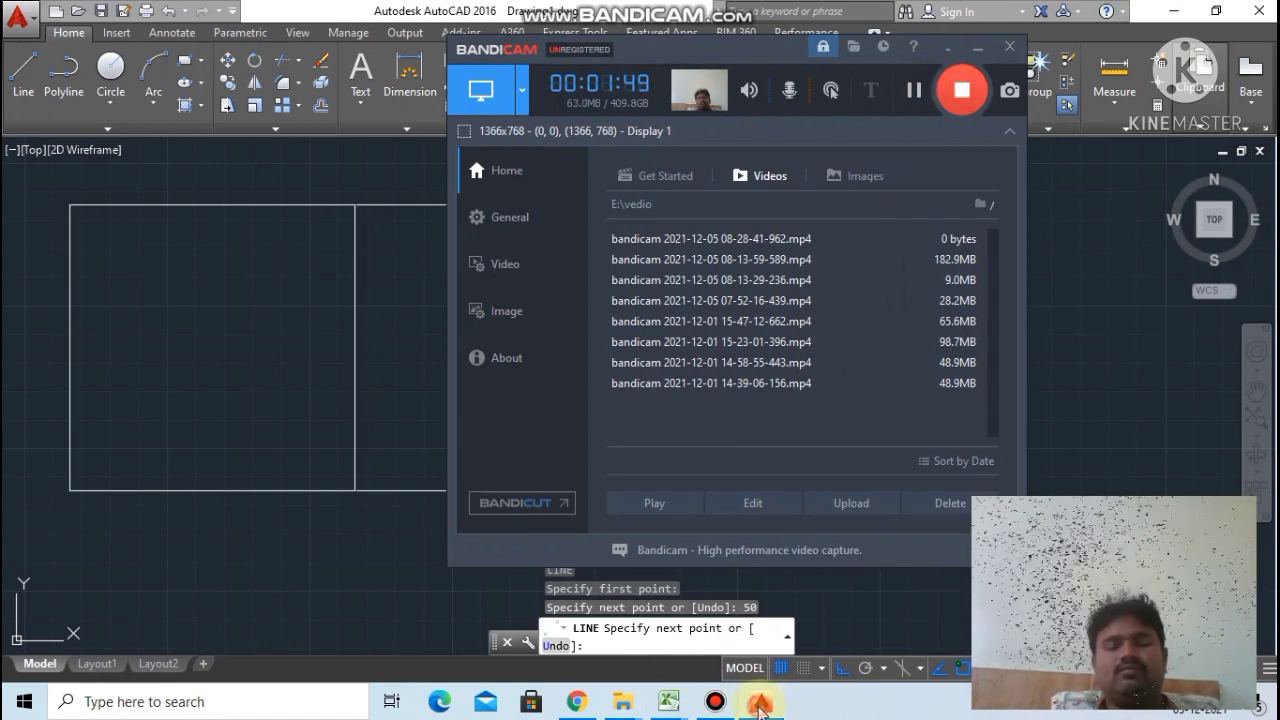
{"action": "left_click", "coordinate": [759, 708]}
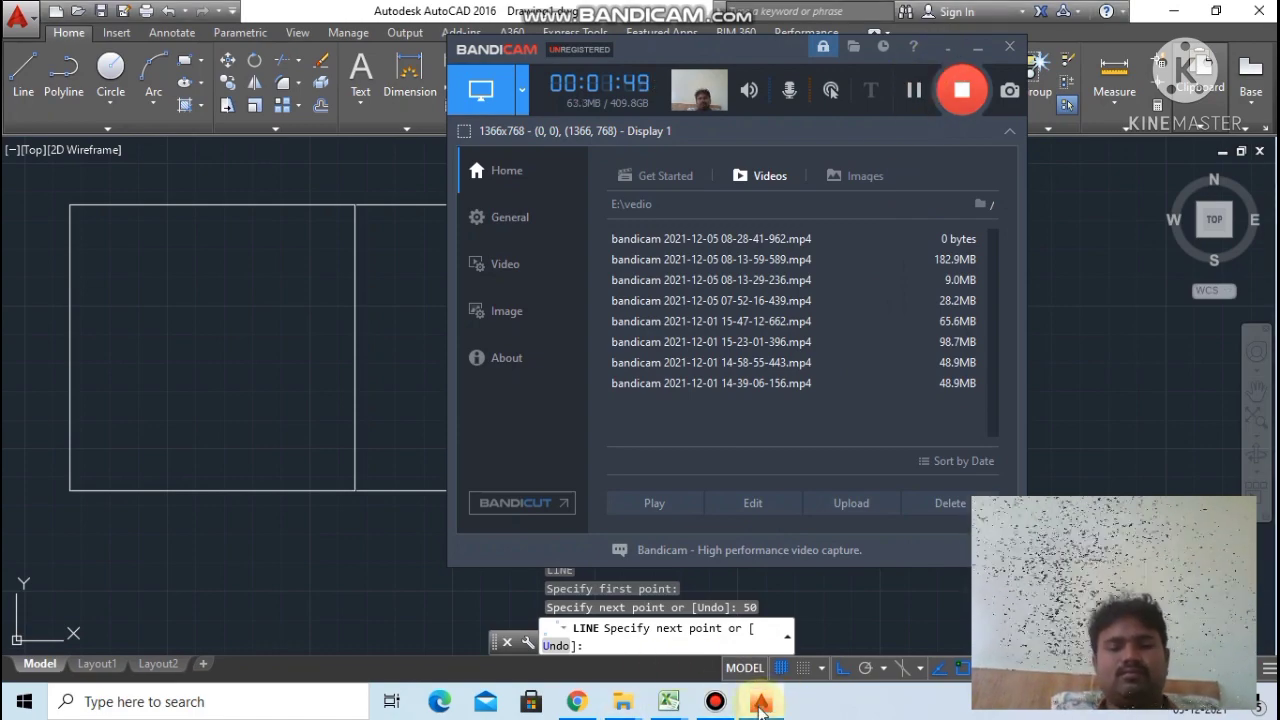
{"action": "left_click", "coordinate": [976, 48]}
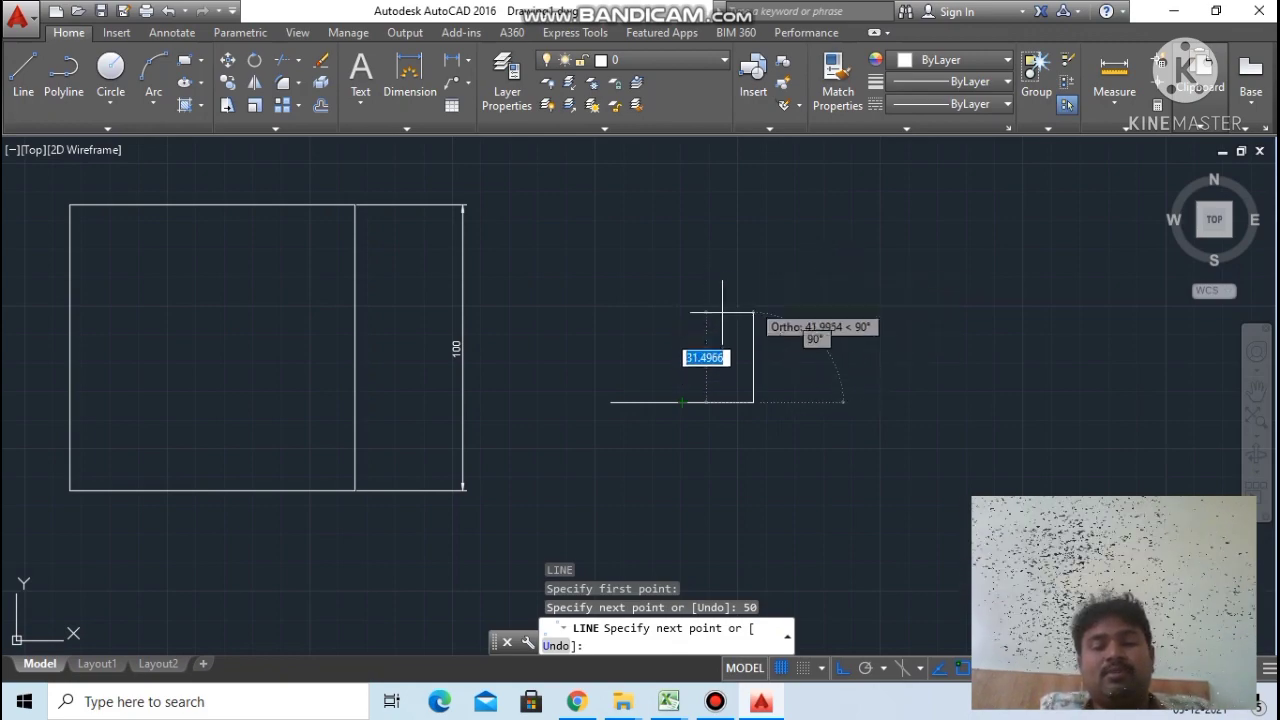
Step: Draw a second line segment 50 units long at an angle of 50° from the right end of the horizontal line
{"action": "scroll", "coordinate": [722, 313], "scroll_direction": "up", "scroll_amount": 3}
{"action": "scroll", "coordinate": [723, 323], "scroll_direction": "down", "scroll_amount": 1}
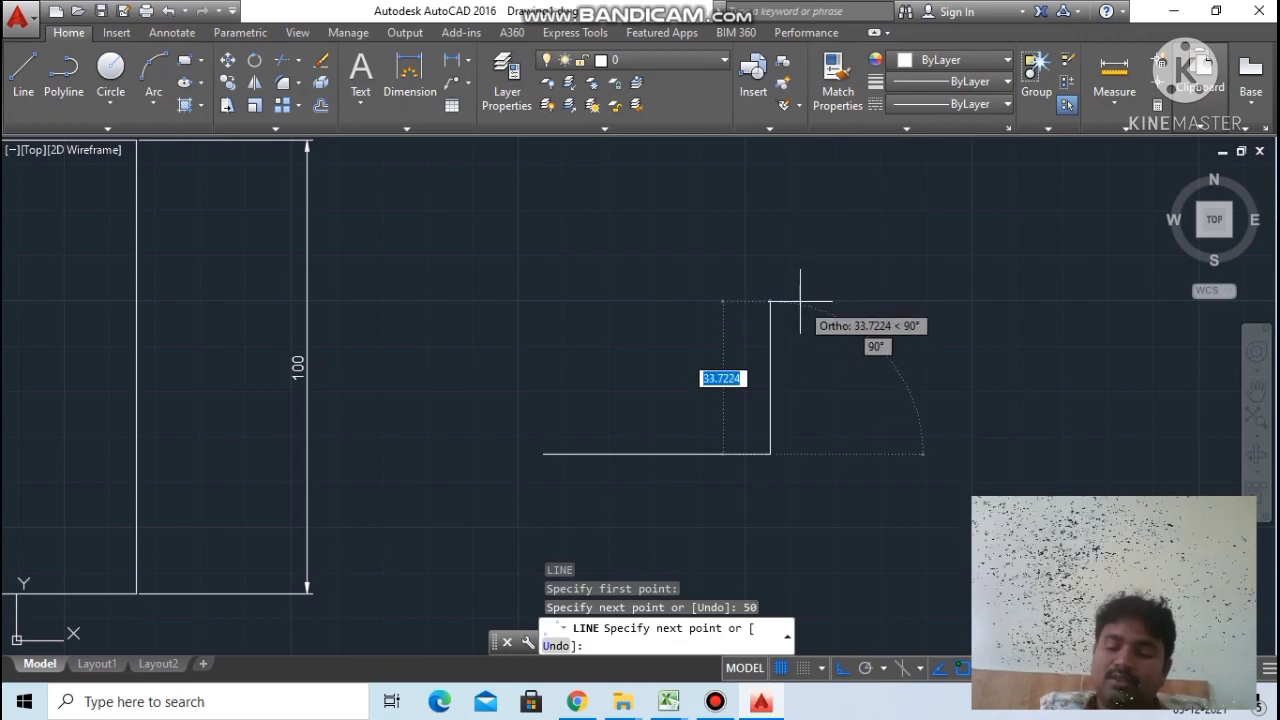
{"action": "type", "text": "50"}
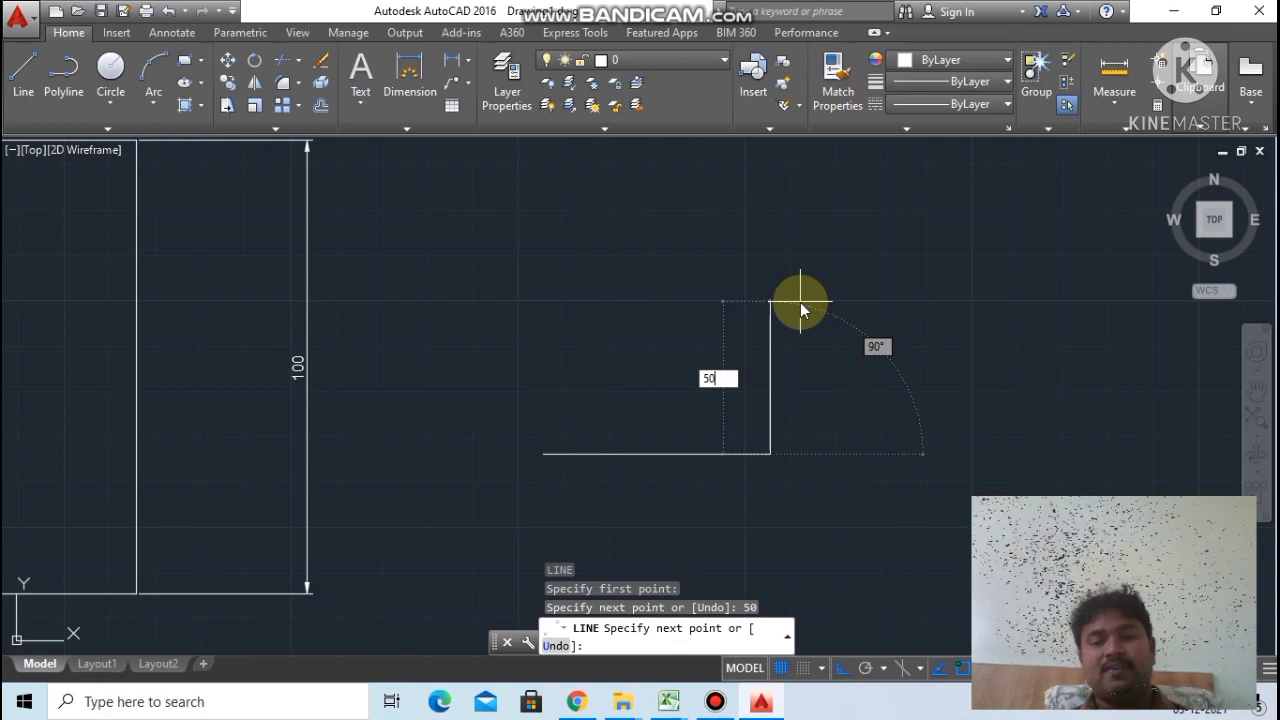
{"action": "key", "text": "Tab"}
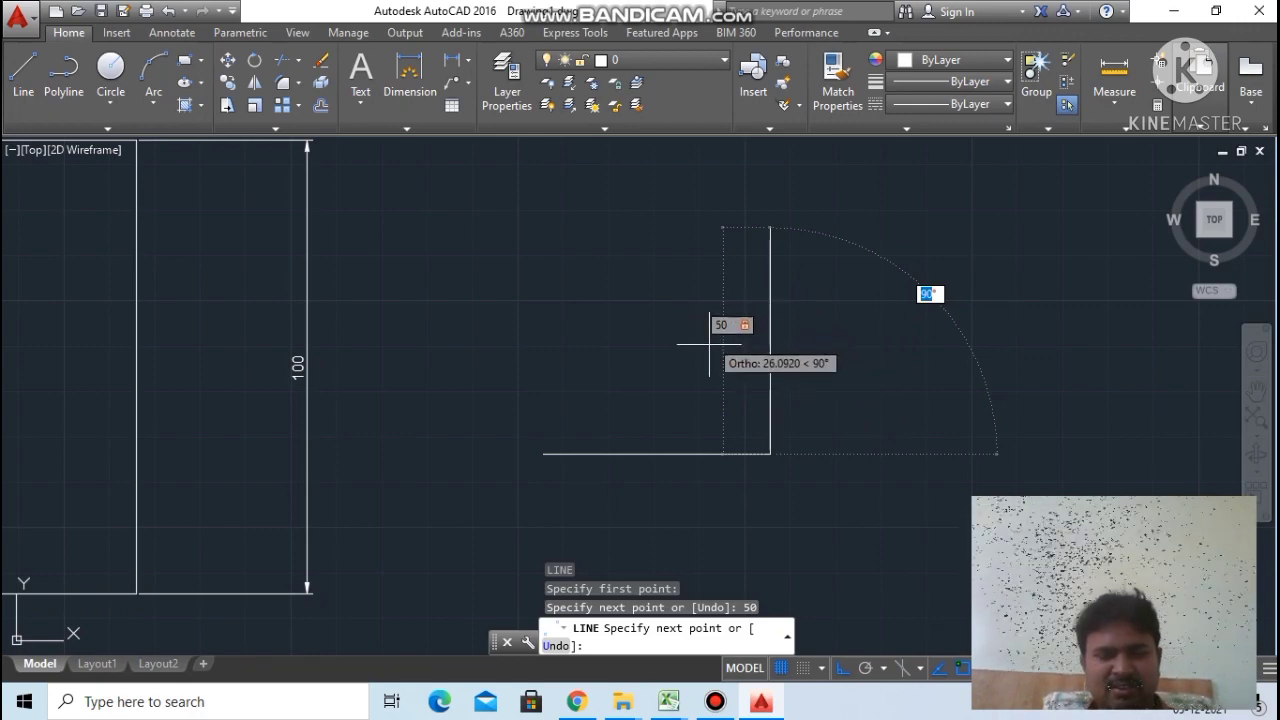
{"action": "left_click", "coordinate": [752, 349]}
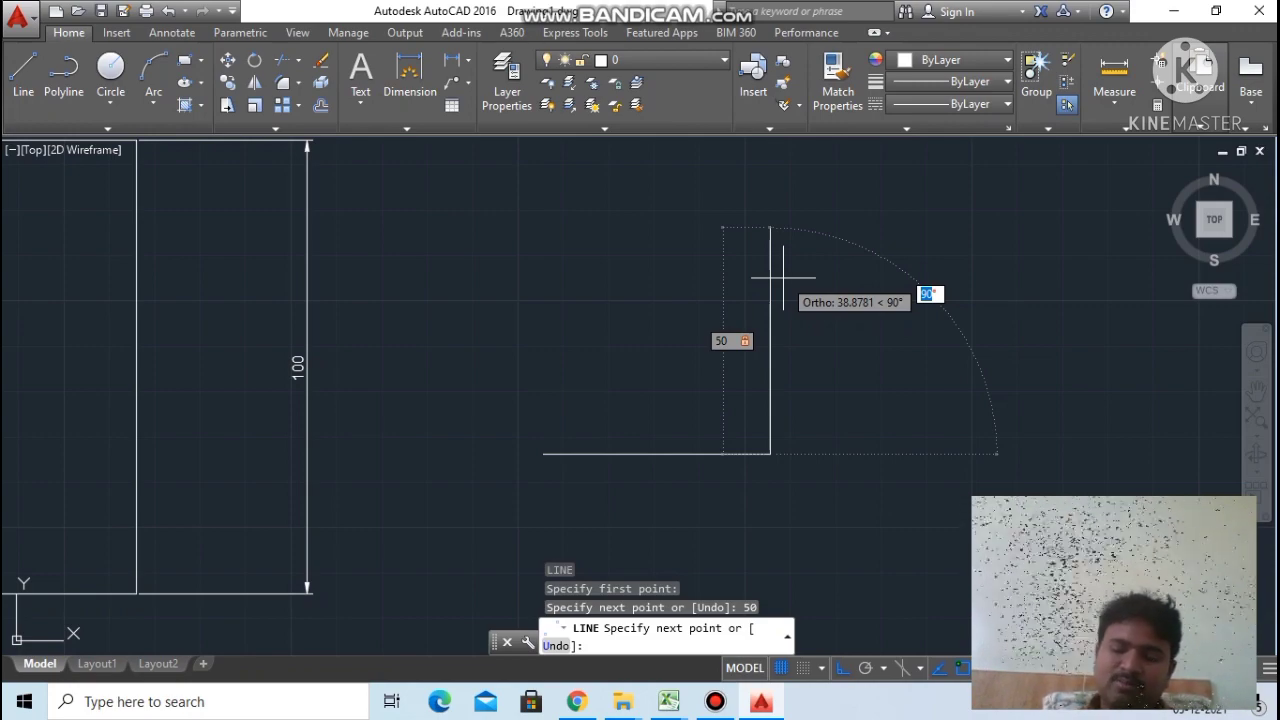
{"action": "type", "text": "50"}
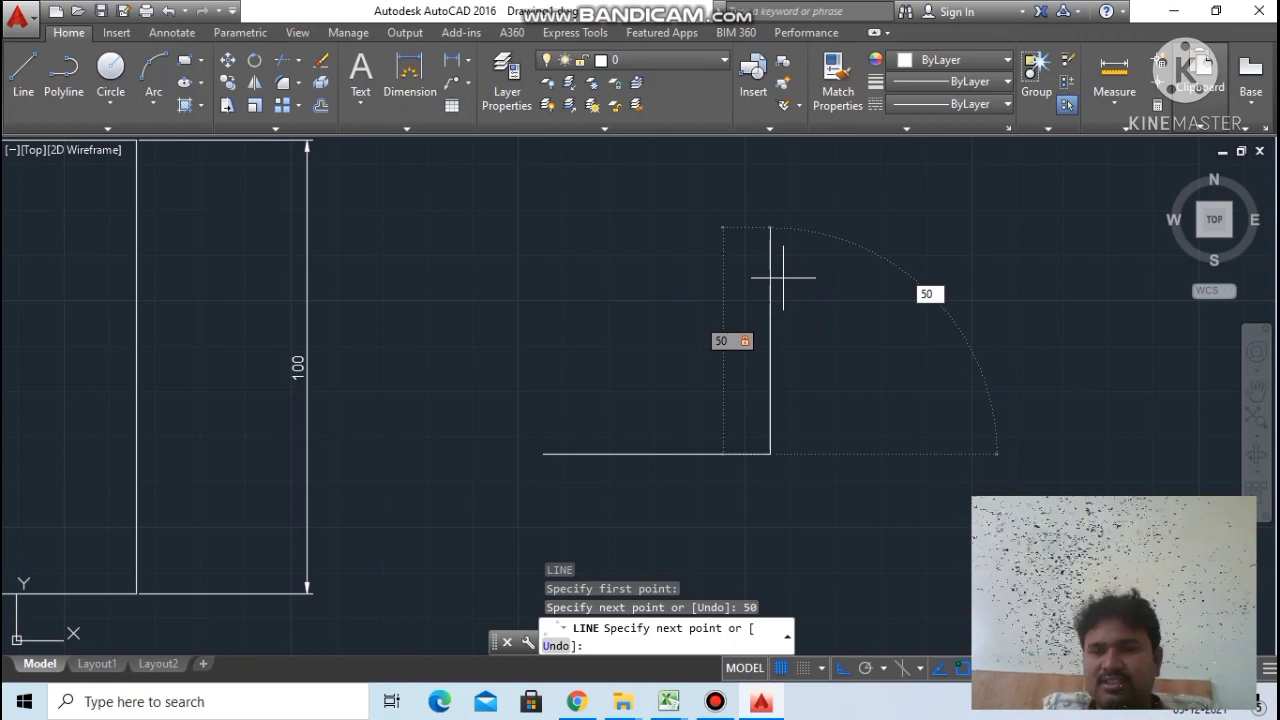
{"action": "key", "text": "Return"}
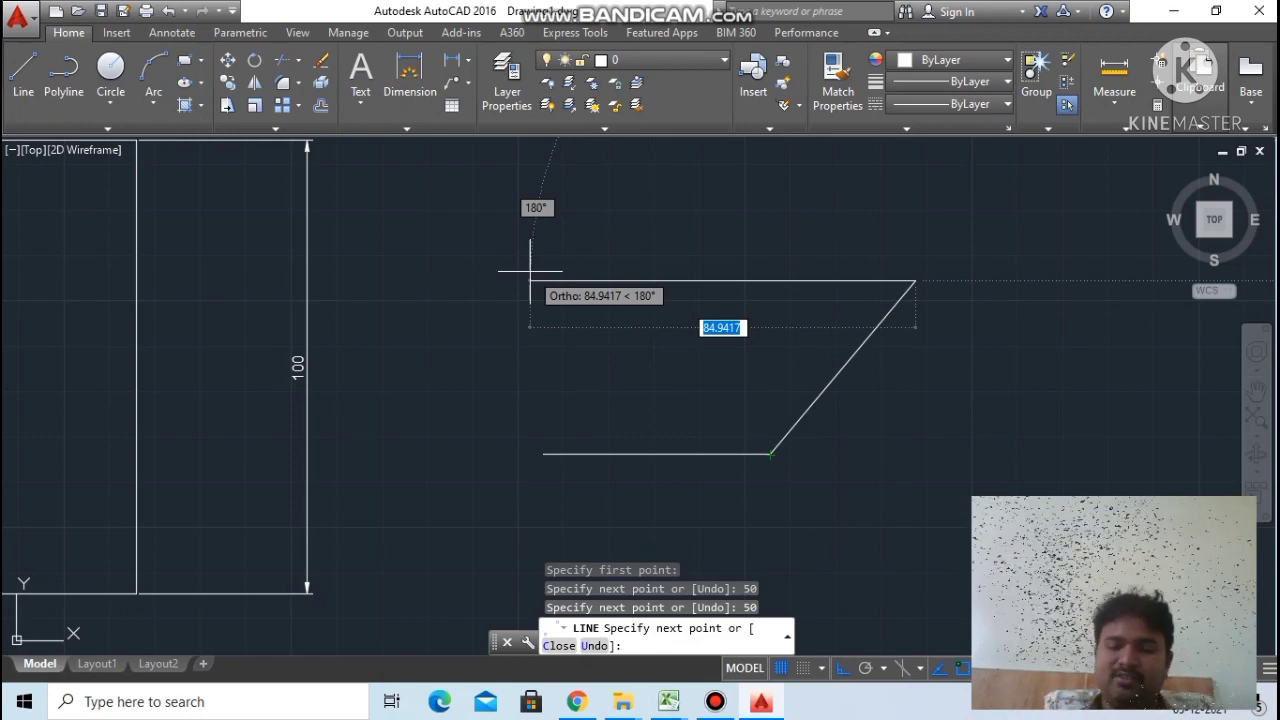
Step: Draw a 100-unit horizontal segment to the left from the sloped line's upper end and close the shape back to its starting point
{"action": "type", "text": "100"}
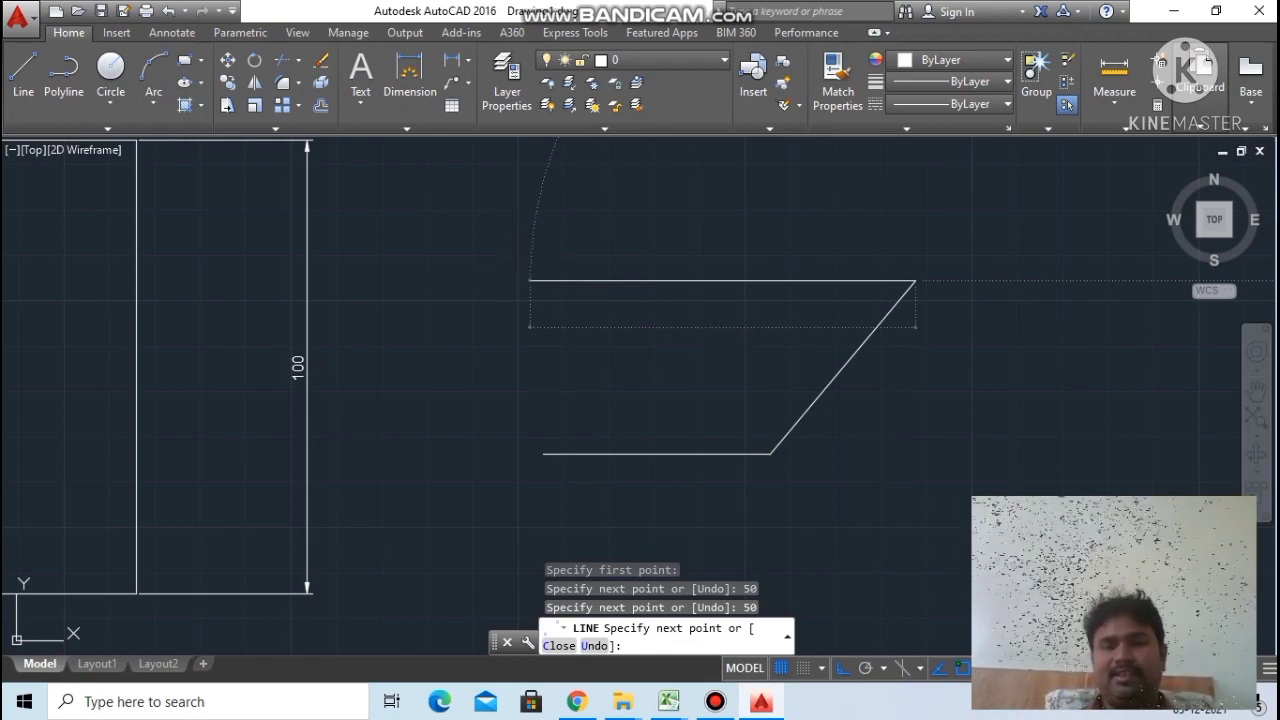
{"action": "key", "text": "Return"}
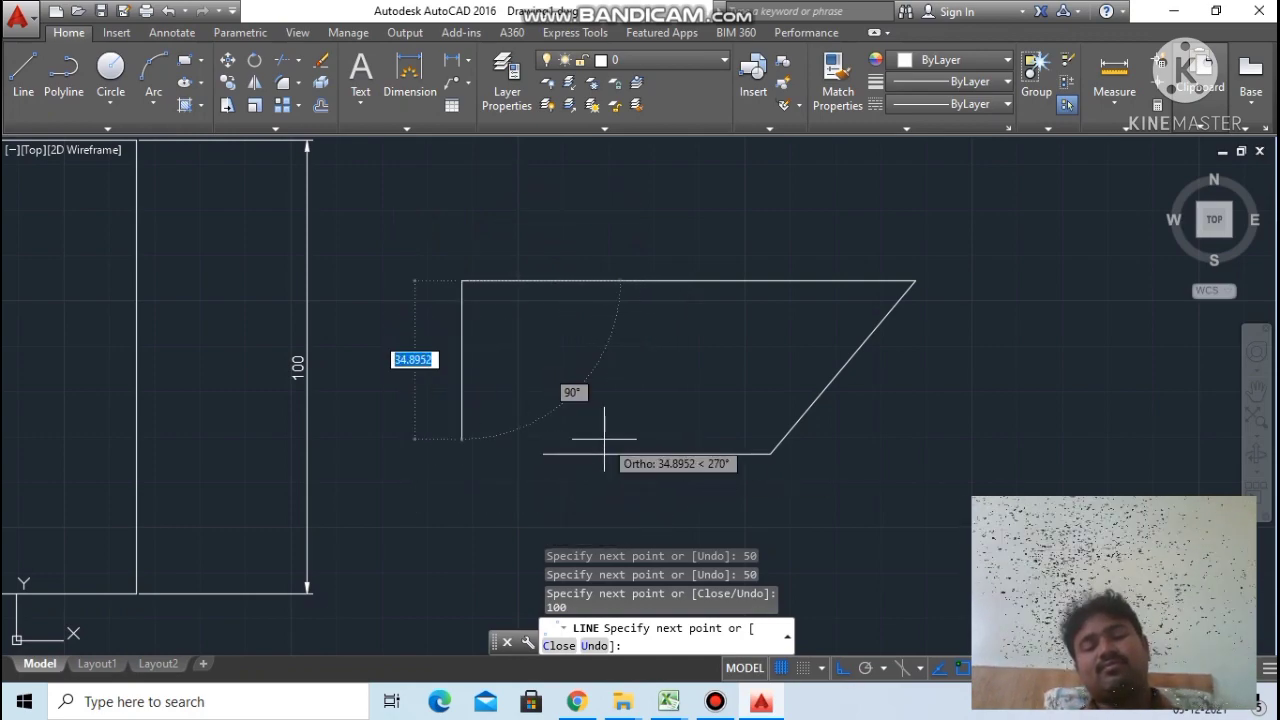
{"action": "left_click", "coordinate": [543, 455]}
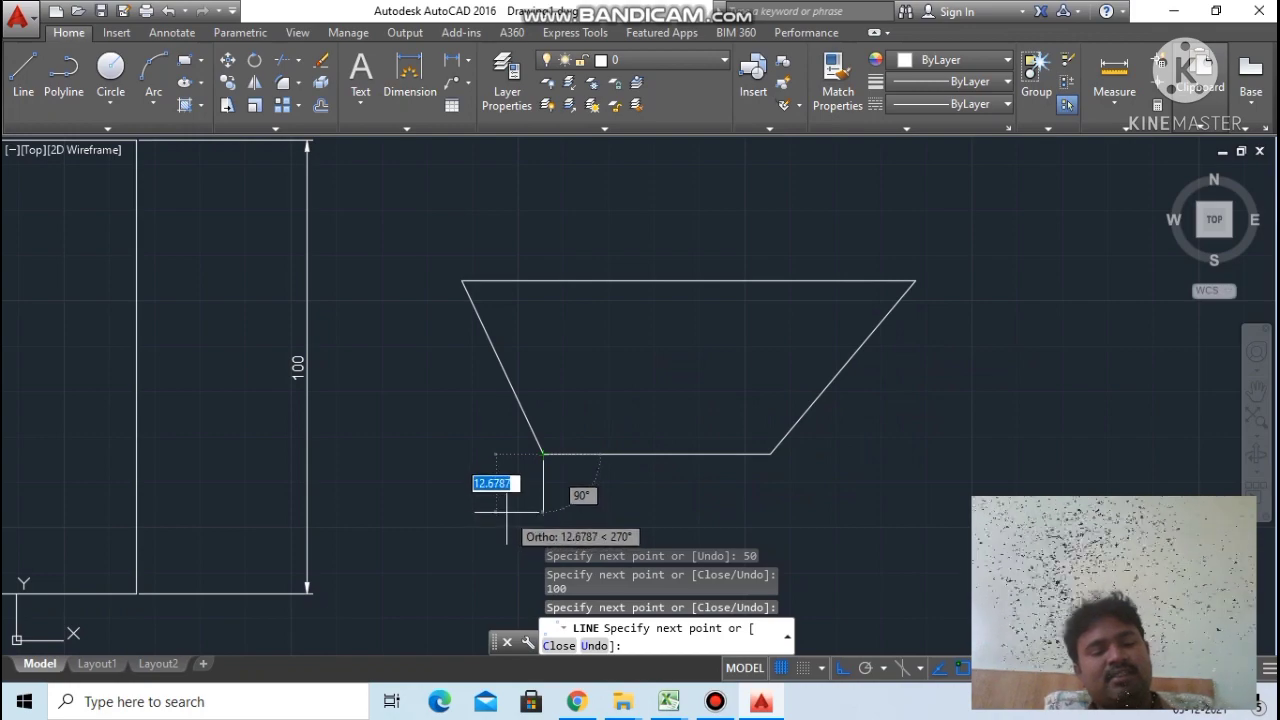
{"action": "key", "text": "Escape"}
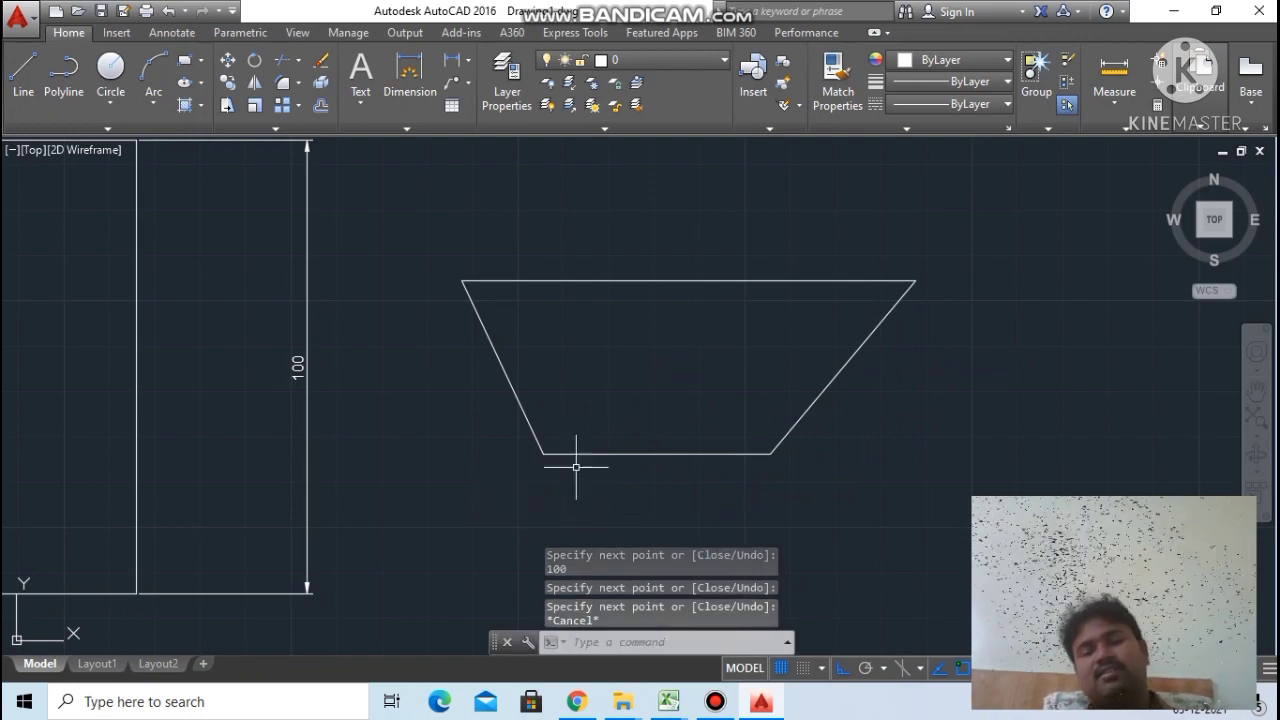
Step: Delete the vertical dimension beside the square's right side
{"action": "scroll", "coordinate": [628, 334], "scroll_direction": "down", "scroll_amount": 5}
{"action": "scroll", "coordinate": [625, 340], "scroll_direction": "up", "scroll_amount": 2}
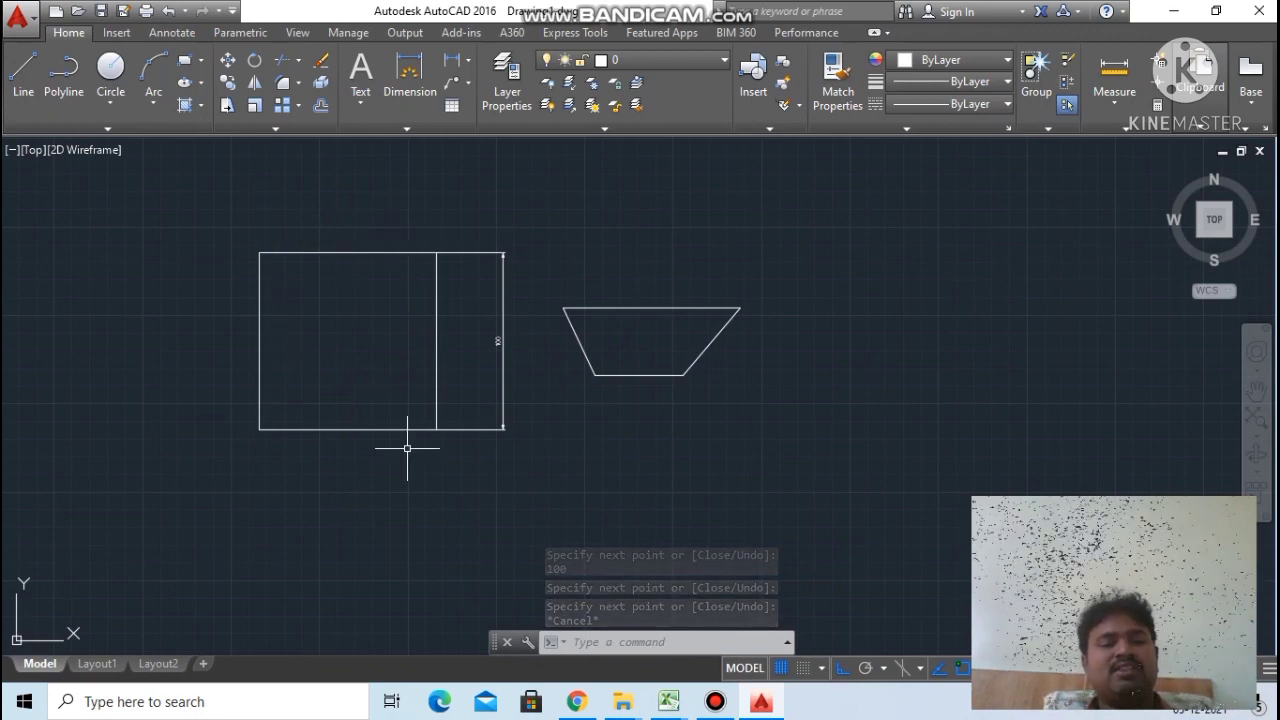
{"action": "left_click", "coordinate": [502, 325]}
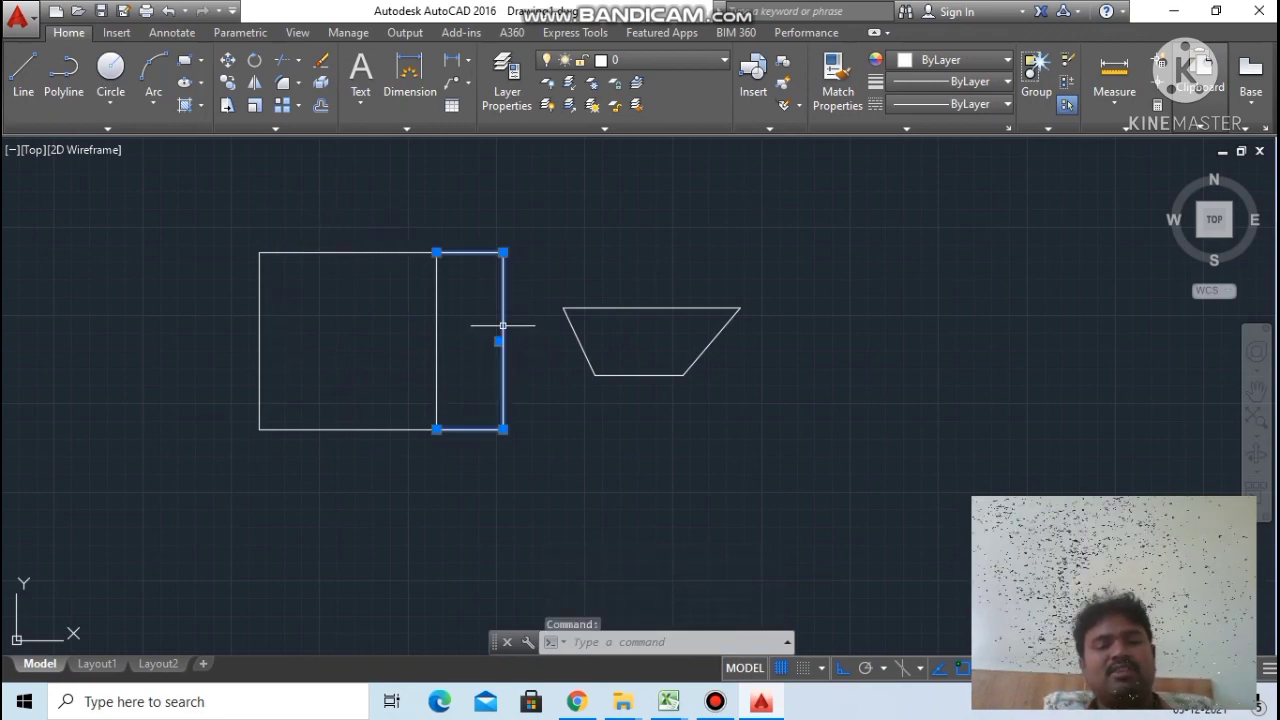
{"action": "key", "text": "Delete"}
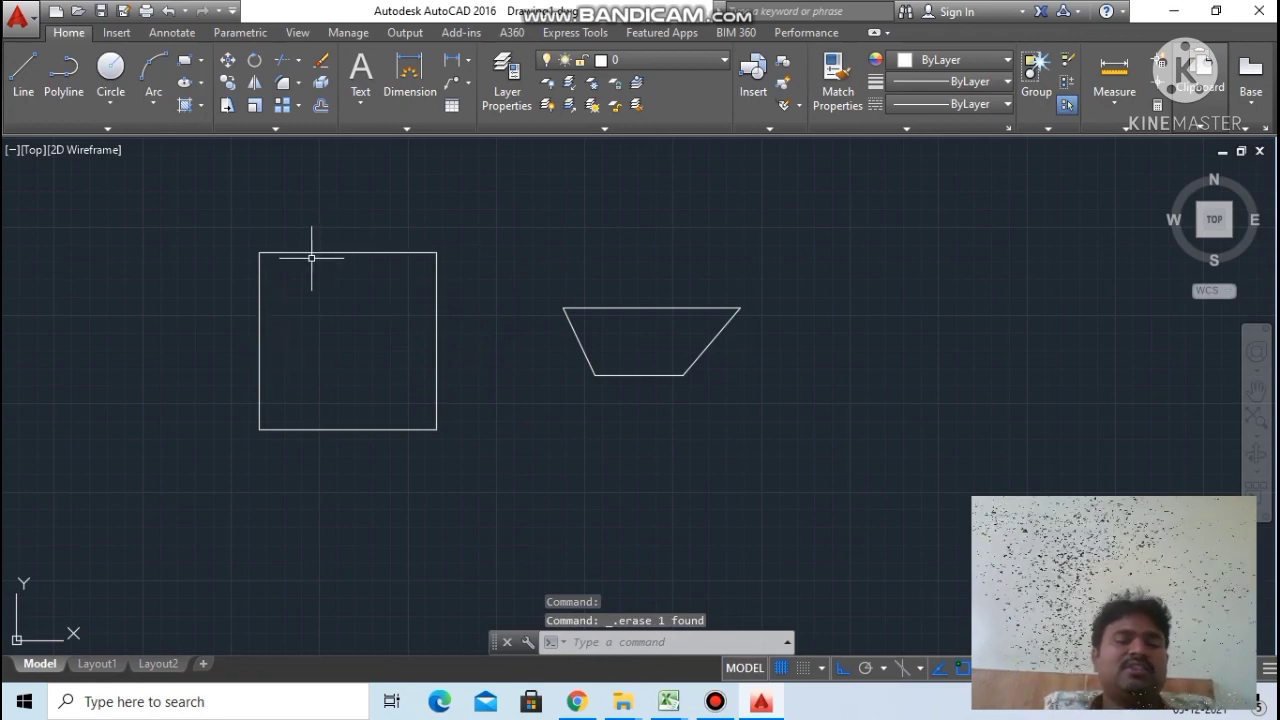
{"action": "scroll", "coordinate": [606, 333], "scroll_direction": "up", "scroll_amount": 4}
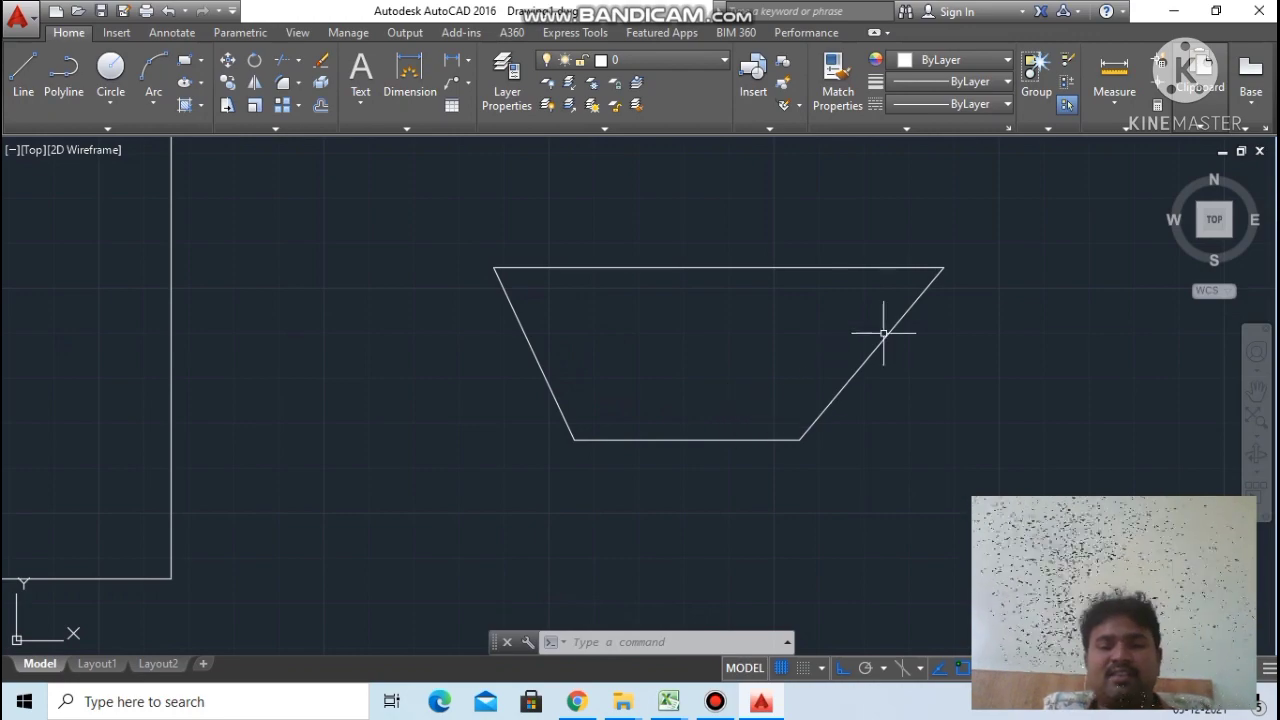
{"action": "scroll", "coordinate": [884, 333], "scroll_direction": "down", "scroll_amount": 4}
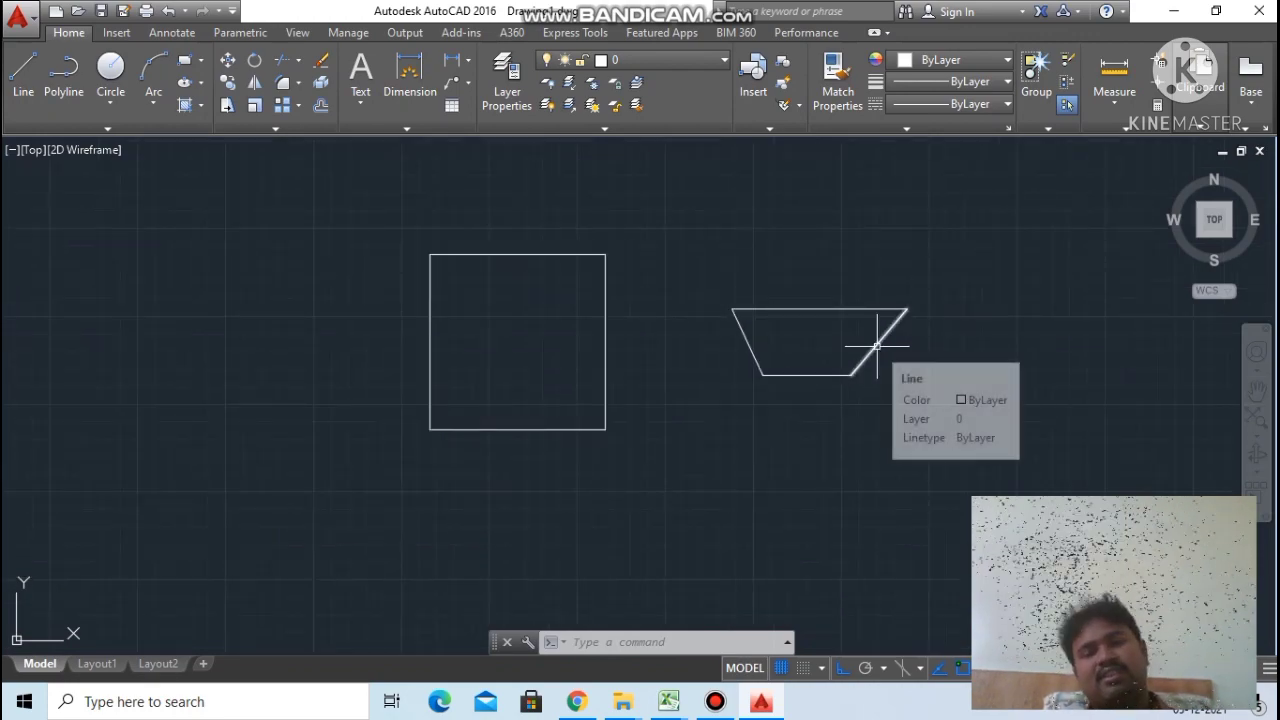
{"action": "scroll", "coordinate": [877, 346], "scroll_direction": "down", "scroll_amount": 2}
{"action": "scroll", "coordinate": [877, 346], "scroll_direction": "up", "scroll_amount": 4}
{"action": "scroll", "coordinate": [877, 346], "scroll_direction": "down", "scroll_amount": 2}
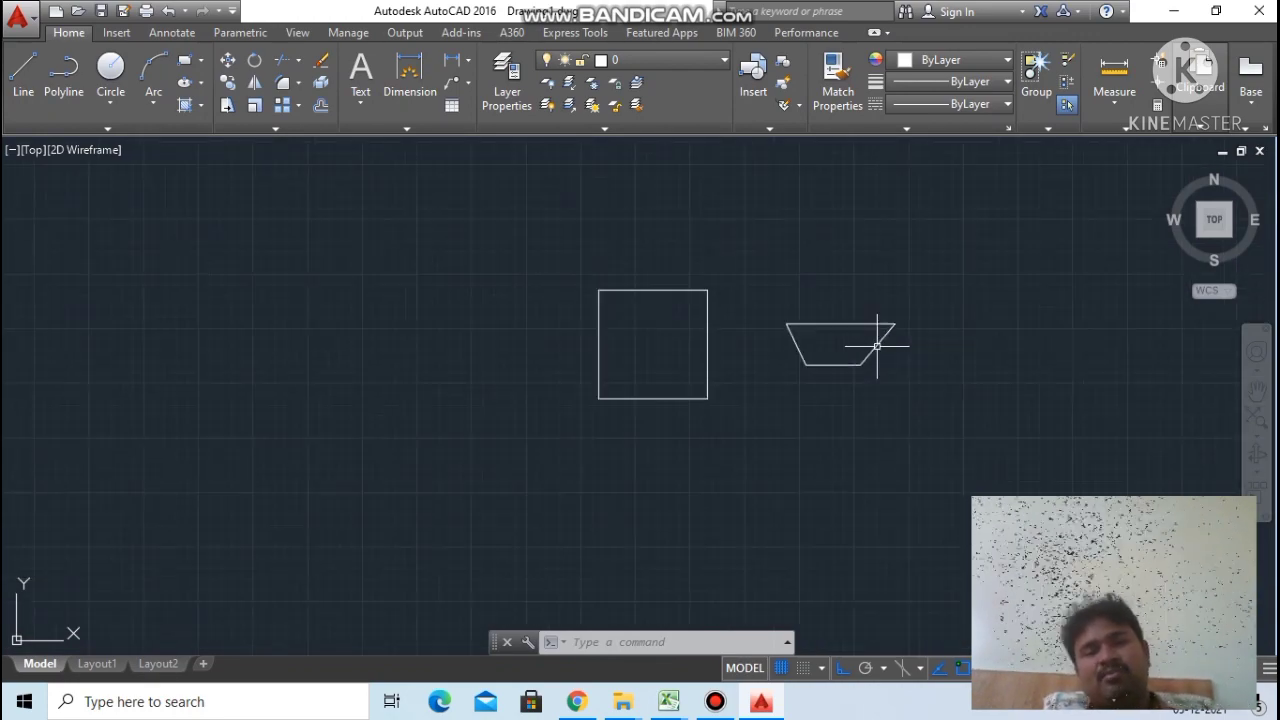
{"action": "scroll", "coordinate": [842, 320], "scroll_direction": "up", "scroll_amount": 2}
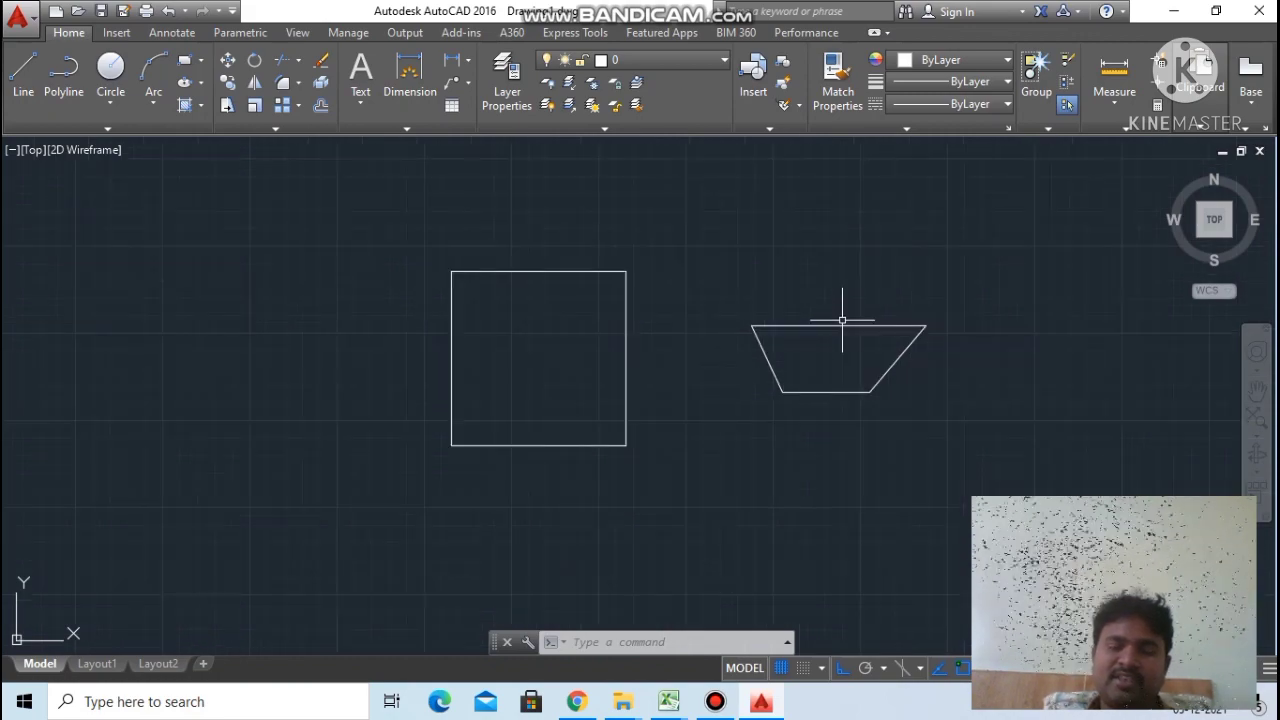
{"action": "scroll", "coordinate": [841, 343], "scroll_direction": "down", "scroll_amount": 2}
{"action": "scroll", "coordinate": [898, 375], "scroll_direction": "up", "scroll_amount": 2}
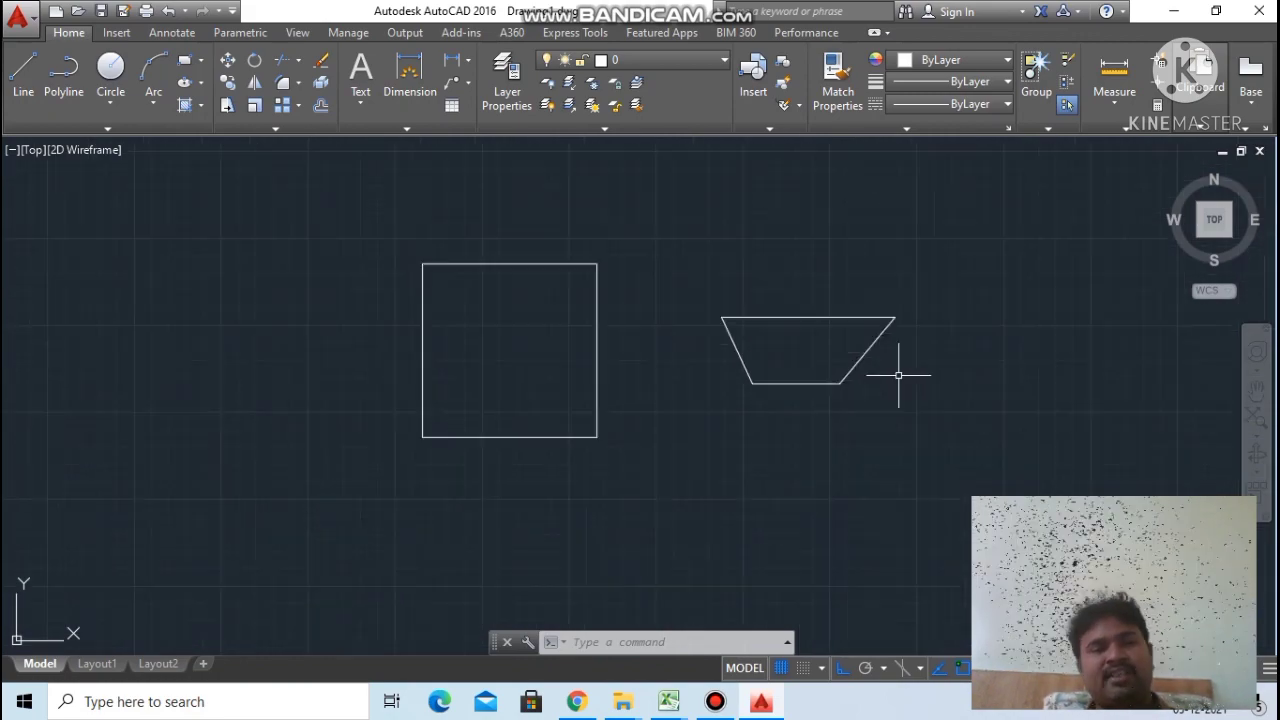
{"action": "scroll", "coordinate": [925, 345], "scroll_direction": "up", "scroll_amount": 2}
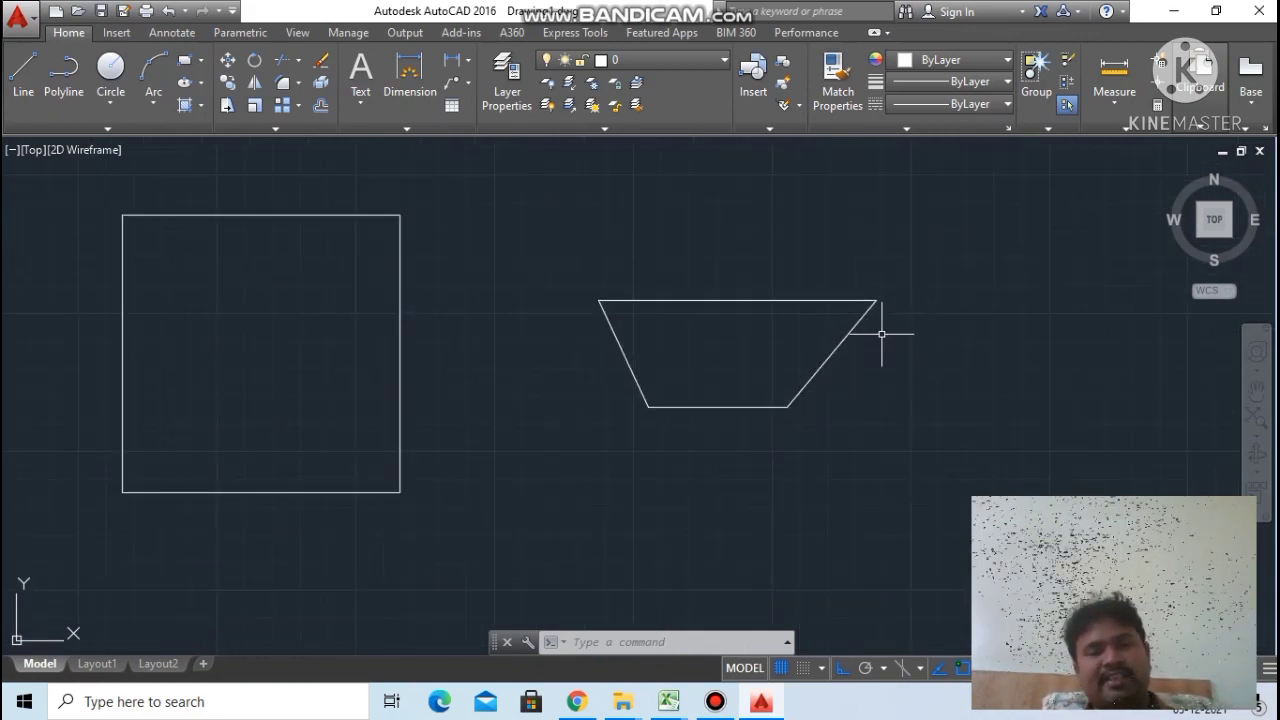
{"action": "scroll", "coordinate": [885, 333], "scroll_direction": "down", "scroll_amount": 5}
{"action": "scroll", "coordinate": [920, 320], "scroll_direction": "up", "scroll_amount": 4}
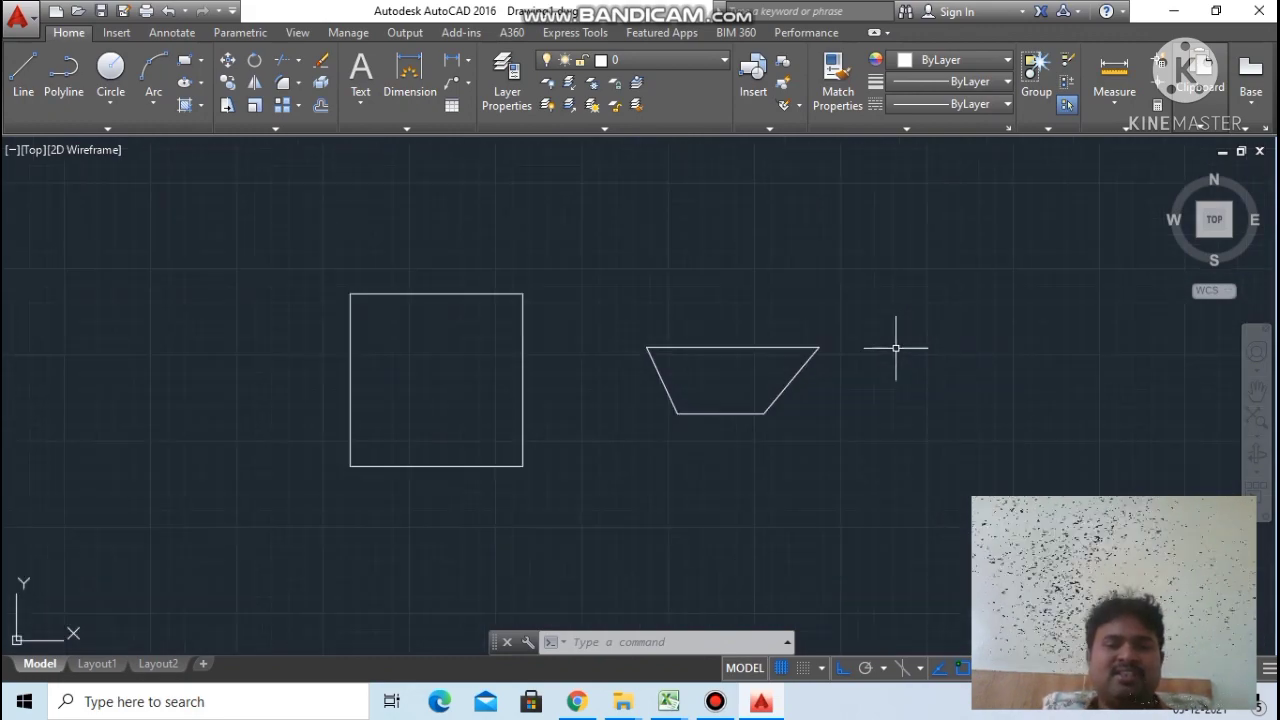
{"action": "scroll", "coordinate": [806, 403], "scroll_direction": "down", "scroll_amount": 4}
{"action": "scroll", "coordinate": [808, 403], "scroll_direction": "up", "scroll_amount": 6}
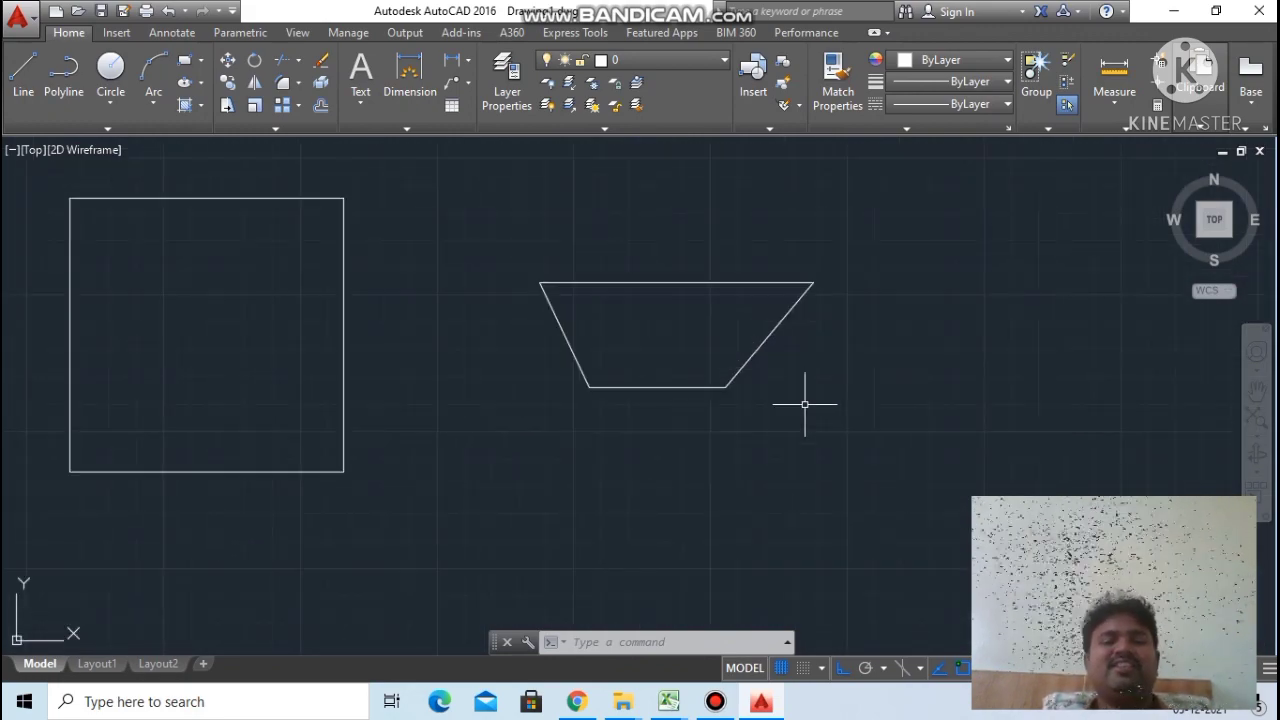
{"action": "scroll", "coordinate": [809, 414], "scroll_direction": "down", "scroll_amount": 5}
{"action": "scroll", "coordinate": [791, 420], "scroll_direction": "up", "scroll_amount": 4}
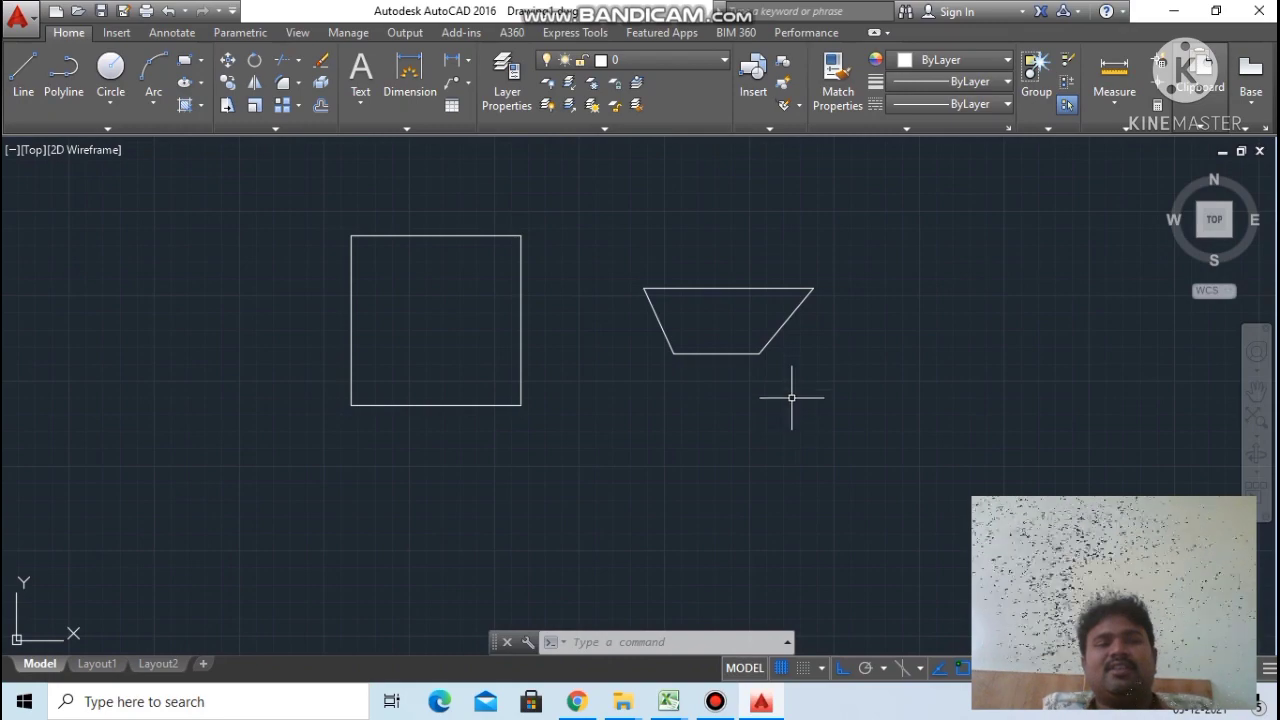
{"action": "scroll", "coordinate": [793, 273], "scroll_direction": "up", "scroll_amount": 2}
{"action": "scroll", "coordinate": [794, 271], "scroll_direction": "down", "scroll_amount": 4}
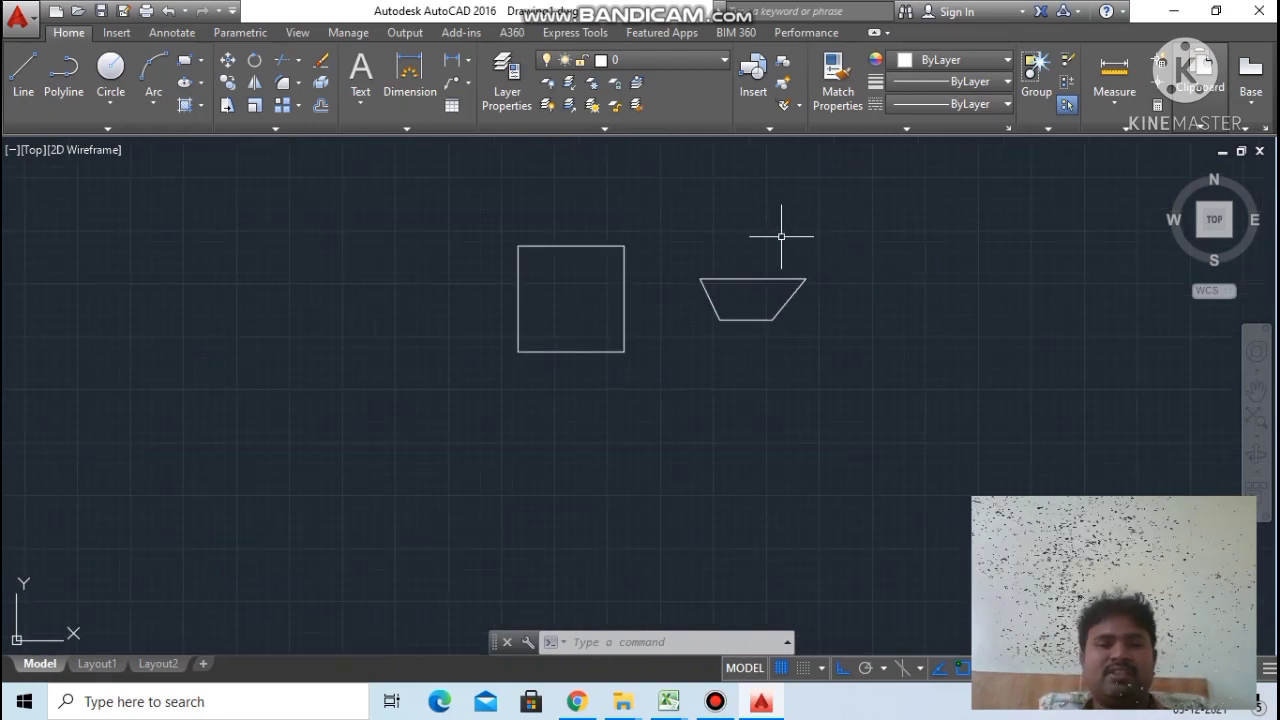
{"action": "scroll", "coordinate": [781, 236], "scroll_direction": "up", "scroll_amount": 2}
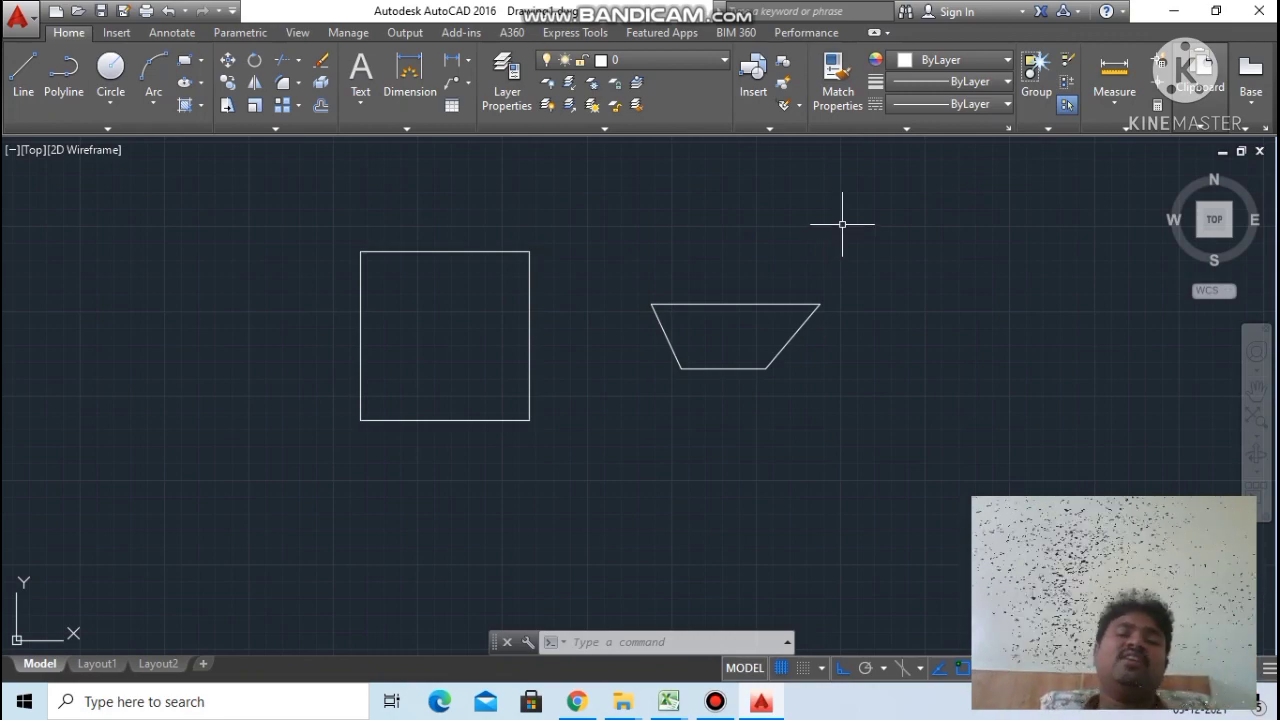
{"action": "scroll", "coordinate": [841, 223], "scroll_direction": "down", "scroll_amount": 4}
{"action": "scroll", "coordinate": [835, 222], "scroll_direction": "up", "scroll_amount": 4}
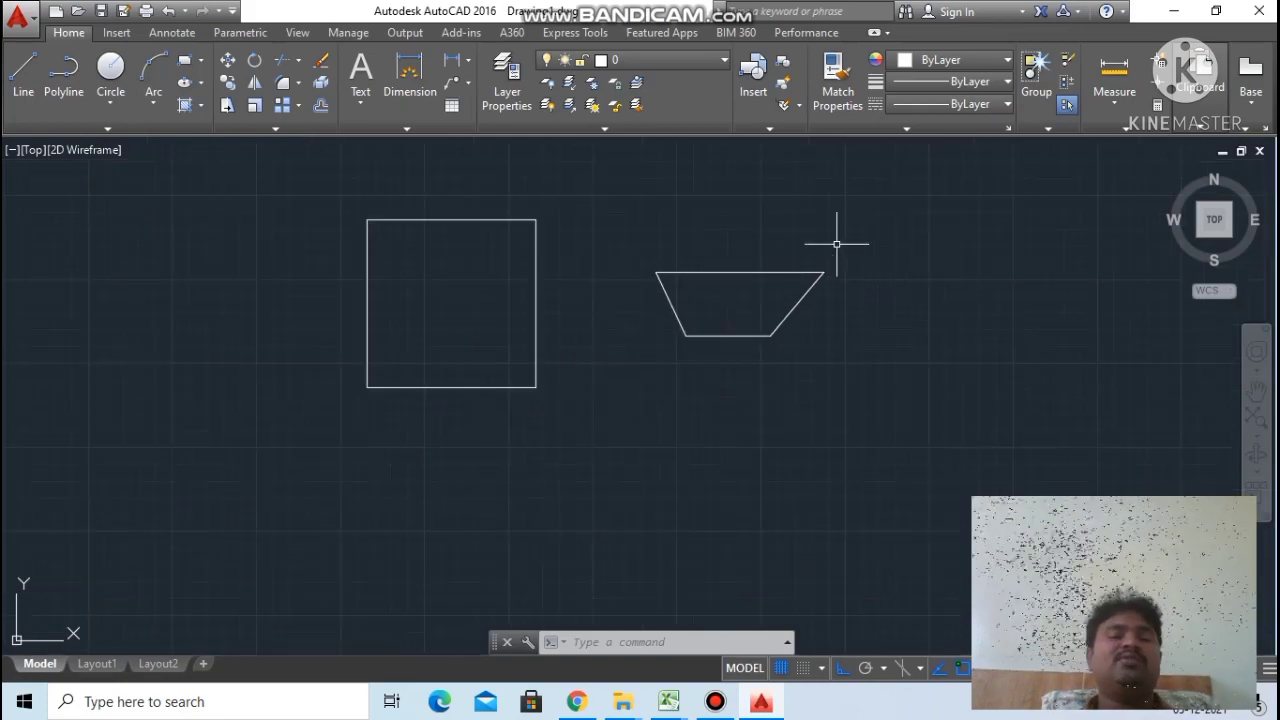
{"action": "scroll", "coordinate": [836, 241], "scroll_direction": "down", "scroll_amount": 4}
{"action": "scroll", "coordinate": [836, 236], "scroll_direction": "up", "scroll_amount": 4}
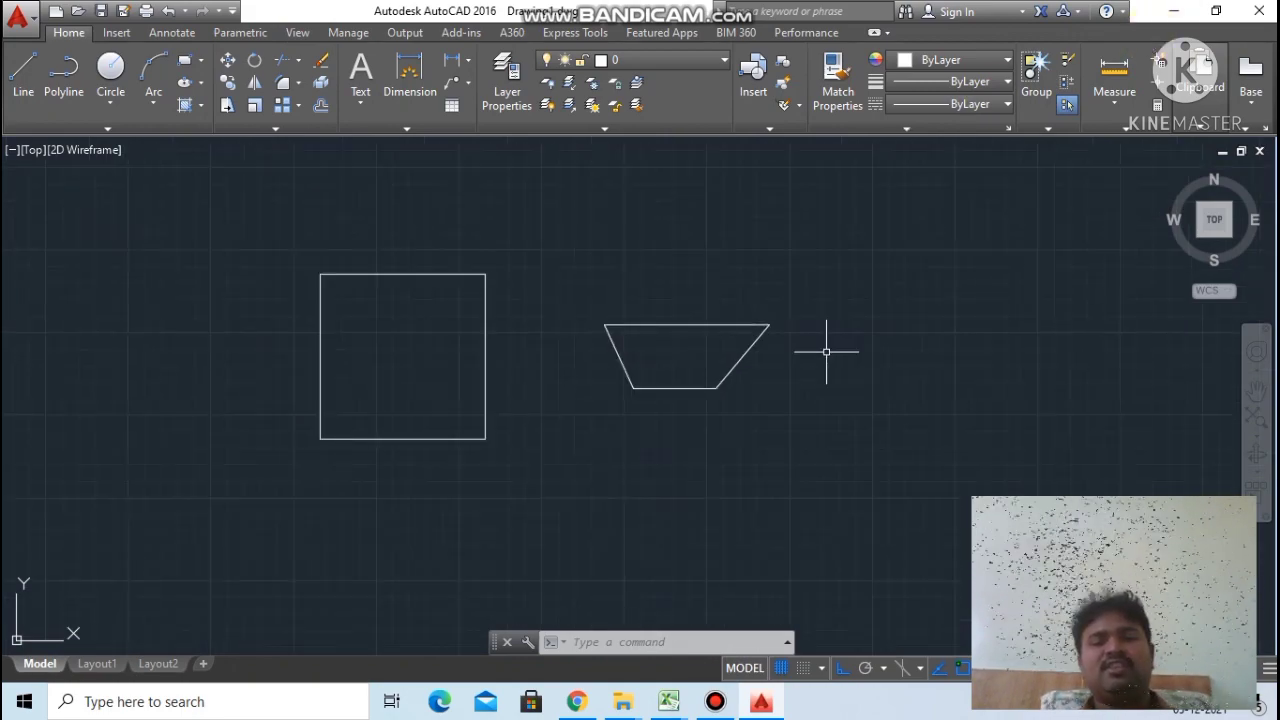
{"action": "scroll", "coordinate": [826, 351], "scroll_direction": "up", "scroll_amount": 2}
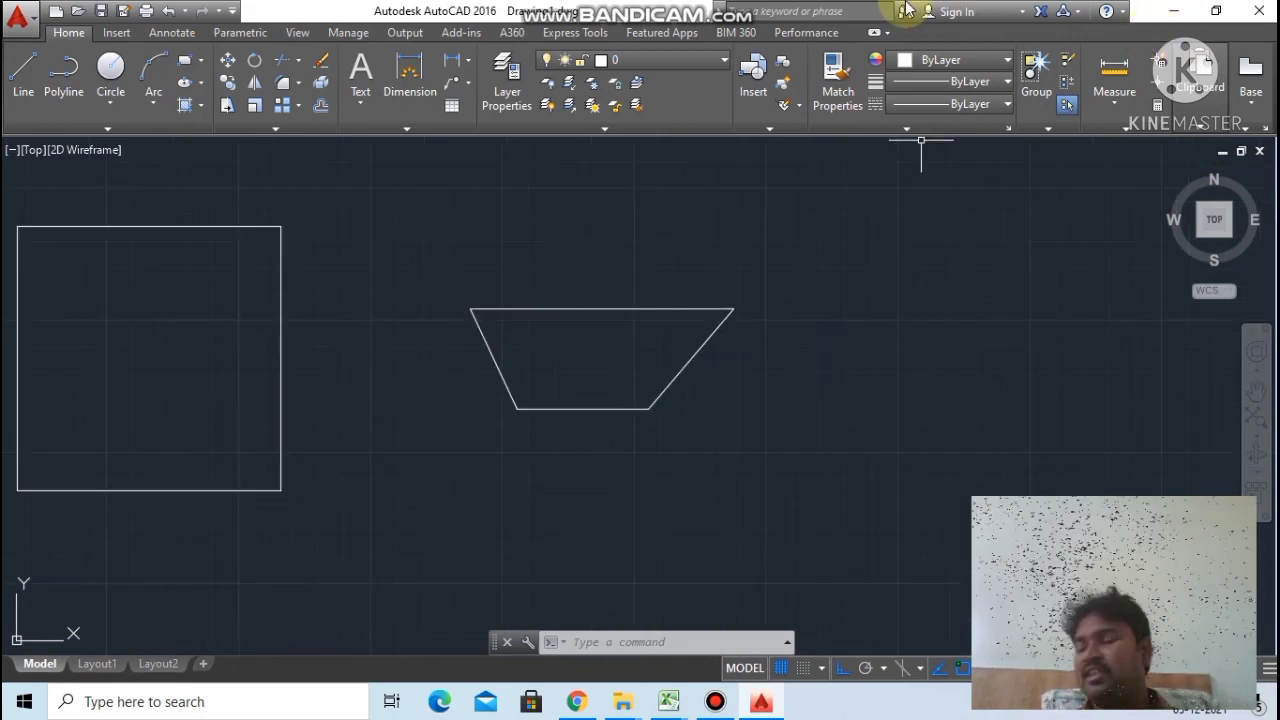
{"action": "scroll", "coordinate": [769, 370], "scroll_direction": "down", "scroll_amount": 4}
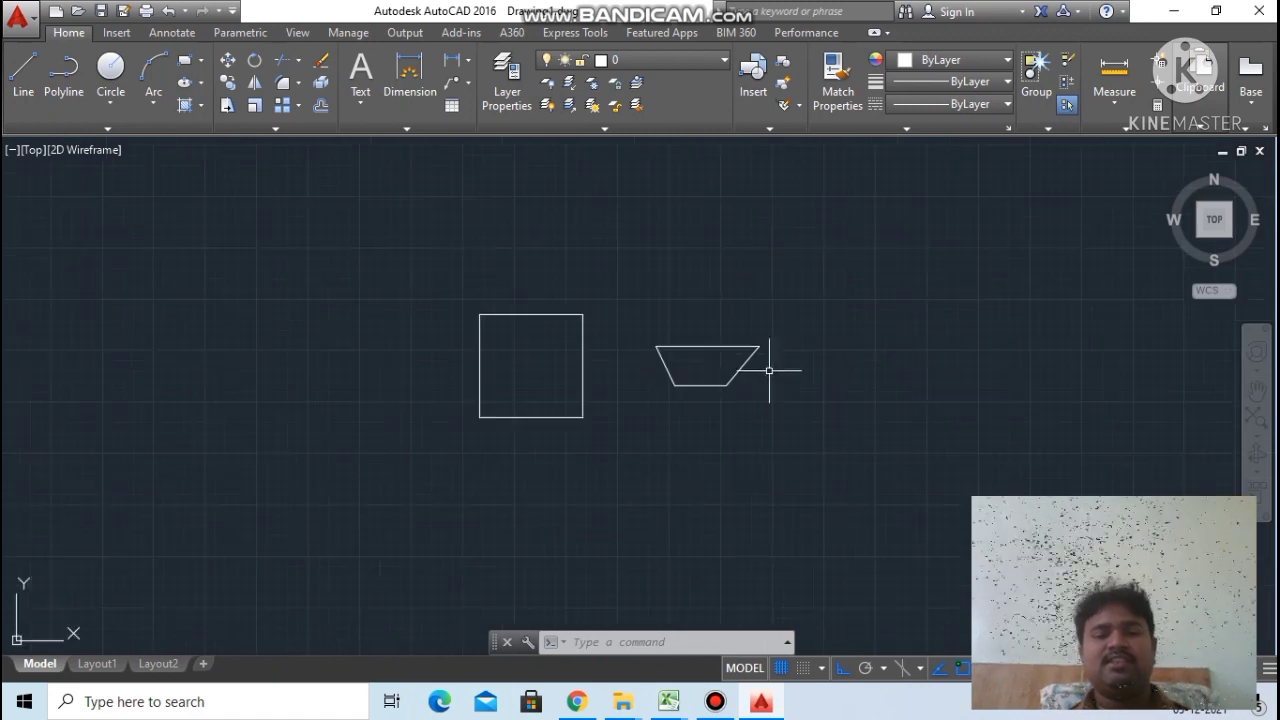
{"action": "scroll", "coordinate": [642, 496], "scroll_direction": "up", "scroll_amount": 2}
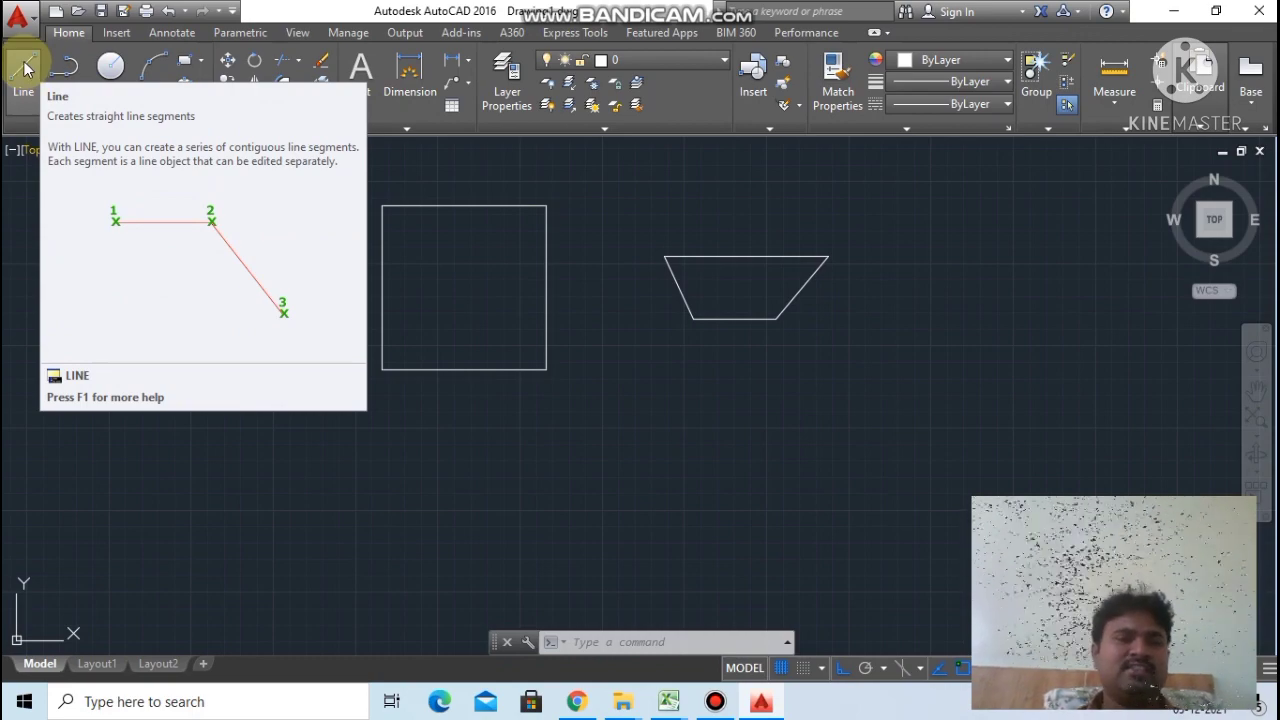
Step: Start the Line command and draw an 80-unit horizontal segment to the right, in the empty area below the square and the four-sided shape
{"action": "left_click", "coordinate": [25, 68]}
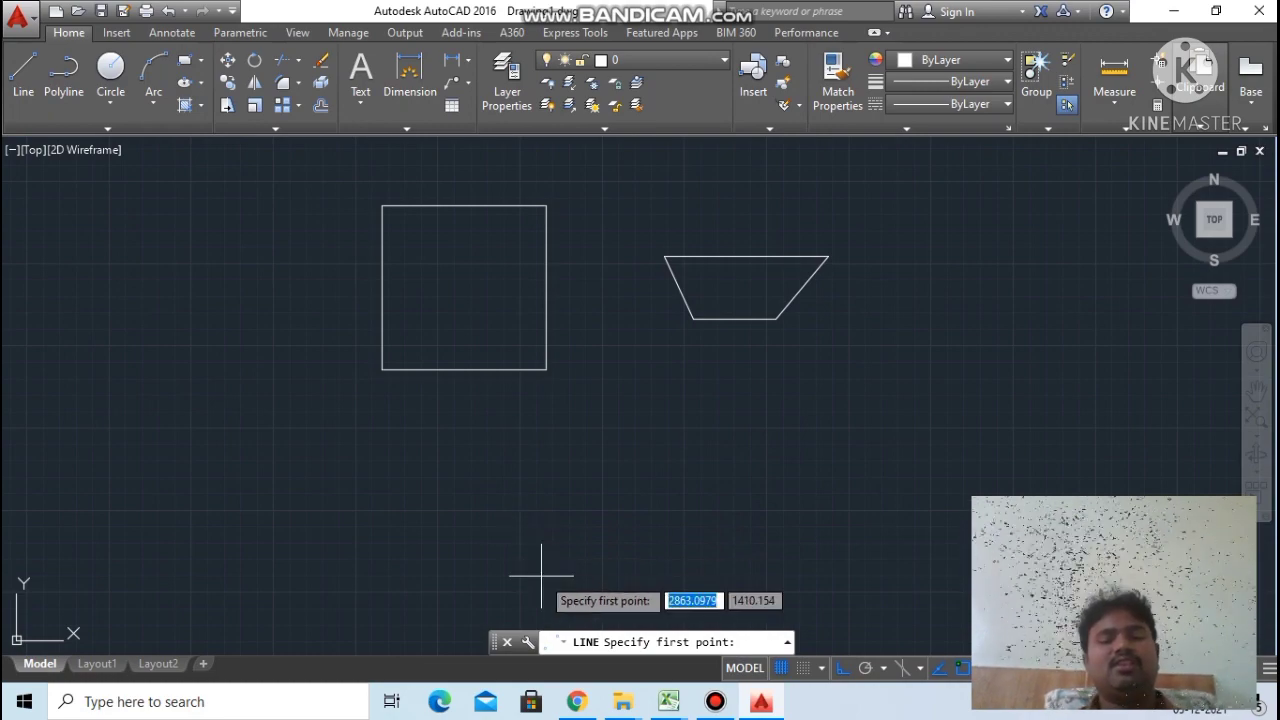
{"action": "left_click", "coordinate": [533, 546]}
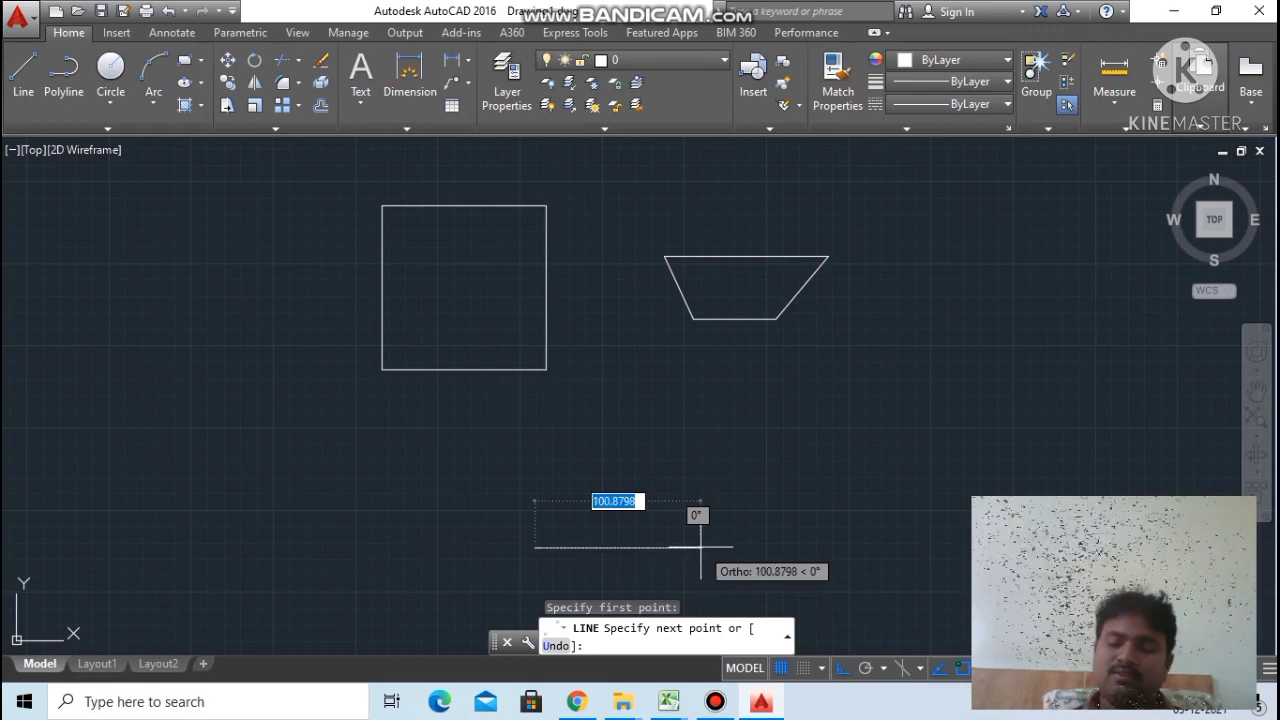
{"action": "type", "text": "80"}
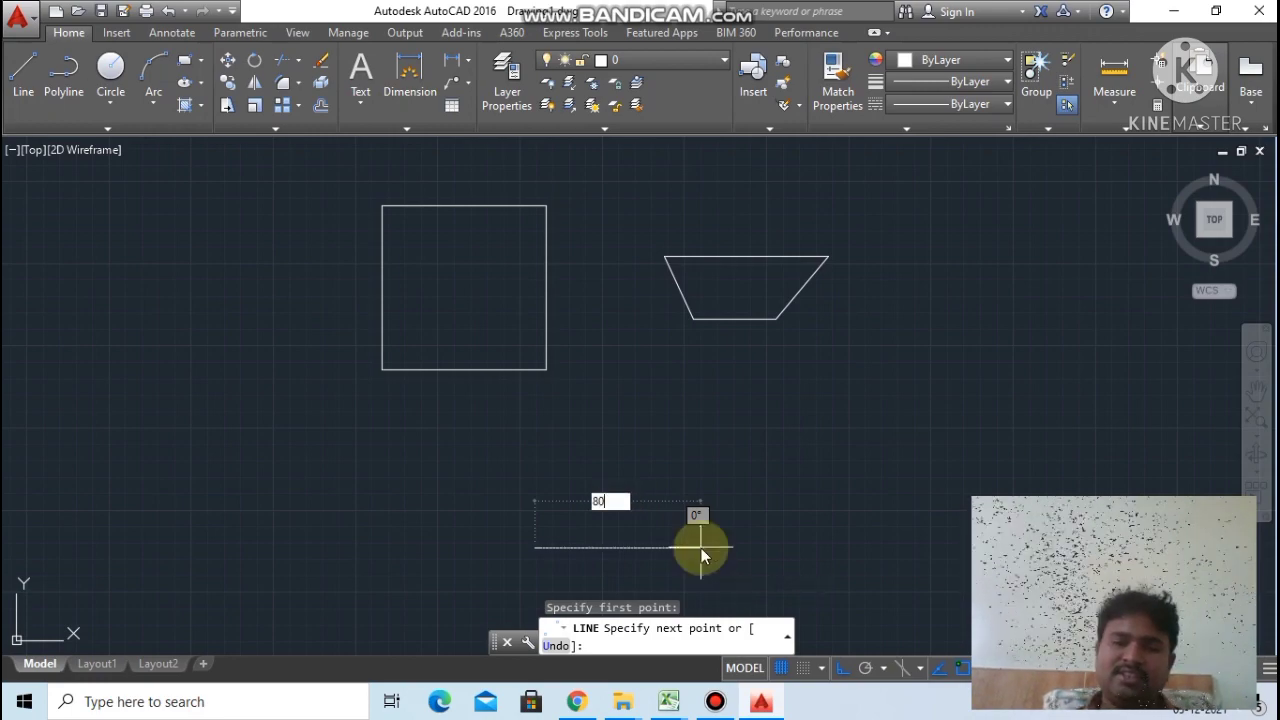
{"action": "key", "text": "Return"}
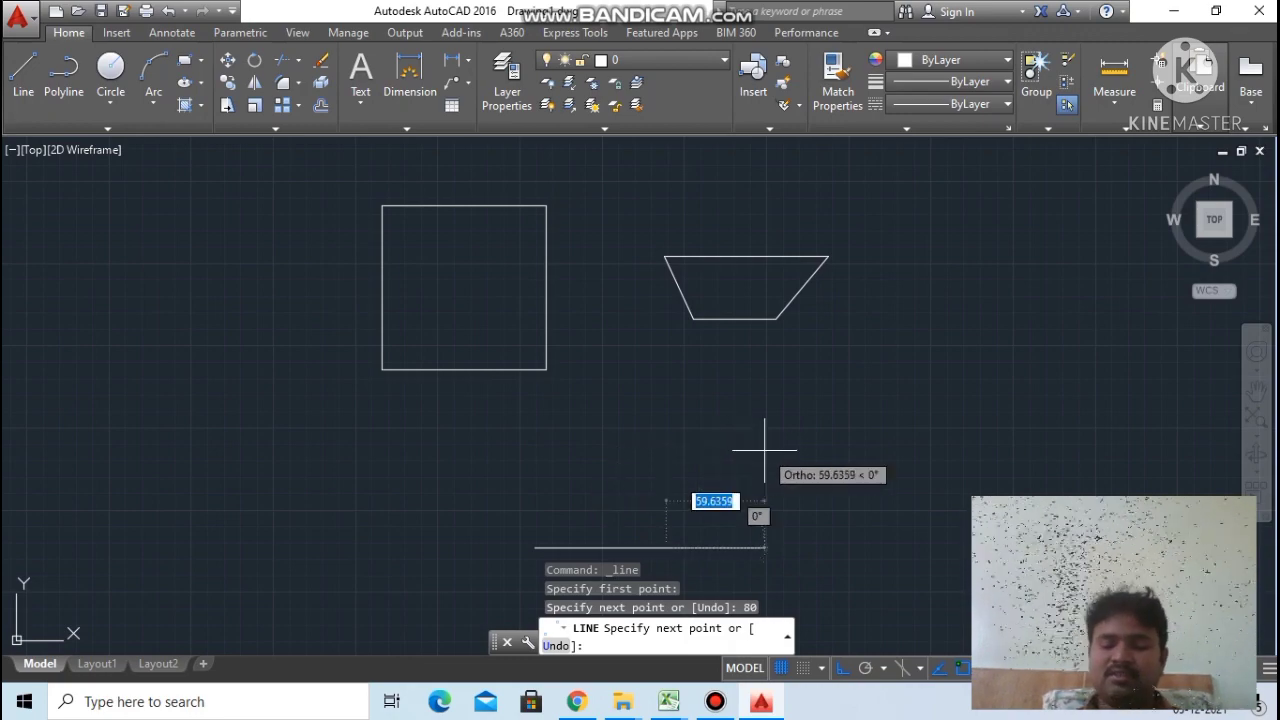
Step: Draw a second segment 40 units long at an angle of 35° from the right end of the 80-unit line
{"action": "type", "text": "40"}
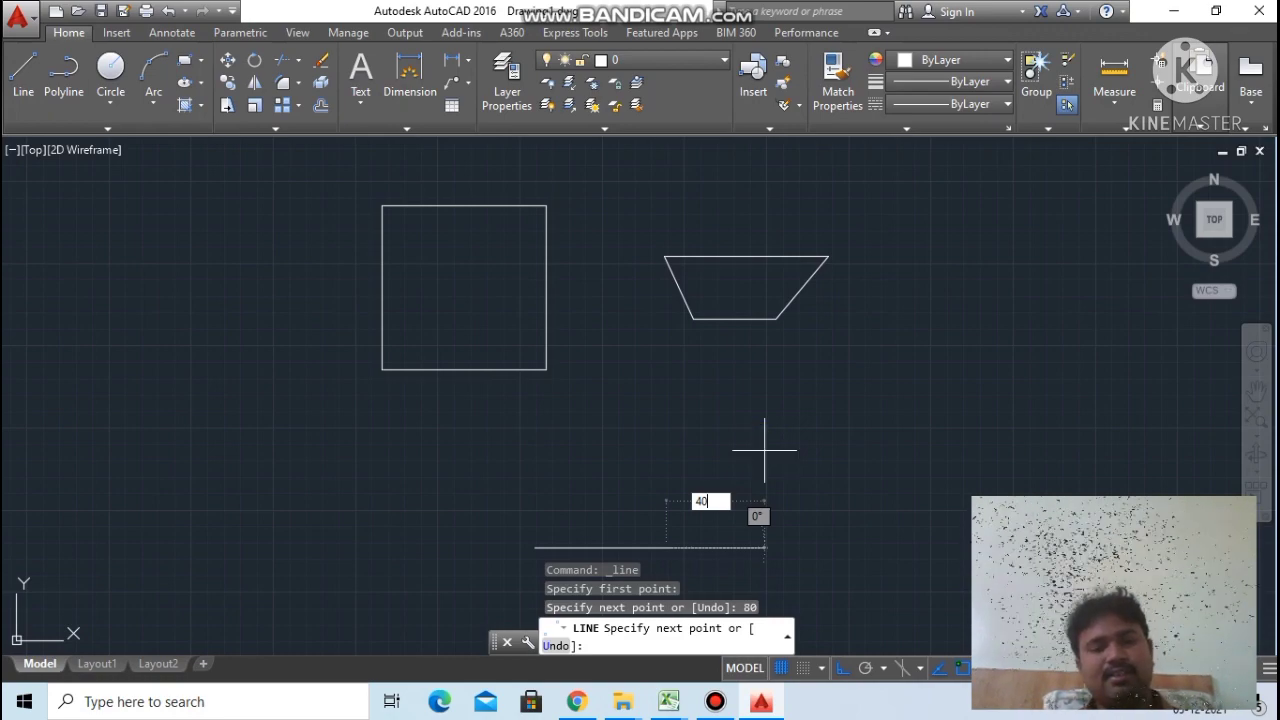
{"action": "key", "text": "Tab"}
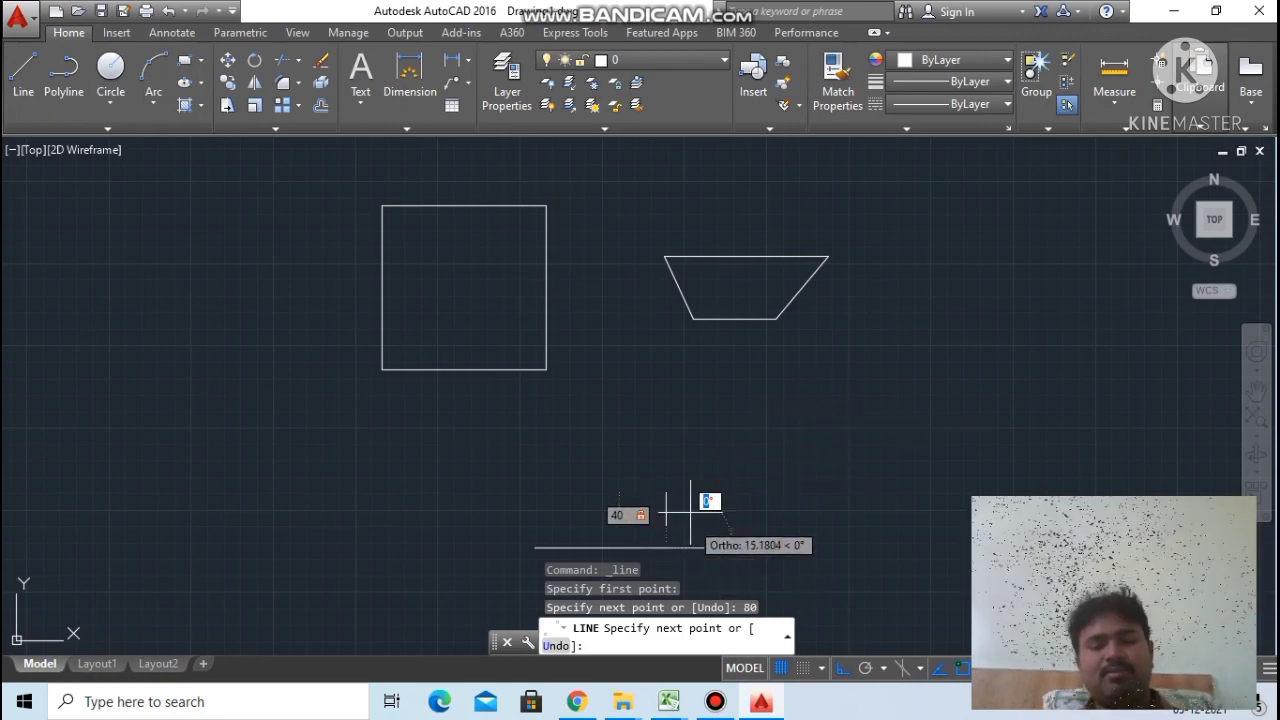
{"action": "scroll", "coordinate": [667, 513], "scroll_direction": "up", "scroll_amount": 4}
{"action": "scroll", "coordinate": [667, 513], "scroll_direction": "down", "scroll_amount": 4}
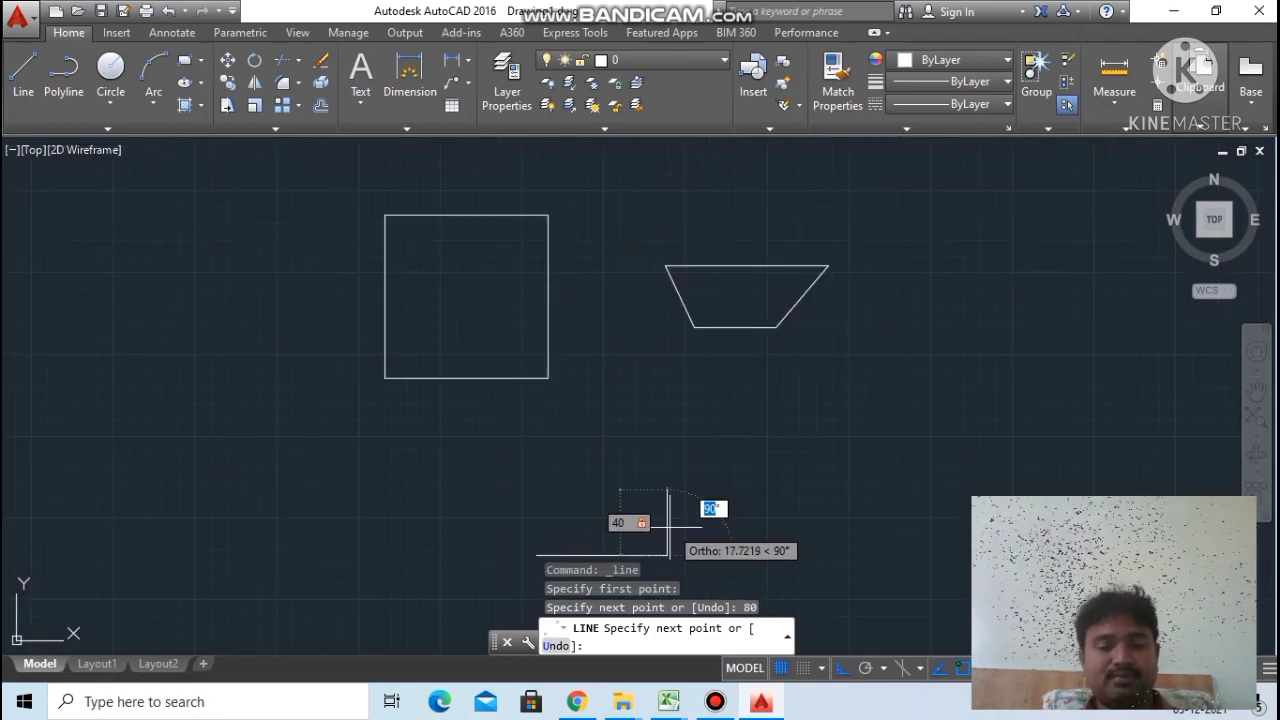
{"action": "scroll", "coordinate": [667, 513], "scroll_direction": "up", "scroll_amount": 2}
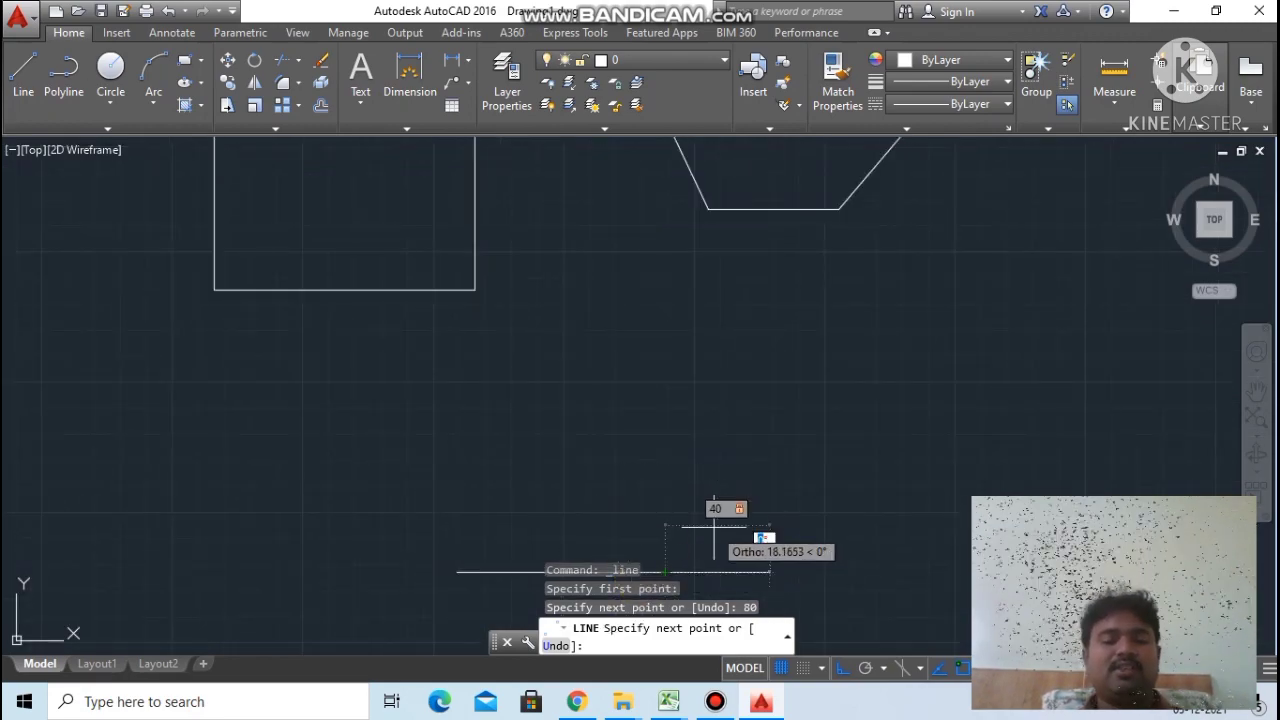
{"action": "middle_click_drag", "start_coordinate": [680, 525], "coordinate": [780, 285]}
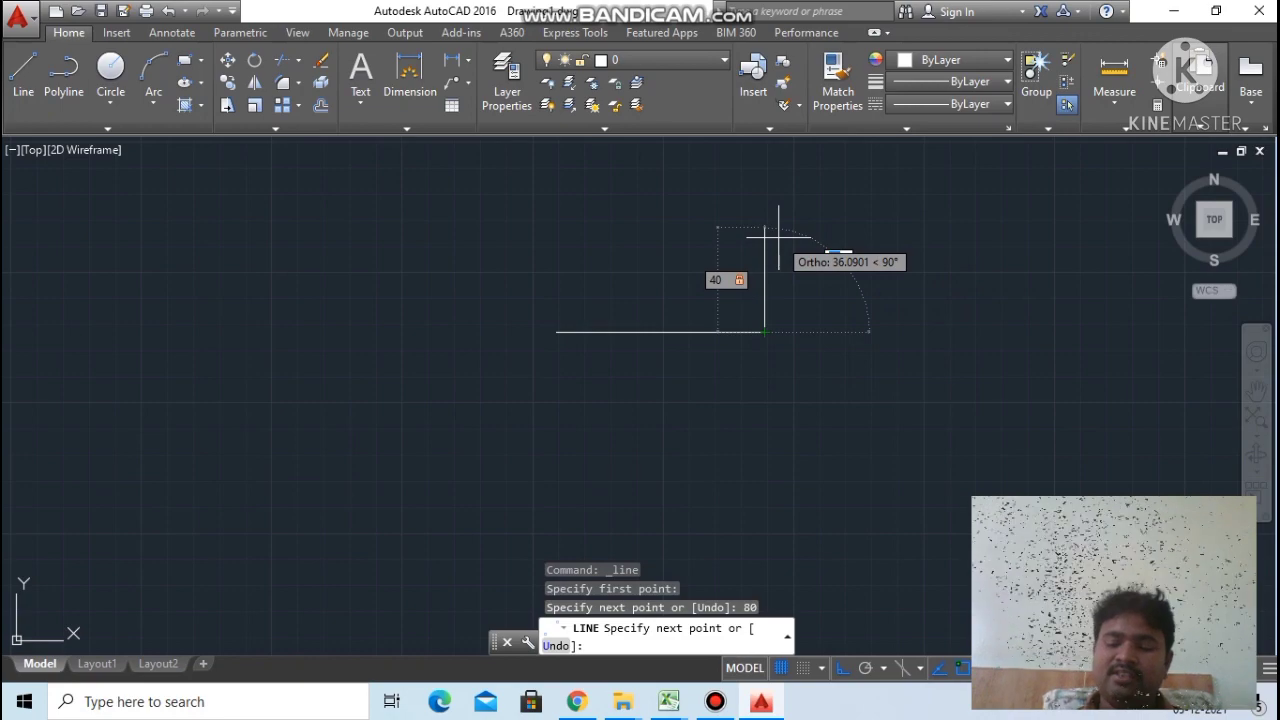
{"action": "type", "text": "35"}
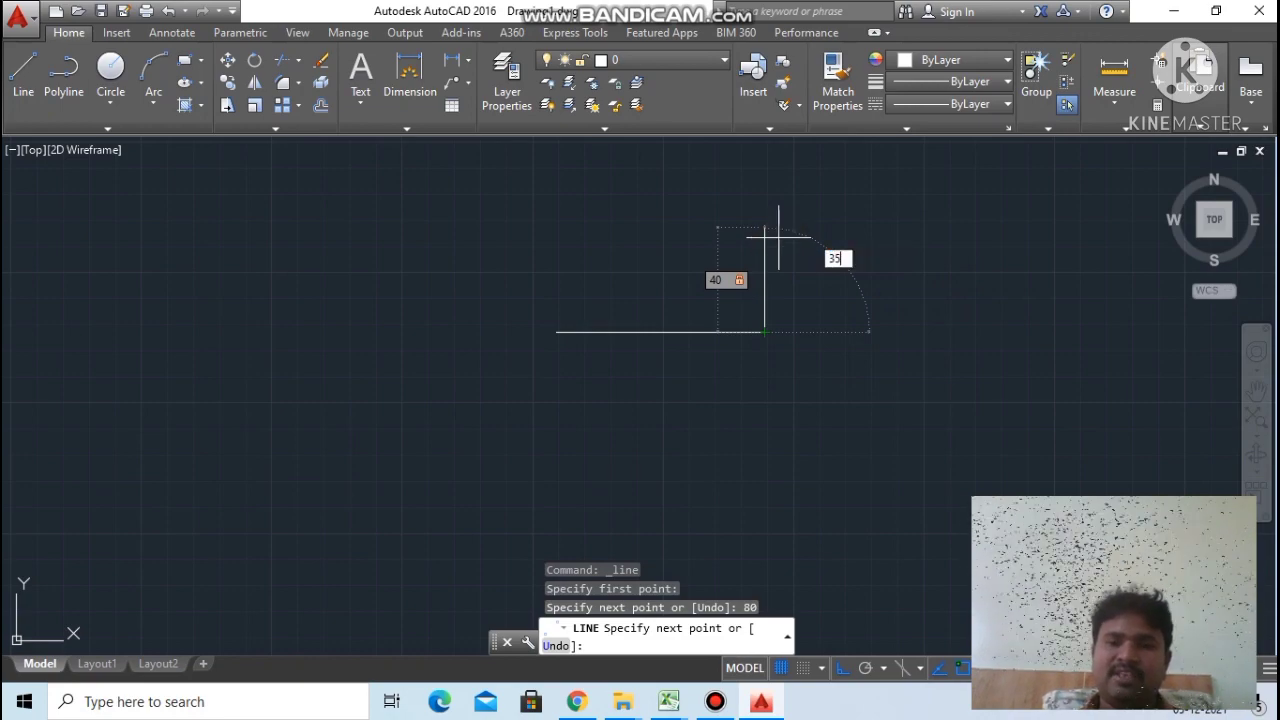
{"action": "key", "text": "Return"}
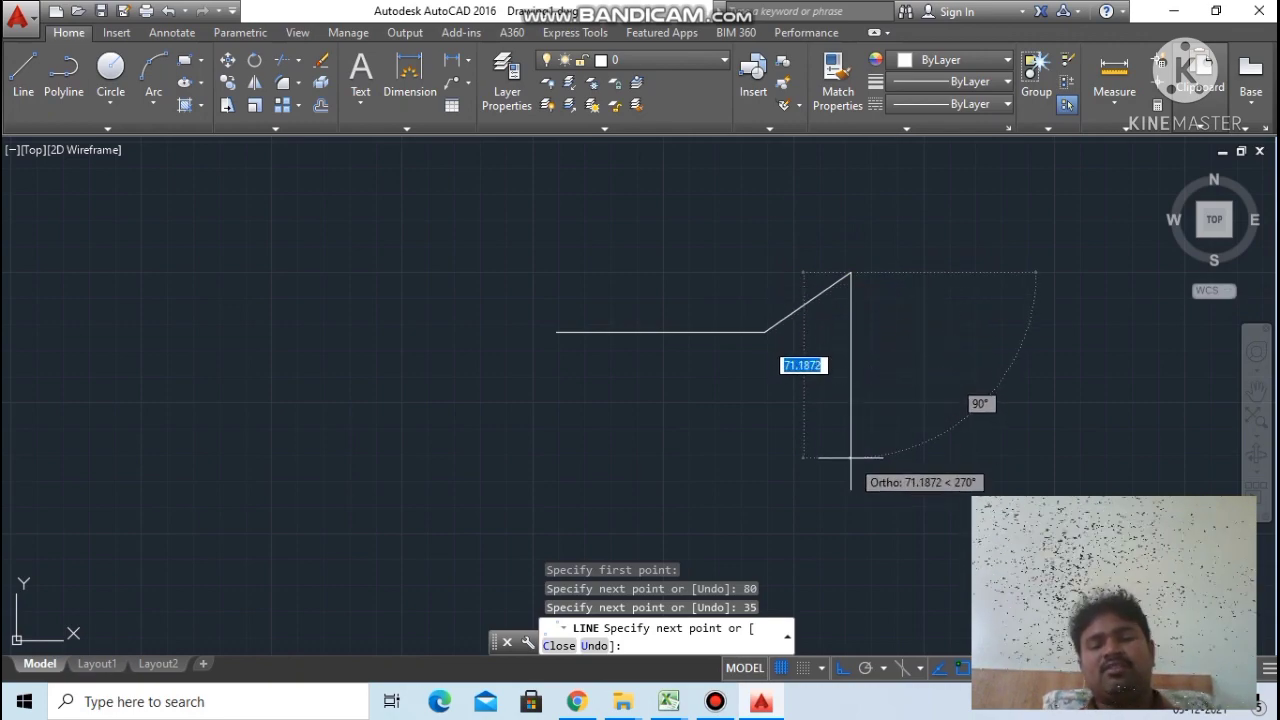
Step: Draw a 100-unit vertical segment down from the sloped line's upper end, followed by a 150-unit horizontal segment to the left
{"action": "type", "text": "100"}
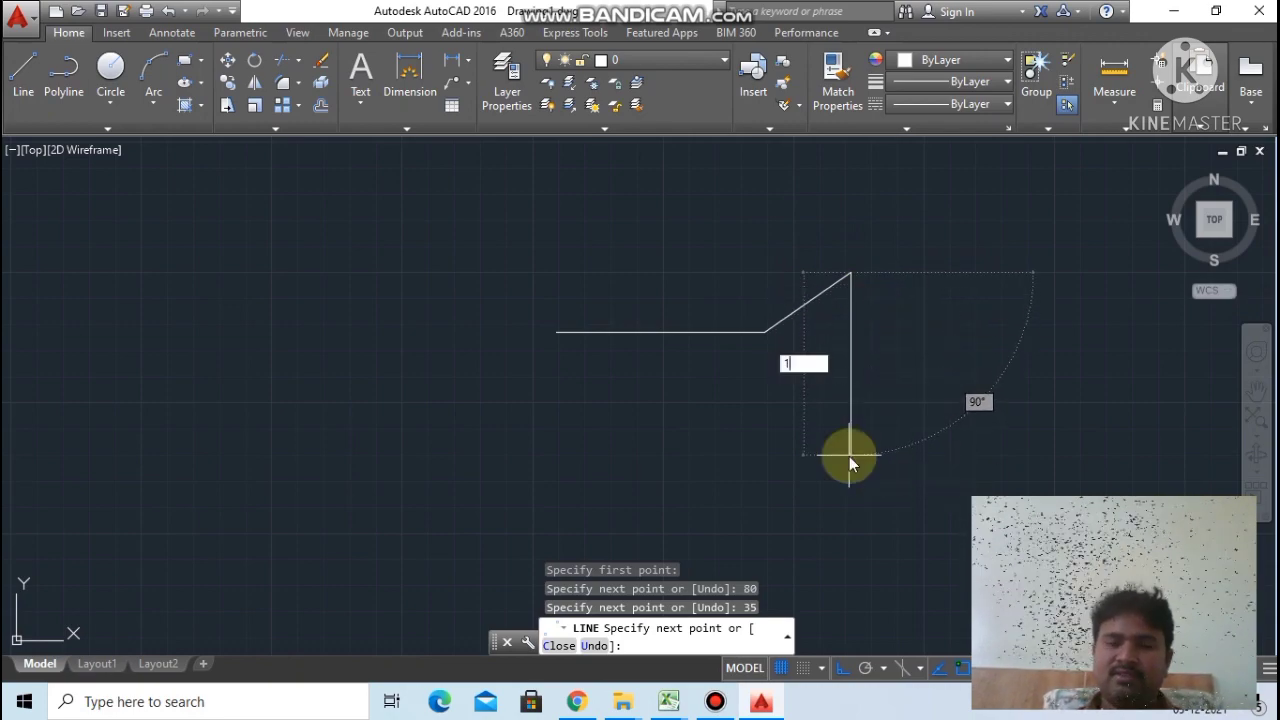
{"action": "key", "text": "Return"}
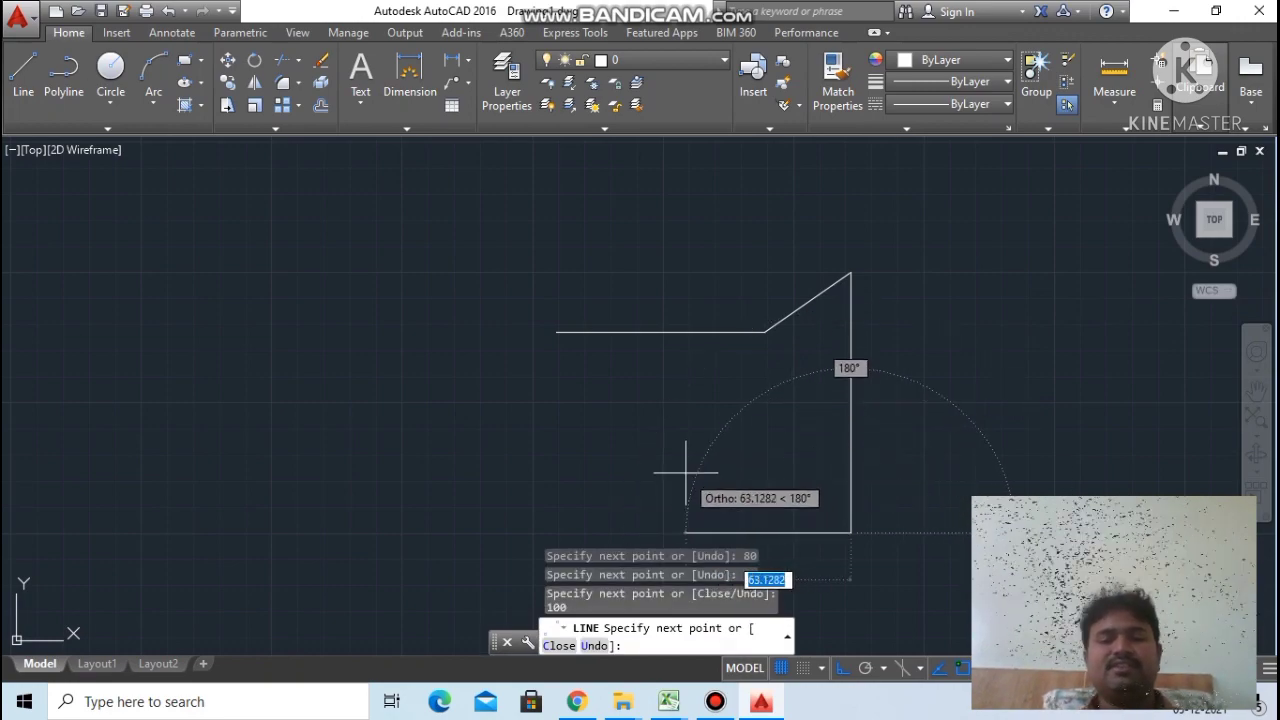
{"action": "scroll", "coordinate": [686, 468], "scroll_direction": "down", "scroll_amount": 3}
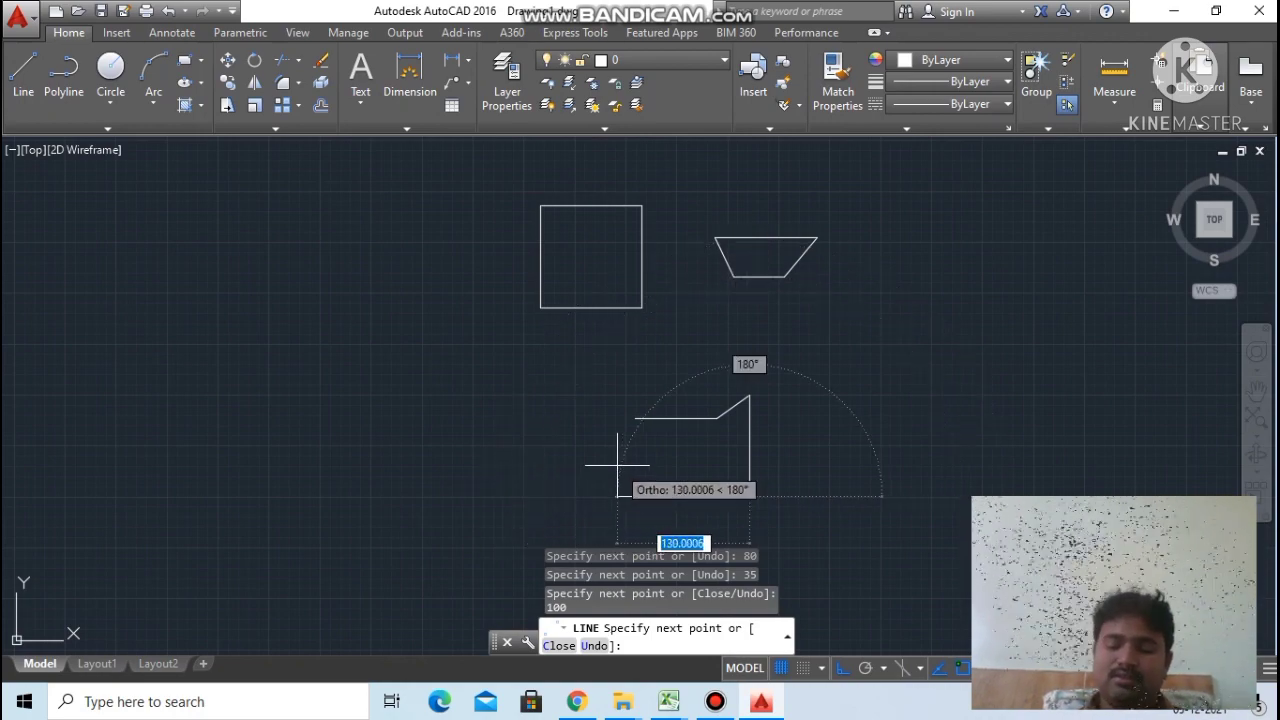
{"action": "type", "text": "150"}
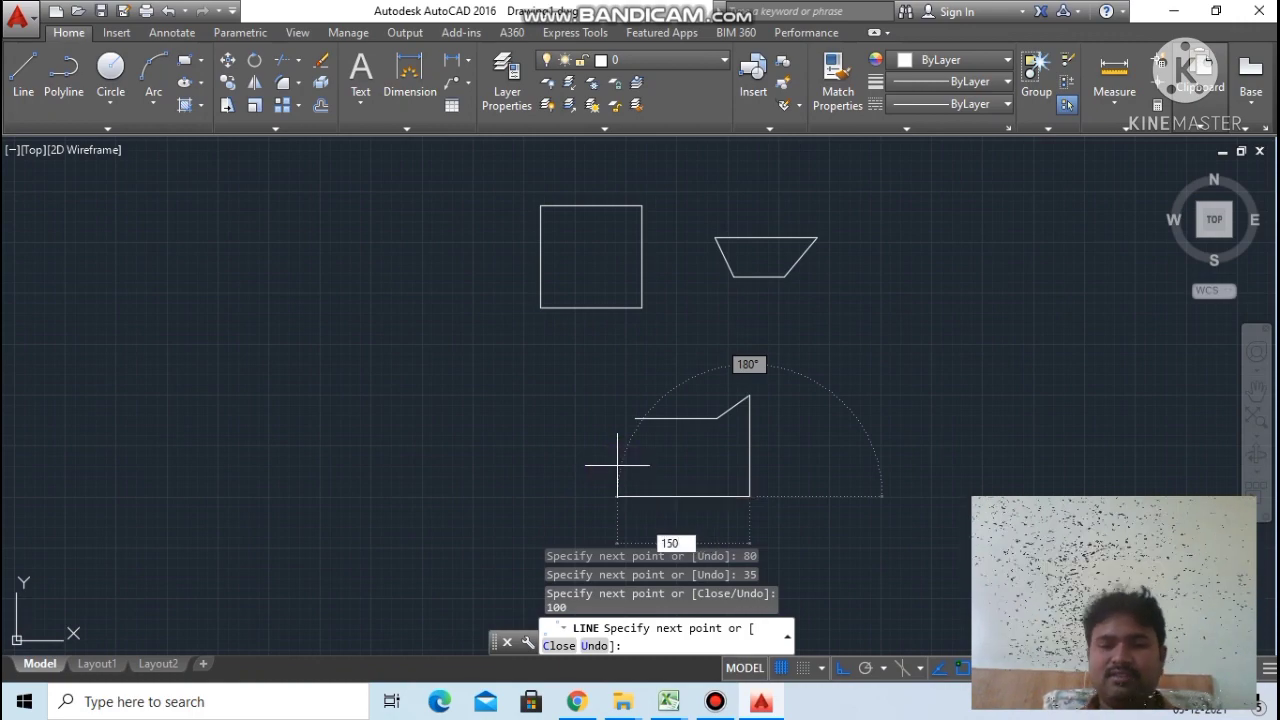
{"action": "key", "text": "Return"}
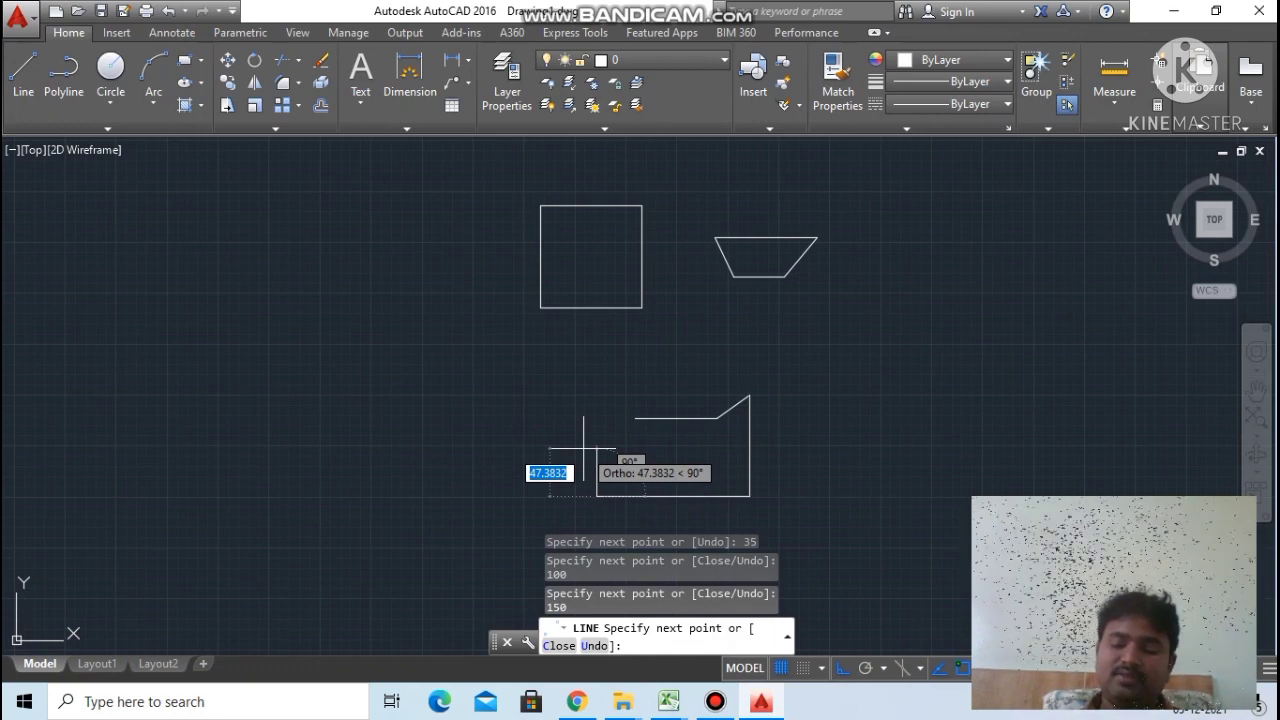
Step: Draw an 80-unit segment at an angle of 190° from the left end of the 150-unit line and end the Line command
{"action": "type", "text": "80"}
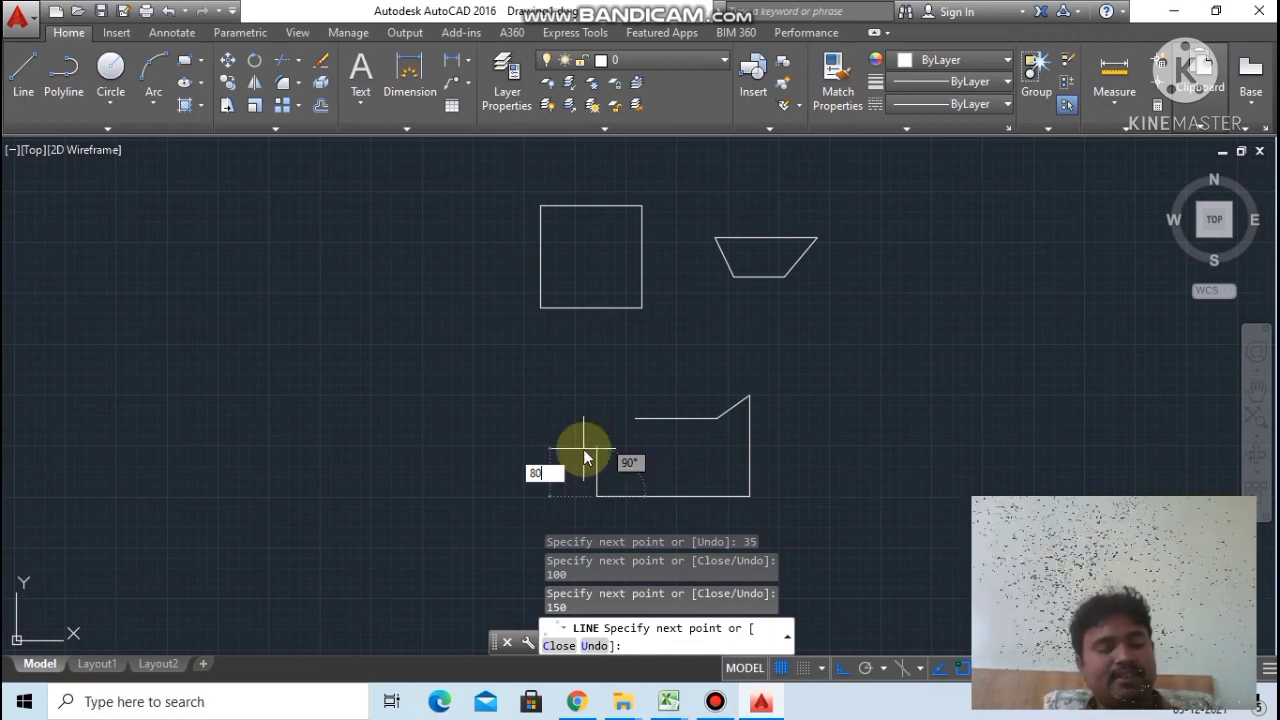
{"action": "key", "text": "Tab"}
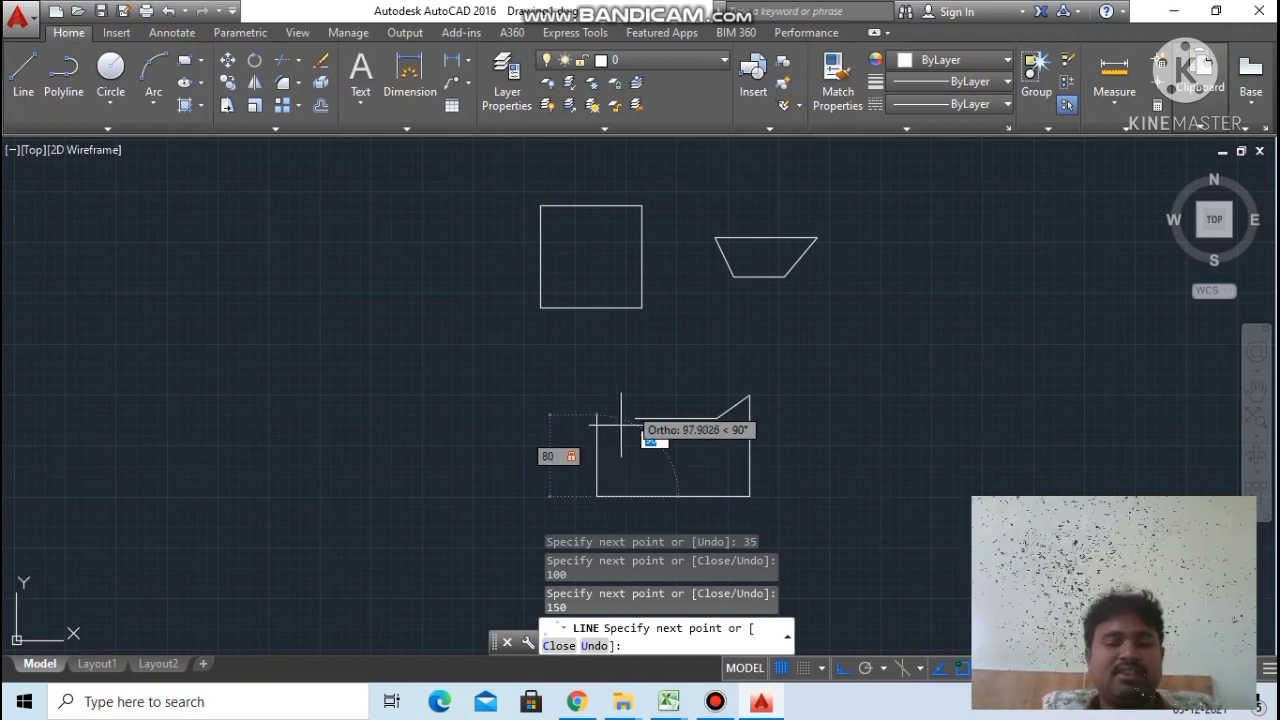
{"action": "scroll", "coordinate": [584, 450], "scroll_direction": "up", "scroll_amount": 2}
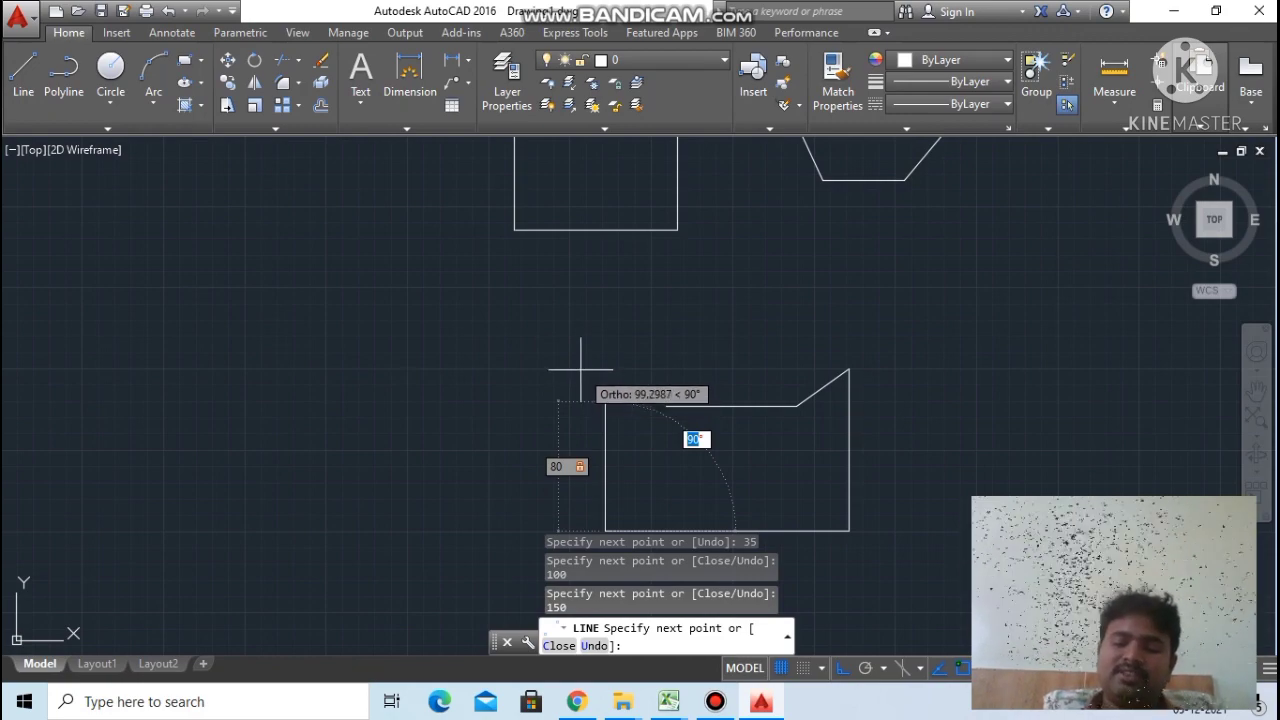
{"action": "type", "text": "190"}
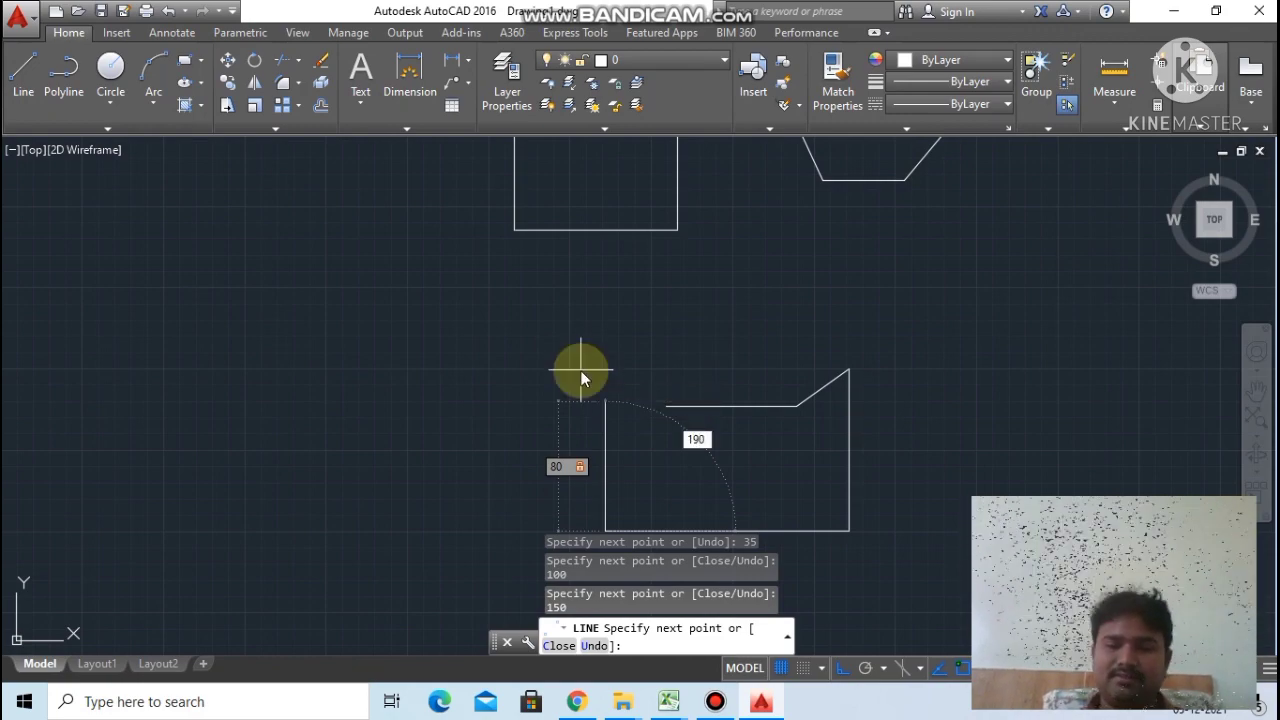
{"action": "key", "text": "Return"}
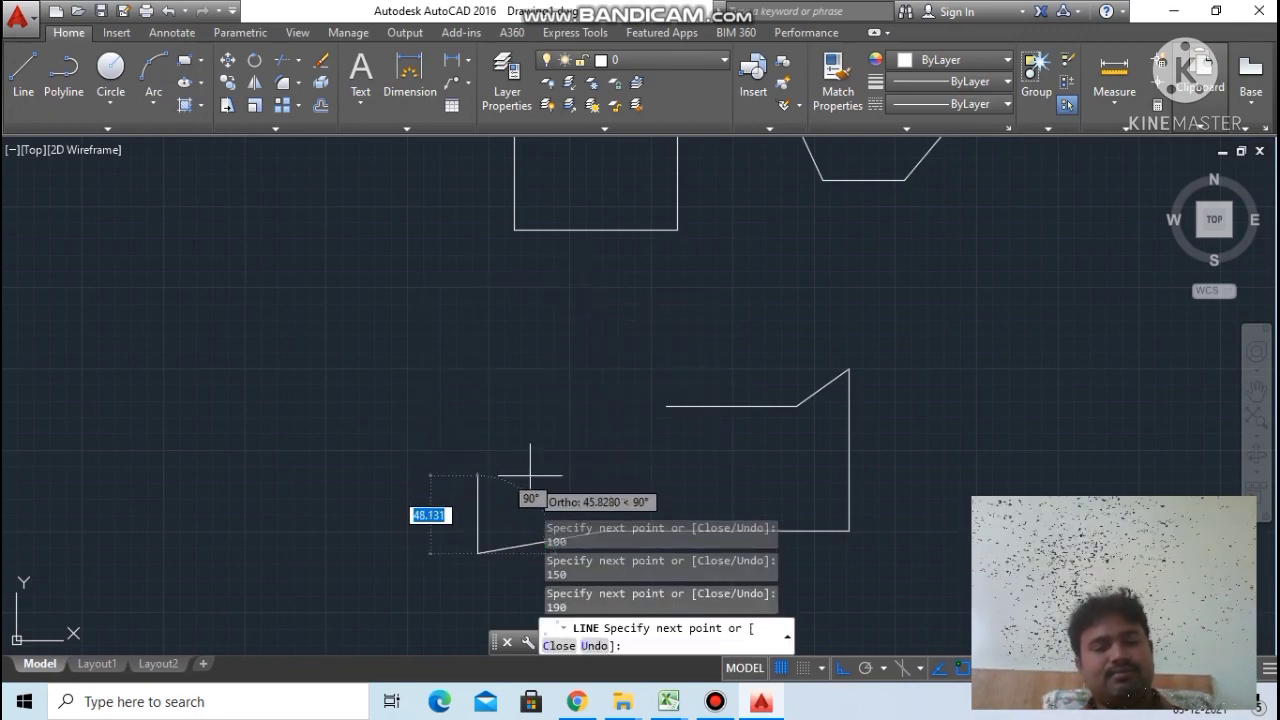
{"action": "key", "text": "Escape"}
Step: Close the third shape with a line from the free end of its lower sloped segment to the left end of the upper horizontal line
{"action": "middle_click_drag", "start_coordinate": [694, 491], "coordinate": [669, 289]}
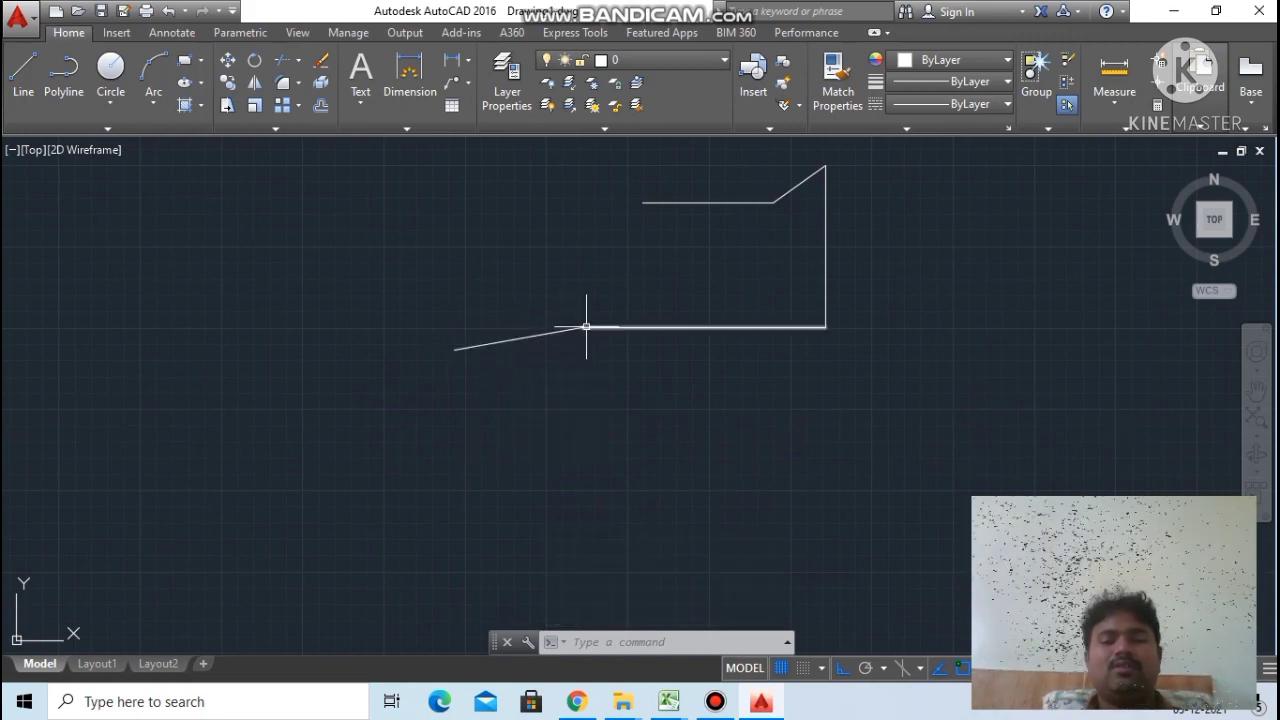
{"action": "scroll", "coordinate": [471, 350], "scroll_direction": "up", "scroll_amount": 4}
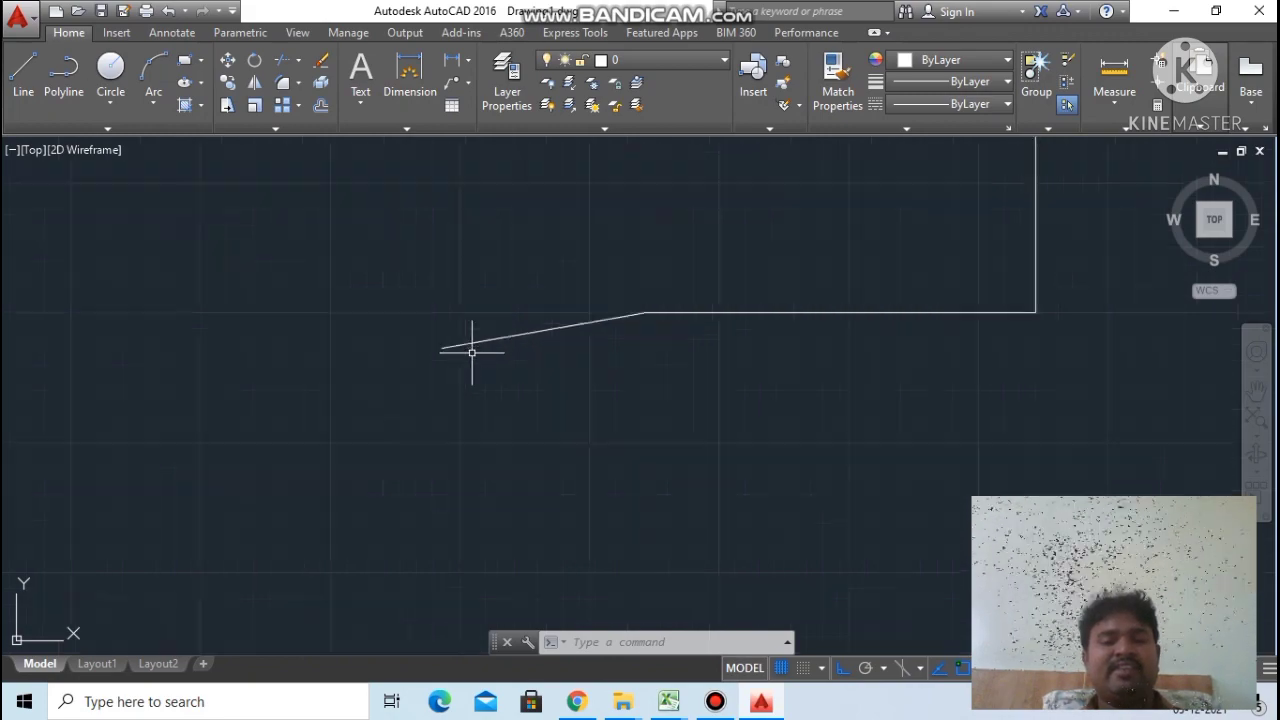
{"action": "scroll", "coordinate": [478, 365], "scroll_direction": "down", "scroll_amount": 4}
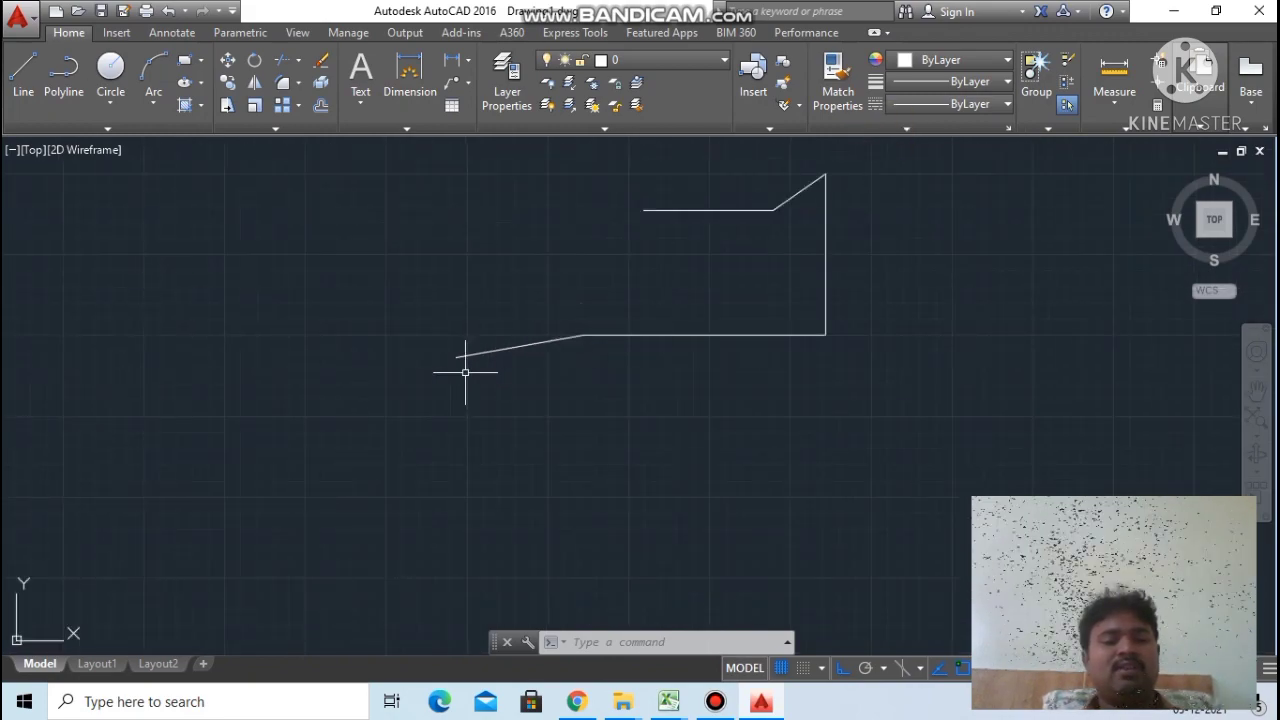
{"action": "left_click", "coordinate": [22, 72]}
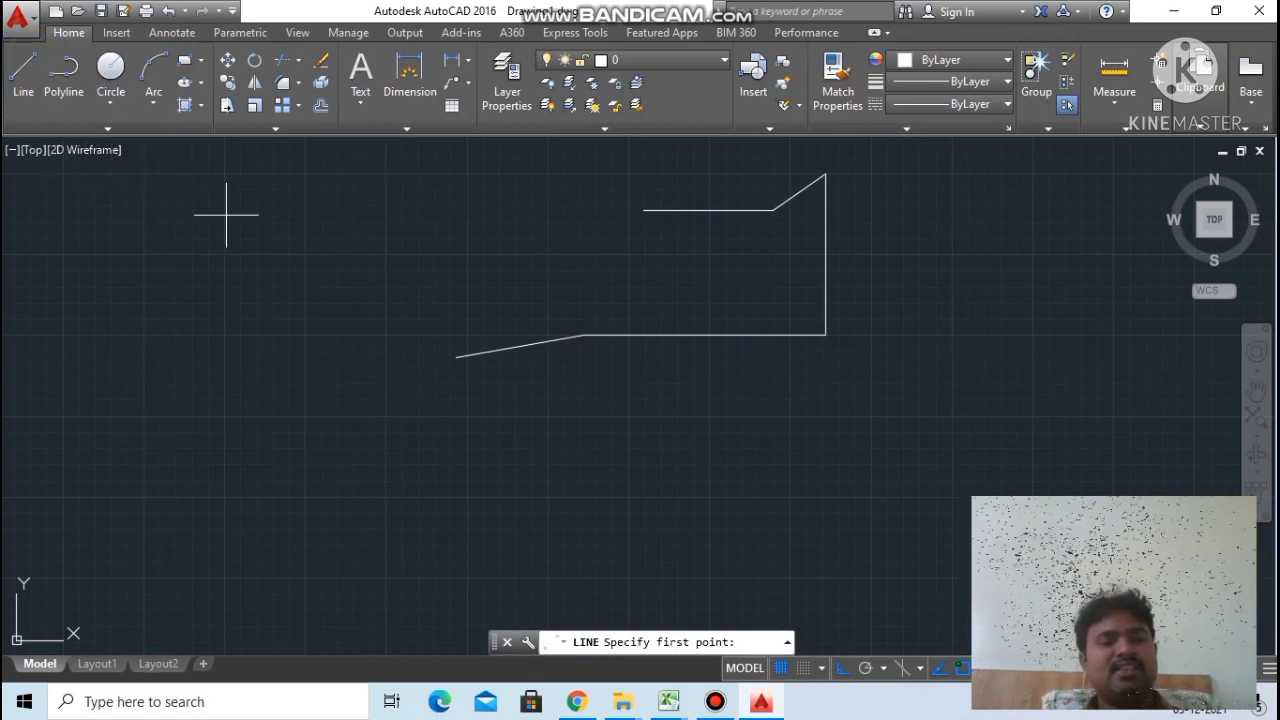
{"action": "left_click", "coordinate": [456, 357]}
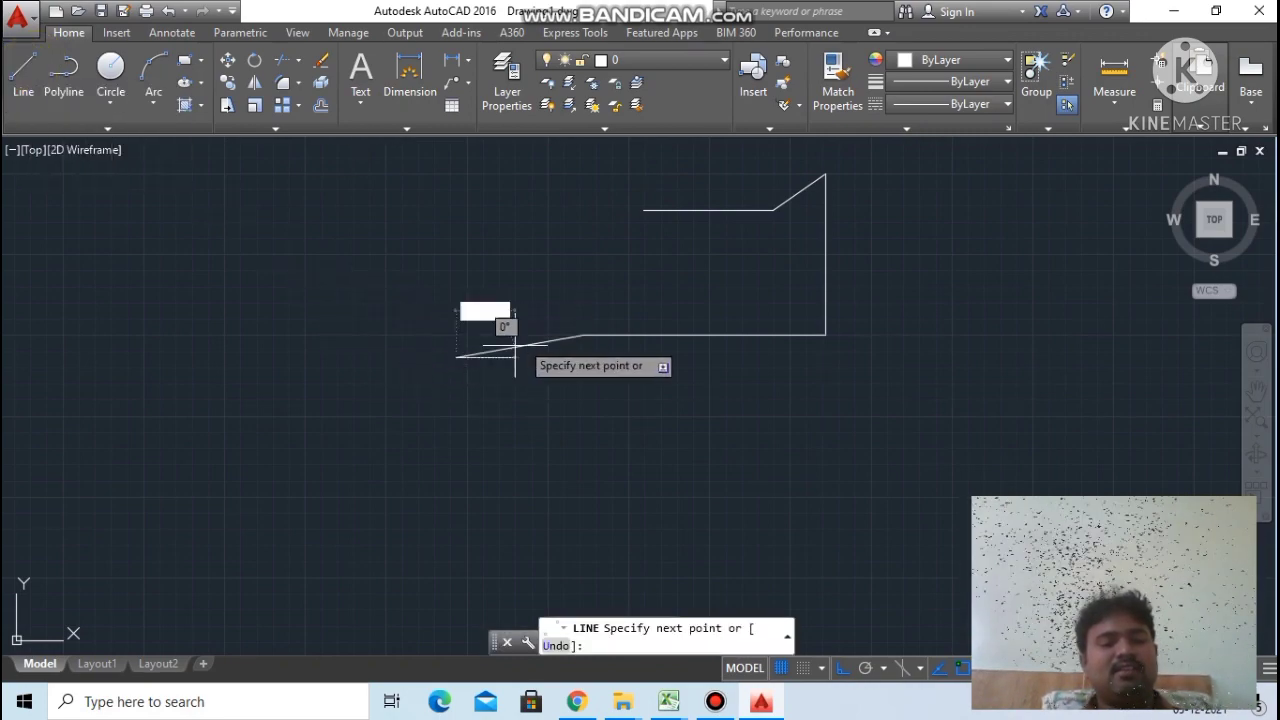
{"action": "left_click", "coordinate": [641, 210]}
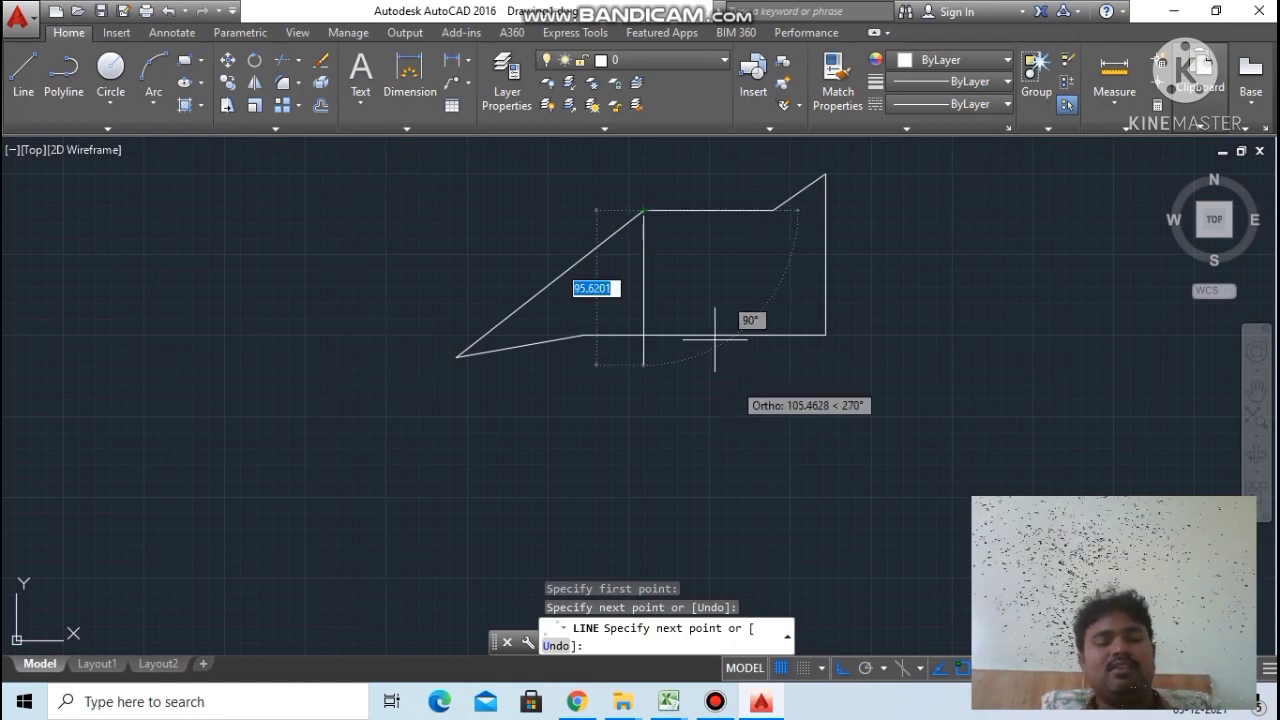
{"action": "key", "text": "Return"}
Step: Examine the square, the four-sided shape and the closed third shape, both together and close up
{"action": "scroll", "coordinate": [720, 265], "scroll_direction": "down", "scroll_amount": 6}
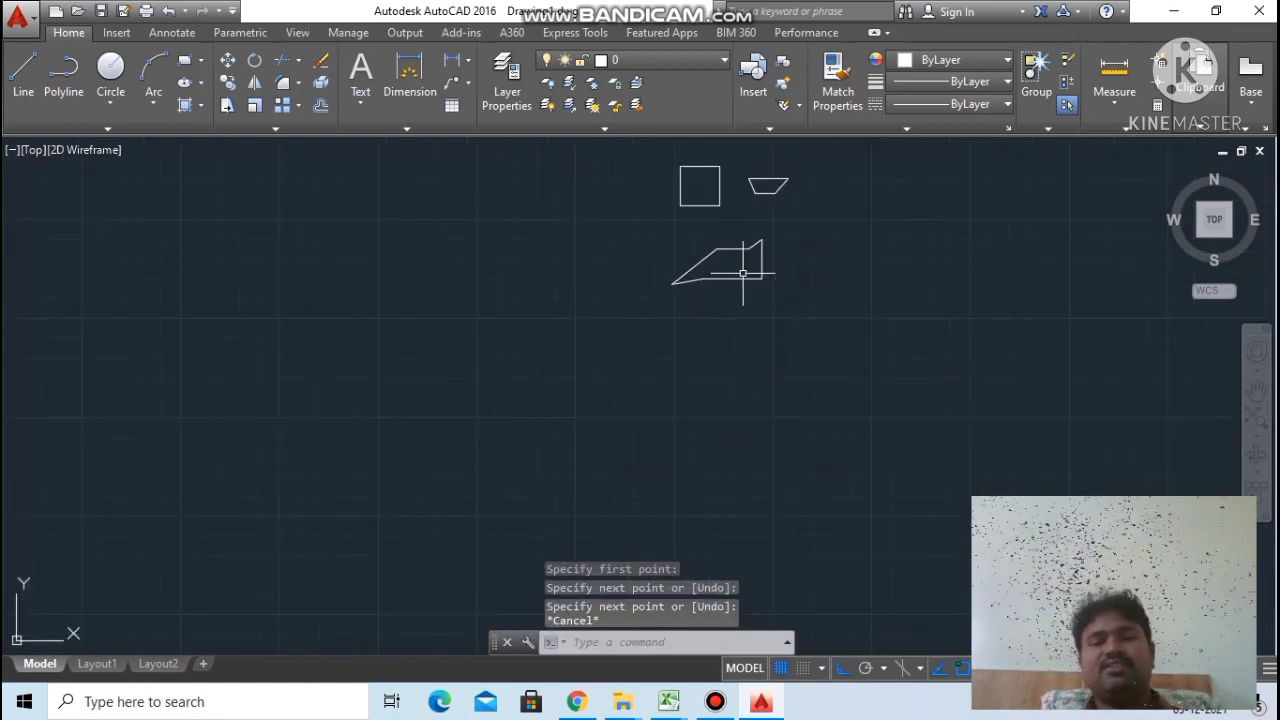
{"action": "scroll", "coordinate": [766, 222], "scroll_direction": "up", "scroll_amount": 3}
{"action": "scroll", "coordinate": [772, 192], "scroll_direction": "up", "scroll_amount": 4}
{"action": "scroll", "coordinate": [757, 191], "scroll_direction": "down", "scroll_amount": 4}
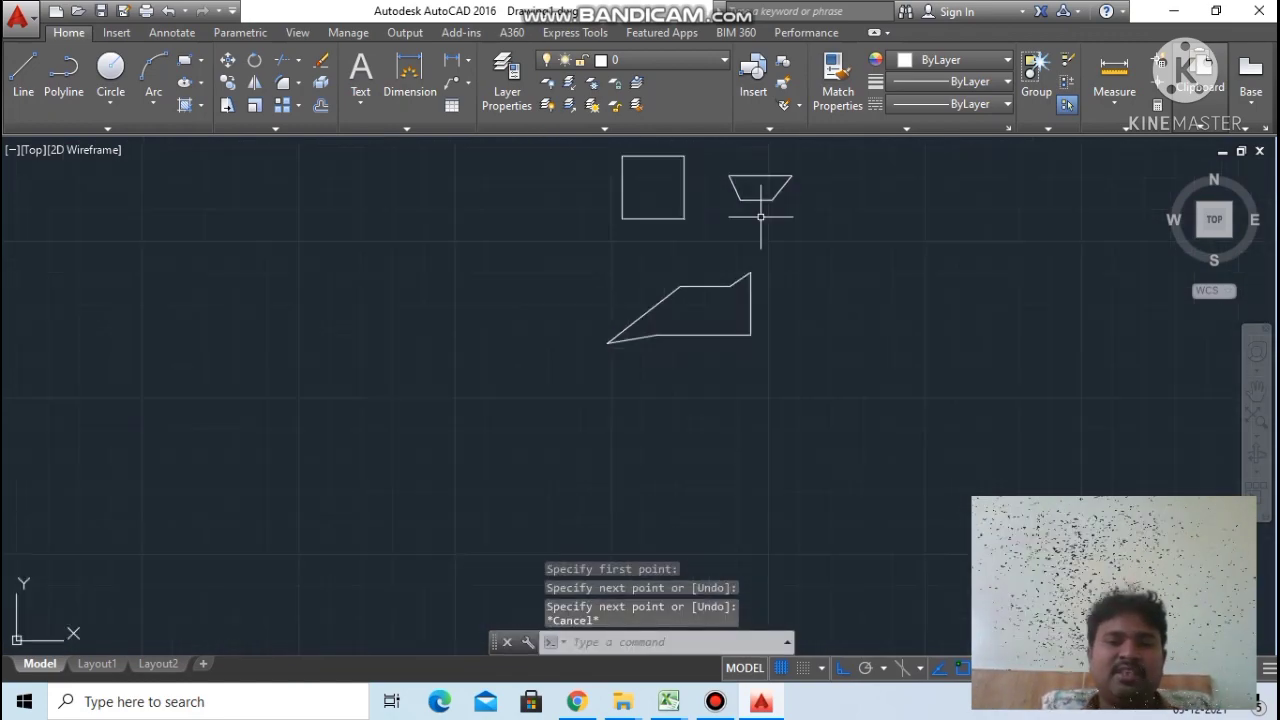
{"action": "scroll", "coordinate": [743, 251], "scroll_direction": "down", "scroll_amount": 4}
{"action": "scroll", "coordinate": [742, 275], "scroll_direction": "up", "scroll_amount": 5}
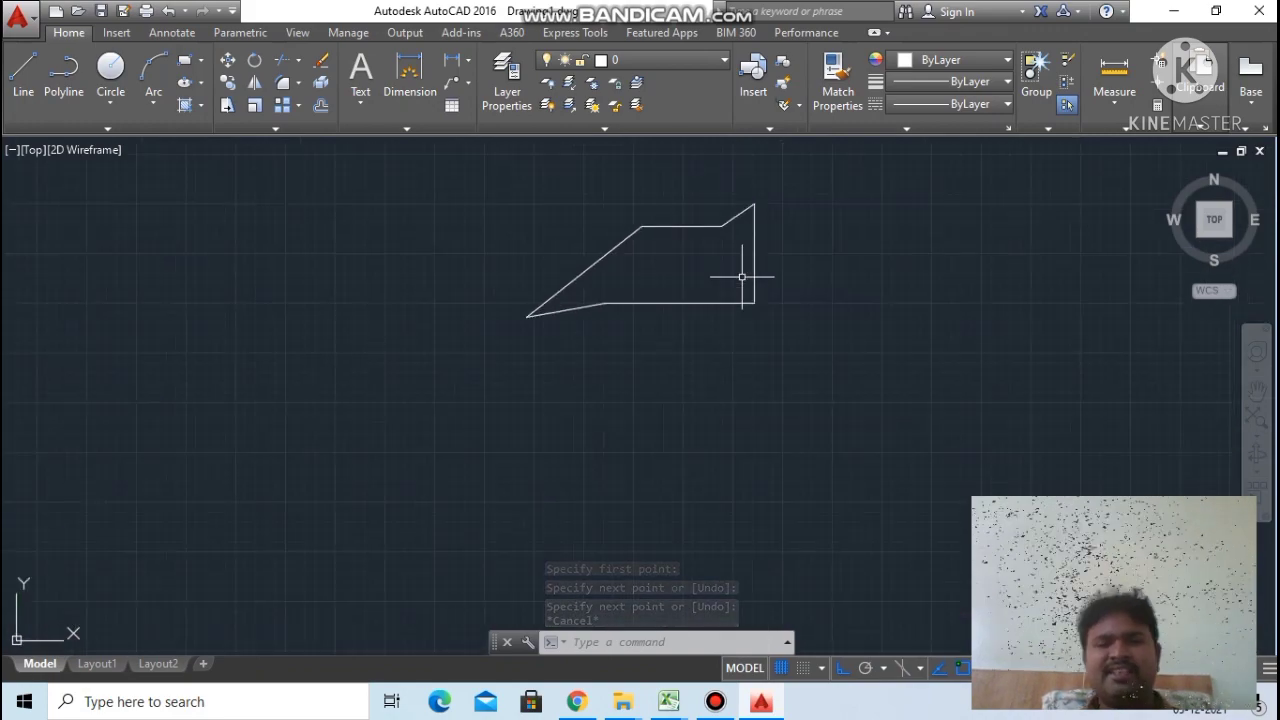
{"action": "scroll", "coordinate": [745, 255], "scroll_direction": "down", "scroll_amount": 4}
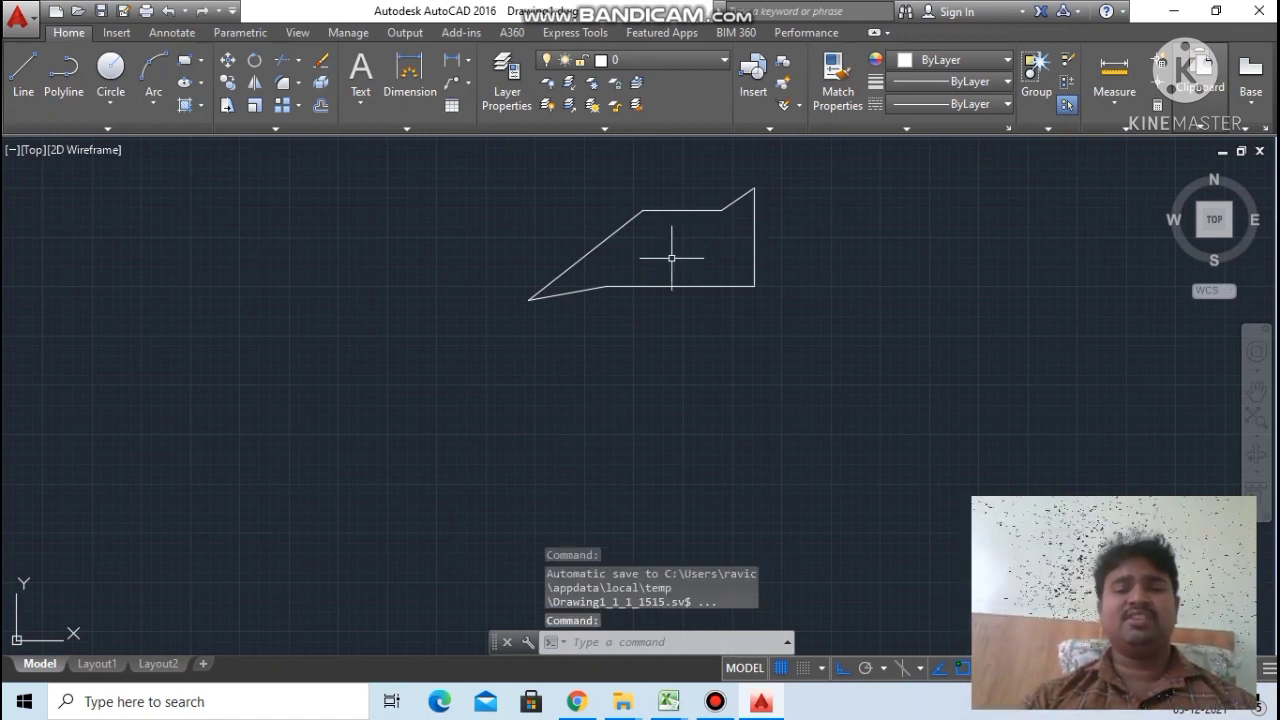
{"action": "scroll", "coordinate": [651, 218], "scroll_direction": "down", "scroll_amount": 2}
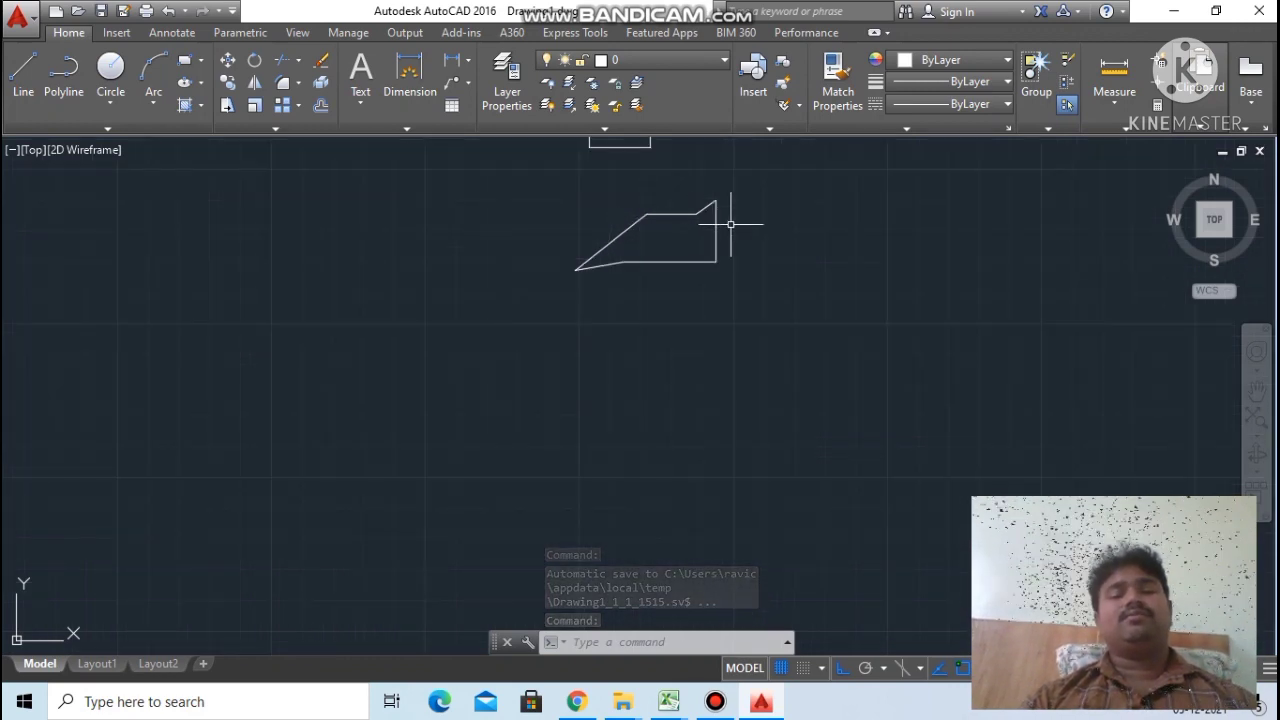
{"action": "scroll", "coordinate": [726, 224], "scroll_direction": "down", "scroll_amount": 2}
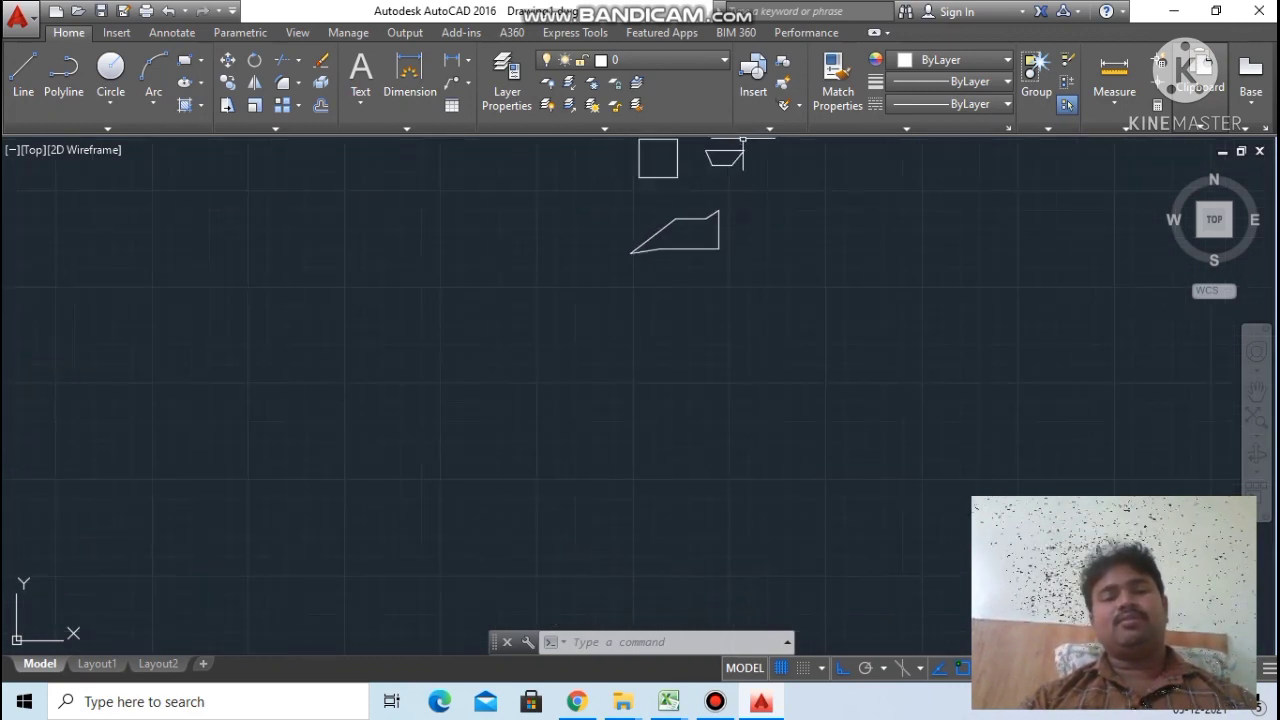
{"action": "middle_click_drag", "start_coordinate": [734, 163], "coordinate": [698, 271]}
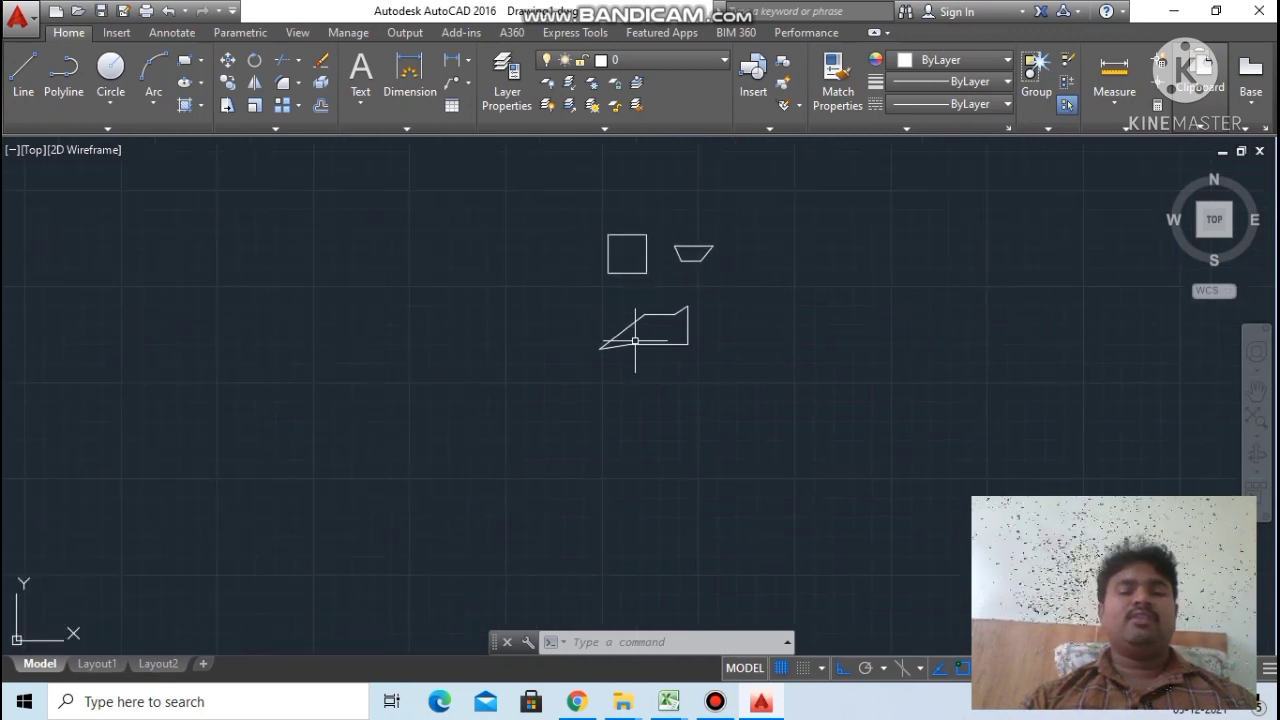
{"action": "scroll", "coordinate": [635, 341], "scroll_direction": "up", "scroll_amount": 2}
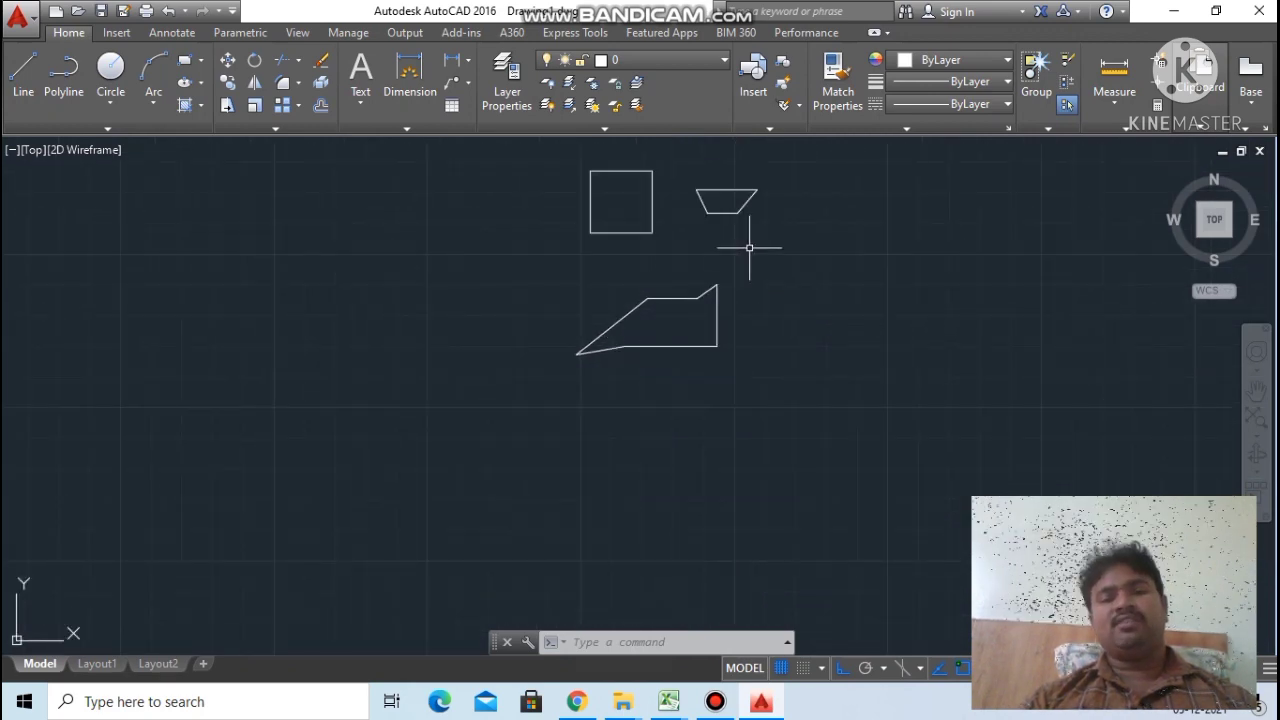
{"action": "scroll", "coordinate": [749, 247], "scroll_direction": "up", "scroll_amount": 2}
{"action": "scroll", "coordinate": [749, 247], "scroll_direction": "down", "scroll_amount": 2}
{"action": "scroll", "coordinate": [749, 247], "scroll_direction": "down", "scroll_amount": 2}
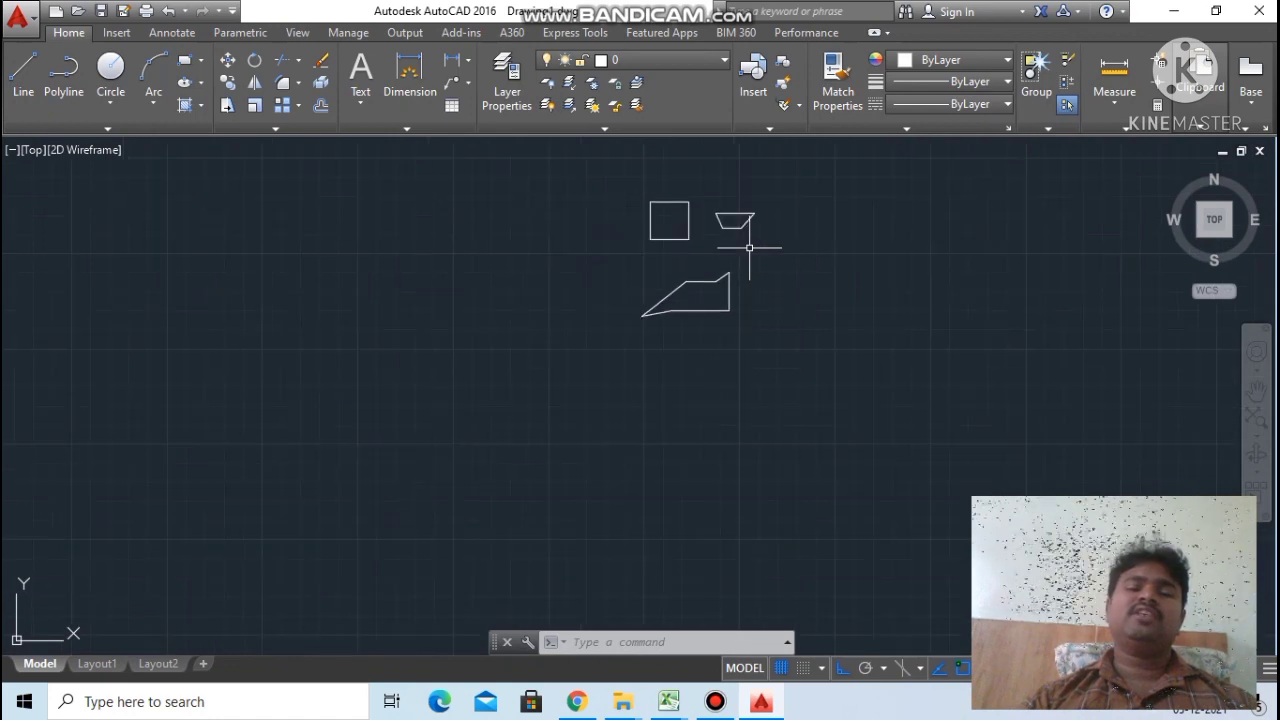
{"action": "scroll", "coordinate": [752, 240], "scroll_direction": "up", "scroll_amount": 2}
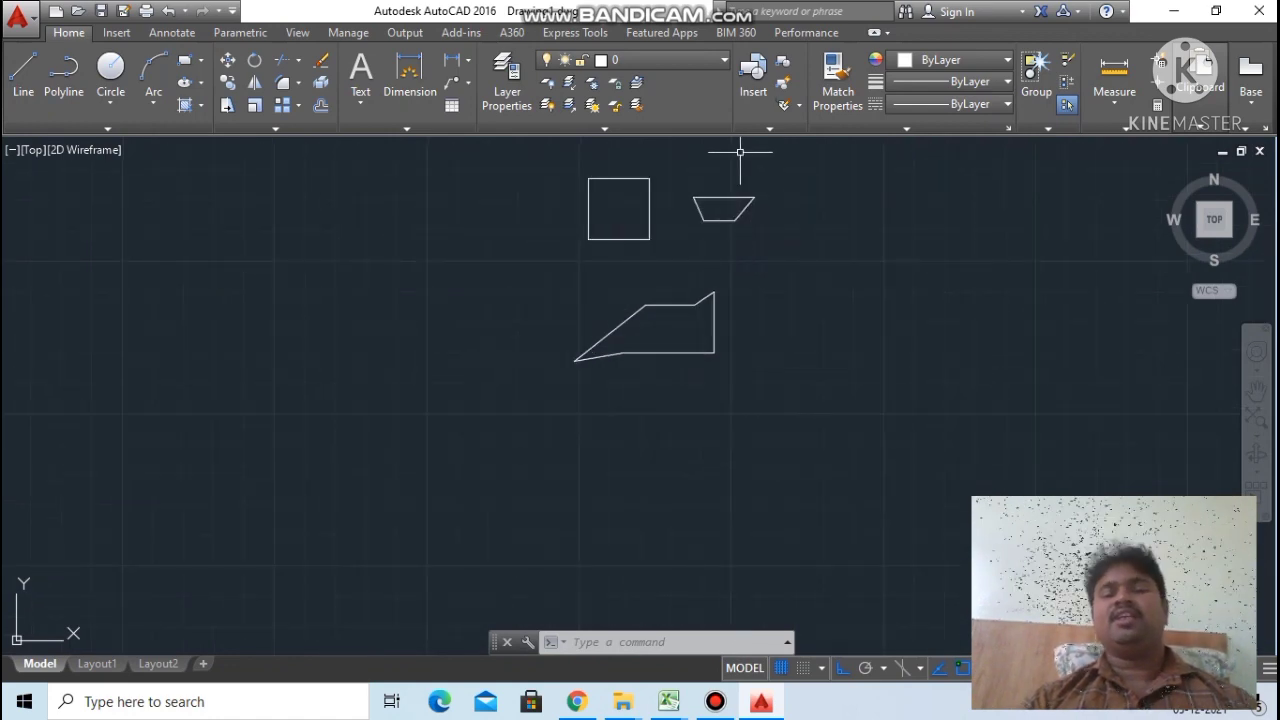
{"action": "scroll", "coordinate": [740, 155], "scroll_direction": "down", "scroll_amount": 3}
{"action": "scroll", "coordinate": [735, 160], "scroll_direction": "up", "scroll_amount": 3}
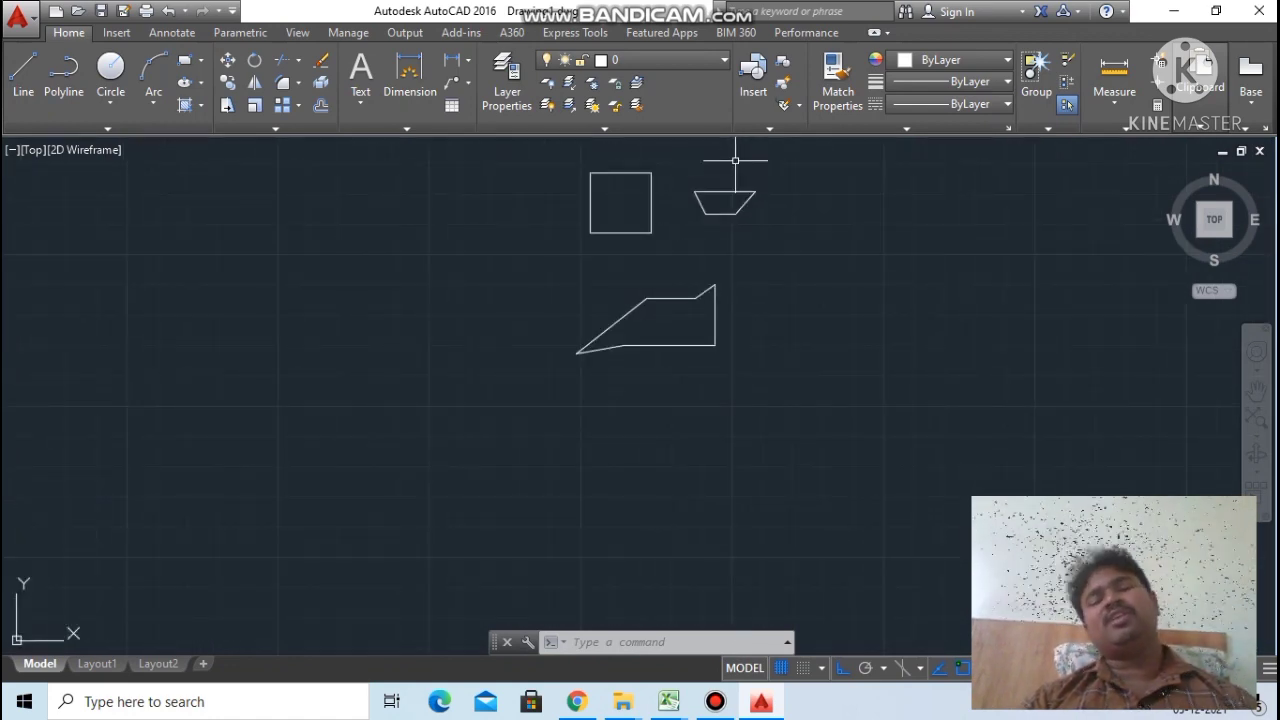
{"action": "scroll", "coordinate": [735, 160], "scroll_direction": "up", "scroll_amount": 2}
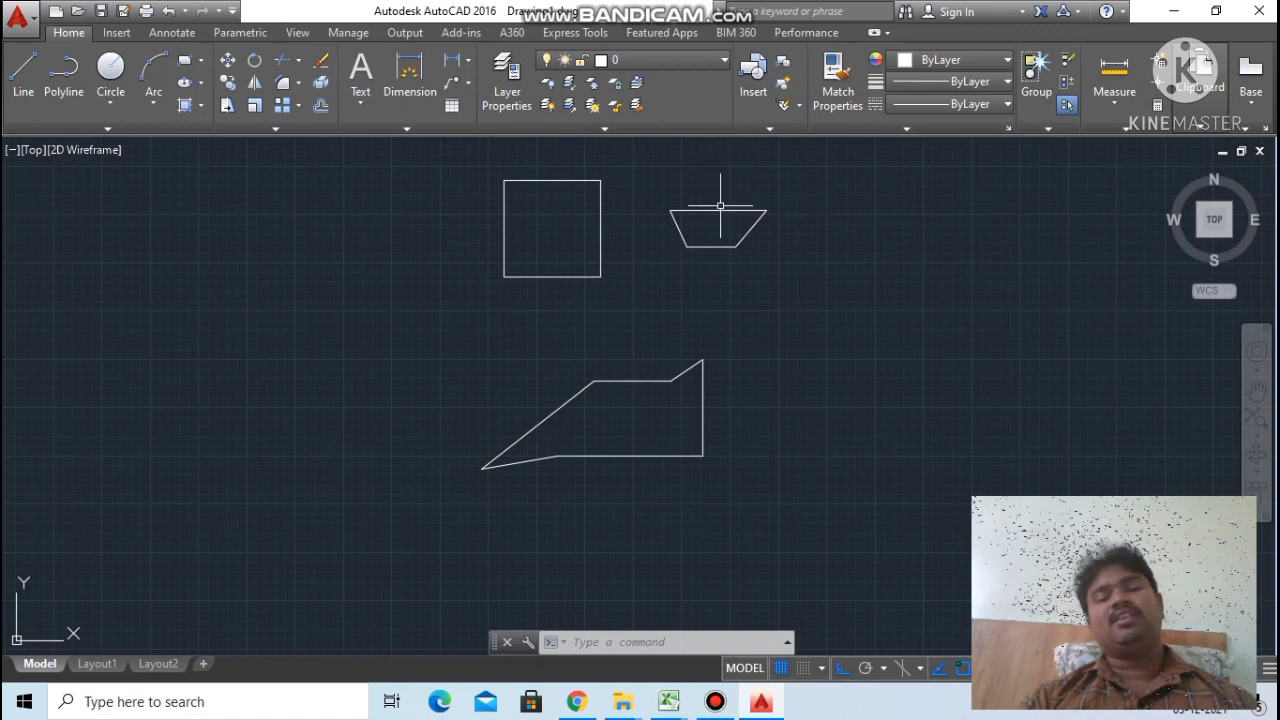
{"action": "scroll", "coordinate": [720, 207], "scroll_direction": "down", "scroll_amount": 6}
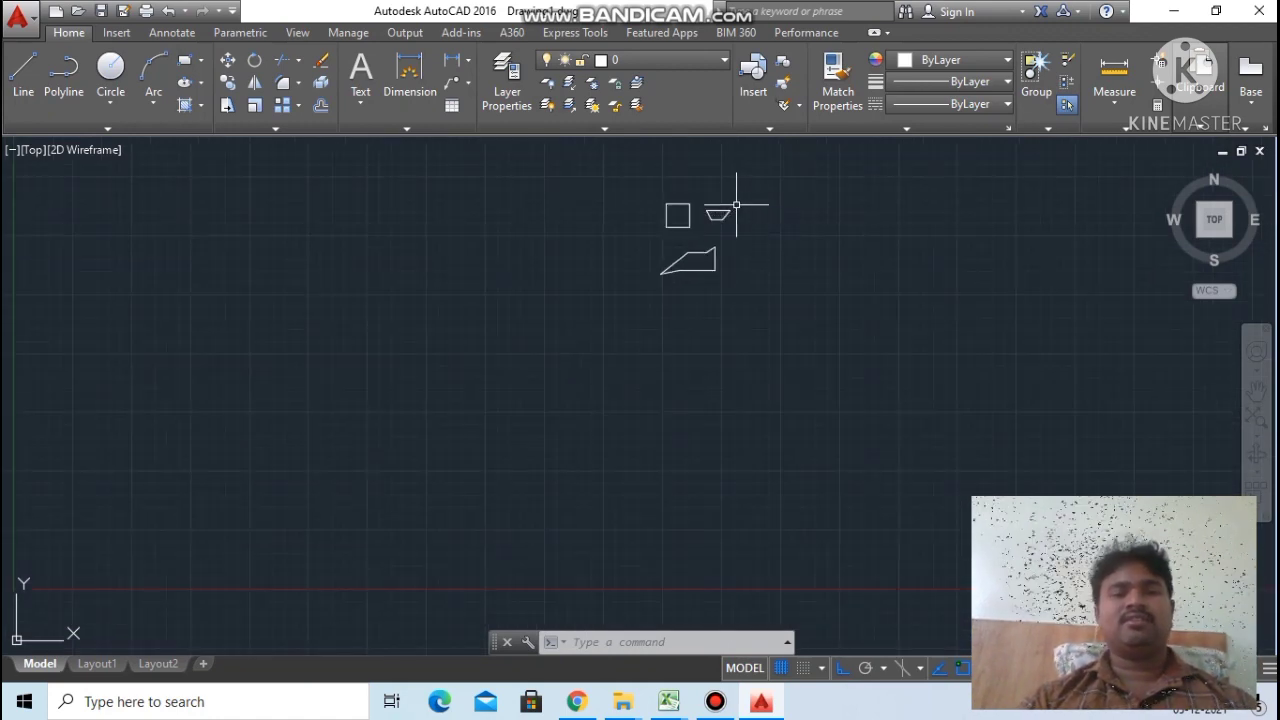
{"action": "scroll", "coordinate": [735, 205], "scroll_direction": "up", "scroll_amount": 6}
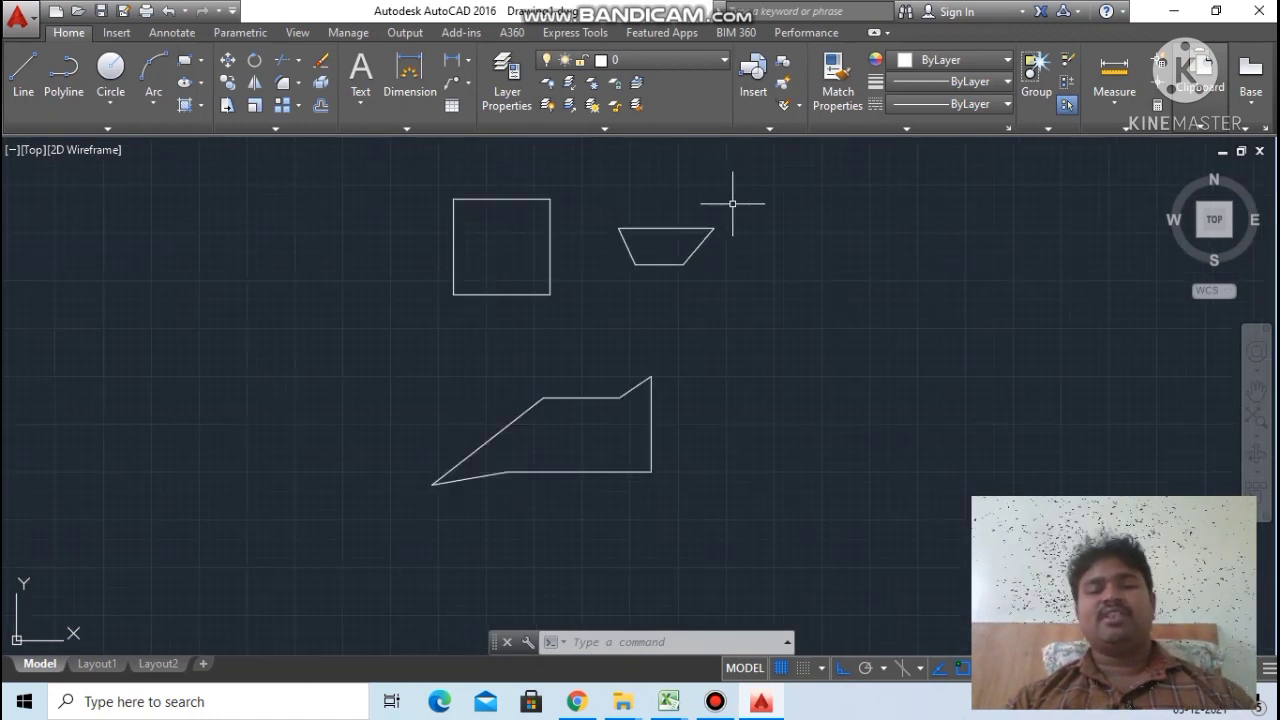
{"action": "left_click", "coordinate": [1172, 11]}
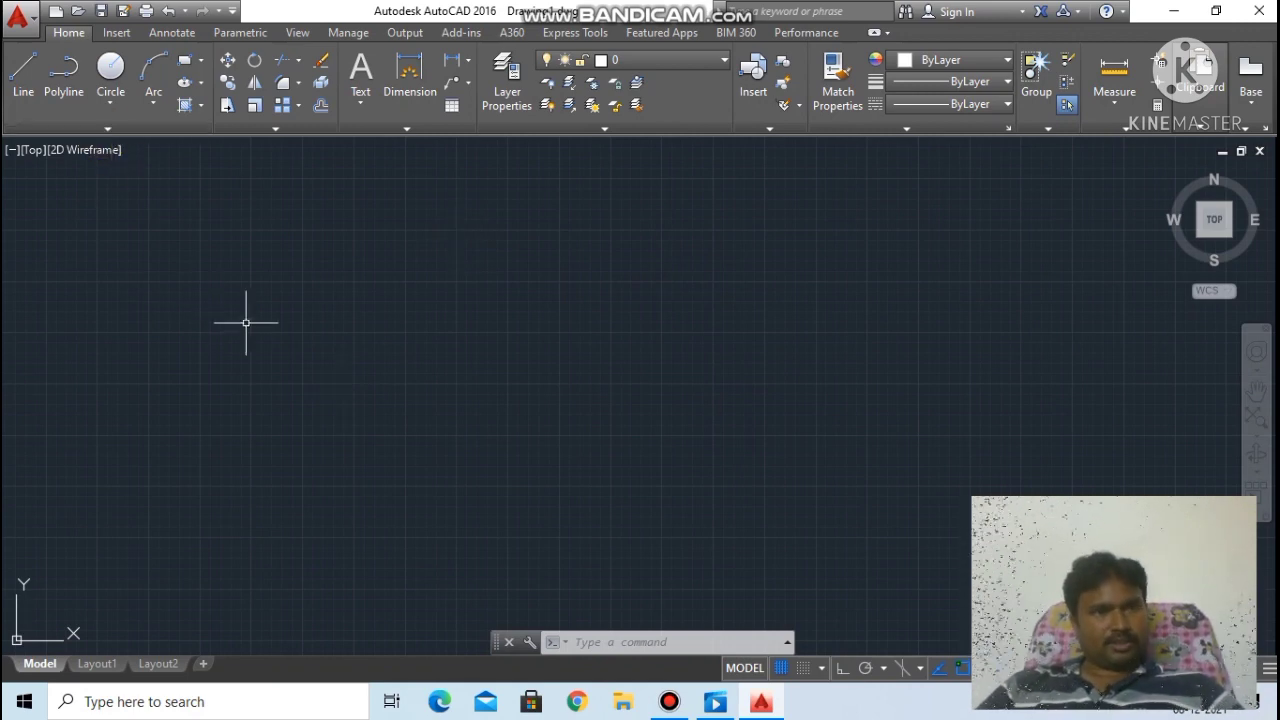
Step: Draw a freehand four-sided shape with the Line command, placing four corners and finishing the last side with the Close option
{"action": "left_click", "coordinate": [38, 80]}
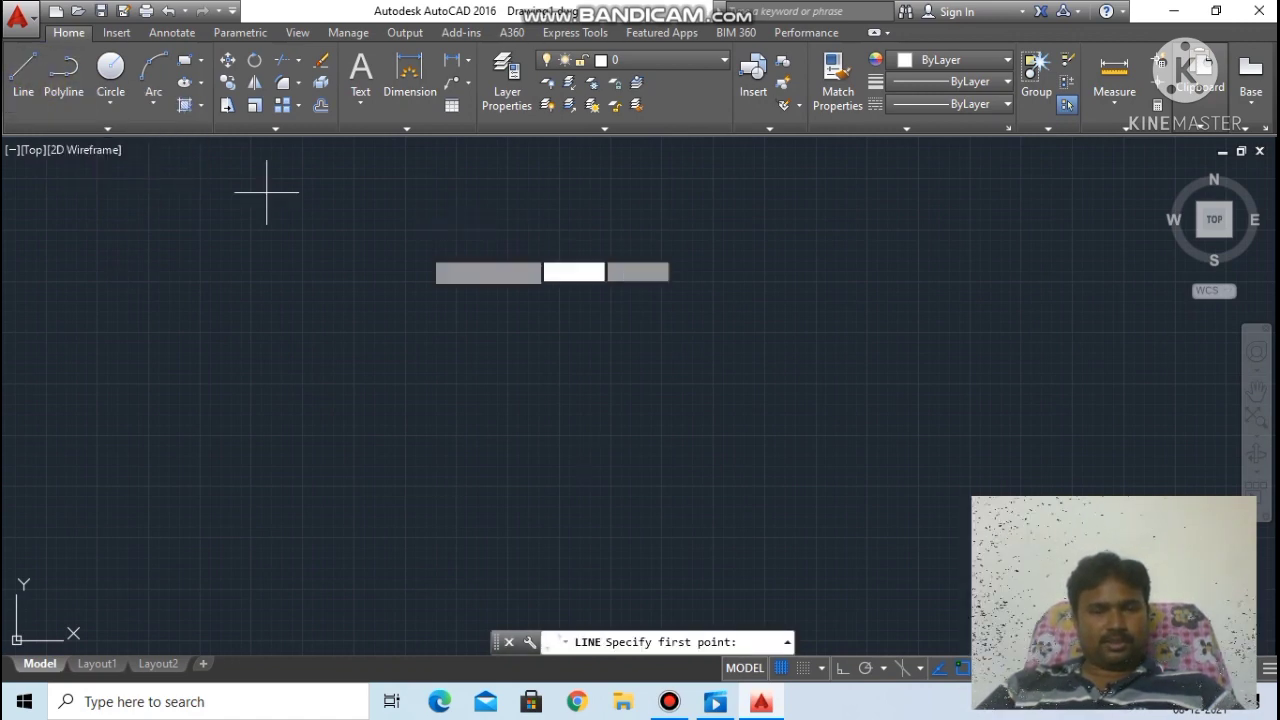
{"action": "left_click", "coordinate": [516, 417]}
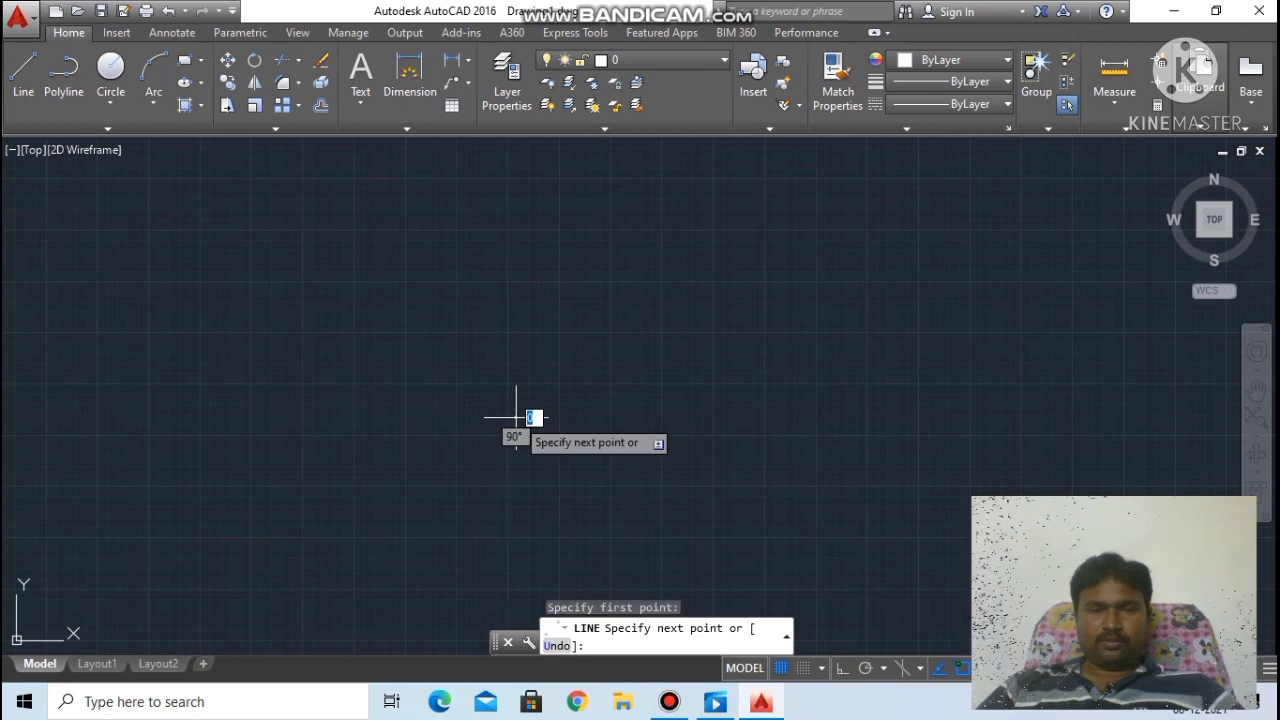
{"action": "left_click", "coordinate": [895, 390]}
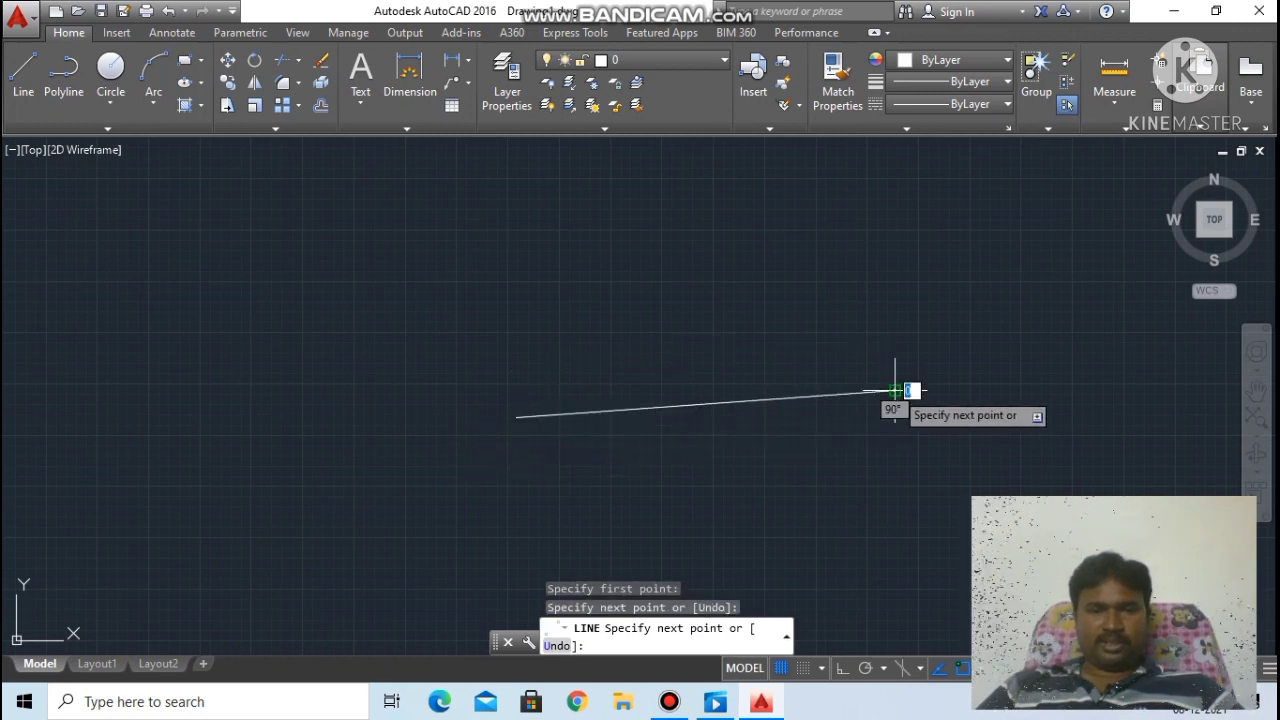
{"action": "left_click", "coordinate": [725, 207]}
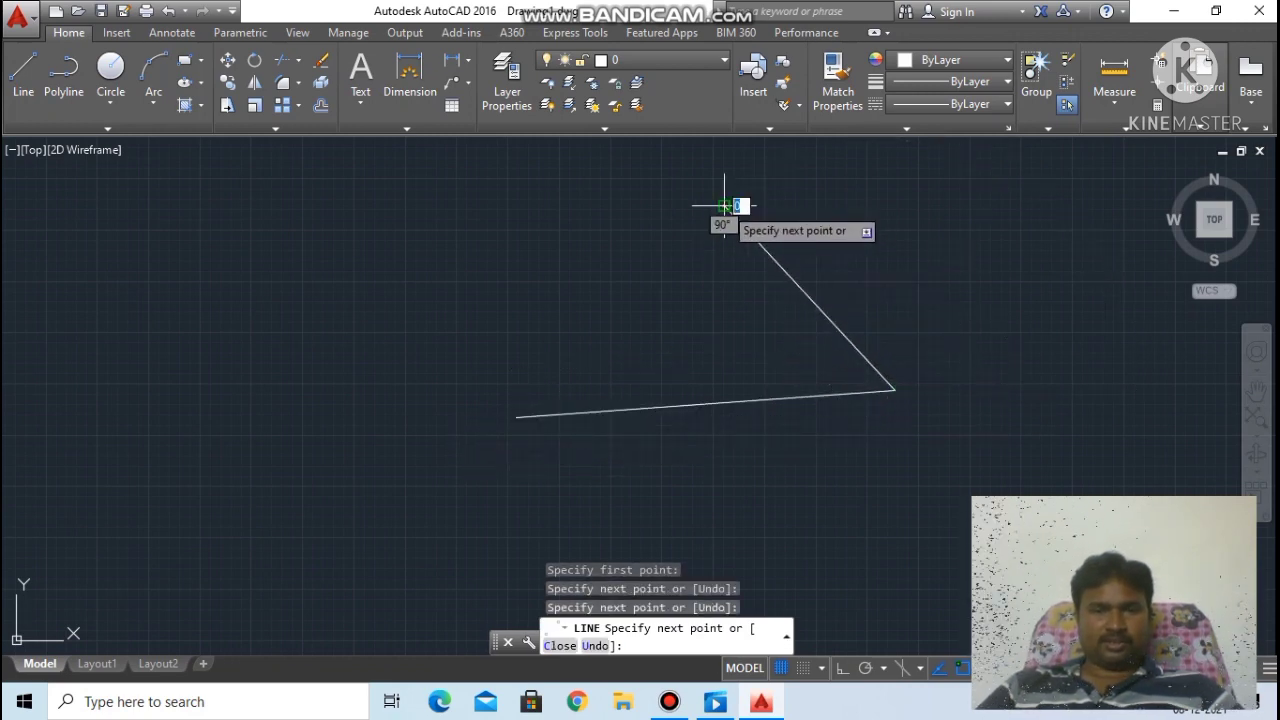
{"action": "left_click", "coordinate": [432, 251]}
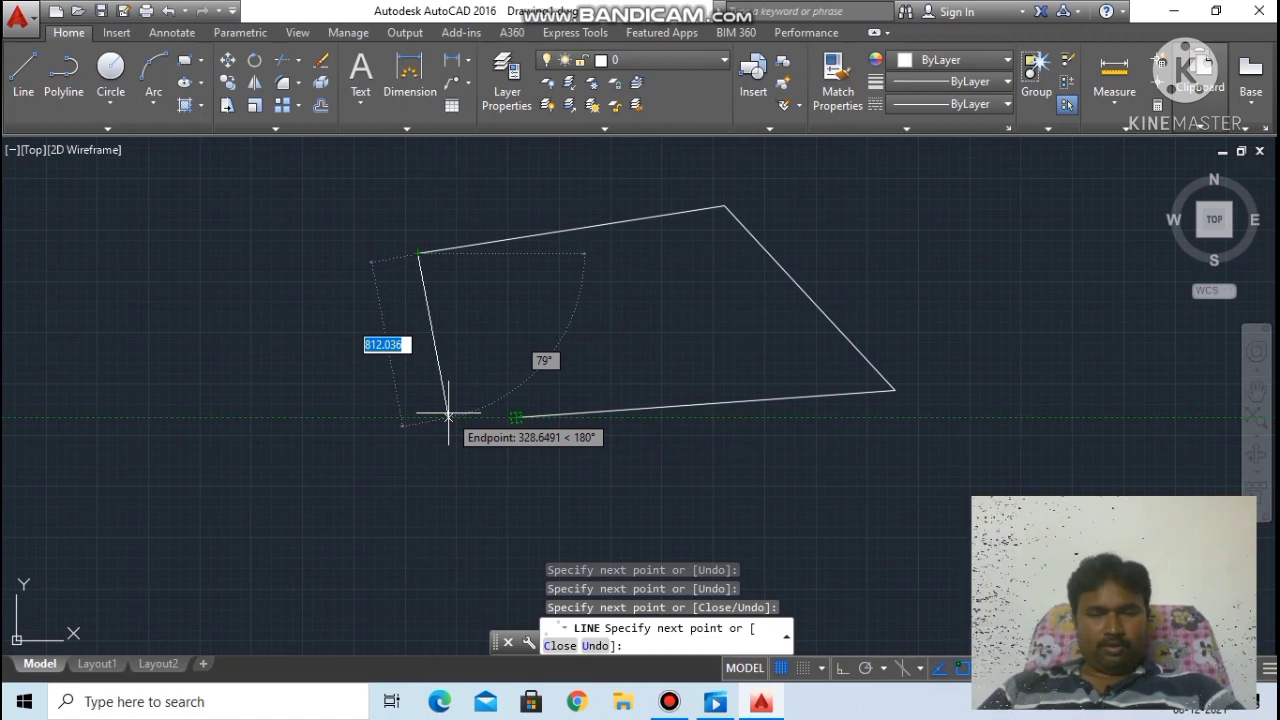
{"action": "type", "text": "c"}
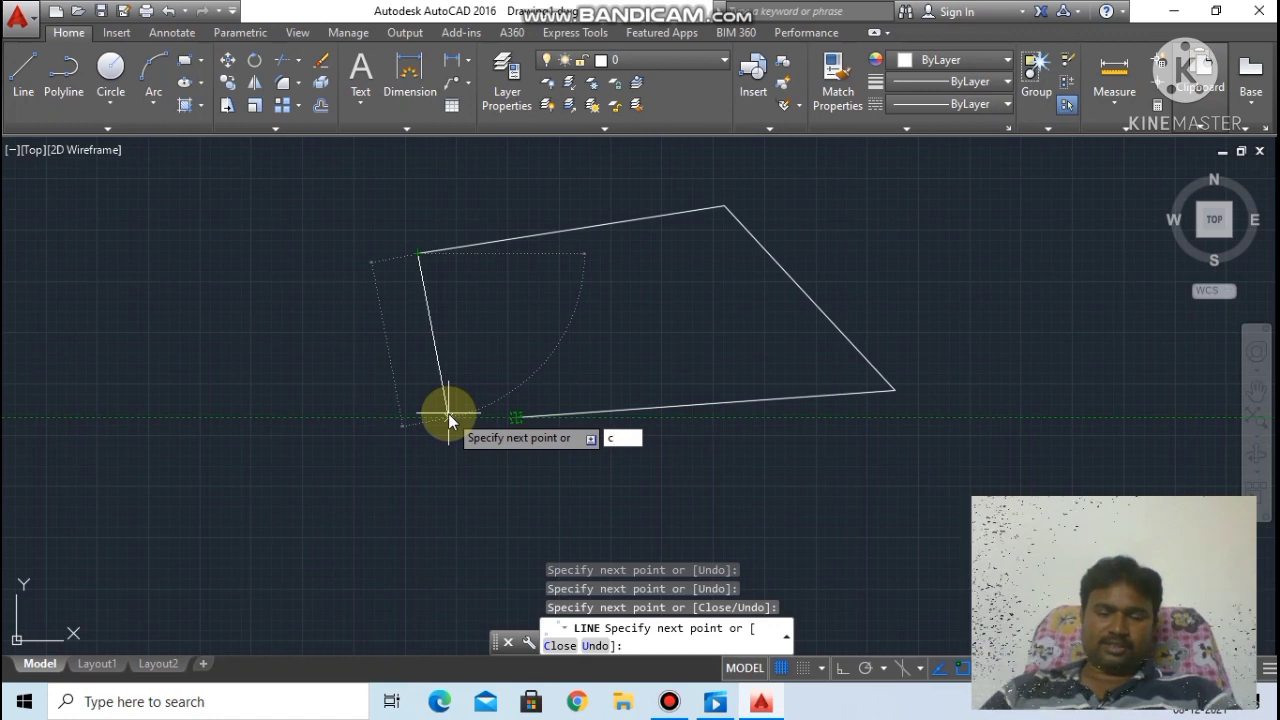
{"action": "key", "text": "Return"}
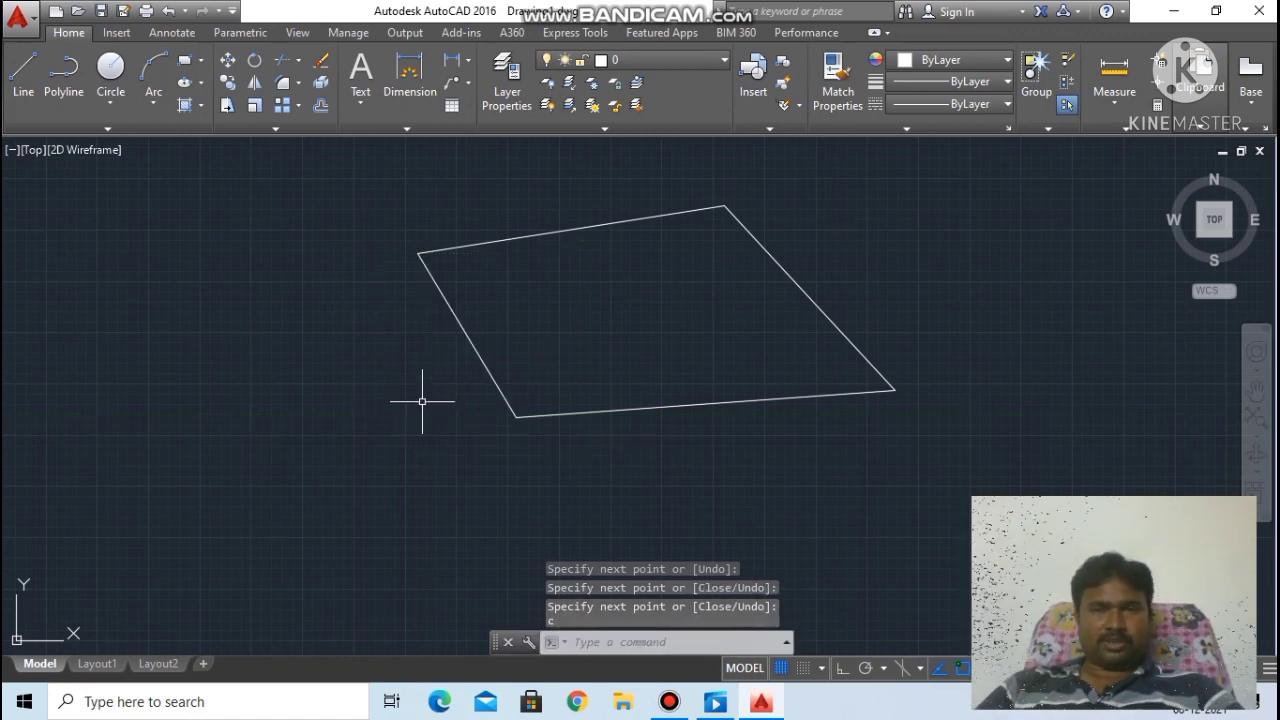
Step: Draw a second, larger freehand four-sided shape with a horizontal upper side to the right of the first, finishing it with the Close option
{"action": "scroll", "coordinate": [449, 400], "scroll_direction": "down", "scroll_amount": 3}
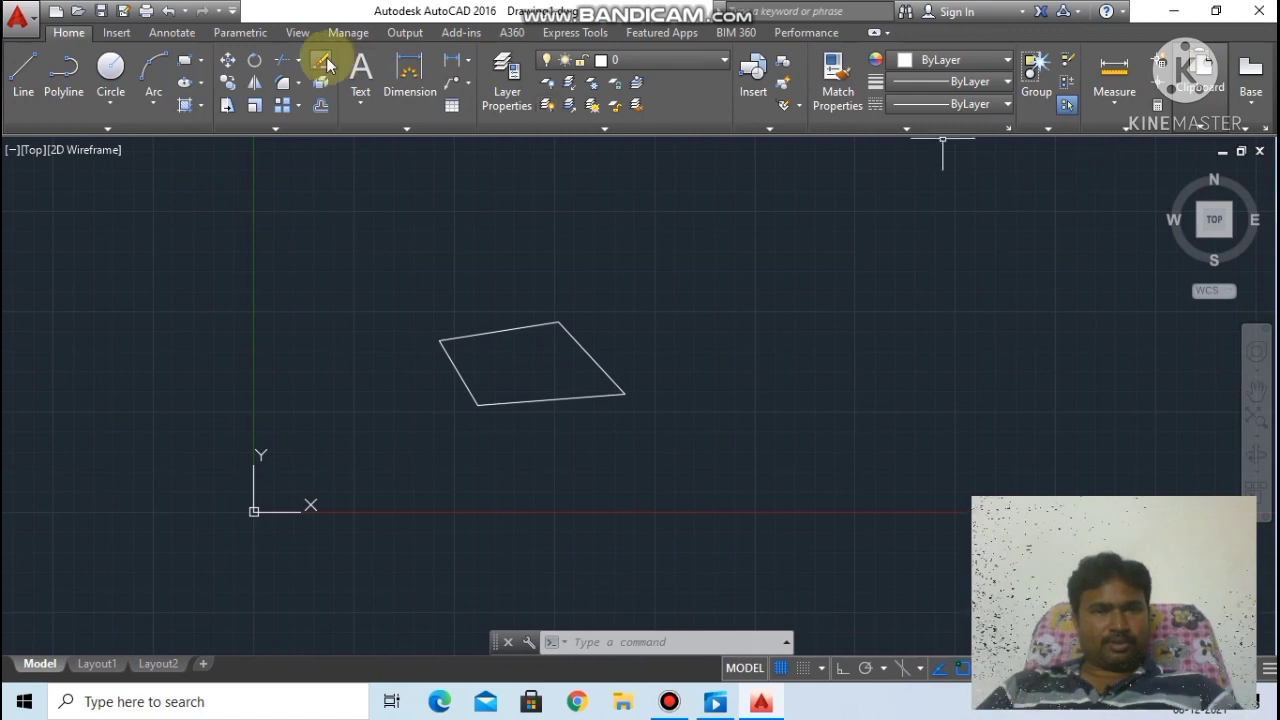
{"action": "left_click", "coordinate": [21, 79]}
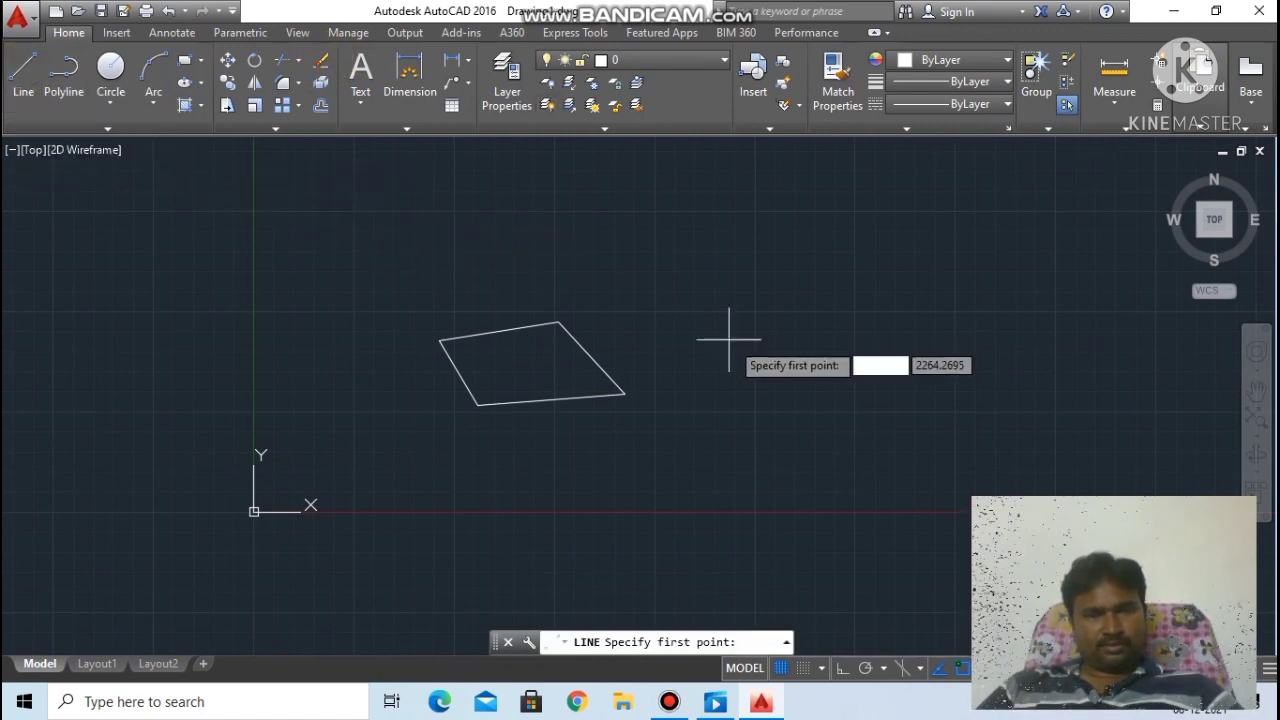
{"action": "left_click", "coordinate": [794, 386]}
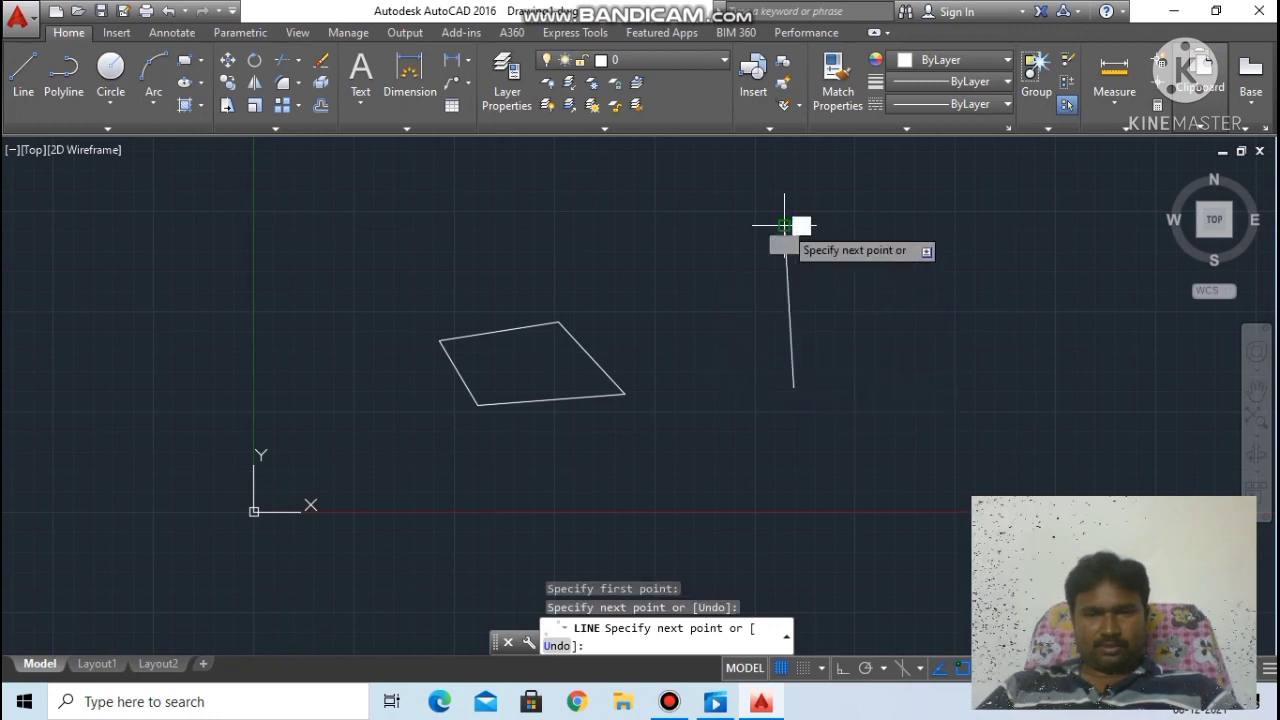
{"action": "left_click", "coordinate": [1021, 226]}
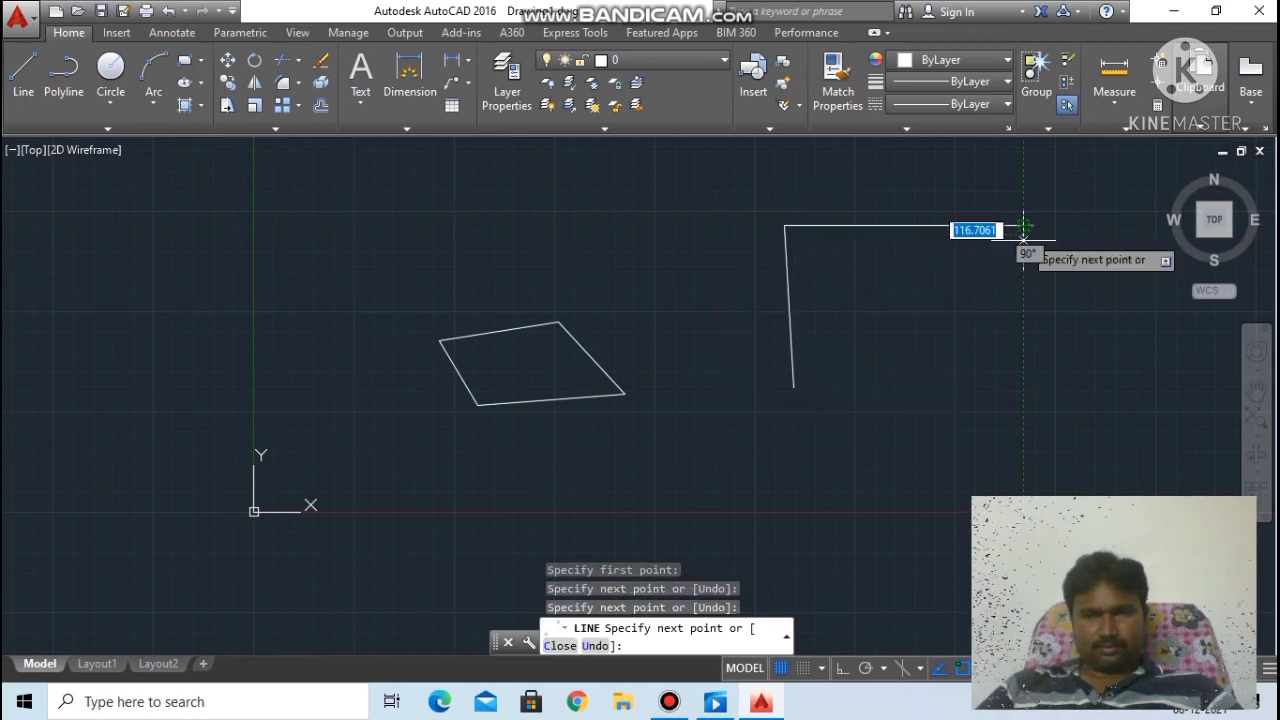
{"action": "left_click", "coordinate": [1008, 342]}
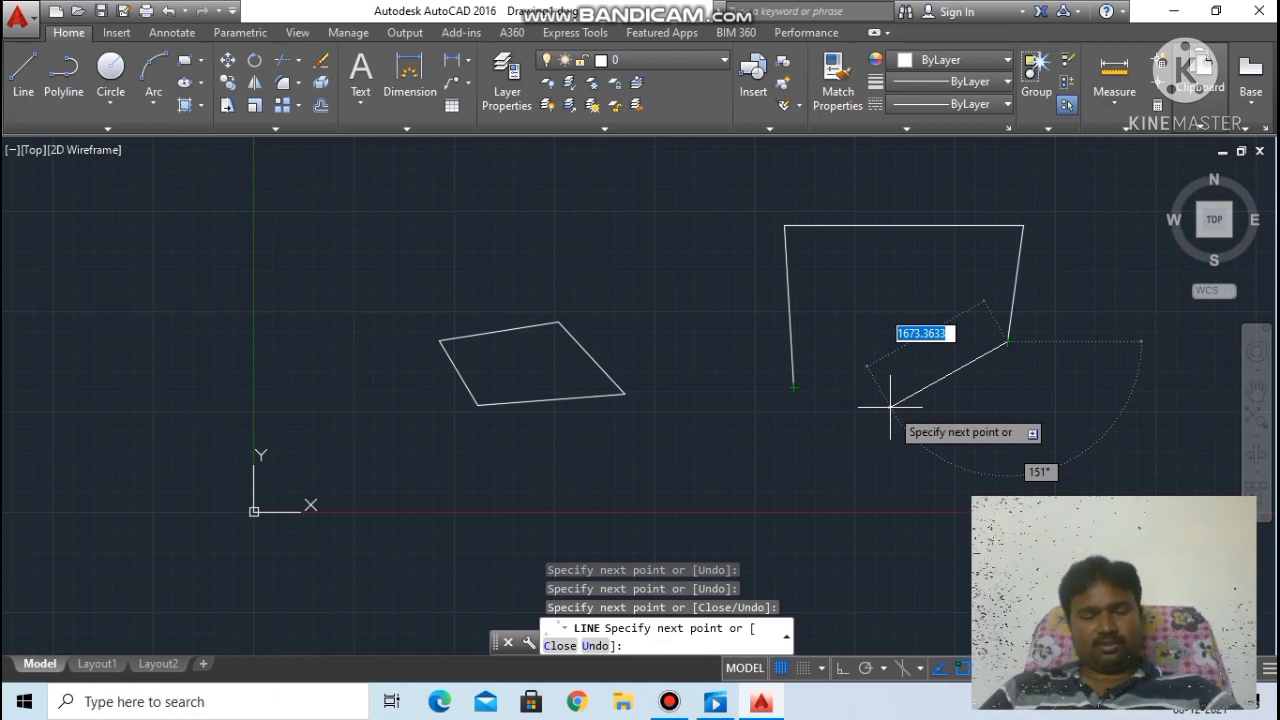
{"action": "type", "text": "c"}
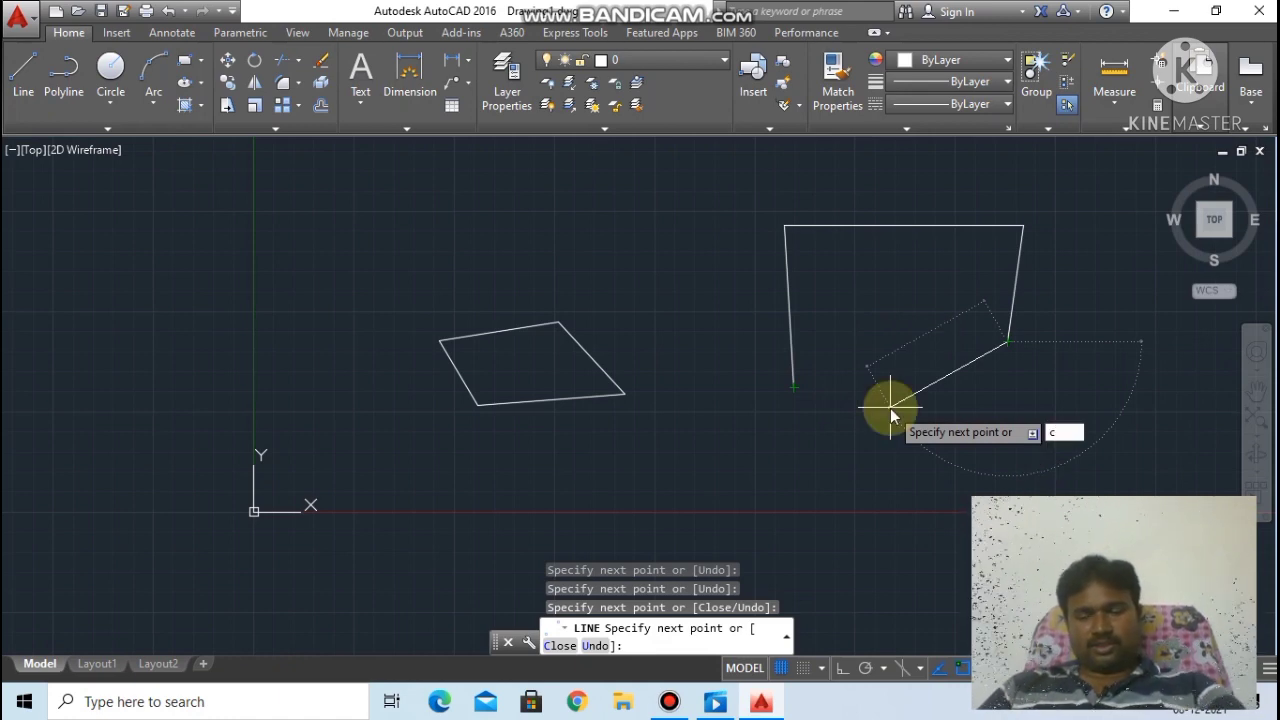
{"action": "key", "text": "Return"}
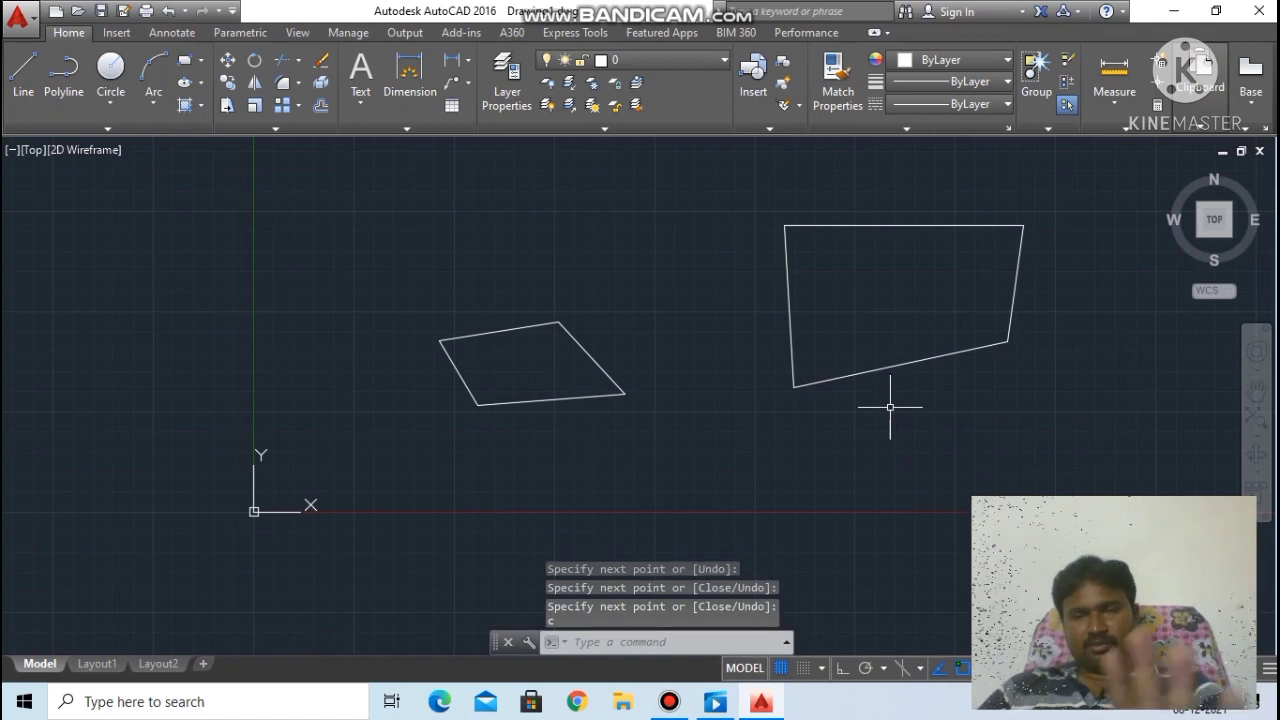
Step: Examine the two closed freehand four-sided shapes, both together and close up
{"action": "left_click", "coordinate": [1176, 14]}
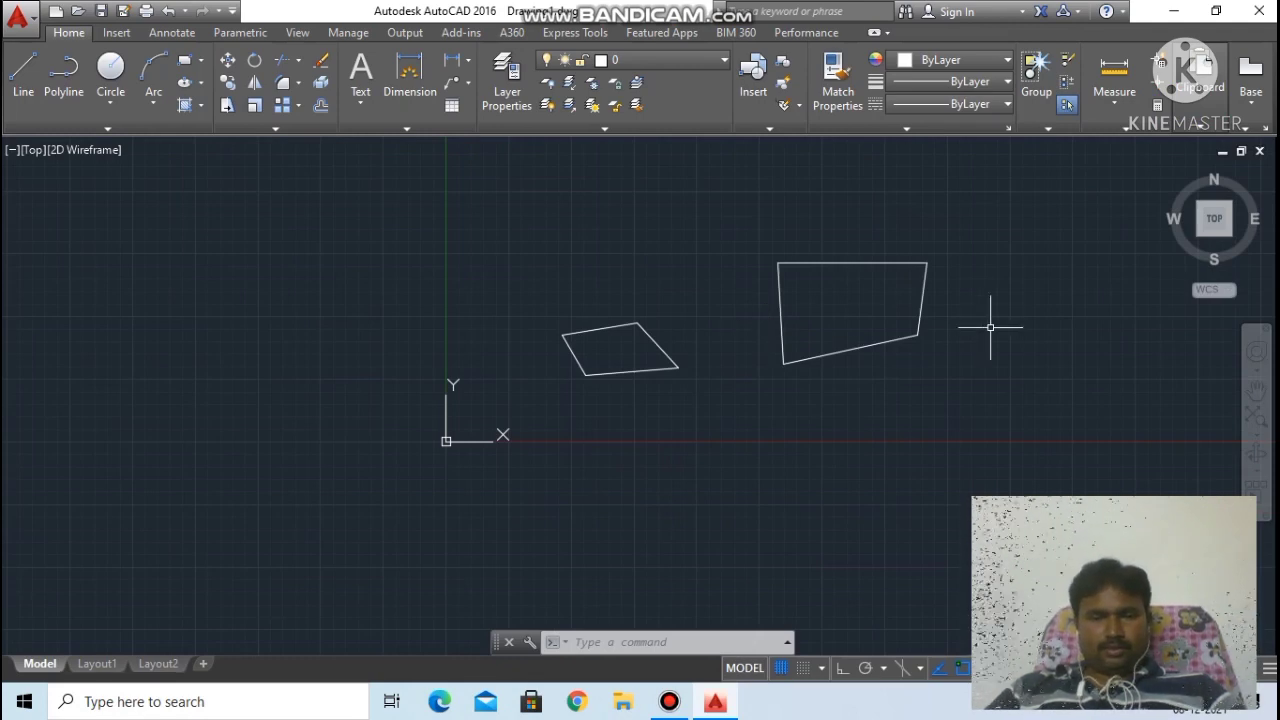
{"action": "scroll", "coordinate": [990, 327], "scroll_direction": "up", "scroll_amount": 2}
{"action": "scroll", "coordinate": [990, 327], "scroll_direction": "down", "scroll_amount": 4}
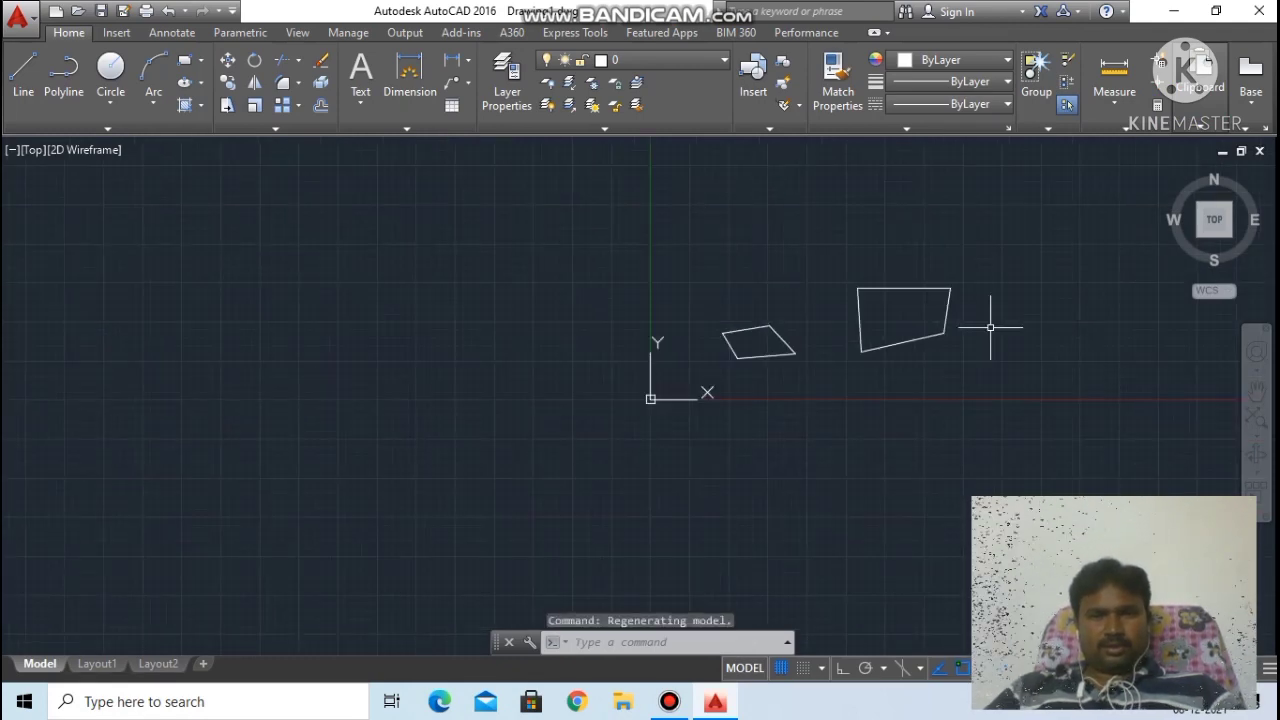
{"action": "scroll", "coordinate": [994, 277], "scroll_direction": "up", "scroll_amount": 4}
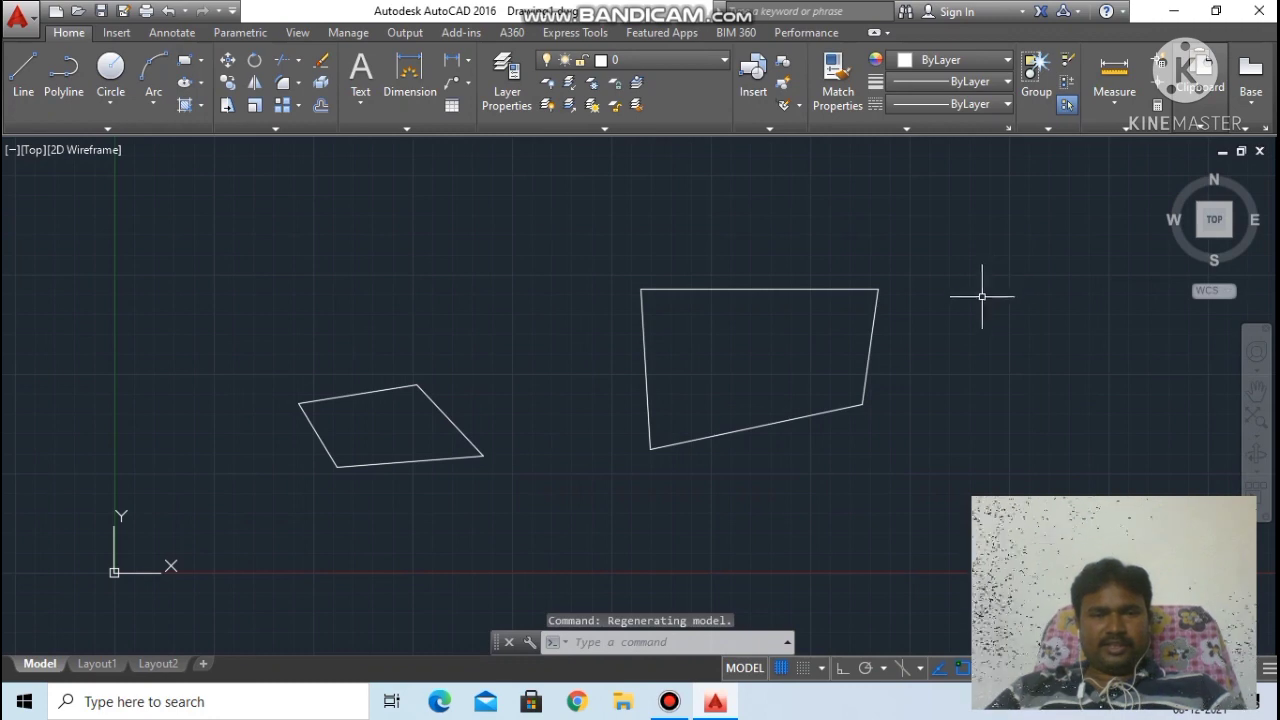
{"action": "scroll", "coordinate": [905, 323], "scroll_direction": "up", "scroll_amount": 2}
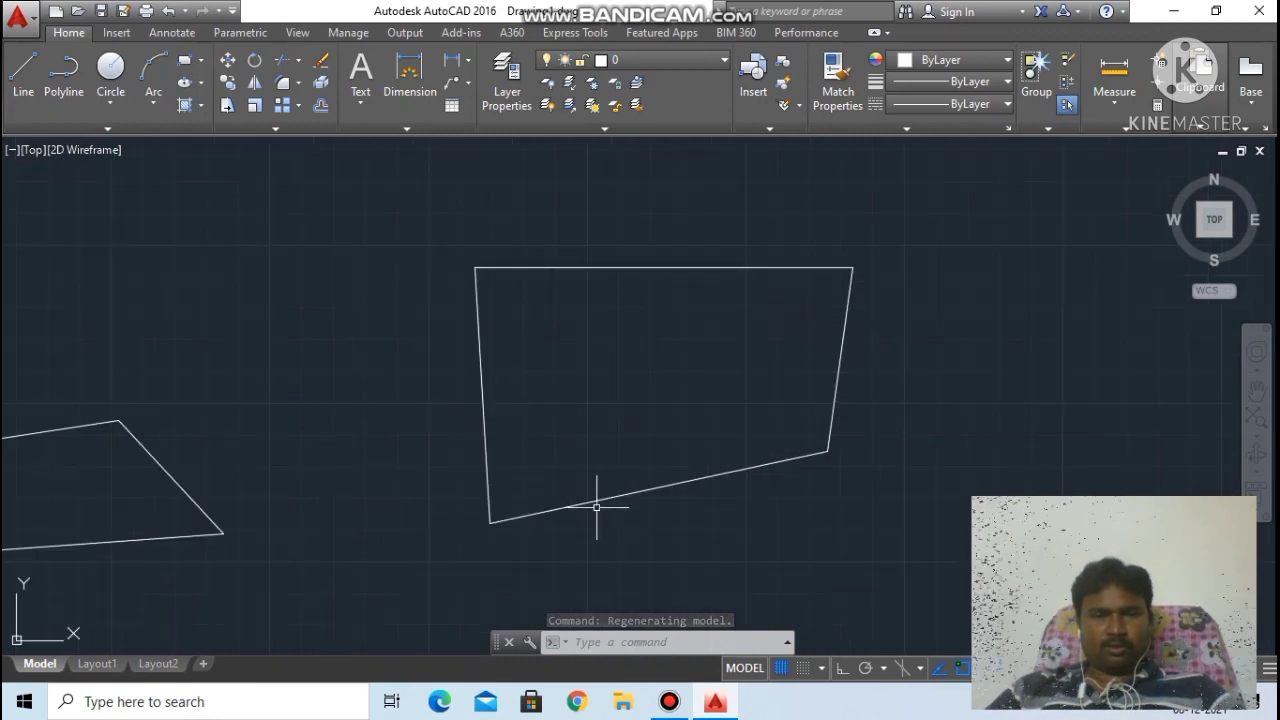
{"action": "scroll", "coordinate": [817, 371], "scroll_direction": "down", "scroll_amount": 4}
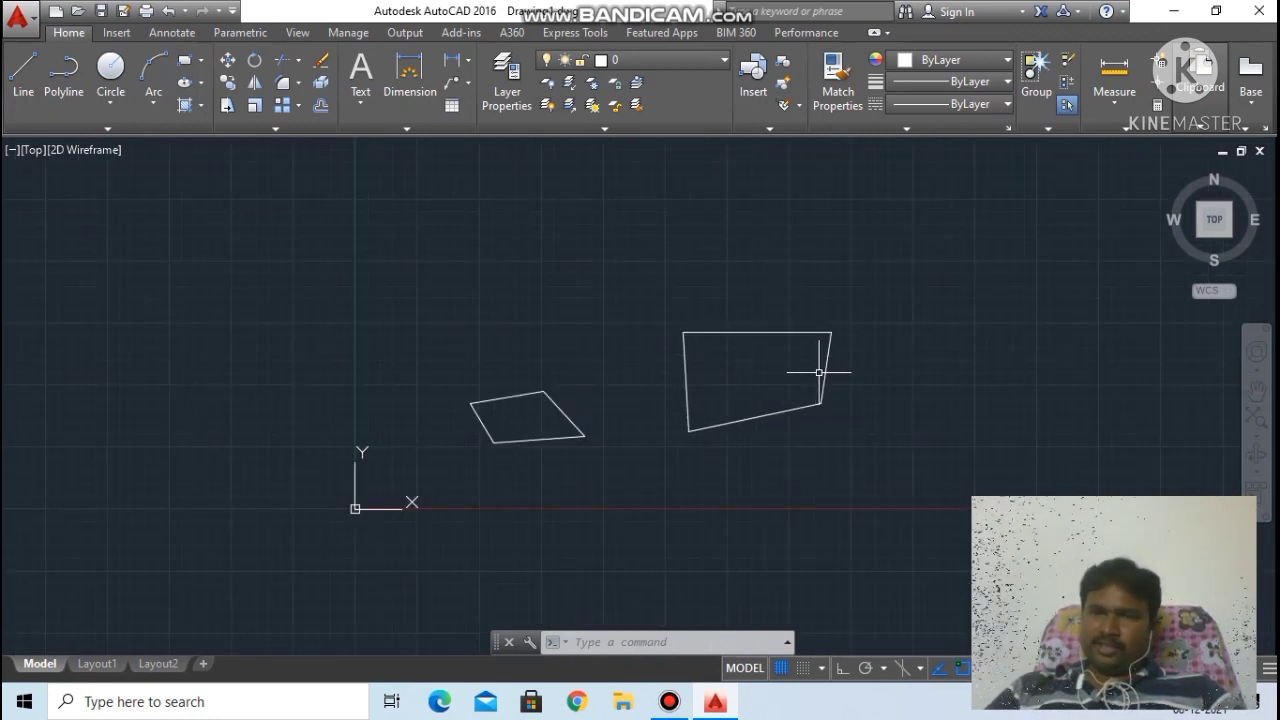
{"action": "scroll", "coordinate": [818, 372], "scroll_direction": "up", "scroll_amount": 2}
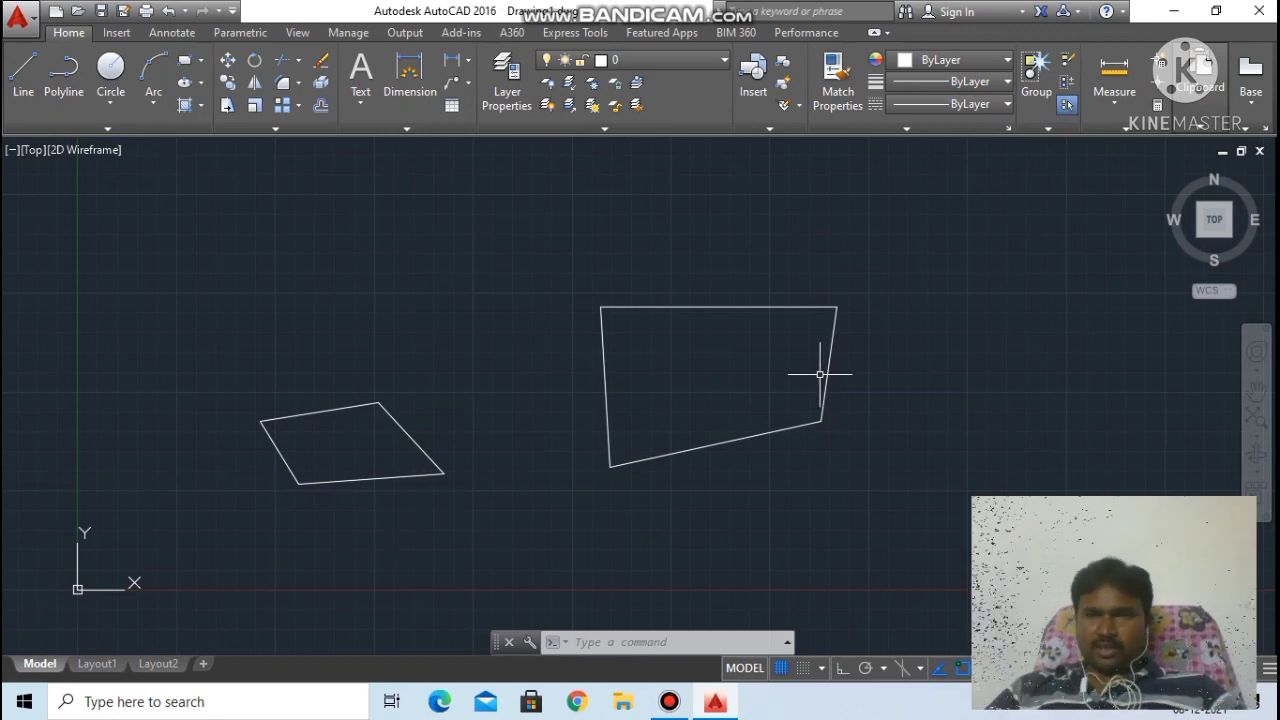
{"action": "scroll", "coordinate": [820, 374], "scroll_direction": "down", "scroll_amount": 2}
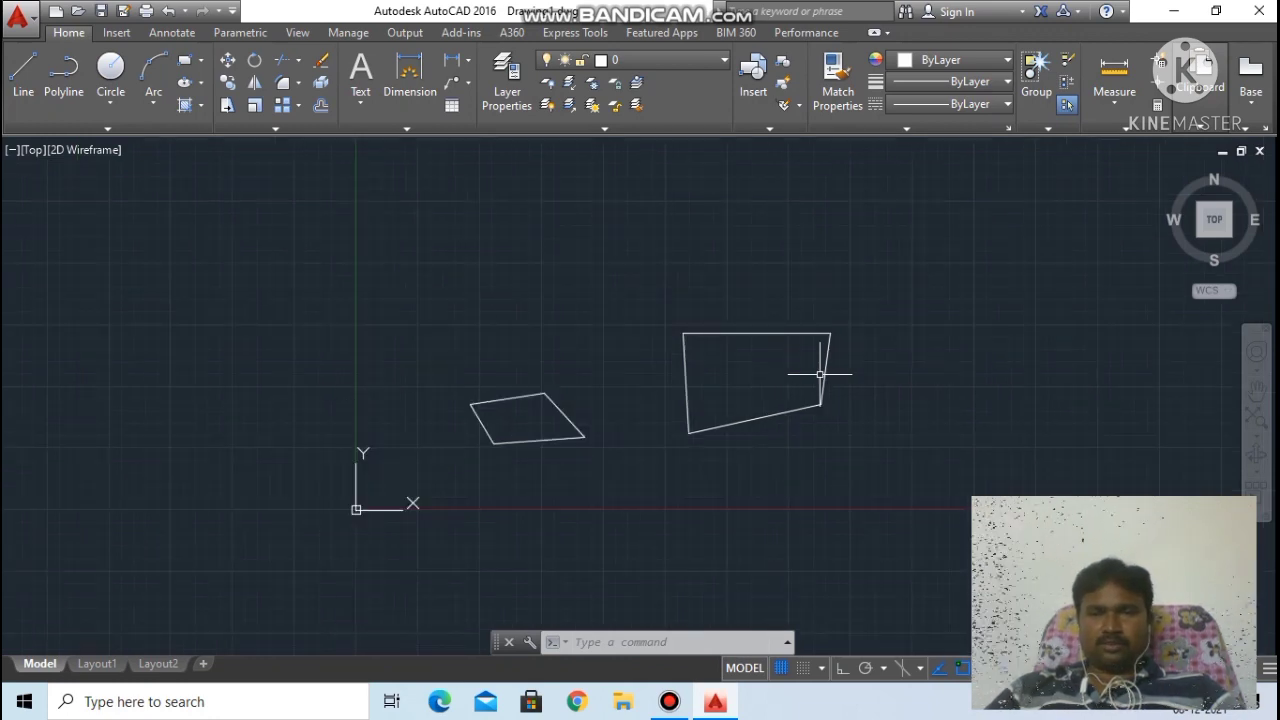
{"action": "scroll", "coordinate": [821, 370], "scroll_direction": "up", "scroll_amount": 2}
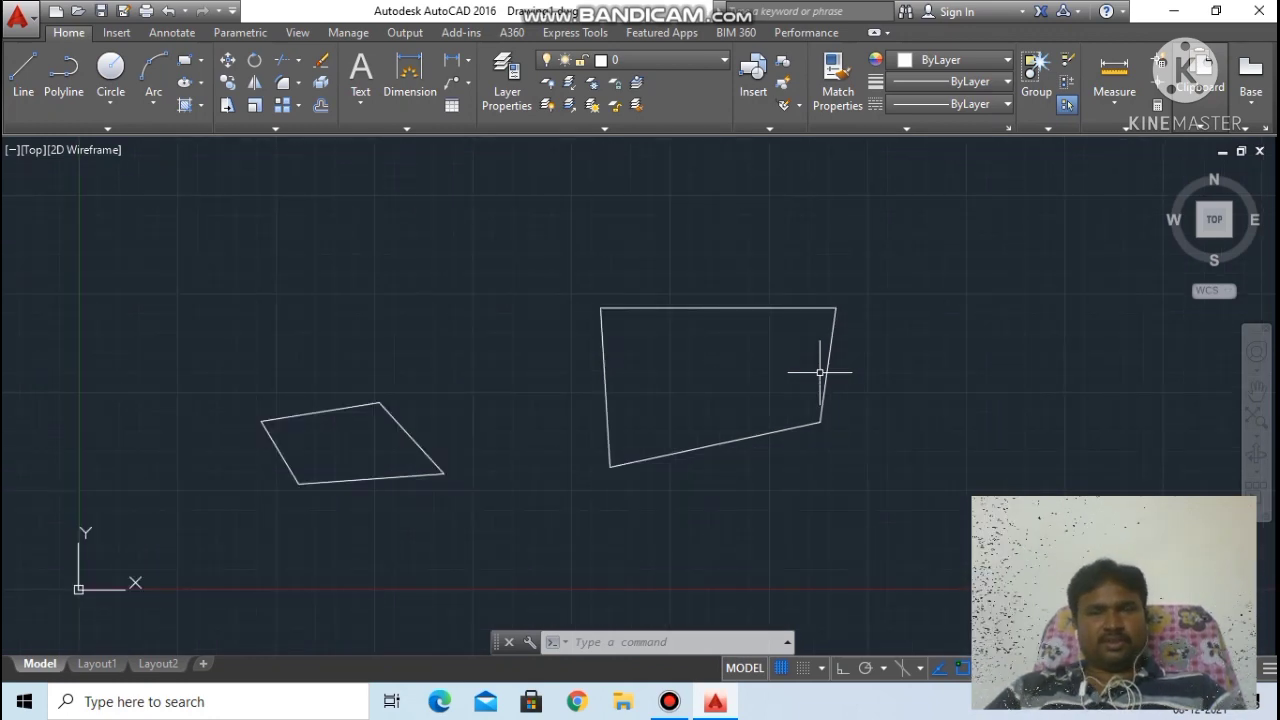
{"action": "scroll", "coordinate": [822, 368], "scroll_direction": "down", "scroll_amount": 4}
{"action": "scroll", "coordinate": [846, 370], "scroll_direction": "up", "scroll_amount": 4}
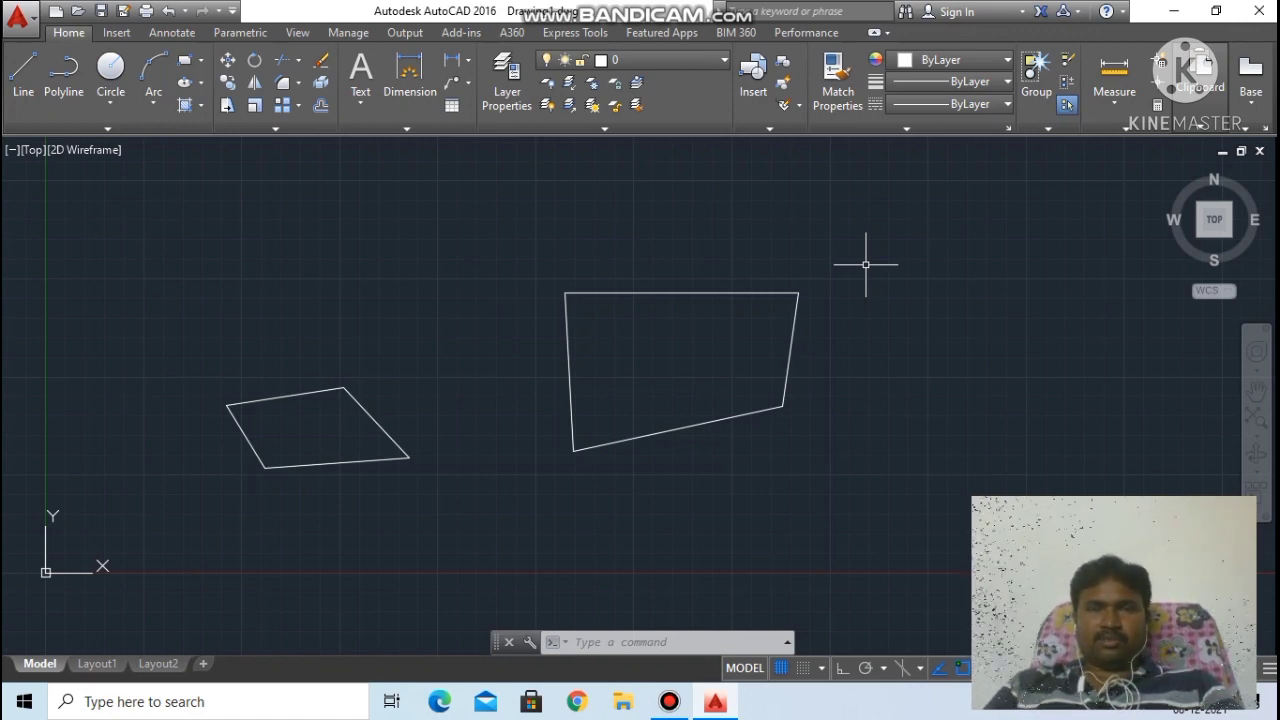
{"action": "scroll", "coordinate": [866, 265], "scroll_direction": "down", "scroll_amount": 1}
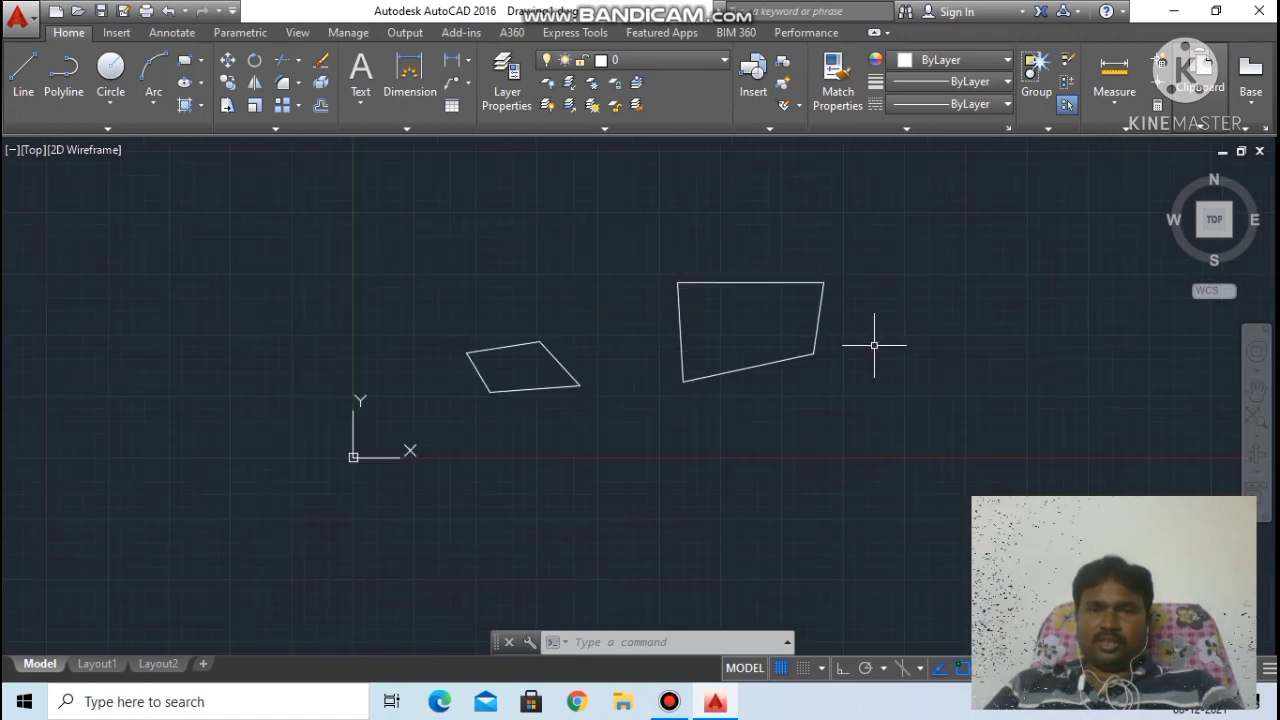
{"action": "scroll", "coordinate": [851, 363], "scroll_direction": "up", "scroll_amount": 1}
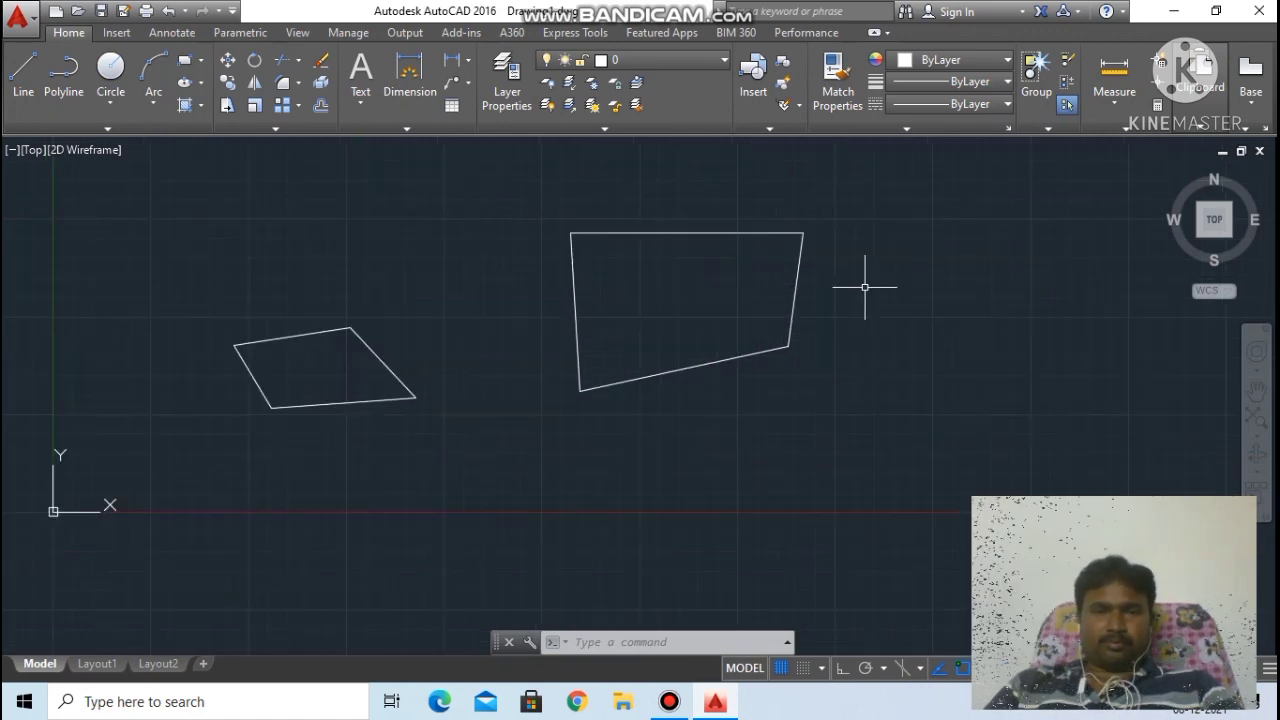
{"action": "scroll", "coordinate": [863, 286], "scroll_direction": "up", "scroll_amount": 1}
{"action": "scroll", "coordinate": [865, 287], "scroll_direction": "down", "scroll_amount": 2}
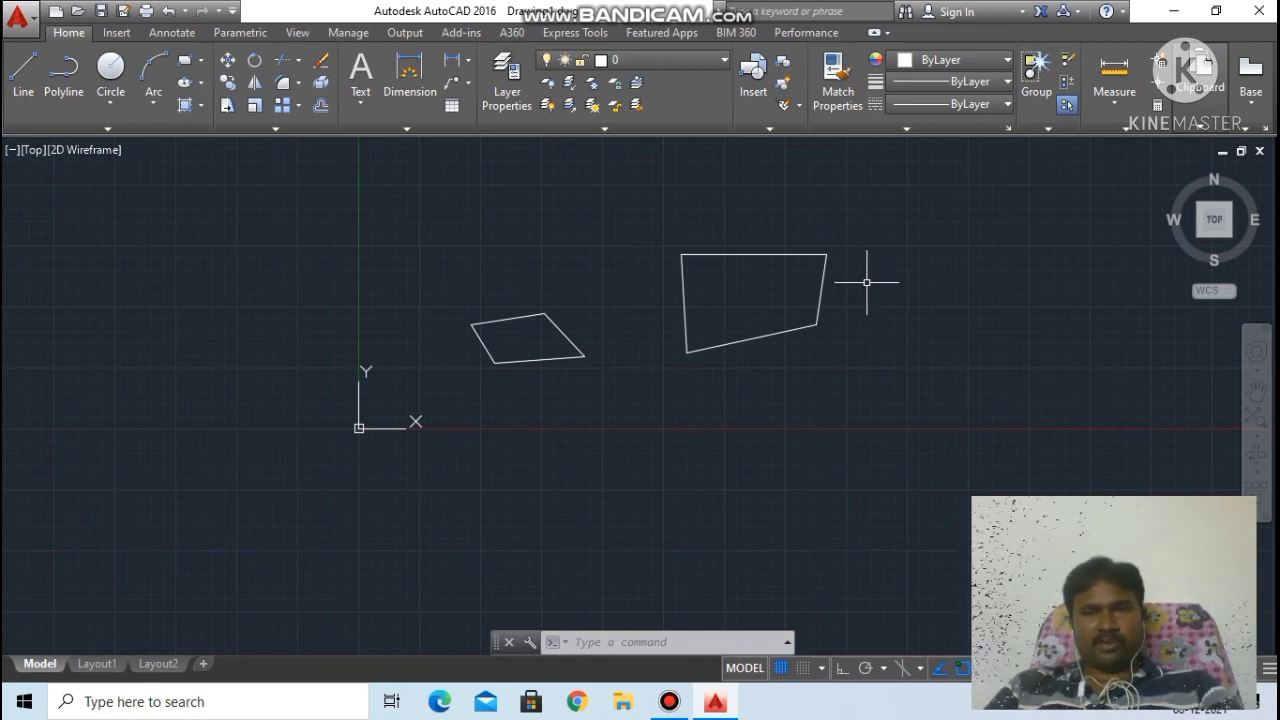
{"action": "scroll", "coordinate": [866, 252], "scroll_direction": "up", "scroll_amount": 1}
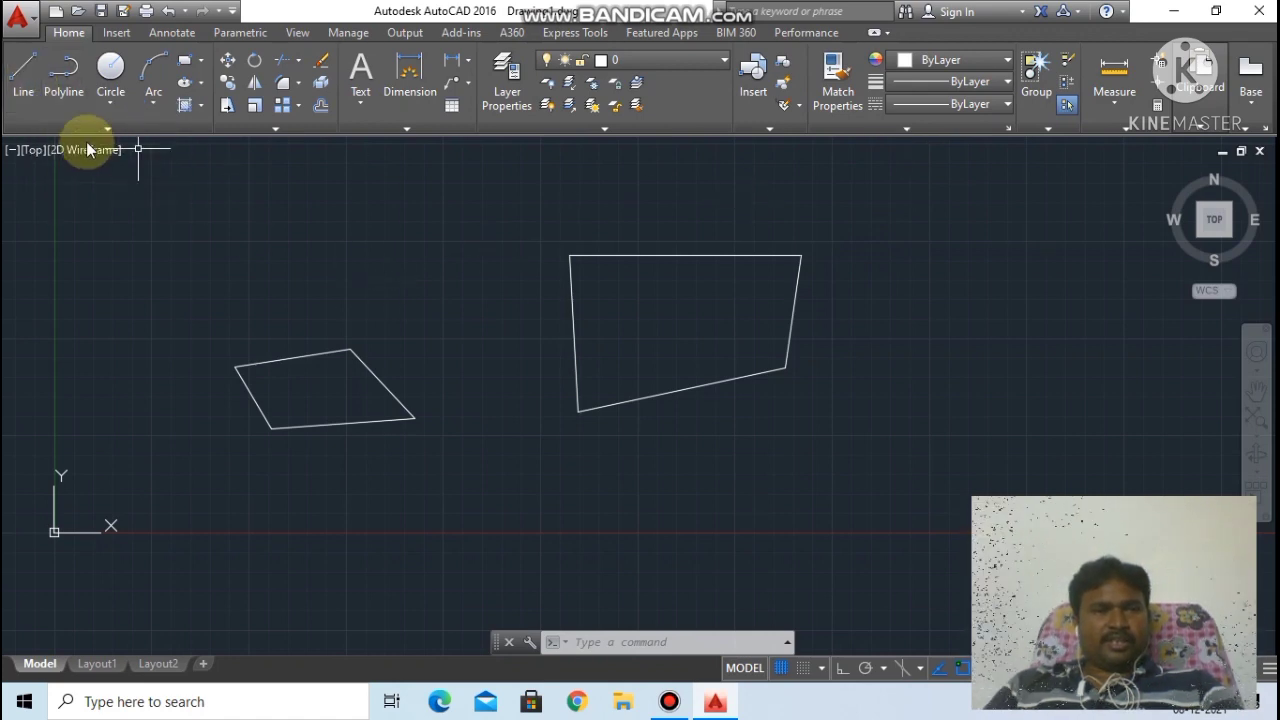
Step: Draw a freehand zigzag of five connected line segments to the right of the larger four-sided shape
{"action": "left_click", "coordinate": [32, 78]}
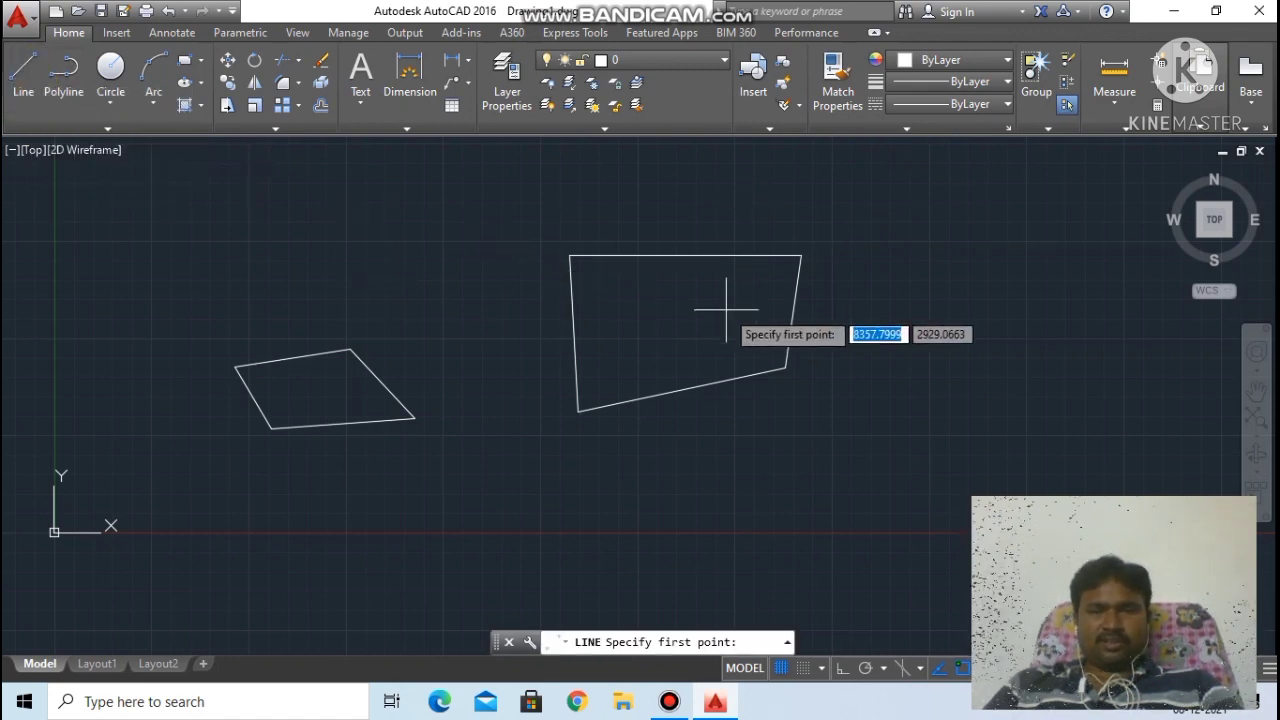
{"action": "left_click", "coordinate": [926, 373]}
{"action": "left_click", "coordinate": [1099, 300]}
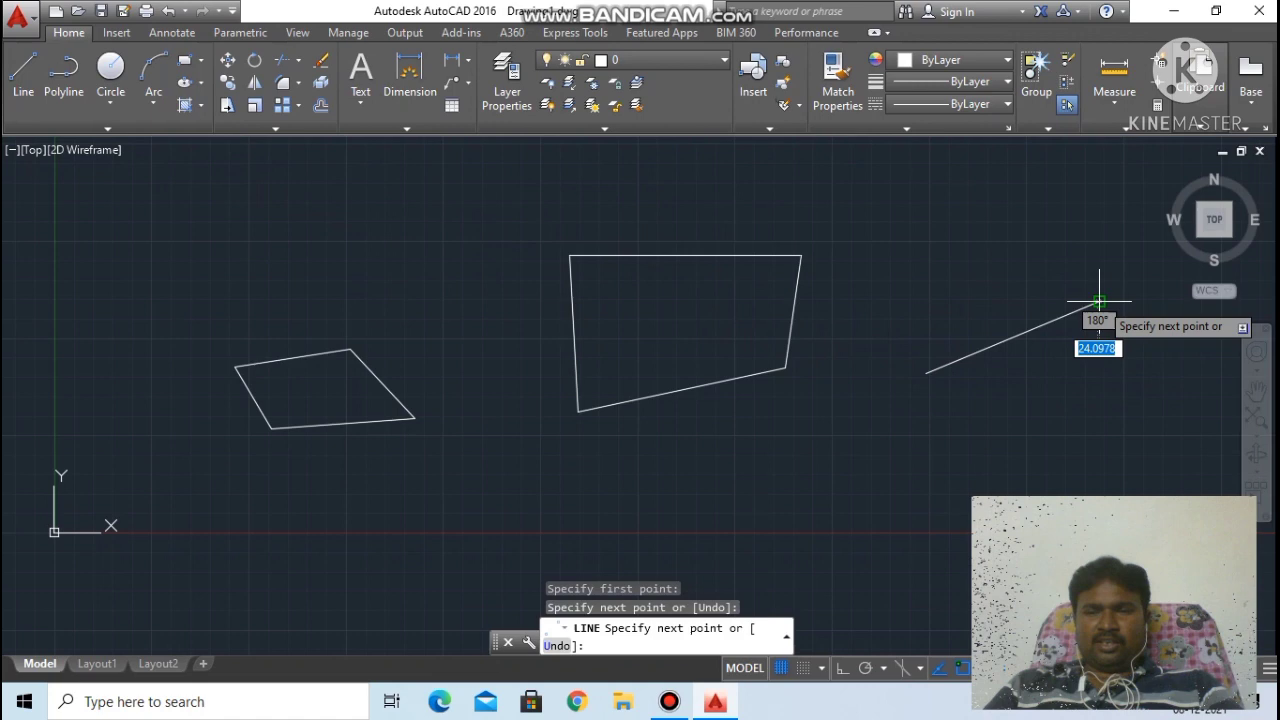
{"action": "left_click", "coordinate": [905, 207]}
{"action": "left_click", "coordinate": [840, 437]}
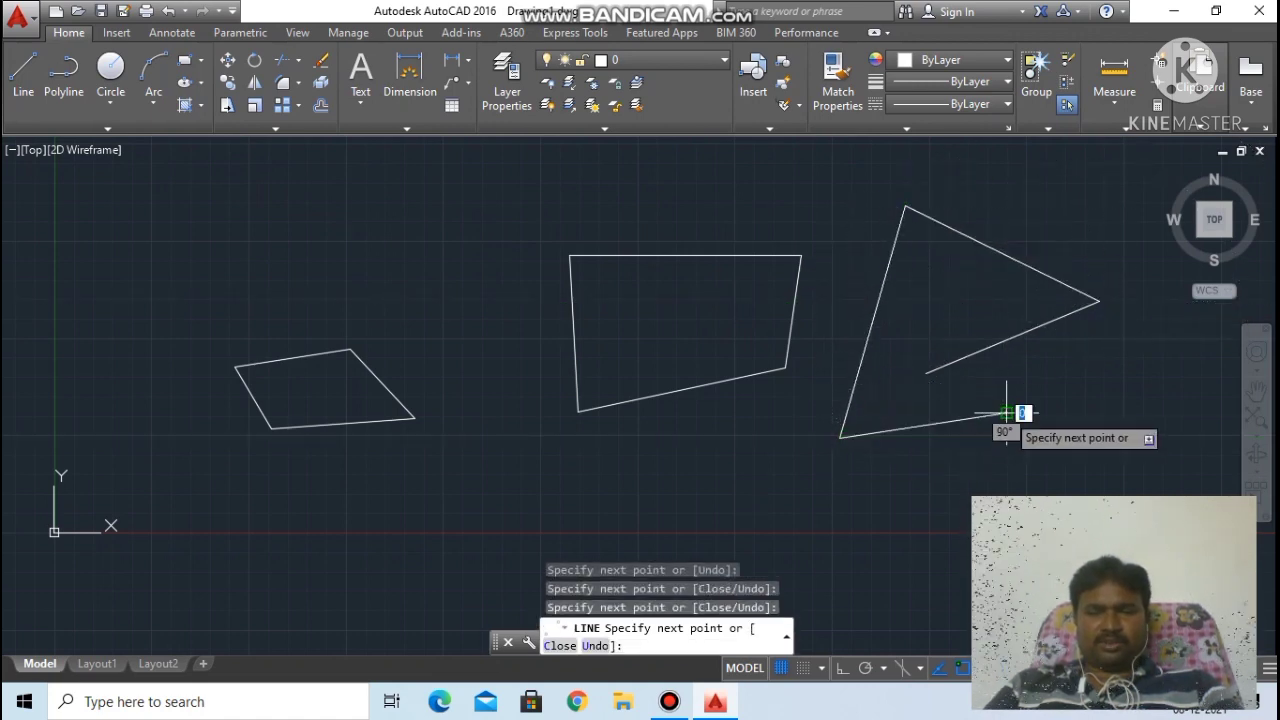
{"action": "left_click", "coordinate": [1006, 411]}
{"action": "left_click", "coordinate": [815, 240]}
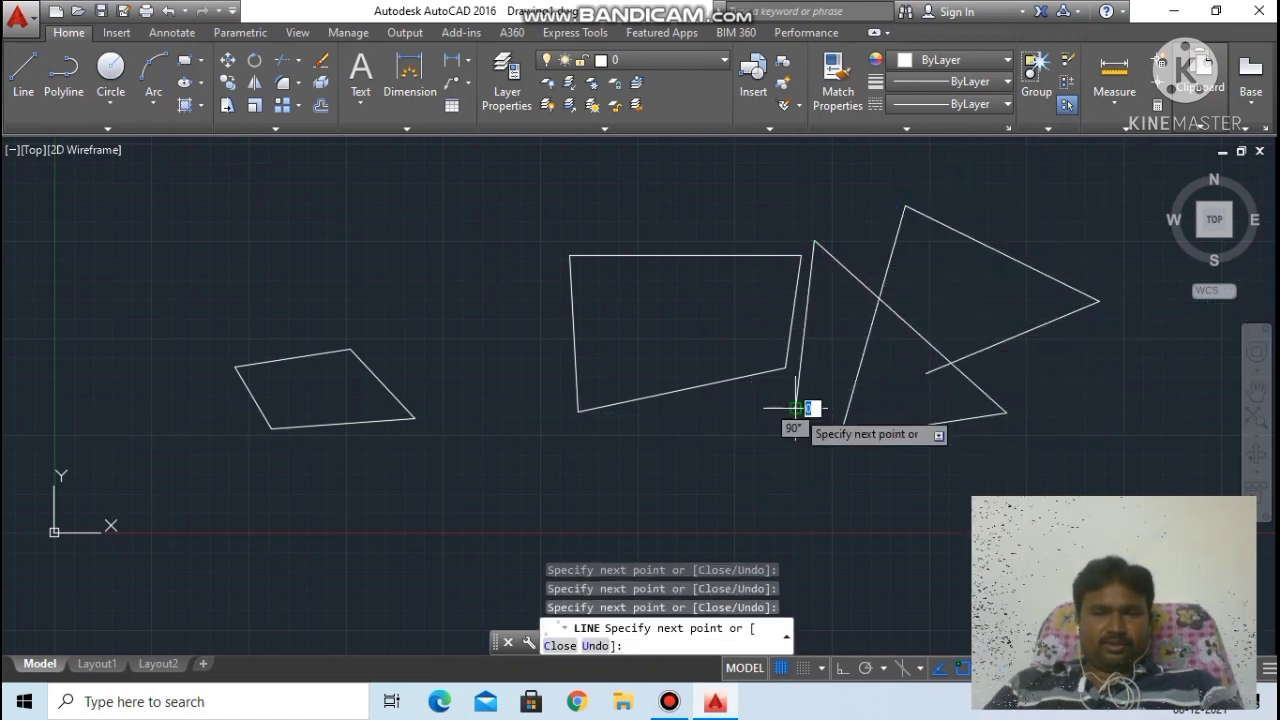
Step: Continue the line chain with five segments around the lower and left sides of the larger shape, ending above it with the chain open
{"action": "left_click", "coordinate": [796, 408]}
{"action": "left_click", "coordinate": [622, 454]}
{"action": "left_click", "coordinate": [513, 440]}
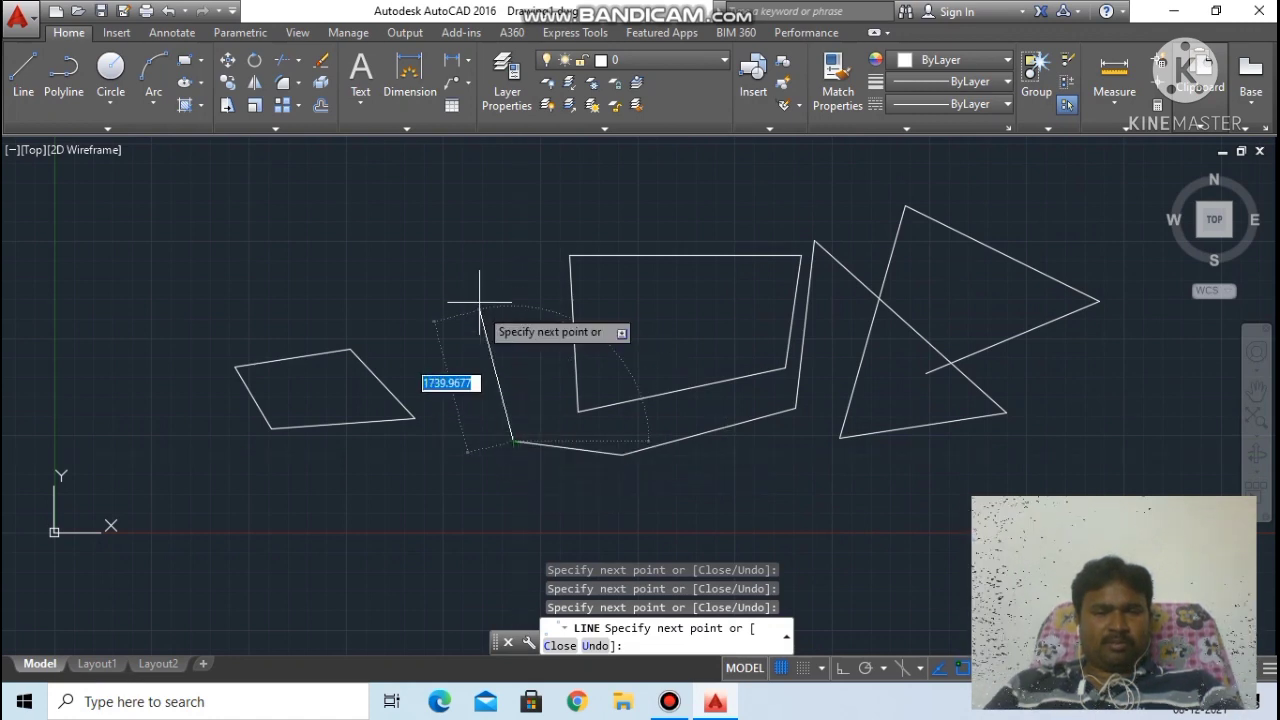
{"action": "left_click", "coordinate": [480, 287]}
{"action": "left_click", "coordinate": [571, 191]}
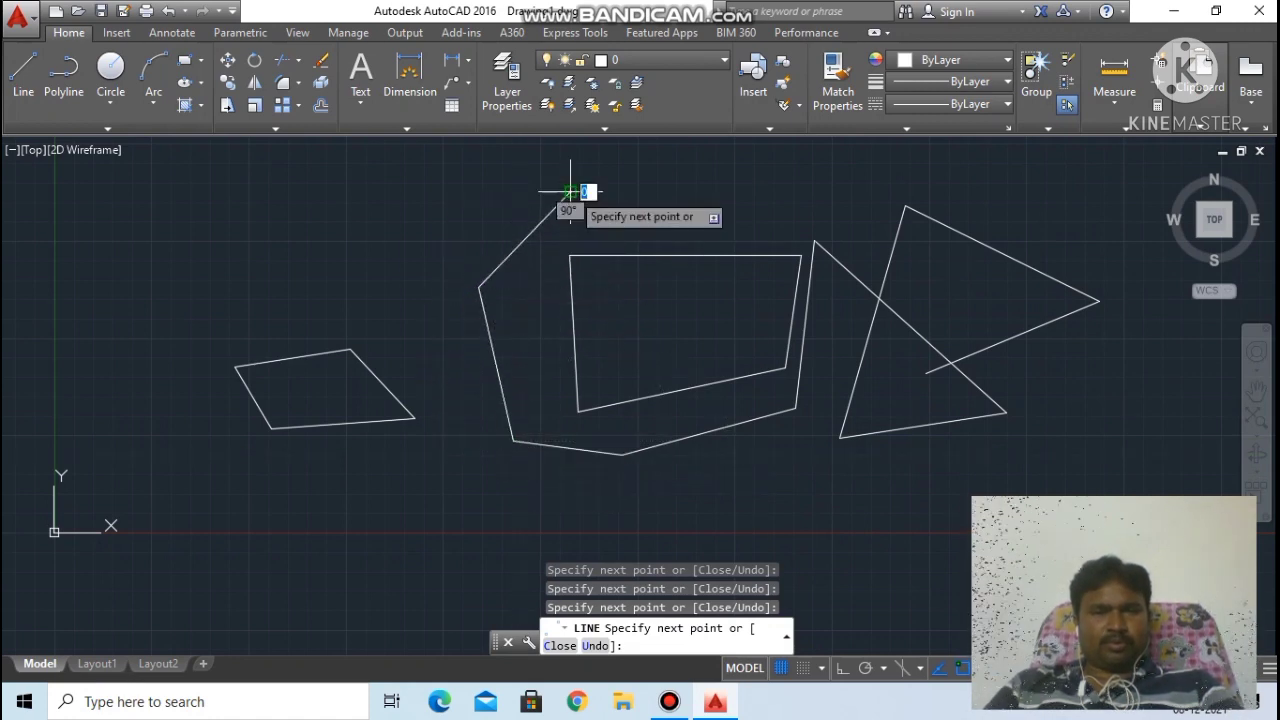
{"action": "key", "text": "Escape"}
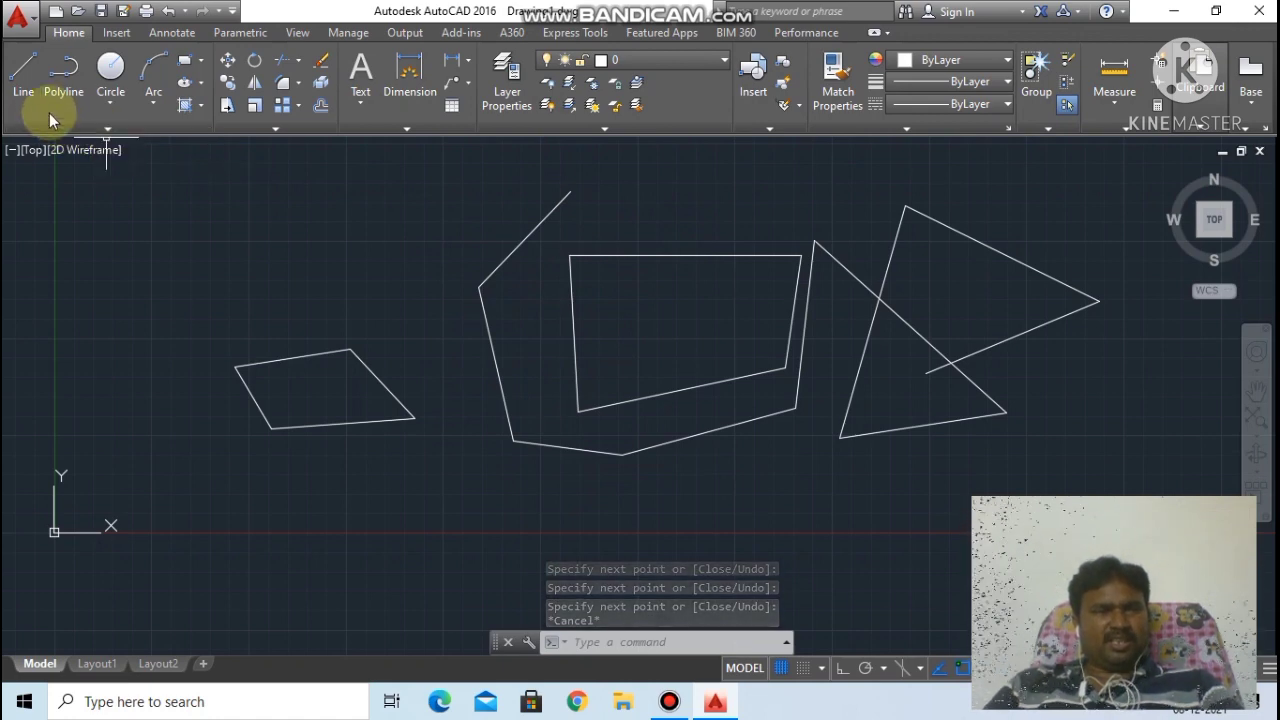
{"action": "left_click", "coordinate": [118, 127]}
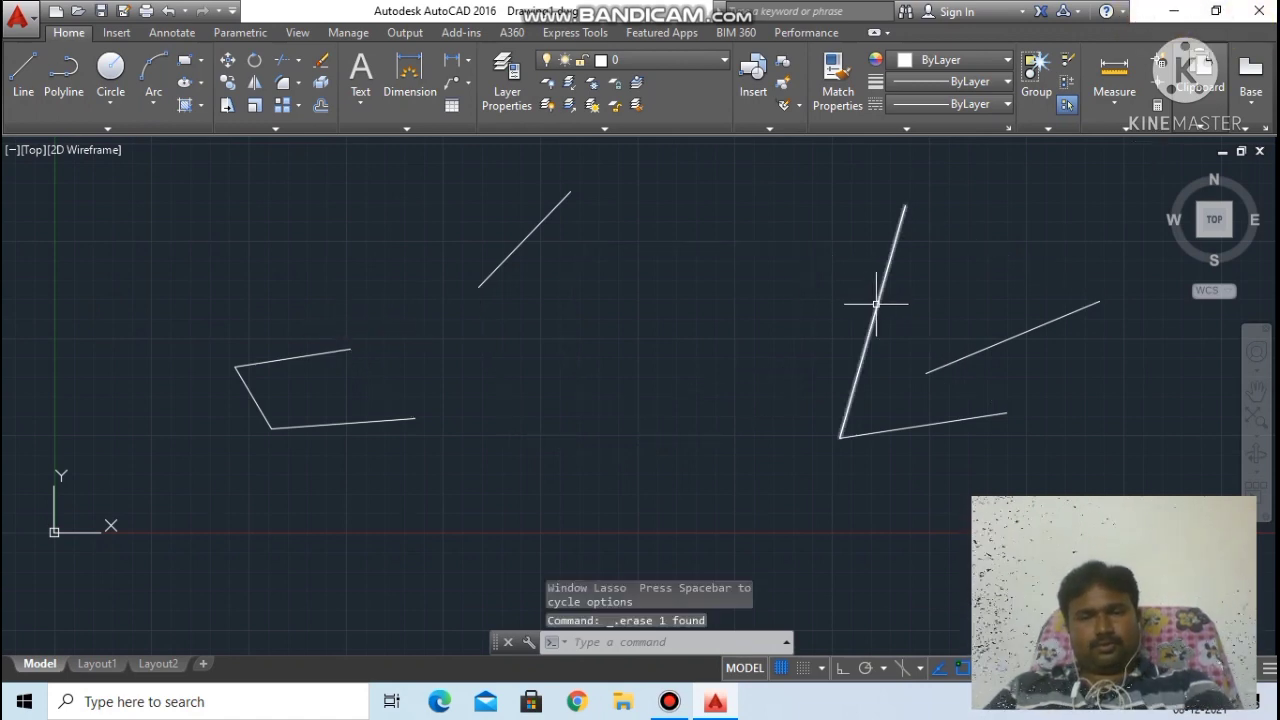
Step: Erase the three remaining separate lines on the far side of the drawing, away from the origin
{"action": "left_click", "coordinate": [874, 300]}
{"action": "key", "text": "Delete"}
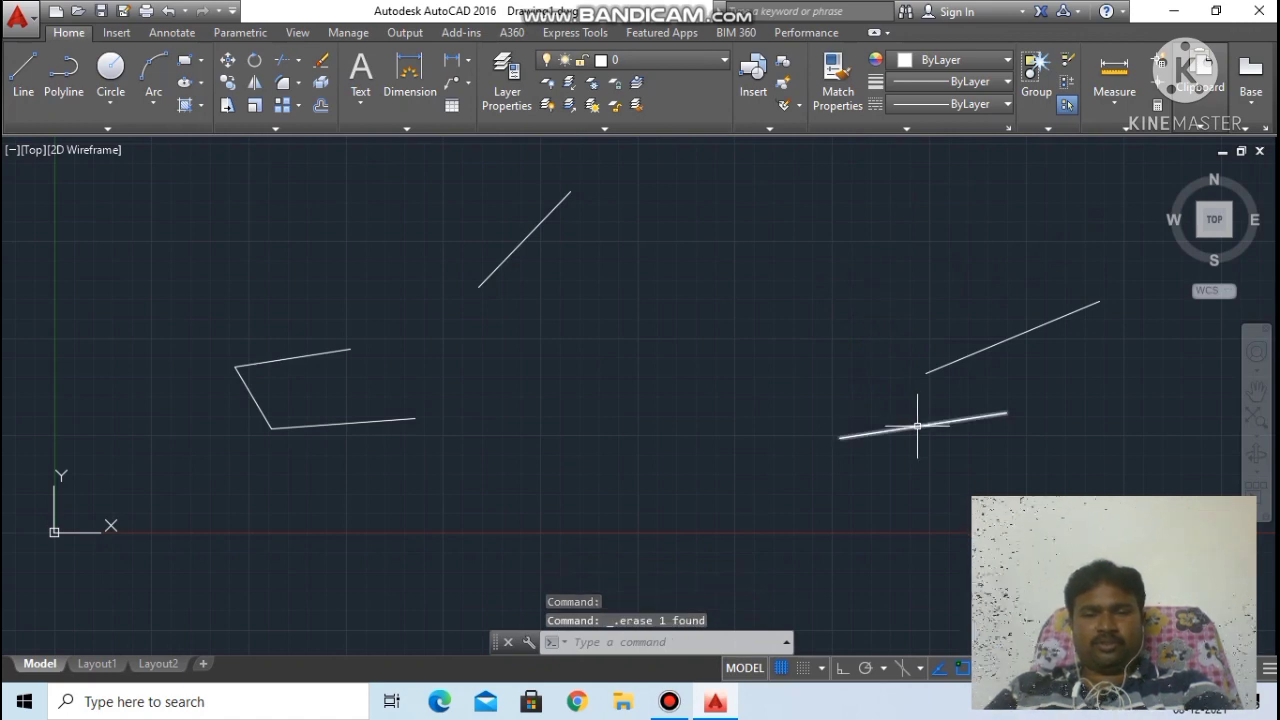
{"action": "left_click", "coordinate": [918, 425]}
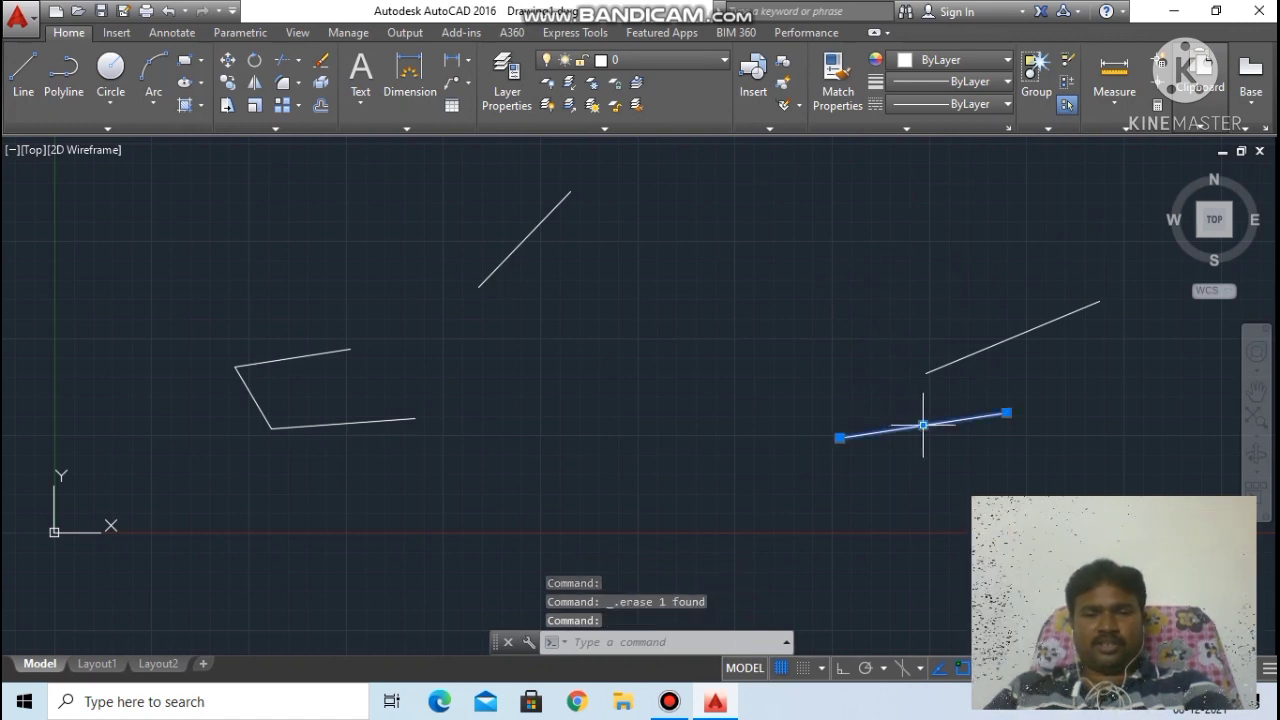
{"action": "left_click", "coordinate": [996, 344]}
{"action": "key", "text": "Delete"}
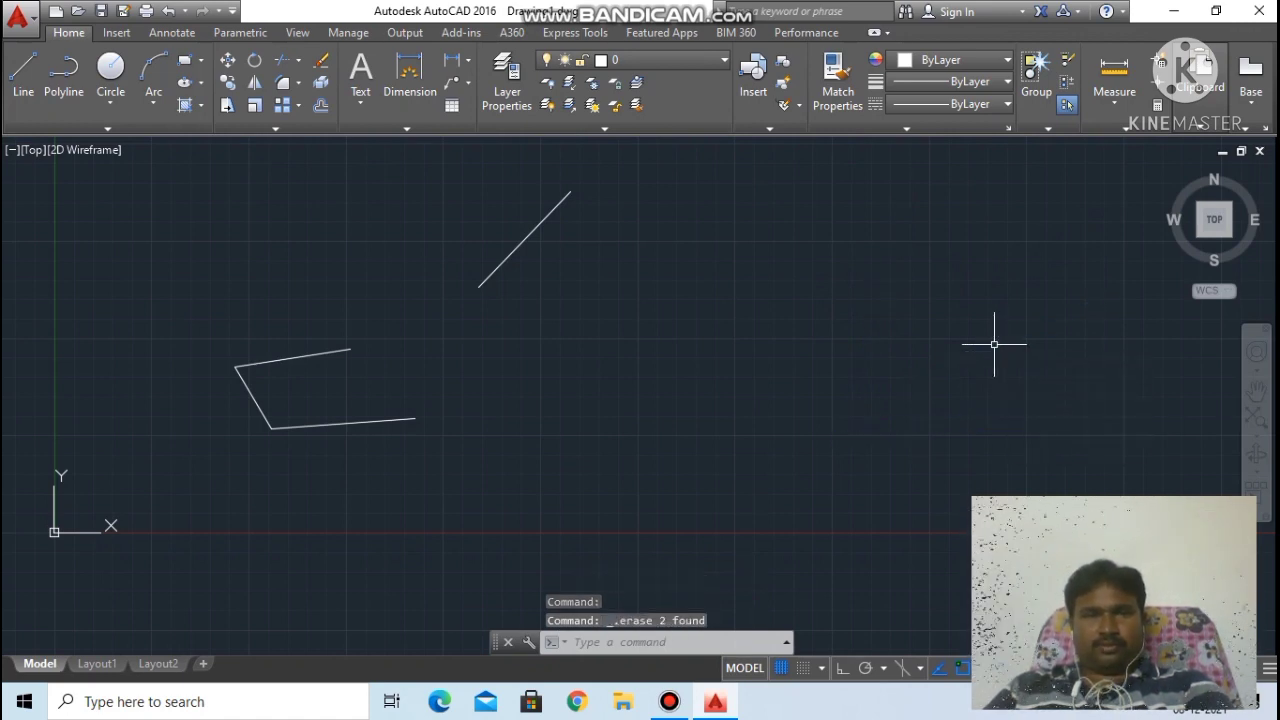
Step: Erase the four remaining lines nearer the origin, the slanted single line and the open three-sided shape, to empty the drawing
{"action": "left_click", "coordinate": [501, 261]}
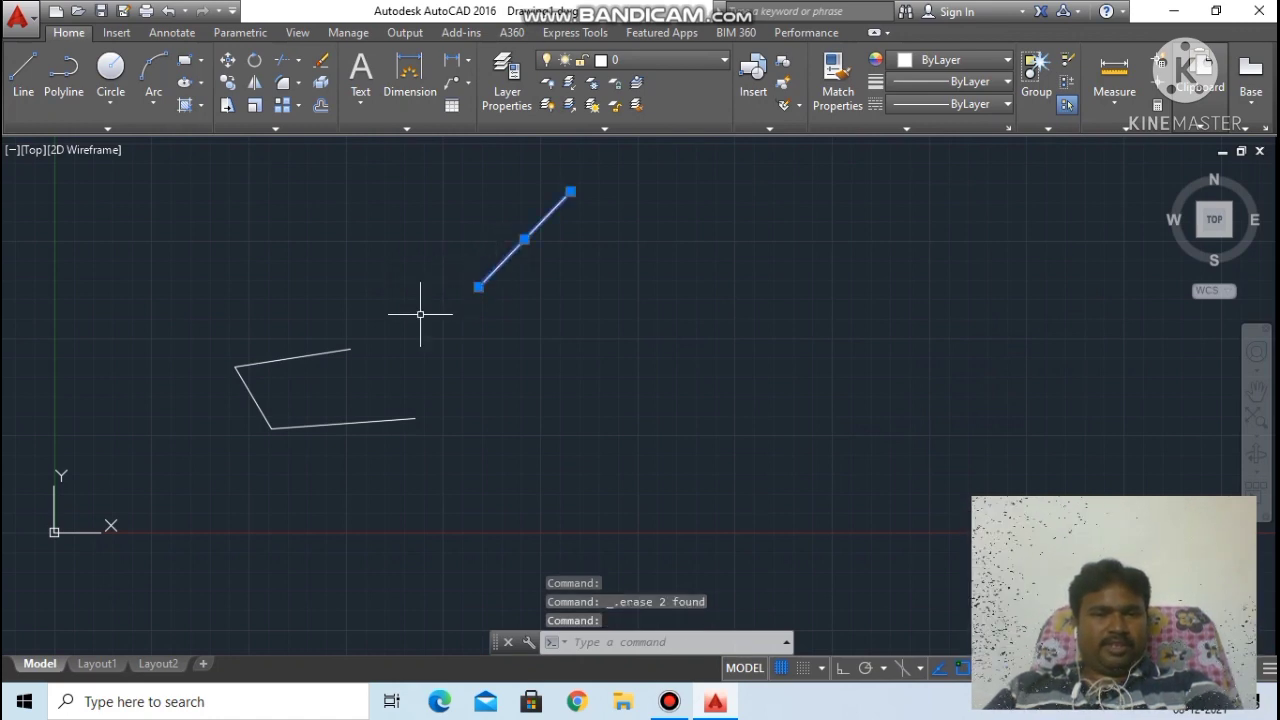
{"action": "left_click", "coordinate": [285, 357]}
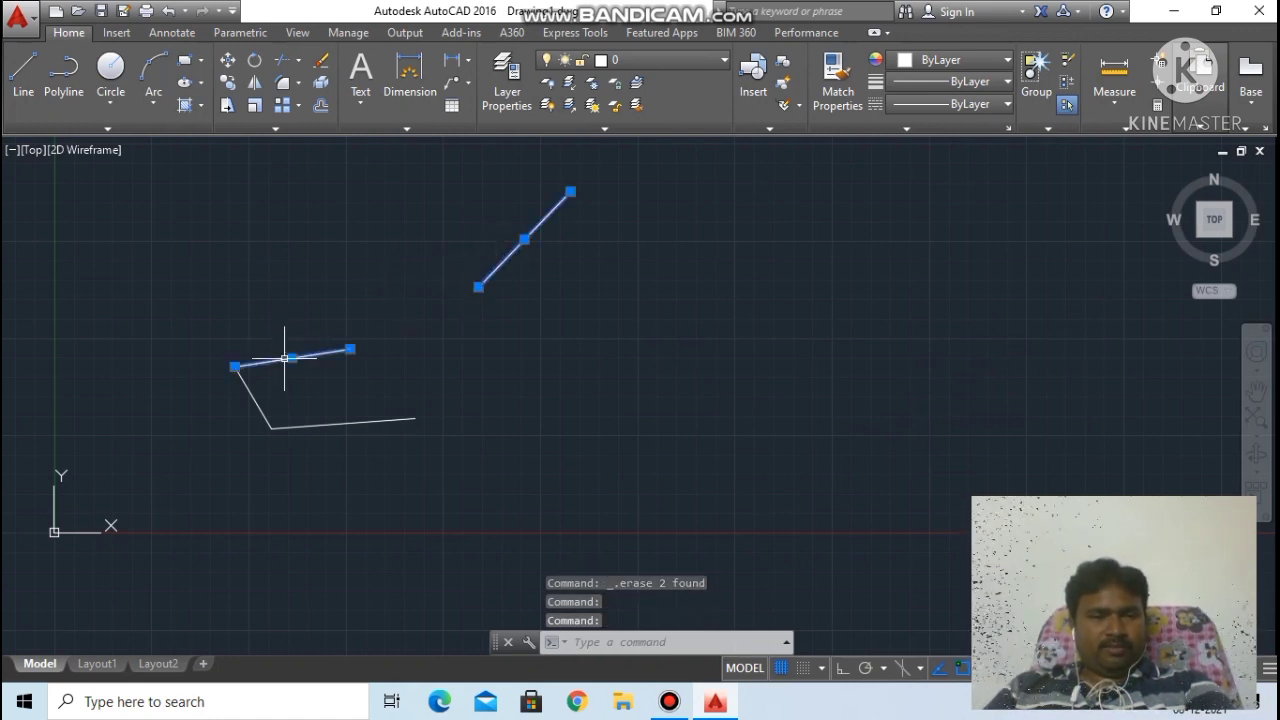
{"action": "key", "text": "Delete"}
{"action": "left_click", "coordinate": [250, 396]}
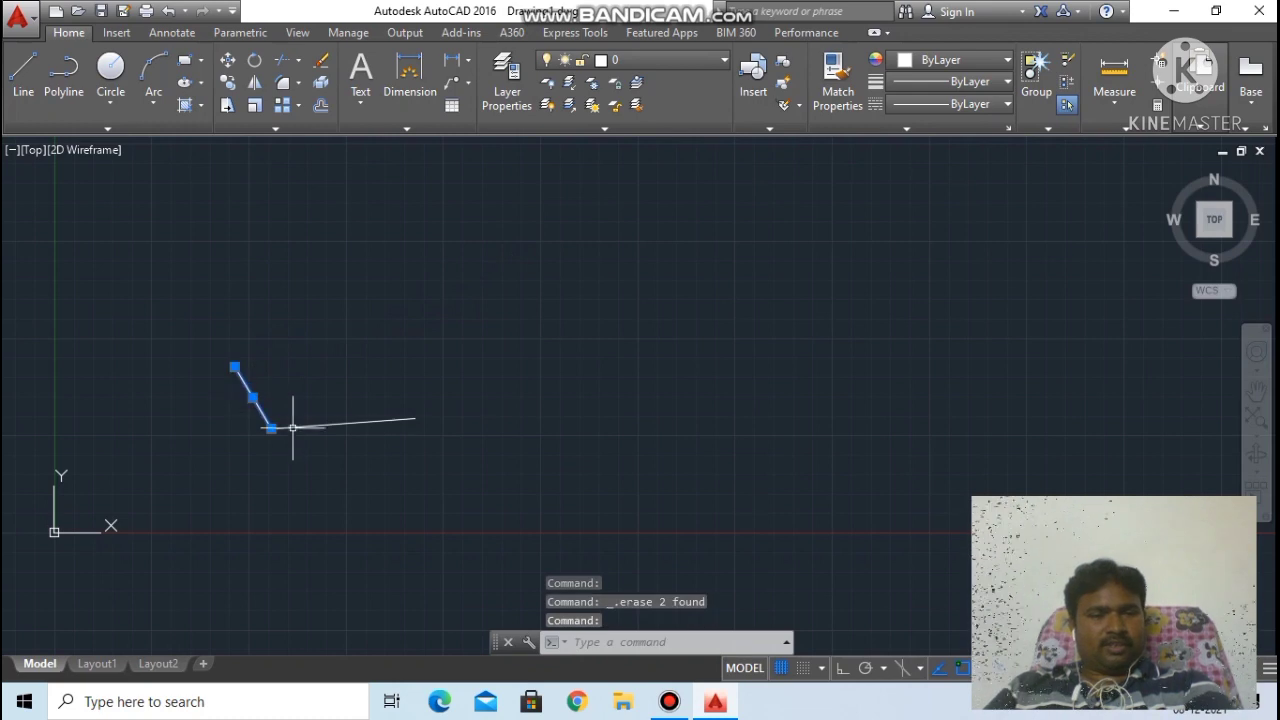
{"action": "key", "text": "Delete"}
{"action": "left_click", "coordinate": [289, 427]}
{"action": "key", "text": "Delete"}
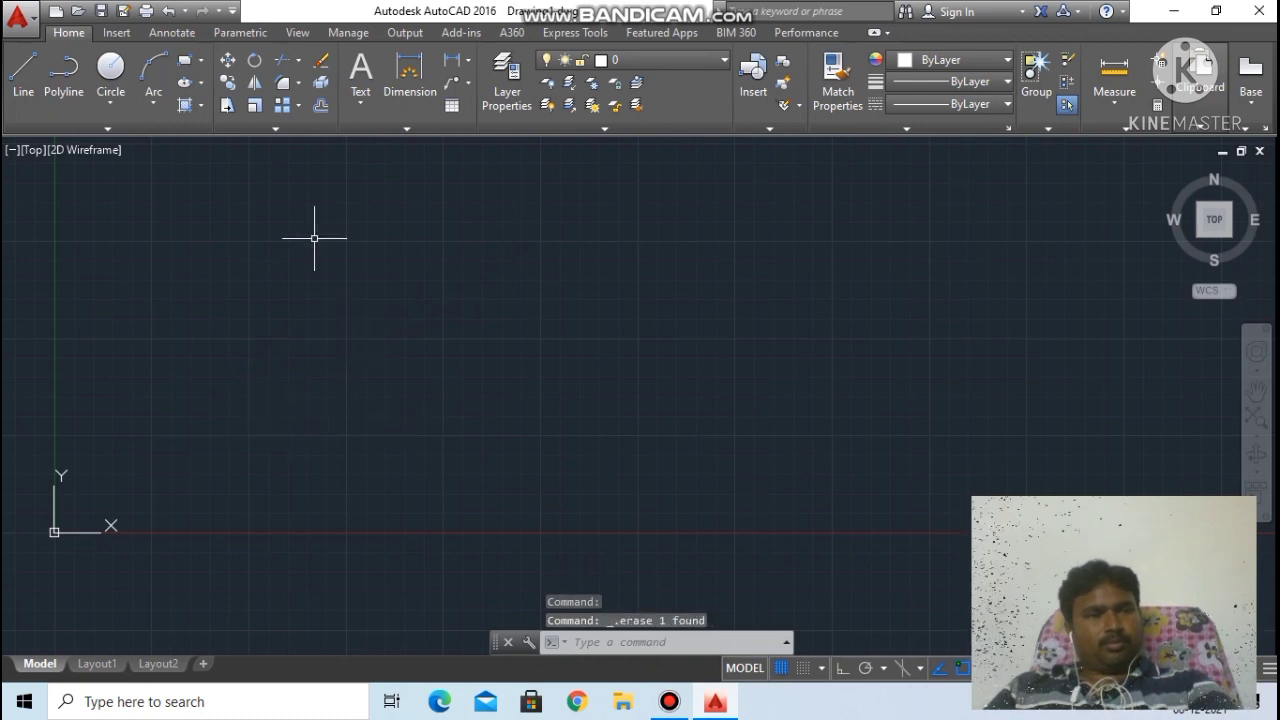
Step: Draw a freehand open zigzag of seven connected segments with the Polyline command (PL), starting above the X axis
{"action": "left_click", "coordinate": [589, 645]}
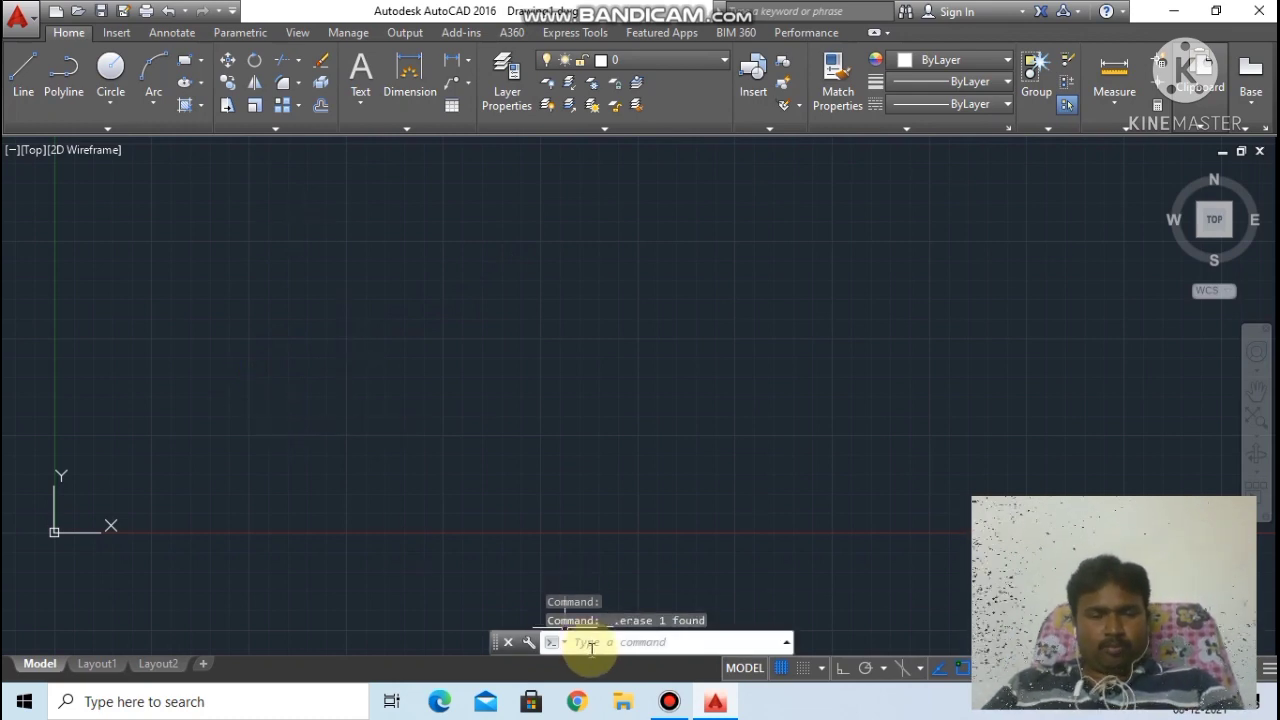
{"action": "left_click", "coordinate": [802, 437]}
{"action": "type", "text": "p"}
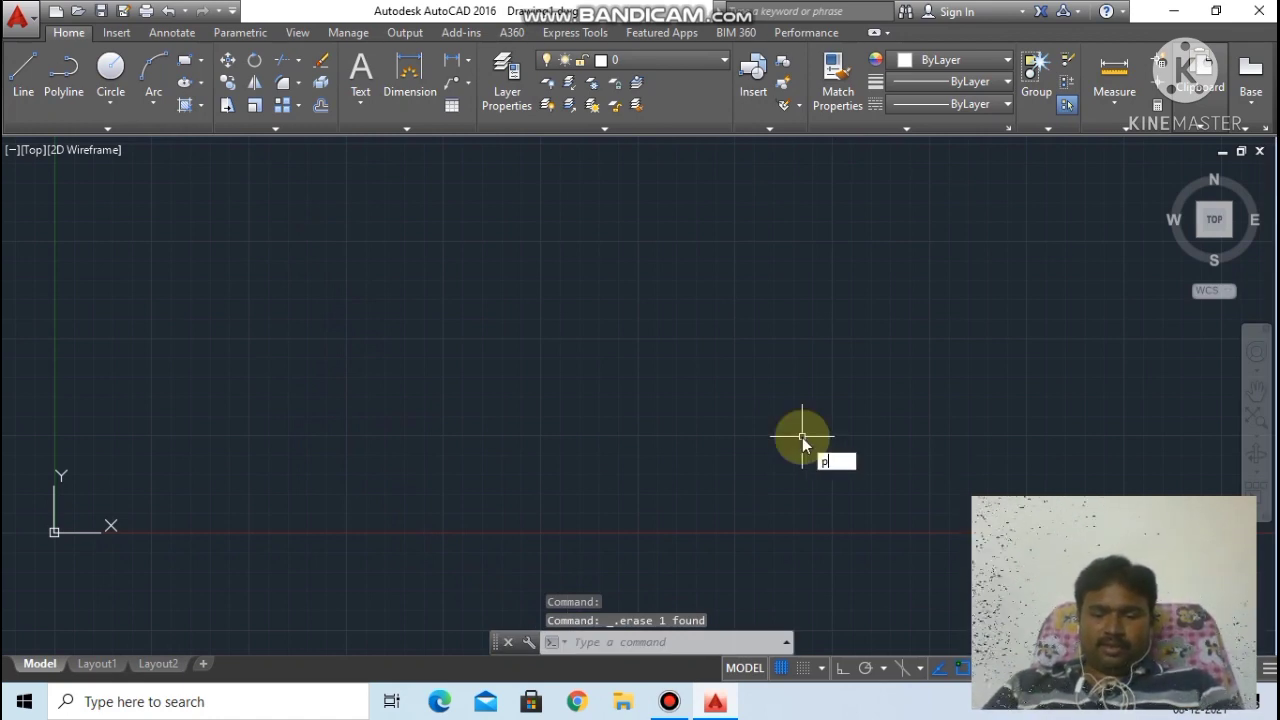
{"action": "type", "text": "l"}
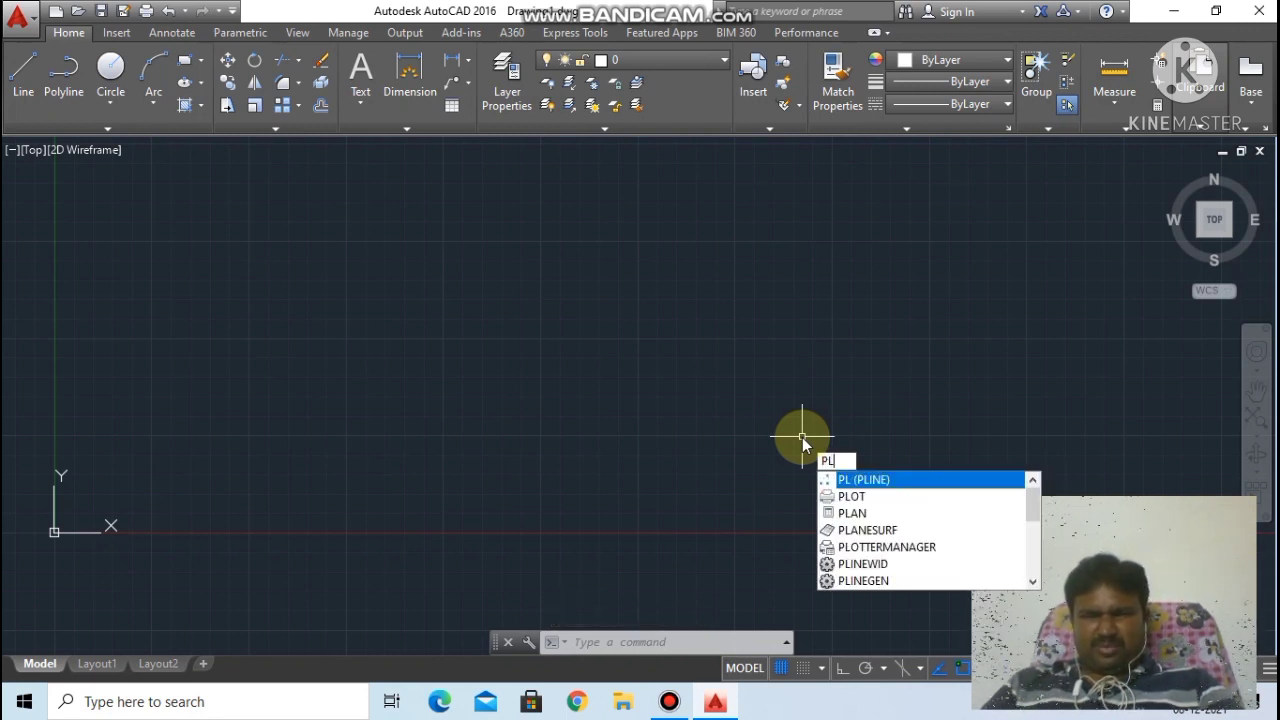
{"action": "left_click", "coordinate": [884, 481]}
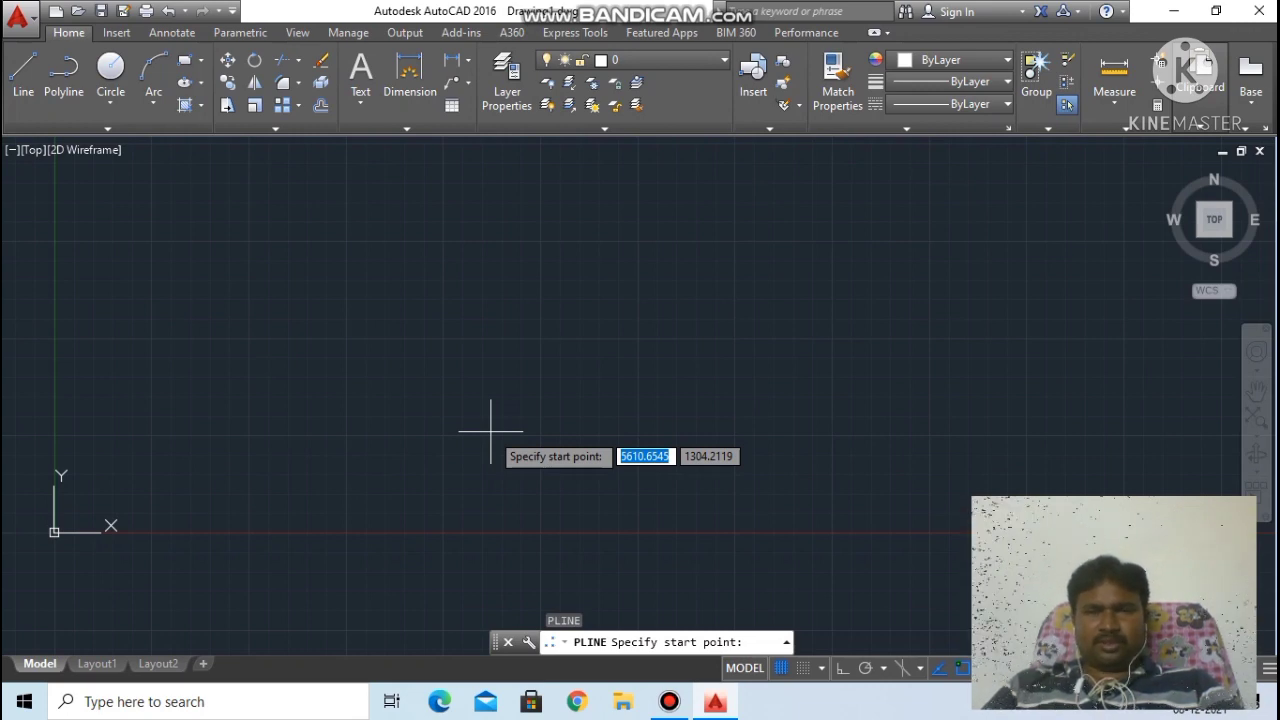
{"action": "left_click", "coordinate": [523, 404]}
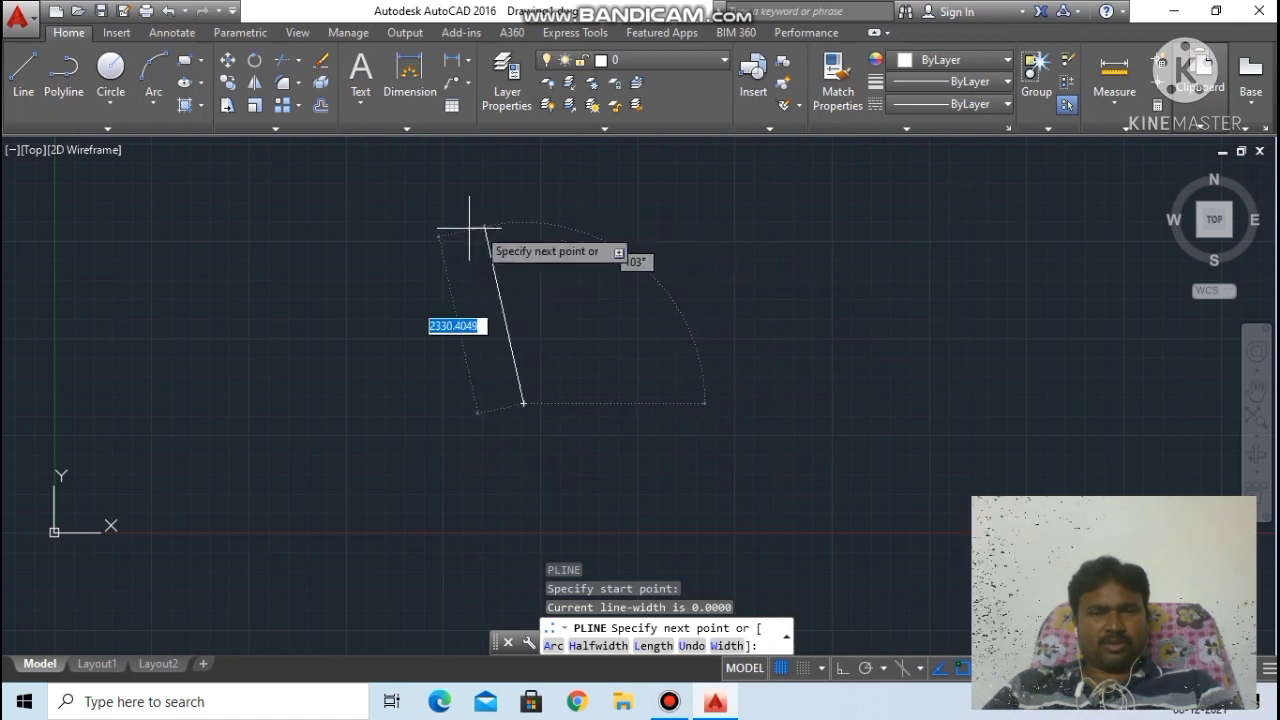
{"action": "left_click", "coordinate": [687, 232]}
{"action": "left_click", "coordinate": [751, 420]}
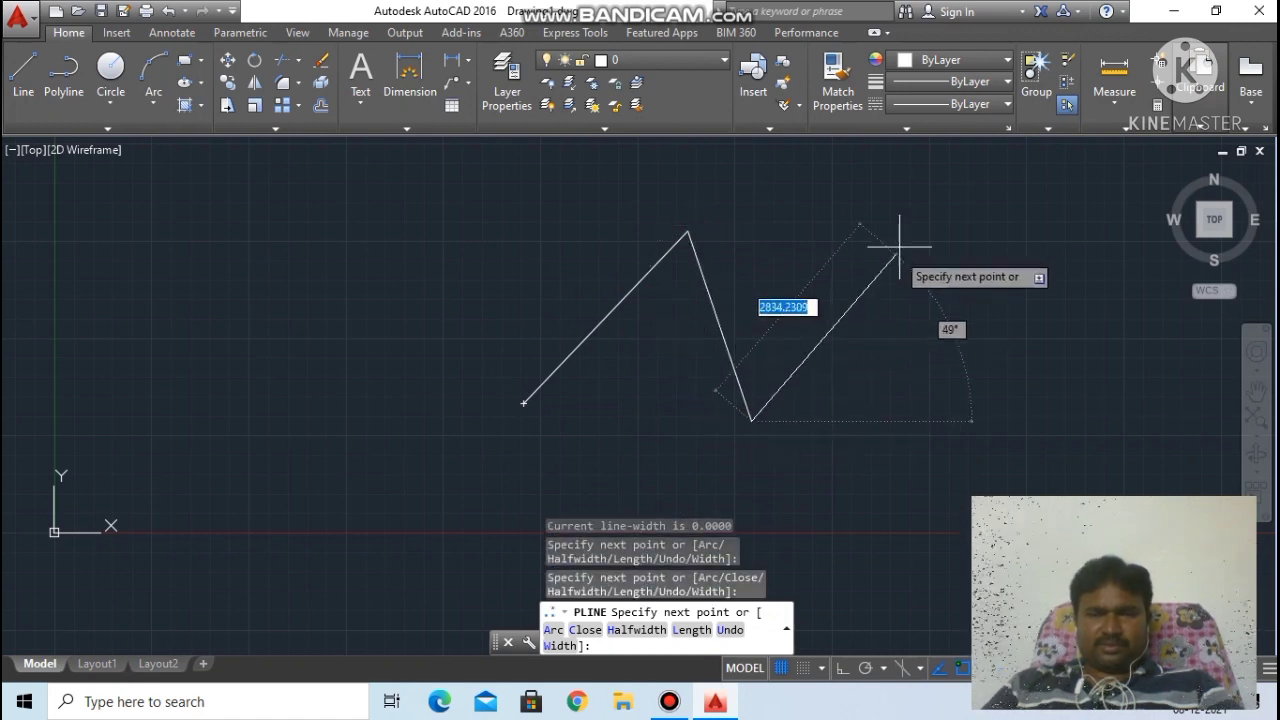
{"action": "left_click", "coordinate": [899, 247]}
{"action": "left_click", "coordinate": [899, 404]}
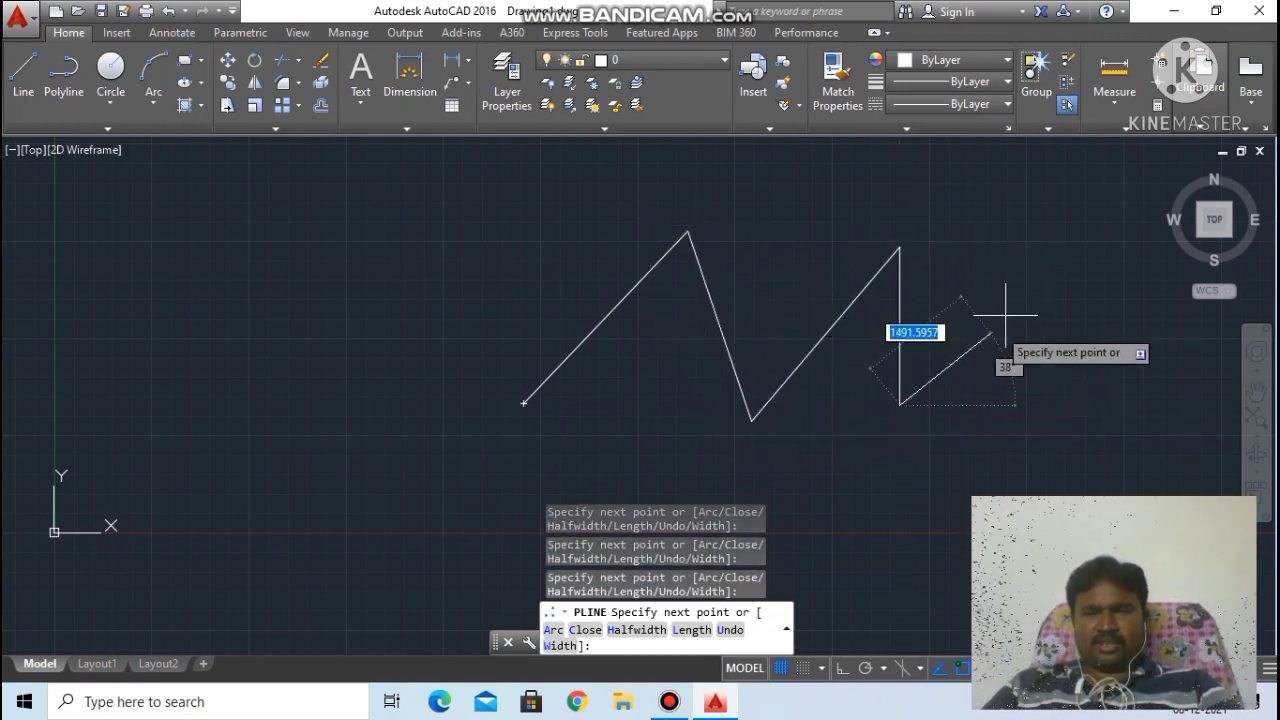
{"action": "left_click", "coordinate": [1039, 257]}
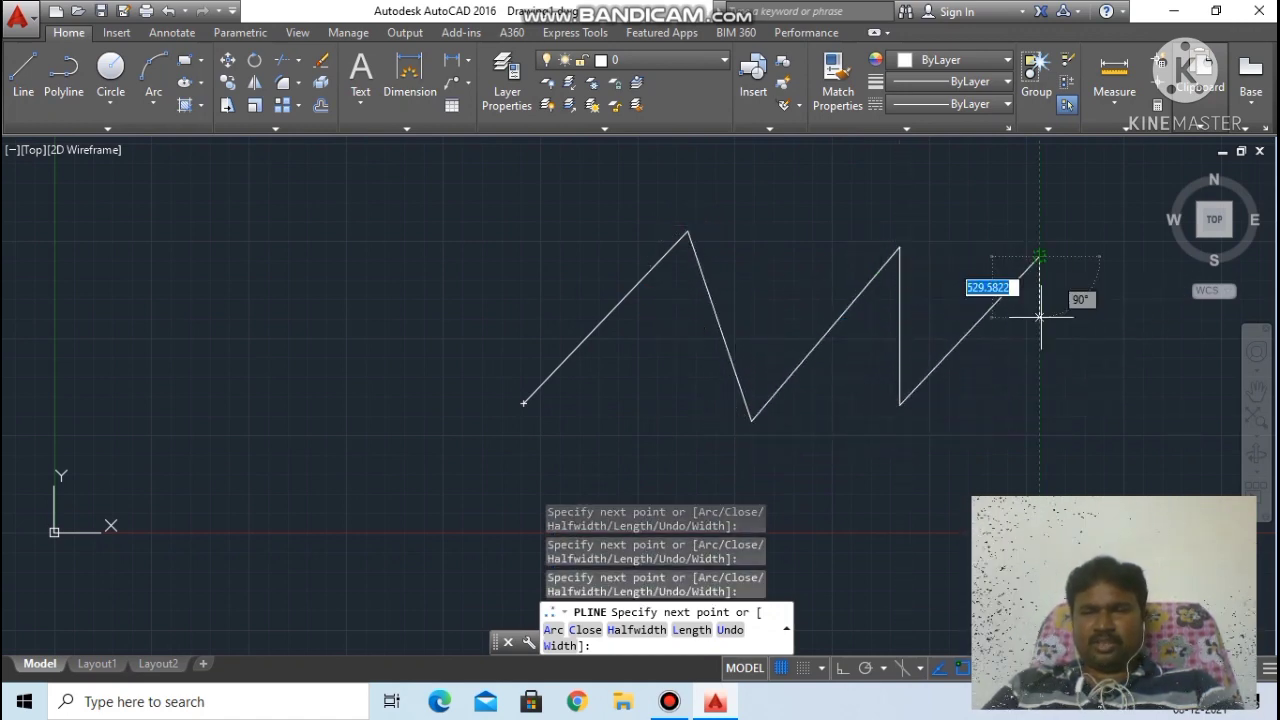
{"action": "left_click", "coordinate": [1058, 375]}
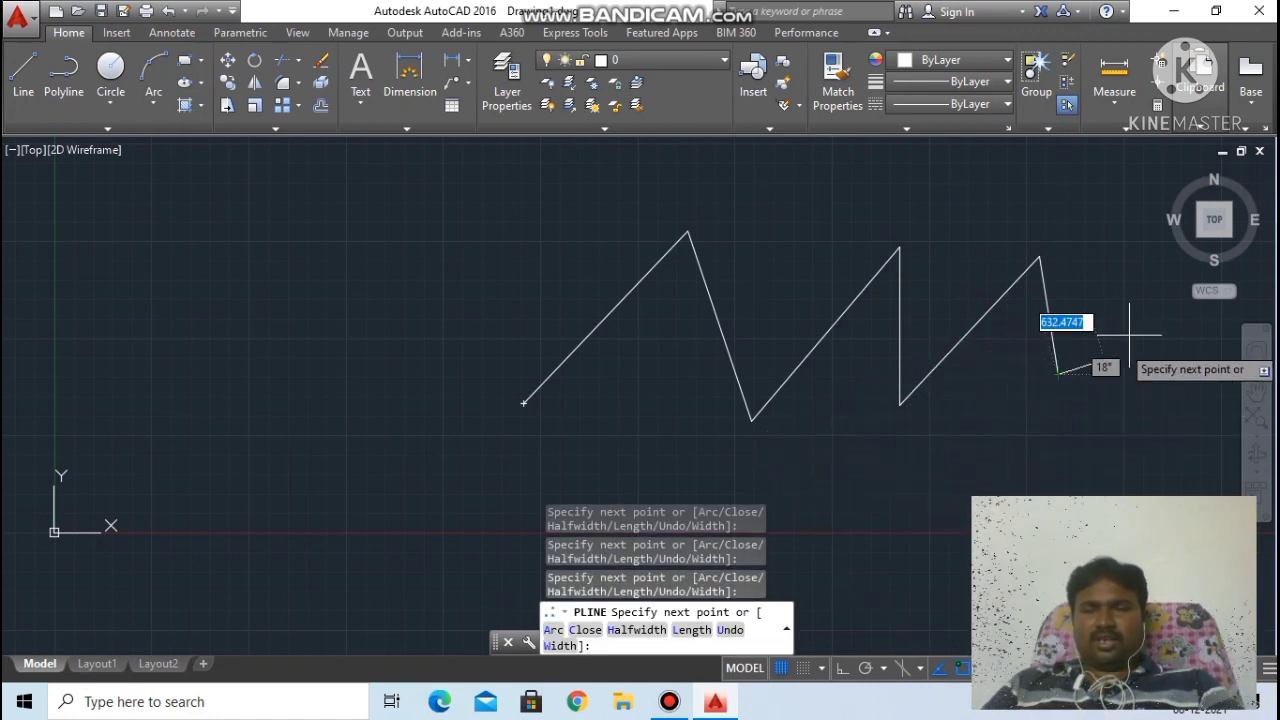
{"action": "left_click", "coordinate": [1109, 240]}
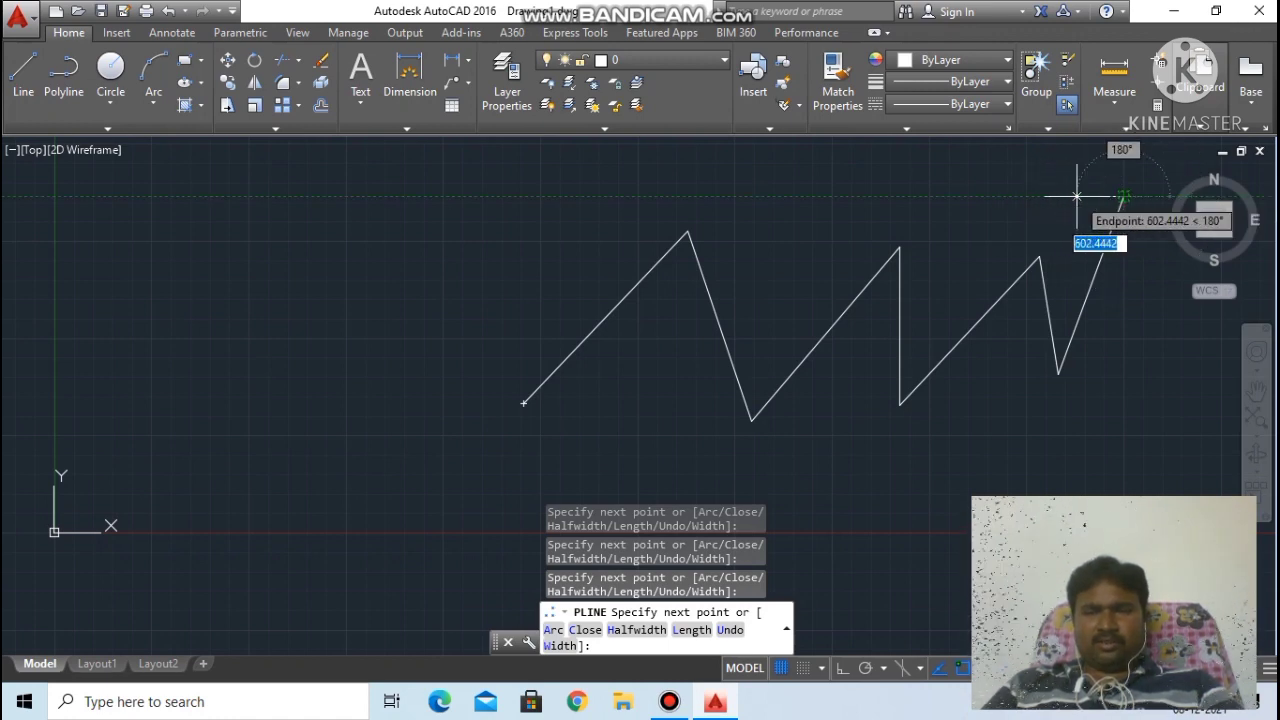
{"action": "key", "text": "Escape"}
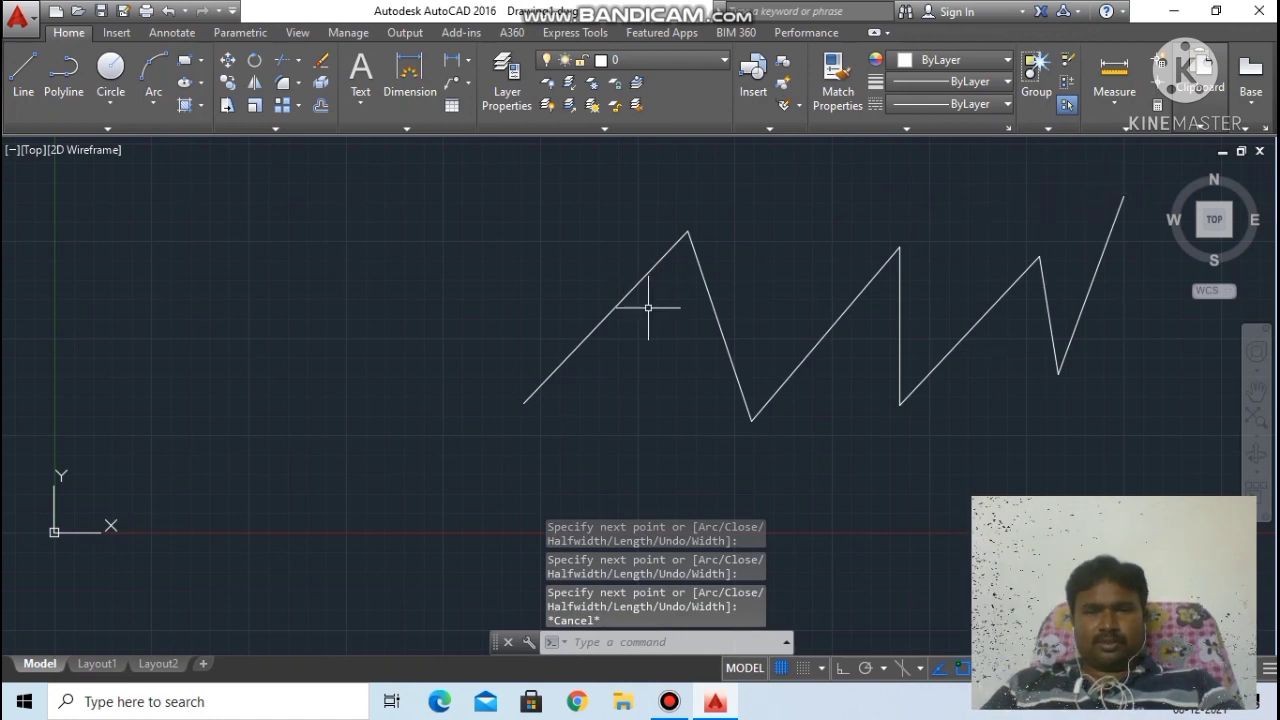
Step: Draw a freehand chain of nine segments with the Line command between the origin and the zigzag, passing back through its start point
{"action": "scroll", "coordinate": [752, 350], "scroll_direction": "down", "scroll_amount": 2}
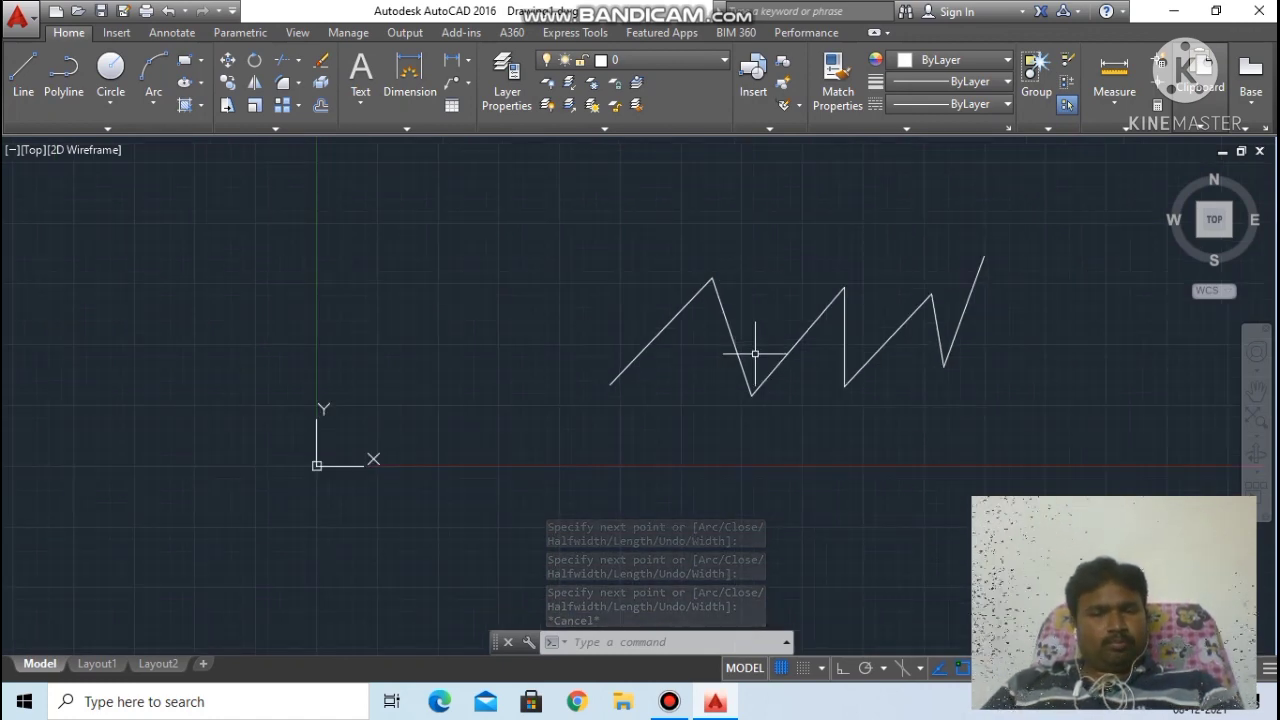
{"action": "scroll", "coordinate": [755, 354], "scroll_direction": "up", "scroll_amount": 2}
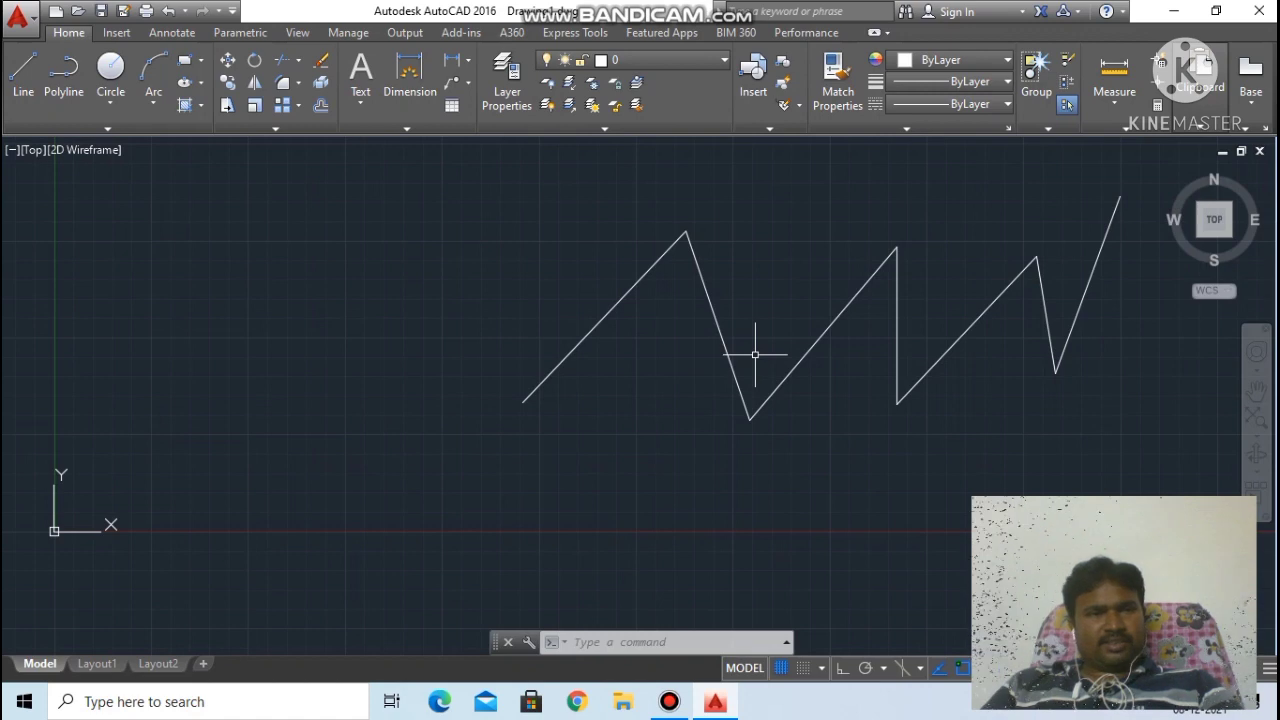
{"action": "left_click", "coordinate": [26, 83]}
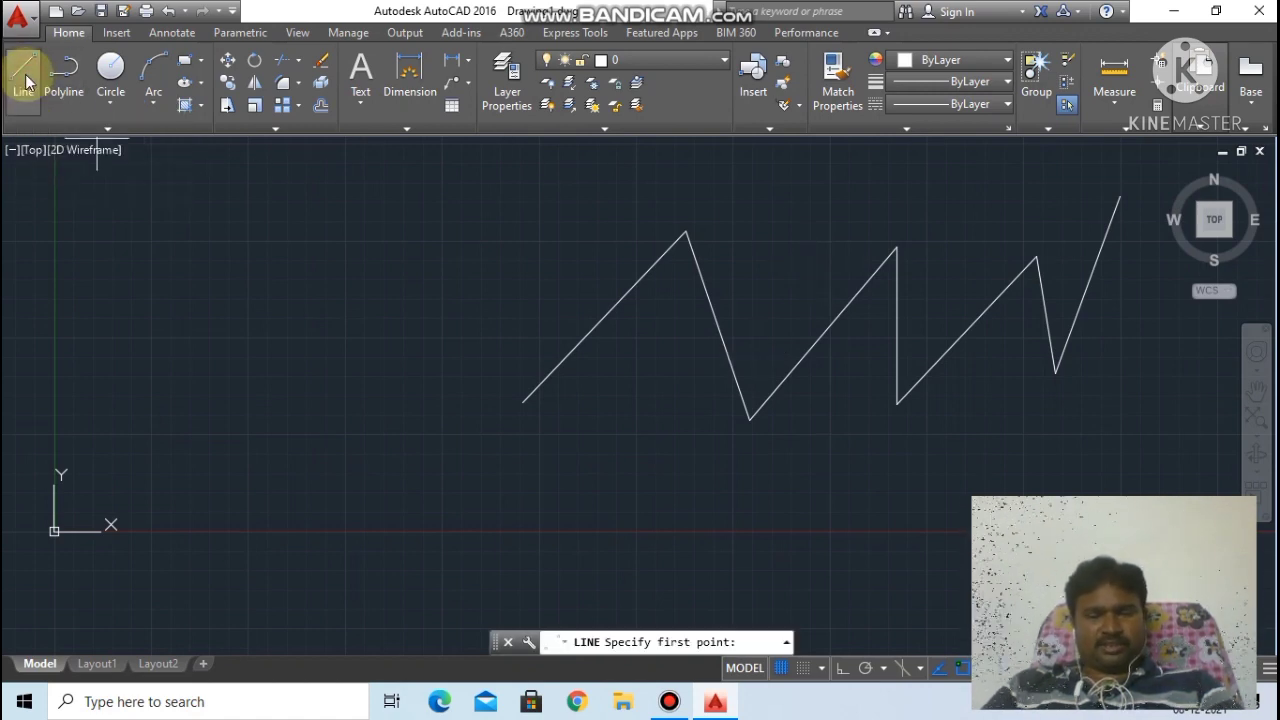
{"action": "left_click", "coordinate": [146, 461]}
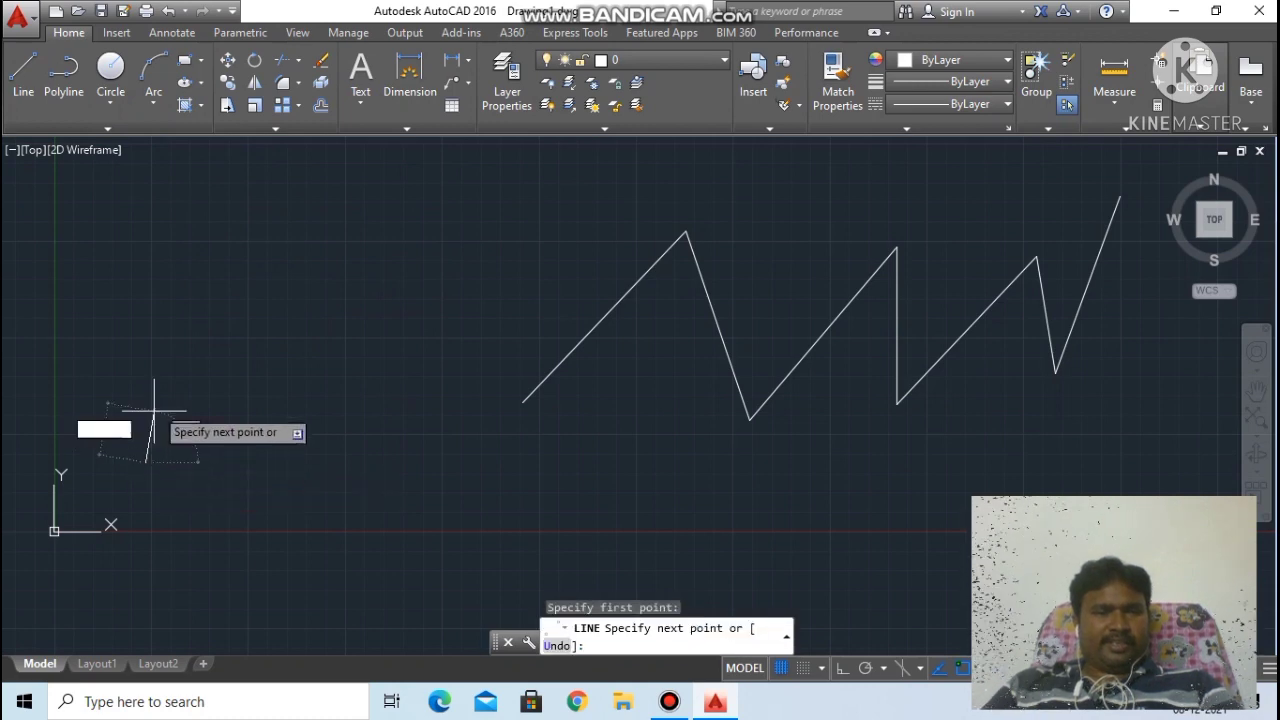
{"action": "left_click", "coordinate": [154, 258]}
{"action": "left_click", "coordinate": [340, 276]}
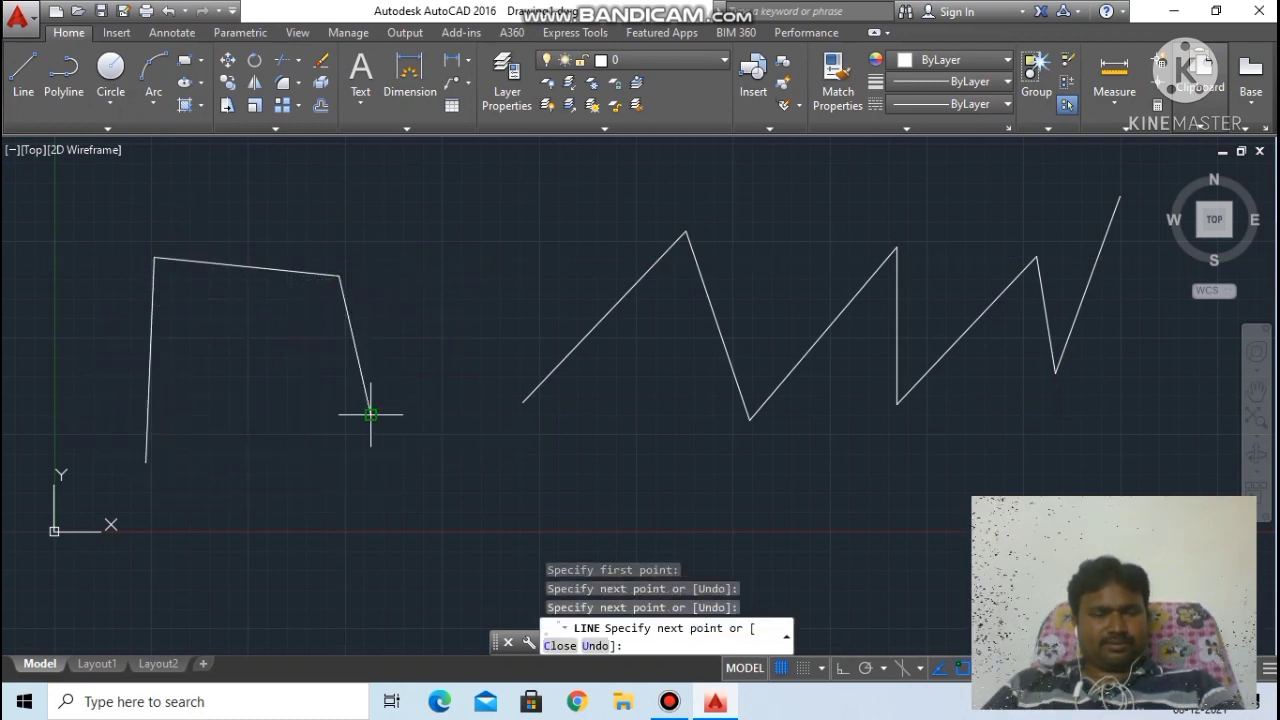
{"action": "left_click", "coordinate": [370, 415]}
{"action": "left_click", "coordinate": [249, 456]}
{"action": "left_click", "coordinate": [255, 350]}
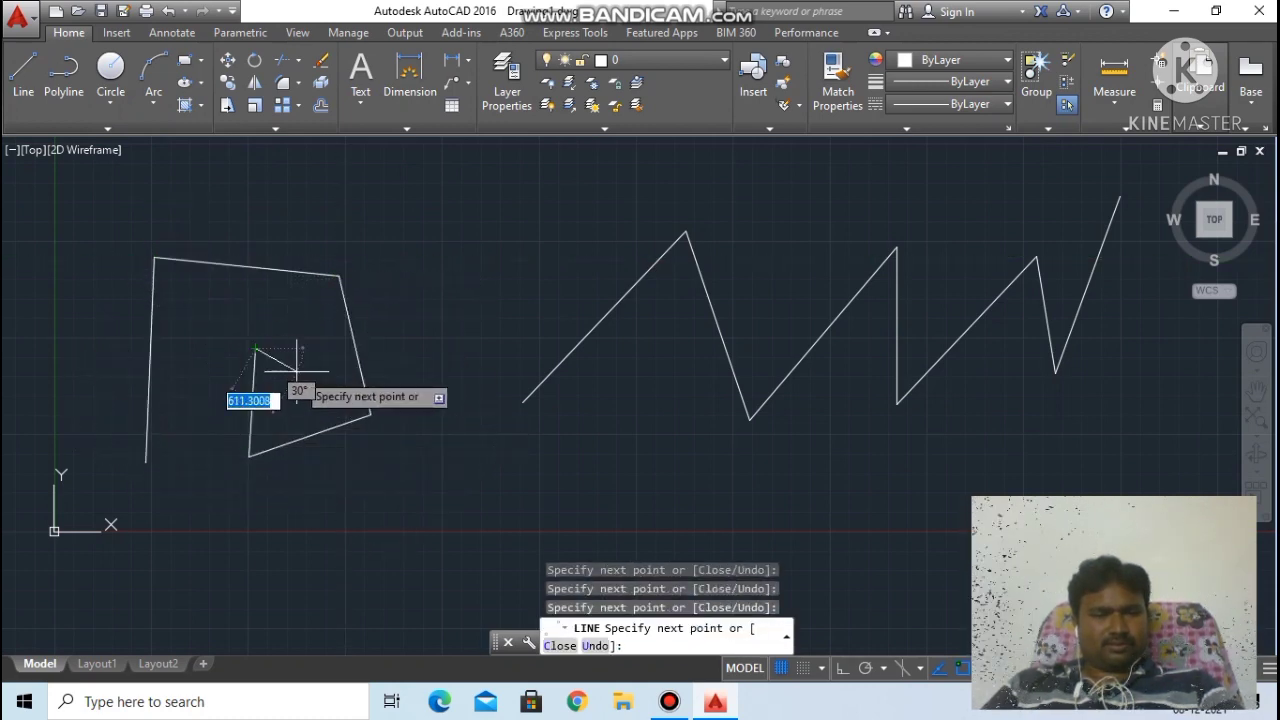
{"action": "left_click", "coordinate": [296, 372]}
{"action": "left_click", "coordinate": [146, 461]}
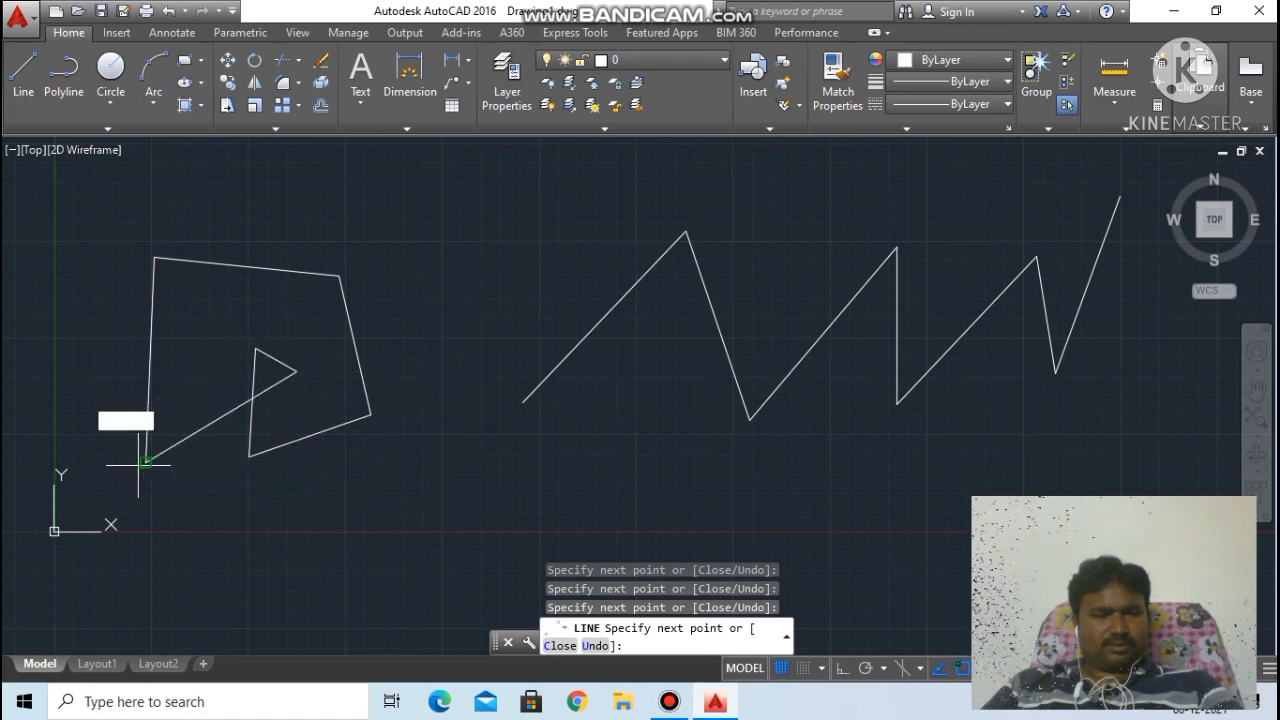
{"action": "left_click", "coordinate": [244, 523]}
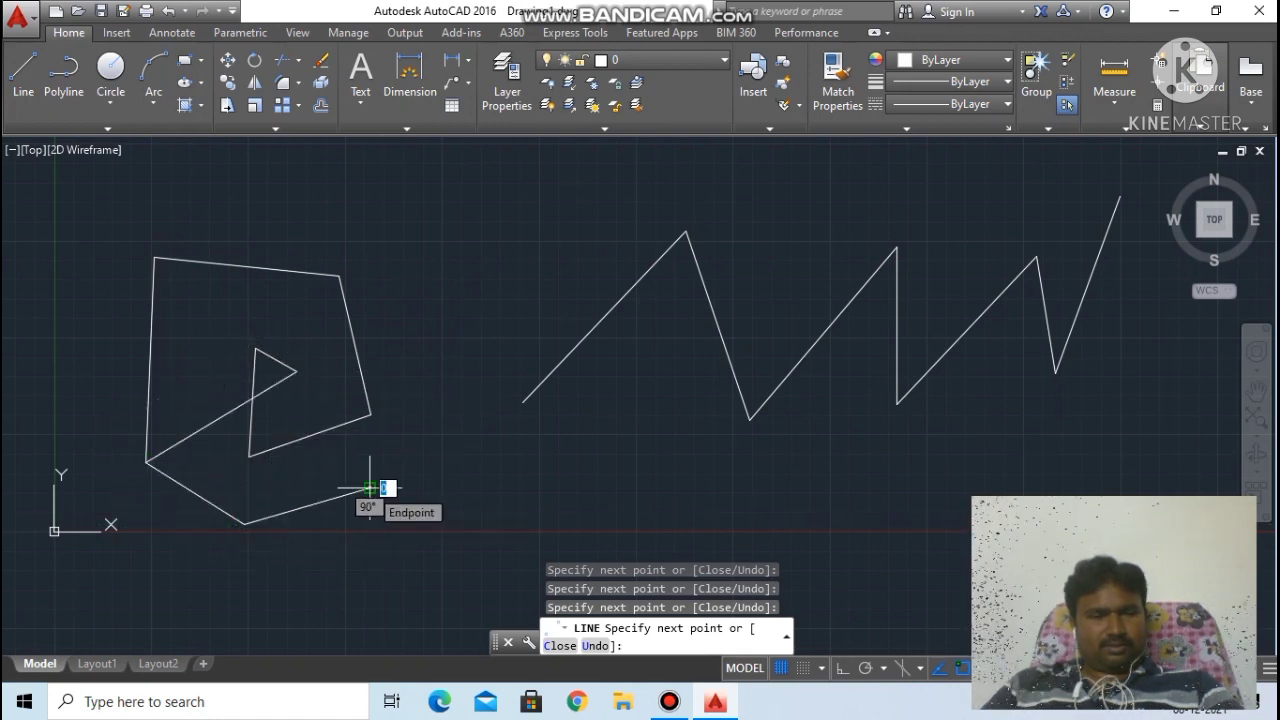
{"action": "left_click", "coordinate": [370, 488]}
{"action": "key", "text": "Escape"}
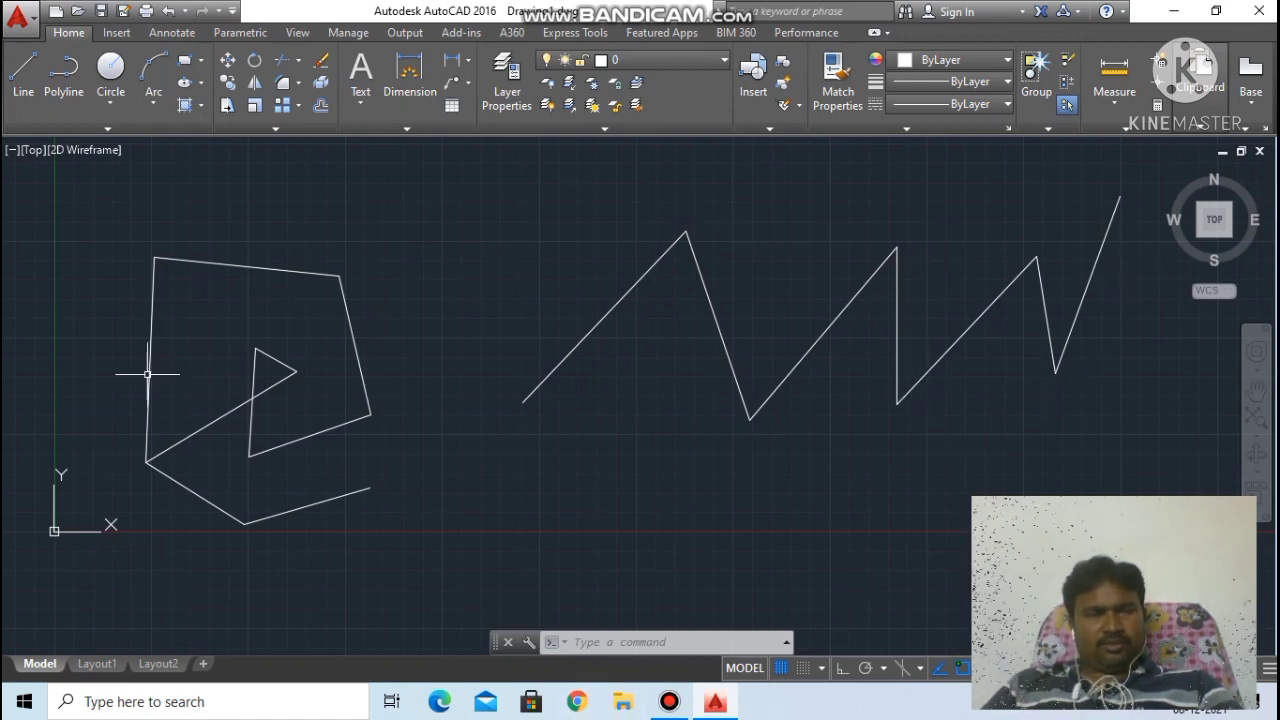
Step: Compare how the line chain and the zigzag polyline select by picking one segment of each, clearing the selection each time
{"action": "left_click", "coordinate": [264, 266]}
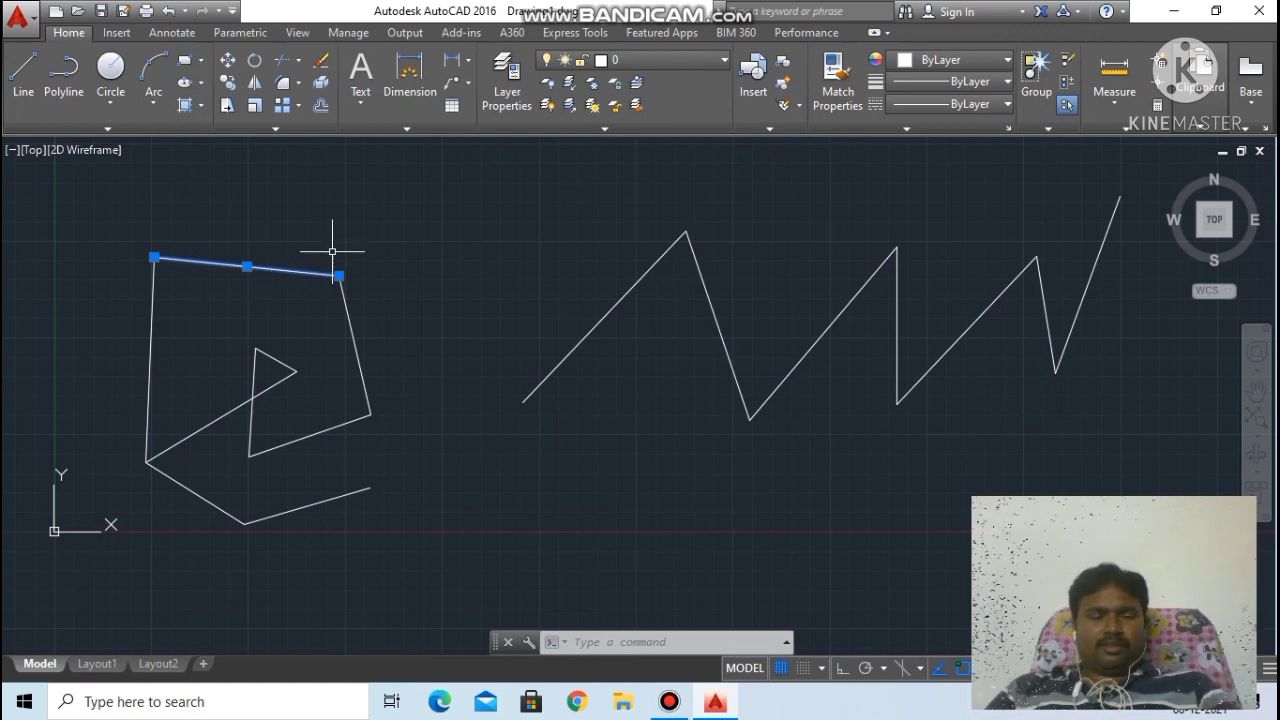
{"action": "key", "text": "Escape"}
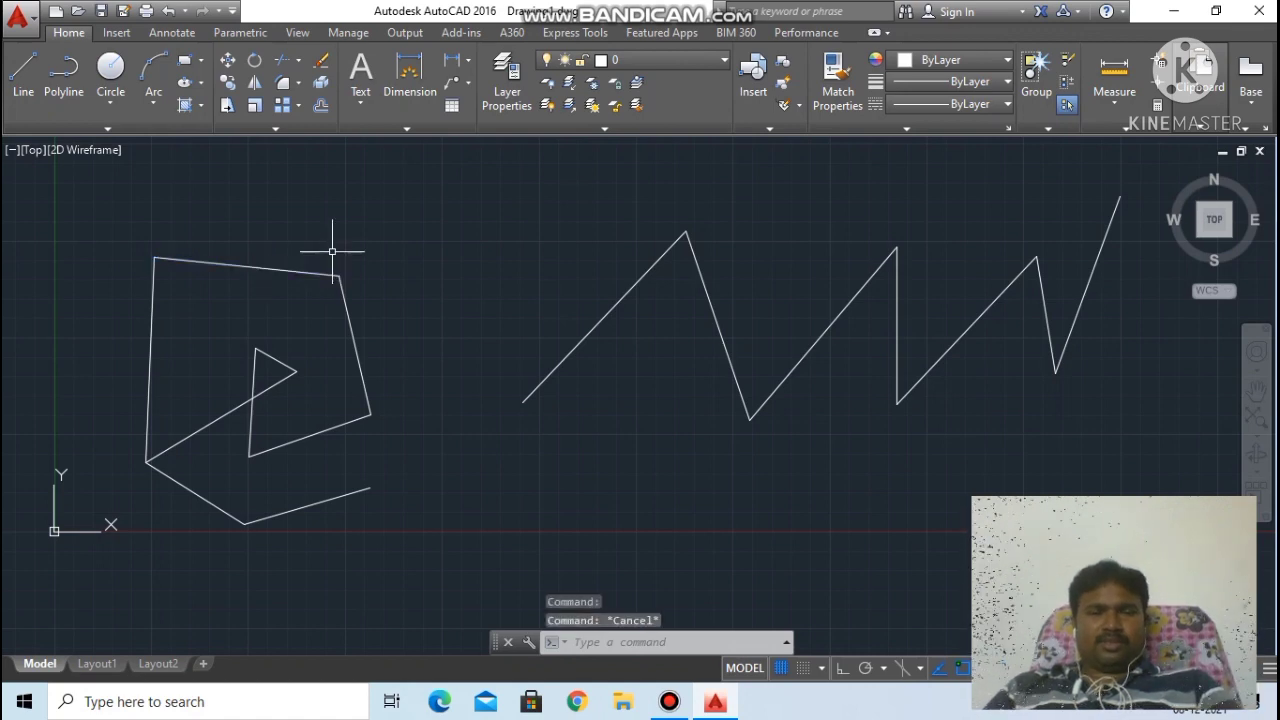
{"action": "left_click", "coordinate": [625, 293]}
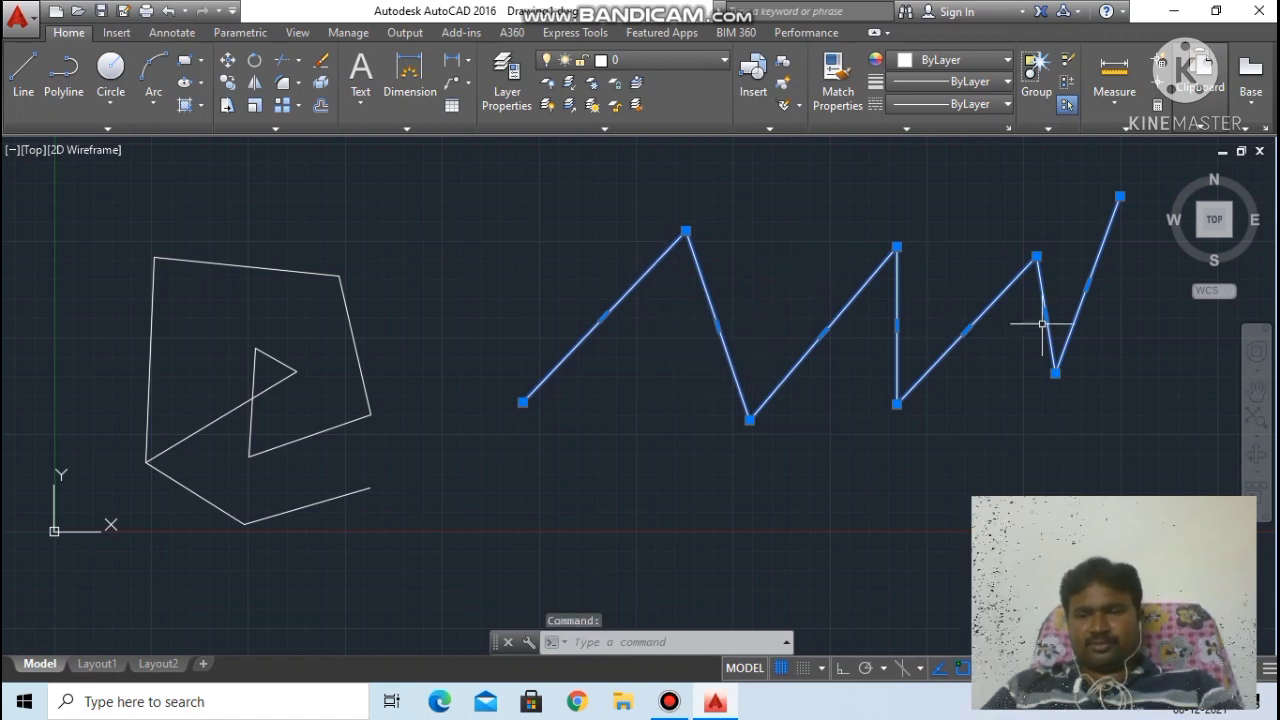
{"action": "key", "text": "Escape"}
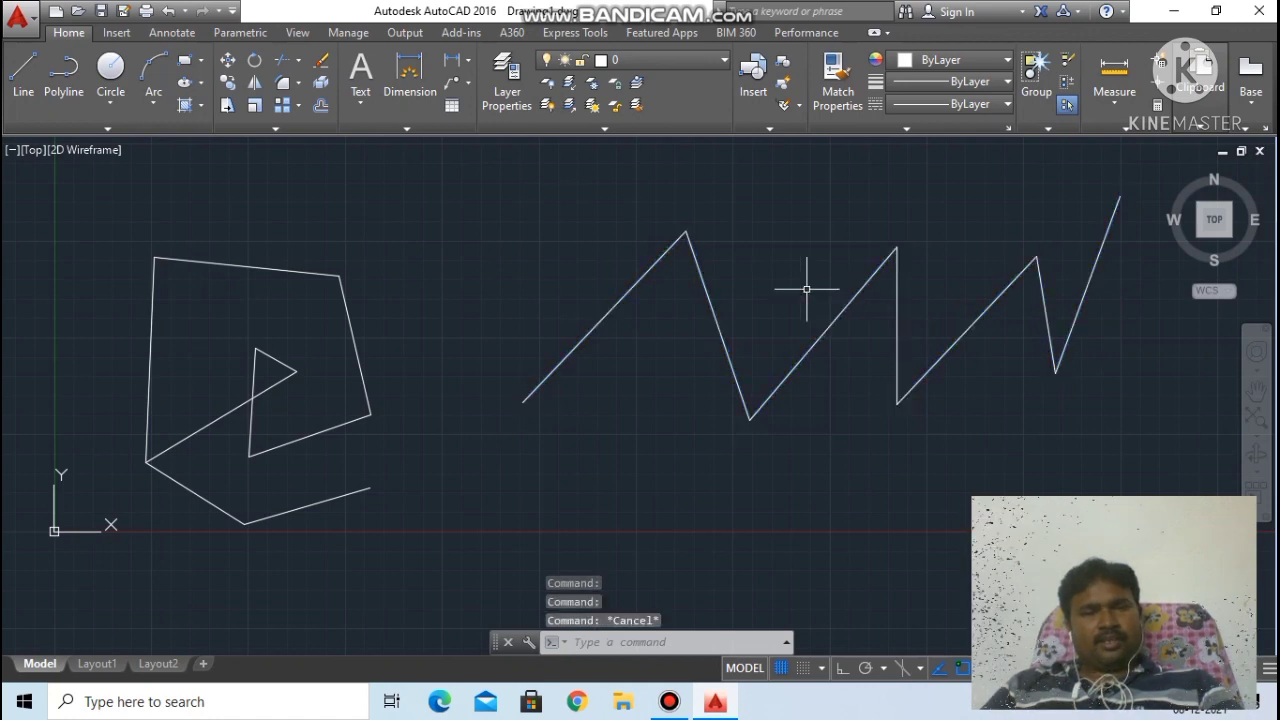
{"action": "left_click", "coordinate": [350, 326]}
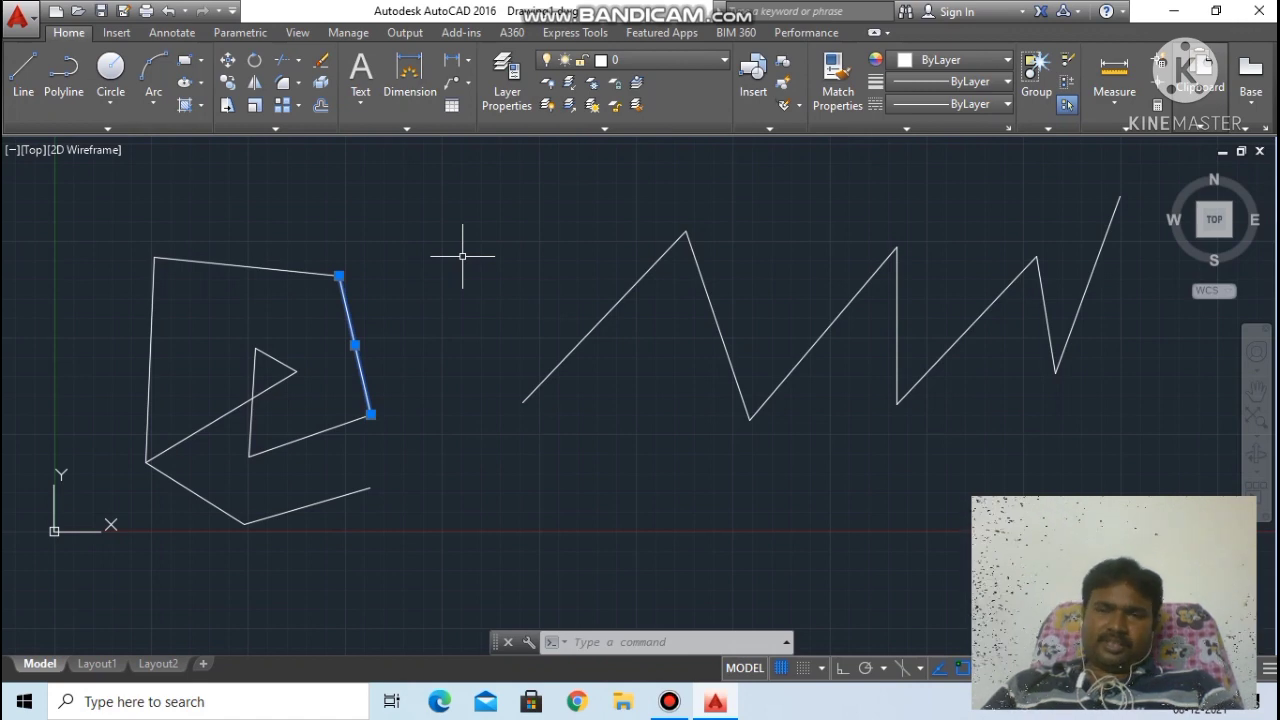
{"action": "key", "text": "Escape"}
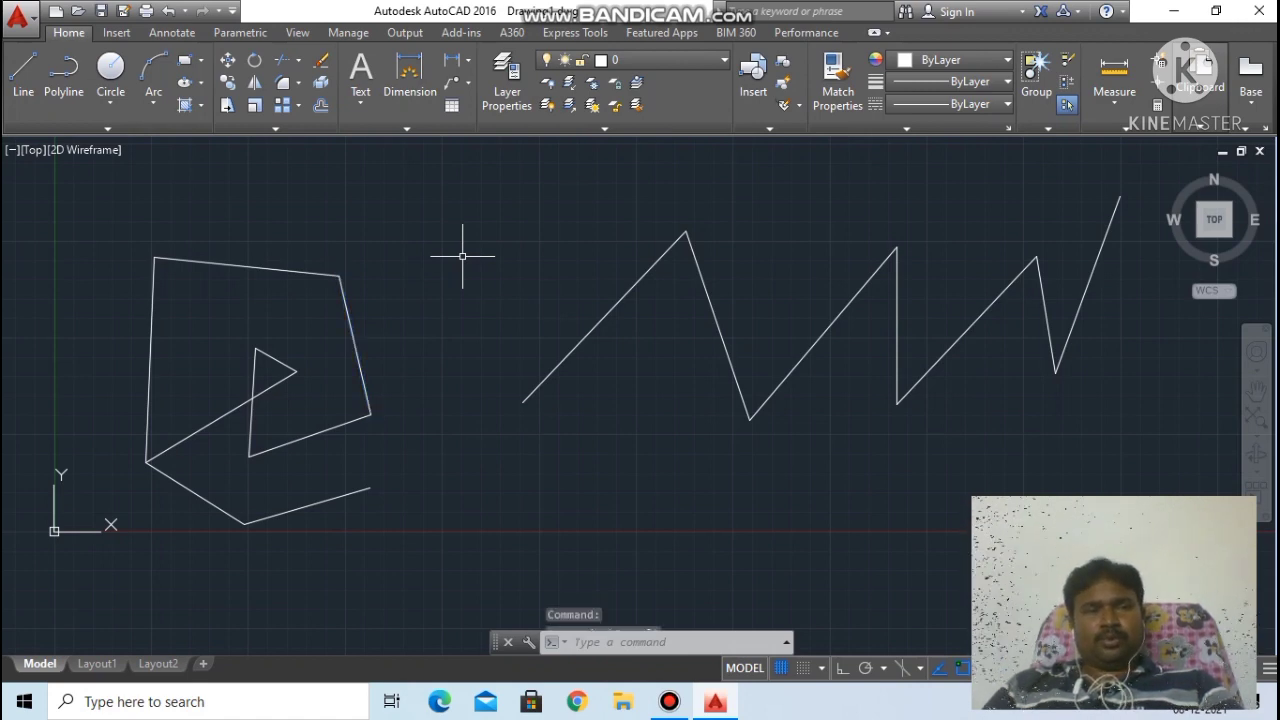
Step: Erase the whole zigzag polyline as a single object
{"action": "scroll", "coordinate": [690, 264], "scroll_direction": "down", "scroll_amount": 4}
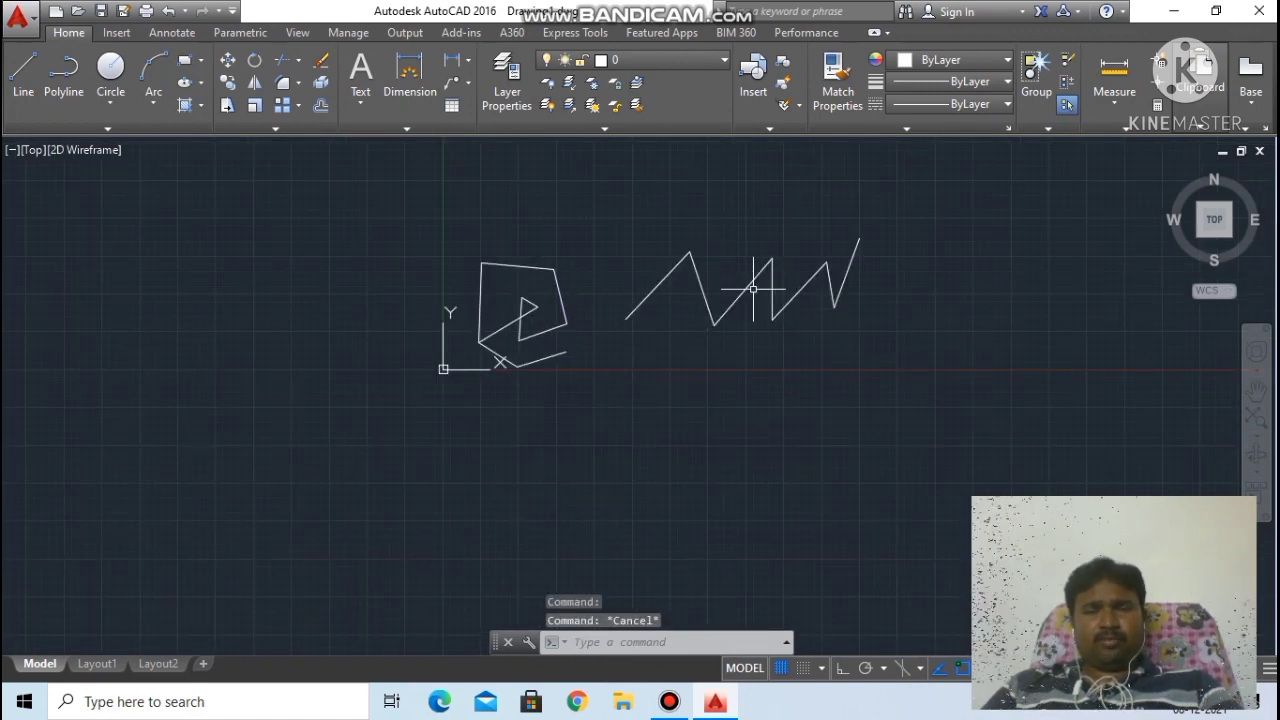
{"action": "scroll", "coordinate": [749, 280], "scroll_direction": "up", "scroll_amount": 3}
{"action": "left_click", "coordinate": [752, 277]}
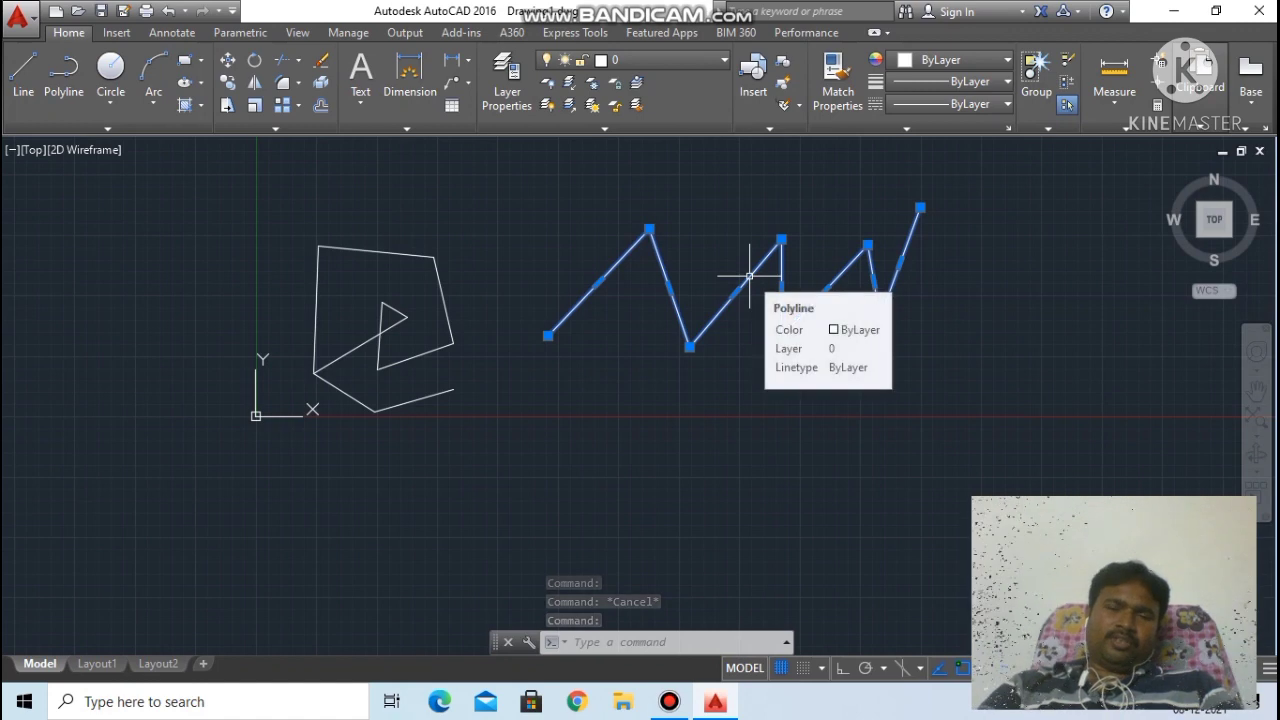
{"action": "key", "text": "Delete"}
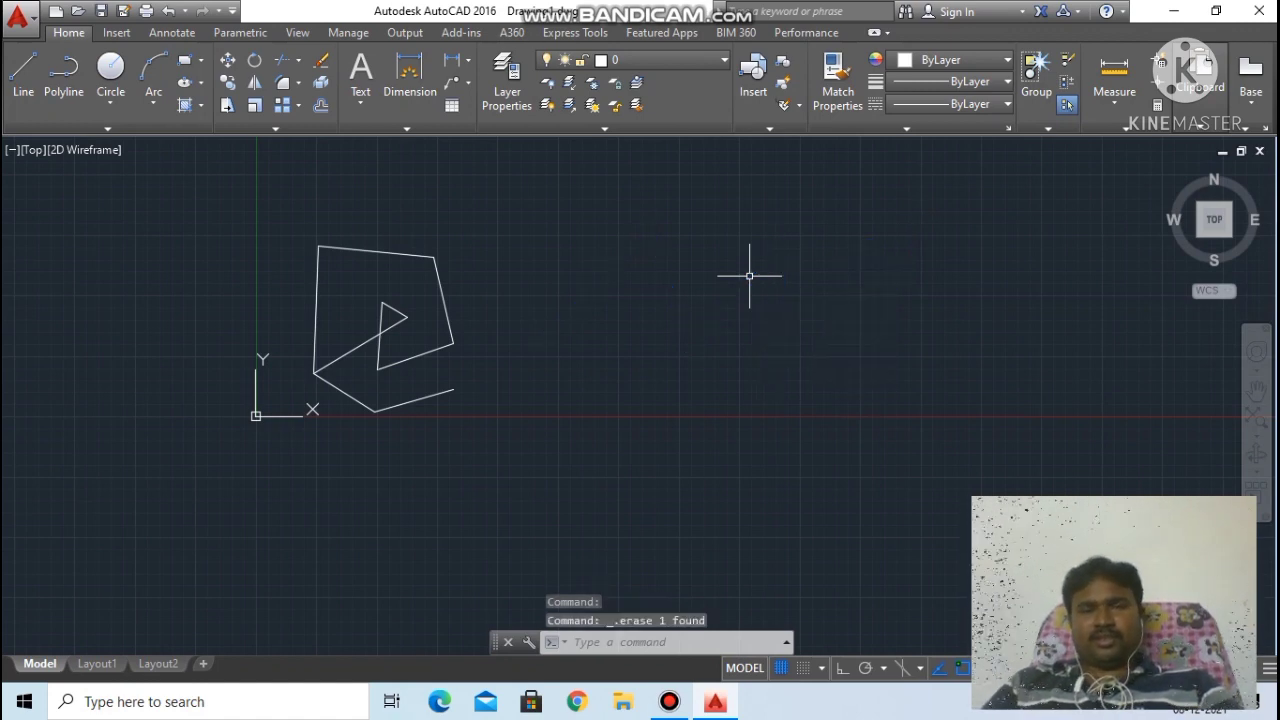
Step: Start a new polyline in the empty area to the right of the line chain, placing its start point just above the X axis
{"action": "scroll", "coordinate": [749, 275], "scroll_direction": "up", "scroll_amount": 2}
{"action": "scroll", "coordinate": [749, 275], "scroll_direction": "down", "scroll_amount": 2}
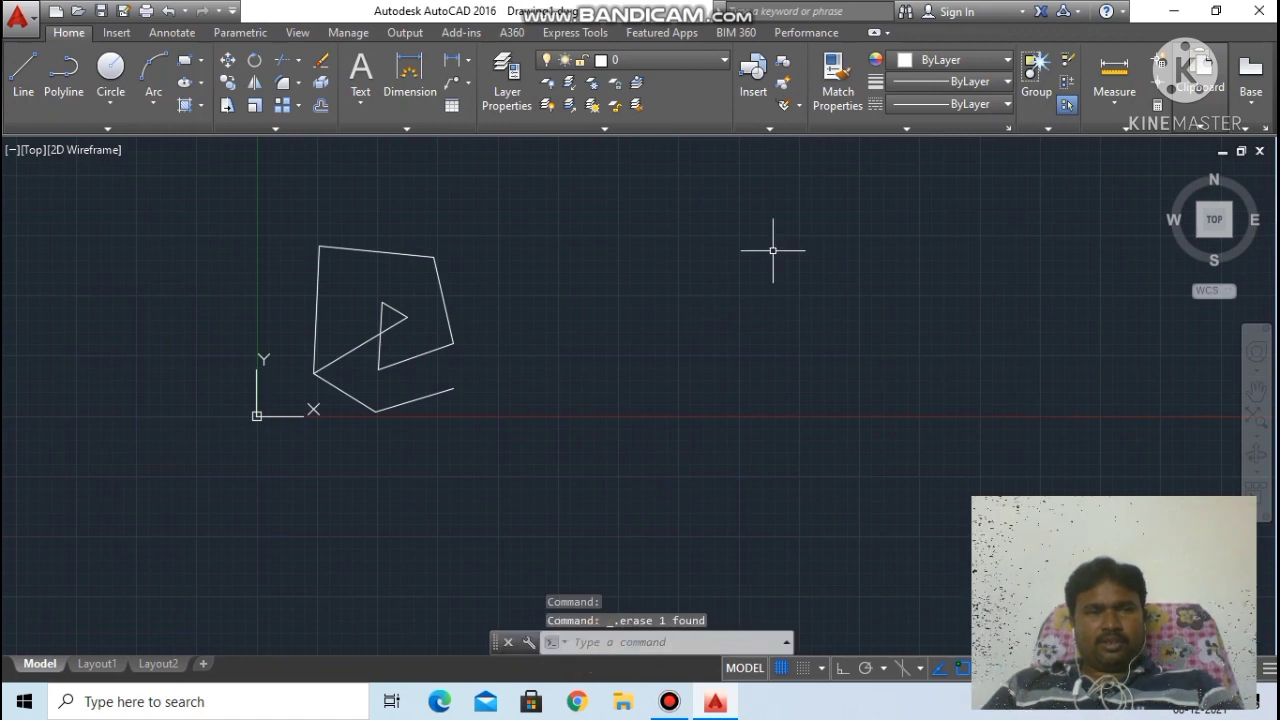
{"action": "left_click", "coordinate": [68, 65]}
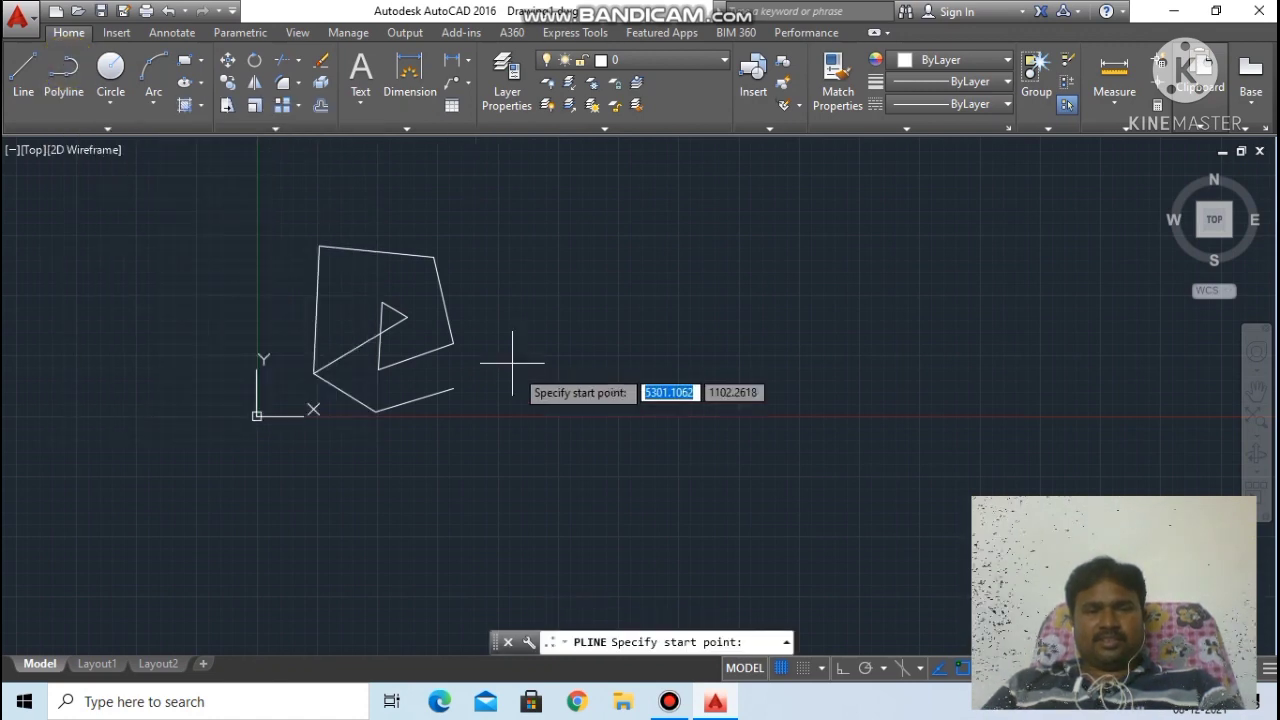
{"action": "left_click", "coordinate": [714, 405]}
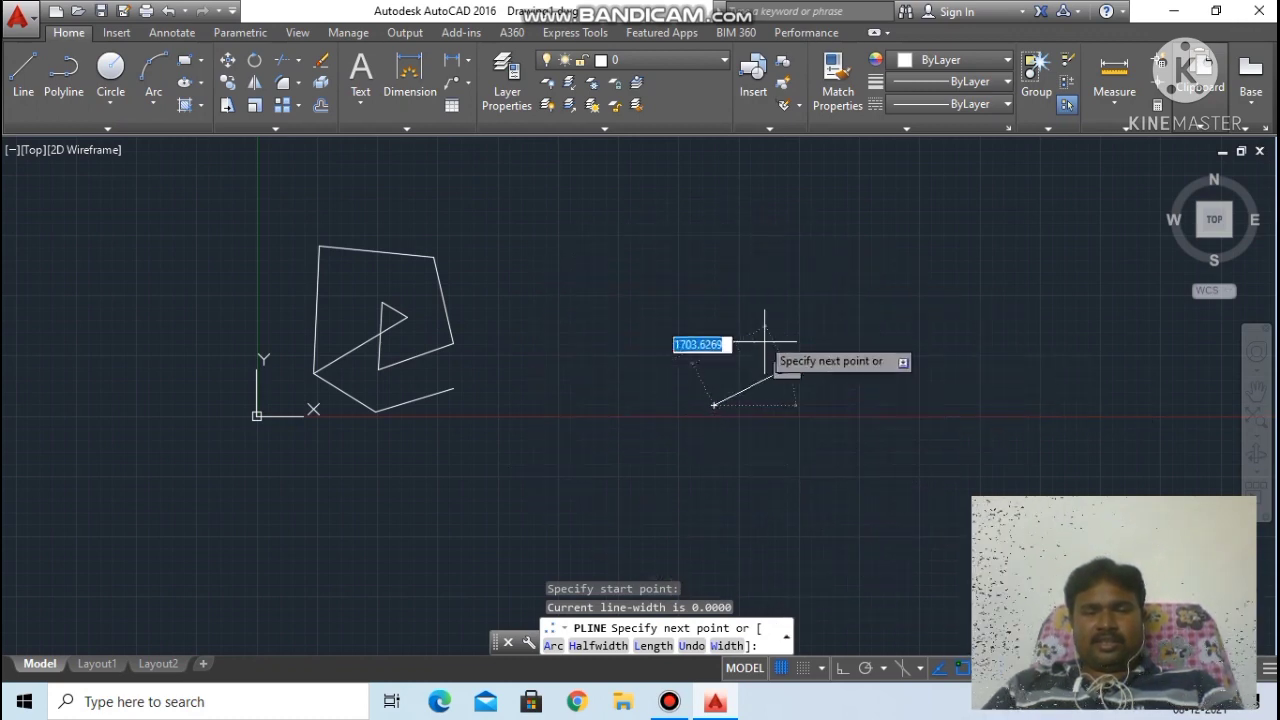
Step: Continue the polyline as an open zigzag of straight segments beside the line figure, ending with a short vertical segment, and finish the command
{"action": "left_click", "coordinate": [738, 262]}
{"action": "left_click", "coordinate": [898, 450]}
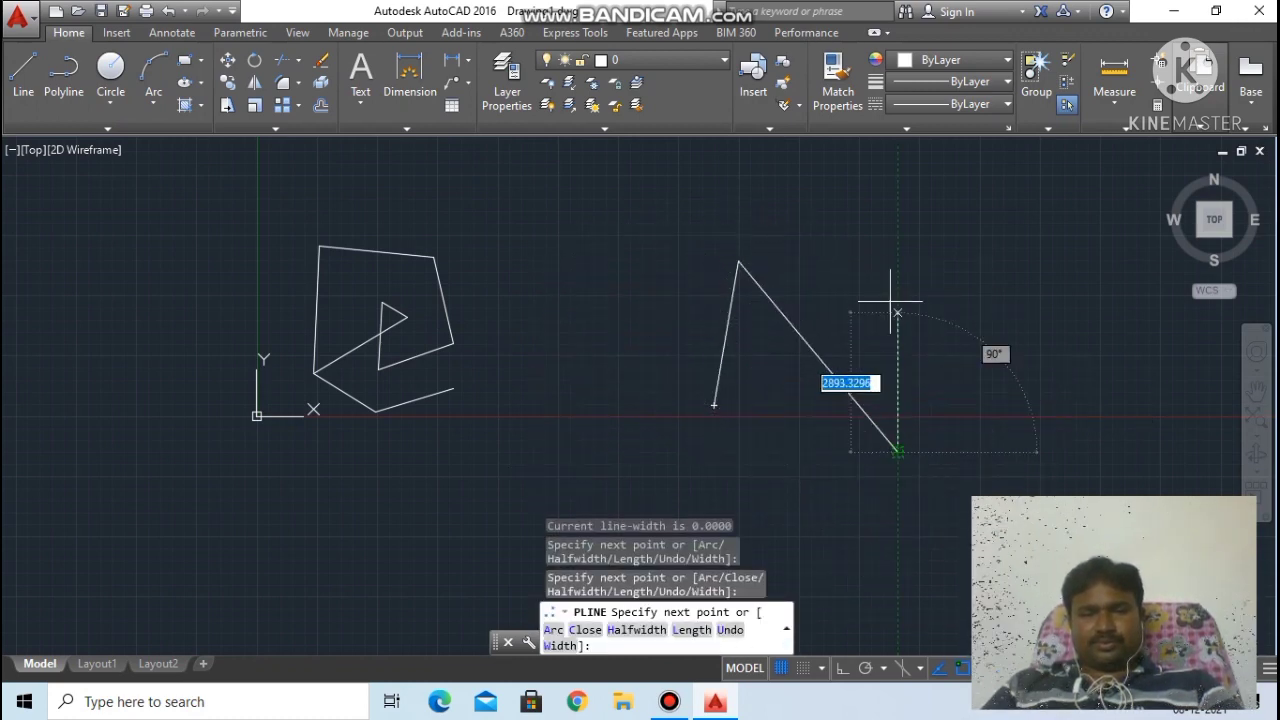
{"action": "left_click", "coordinate": [886, 272]}
{"action": "left_click", "coordinate": [946, 420]}
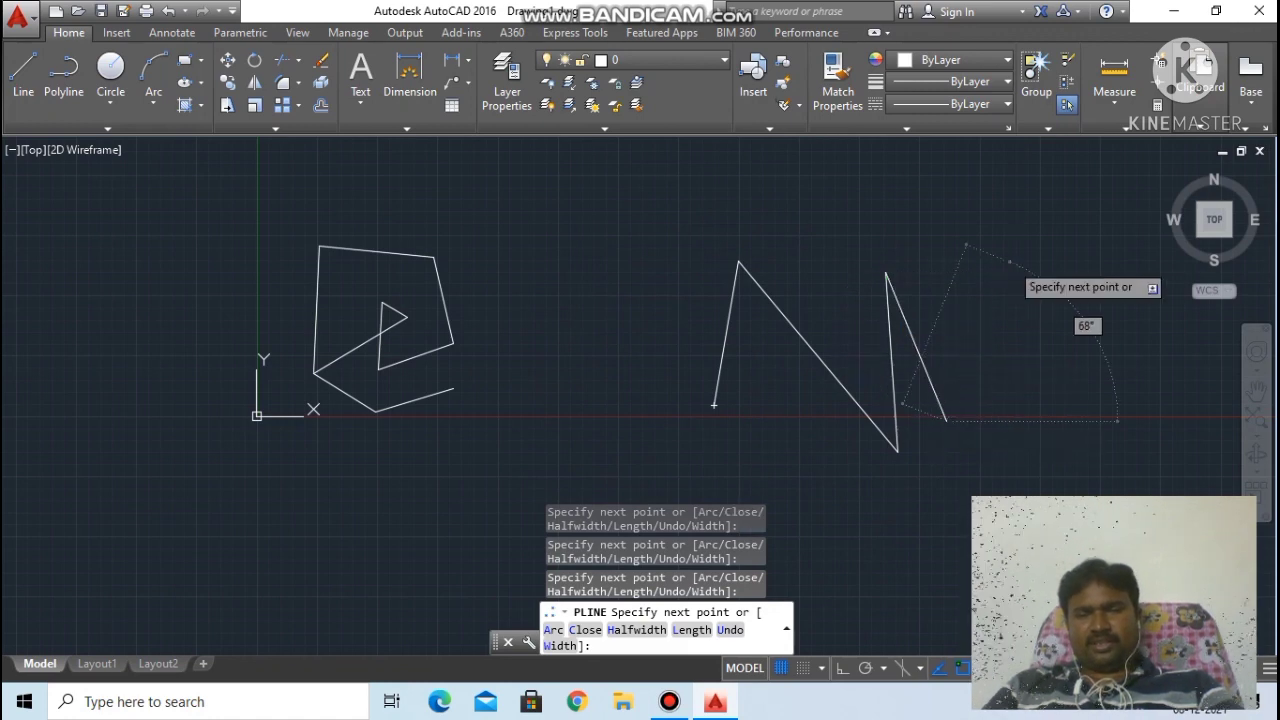
{"action": "left_click", "coordinate": [1010, 262]}
{"action": "left_click", "coordinate": [1086, 403]}
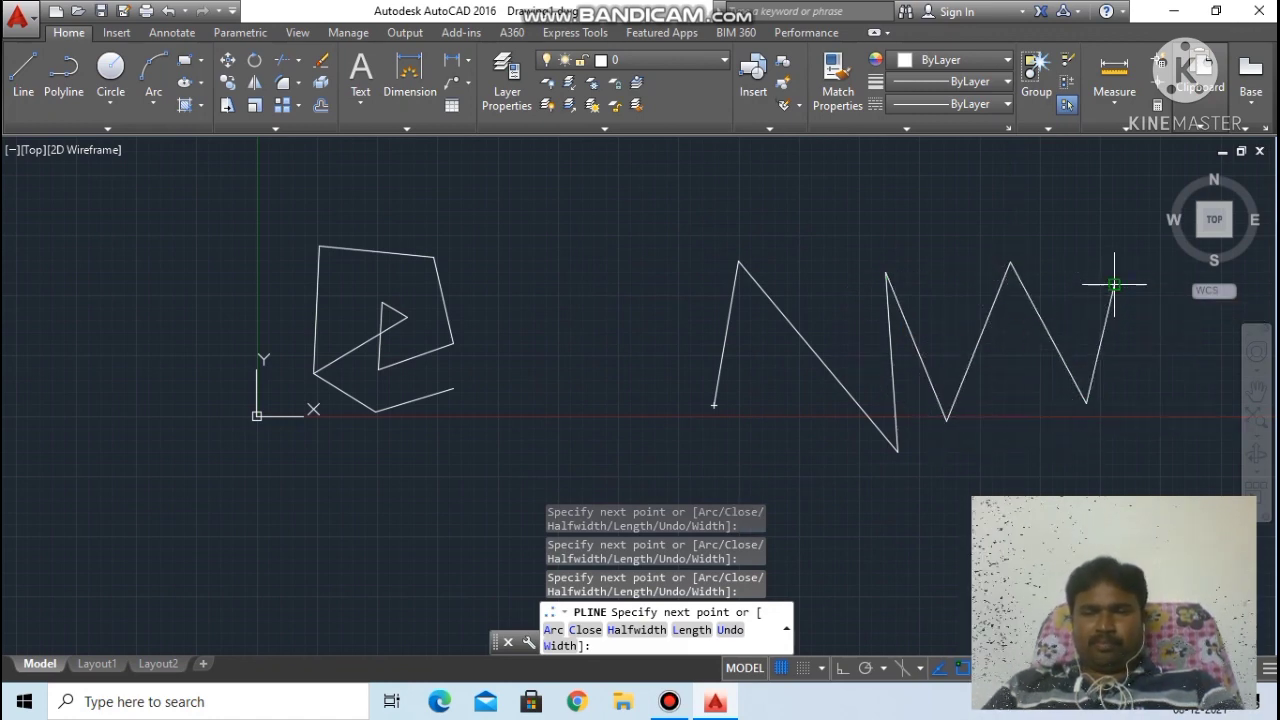
{"action": "left_click", "coordinate": [1115, 285]}
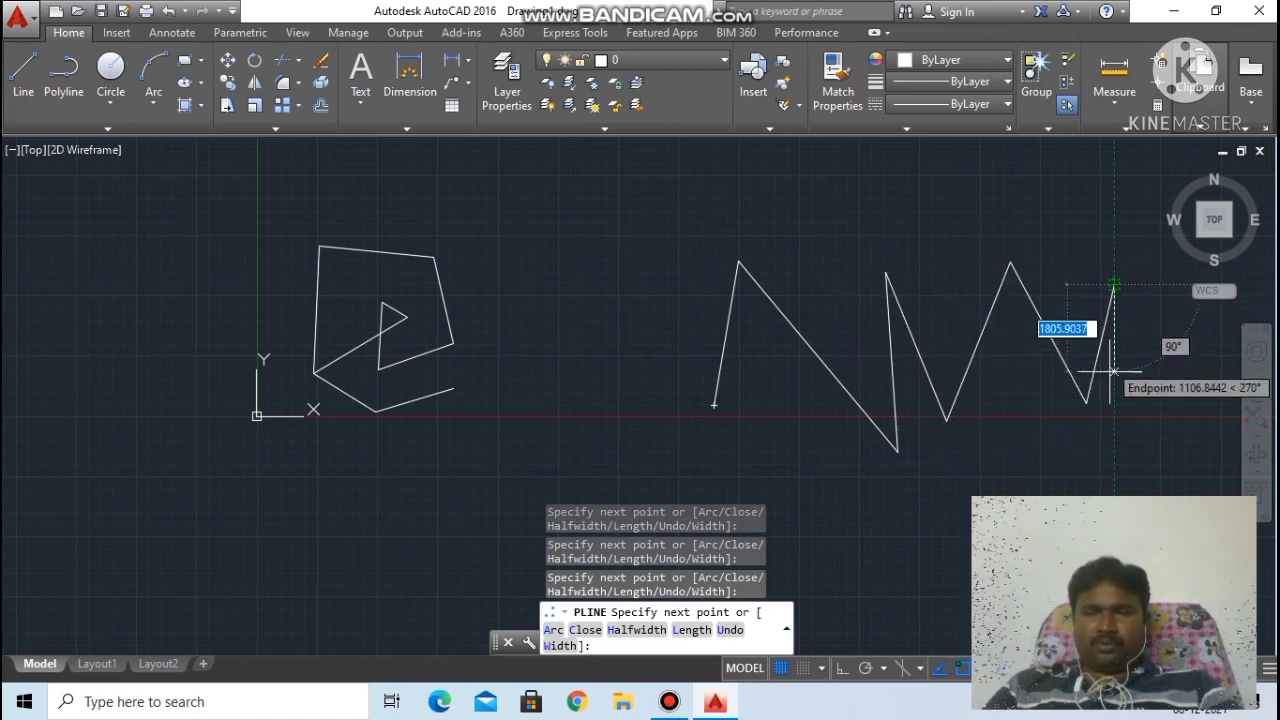
{"action": "left_click", "coordinate": [1165, 405]}
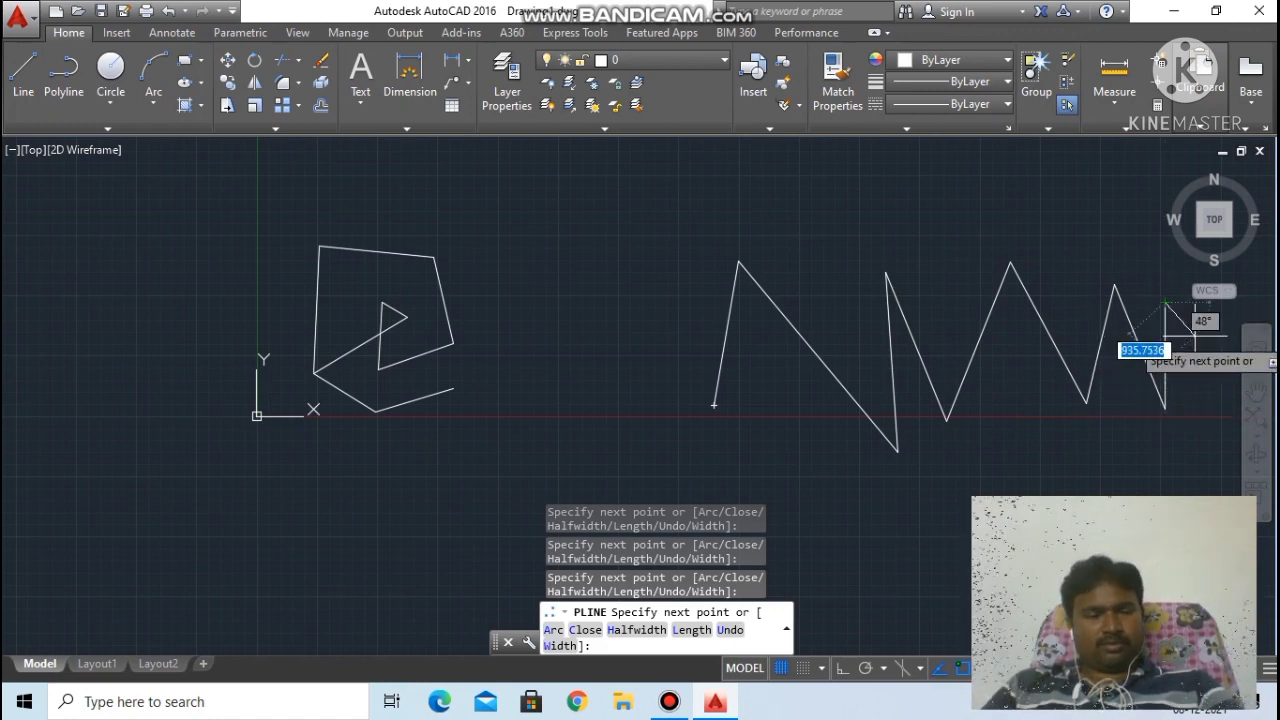
{"action": "left_click", "coordinate": [1165, 302]}
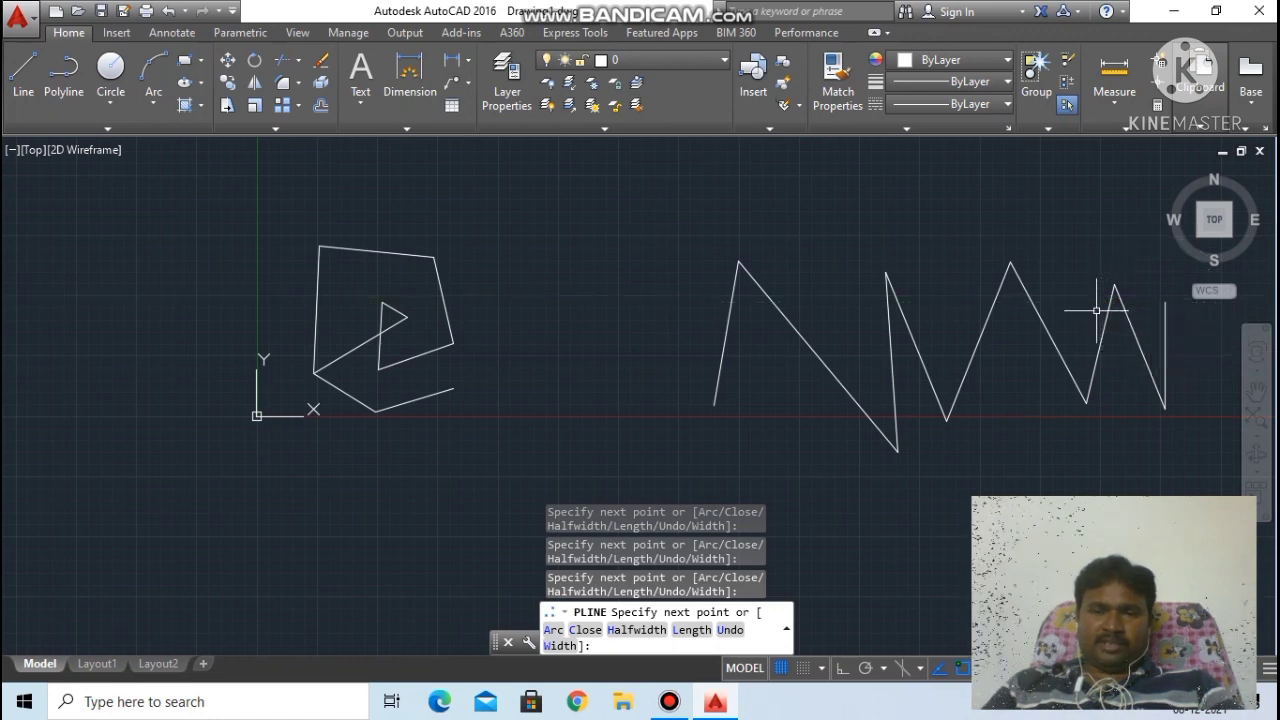
{"action": "key", "text": "Escape"}
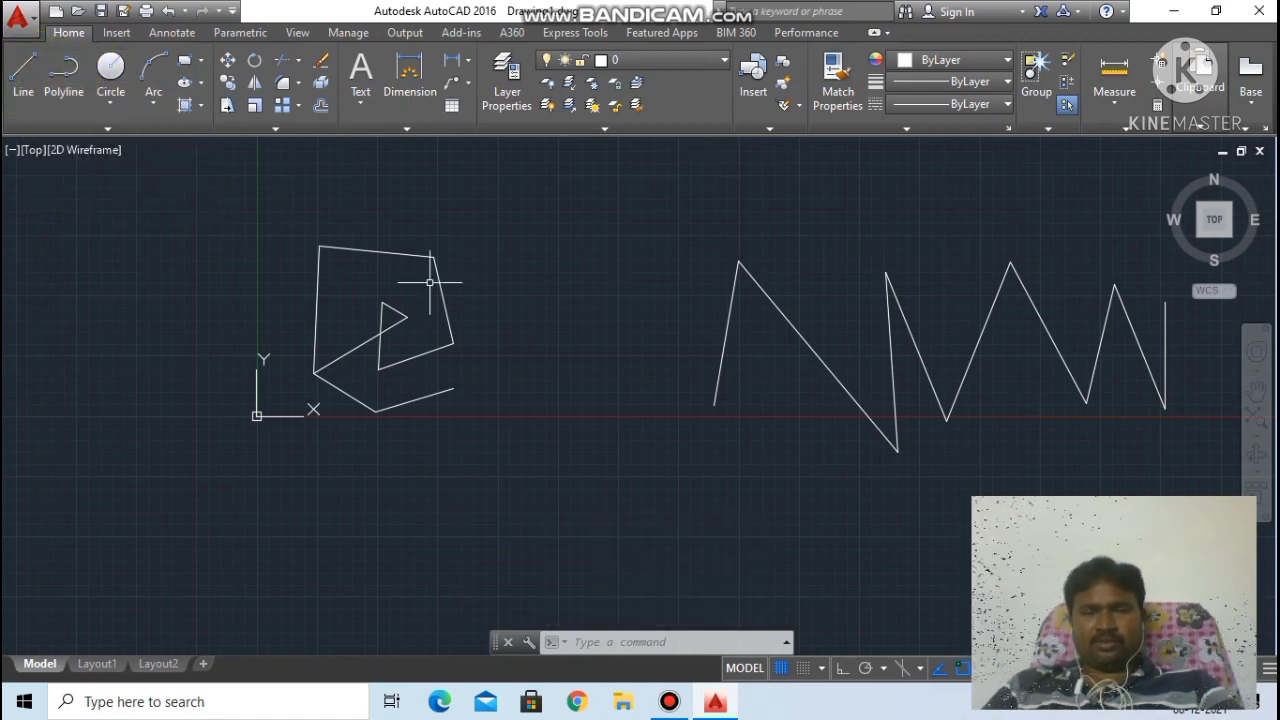
Step: Select the zigzag polyline, clear the selection, and select the upper edge of the line figure to compare how each is selected
{"action": "scroll", "coordinate": [1100, 380], "scroll_direction": "down", "scroll_amount": 3}
{"action": "scroll", "coordinate": [1159, 367], "scroll_direction": "up", "scroll_amount": 5}
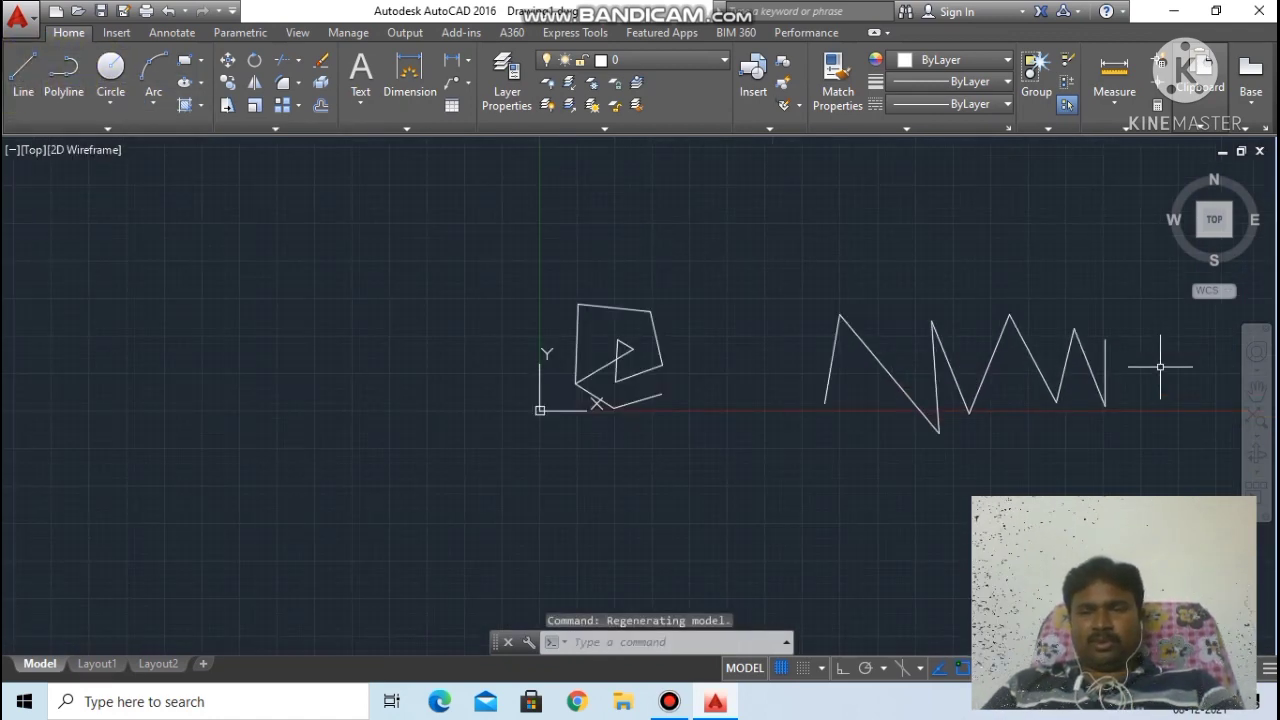
{"action": "scroll", "coordinate": [1070, 363], "scroll_direction": "down", "scroll_amount": 2}
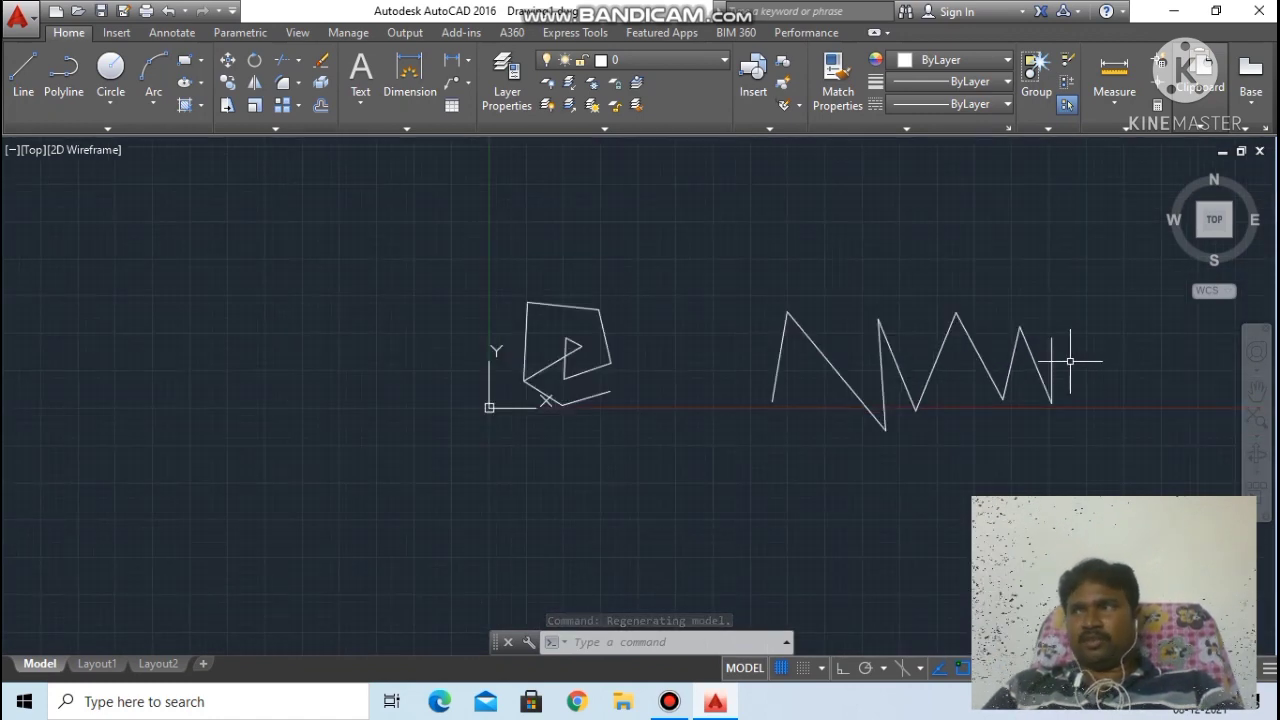
{"action": "scroll", "coordinate": [1070, 361], "scroll_direction": "up", "scroll_amount": 2}
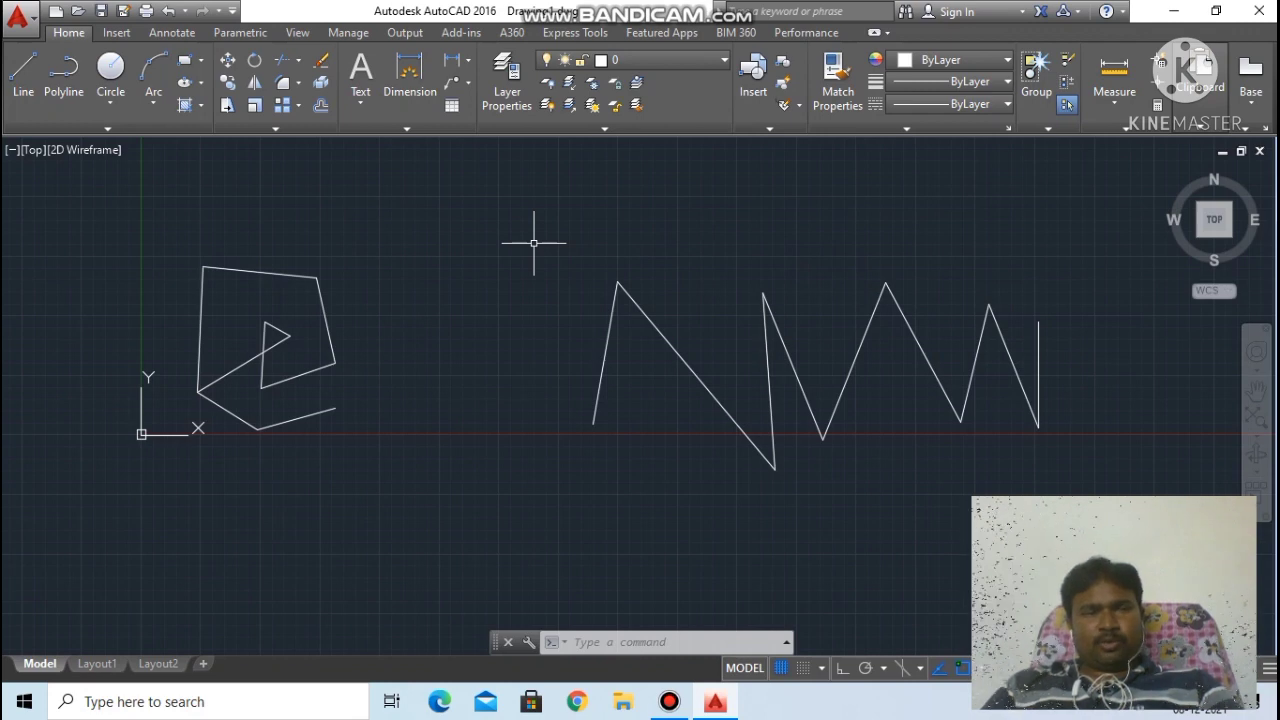
{"action": "left_click", "coordinate": [666, 338]}
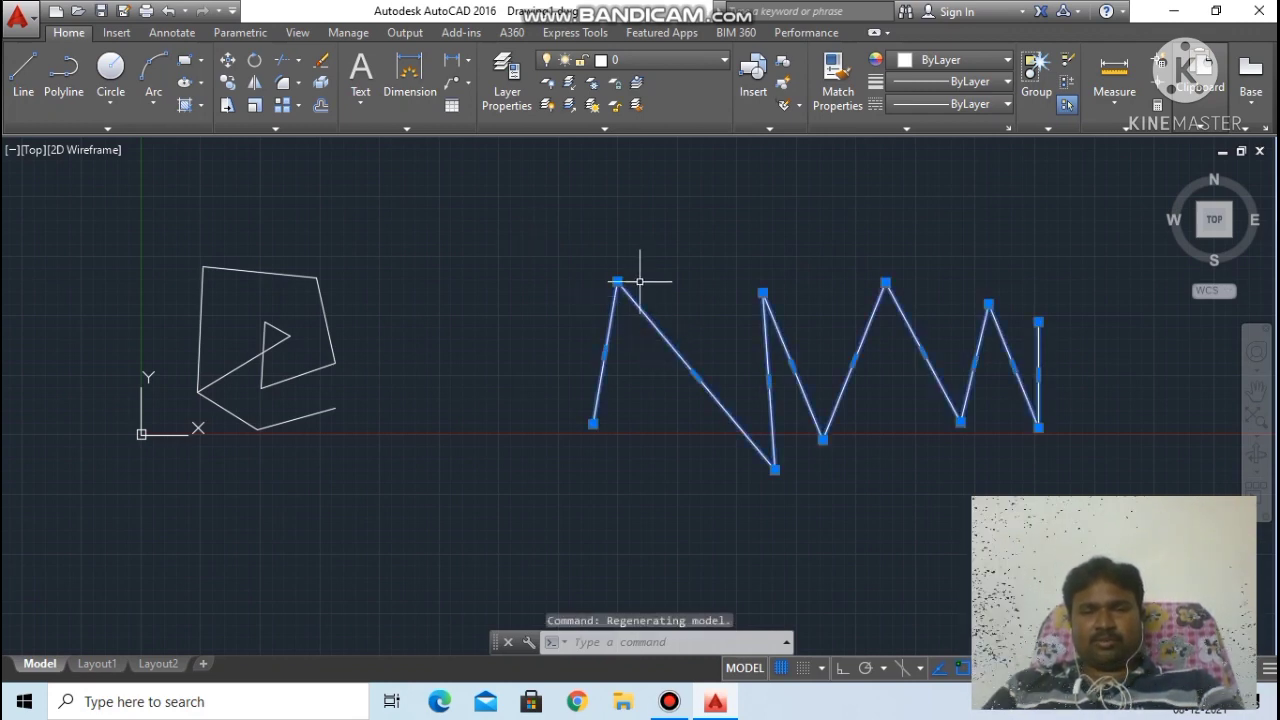
{"action": "key", "text": "Escape"}
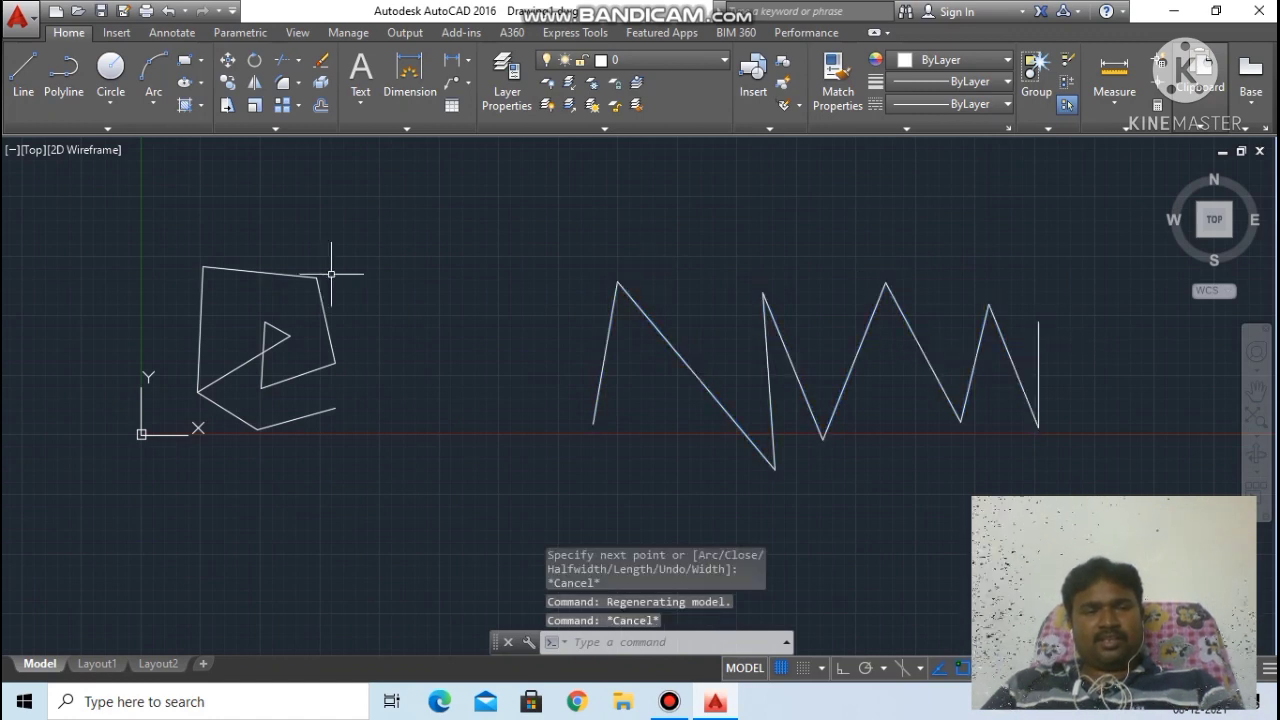
{"action": "left_click", "coordinate": [280, 275]}
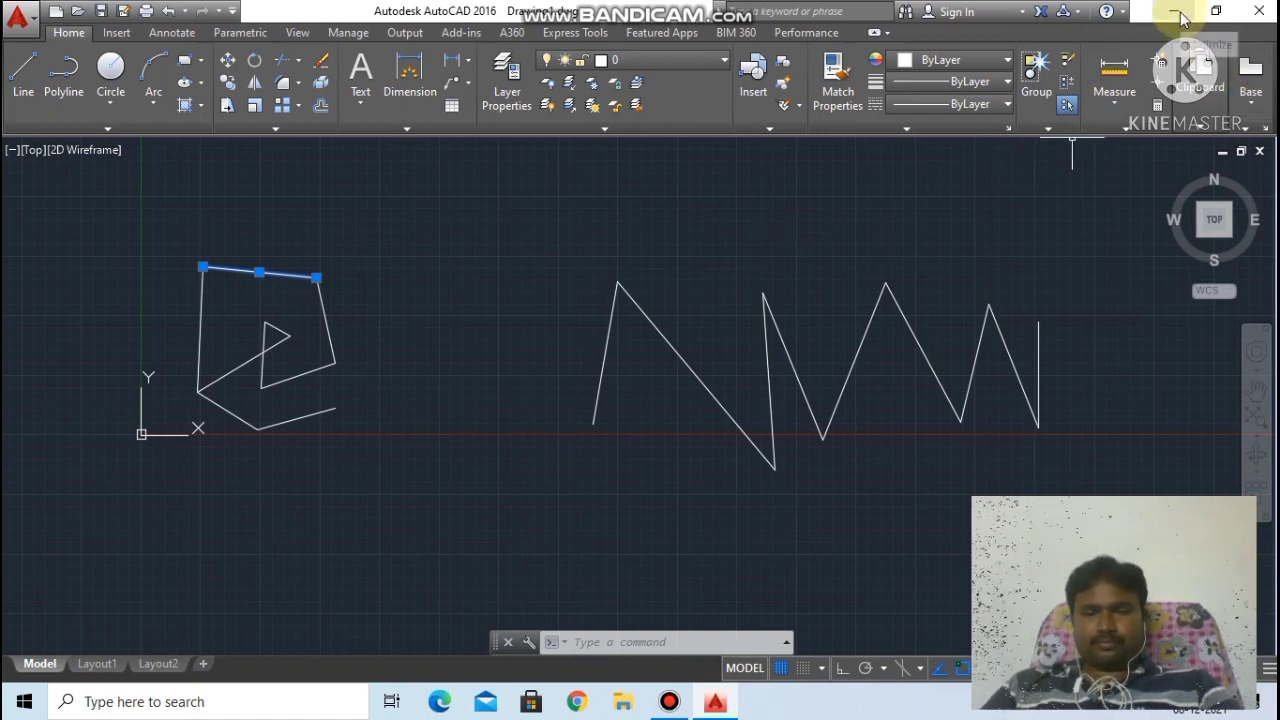
{"action": "left_click", "coordinate": [672, 702]}
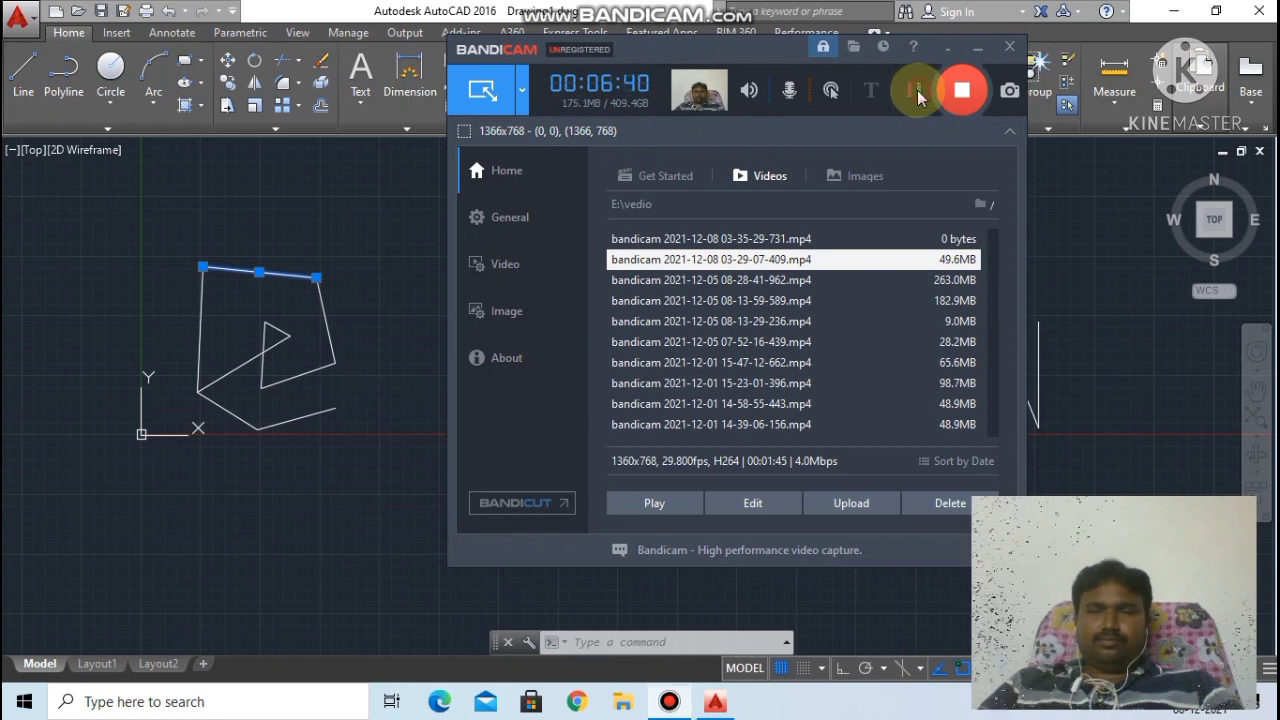
{"action": "left_click", "coordinate": [974, 47]}
Step: Erase the whole line figure near the origin and the zigzag polyline from the drawing
{"action": "scroll", "coordinate": [660, 340], "scroll_direction": "down", "scroll_amount": 3}
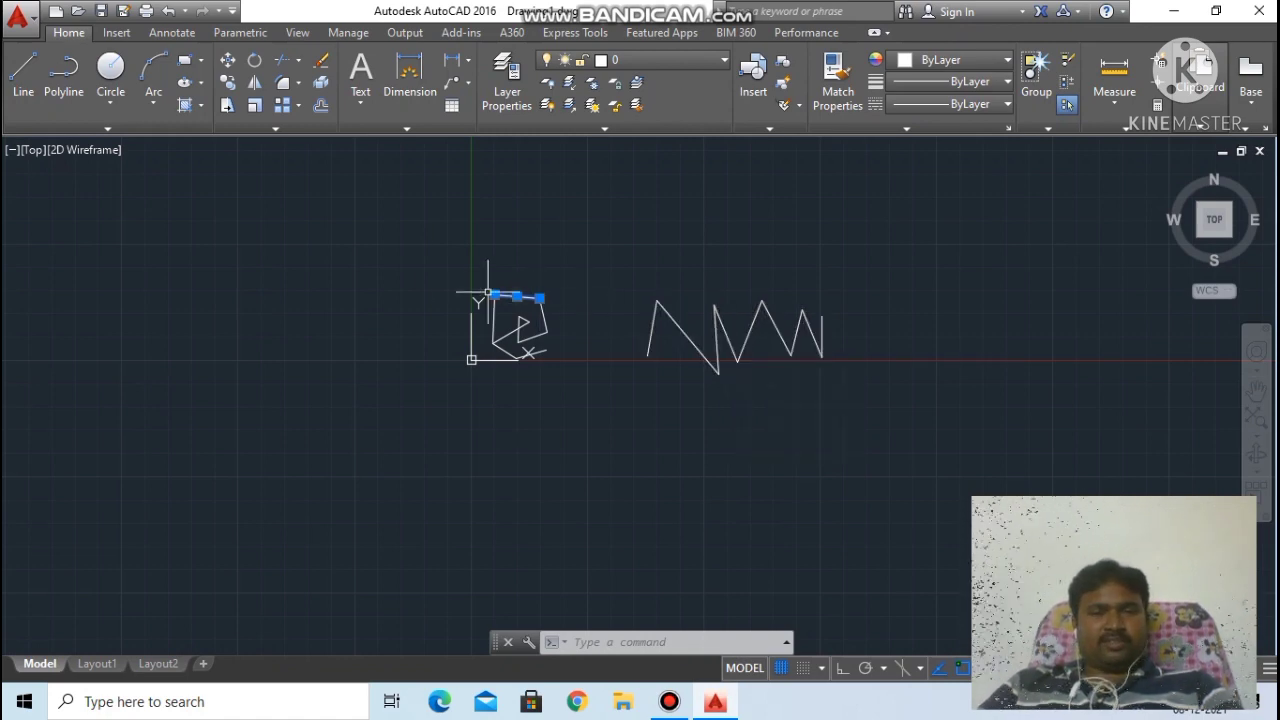
{"action": "mouse_move", "coordinate": [428, 270]}
{"action": "left_mouse_down"}
{"action": "mouse_move", "coordinate": [429, 314]}
{"action": "mouse_move", "coordinate": [657, 357]}
{"action": "mouse_move", "coordinate": [855, 303]}
{"action": "mouse_move", "coordinate": [911, 354]}
{"action": "mouse_move", "coordinate": [789, 423]}
{"action": "mouse_move", "coordinate": [760, 409]}
{"action": "left_mouse_up"}
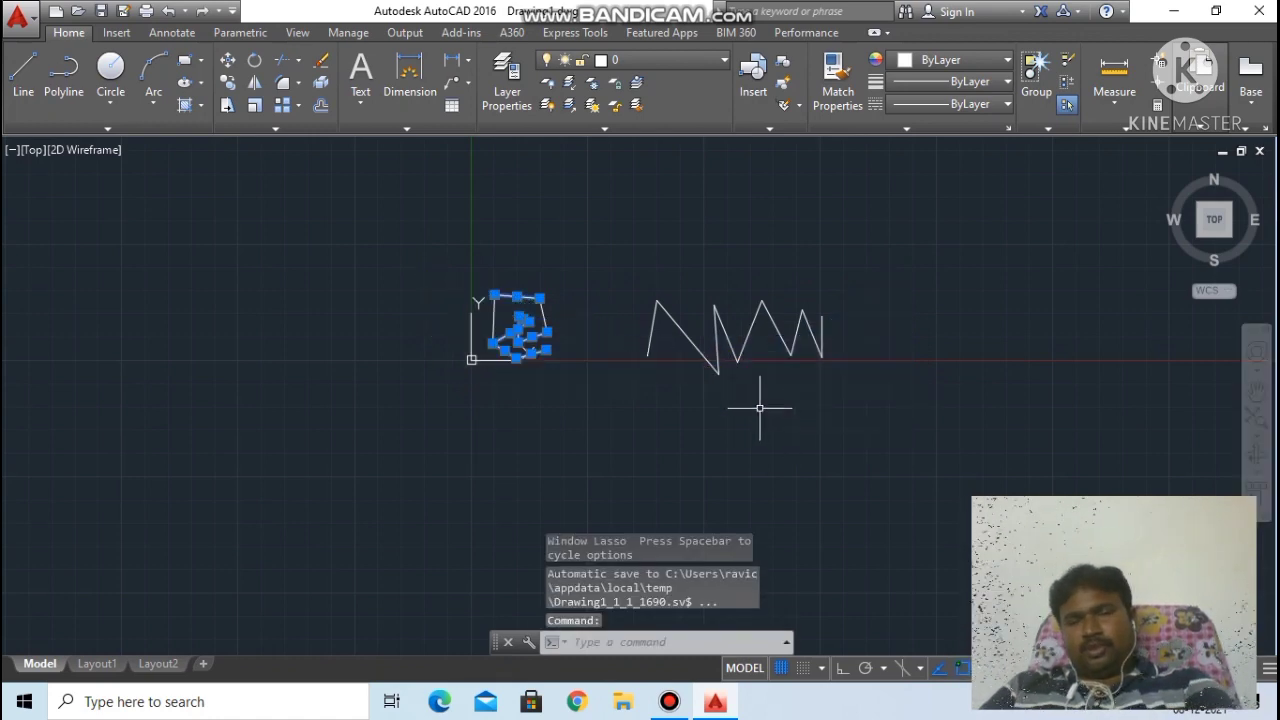
{"action": "key", "text": "Delete"}
{"action": "mouse_move", "coordinate": [463, 266]}
{"action": "left_mouse_down"}
{"action": "mouse_move", "coordinate": [457, 294]}
{"action": "mouse_move", "coordinate": [852, 423]}
{"action": "mouse_move", "coordinate": [986, 243]}
{"action": "mouse_move", "coordinate": [986, 257]}
{"action": "left_mouse_up"}
{"action": "key", "text": "Delete"}
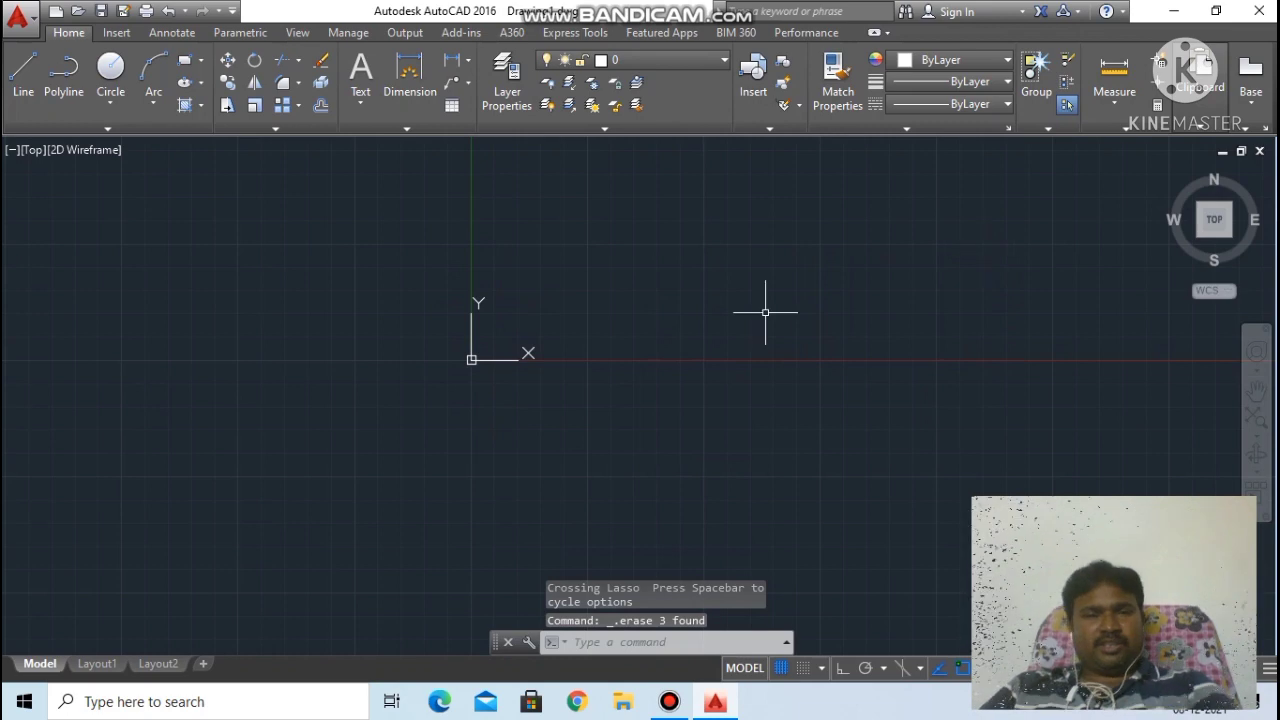
{"action": "scroll", "coordinate": [578, 272], "scroll_direction": "up", "scroll_amount": 5}
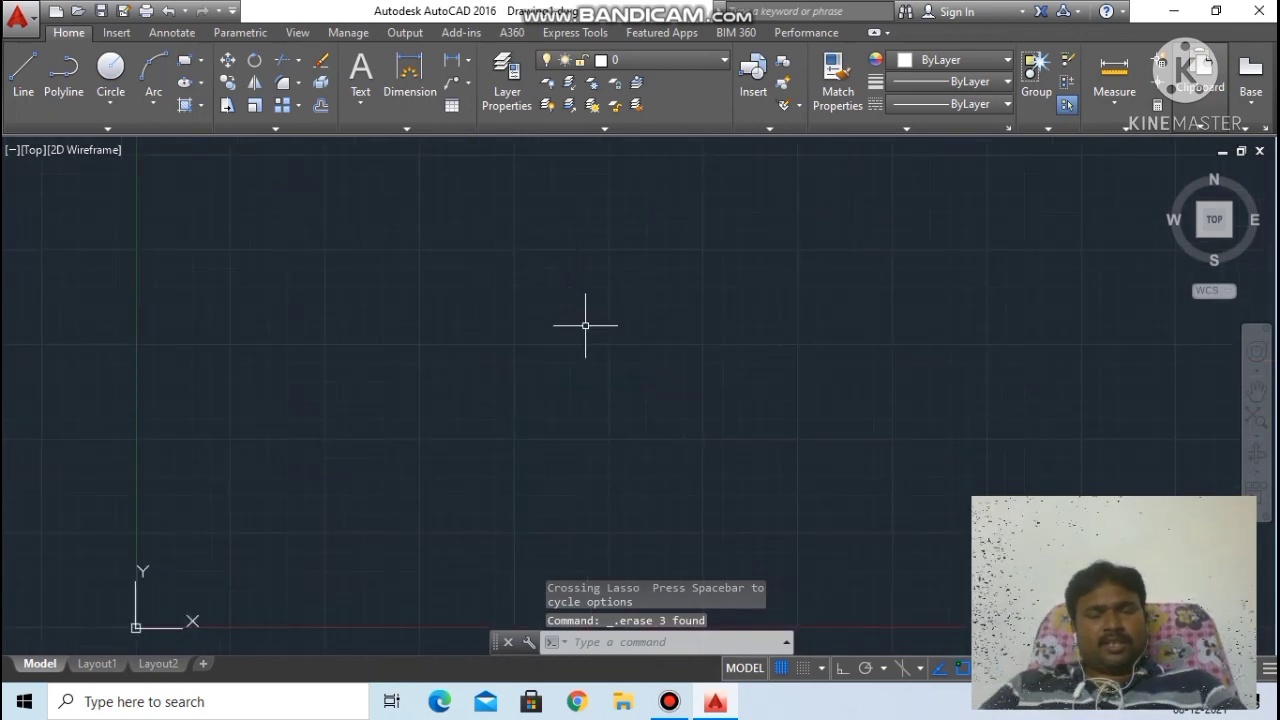
{"action": "scroll", "coordinate": [575, 371], "scroll_direction": "up", "scroll_amount": 1}
{"action": "scroll", "coordinate": [575, 371], "scroll_direction": "down", "scroll_amount": 1}
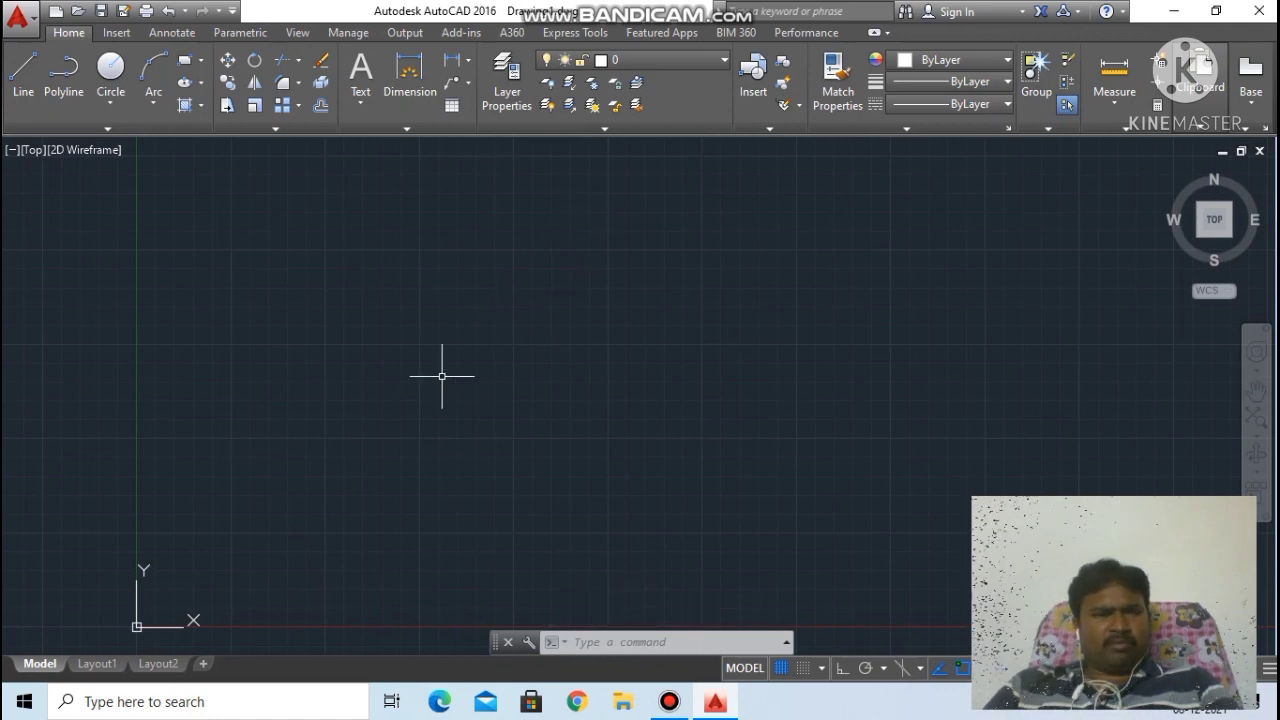
{"action": "scroll", "coordinate": [441, 376], "scroll_direction": "up", "scroll_amount": 2}
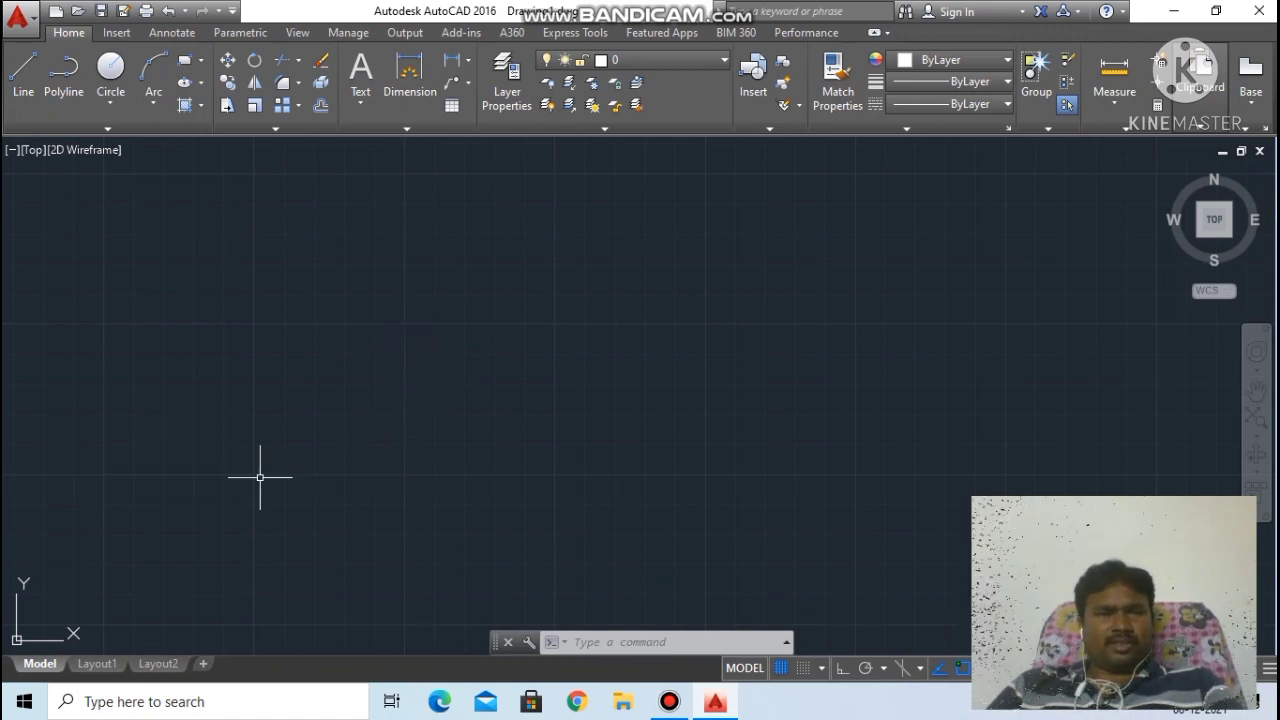
{"action": "scroll", "coordinate": [353, 397], "scroll_direction": "down", "scroll_amount": 2}
{"action": "scroll", "coordinate": [393, 387], "scroll_direction": "down", "scroll_amount": 3}
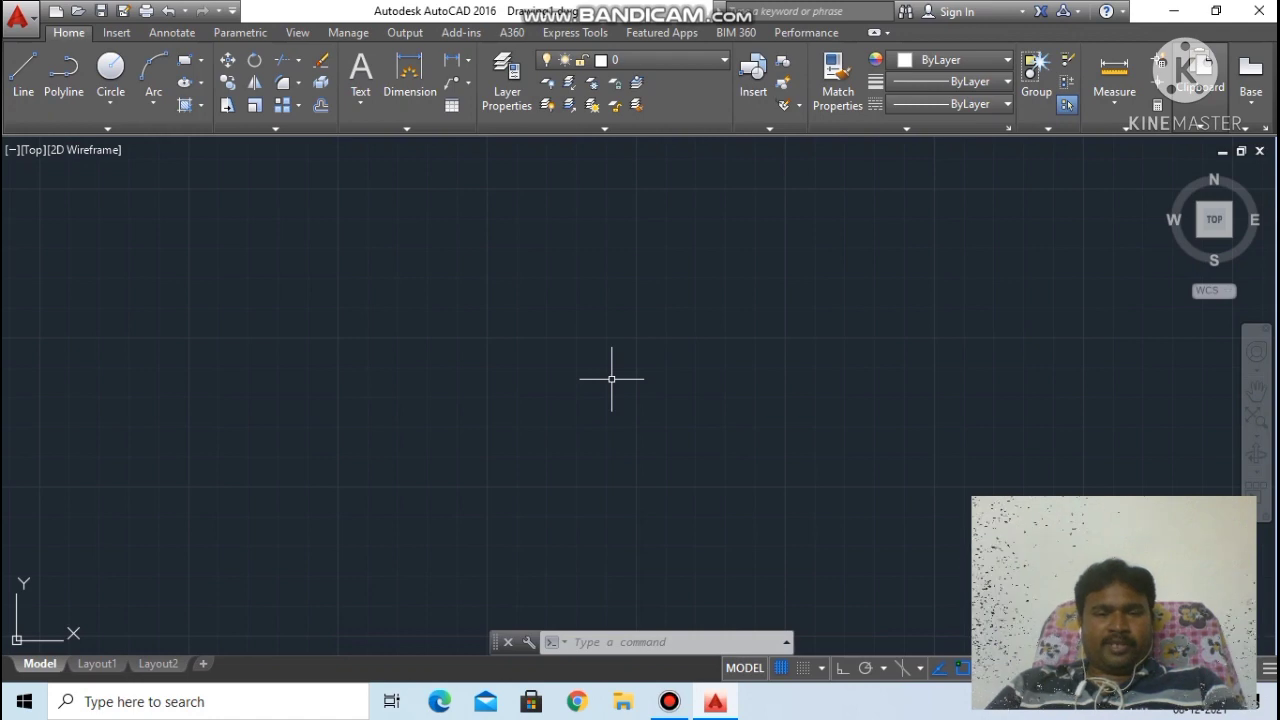
Step: Start a polyline in the empty drawing area and draw its first segment as an upward-bulging arc with the Arc option
{"action": "left_click", "coordinate": [601, 627]}
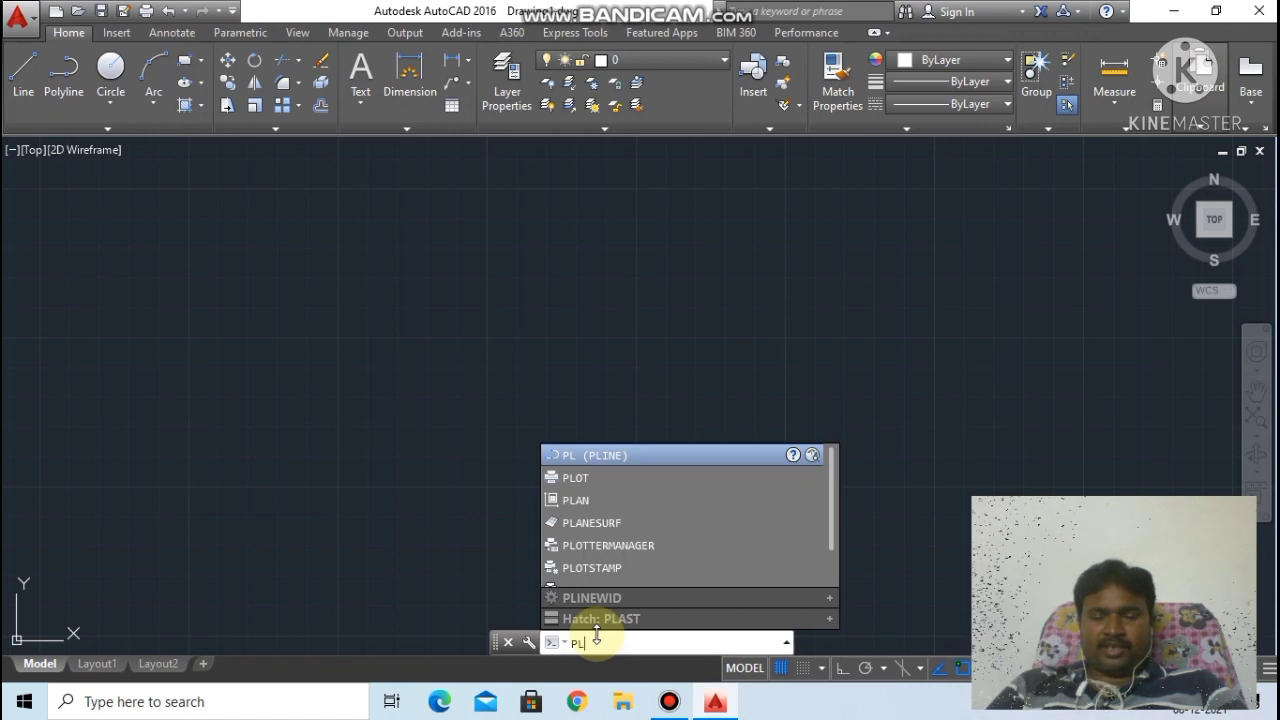
{"action": "key", "text": "Return"}
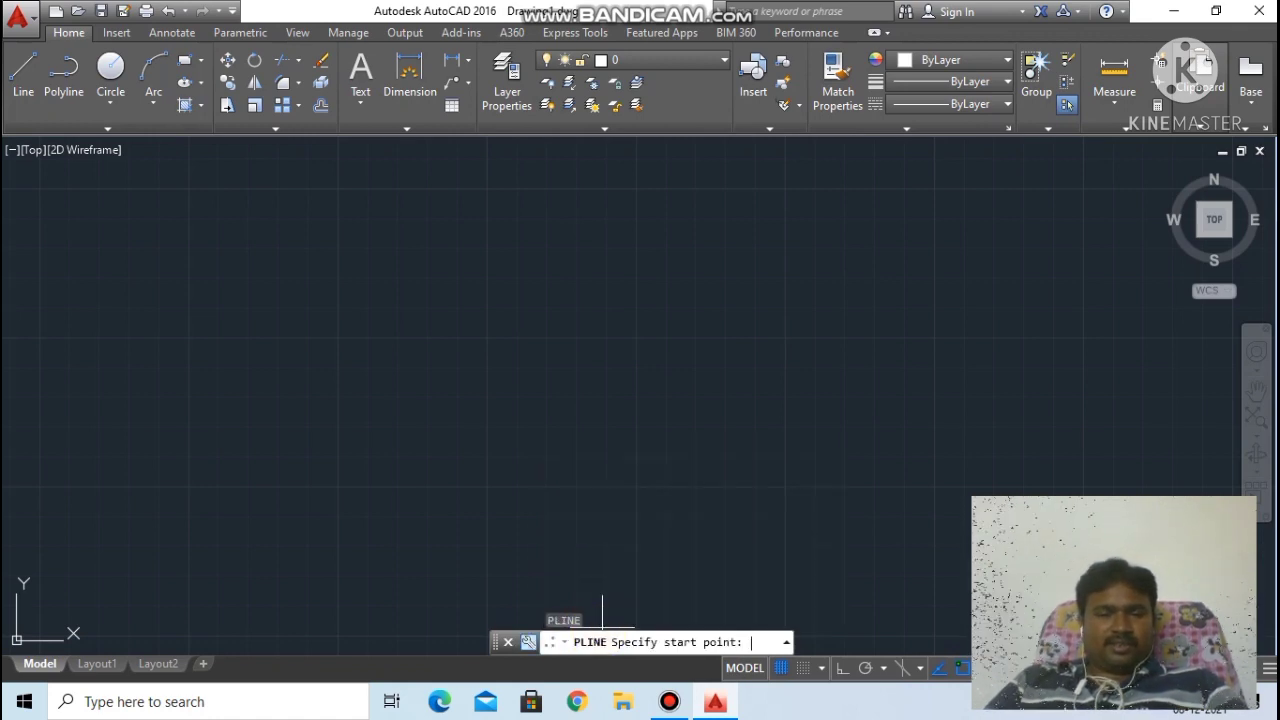
{"action": "left_click", "coordinate": [387, 407]}
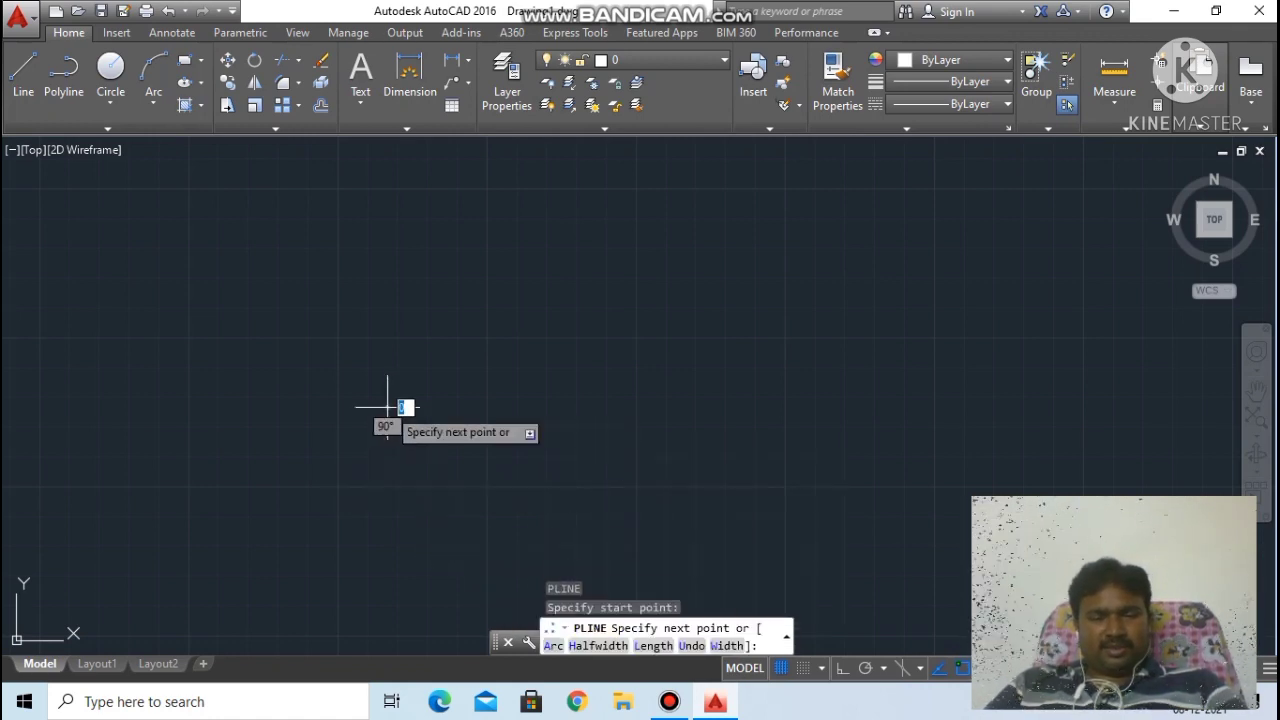
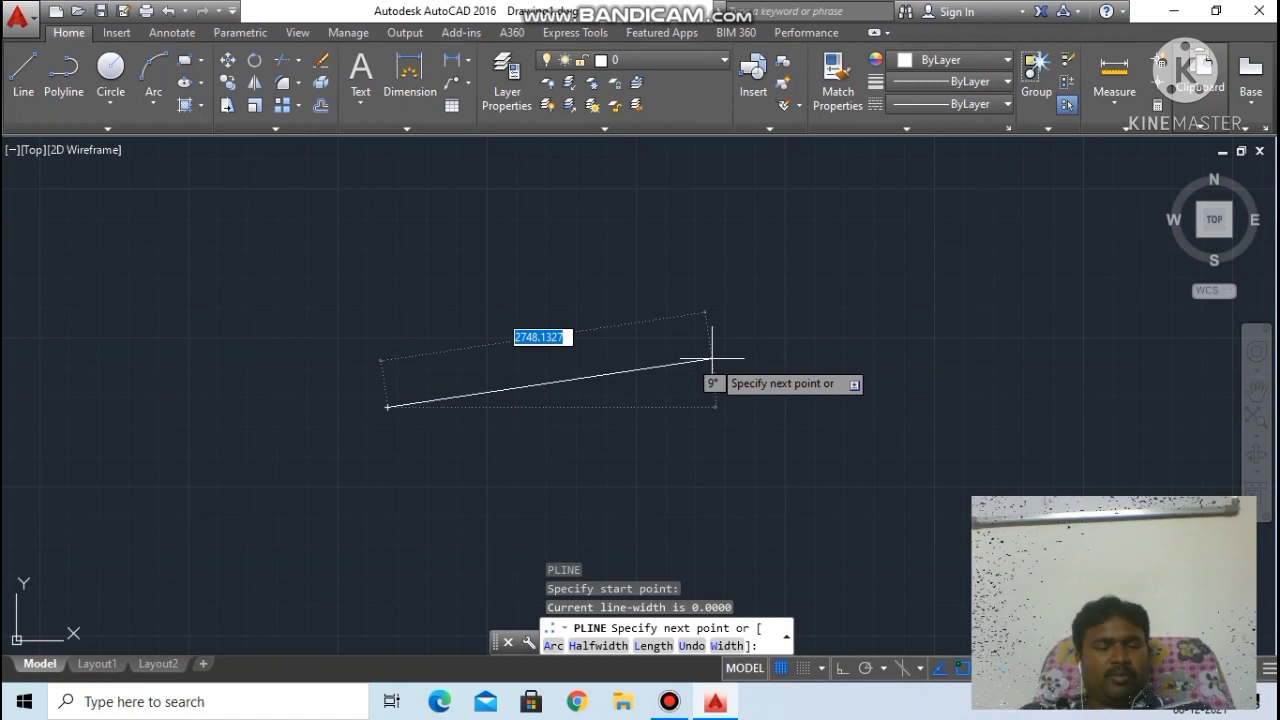
{"action": "type", "text": "a"}
{"action": "key", "text": "Return"}
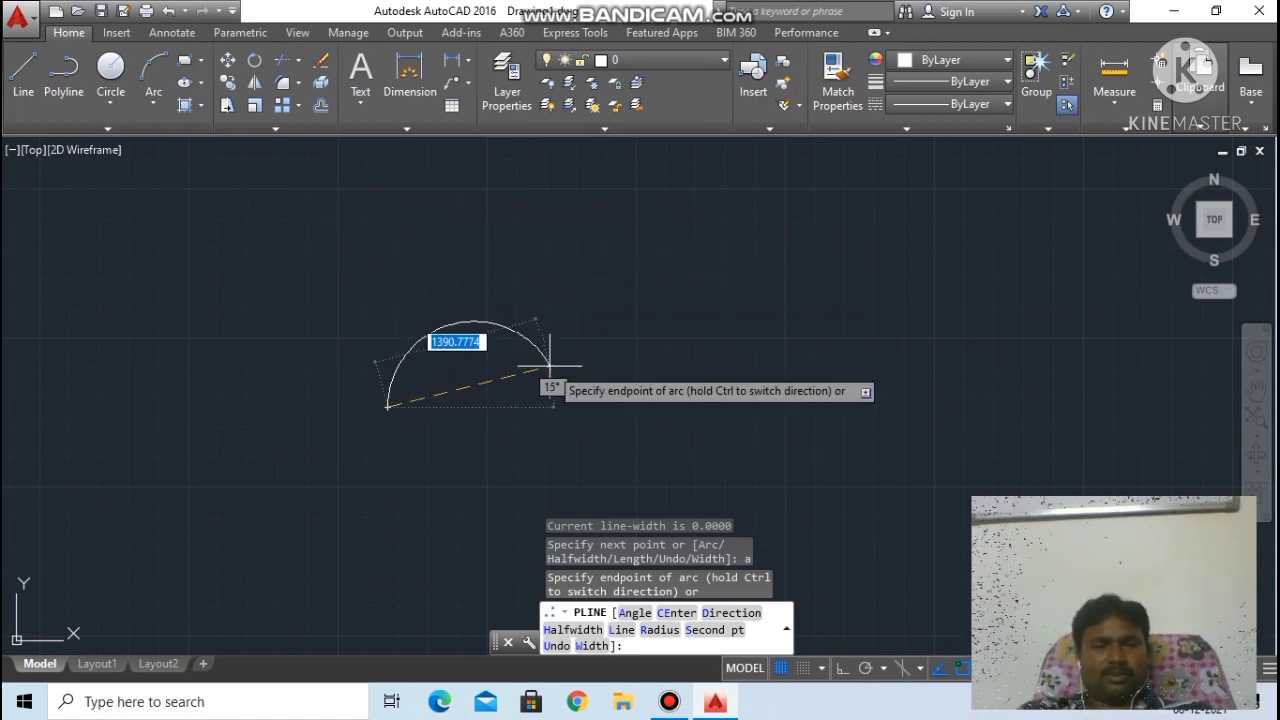
{"action": "left_click", "coordinate": [716, 262]}
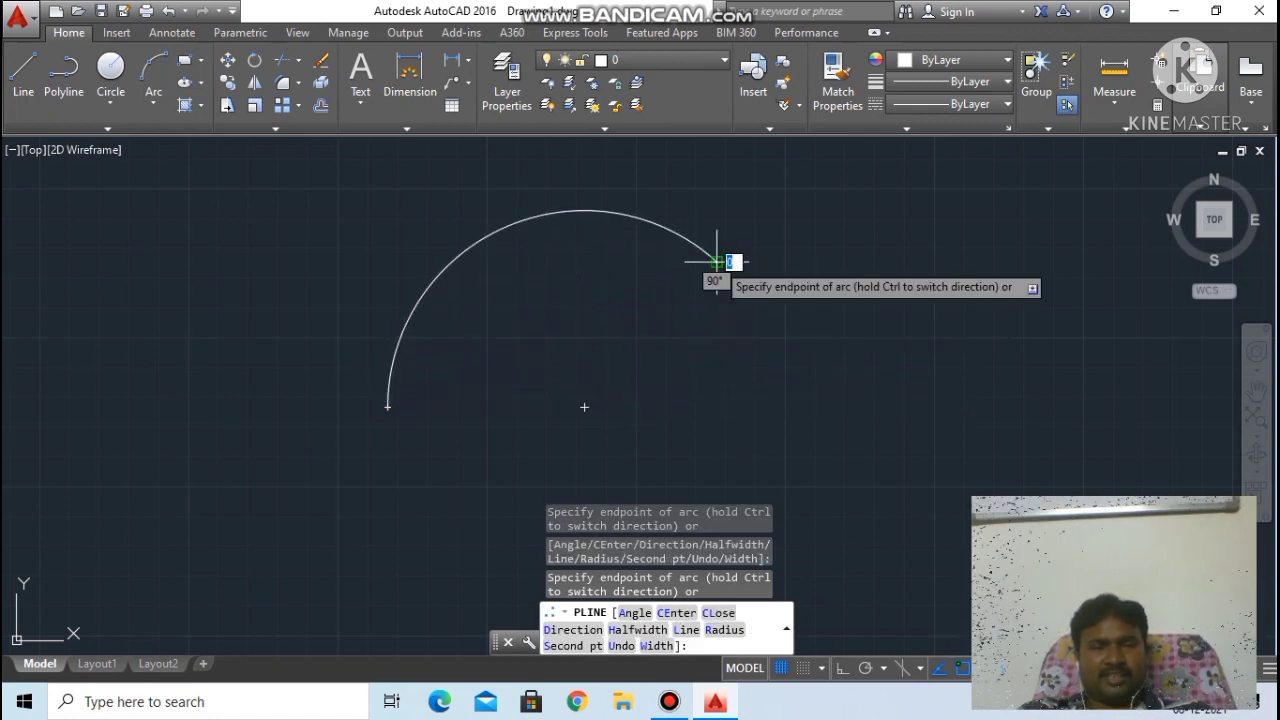
Step: Extend the arc polyline with a wave to the right, a rounded turn back underneath, and a large loop near the Y axis
{"action": "scroll", "coordinate": [737, 291], "scroll_direction": "down", "scroll_amount": 4}
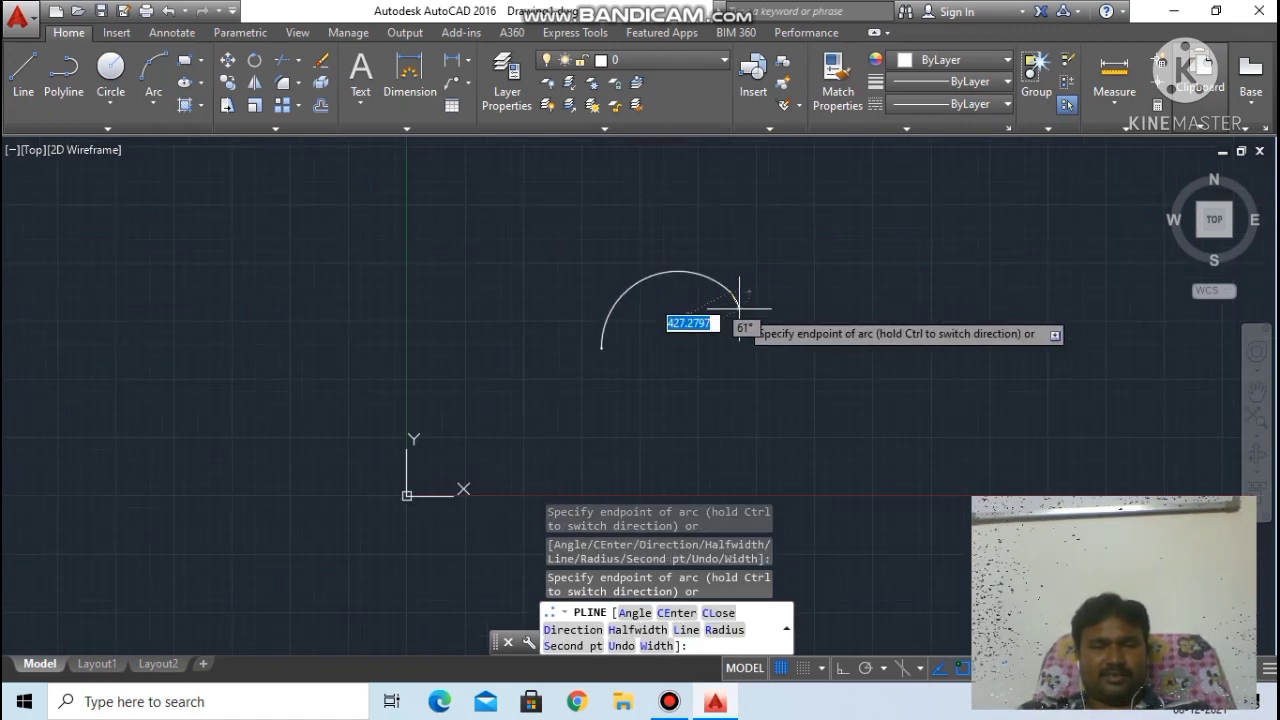
{"action": "left_click", "coordinate": [899, 236]}
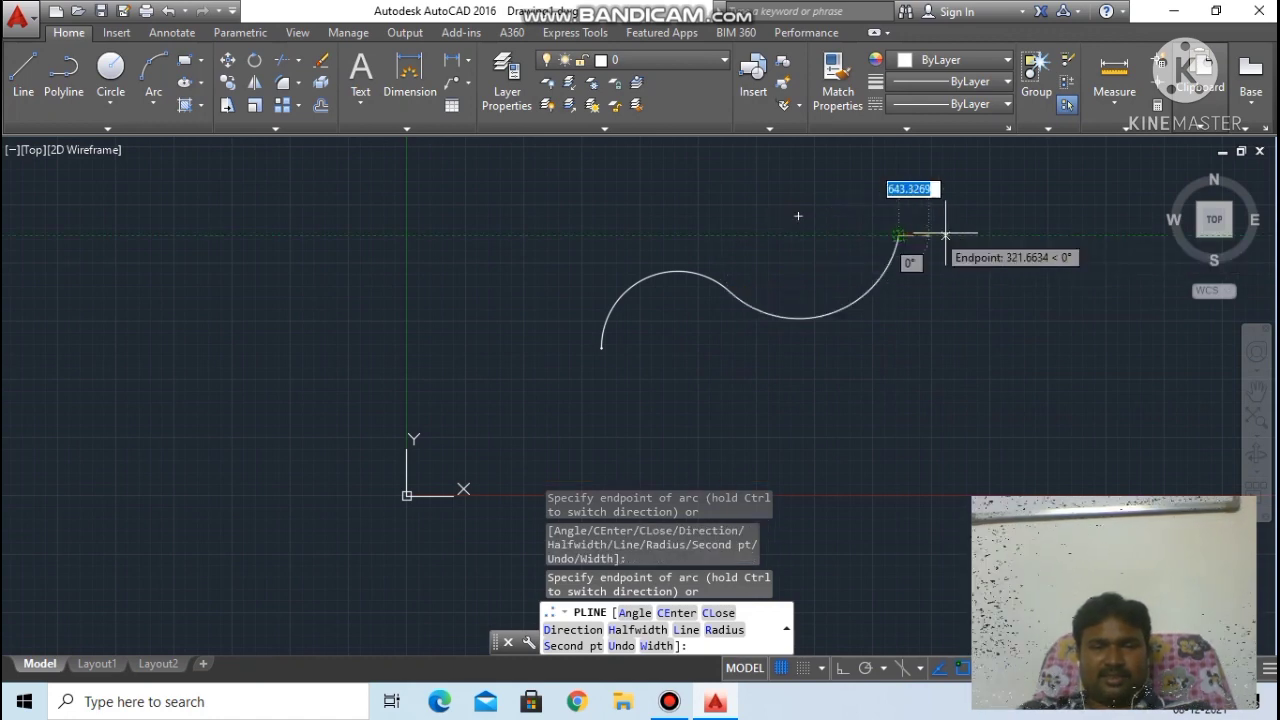
{"action": "left_click", "coordinate": [1025, 285]}
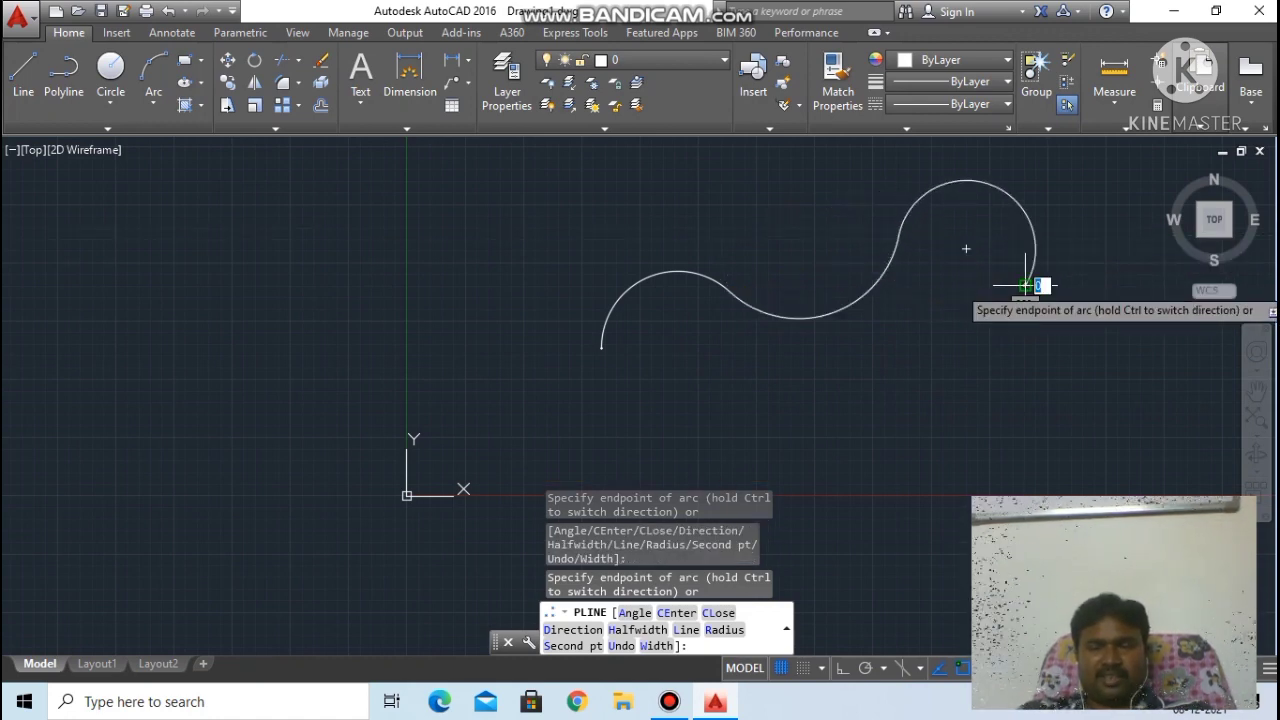
{"action": "left_click", "coordinate": [863, 411]}
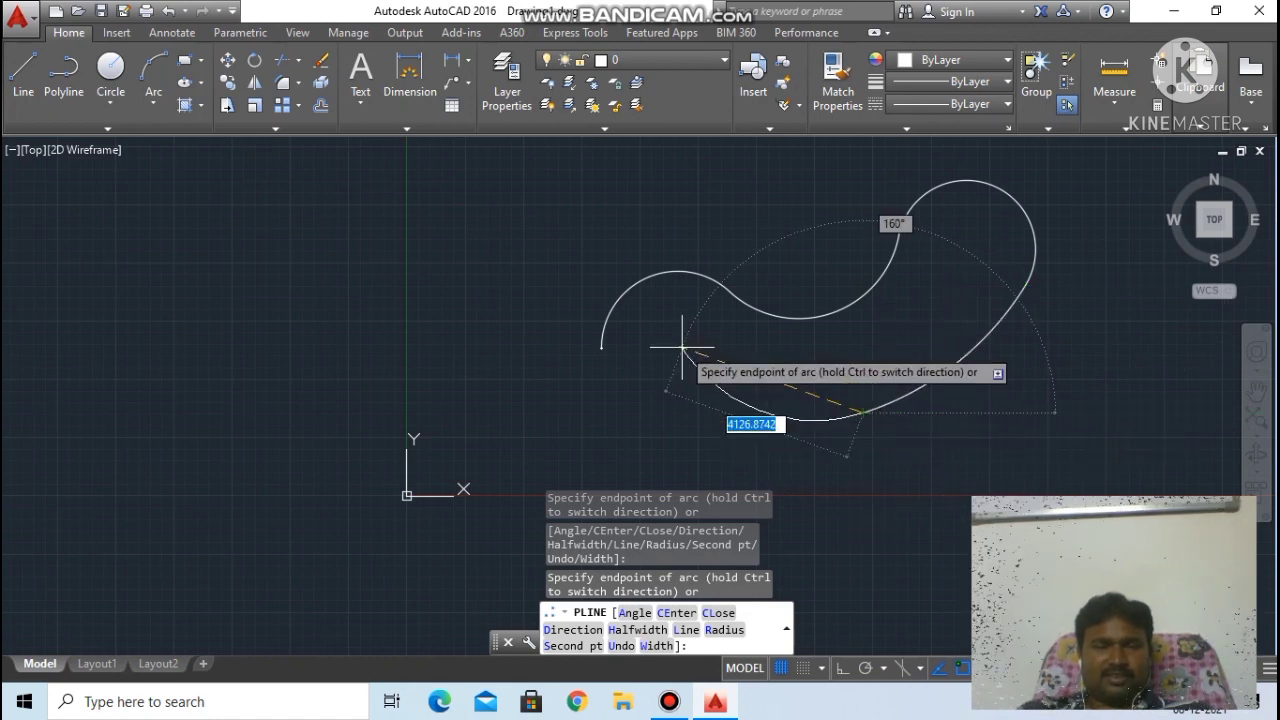
{"action": "left_click", "coordinate": [568, 210]}
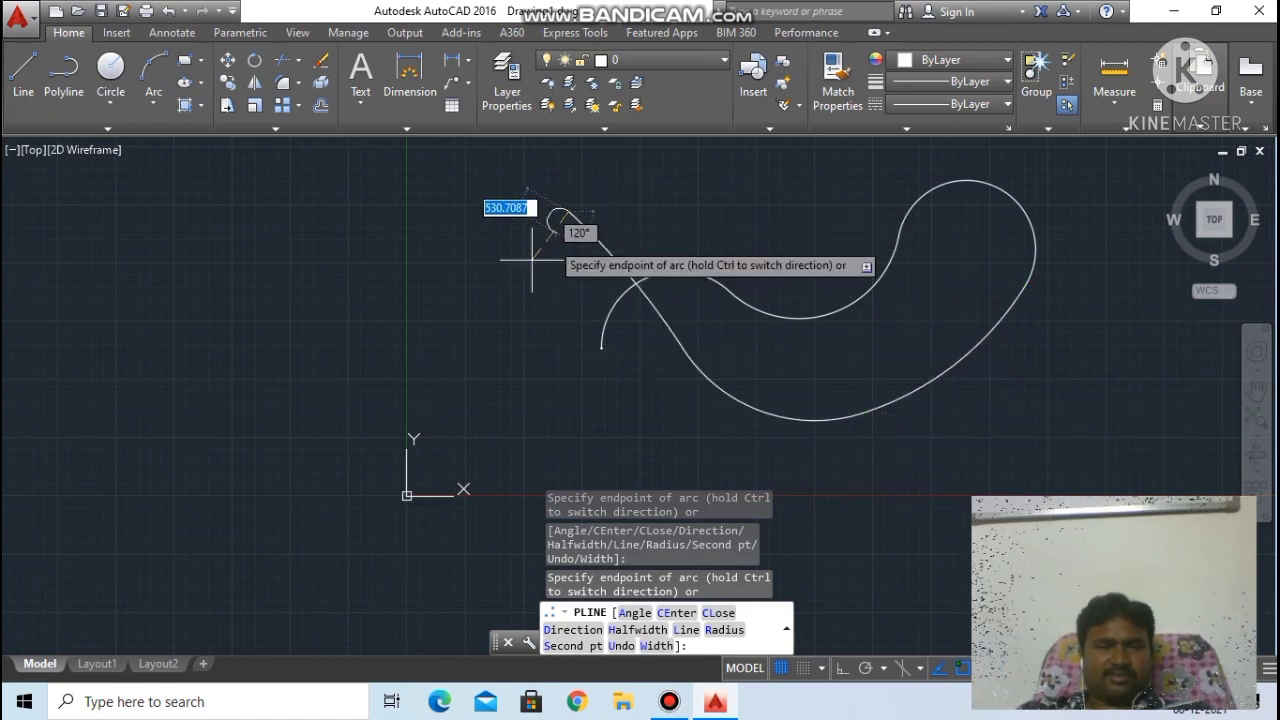
{"action": "left_click", "coordinate": [443, 368]}
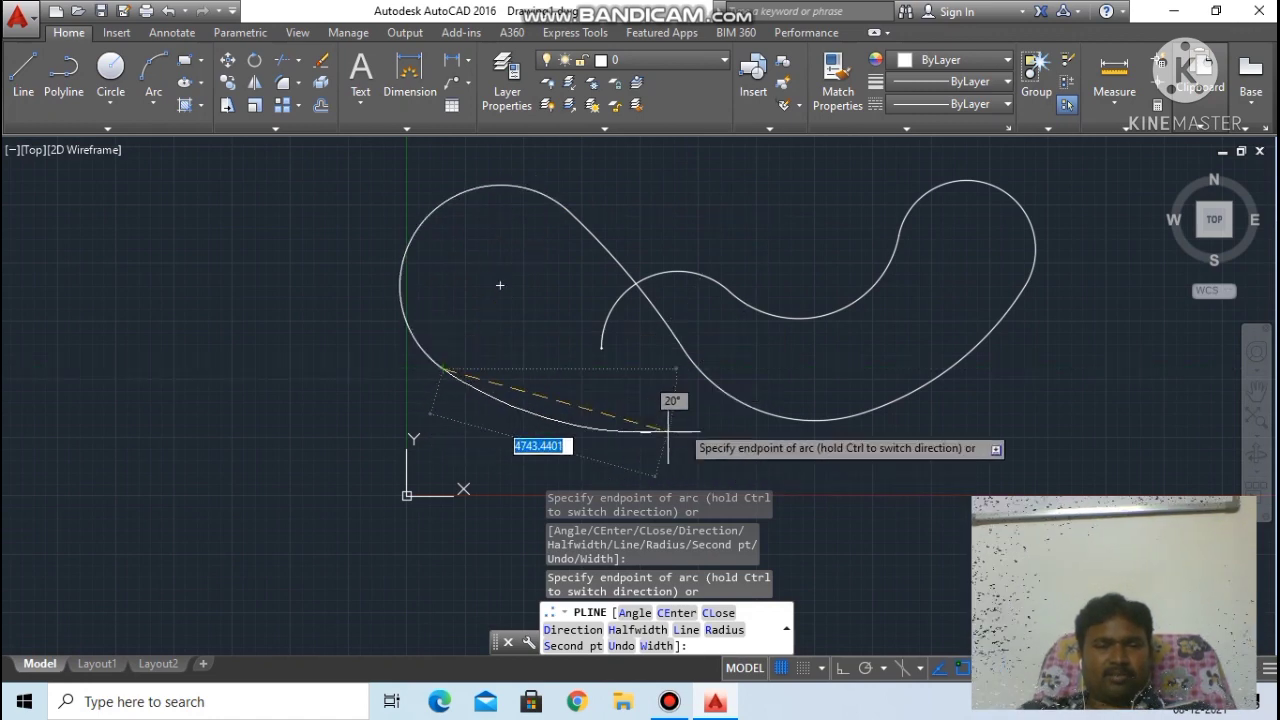
Step: Add six more connected arcs looping across the earlier curves, end the polyline left of the origin, and finish the command
{"action": "left_click", "coordinate": [821, 186]}
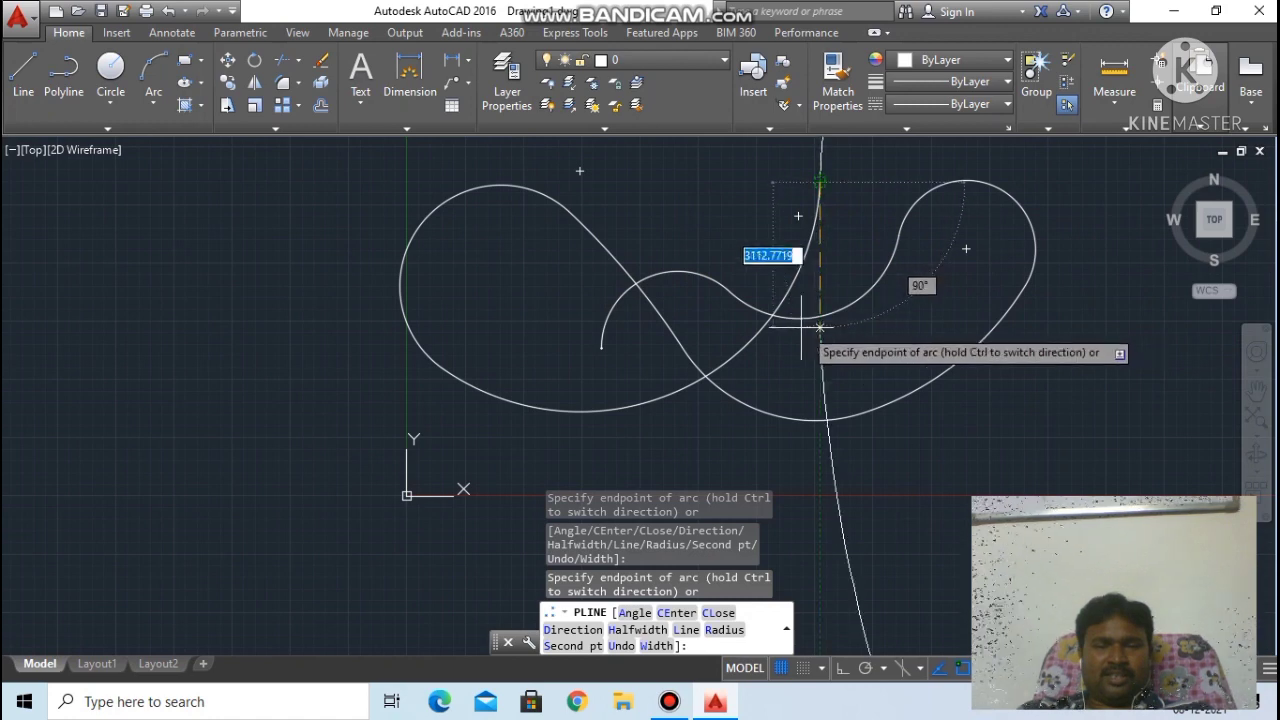
{"action": "left_click", "coordinate": [766, 226]}
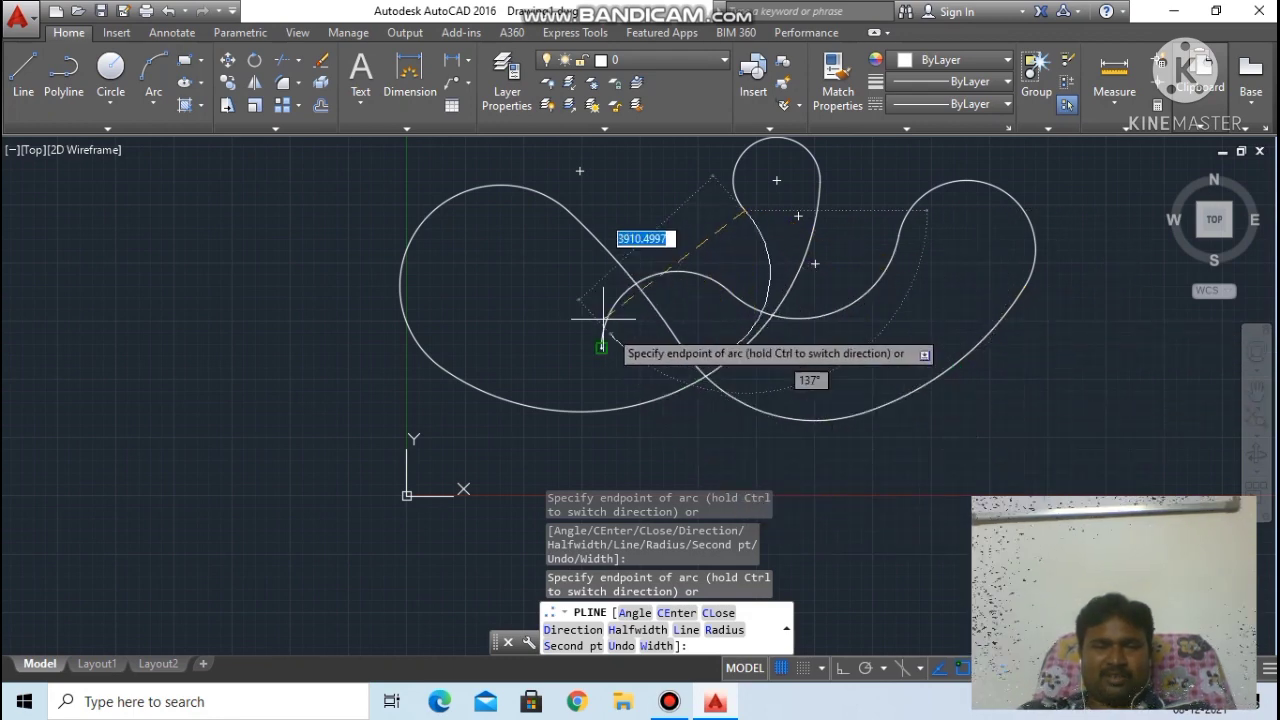
{"action": "left_click", "coordinate": [628, 217]}
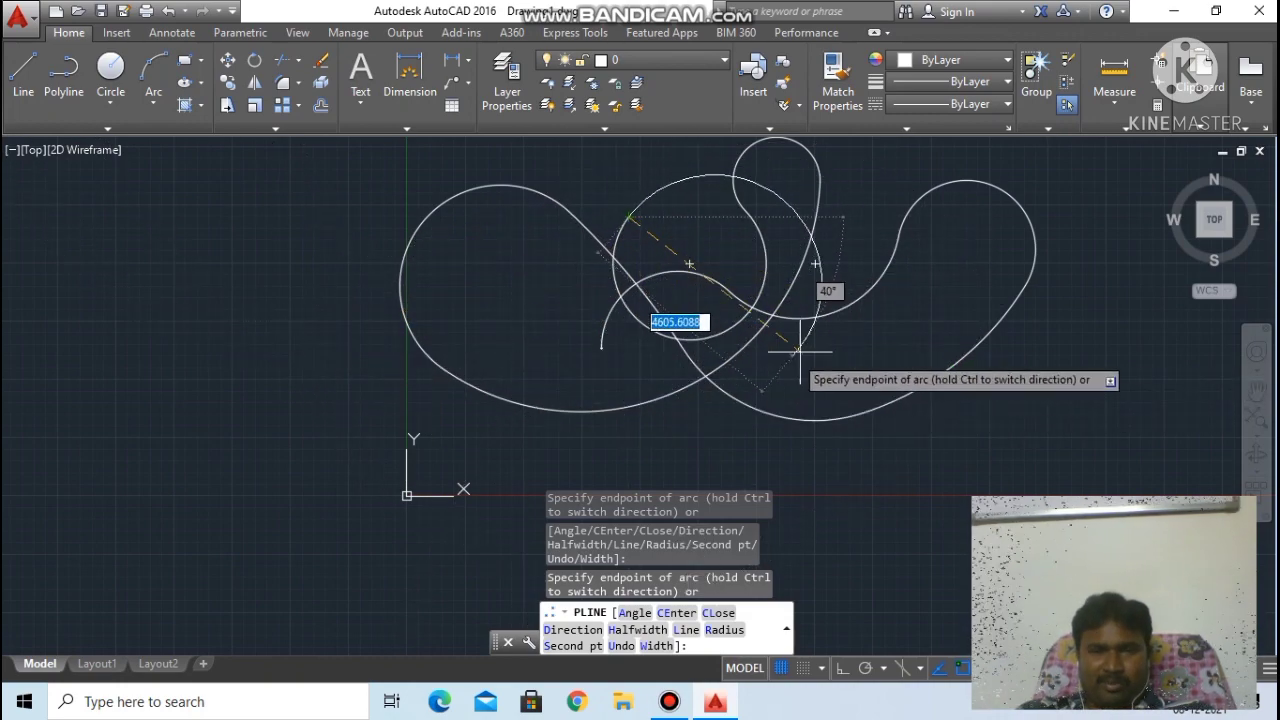
{"action": "left_click", "coordinate": [935, 298]}
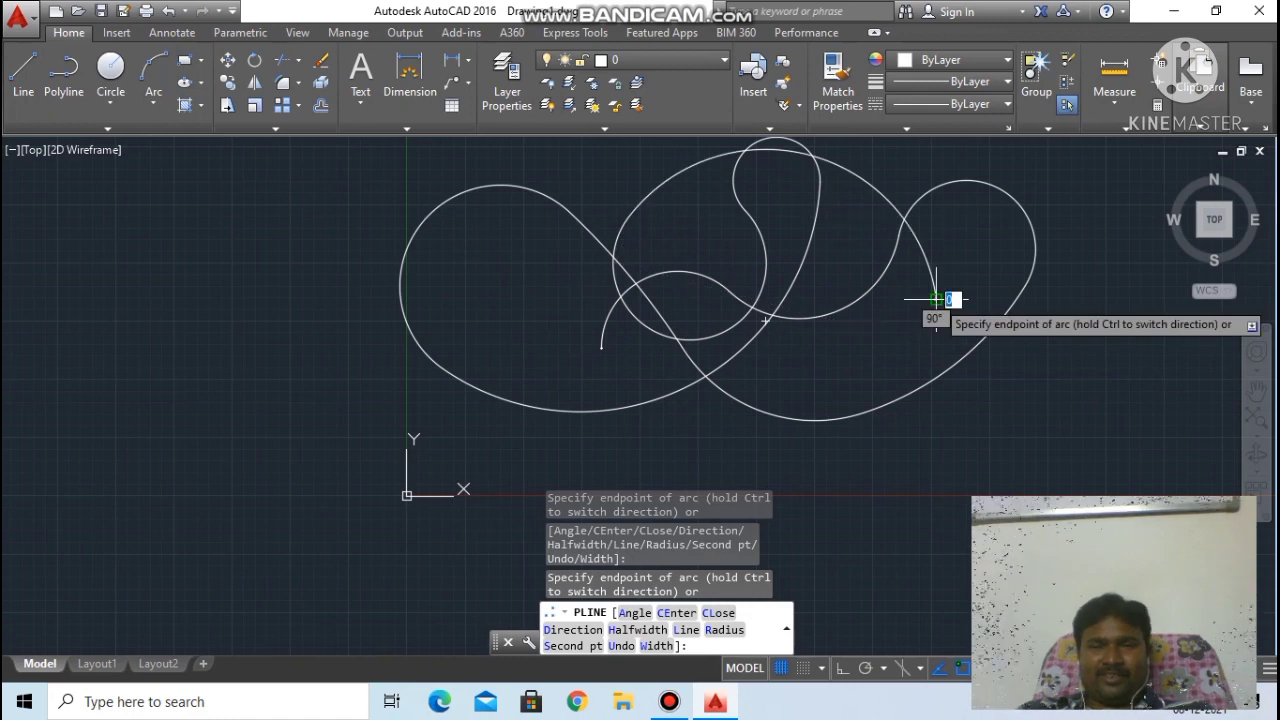
{"action": "left_click", "coordinate": [666, 427]}
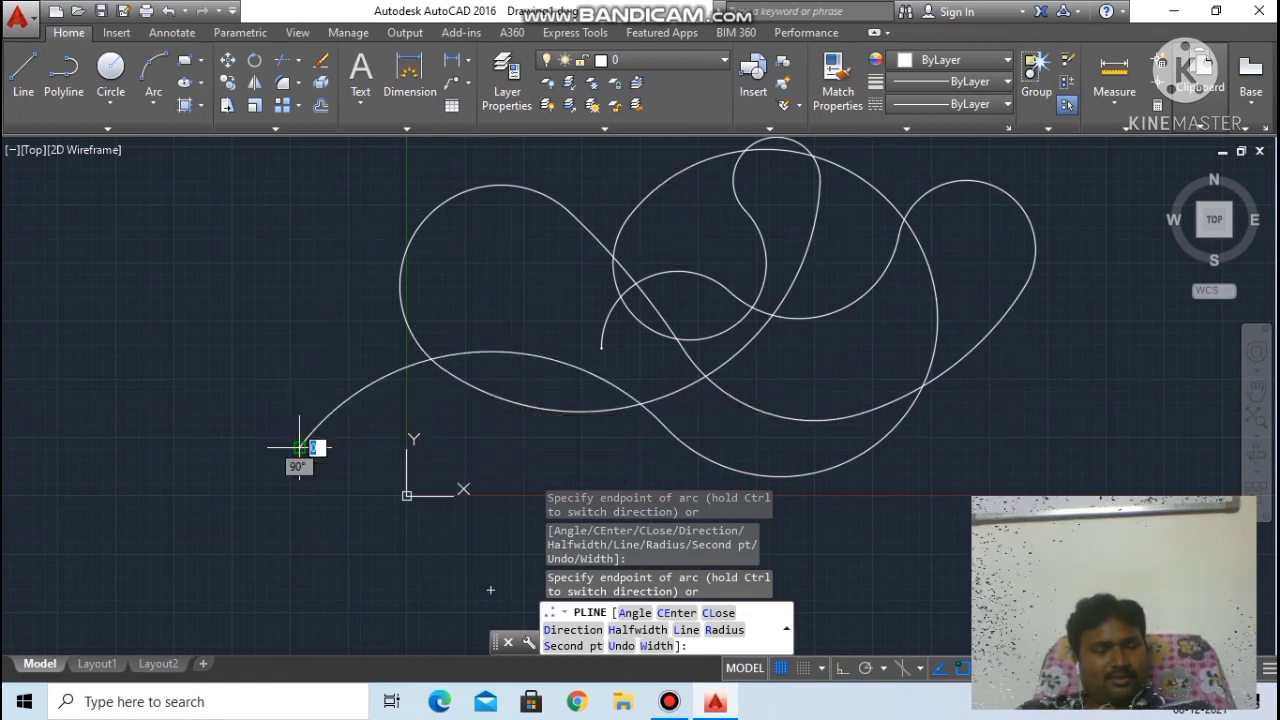
{"action": "left_click", "coordinate": [299, 447]}
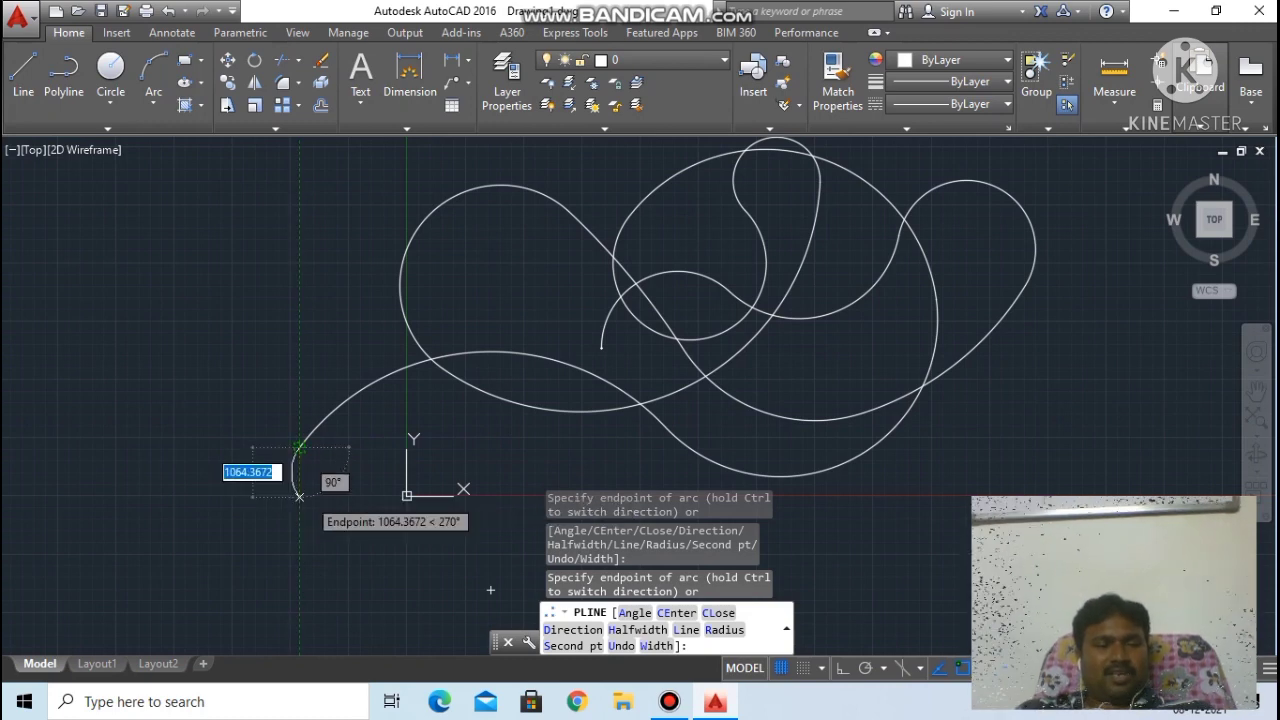
{"action": "right_click", "coordinate": [683, 236]}
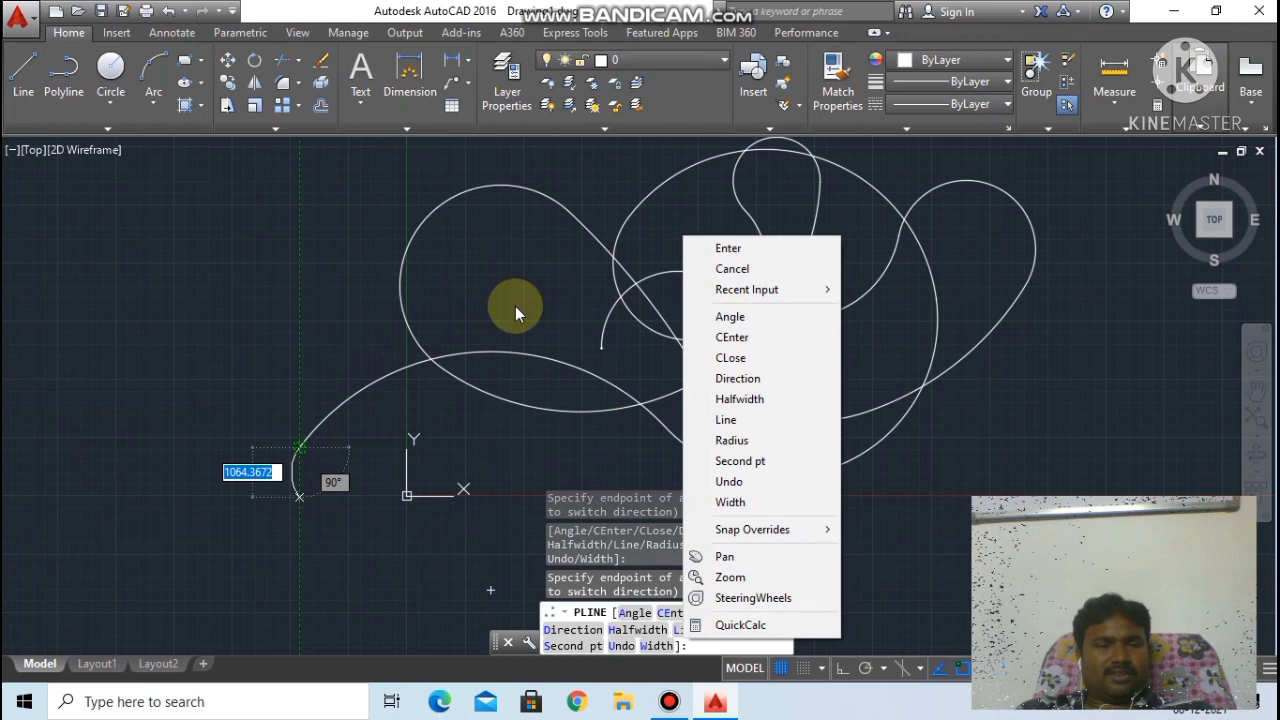
{"action": "left_click", "coordinate": [576, 274]}
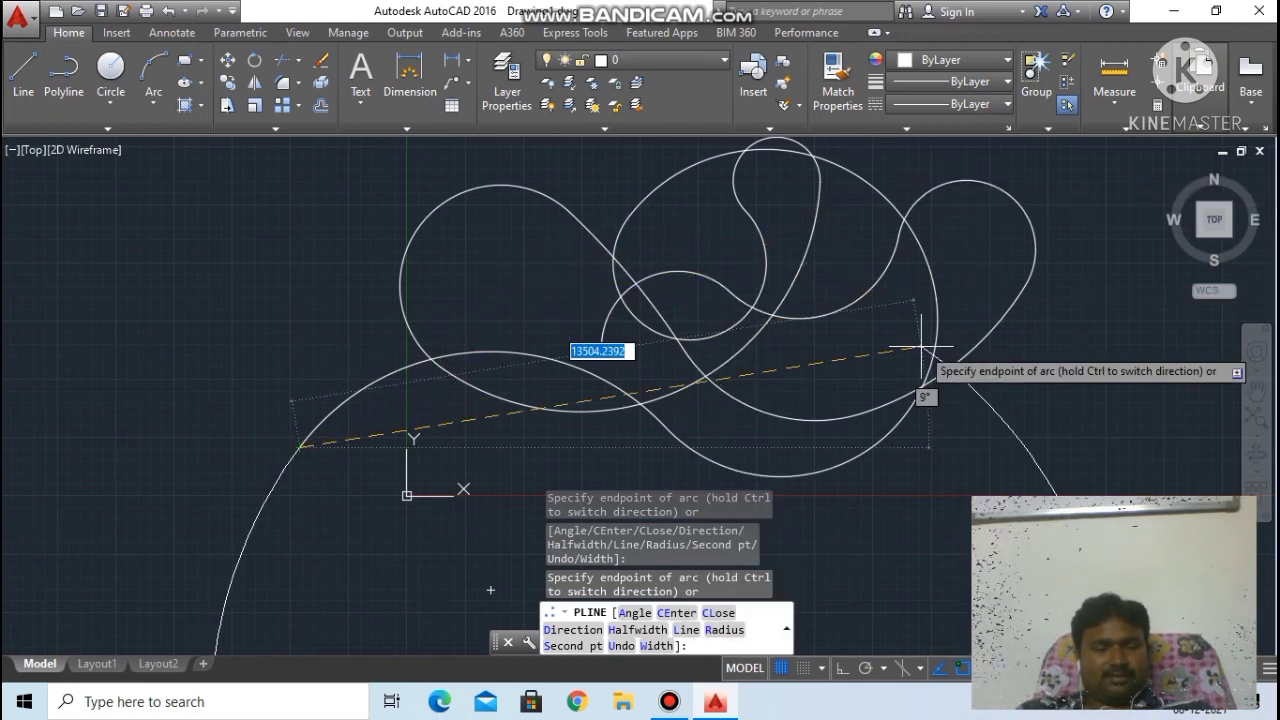
{"action": "key", "text": "Escape"}
{"action": "scroll", "coordinate": [903, 281], "scroll_direction": "down", "scroll_amount": 2}
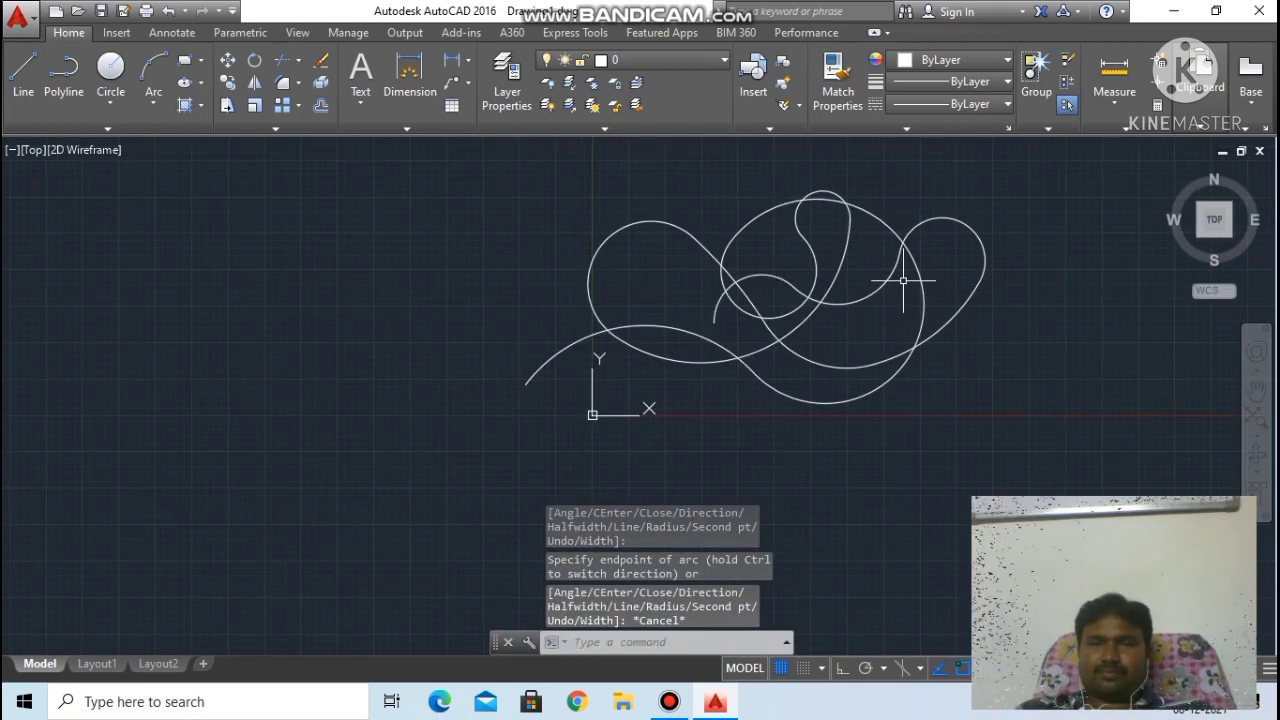
{"action": "left_click", "coordinate": [1176, 15]}
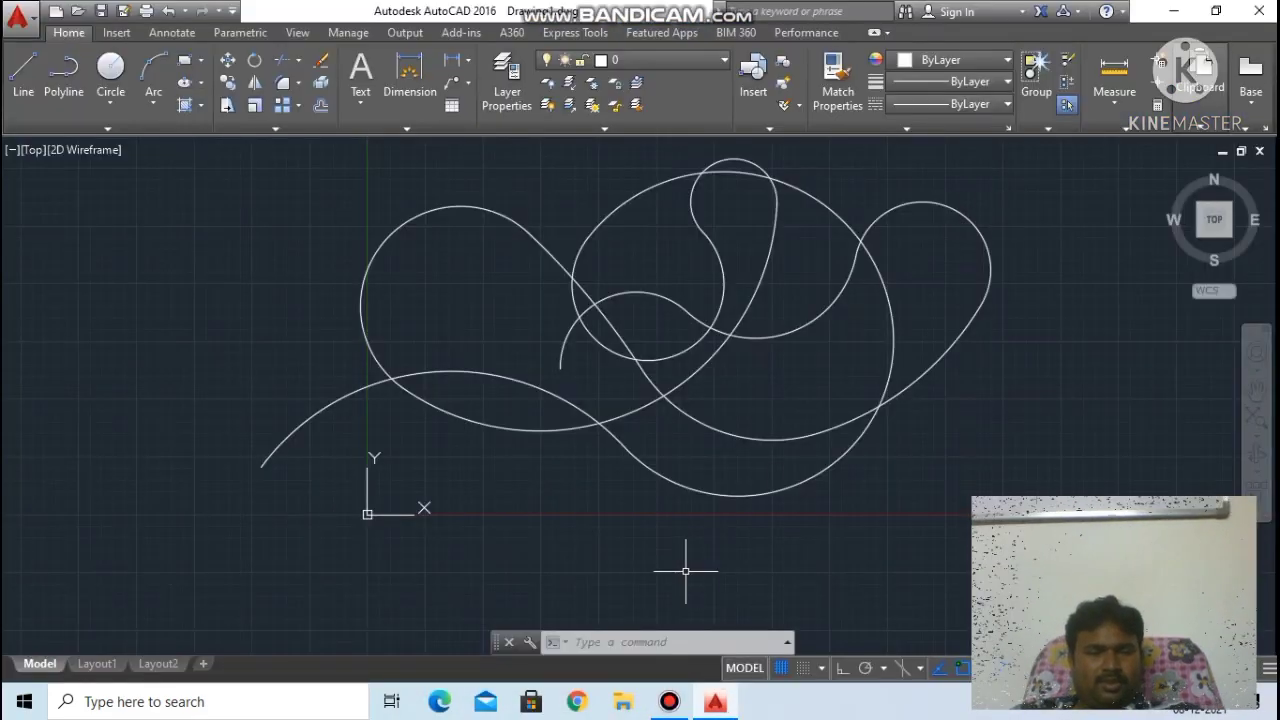
Step: Start a second polyline in the empty area left of the origin and draw its first segment as a large, nearly circular arc
{"action": "left_click", "coordinate": [630, 645]}
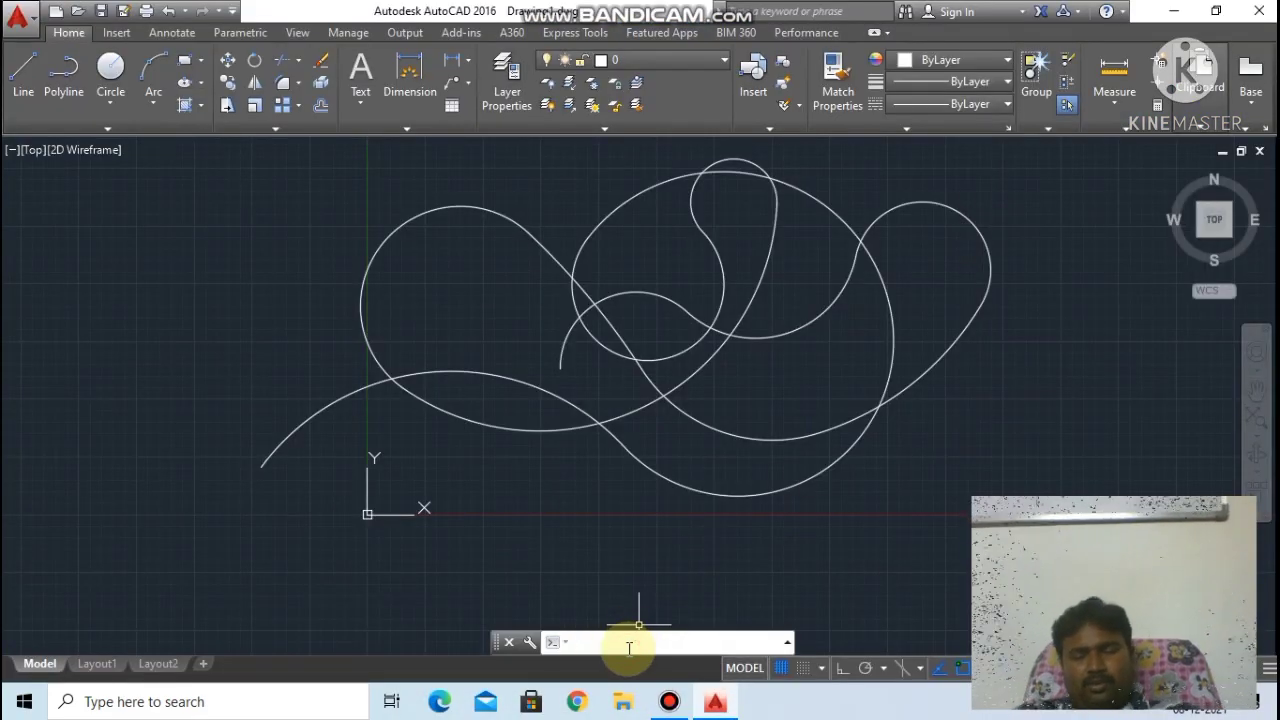
{"action": "type", "text": "p"}
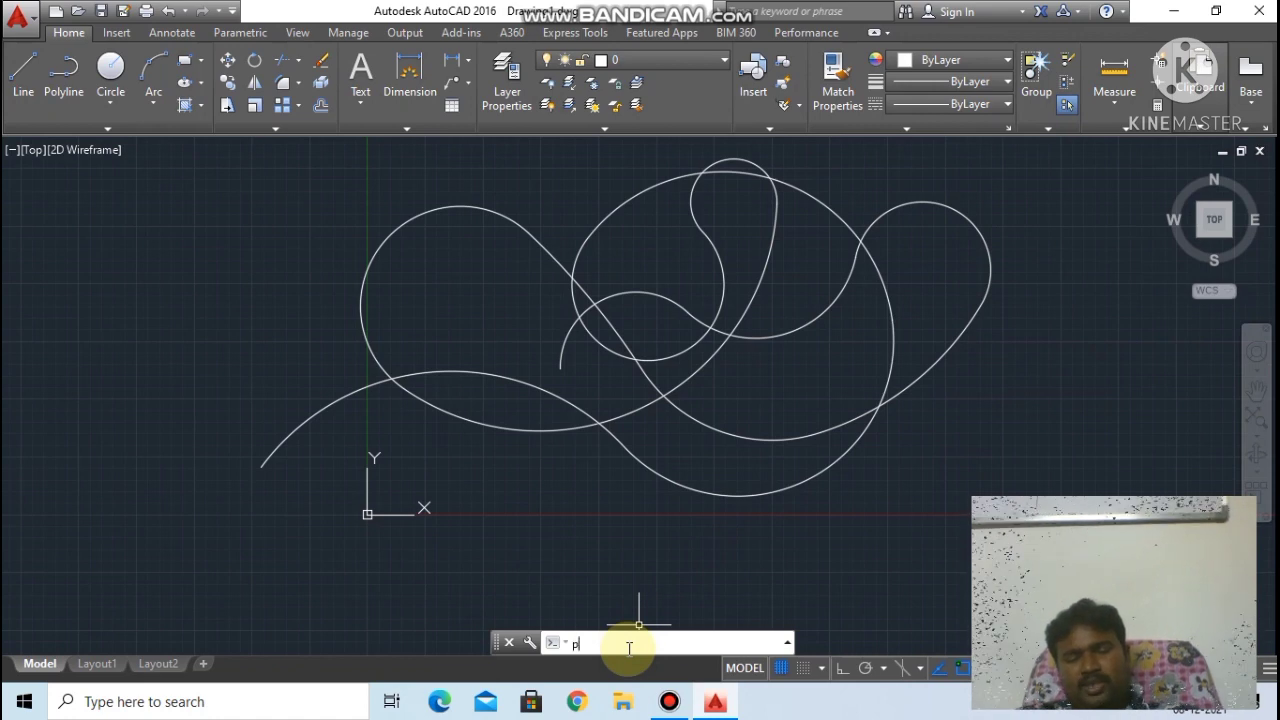
{"action": "type", "text": "l"}
{"action": "key", "text": "Return"}
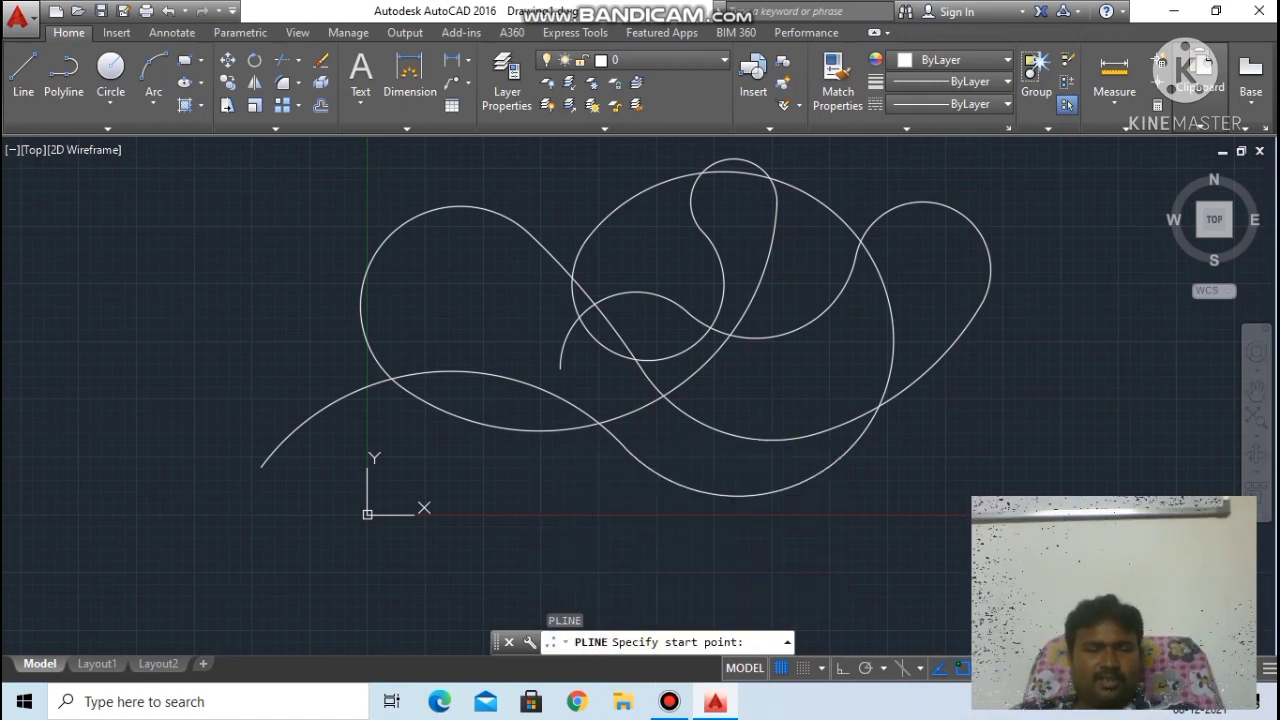
{"action": "scroll", "coordinate": [790, 450], "scroll_direction": "down", "scroll_amount": 6}
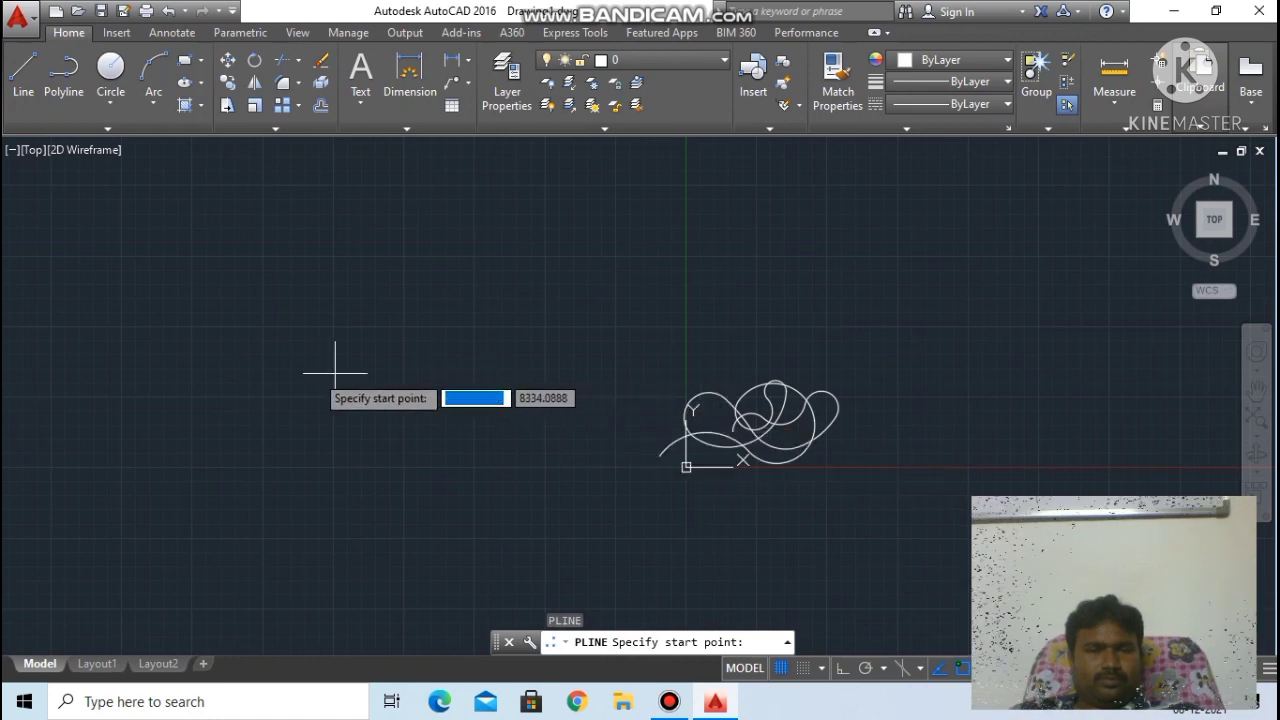
{"action": "left_click", "coordinate": [271, 402]}
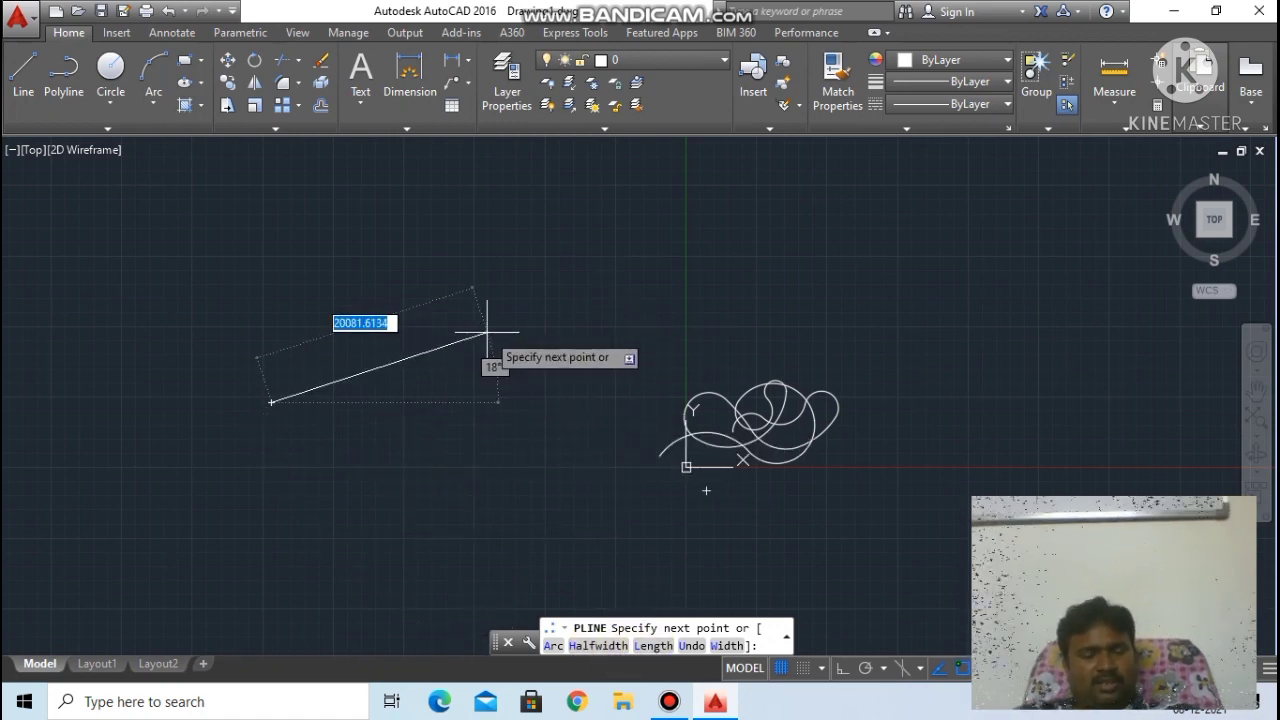
{"action": "type", "text": "a"}
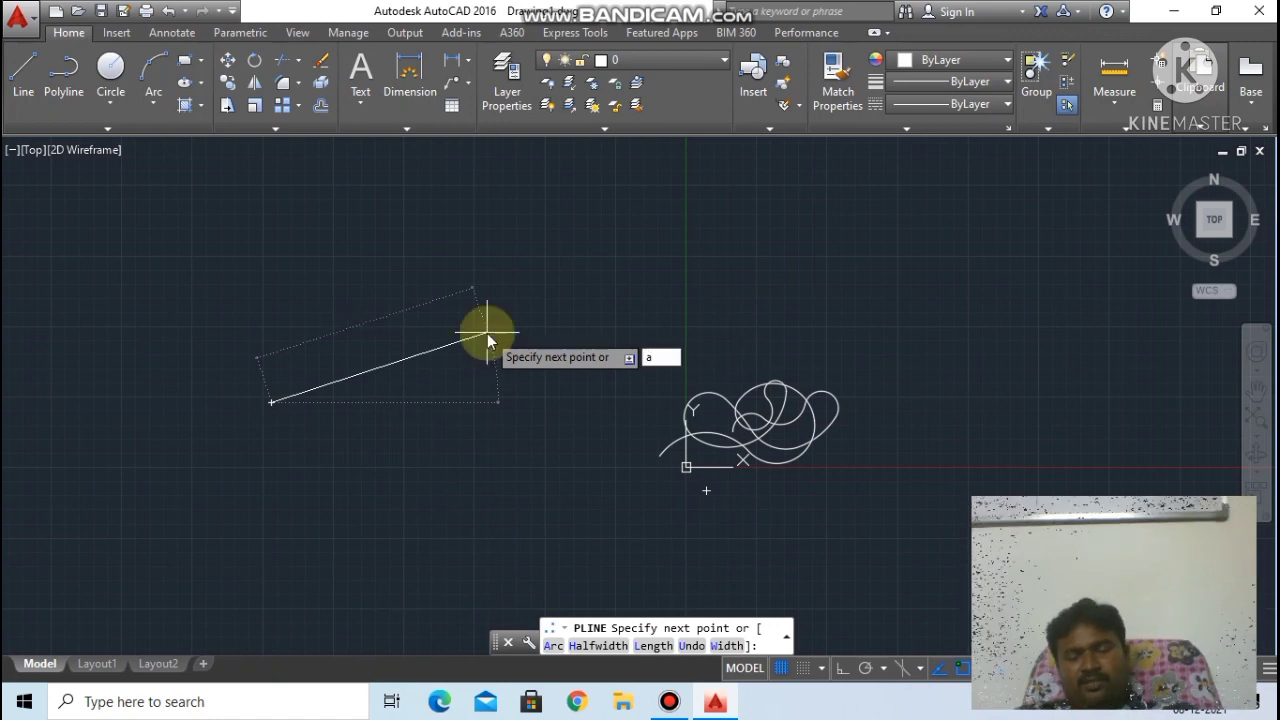
{"action": "key", "text": "Return"}
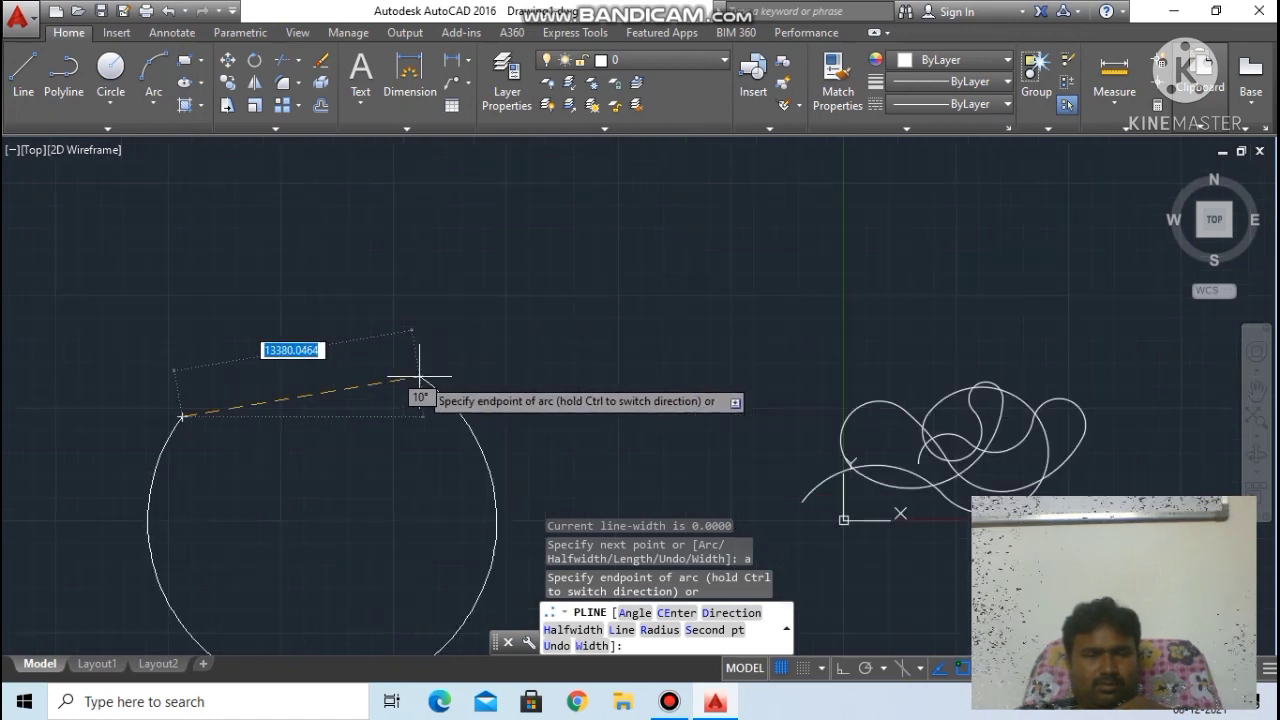
{"action": "scroll", "coordinate": [422, 380], "scroll_direction": "up", "scroll_amount": 4}
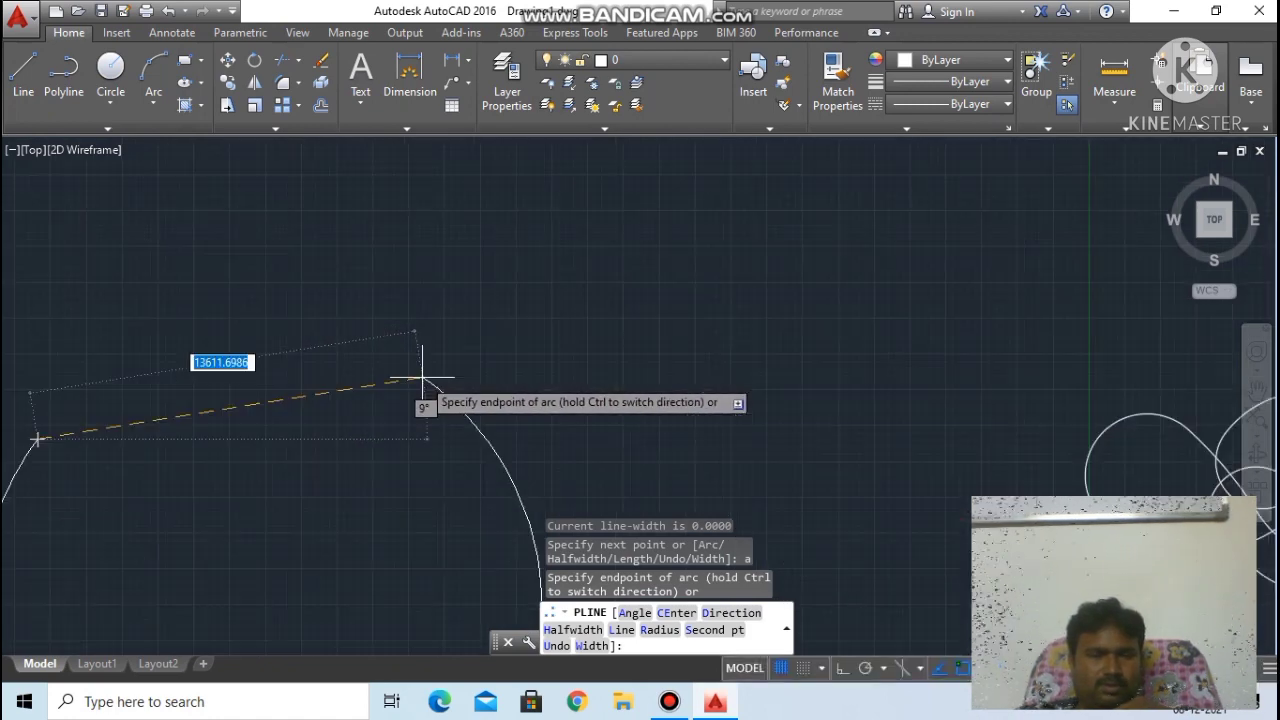
{"action": "left_click", "coordinate": [429, 378]}
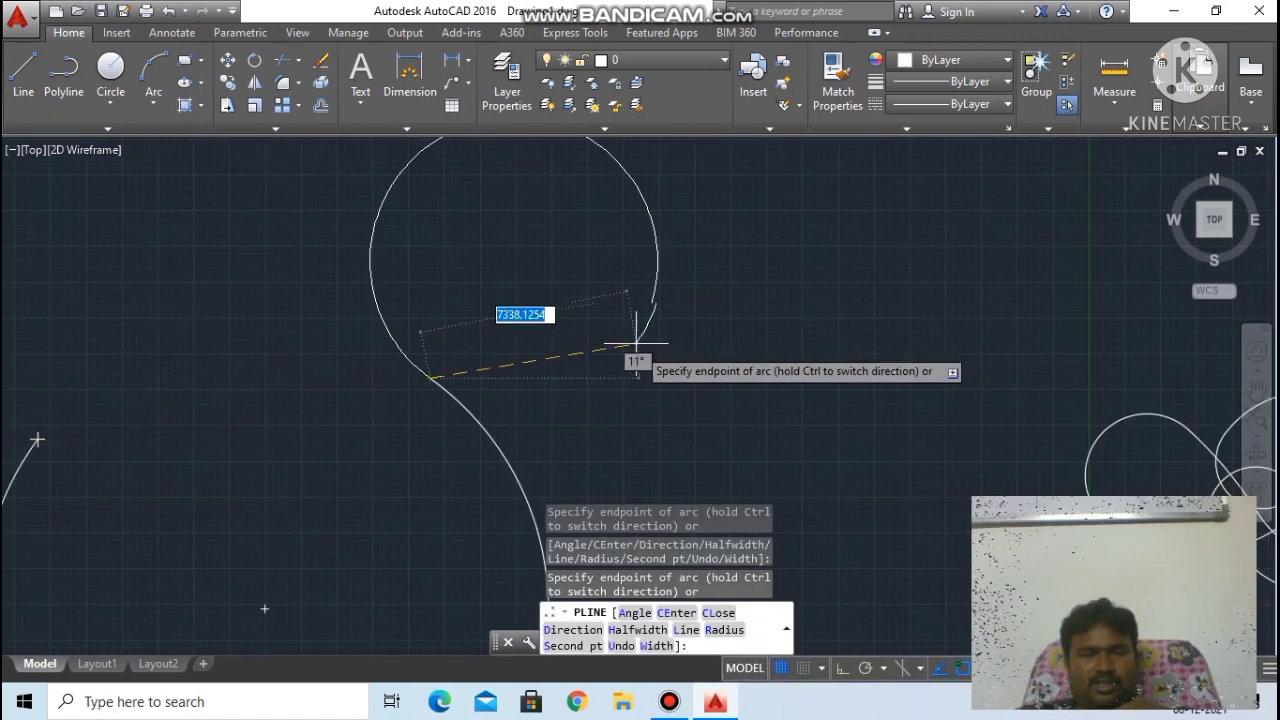
Step: Continue the second polyline with connected arcs forming a balloon-shaped loop and S-shaped waves toward the first curve
{"action": "left_click", "coordinate": [529, 378]}
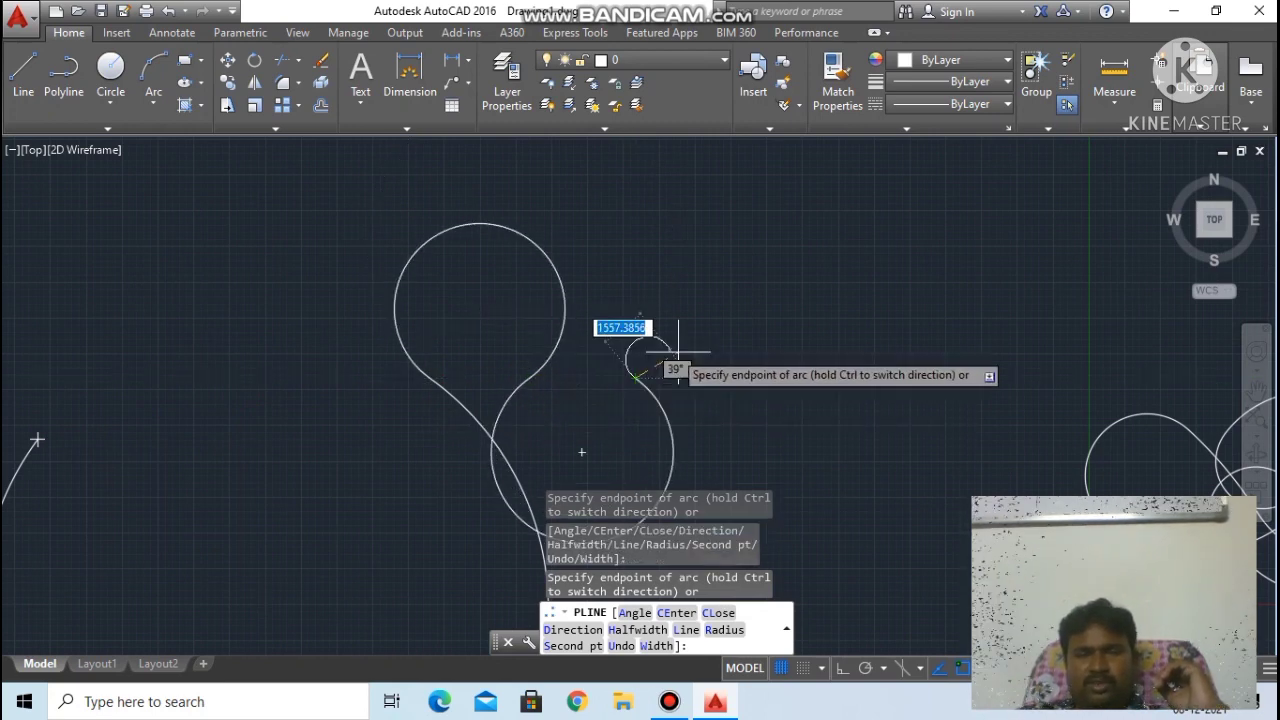
{"action": "left_click", "coordinate": [717, 363]}
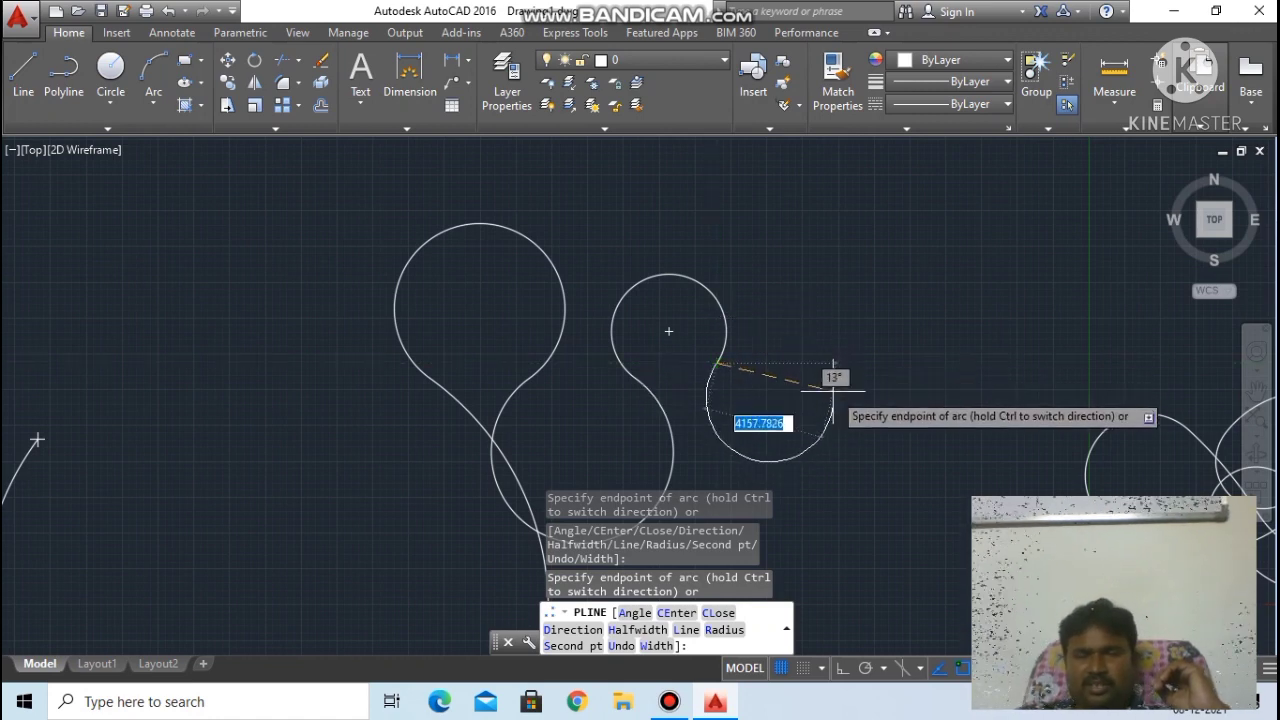
{"action": "left_click", "coordinate": [833, 397]}
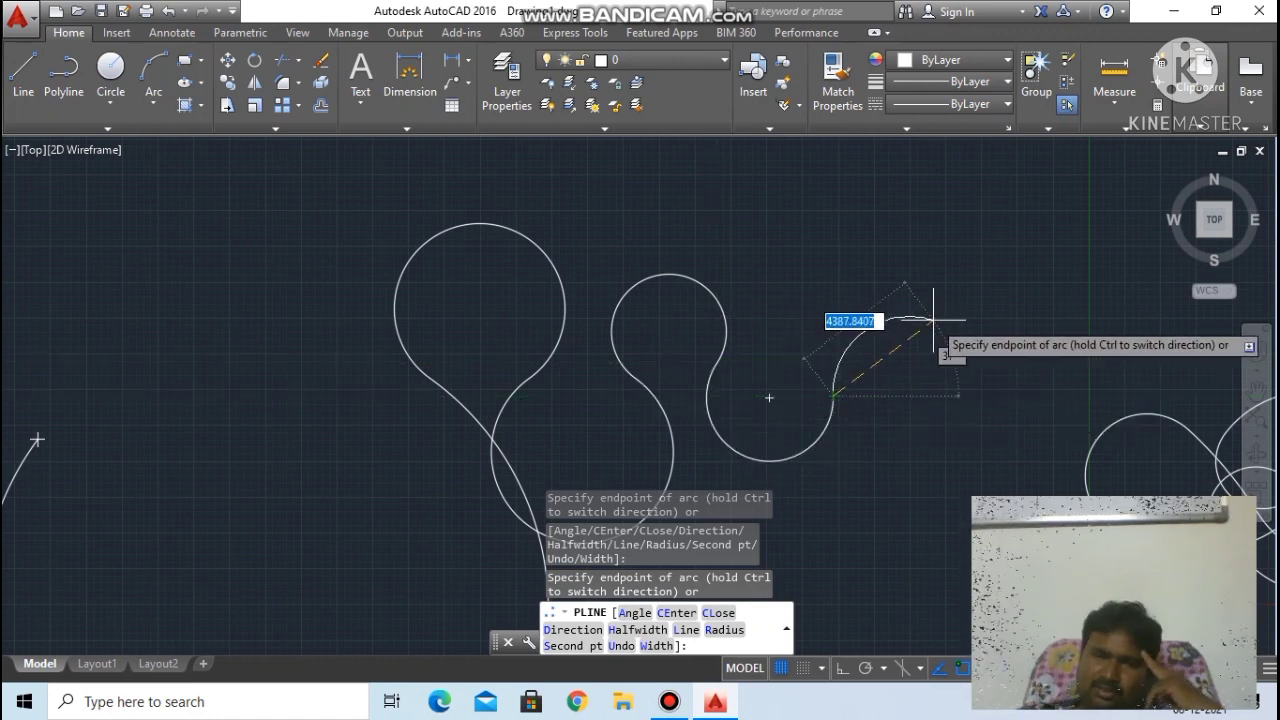
{"action": "left_click", "coordinate": [929, 338]}
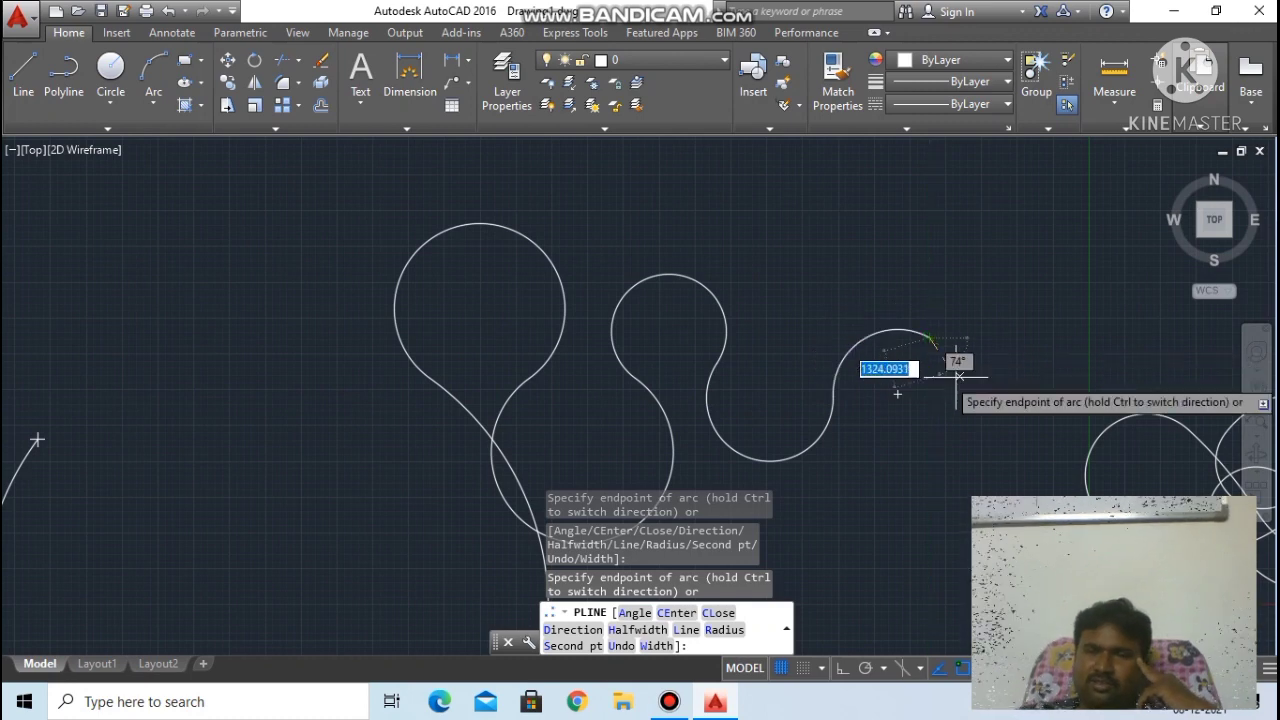
Step: Turn the second polyline back with a rounded end, a shallow arc and a closing hook over its earlier waves, and finish the command
{"action": "left_click", "coordinate": [943, 247]}
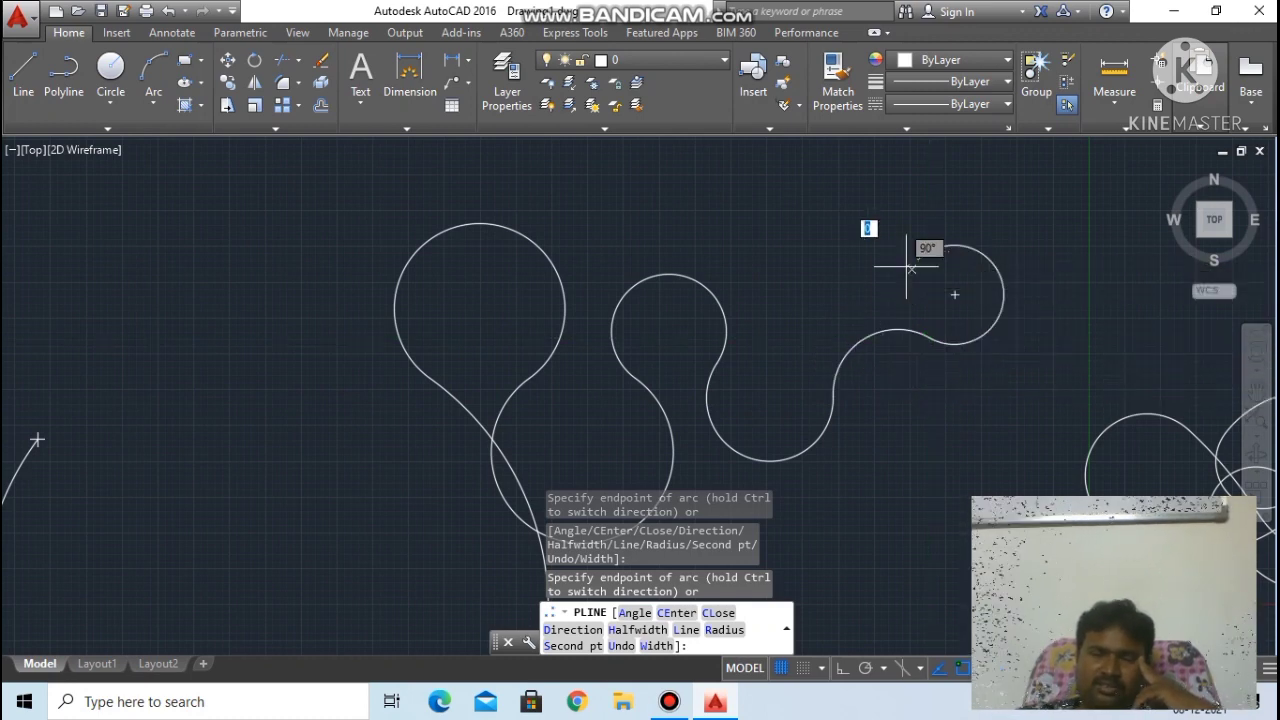
{"action": "left_click", "coordinate": [773, 251]}
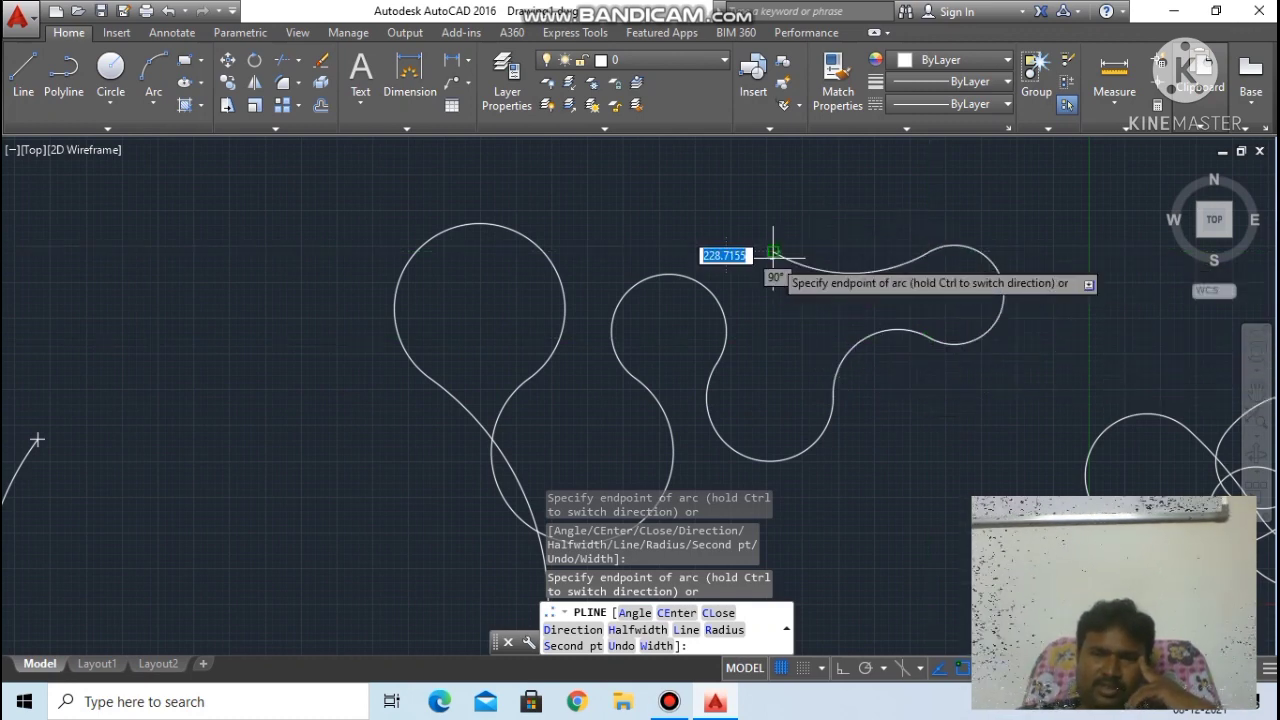
{"action": "left_click", "coordinate": [791, 335]}
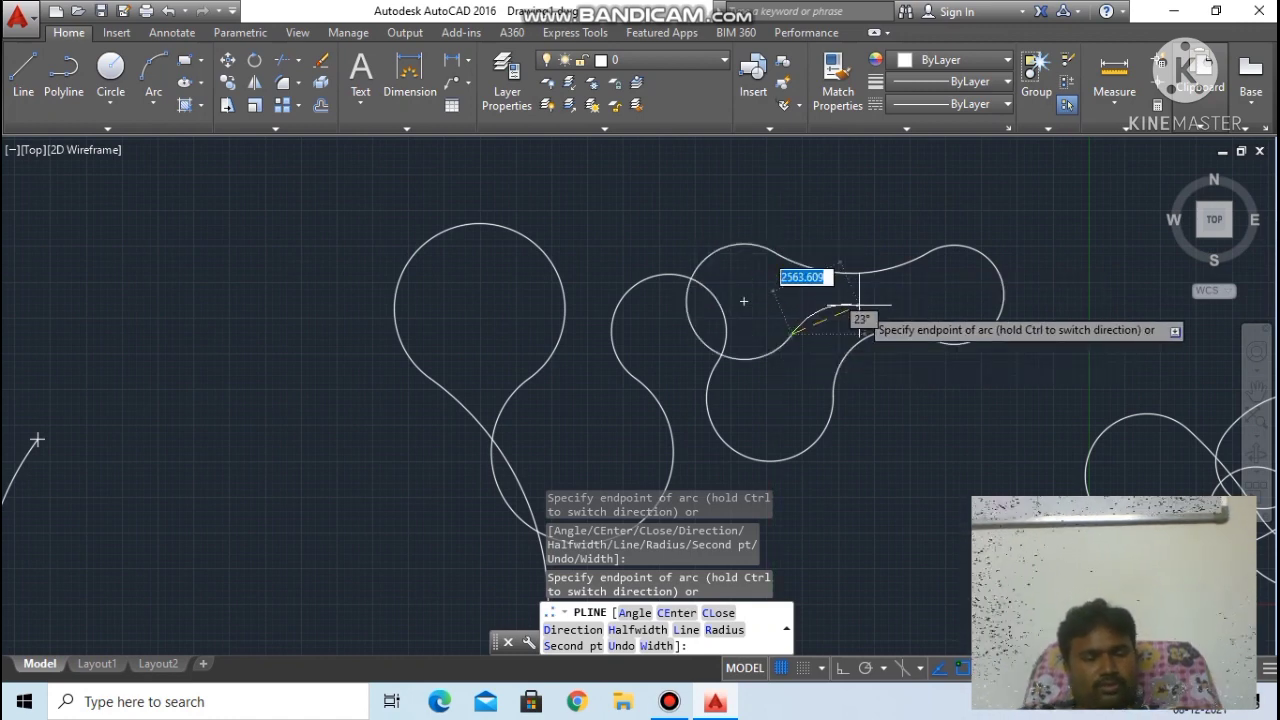
{"action": "key", "text": "Escape"}
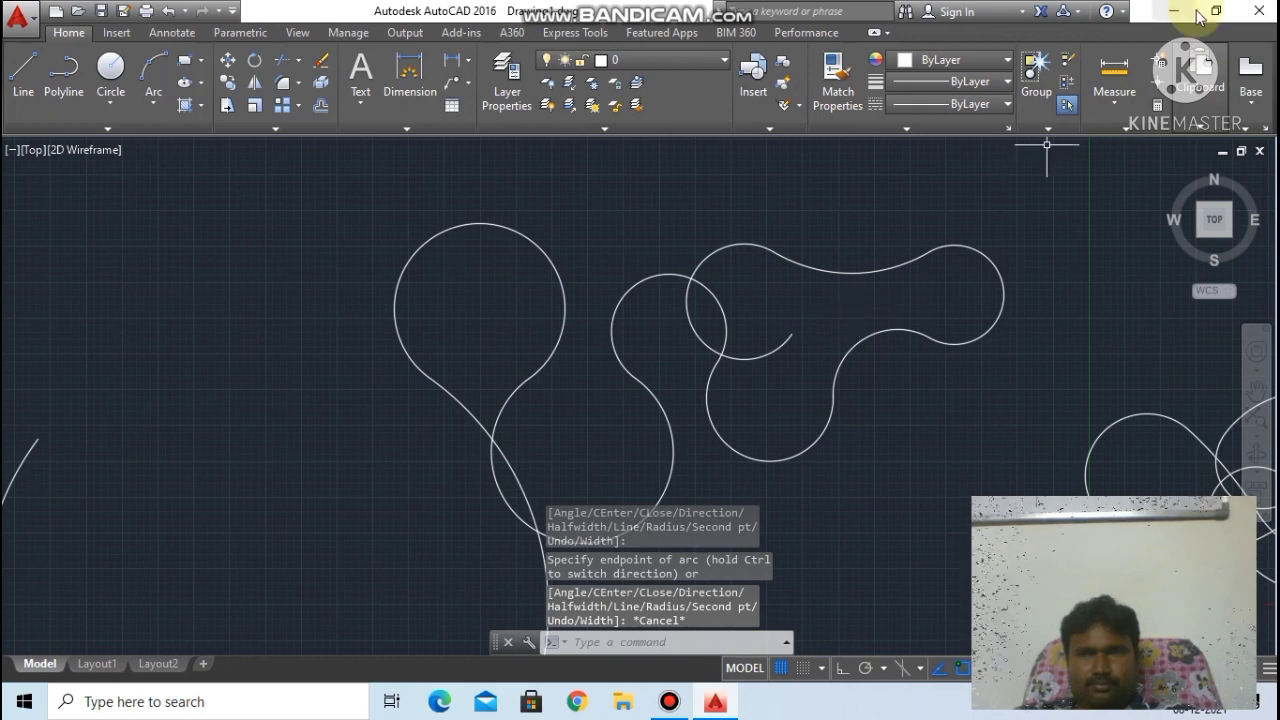
{"action": "left_click", "coordinate": [1184, 18]}
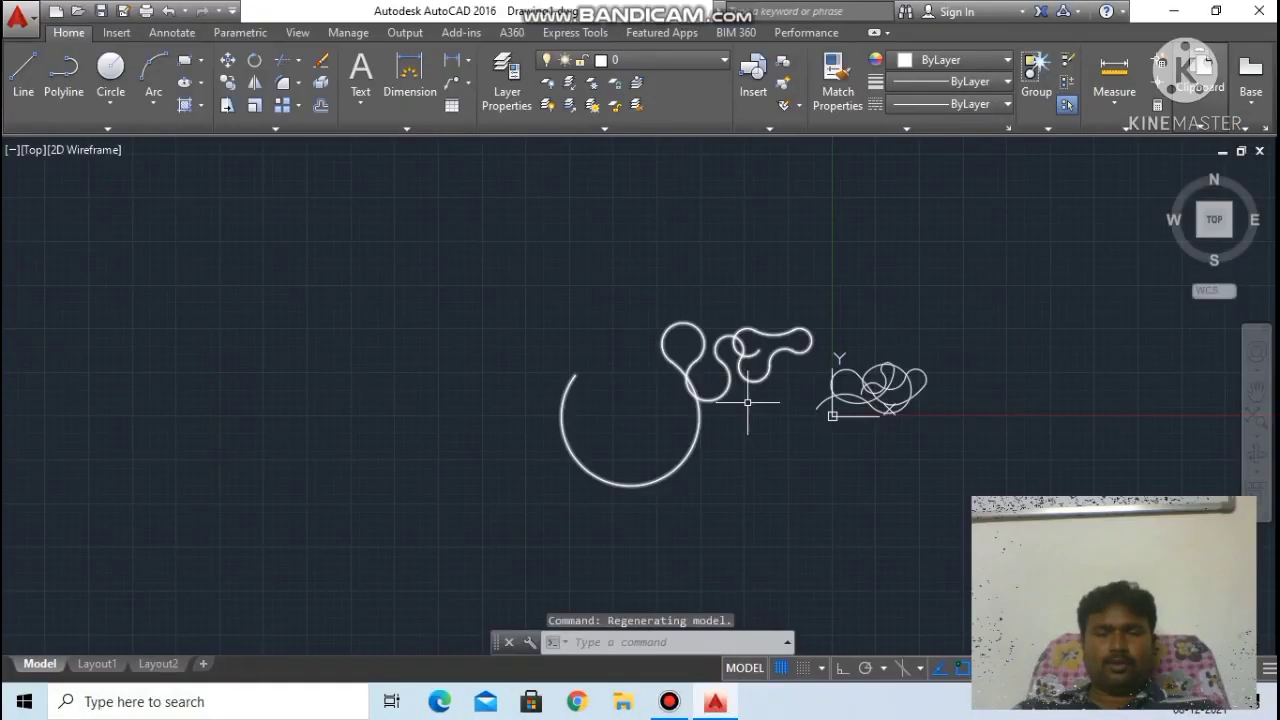
{"action": "scroll", "coordinate": [756, 422], "scroll_direction": "up", "scroll_amount": 2}
{"action": "scroll", "coordinate": [756, 422], "scroll_direction": "up", "scroll_amount": 2}
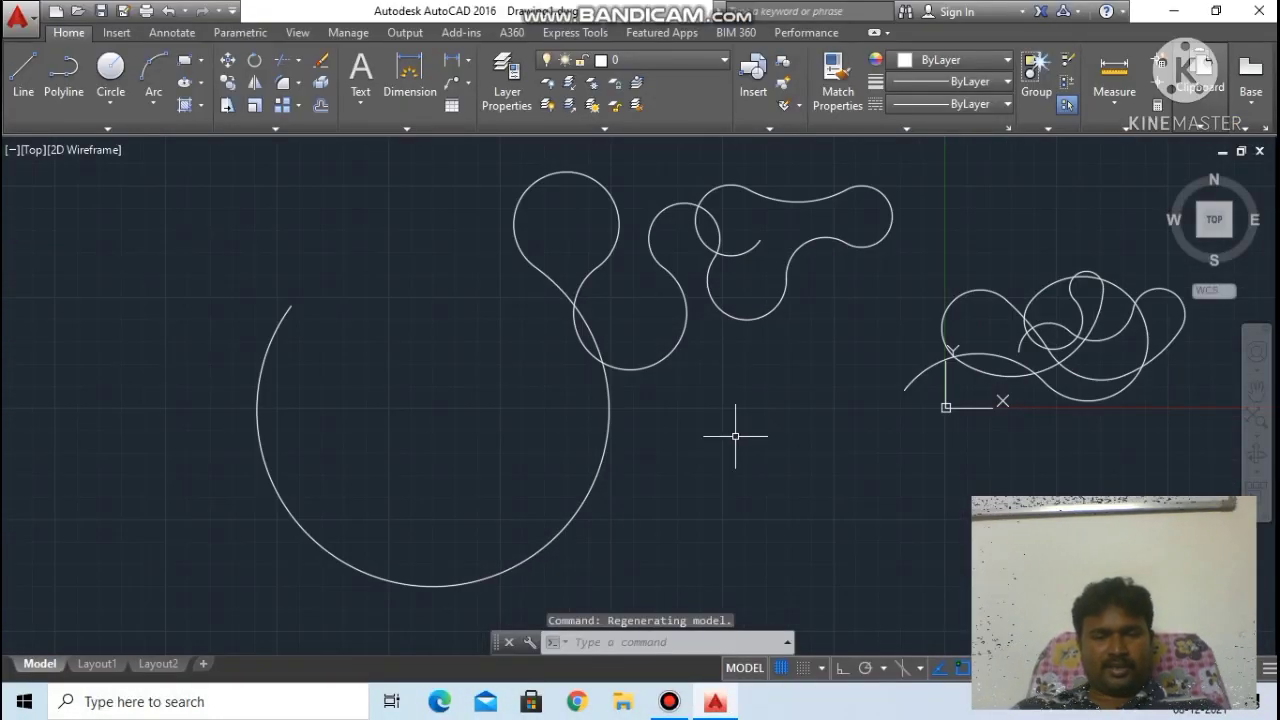
{"action": "scroll", "coordinate": [850, 207], "scroll_direction": "down", "scroll_amount": 4}
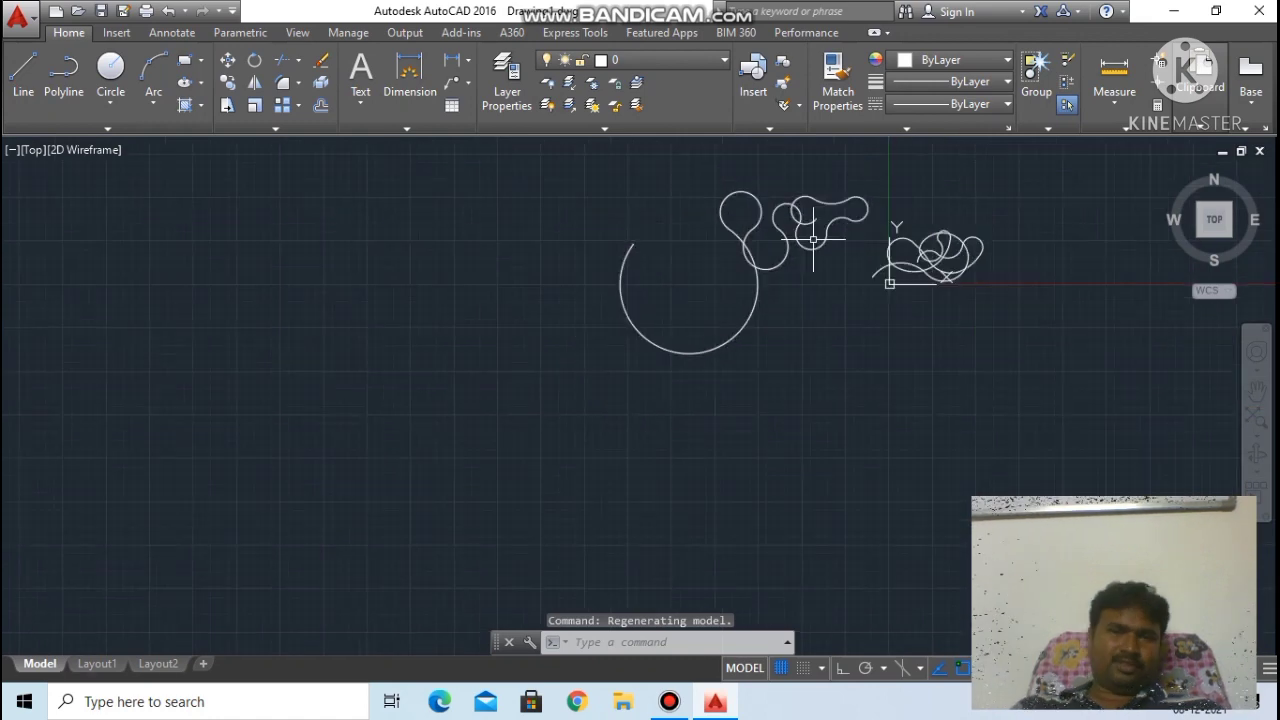
{"action": "scroll", "coordinate": [789, 257], "scroll_direction": "up", "scroll_amount": 2}
{"action": "scroll", "coordinate": [794, 272], "scroll_direction": "up", "scroll_amount": 2}
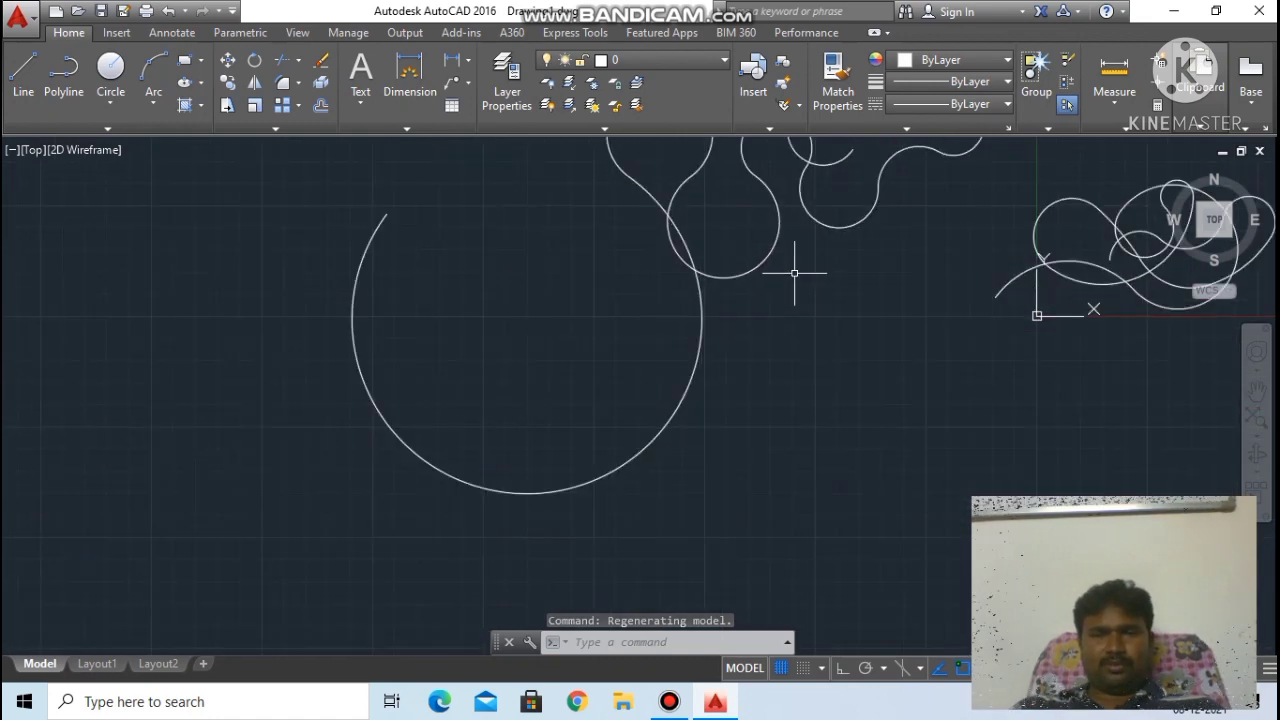
{"action": "scroll", "coordinate": [794, 272], "scroll_direction": "down", "scroll_amount": 4}
{"action": "scroll", "coordinate": [830, 193], "scroll_direction": "up", "scroll_amount": 4}
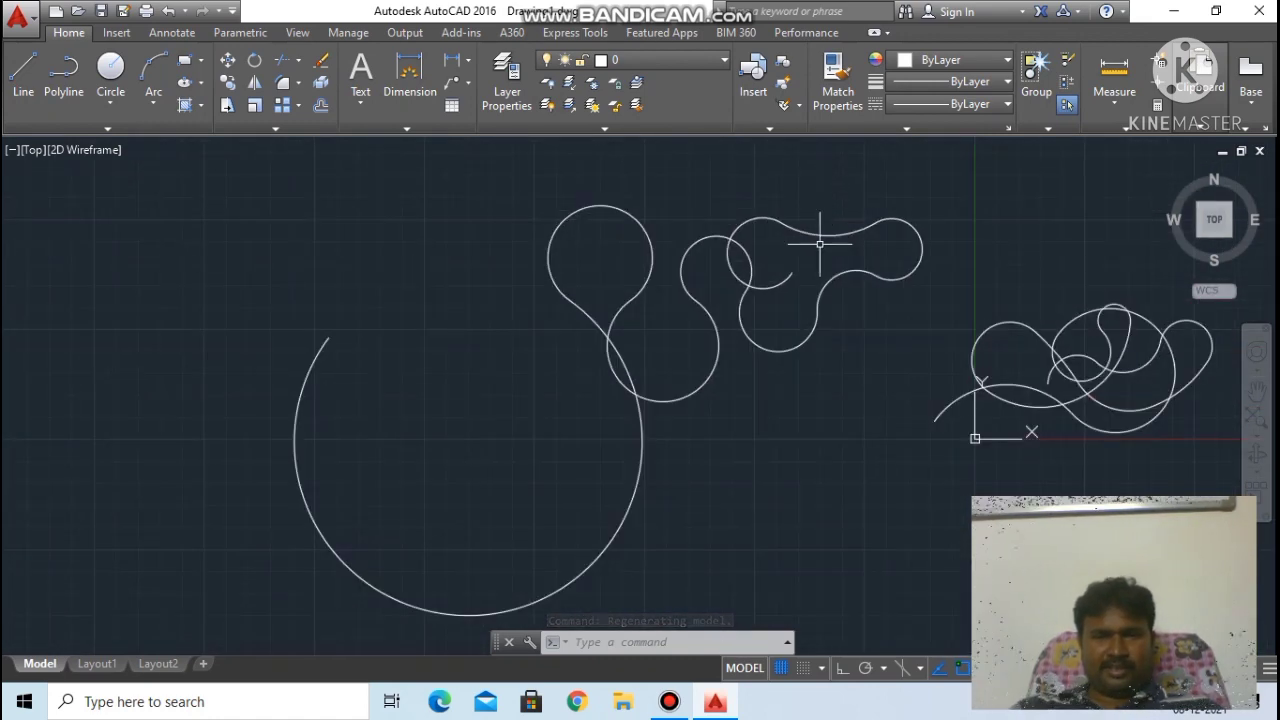
{"action": "scroll", "coordinate": [773, 365], "scroll_direction": "down", "scroll_amount": 2}
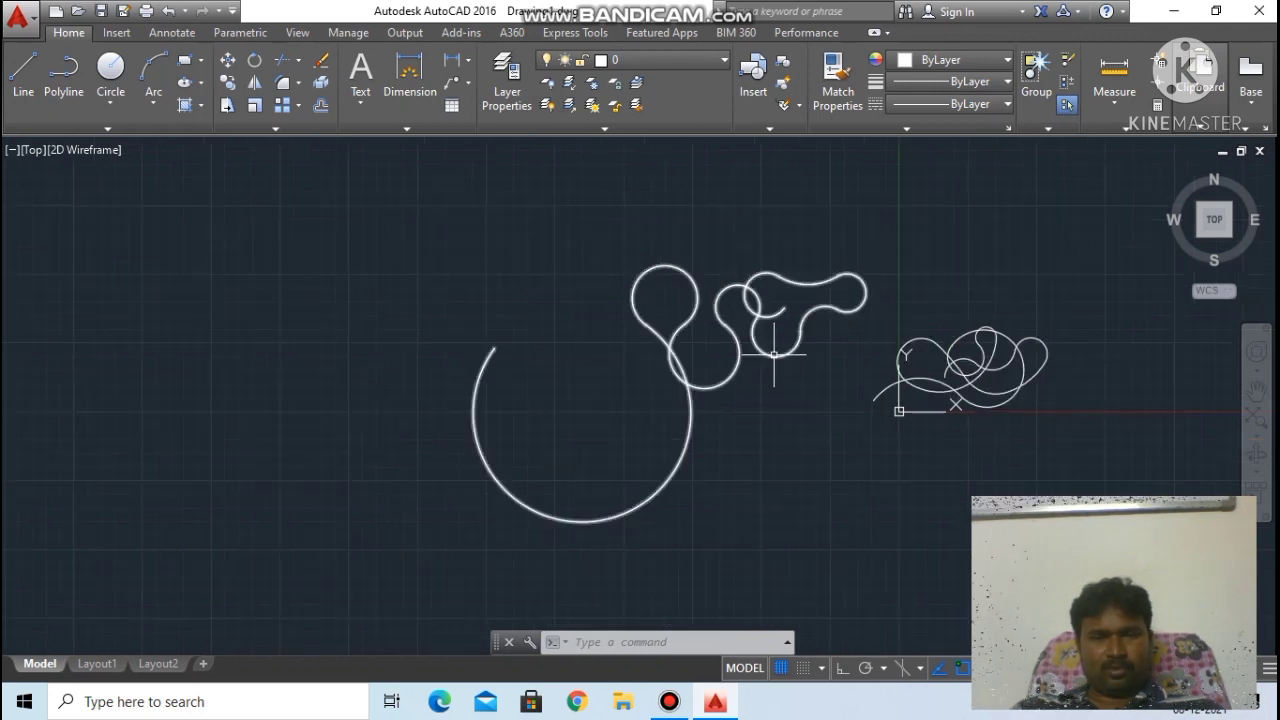
Step: Select both freeform arc polylines, the one by the origin and the one left of it, and erase them
{"action": "left_click", "coordinate": [770, 358]}
{"action": "mouse_move", "coordinate": [769, 356]}
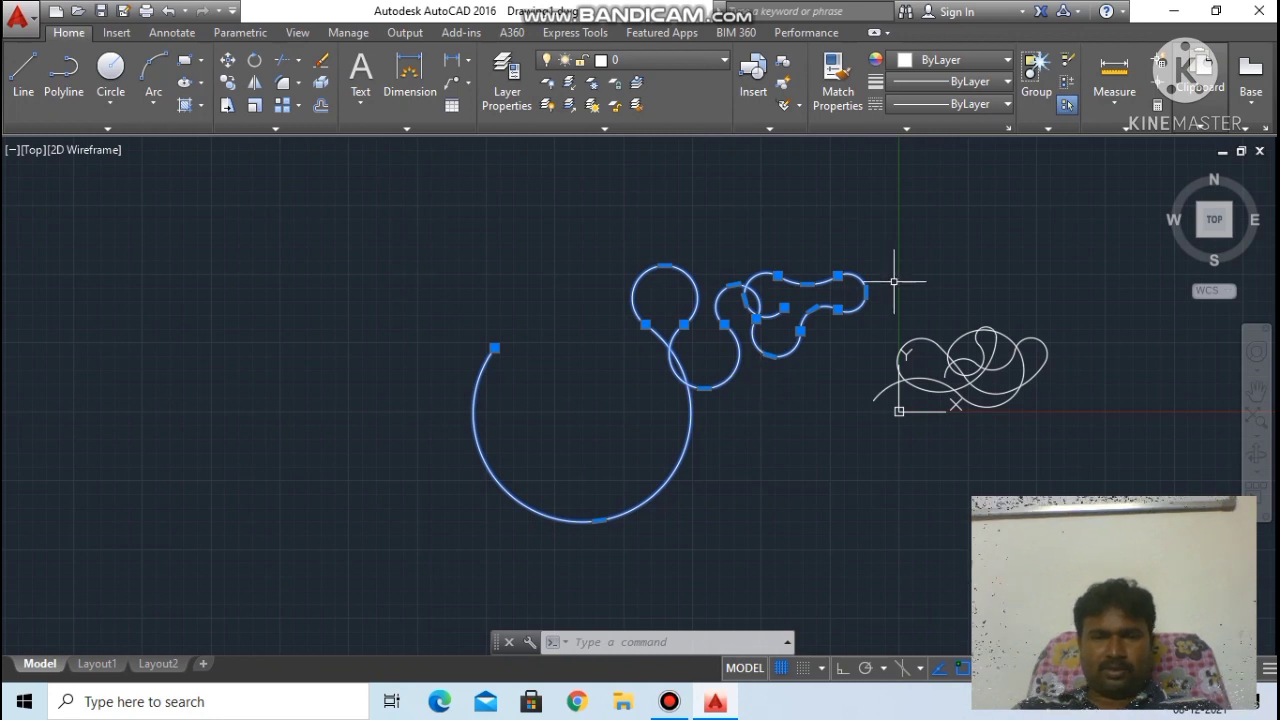
{"action": "scroll", "coordinate": [789, 325], "scroll_direction": "up", "scroll_amount": 2}
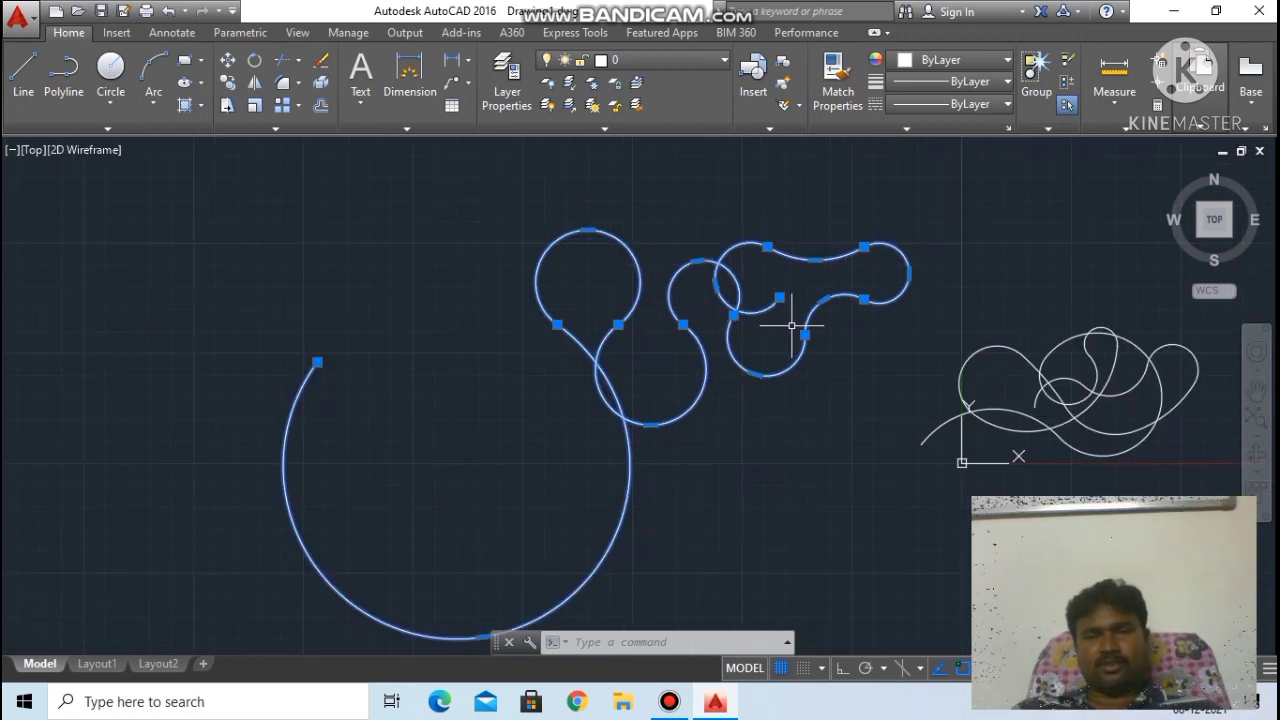
{"action": "scroll", "coordinate": [791, 325], "scroll_direction": "down", "scroll_amount": 2}
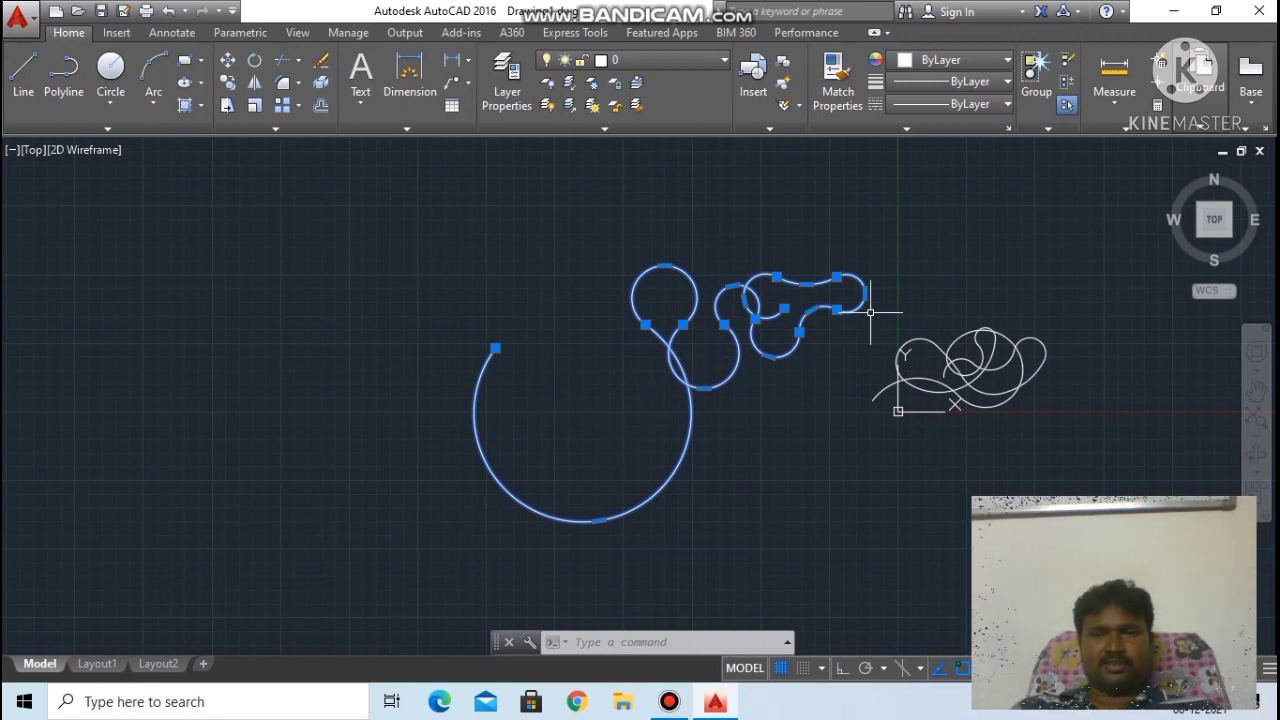
{"action": "scroll", "coordinate": [870, 312], "scroll_direction": "up", "scroll_amount": 4}
{"action": "scroll", "coordinate": [872, 312], "scroll_direction": "down", "scroll_amount": 3}
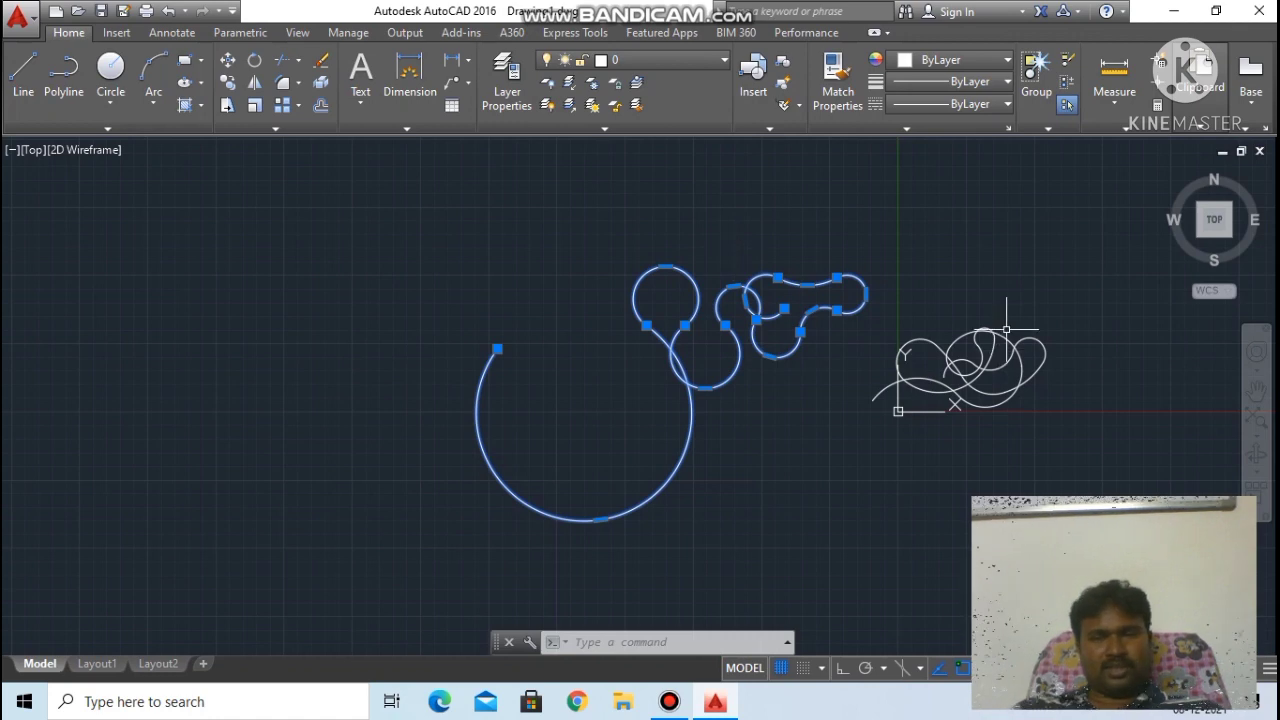
{"action": "scroll", "coordinate": [1027, 343], "scroll_direction": "up", "scroll_amount": 3}
{"action": "scroll", "coordinate": [1034, 347], "scroll_direction": "down", "scroll_amount": 3}
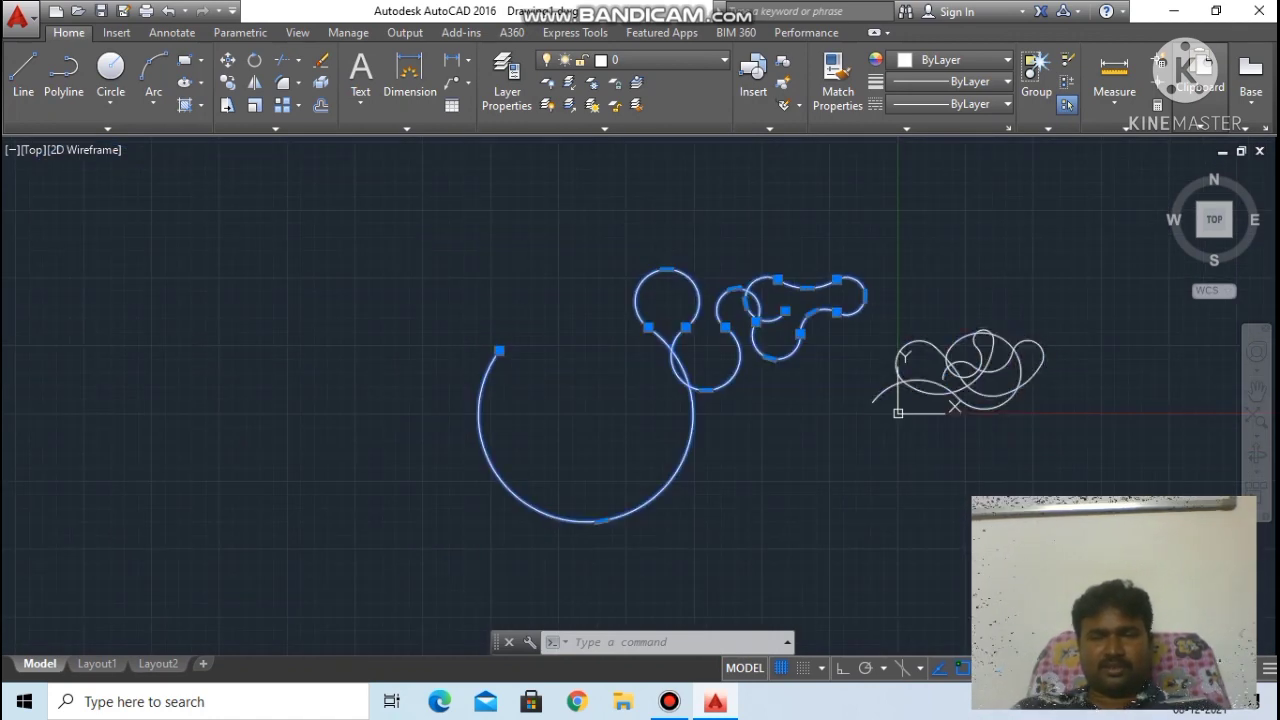
{"action": "left_click", "coordinate": [1004, 340]}
{"action": "scroll", "coordinate": [974, 359], "scroll_direction": "up", "scroll_amount": 4}
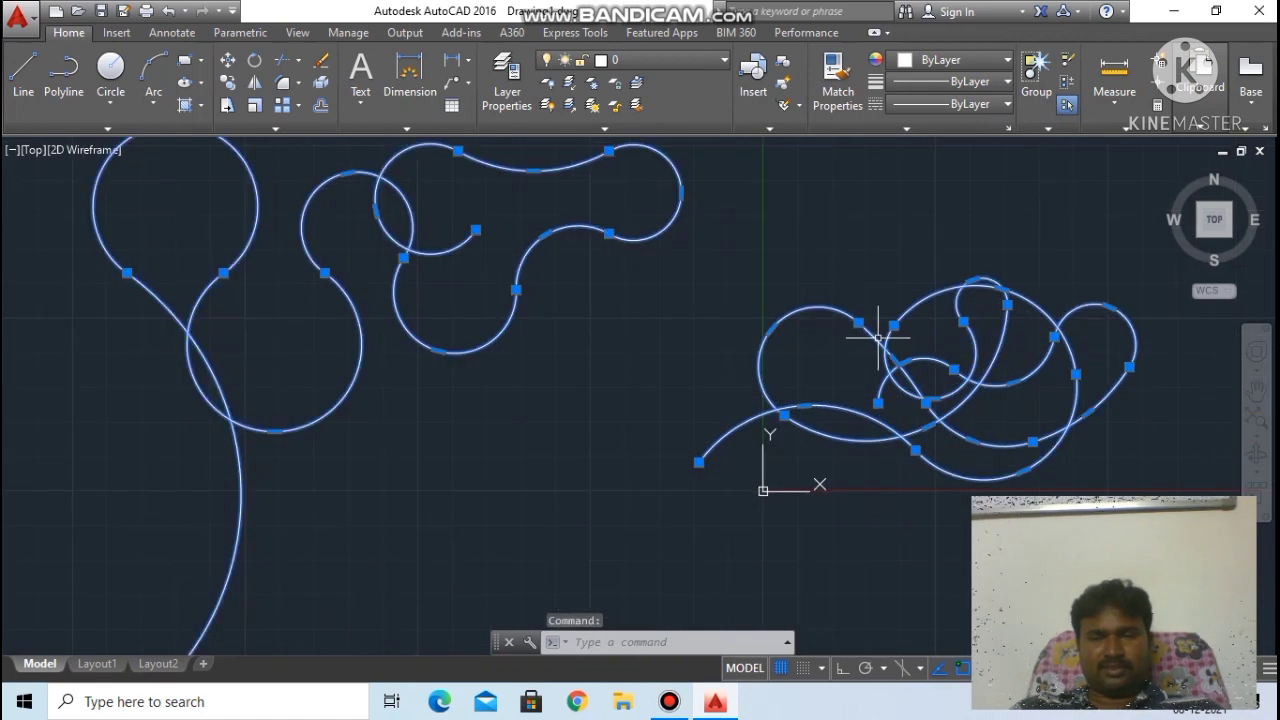
{"action": "scroll", "coordinate": [797, 333], "scroll_direction": "down", "scroll_amount": 4}
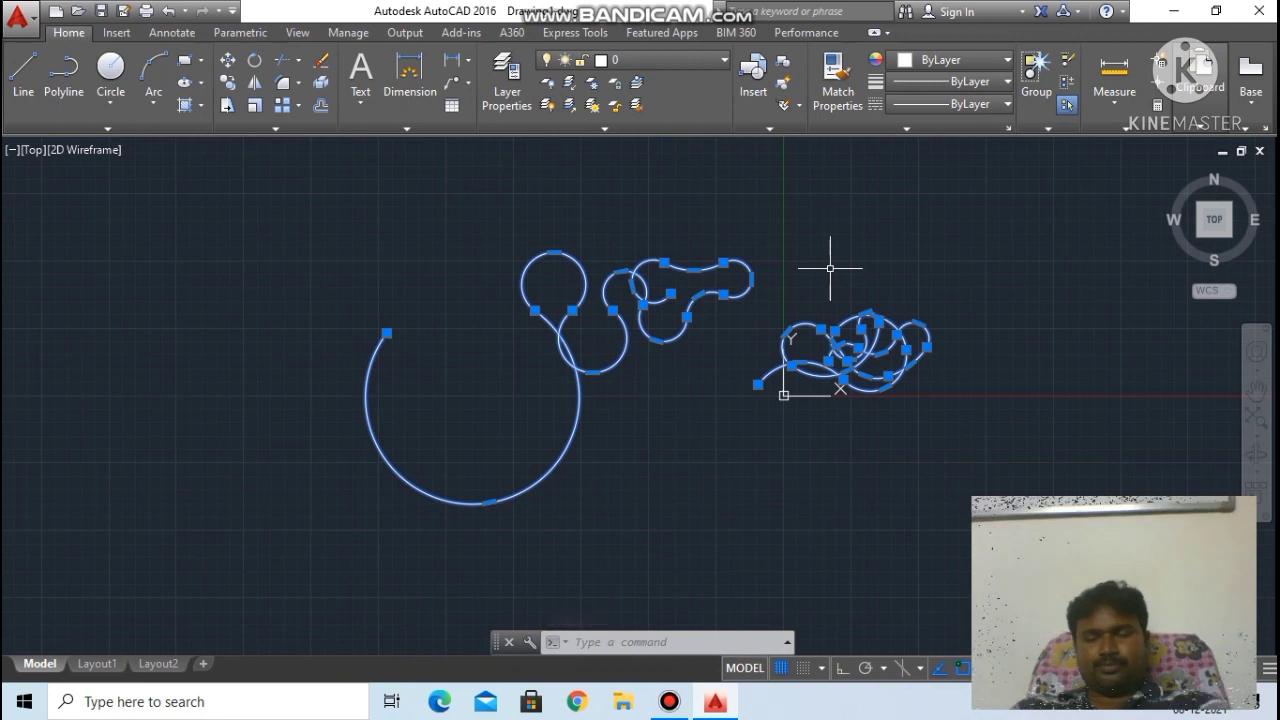
{"action": "key", "text": "Delete"}
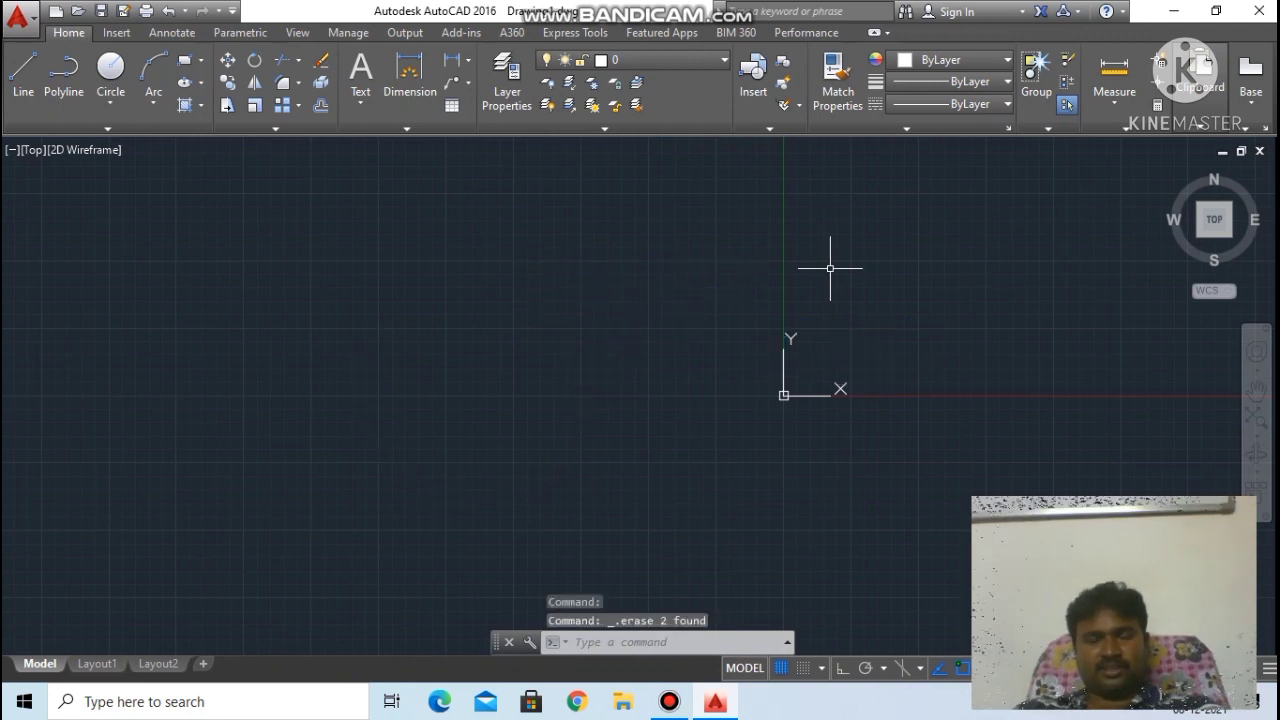
{"action": "middle_click_drag", "start_coordinate": [817, 330], "coordinate": [709, 528]}
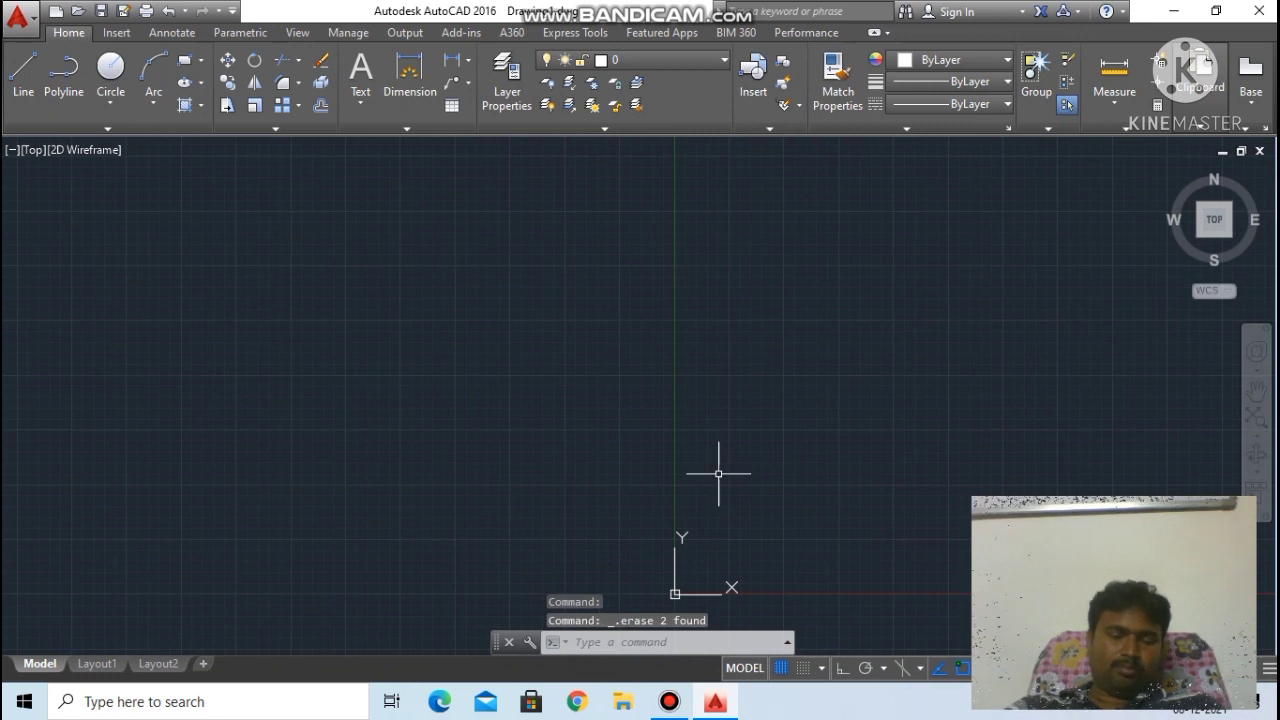
{"action": "type", "text": "PL"}
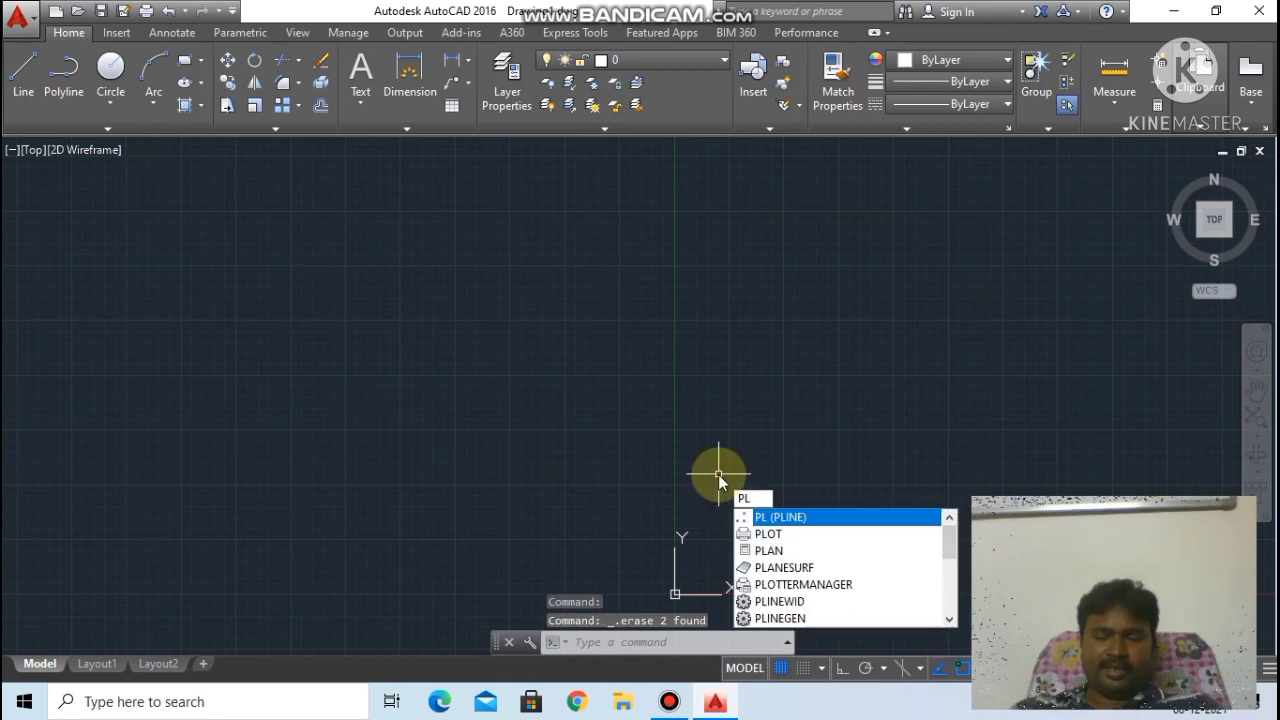
{"action": "key", "text": "Return"}
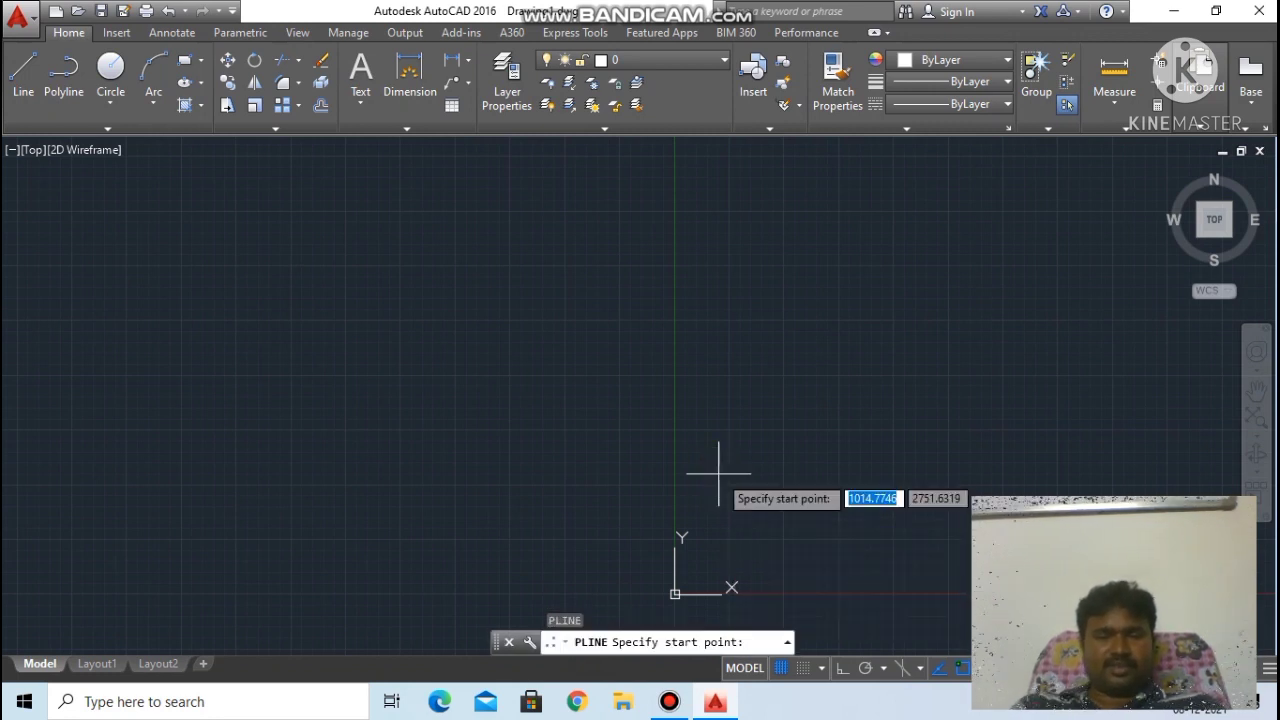
{"action": "left_click", "coordinate": [416, 424]}
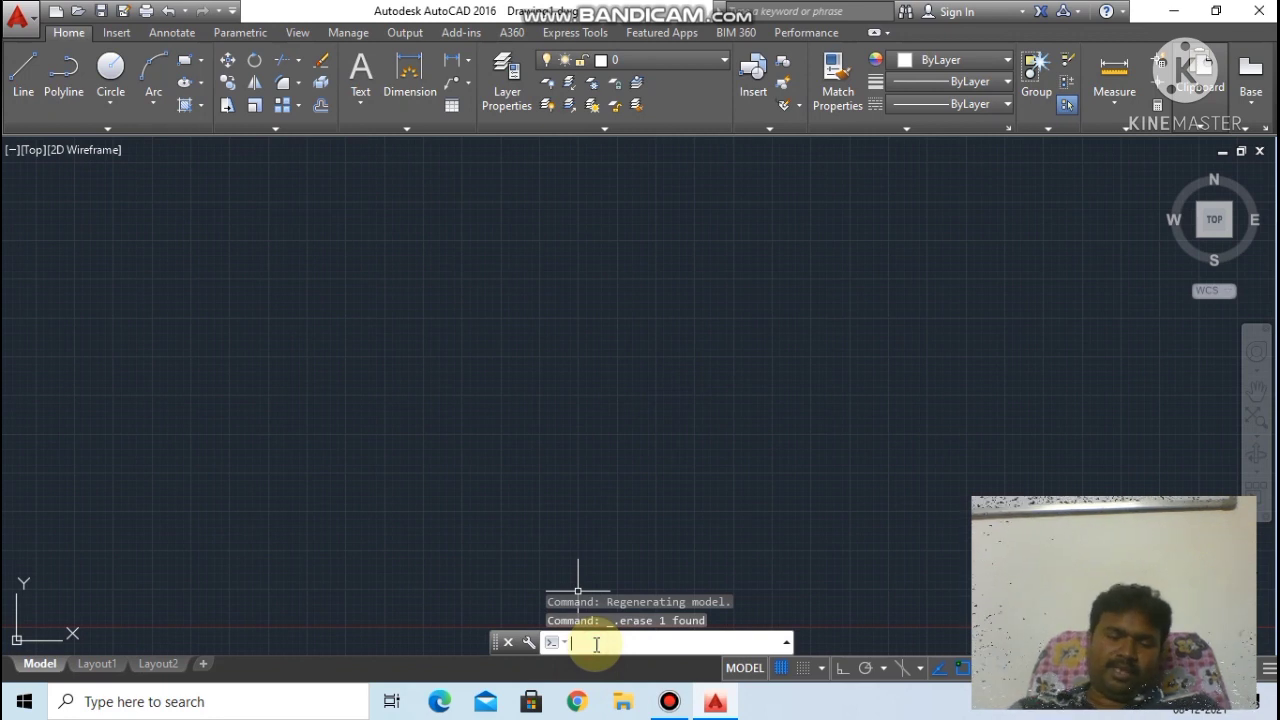
Step: Start a polyline, draw its first segment with the Length option at 100, and extend it horizontally by about 55,095 units
{"action": "key", "text": "Return"}
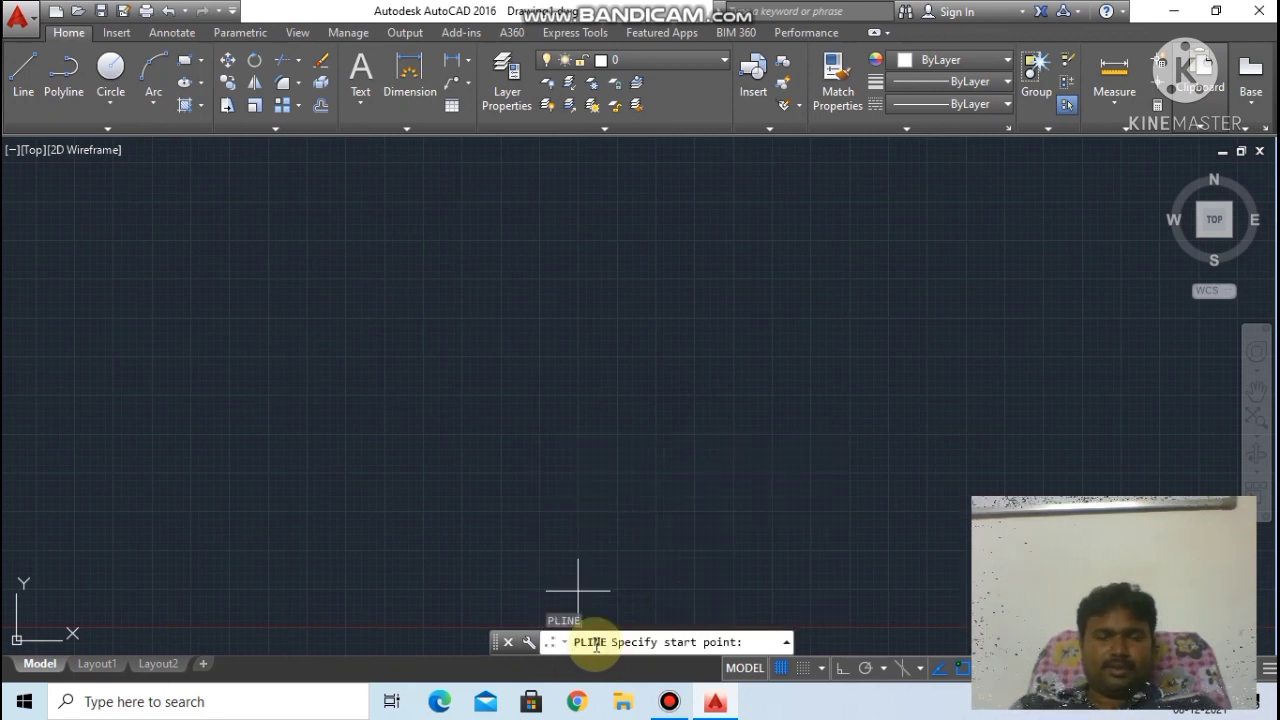
{"action": "left_click", "coordinate": [469, 426]}
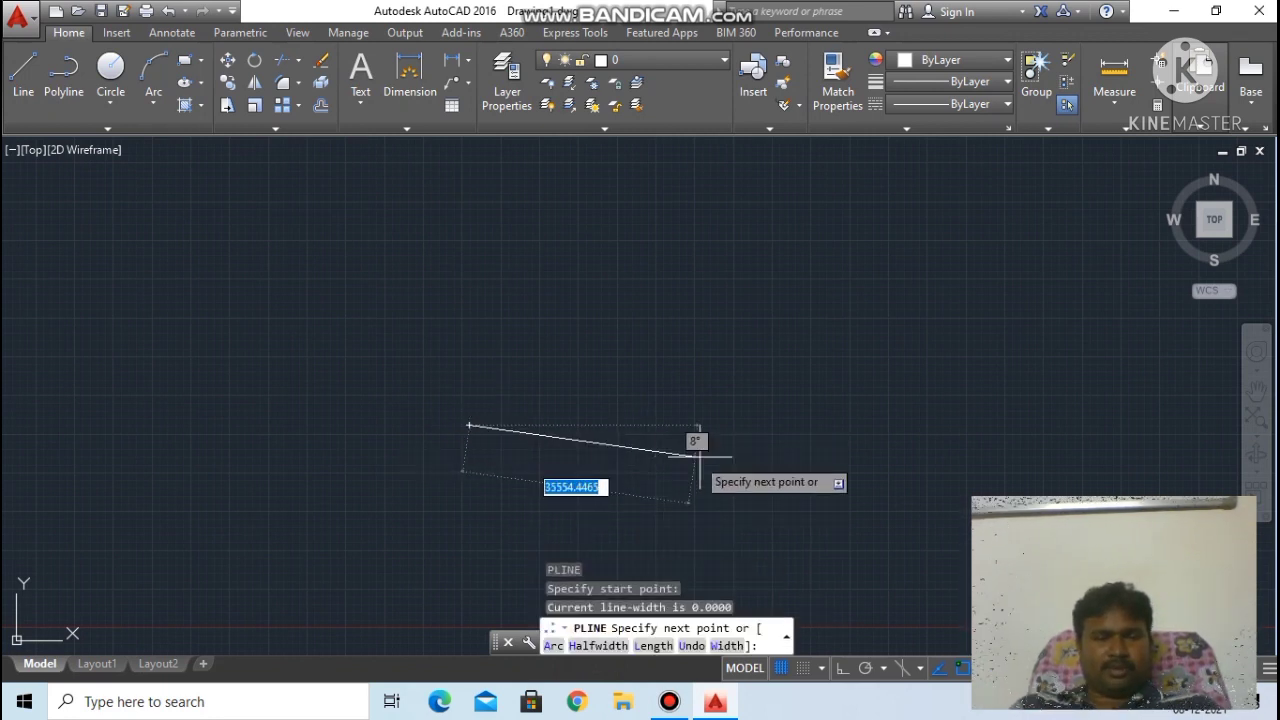
{"action": "type", "text": "l"}
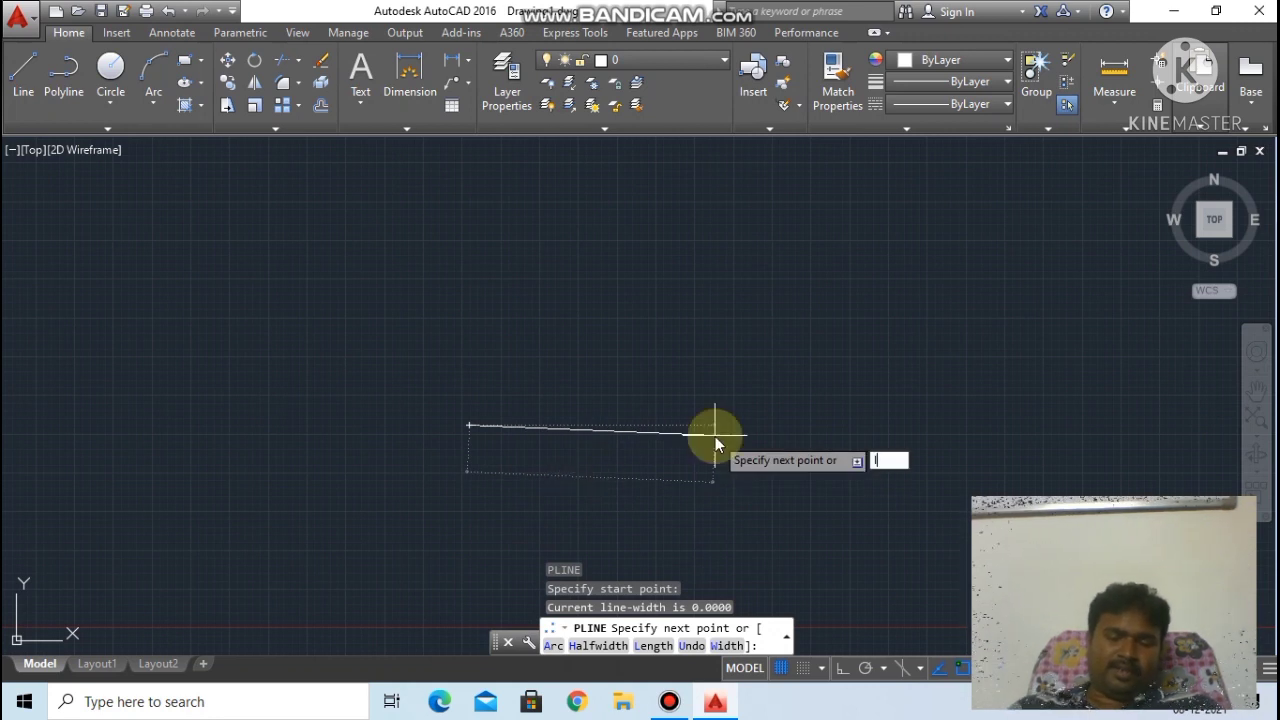
{"action": "key", "text": "Return"}
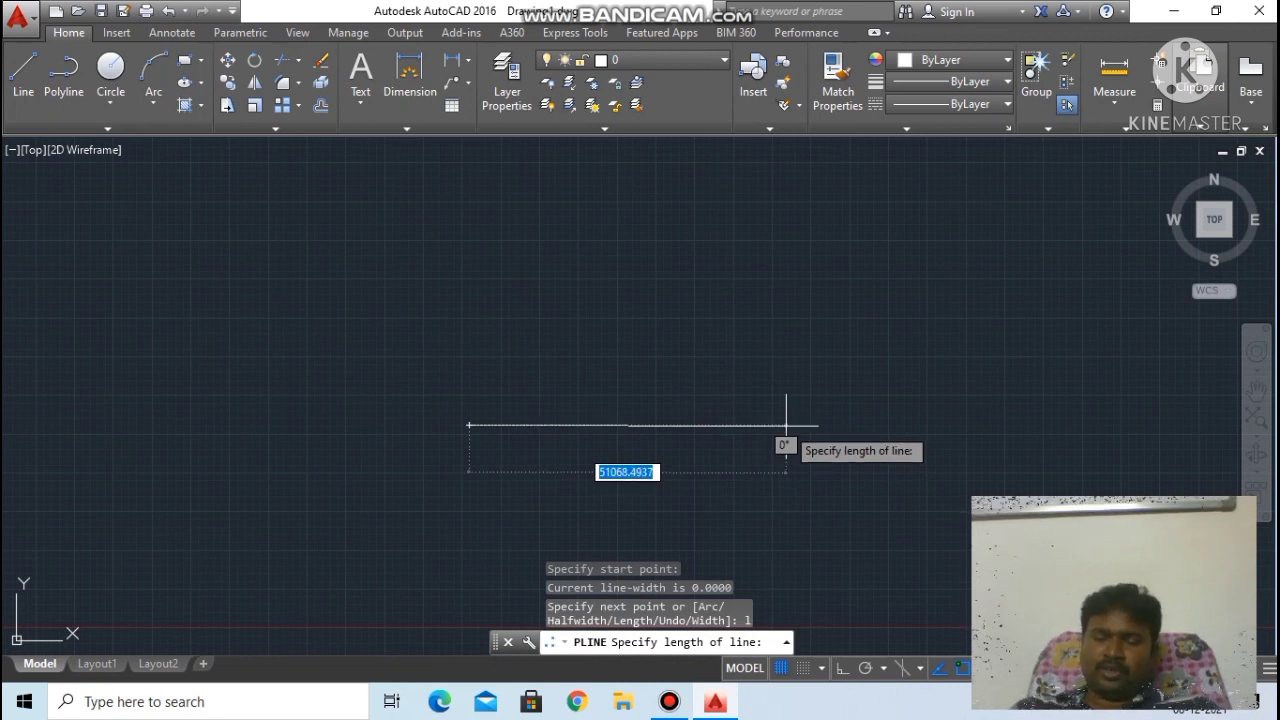
{"action": "type", "text": "100"}
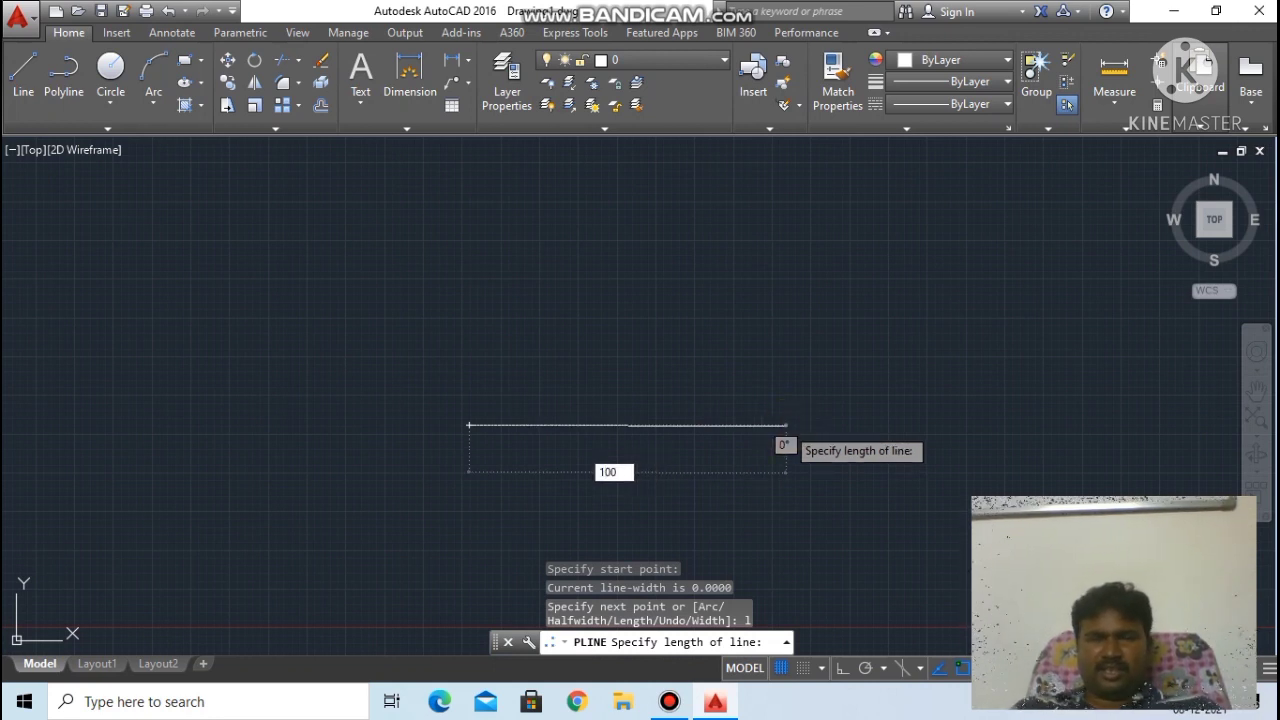
{"action": "key", "text": "Return"}
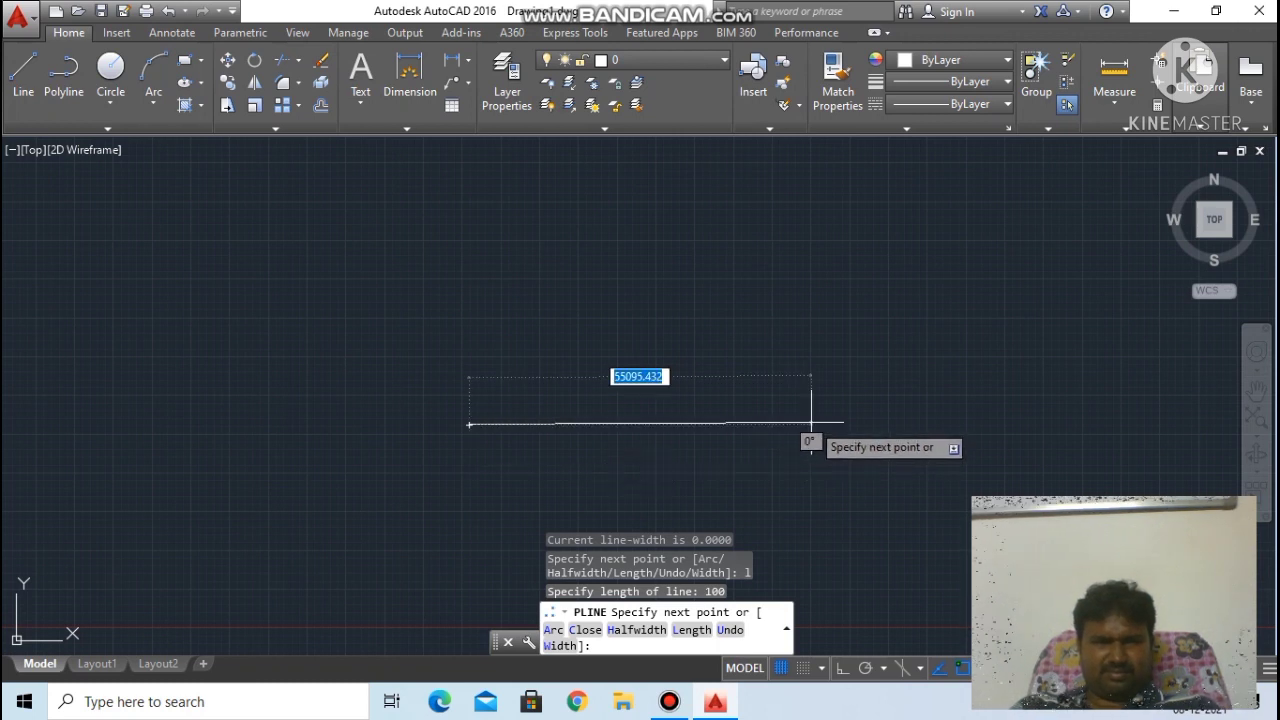
{"action": "left_click", "coordinate": [811, 423]}
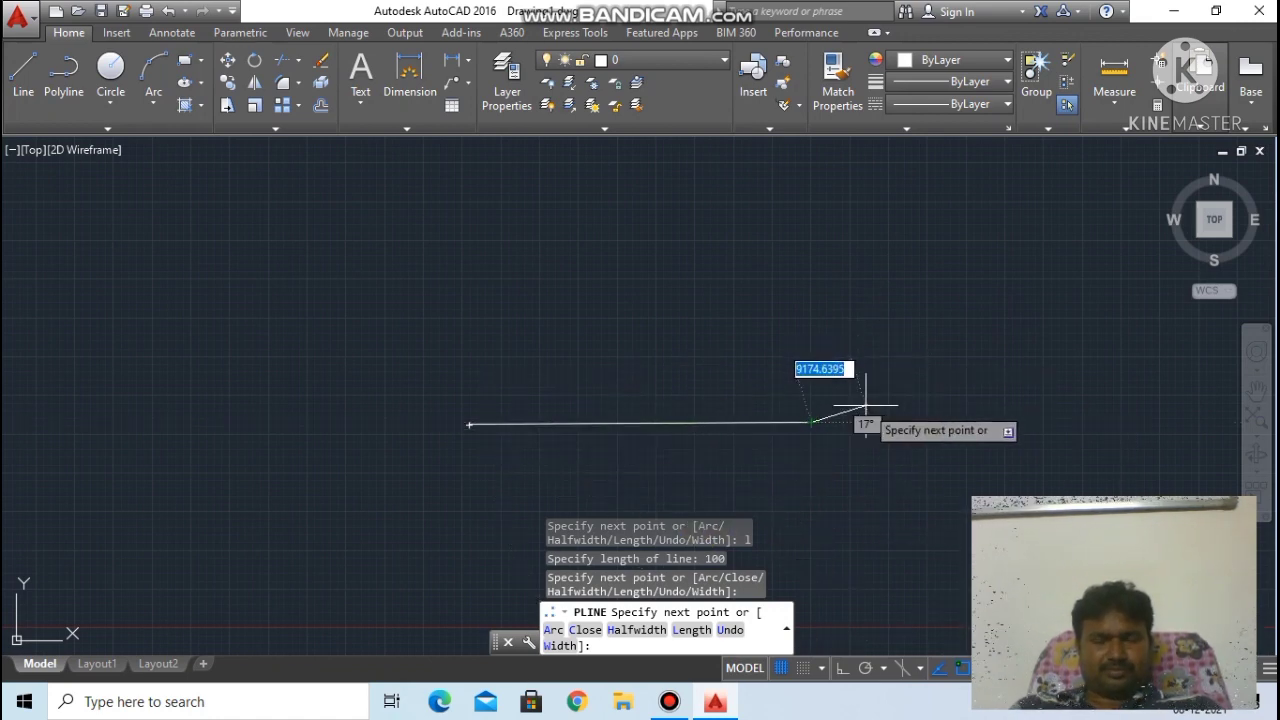
Step: Switch the polyline to the Arc option and add a semicircle from the line's right end to a point directly above it
{"action": "scroll", "coordinate": [854, 403], "scroll_direction": "down", "scroll_amount": 3}
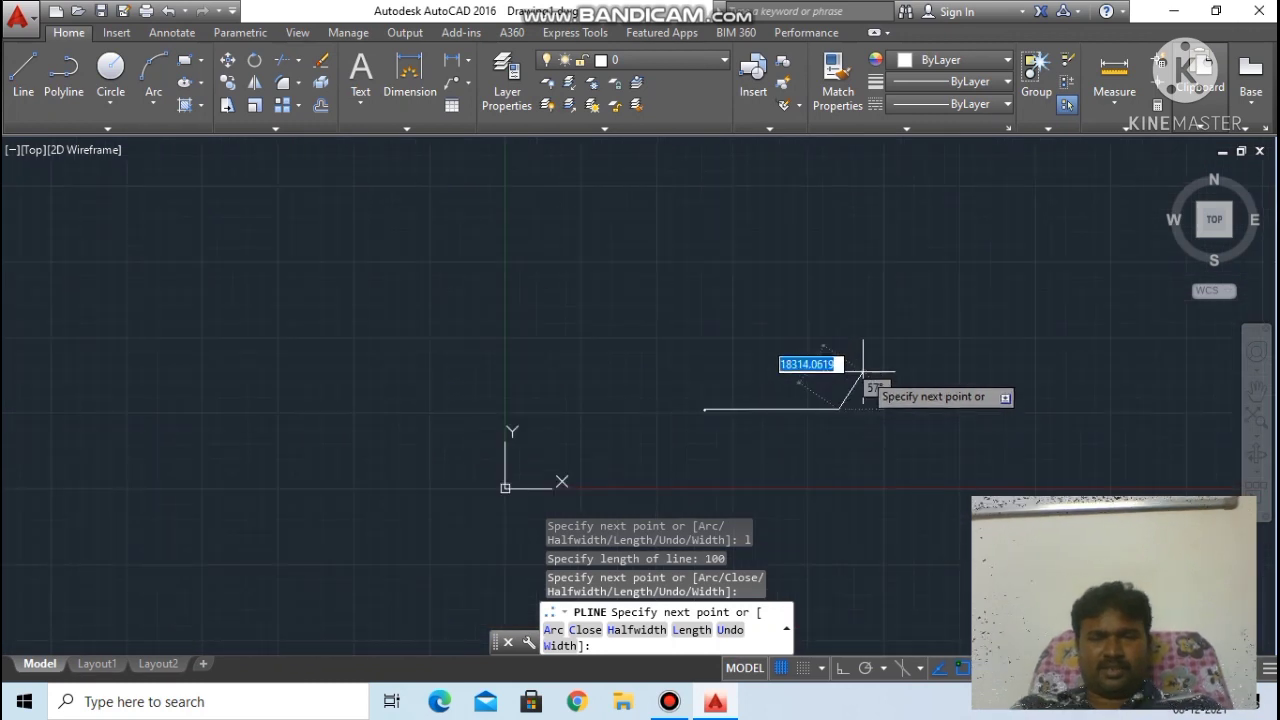
{"action": "scroll", "coordinate": [856, 380], "scroll_direction": "up", "scroll_amount": 4}
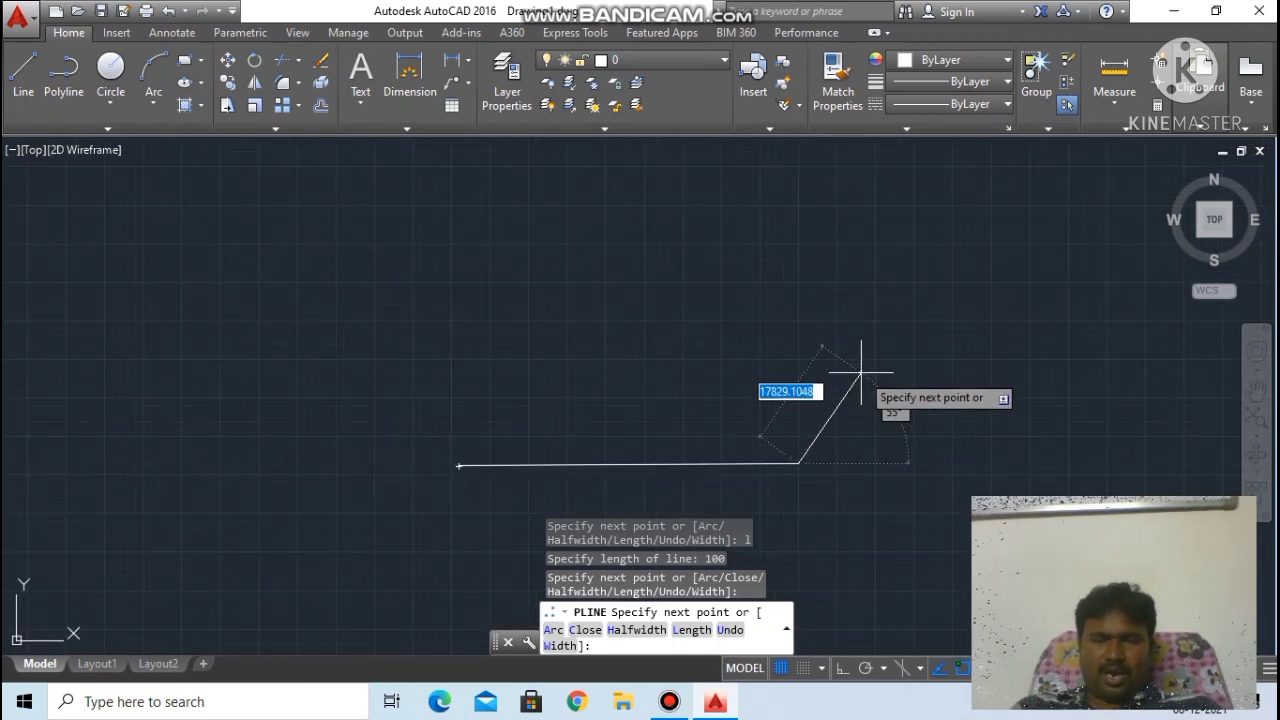
{"action": "type", "text": "a"}
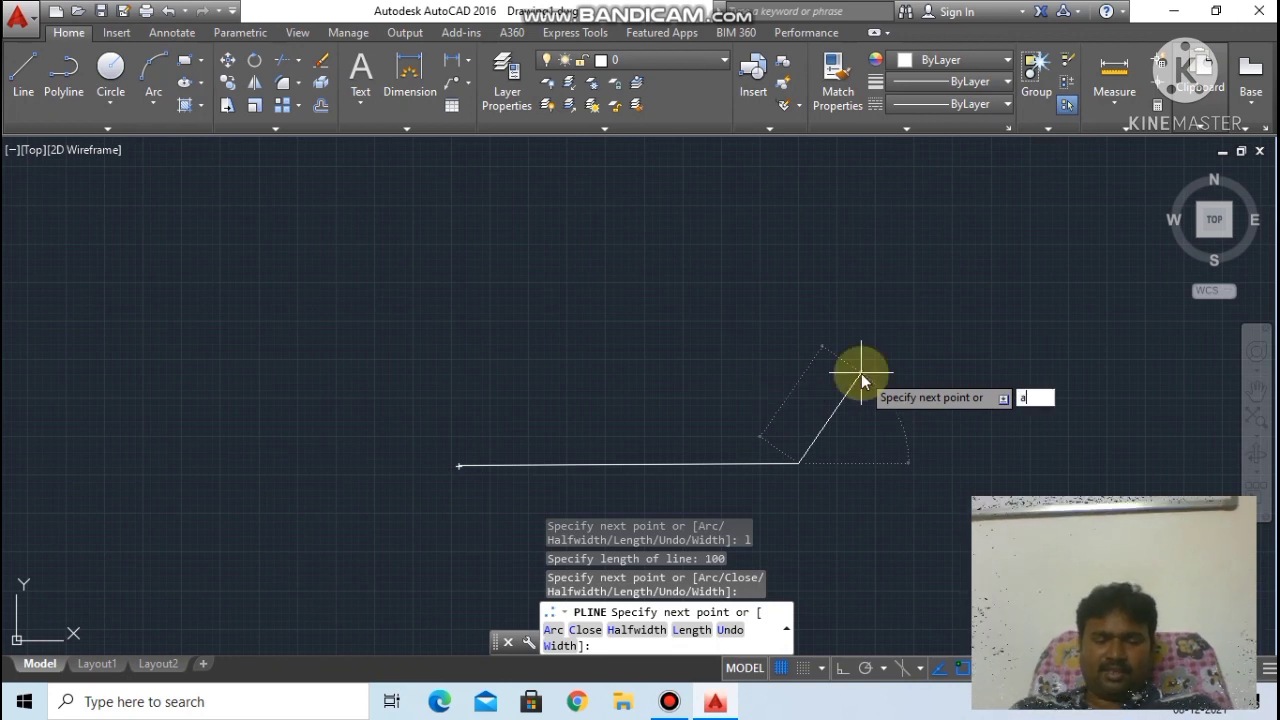
{"action": "key", "text": "Return"}
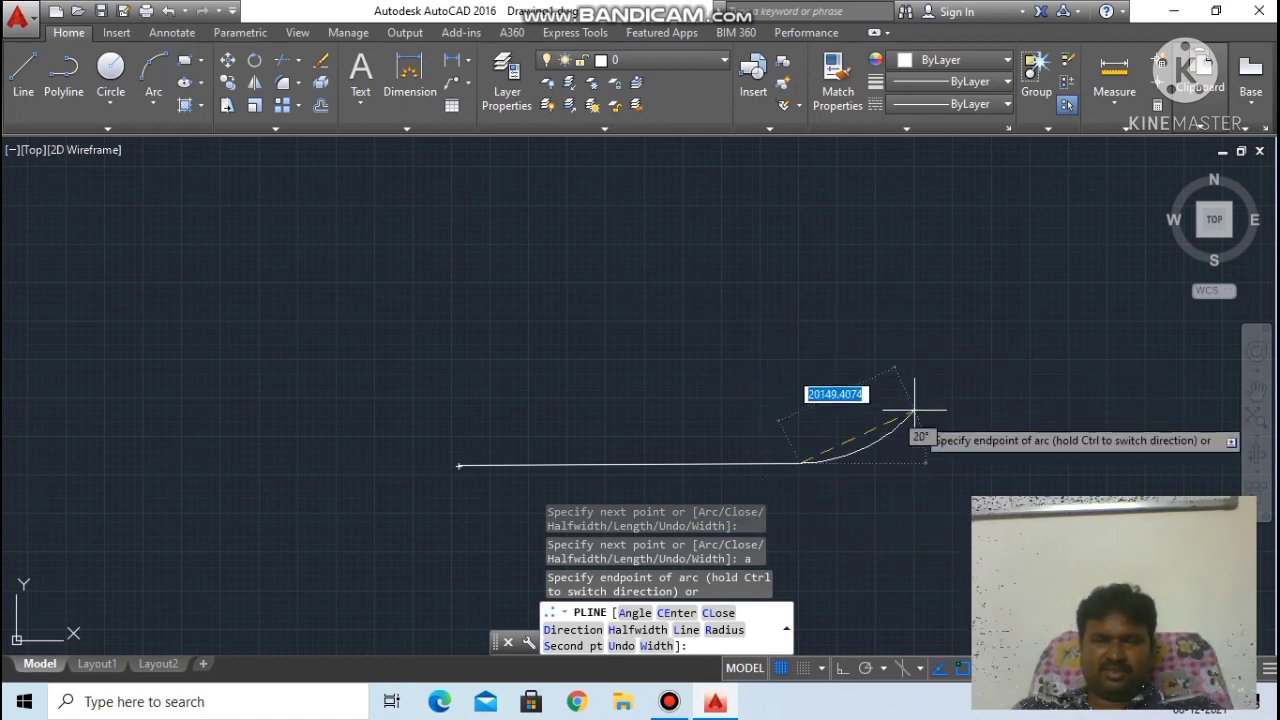
{"action": "left_click", "coordinate": [799, 308]}
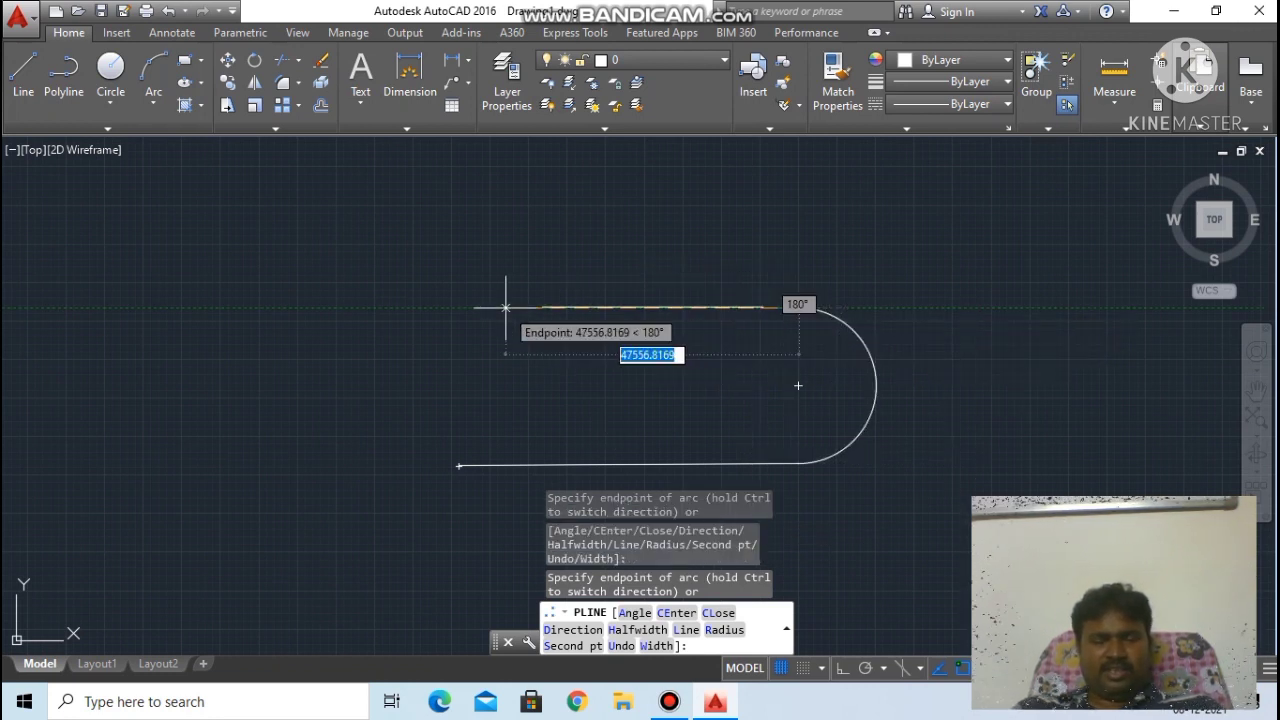
Step: Return to the Line option, add a 100-unit segment toward the left, and continue it horizontally to above the polyline's start point
{"action": "type", "text": "l"}
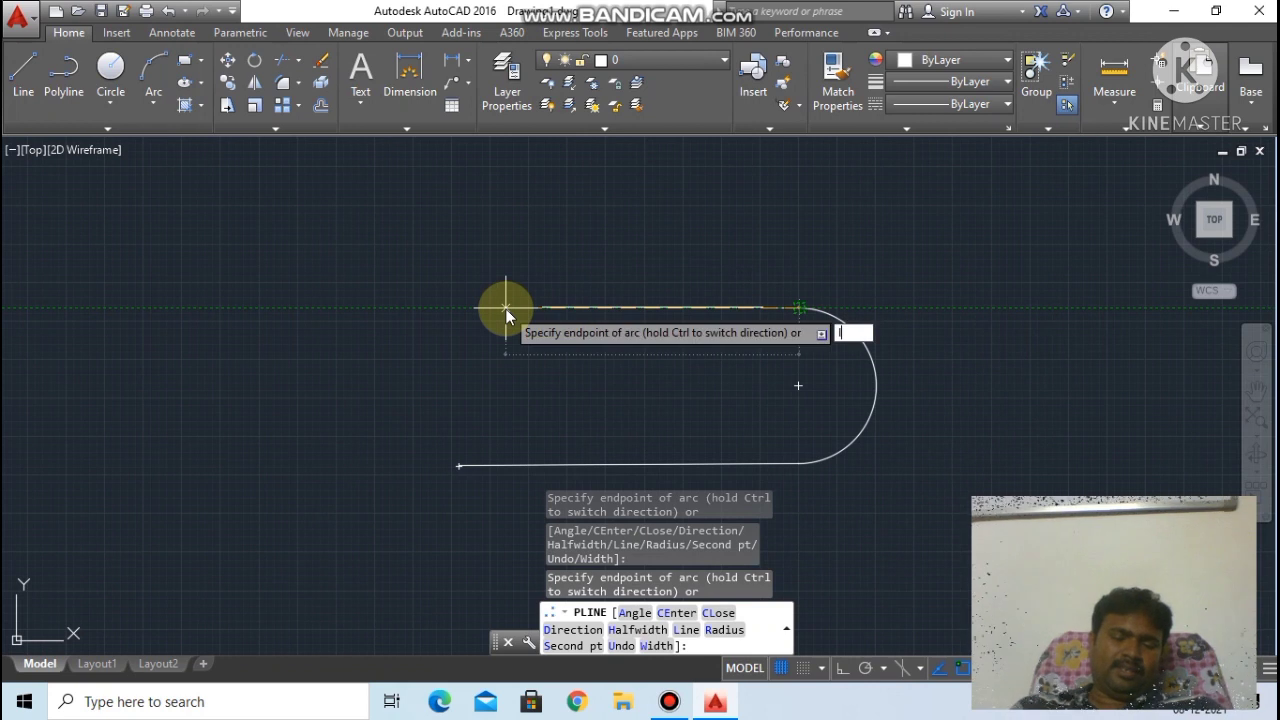
{"action": "key", "text": "Return"}
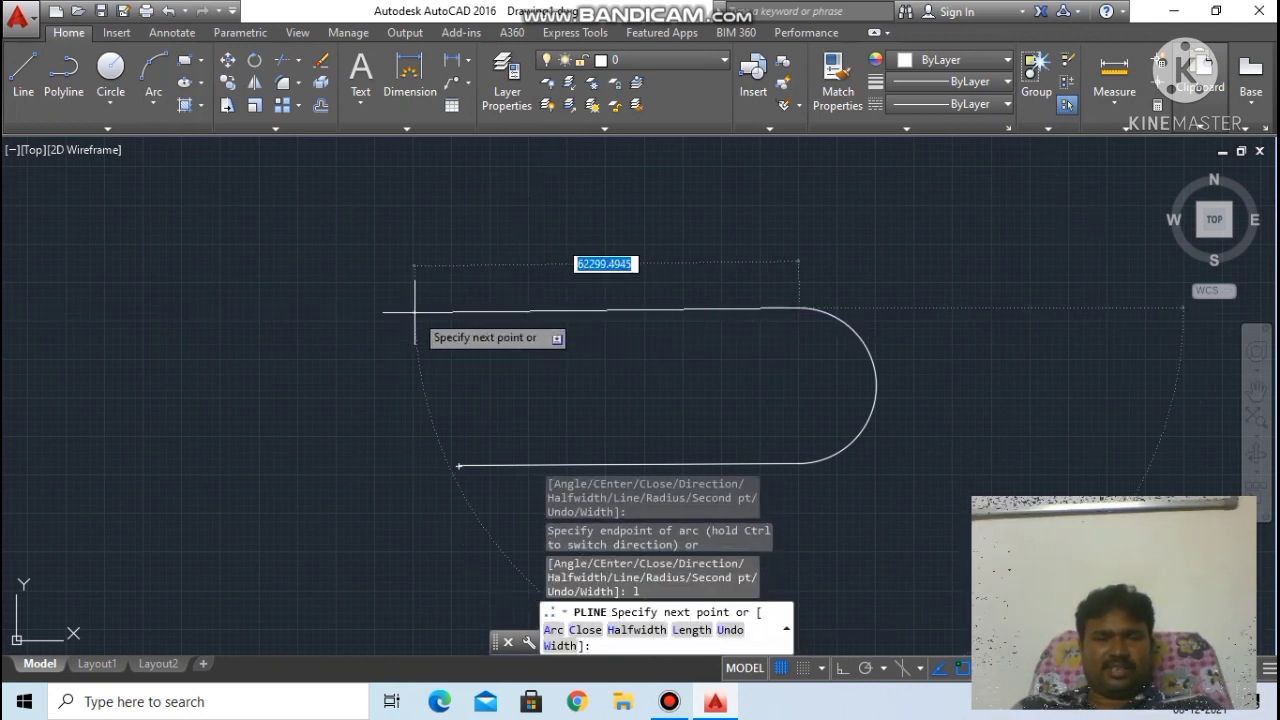
{"action": "type", "text": "100"}
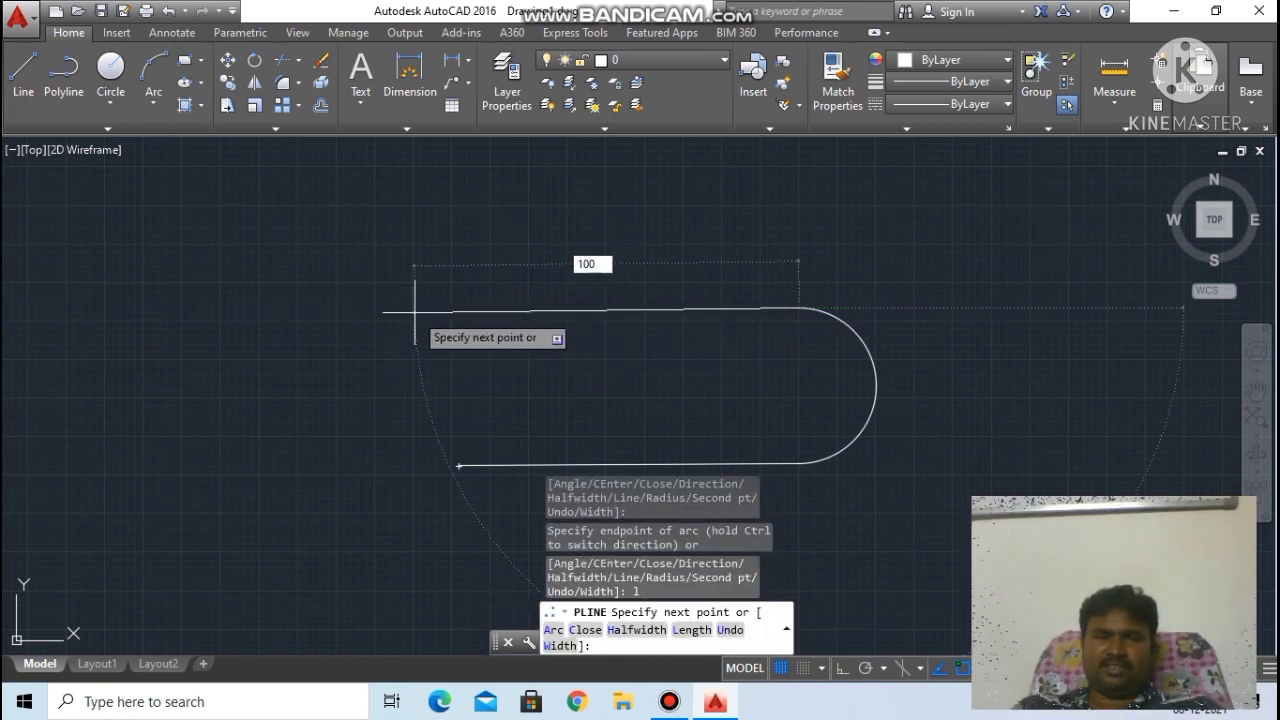
{"action": "key", "text": "Return"}
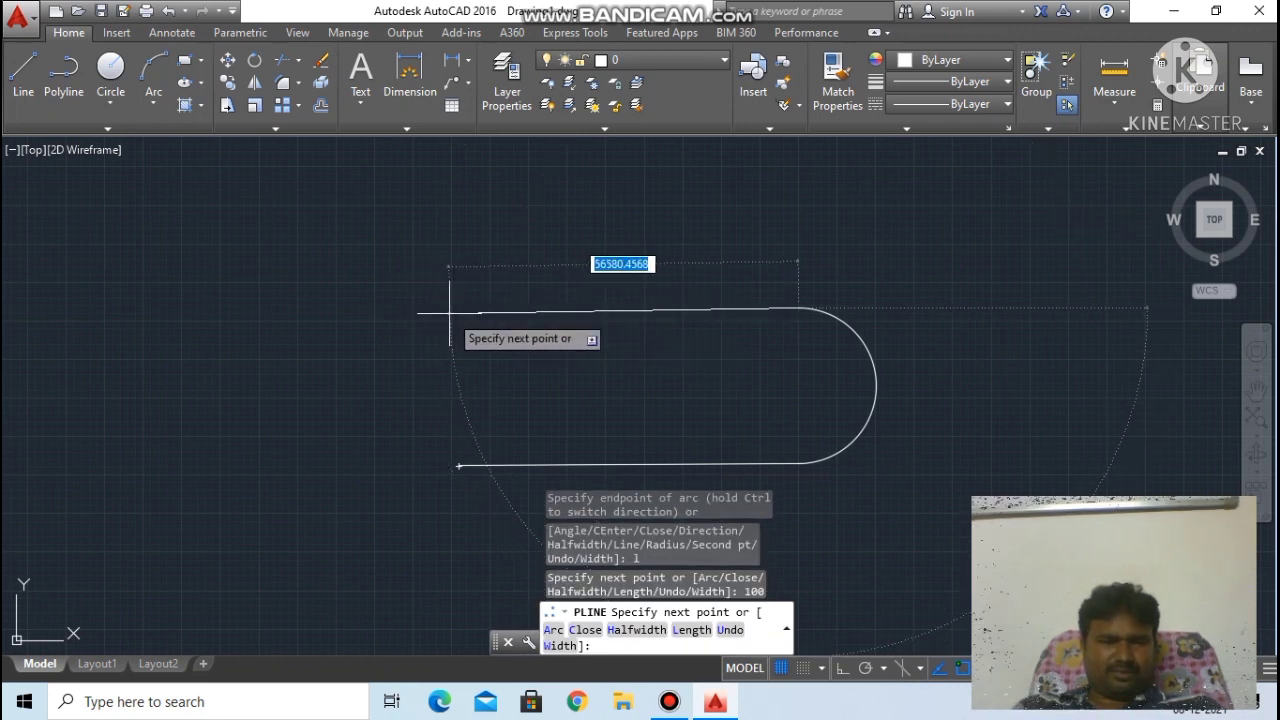
{"action": "left_click", "coordinate": [453, 308]}
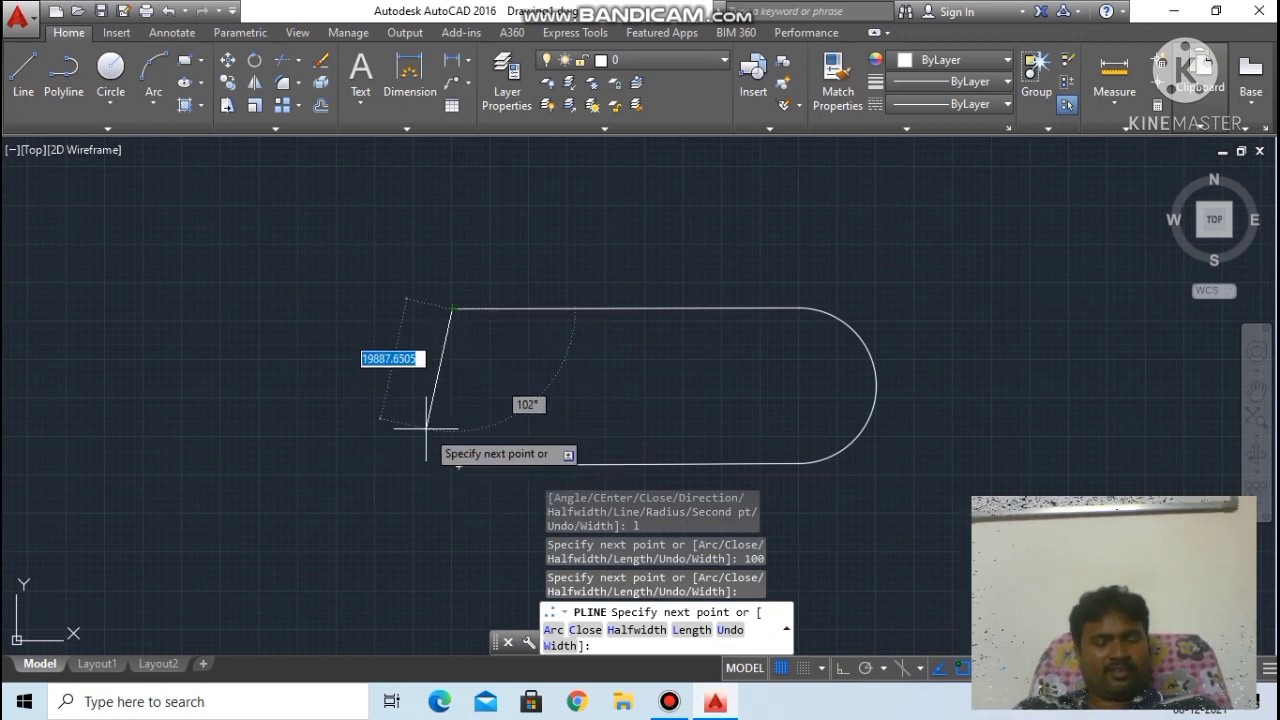
Step: Close the slot's open left end with a semicircular arc and select it together with the rest of the outline
{"action": "type", "text": "a"}
{"action": "key", "text": "Return"}
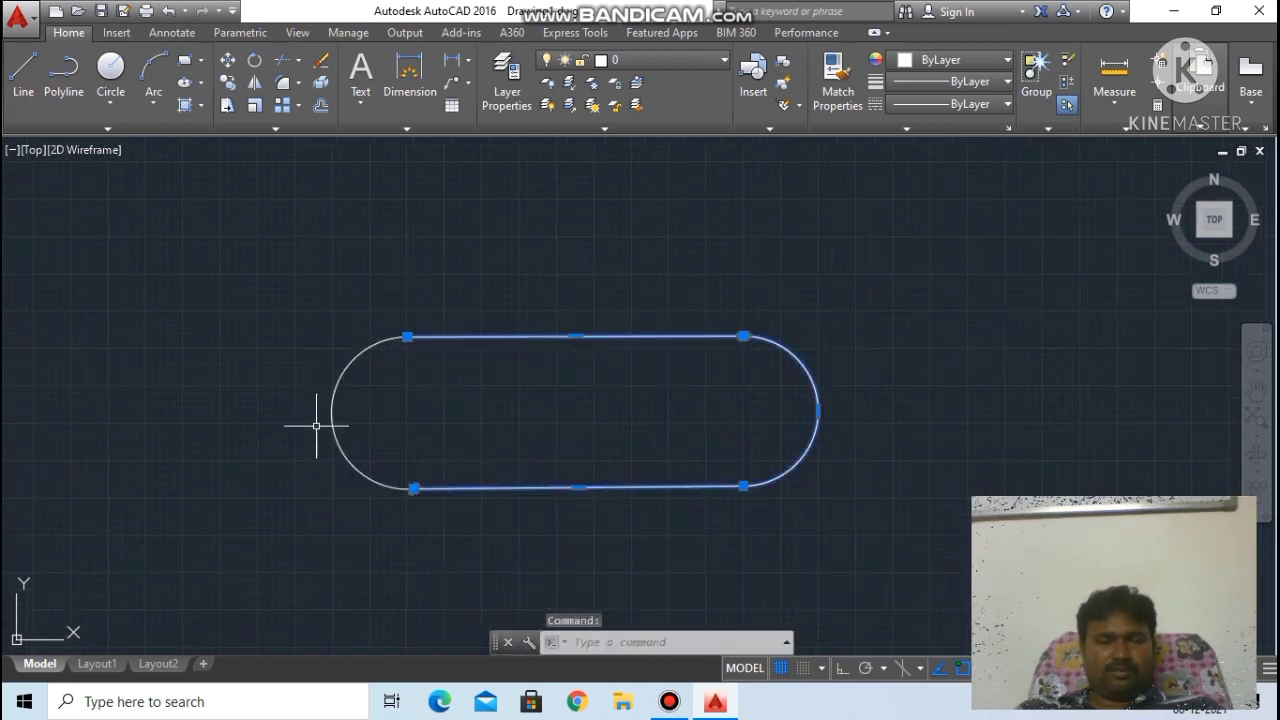
{"action": "left_click", "coordinate": [332, 431]}
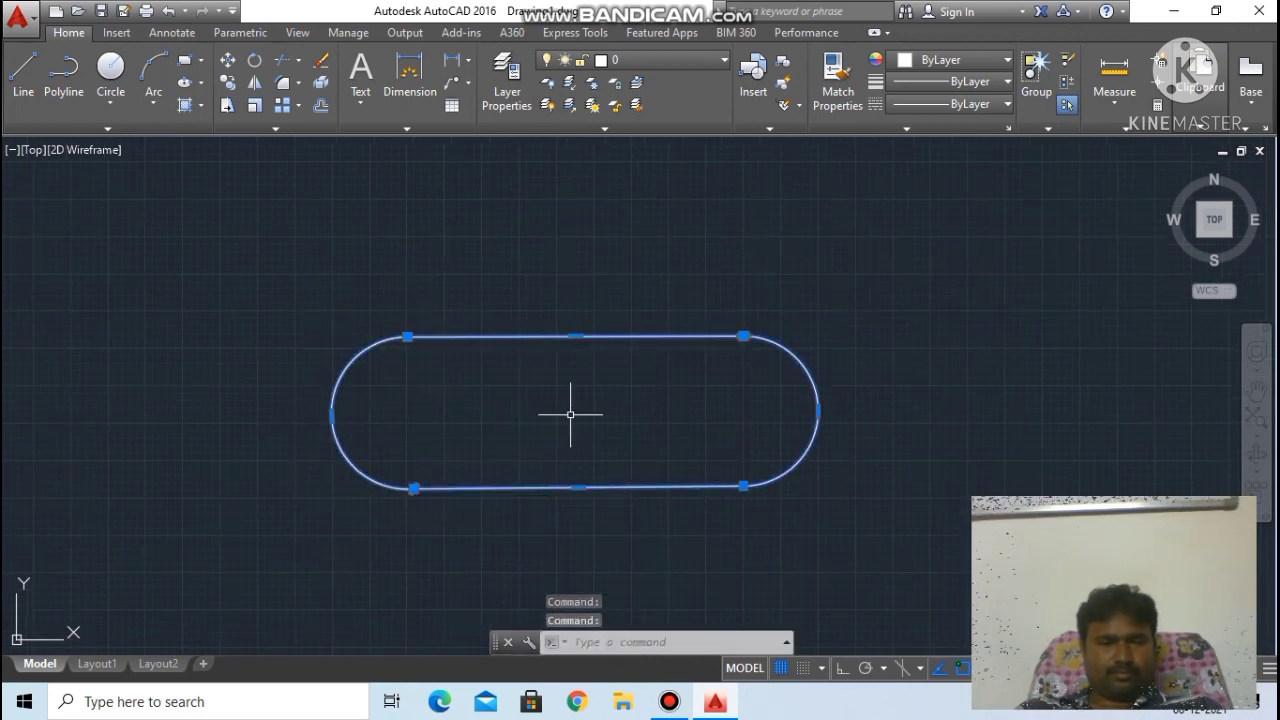
Step: Delete the selected slot-shaped outline of lines and arcs from the drawing
{"action": "scroll", "coordinate": [570, 414], "scroll_direction": "down", "scroll_amount": 3}
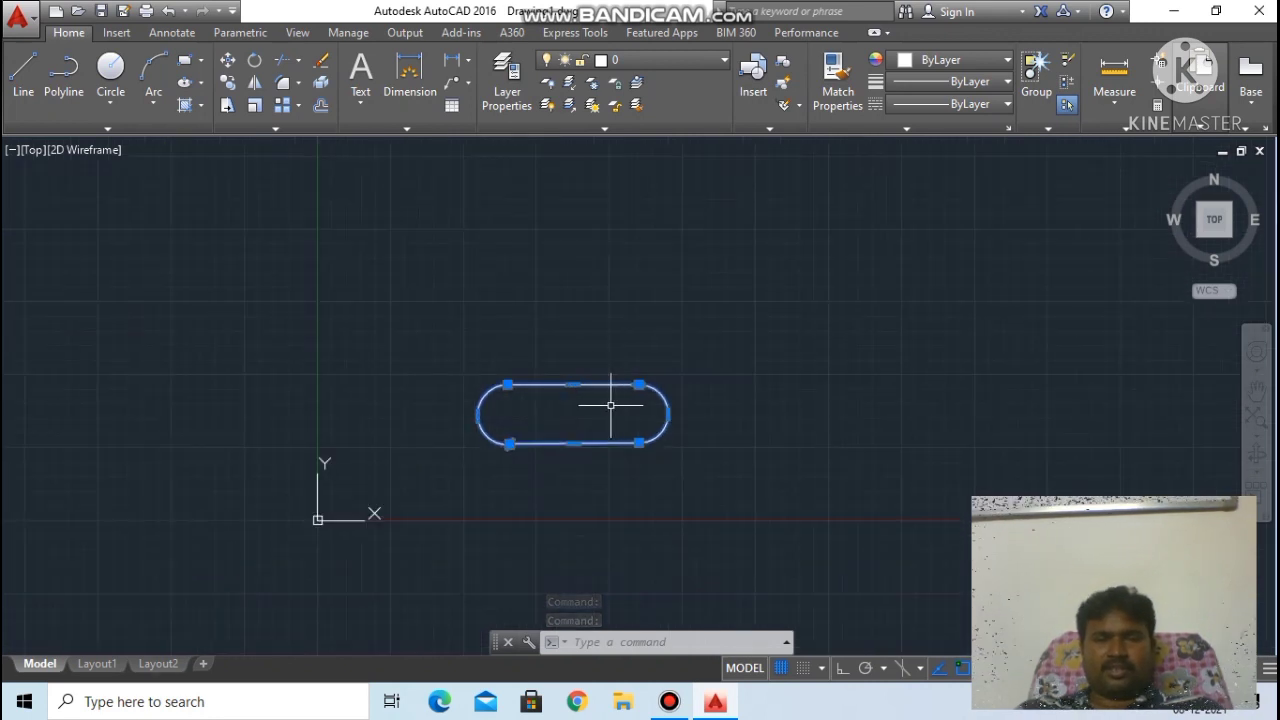
{"action": "scroll", "coordinate": [612, 405], "scroll_direction": "up", "scroll_amount": 2}
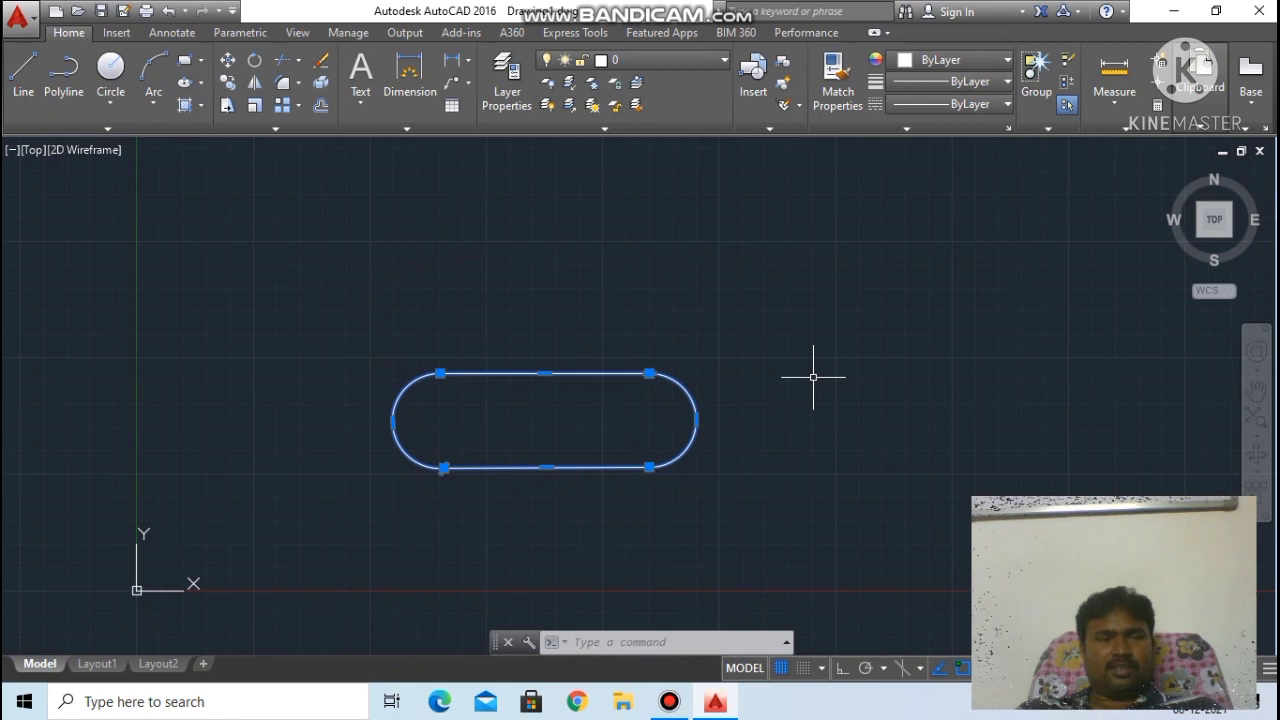
{"action": "scroll", "coordinate": [825, 380], "scroll_direction": "down", "scroll_amount": 1}
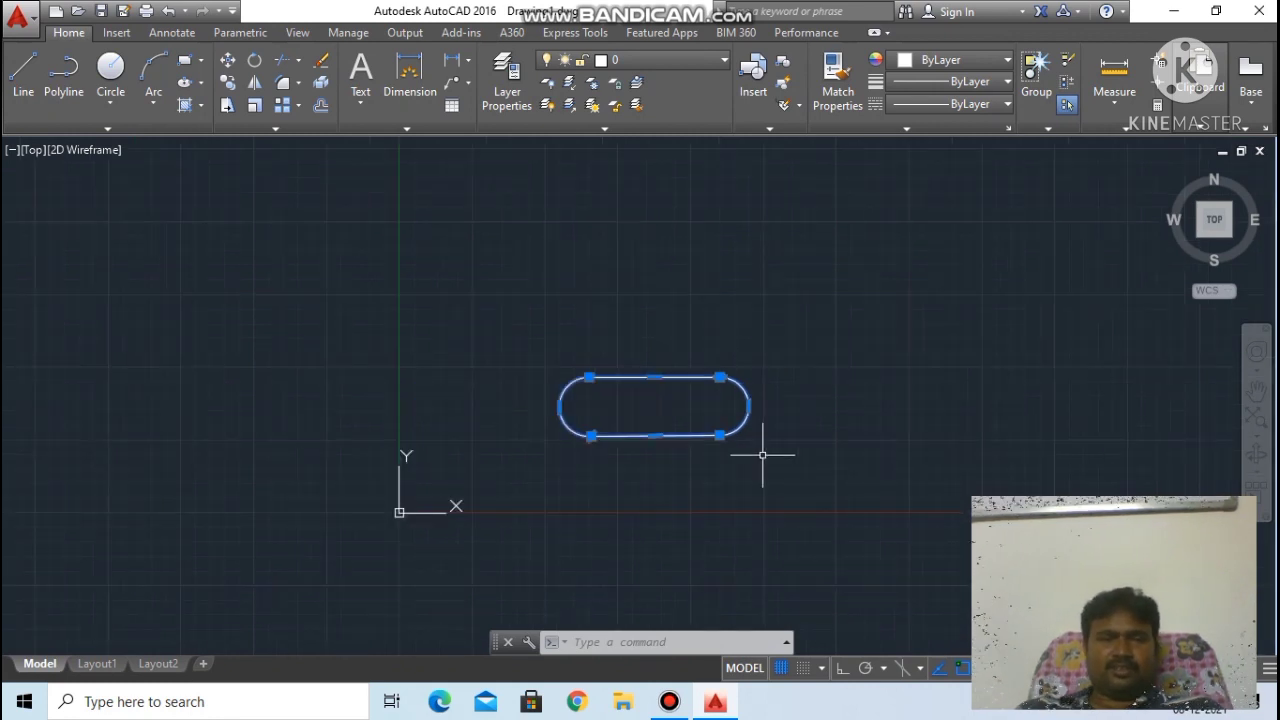
{"action": "scroll", "coordinate": [760, 457], "scroll_direction": "up", "scroll_amount": 1}
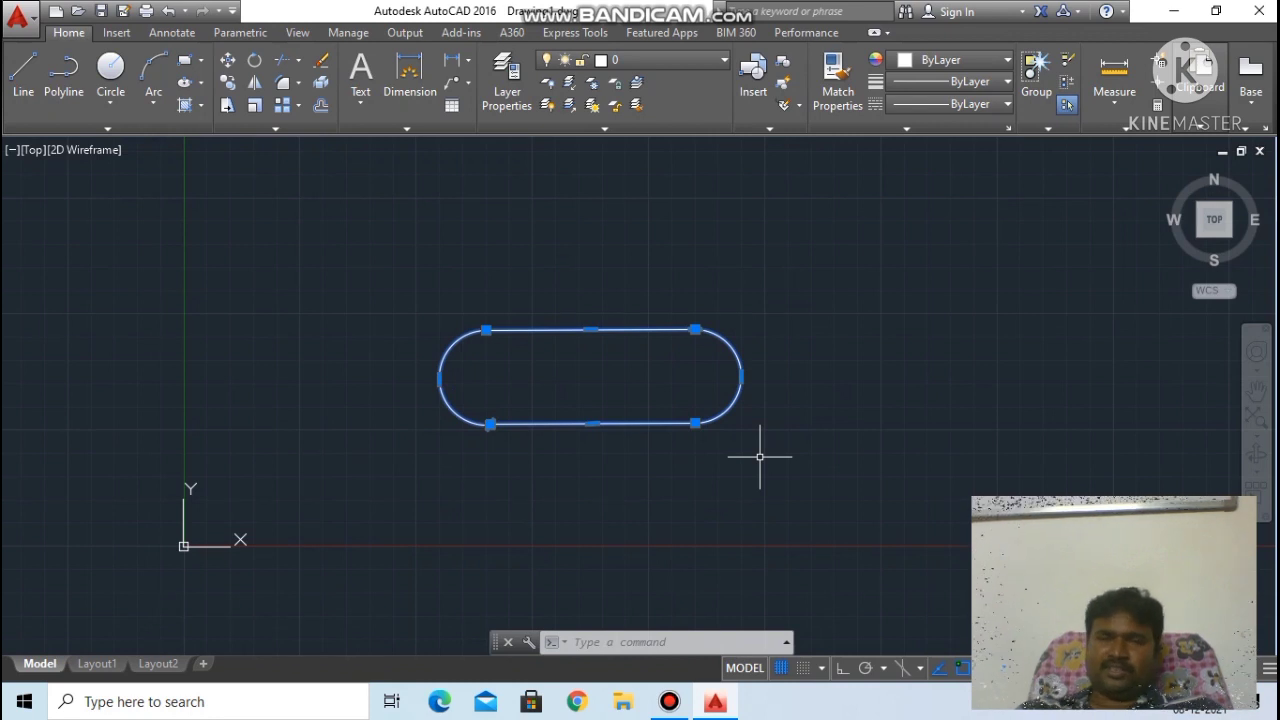
{"action": "key", "text": "Delete"}
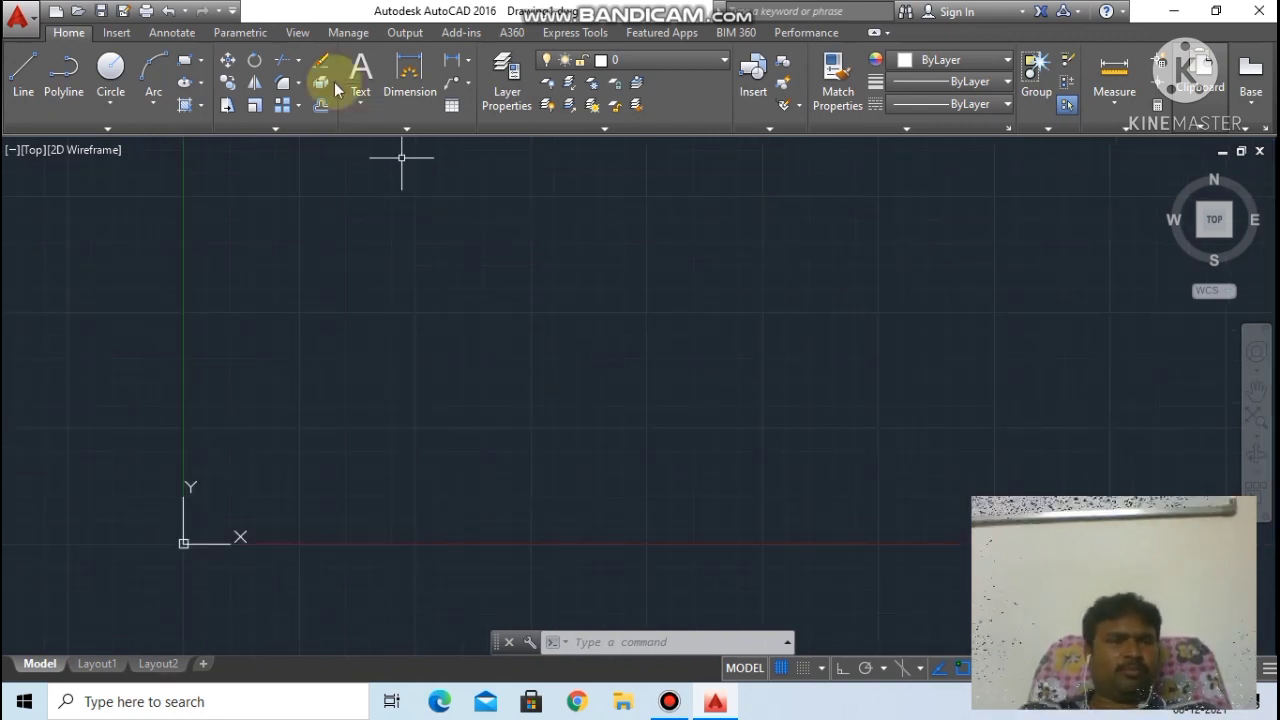
Step: Start a new polyline, draw its first segment with the Length option at 200, and extend it roughly horizontally toward the right
{"action": "left_click", "coordinate": [71, 66]}
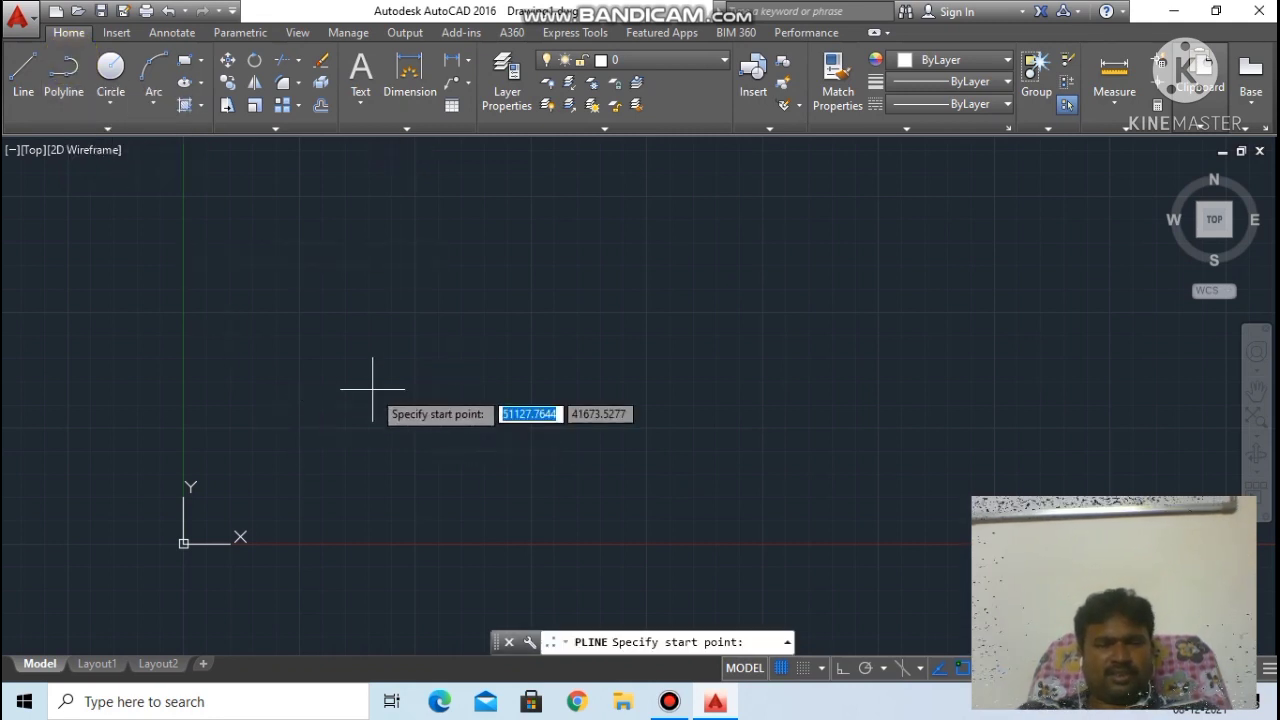
{"action": "left_click", "coordinate": [402, 408]}
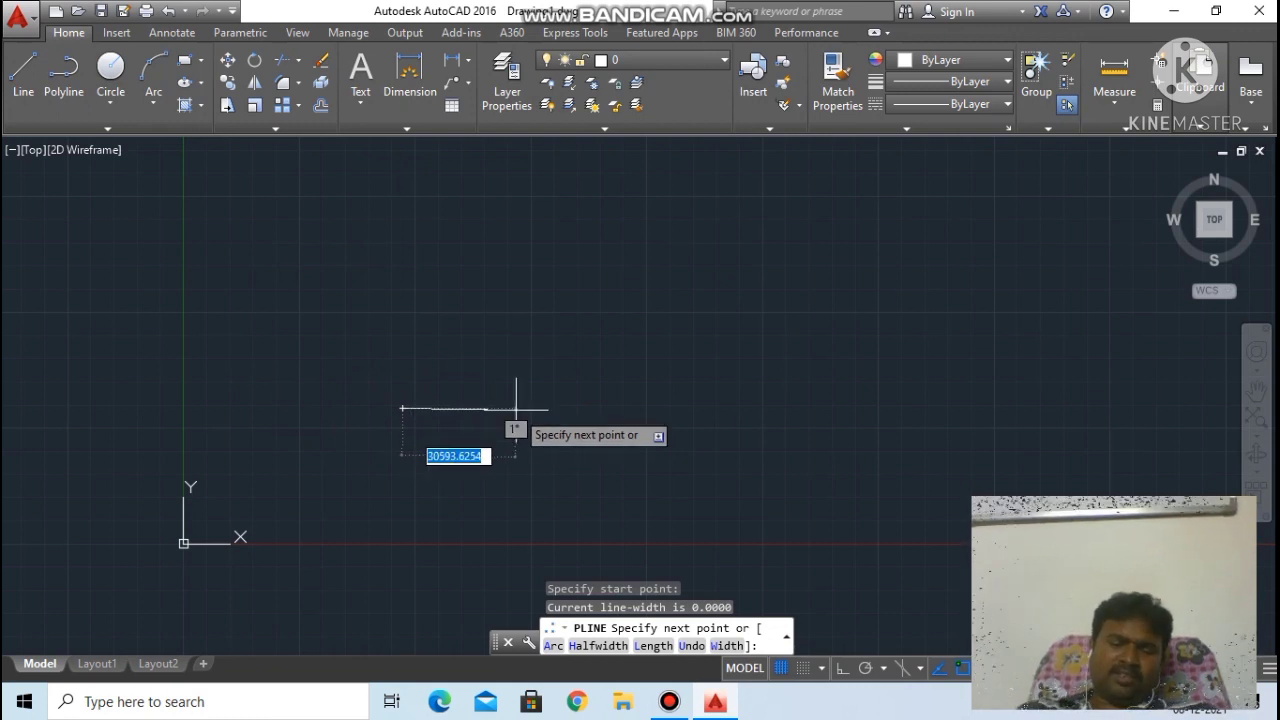
{"action": "type", "text": "l"}
{"action": "key", "text": "Return"}
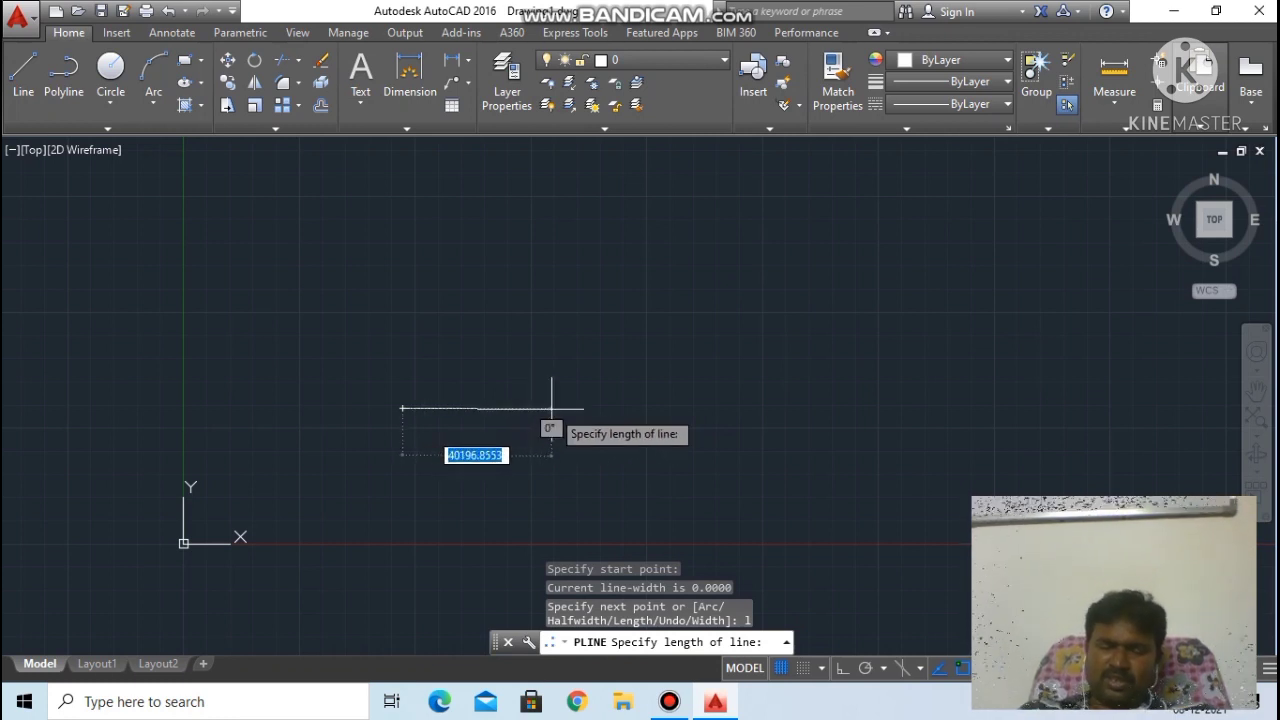
{"action": "type", "text": "200"}
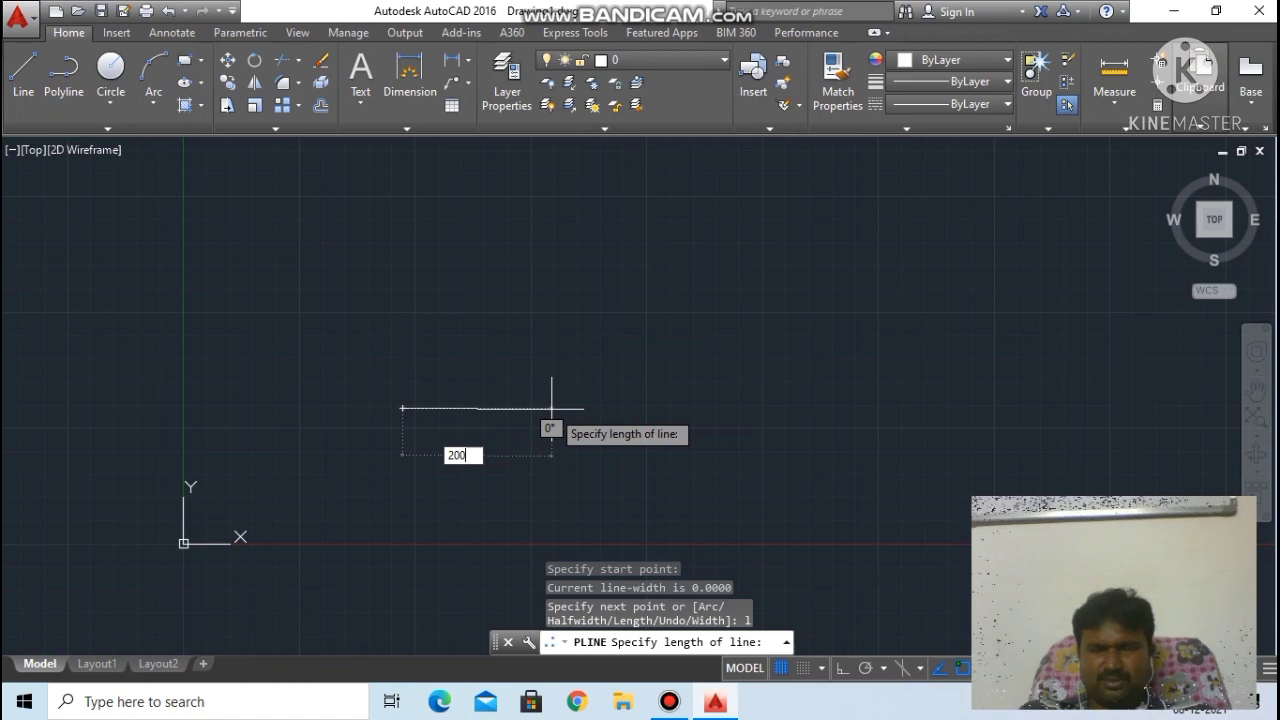
{"action": "key", "text": "Return"}
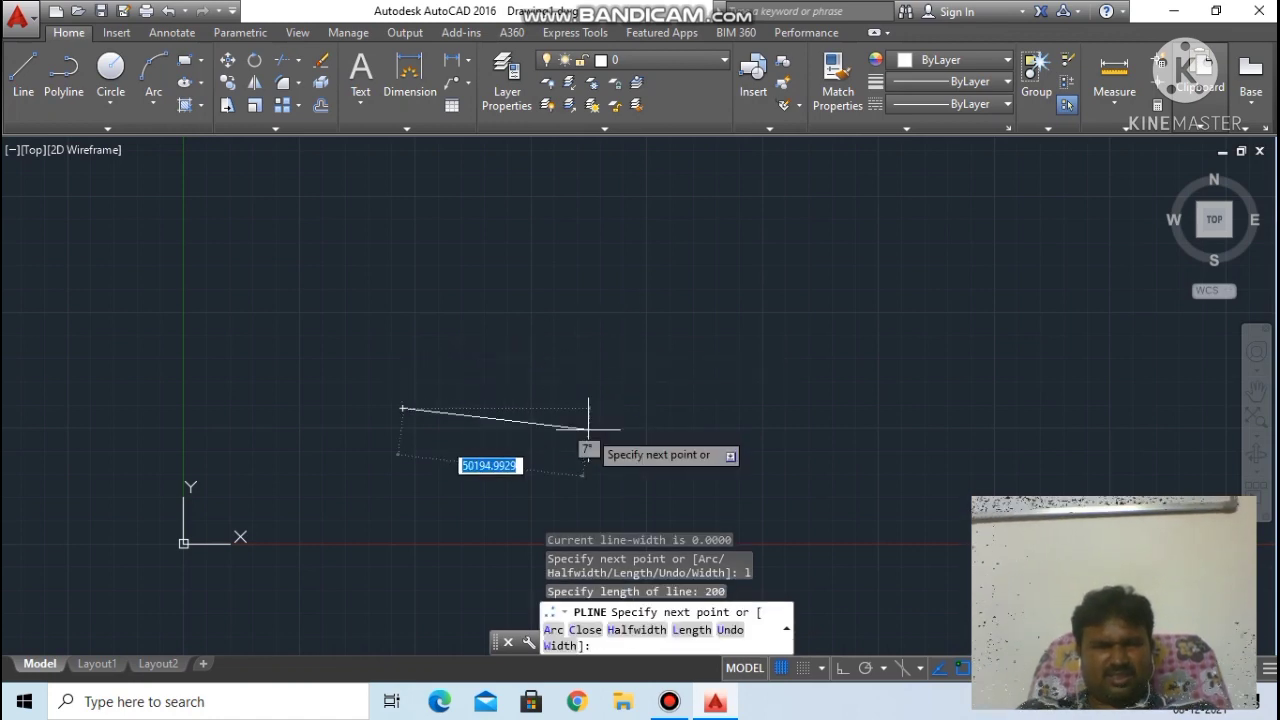
{"action": "left_click", "coordinate": [610, 407]}
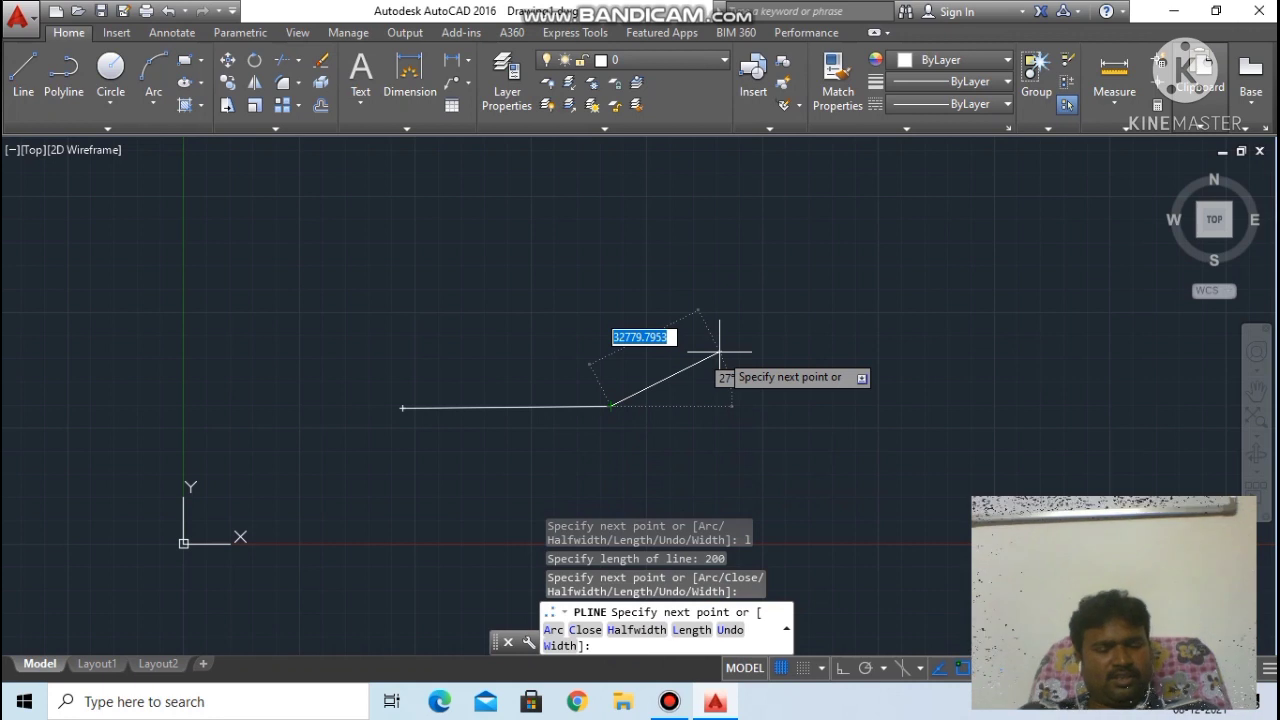
Step: Set the polyline's half-width to 20 at the start and 40 at the end of the next segment
{"action": "type", "text": "h"}
{"action": "key", "text": "Return"}
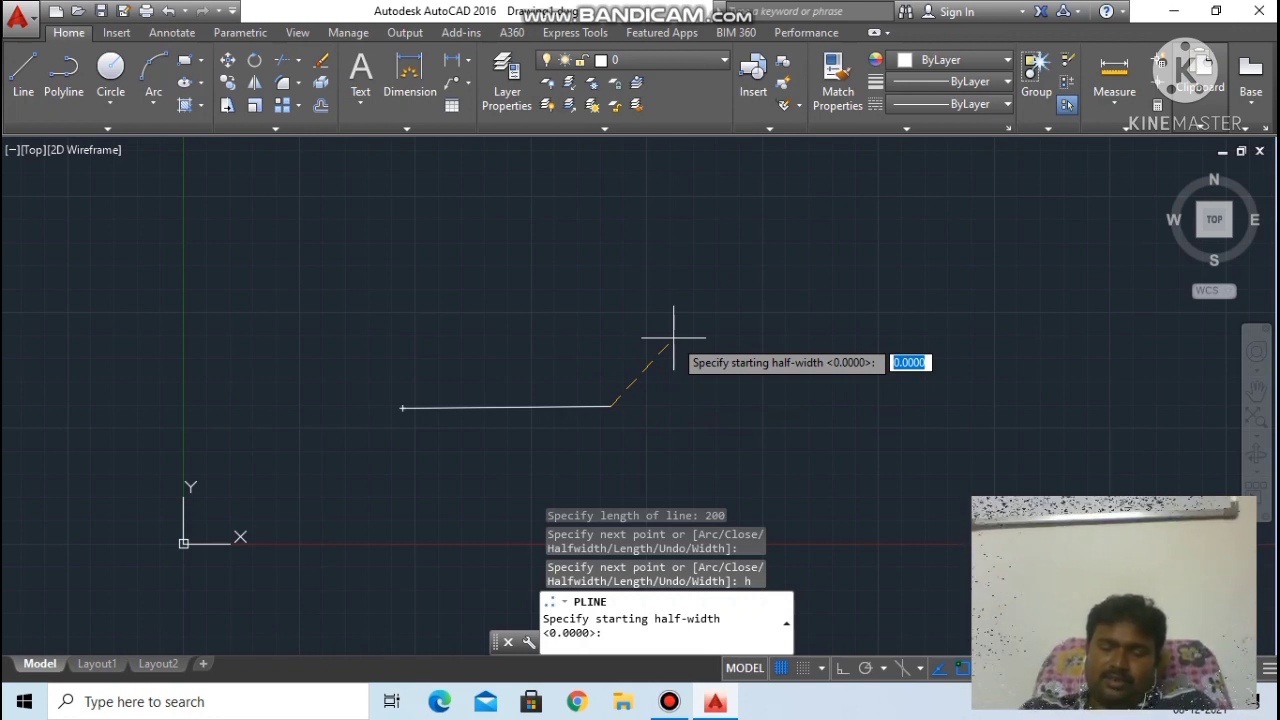
{"action": "type", "text": "20"}
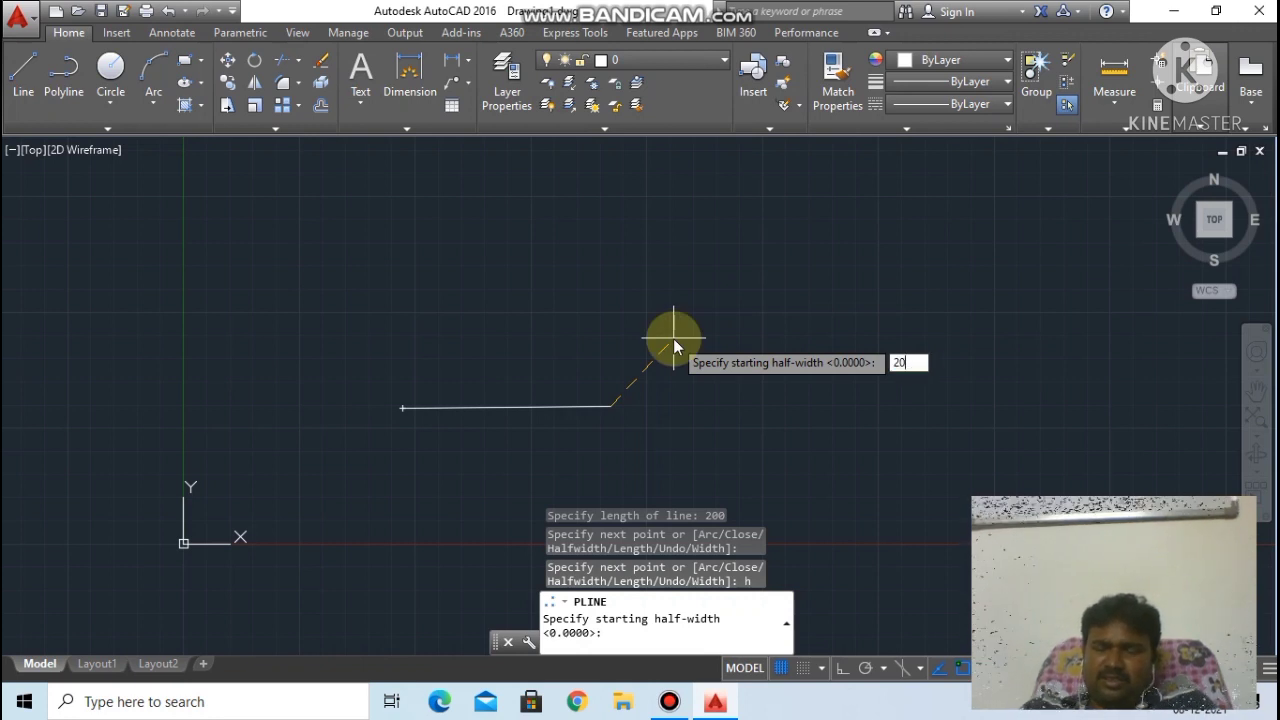
{"action": "key", "text": "Return"}
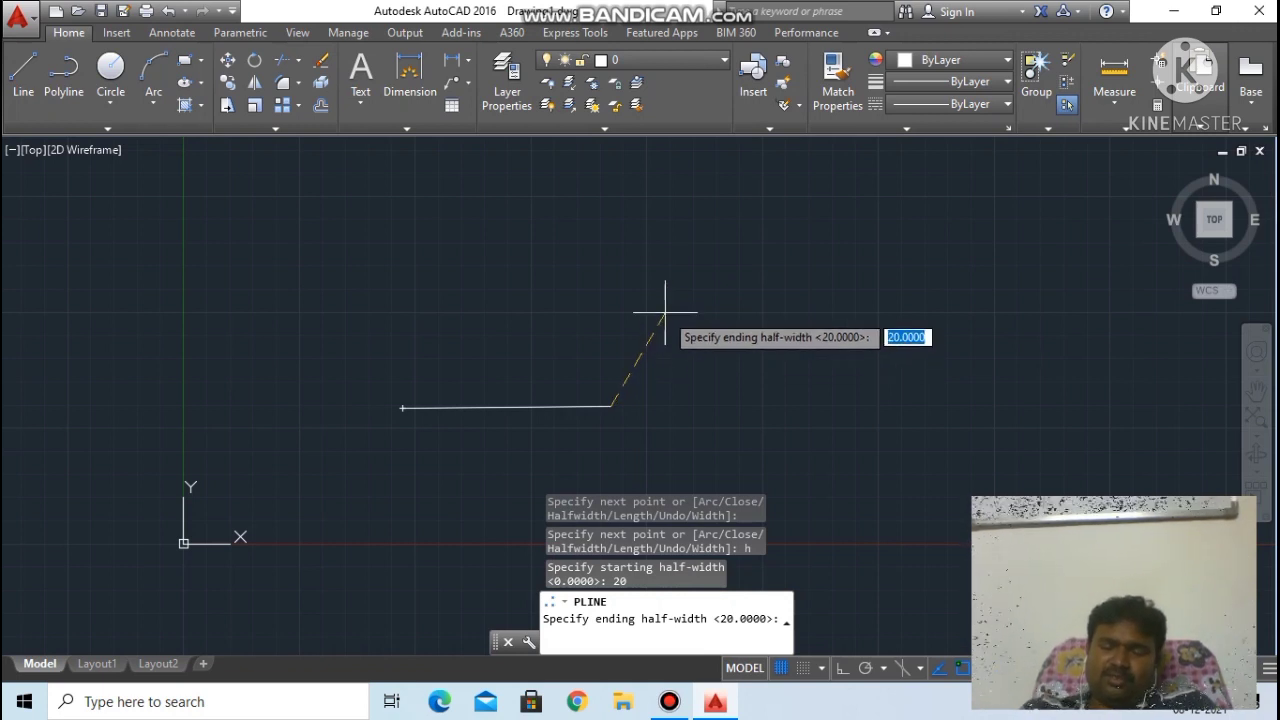
{"action": "type", "text": "40"}
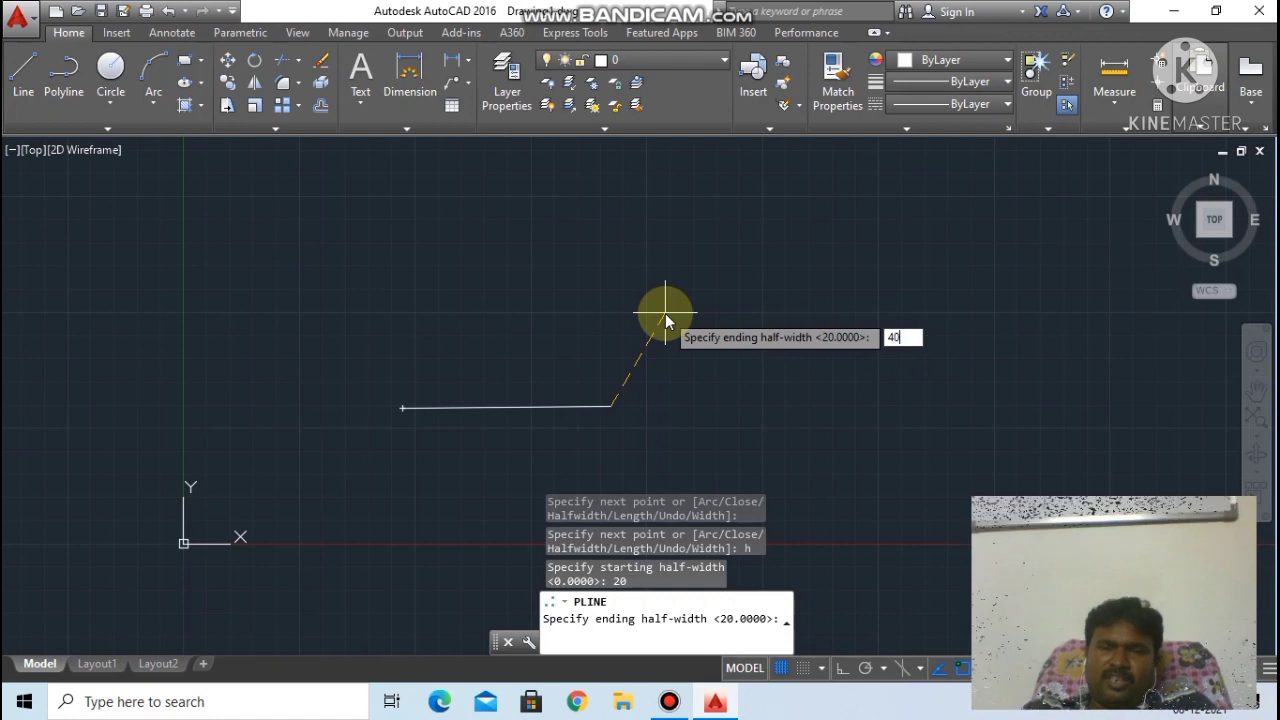
{"action": "key", "text": "Return"}
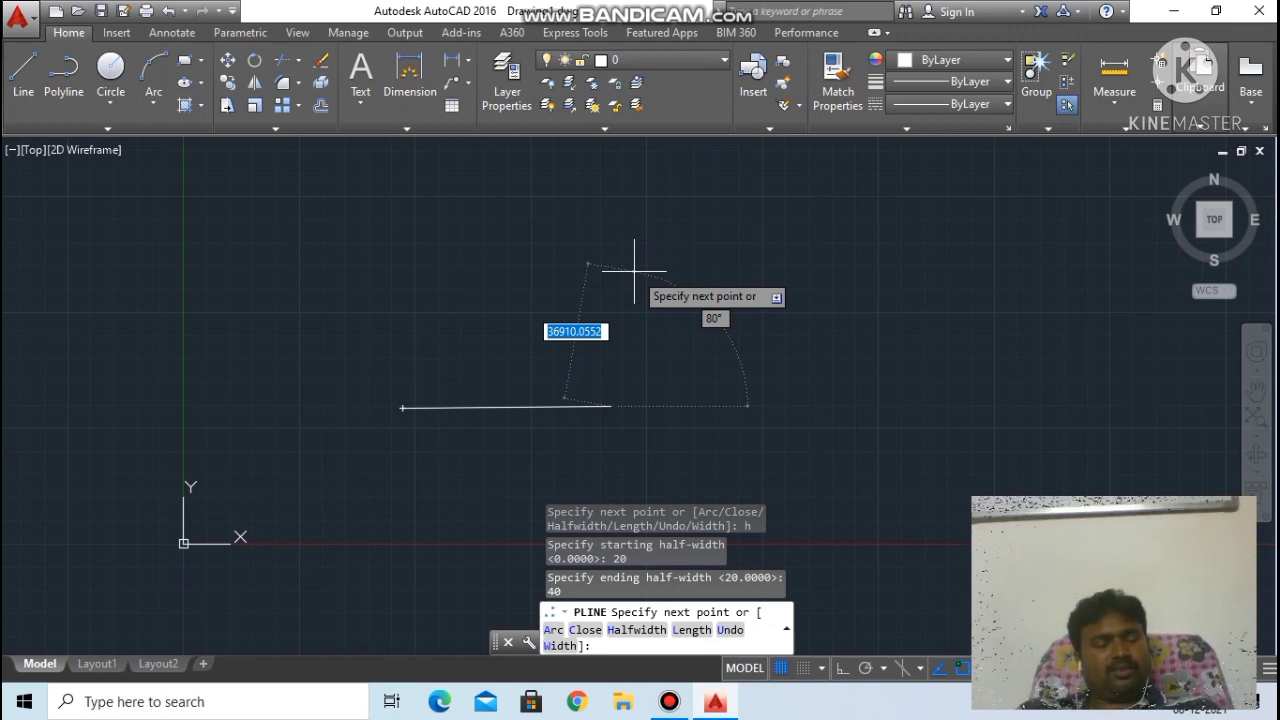
Step: Switch to the Arc option, add a semicircle ending about 46,000 units above the line's right end, and end the polyline
{"action": "type", "text": "a"}
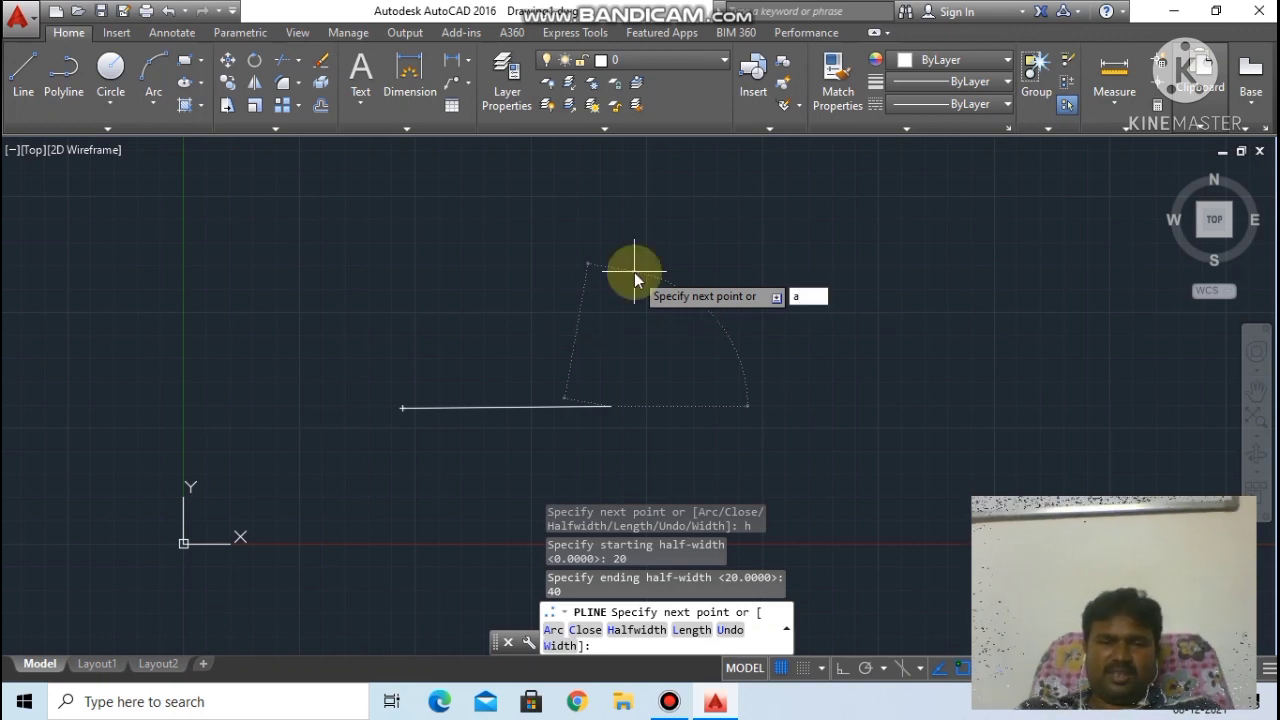
{"action": "key", "text": "Return"}
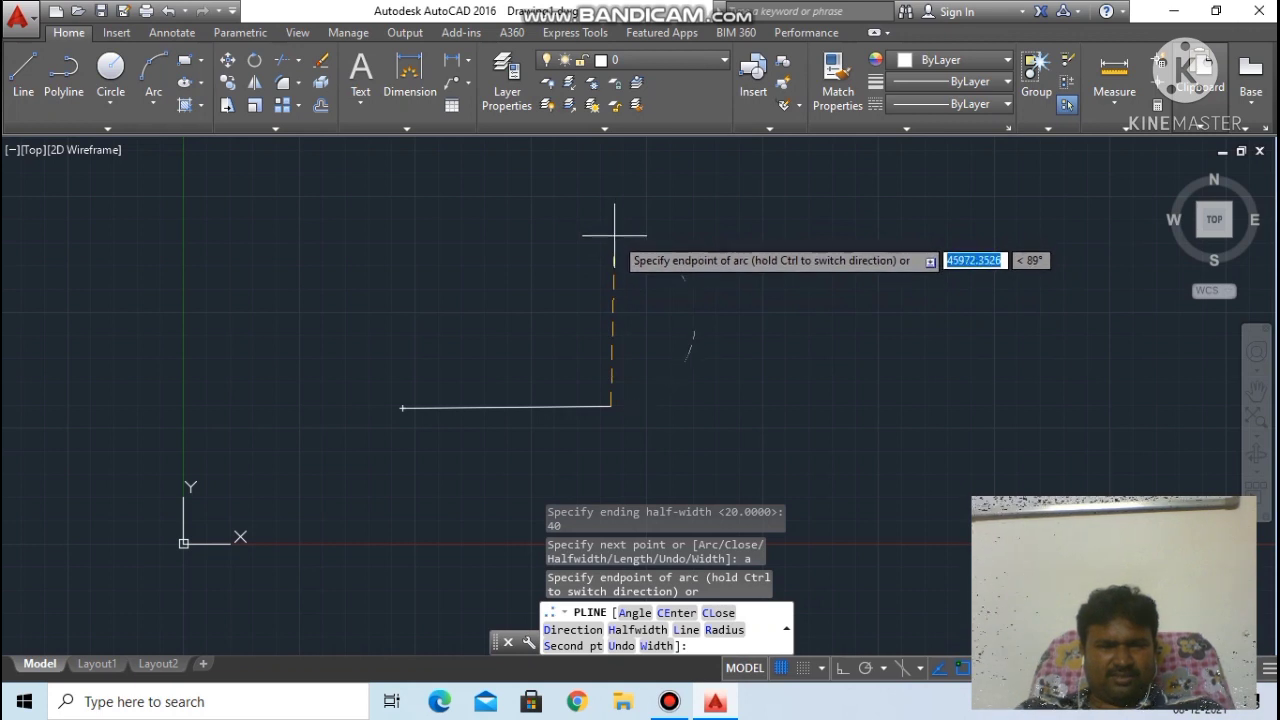
{"action": "left_click", "coordinate": [614, 238]}
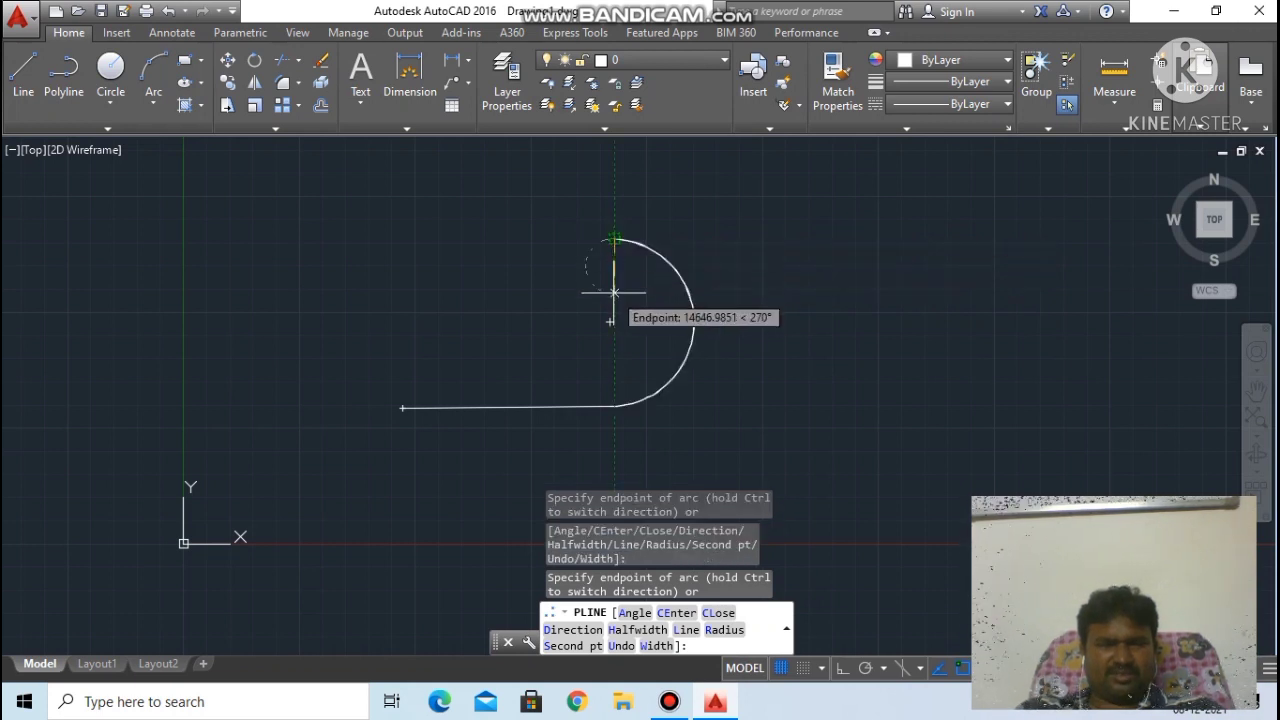
{"action": "key", "text": "Return"}
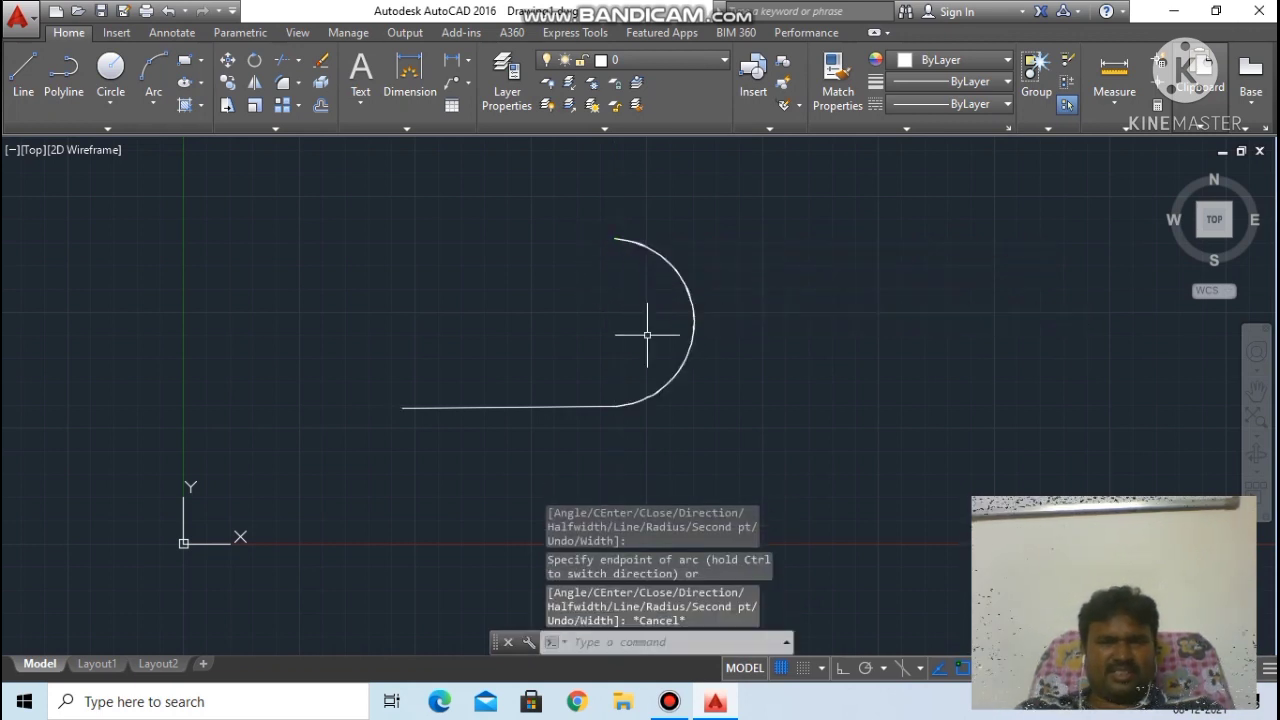
Step: Examine the junction between the thin line and the wide arc up close to compare their widths
{"action": "scroll", "coordinate": [651, 337], "scroll_direction": "up", "scroll_amount": 2}
{"action": "scroll", "coordinate": [560, 486], "scroll_direction": "up", "scroll_amount": 3}
{"action": "scroll", "coordinate": [563, 449], "scroll_direction": "up", "scroll_amount": 4}
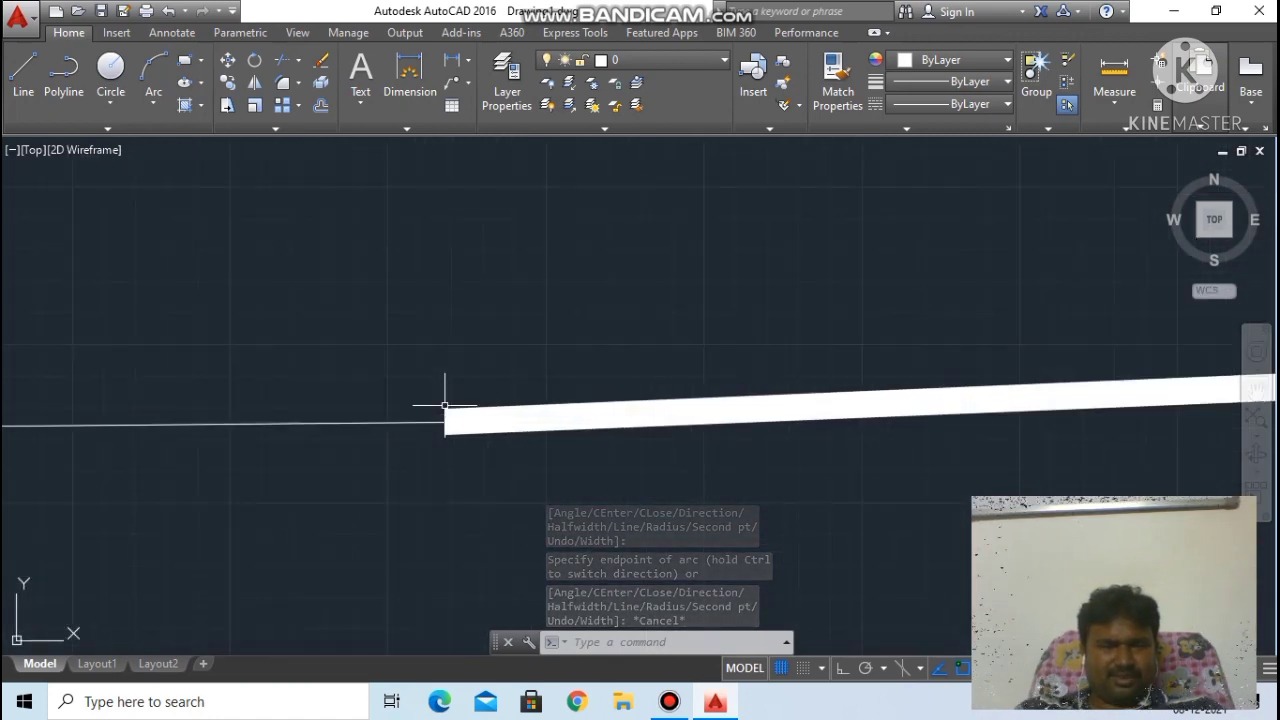
{"action": "scroll", "coordinate": [445, 406], "scroll_direction": "down", "scroll_amount": 4}
{"action": "scroll", "coordinate": [445, 406], "scroll_direction": "down", "scroll_amount": 5}
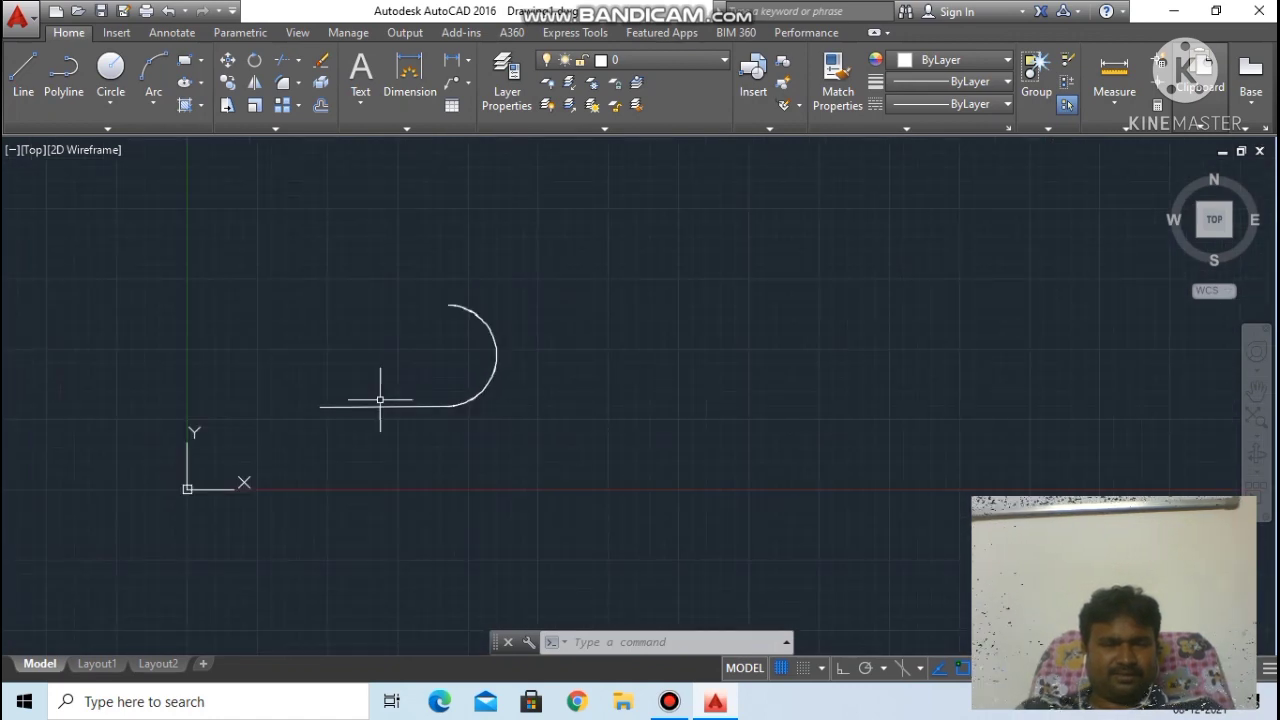
{"action": "scroll", "coordinate": [434, 402], "scroll_direction": "up", "scroll_amount": 3}
{"action": "scroll", "coordinate": [455, 410], "scroll_direction": "up", "scroll_amount": 5}
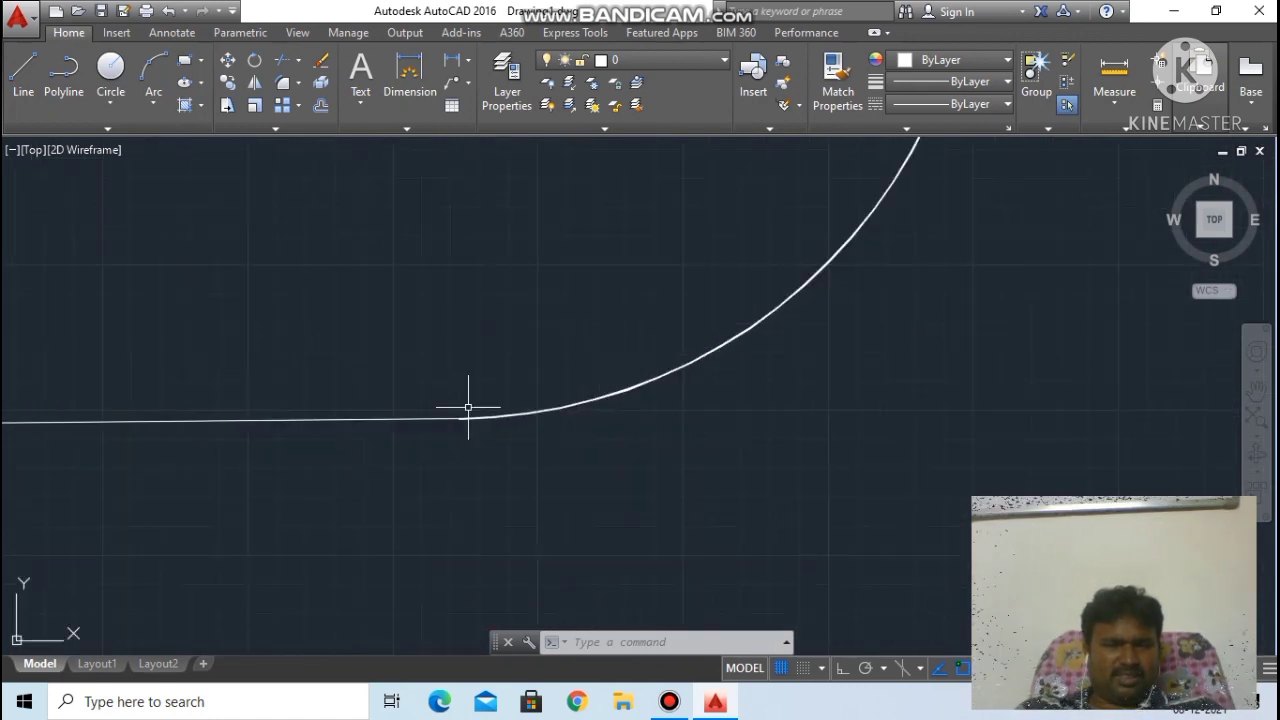
{"action": "scroll", "coordinate": [454, 435], "scroll_direction": "up", "scroll_amount": 2}
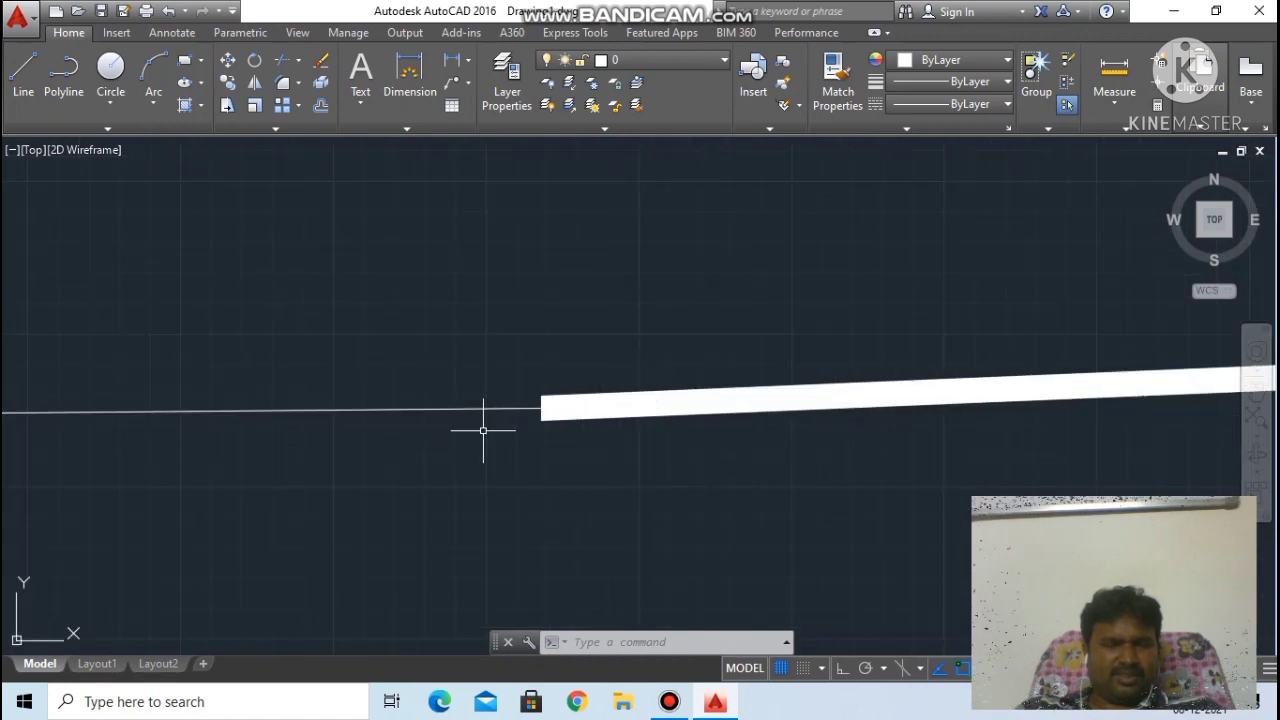
{"action": "scroll", "coordinate": [385, 420], "scroll_direction": "down", "scroll_amount": 9}
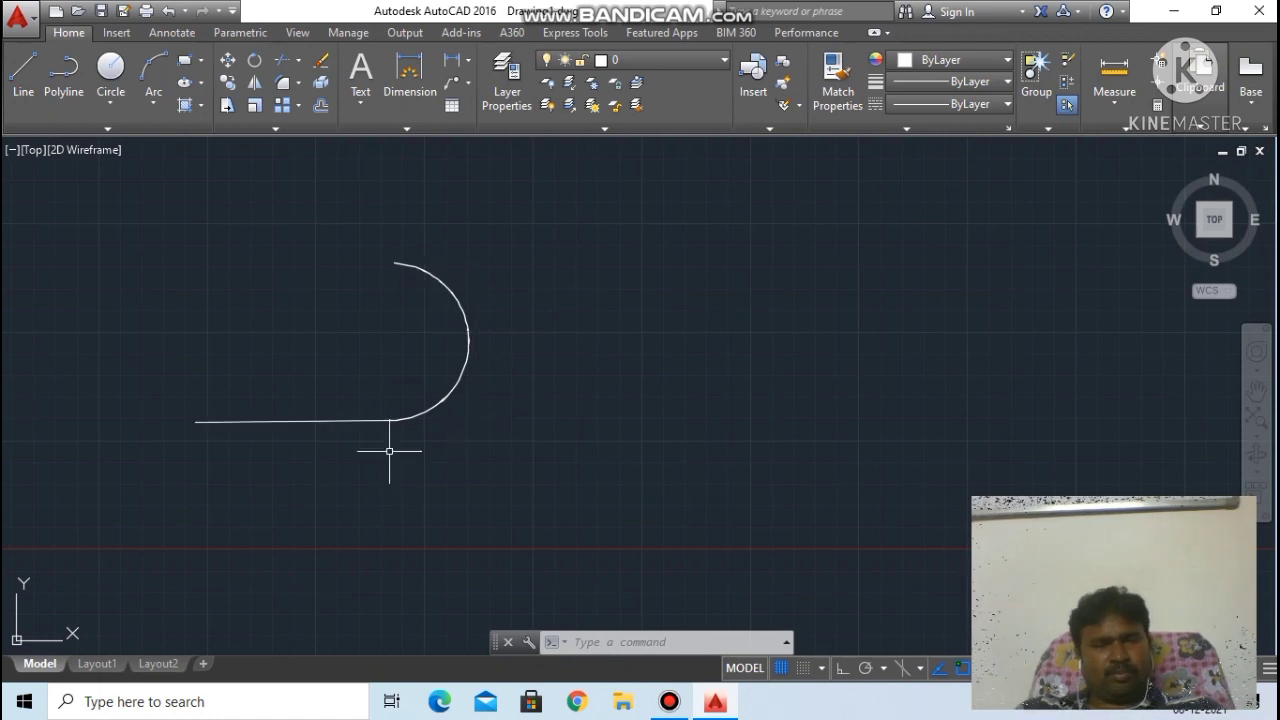
{"action": "scroll", "coordinate": [381, 425], "scroll_direction": "up", "scroll_amount": 5}
{"action": "scroll", "coordinate": [379, 418], "scroll_direction": "up", "scroll_amount": 4}
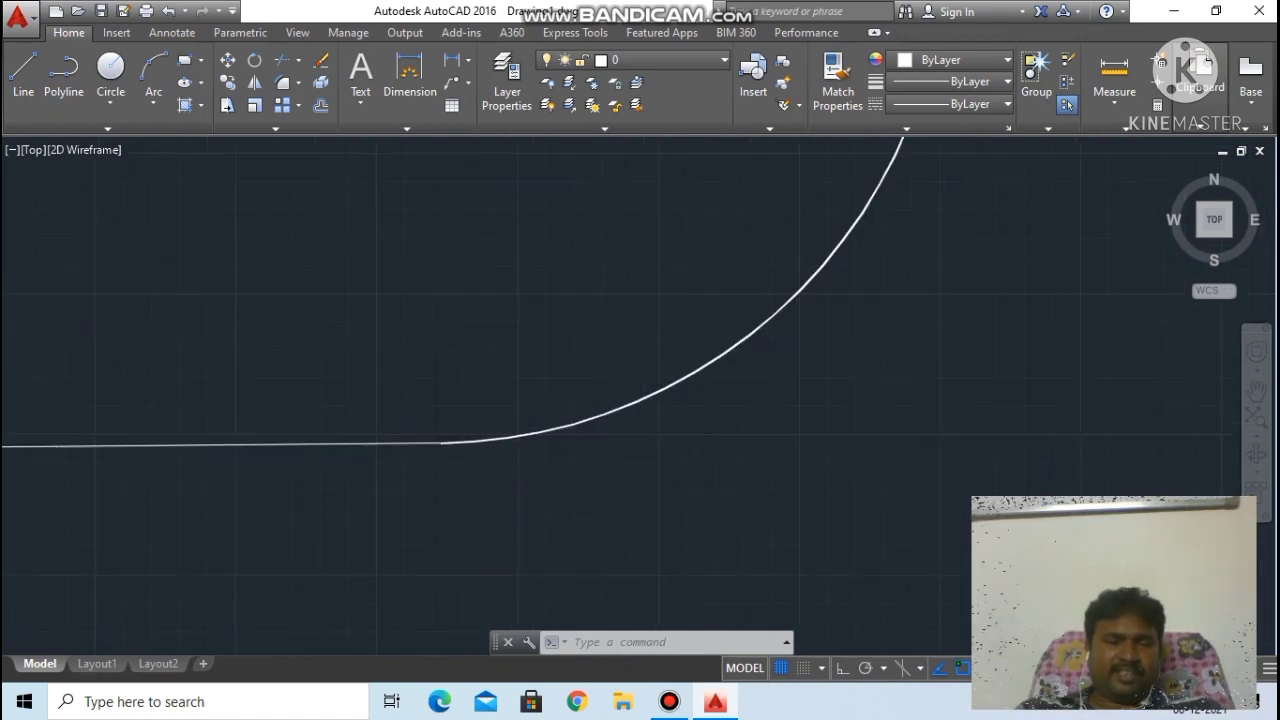
{"action": "scroll", "coordinate": [591, 473], "scroll_direction": "up", "scroll_amount": 4}
{"action": "scroll", "coordinate": [591, 473], "scroll_direction": "up", "scroll_amount": 4}
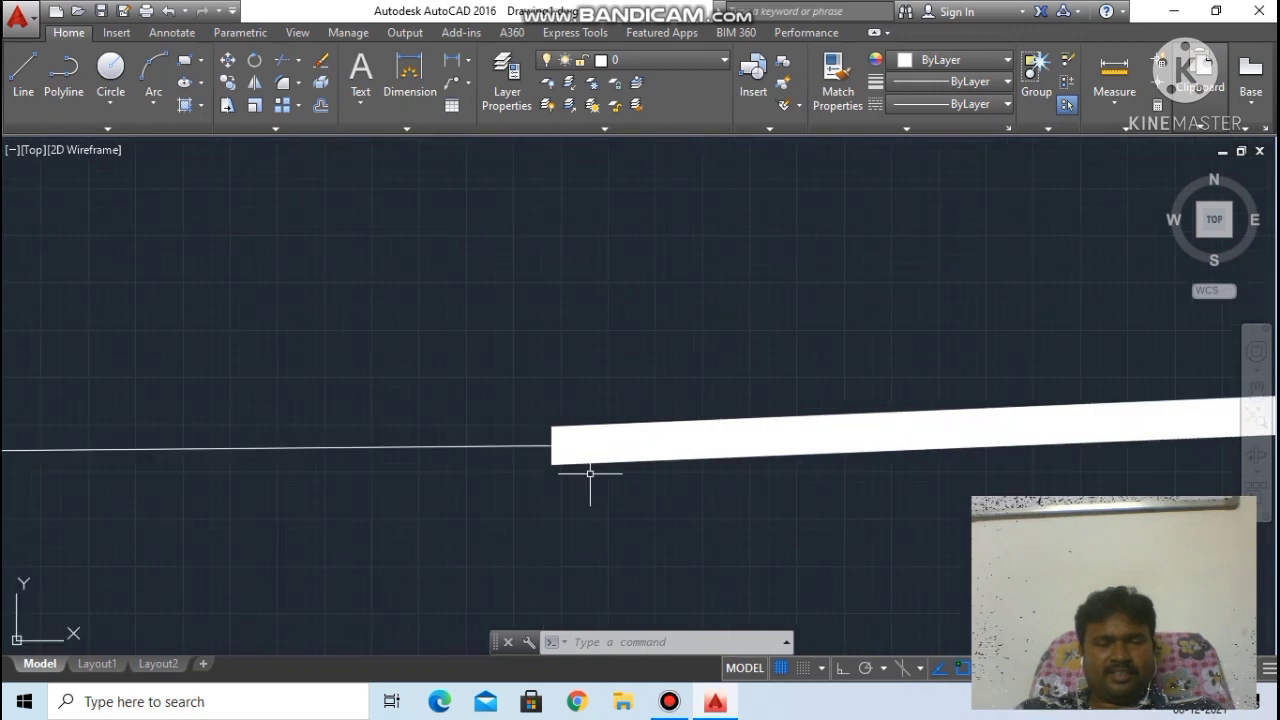
{"action": "scroll", "coordinate": [590, 473], "scroll_direction": "up", "scroll_amount": 3}
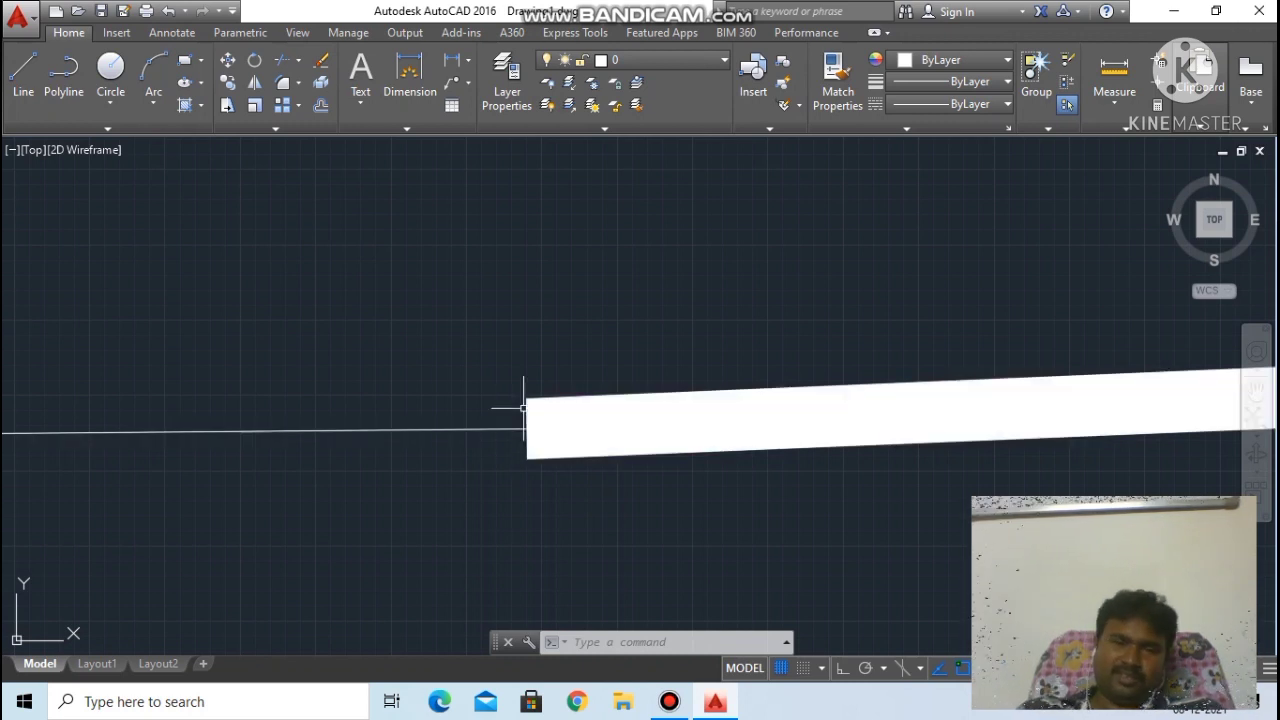
{"action": "scroll", "coordinate": [522, 408], "scroll_direction": "down", "scroll_amount": 5}
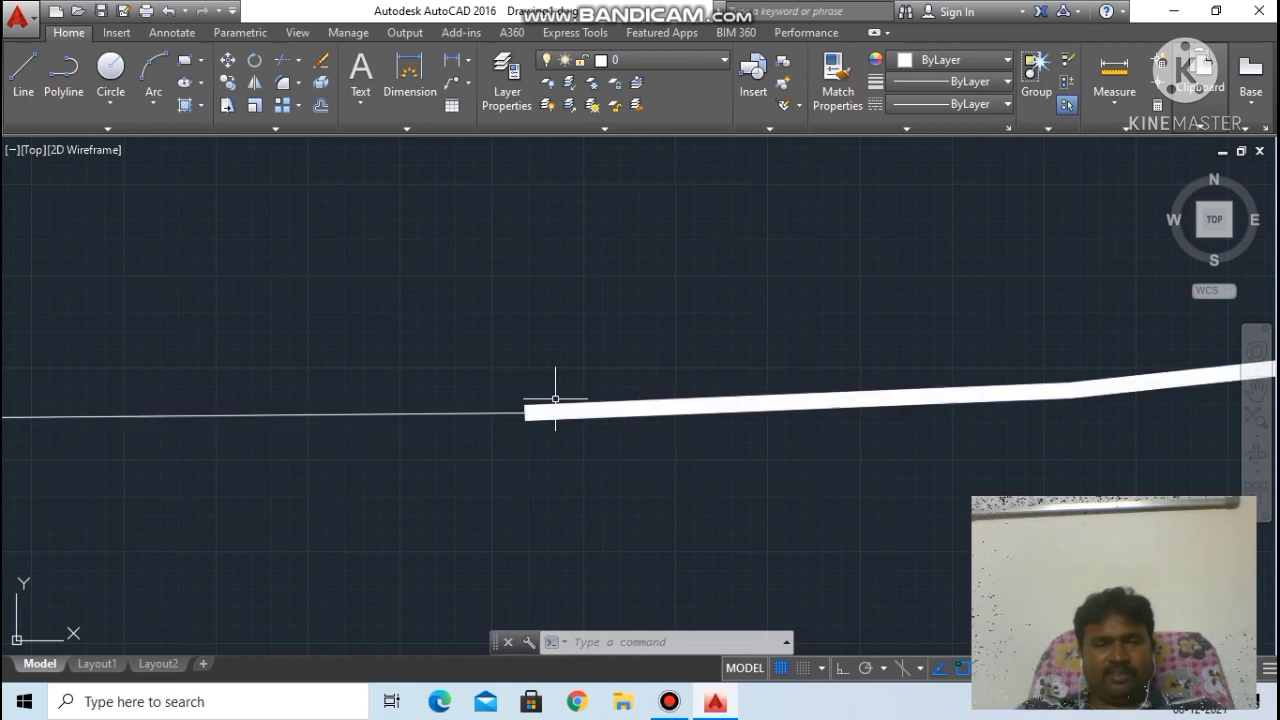
{"action": "scroll", "coordinate": [541, 414], "scroll_direction": "down", "scroll_amount": 2}
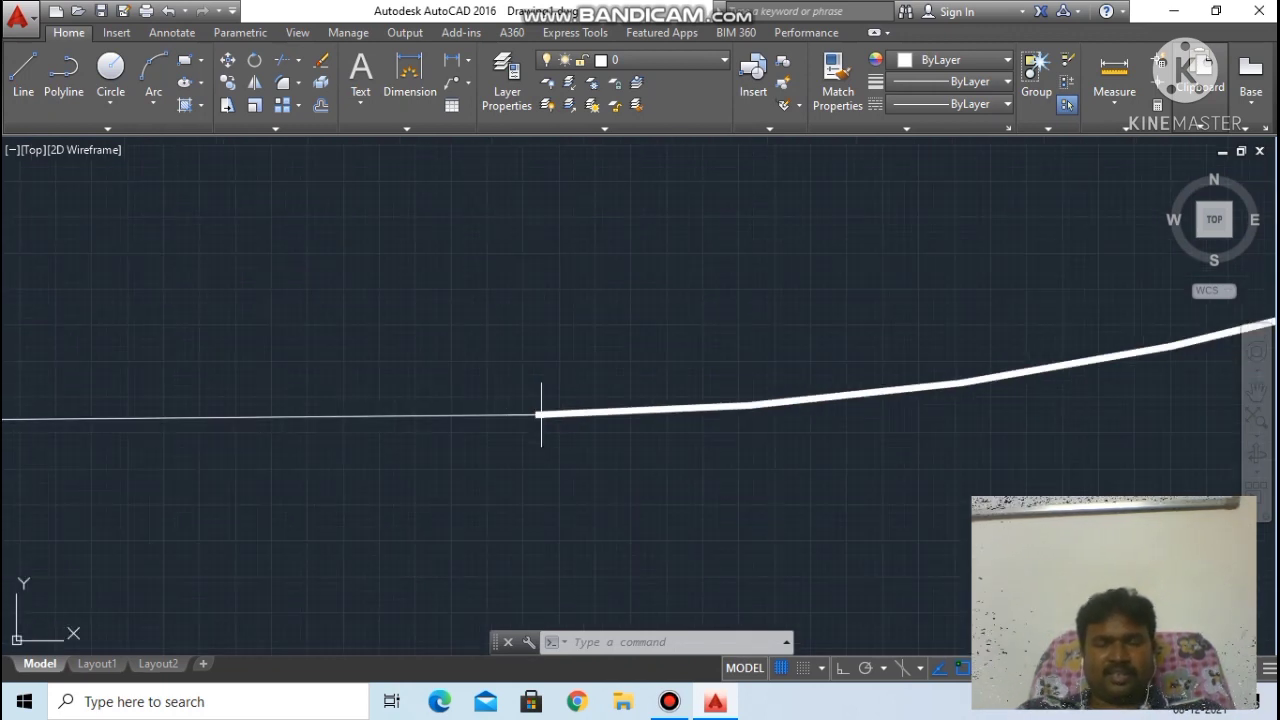
{"action": "scroll", "coordinate": [540, 414], "scroll_direction": "up", "scroll_amount": 1}
{"action": "scroll", "coordinate": [540, 414], "scroll_direction": "up", "scroll_amount": 2}
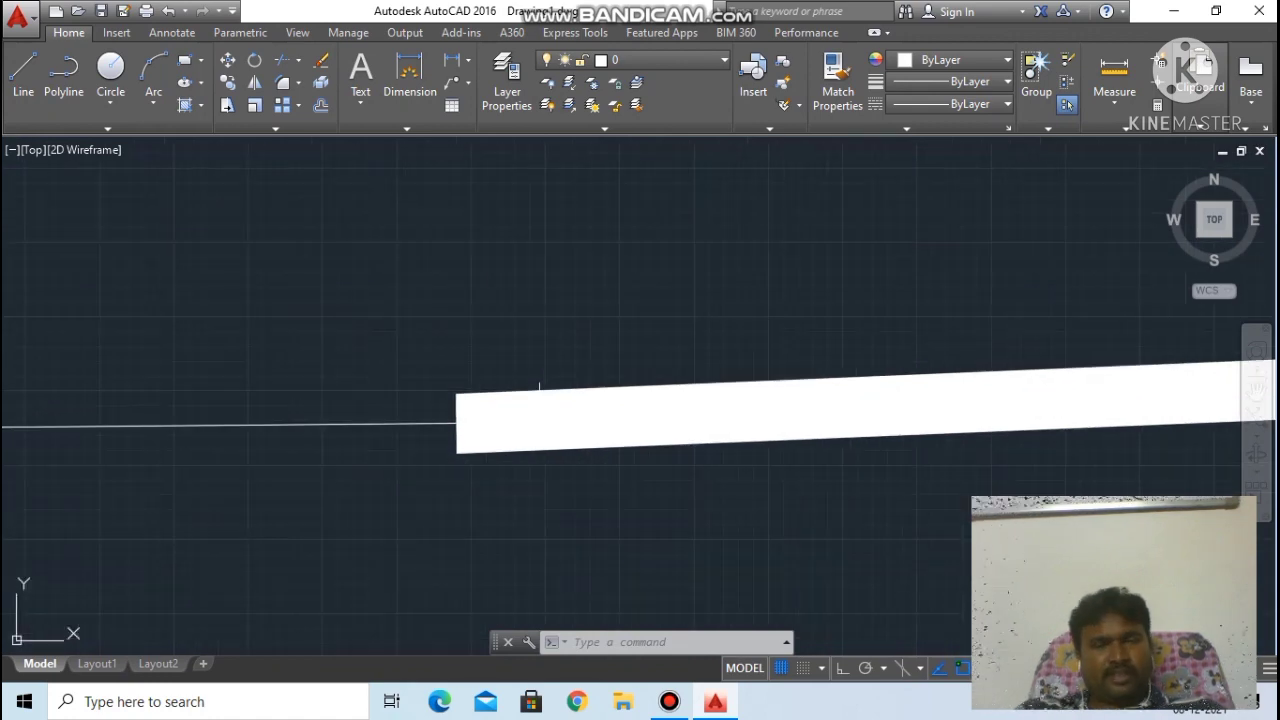
{"action": "scroll", "coordinate": [540, 414], "scroll_direction": "down", "scroll_amount": 1}
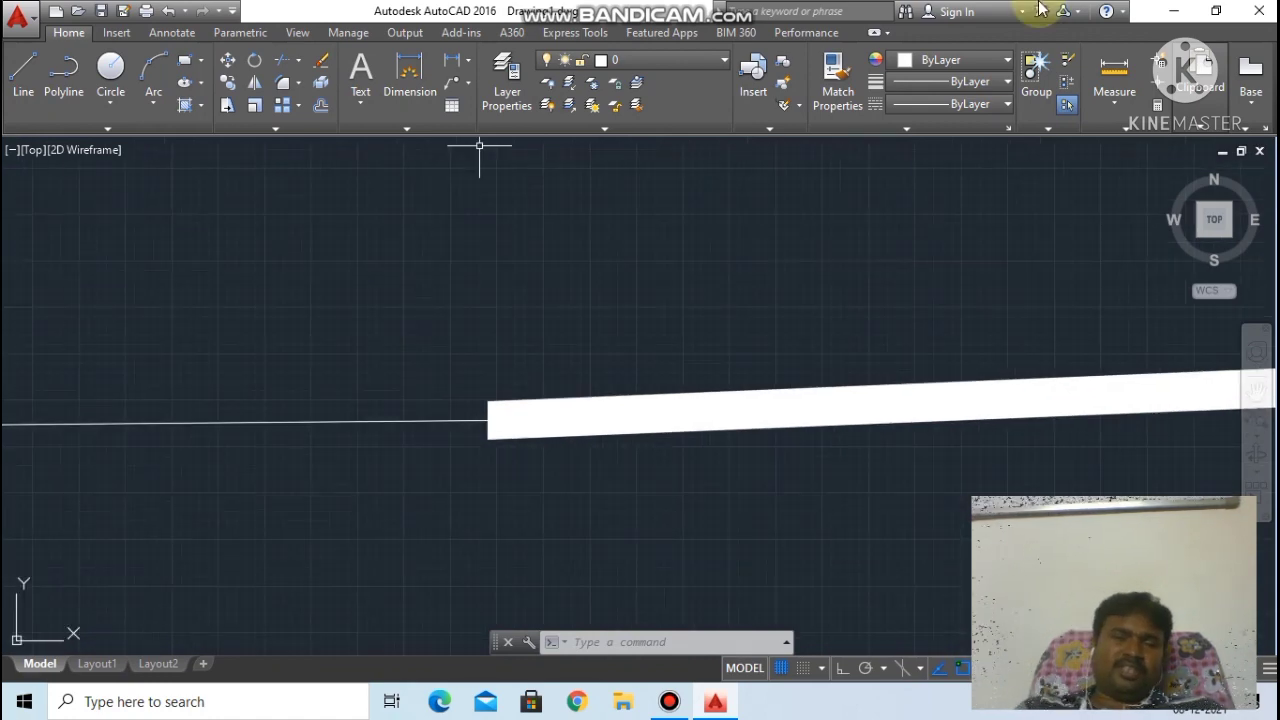
{"action": "scroll", "coordinate": [702, 323], "scroll_direction": "down", "scroll_amount": 3}
{"action": "scroll", "coordinate": [683, 326], "scroll_direction": "down", "scroll_amount": 2}
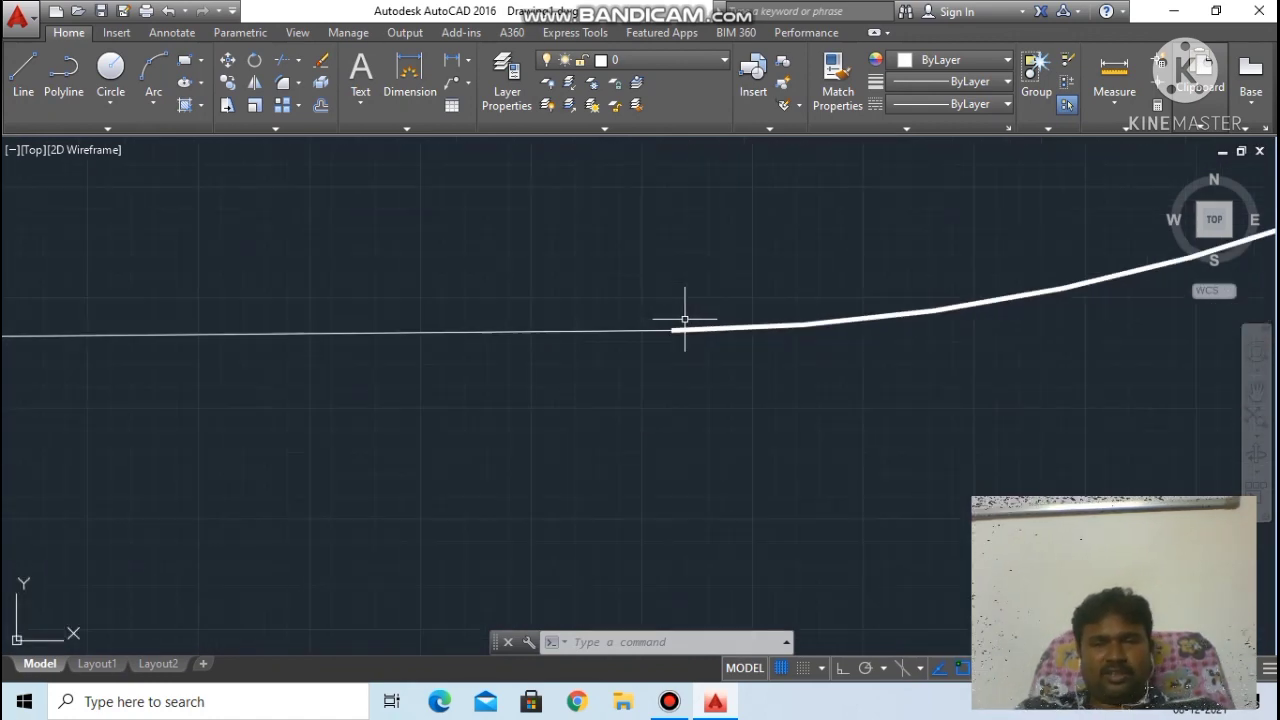
{"action": "scroll", "coordinate": [677, 314], "scroll_direction": "up", "scroll_amount": 2}
{"action": "scroll", "coordinate": [677, 314], "scroll_direction": "up", "scroll_amount": 1}
{"action": "scroll", "coordinate": [613, 378], "scroll_direction": "up", "scroll_amount": 1}
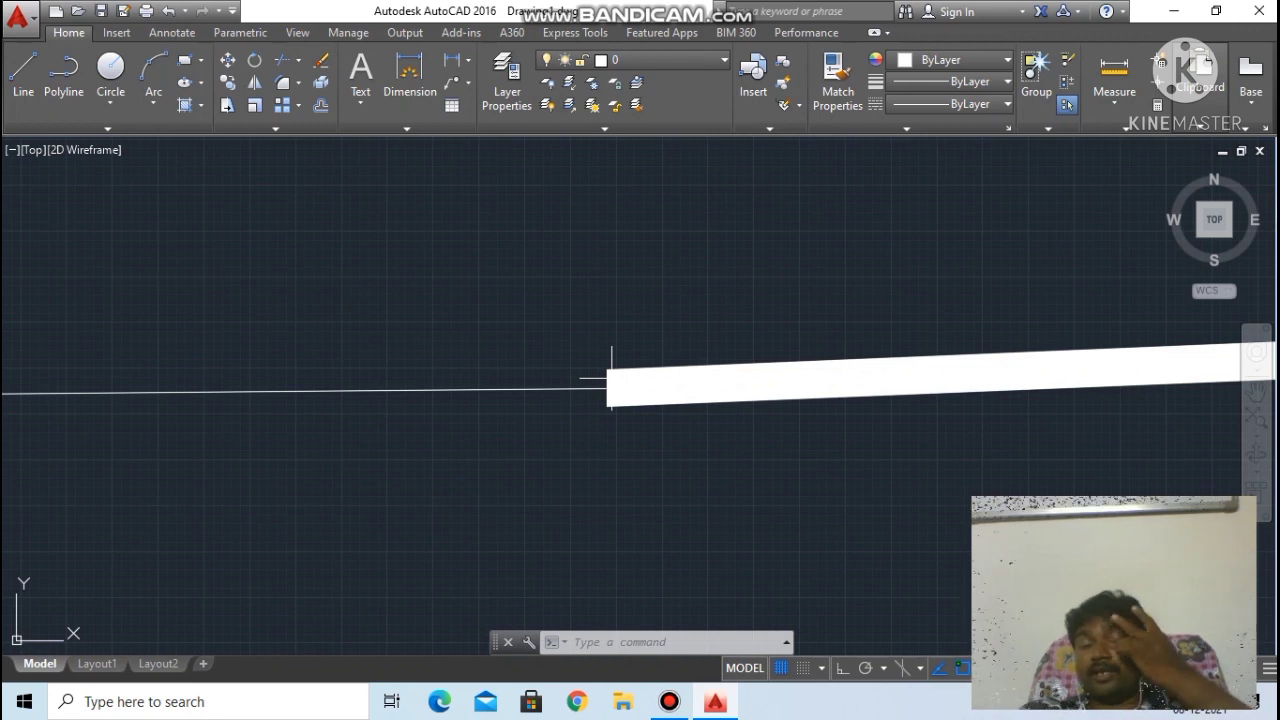
{"action": "scroll", "coordinate": [626, 361], "scroll_direction": "up", "scroll_amount": 1}
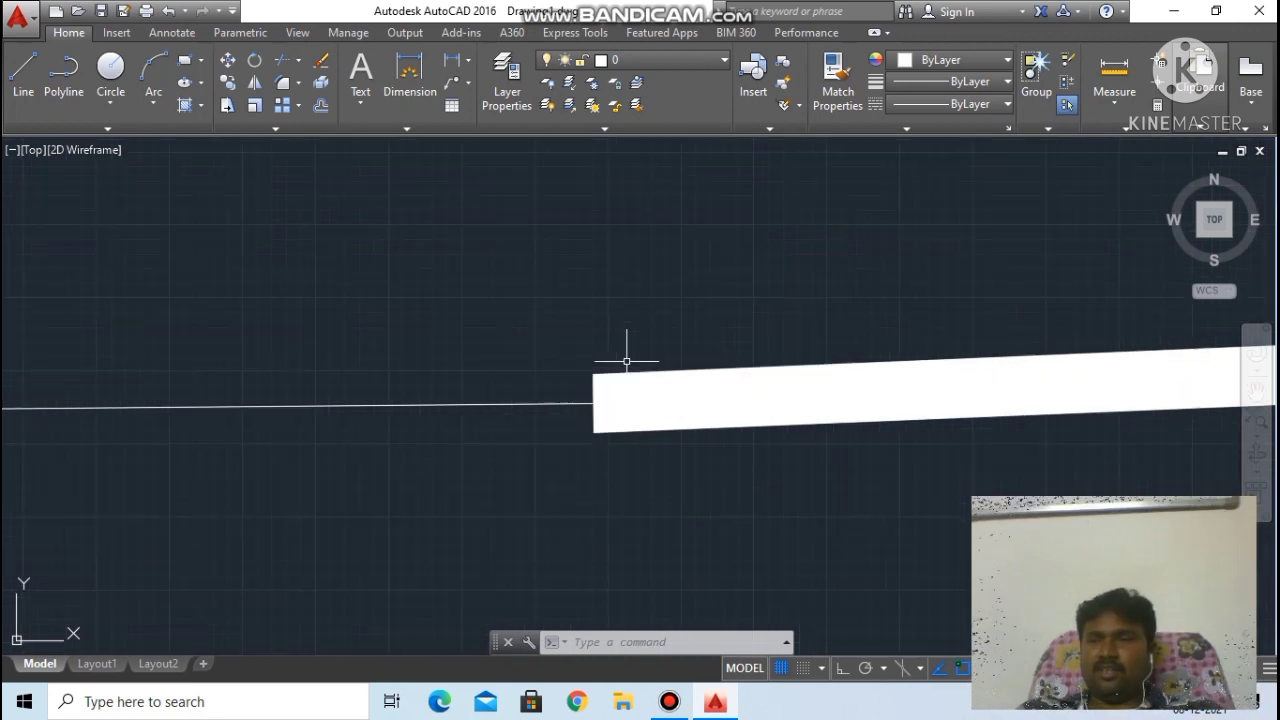
Step: Examine the wide arc's starting edge up close where the thin straight line meets it
{"action": "scroll", "coordinate": [626, 361], "scroll_direction": "up", "scroll_amount": 2}
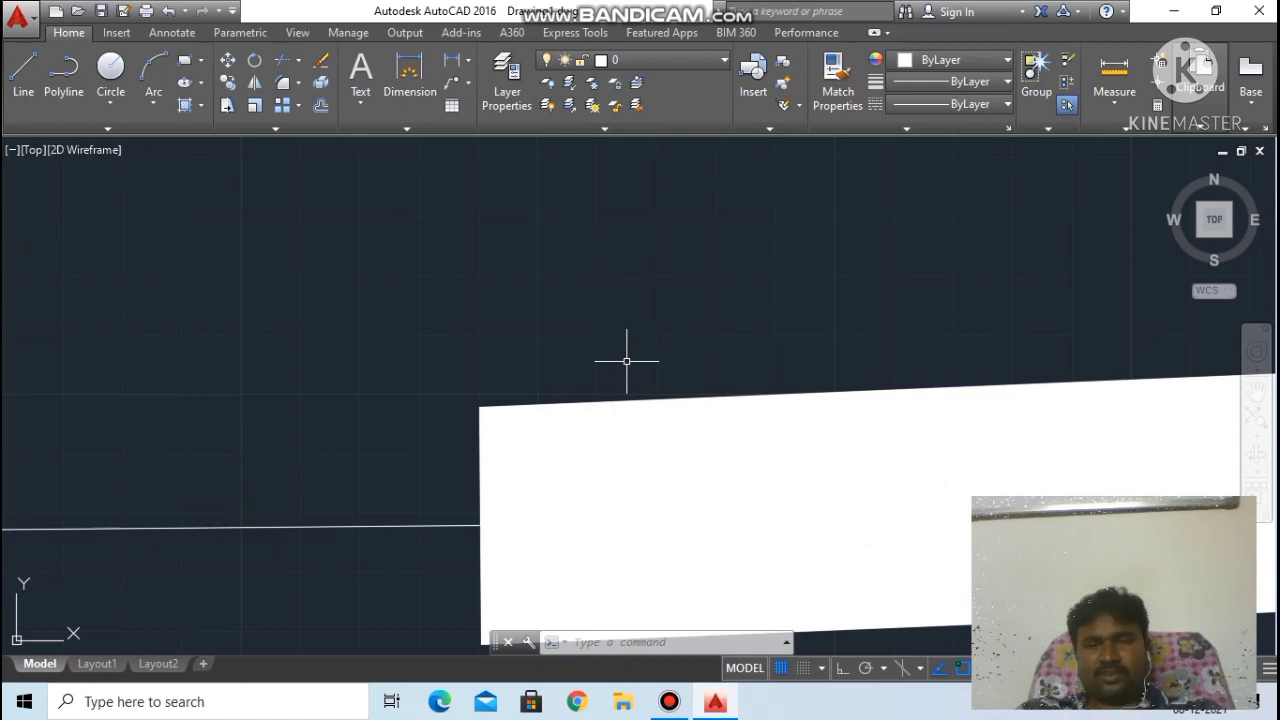
{"action": "scroll", "coordinate": [626, 361], "scroll_direction": "down", "scroll_amount": 6}
{"action": "scroll", "coordinate": [626, 361], "scroll_direction": "up", "scroll_amount": 3}
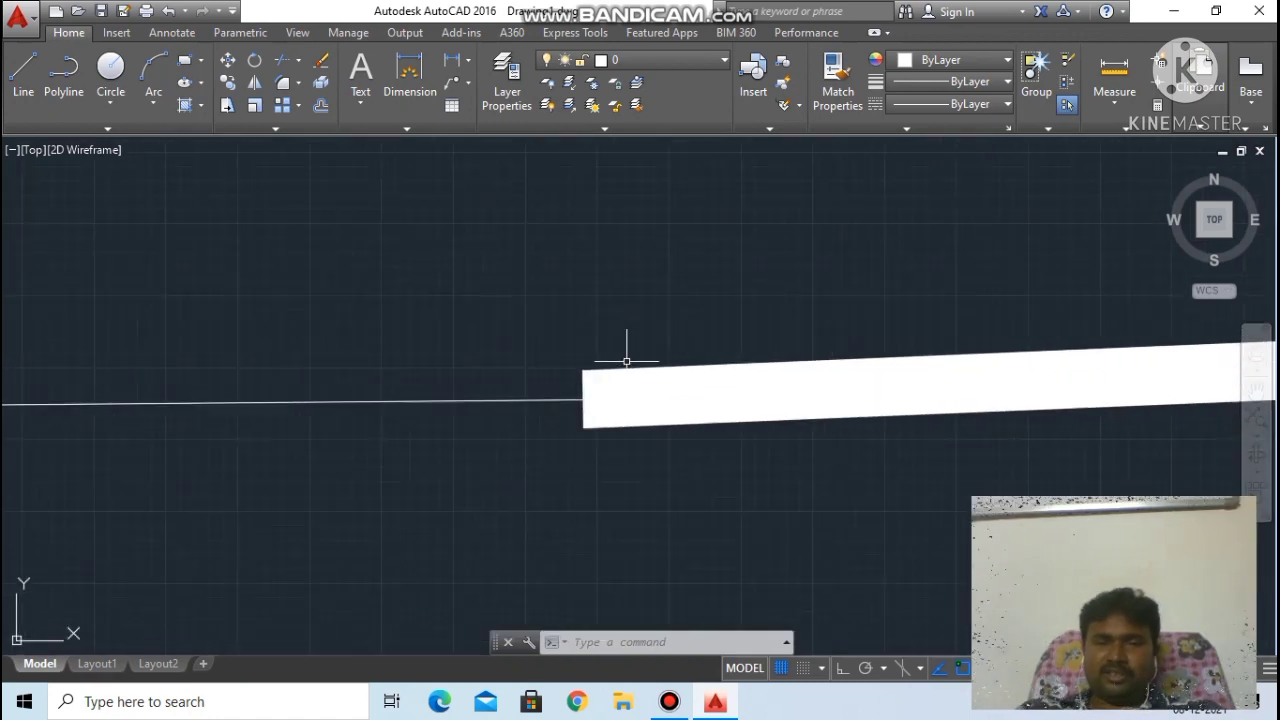
{"action": "scroll", "coordinate": [626, 361], "scroll_direction": "up", "scroll_amount": 5}
{"action": "scroll", "coordinate": [620, 435], "scroll_direction": "down", "scroll_amount": 3}
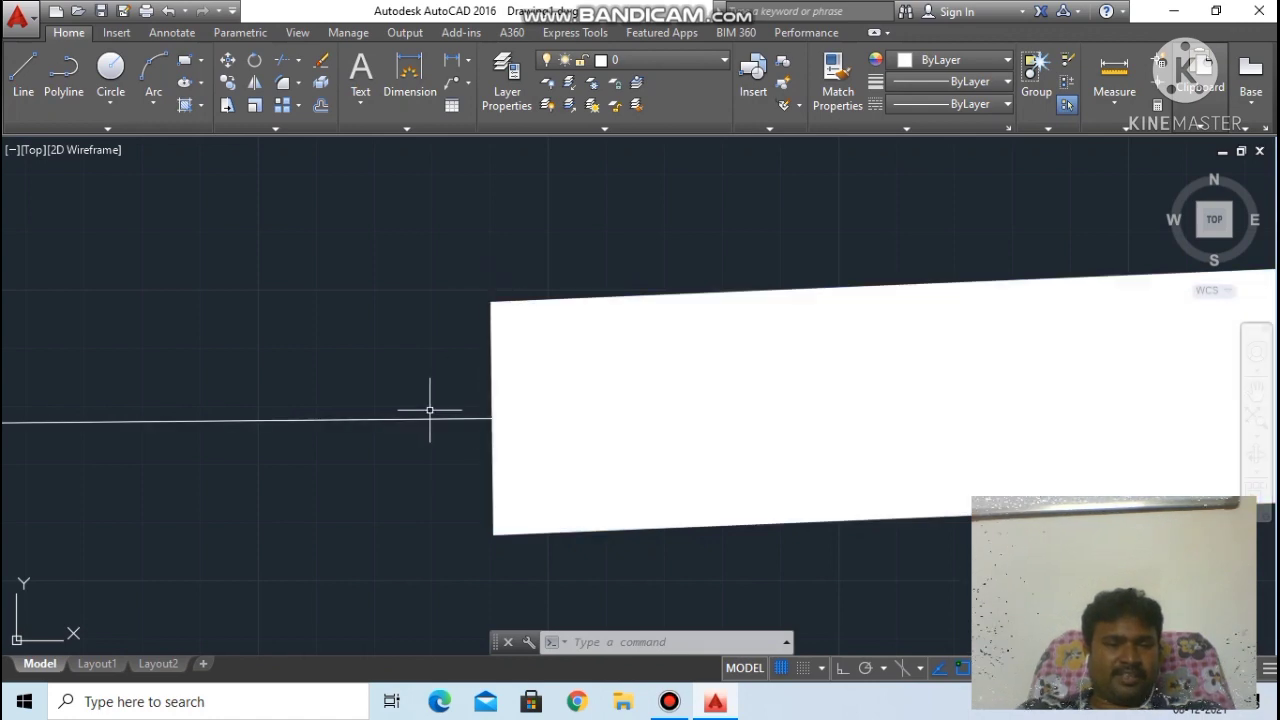
{"action": "scroll", "coordinate": [634, 366], "scroll_direction": "down", "scroll_amount": 6}
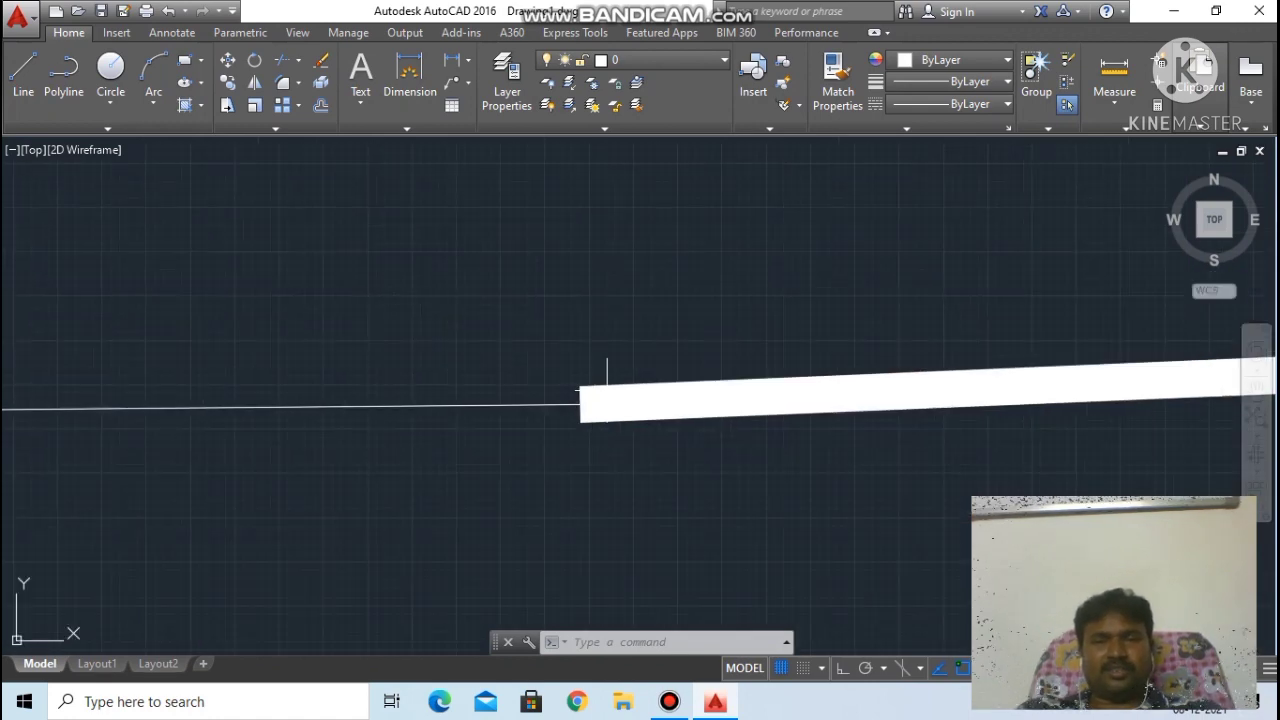
{"action": "scroll", "coordinate": [709, 329], "scroll_direction": "down", "scroll_amount": 4}
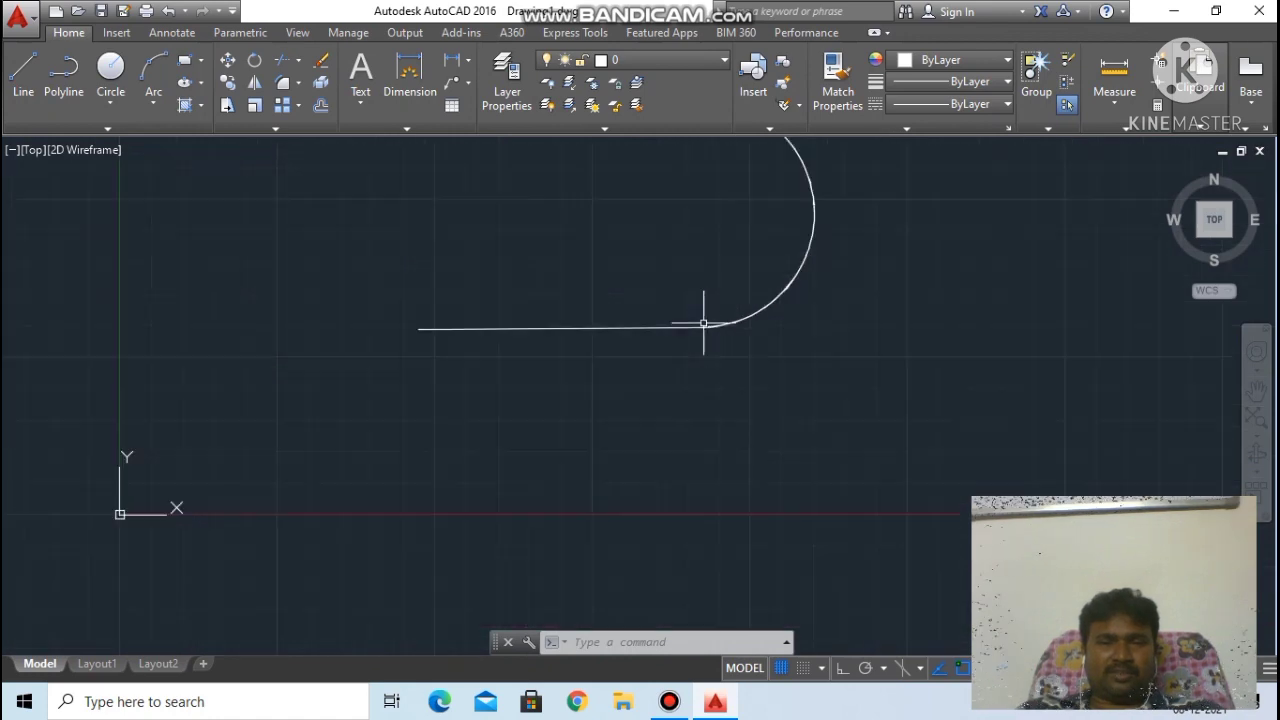
Step: Inspect the wide arc's free upper end up close to see its ending width
{"action": "scroll", "coordinate": [705, 230], "scroll_direction": "up", "scroll_amount": 5}
{"action": "scroll", "coordinate": [699, 245], "scroll_direction": "up", "scroll_amount": 8}
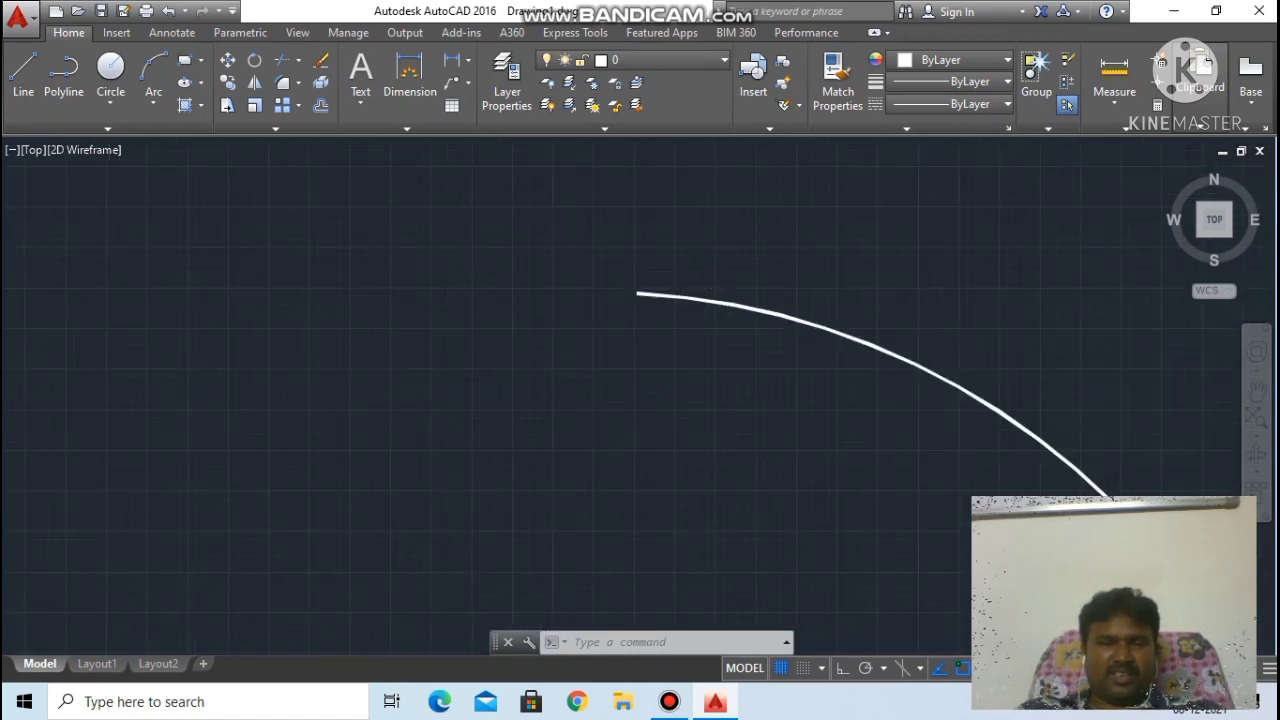
{"action": "scroll", "coordinate": [620, 260], "scroll_direction": "up", "scroll_amount": 4}
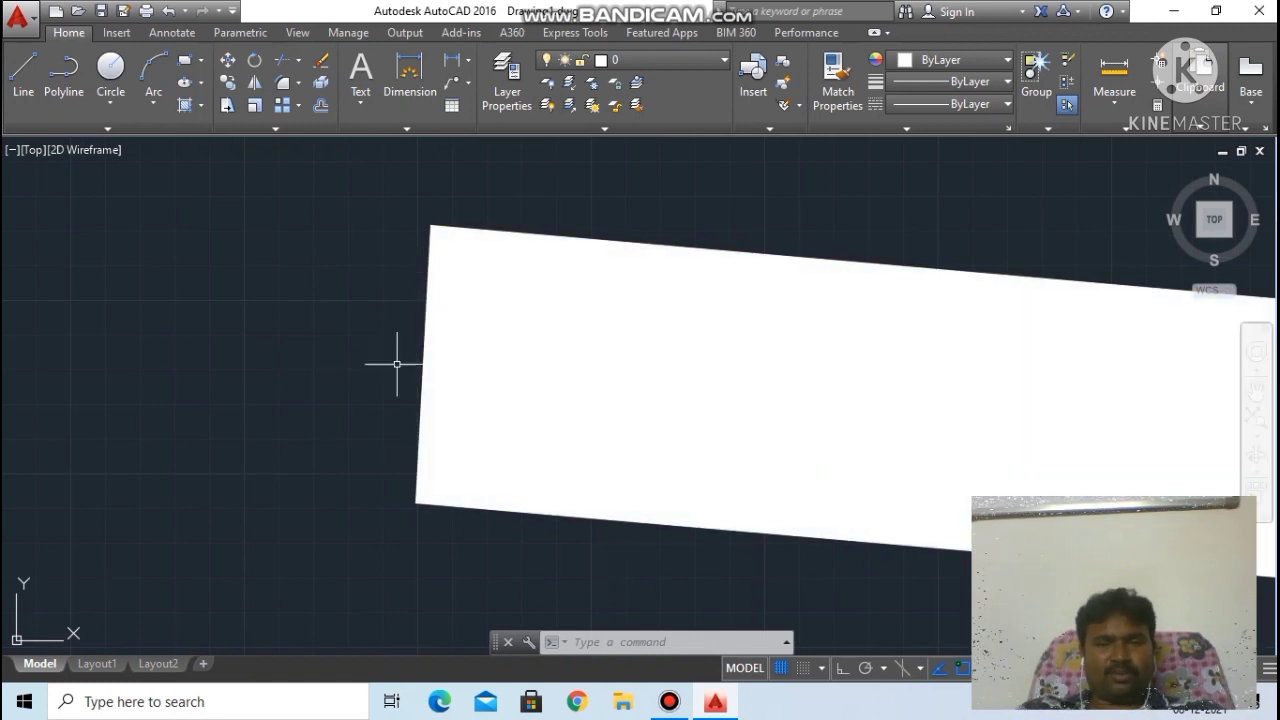
{"action": "scroll", "coordinate": [373, 307], "scroll_direction": "down", "scroll_amount": 4}
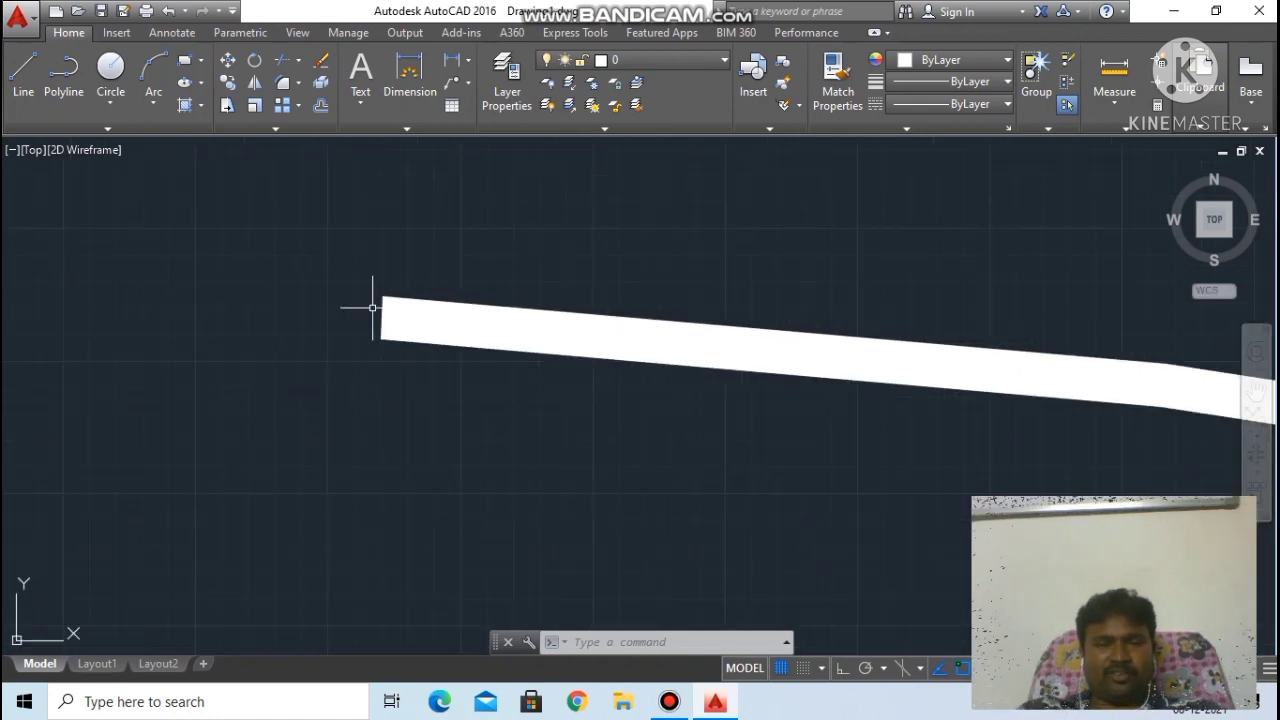
{"action": "scroll", "coordinate": [389, 313], "scroll_direction": "down", "scroll_amount": 1}
{"action": "scroll", "coordinate": [523, 377], "scroll_direction": "down", "scroll_amount": 3}
{"action": "scroll", "coordinate": [606, 509], "scroll_direction": "down", "scroll_amount": 2}
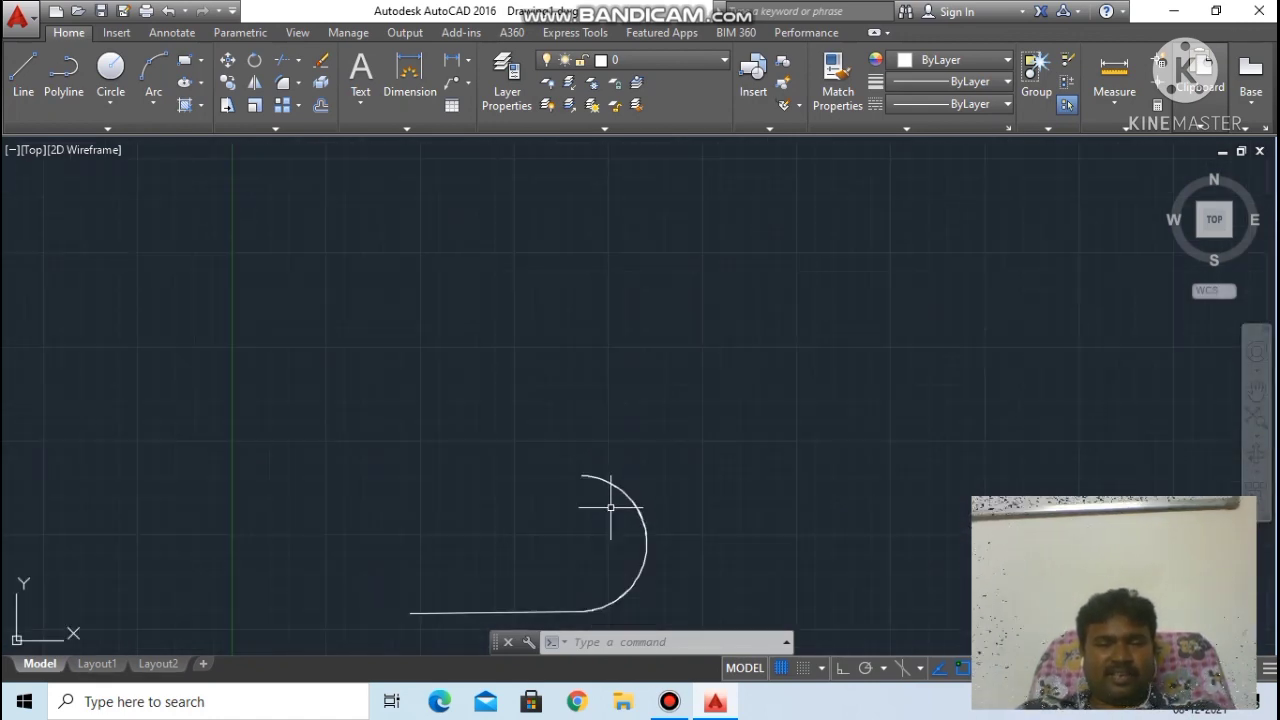
Step: Compare the arc's width at its junction with the straight line against the width at its upper end
{"action": "middle_click_drag", "start_coordinate": [645, 455], "coordinate": [749, 309]}
{"action": "scroll", "coordinate": [700, 455], "scroll_direction": "up", "scroll_amount": 5}
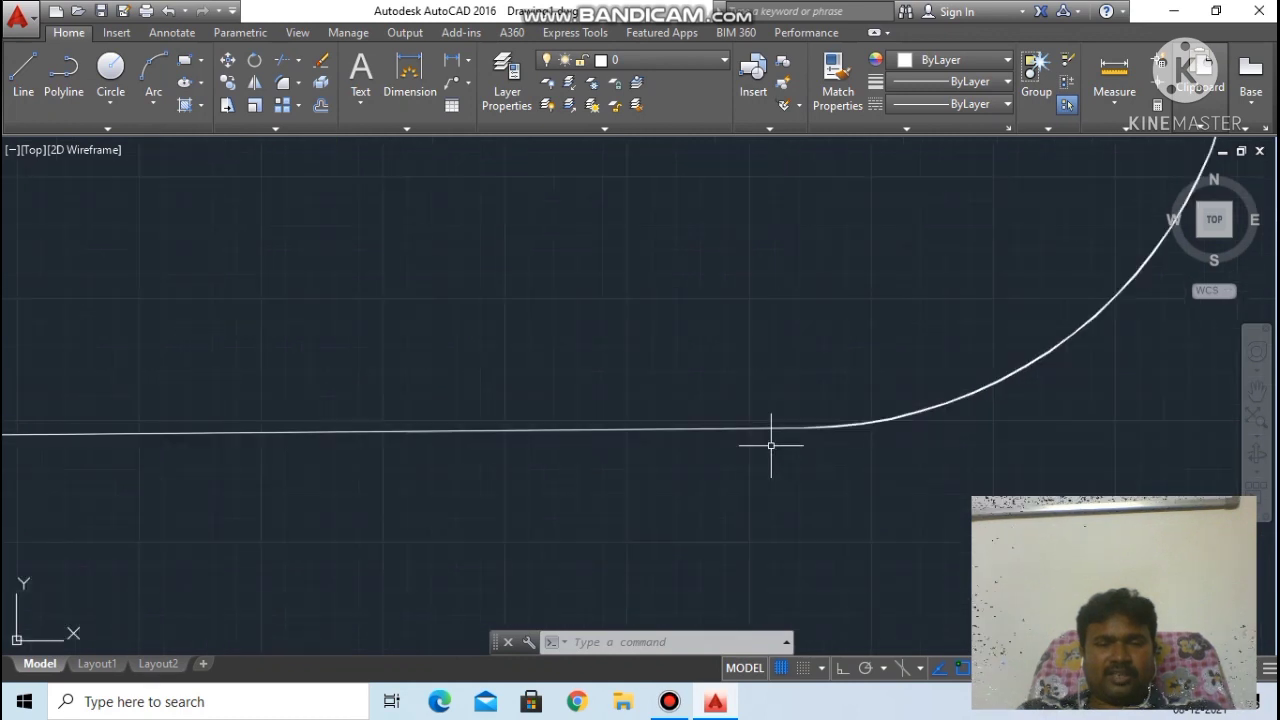
{"action": "scroll", "coordinate": [626, 445], "scroll_direction": "up", "scroll_amount": 2}
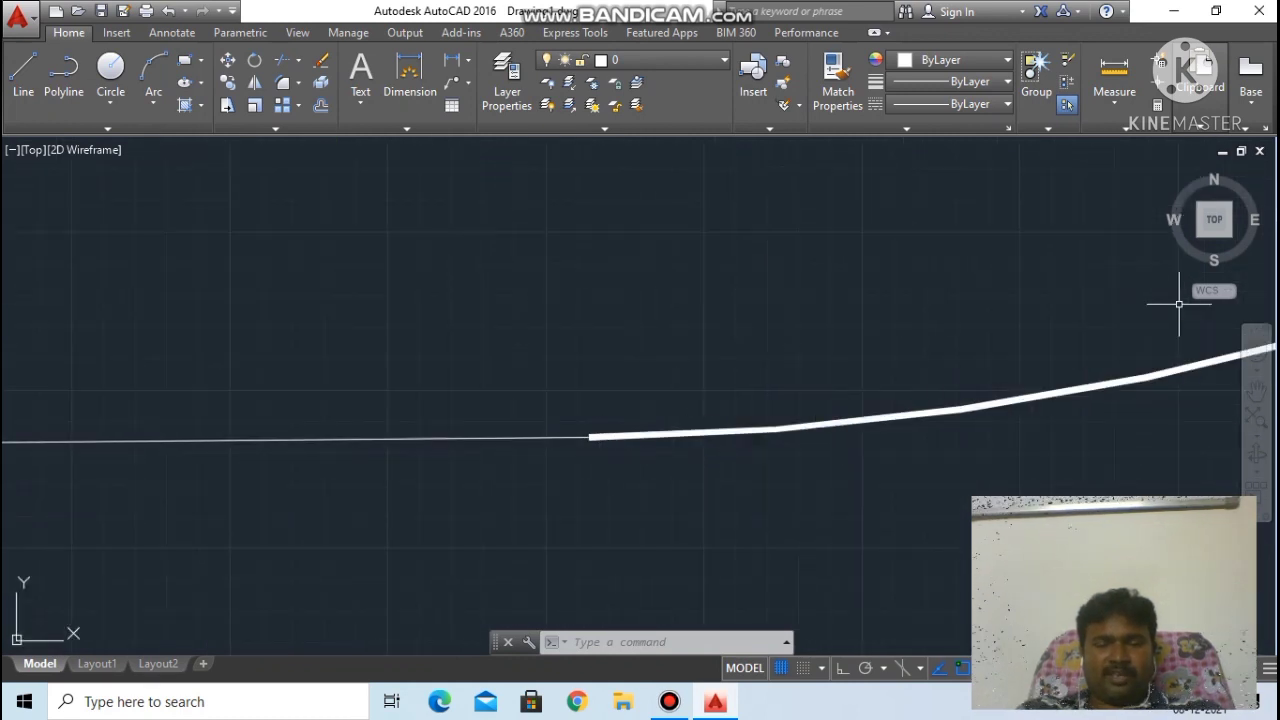
{"action": "scroll", "coordinate": [750, 362], "scroll_direction": "down", "scroll_amount": 2}
{"action": "scroll", "coordinate": [750, 362], "scroll_direction": "down", "scroll_amount": 3}
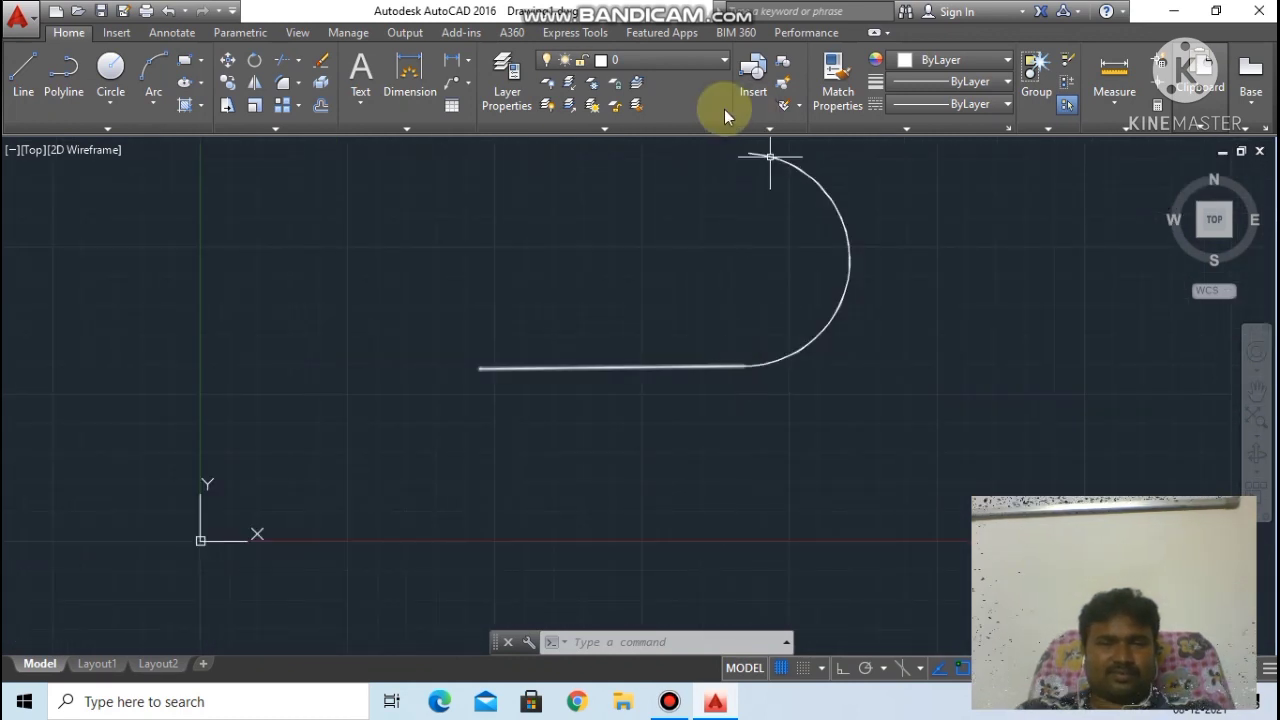
{"action": "scroll", "coordinate": [756, 157], "scroll_direction": "up", "scroll_amount": 3}
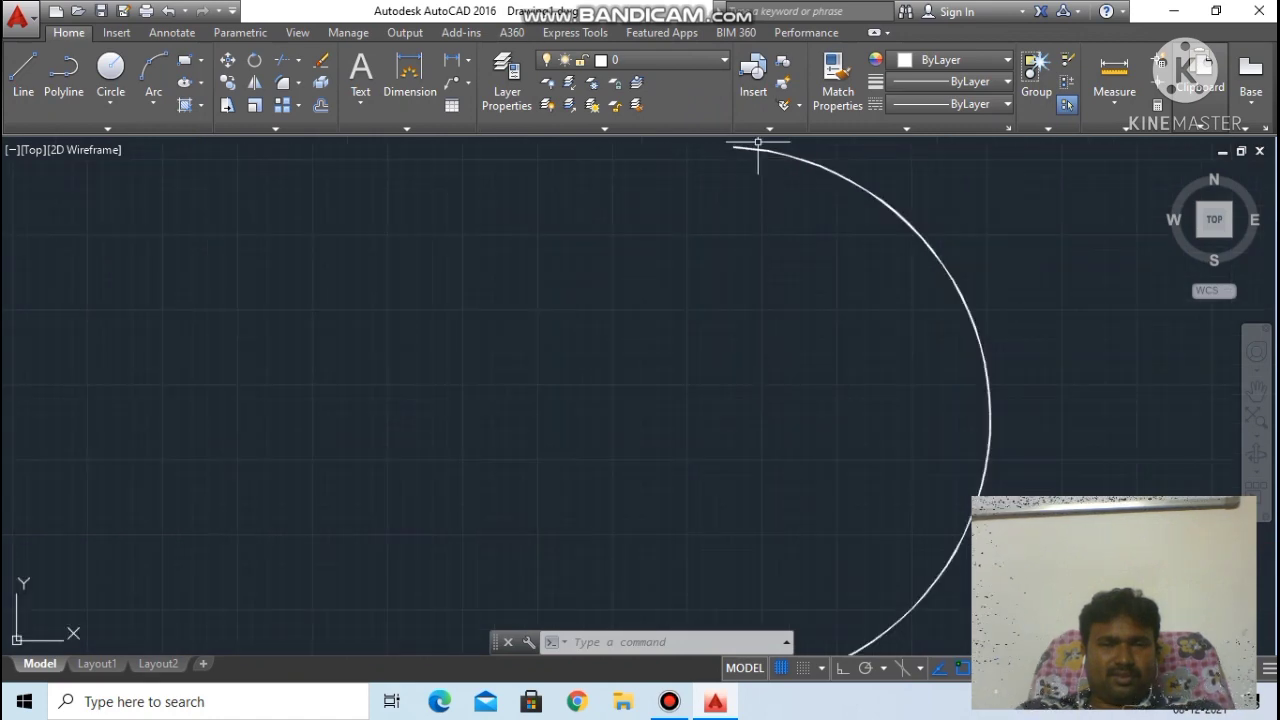
{"action": "scroll", "coordinate": [757, 145], "scroll_direction": "up", "scroll_amount": 2}
{"action": "scroll", "coordinate": [740, 154], "scroll_direction": "up", "scroll_amount": 3}
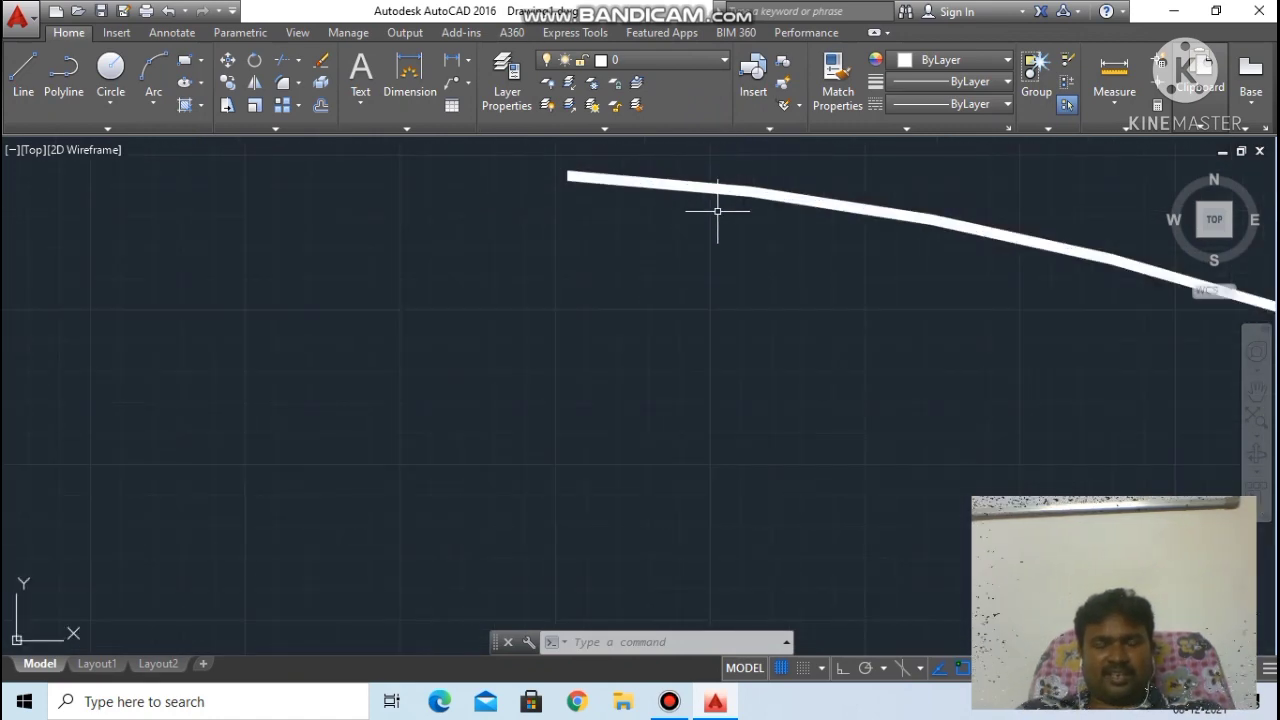
{"action": "scroll", "coordinate": [725, 195], "scroll_direction": "down", "scroll_amount": 5}
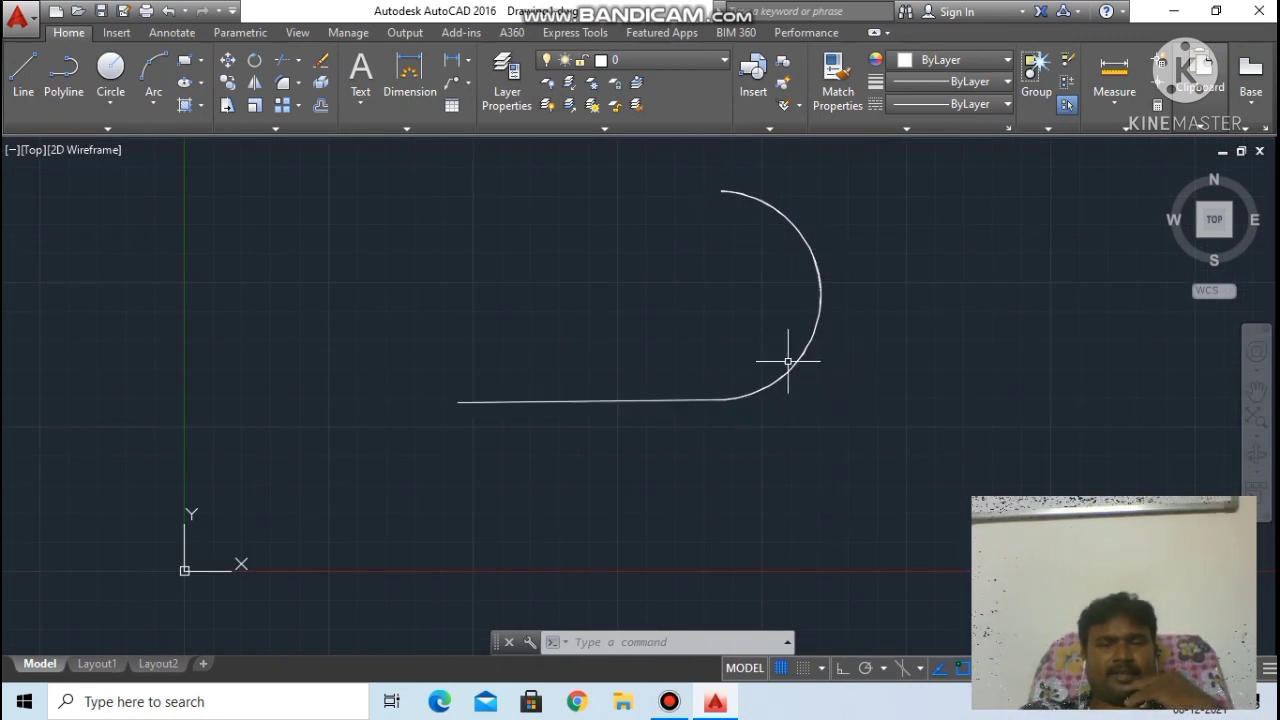
{"action": "scroll", "coordinate": [706, 420], "scroll_direction": "up", "scroll_amount": 3}
{"action": "scroll", "coordinate": [766, 349], "scroll_direction": "down", "scroll_amount": 3}
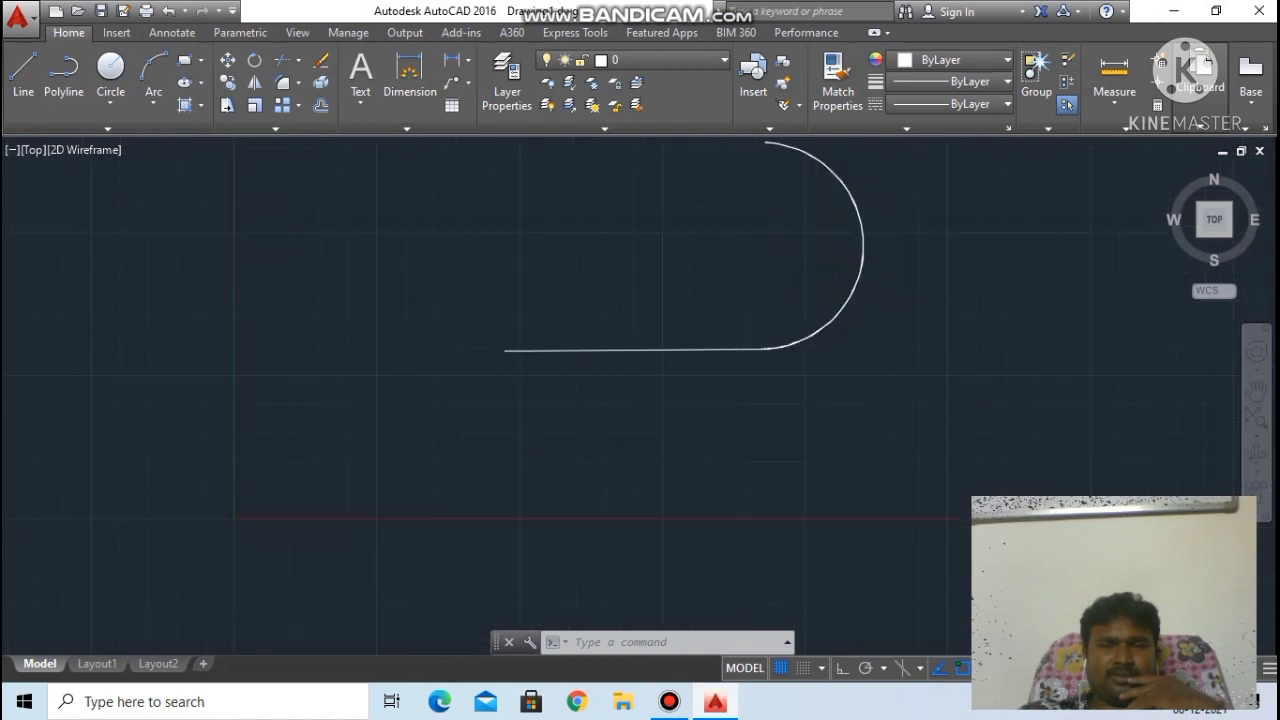
{"action": "scroll", "coordinate": [762, 352], "scroll_direction": "down", "scroll_amount": 2}
{"action": "scroll", "coordinate": [766, 205], "scroll_direction": "up", "scroll_amount": 4}
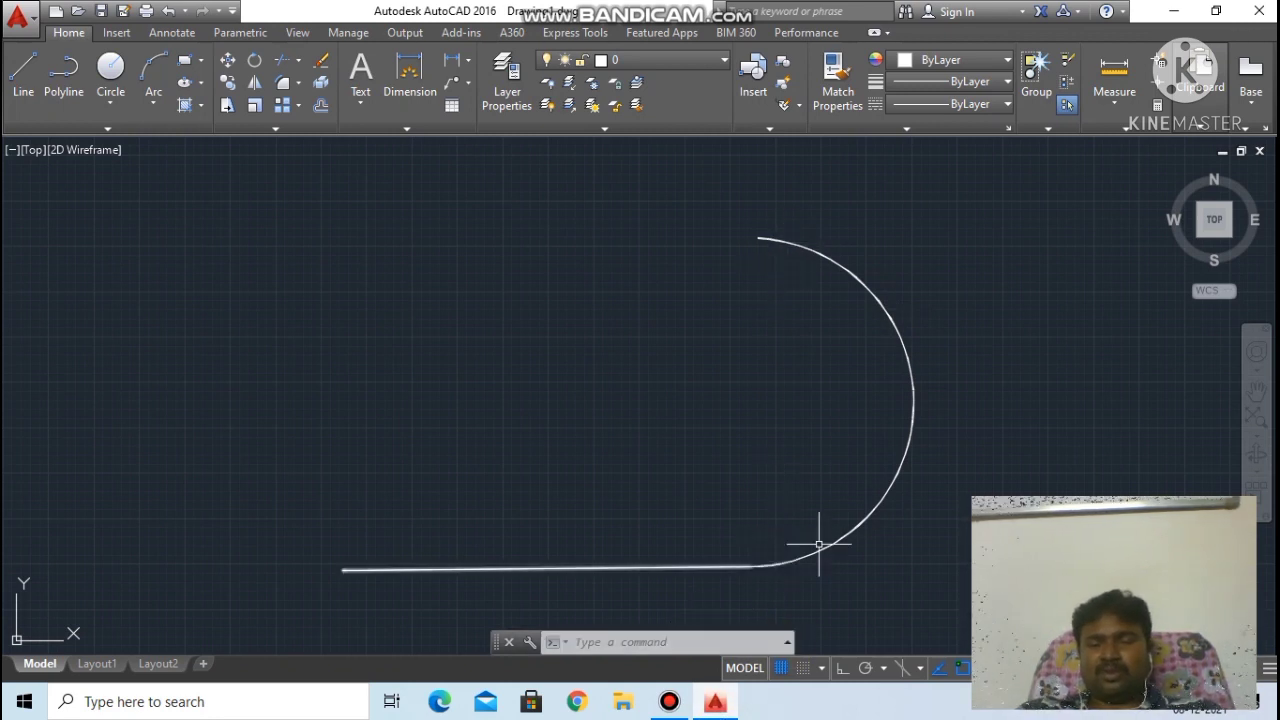
{"action": "scroll", "coordinate": [768, 225], "scroll_direction": "down", "scroll_amount": 4}
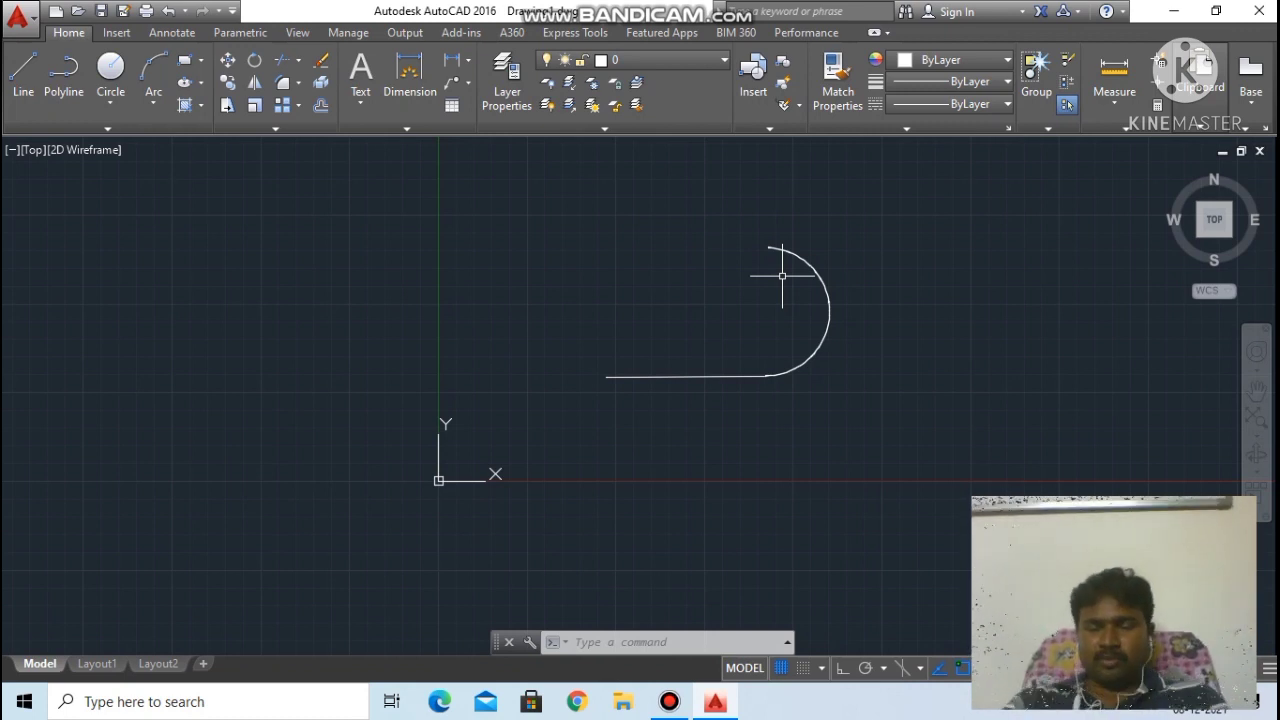
{"action": "scroll", "coordinate": [740, 252], "scroll_direction": "up", "scroll_amount": 4}
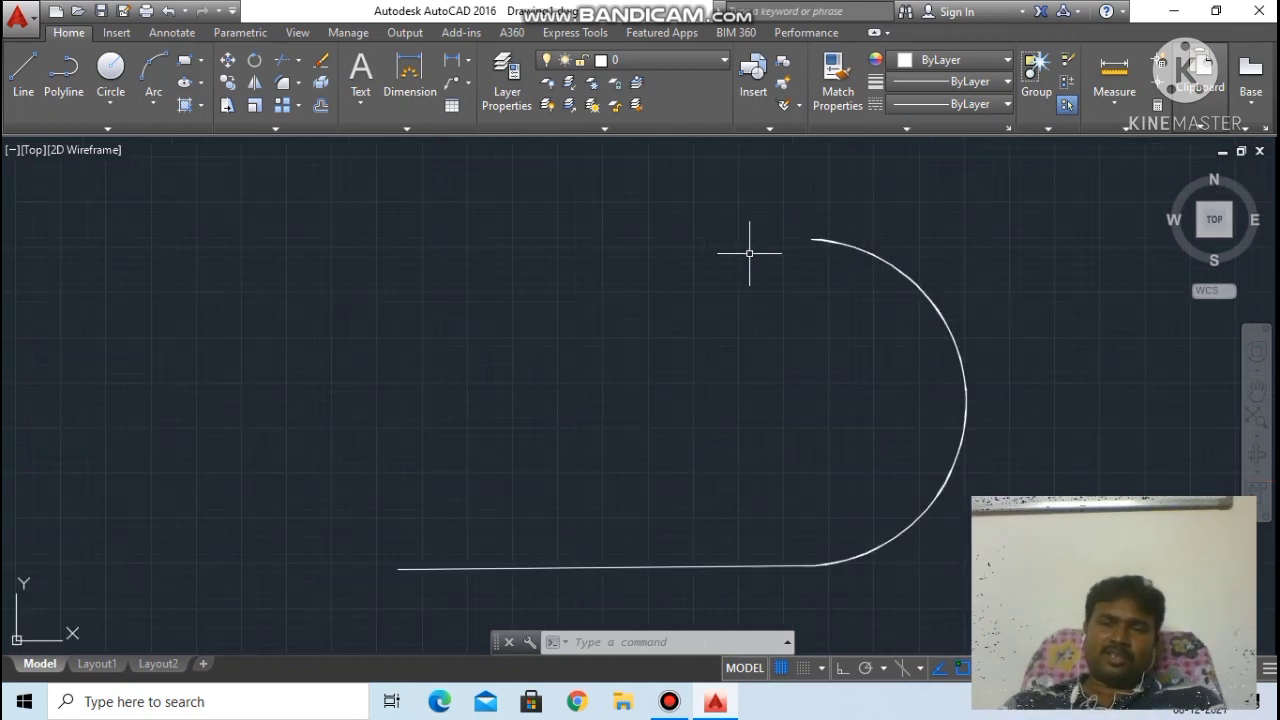
{"action": "scroll", "coordinate": [794, 252], "scroll_direction": "down", "scroll_amount": 4}
{"action": "scroll", "coordinate": [818, 240], "scroll_direction": "up", "scroll_amount": 4}
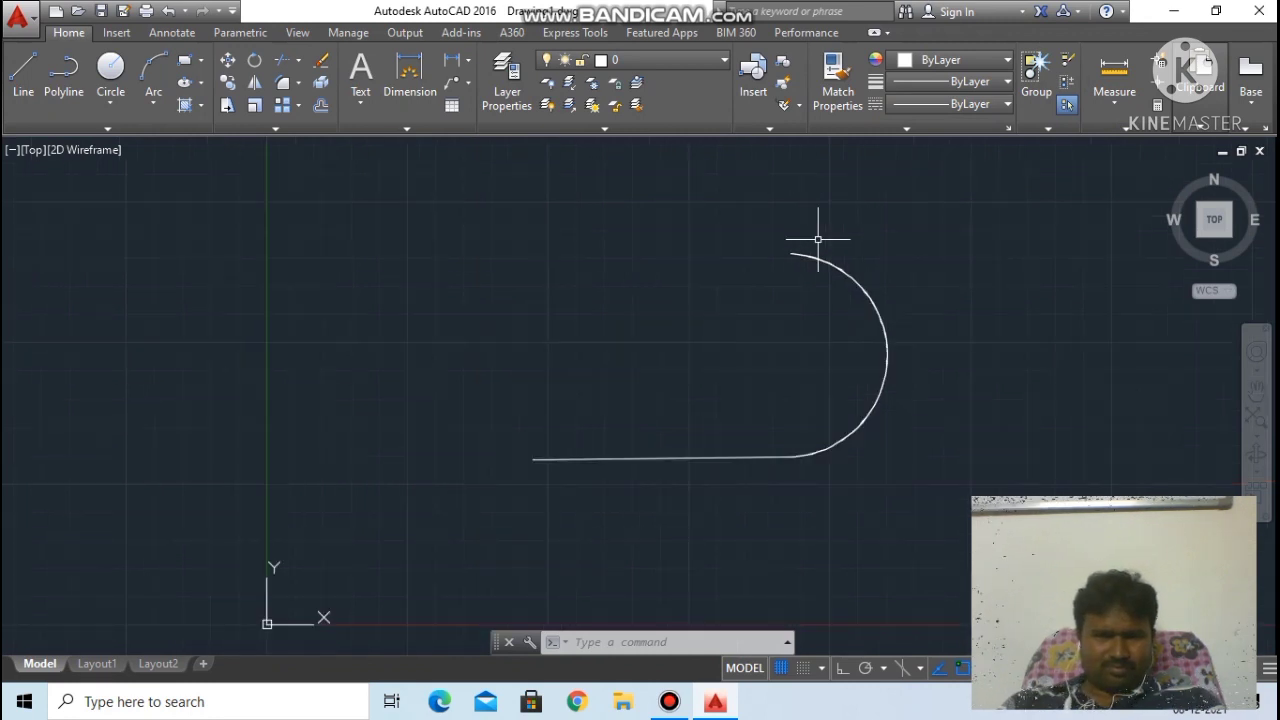
{"action": "scroll", "coordinate": [815, 278], "scroll_direction": "down", "scroll_amount": 4}
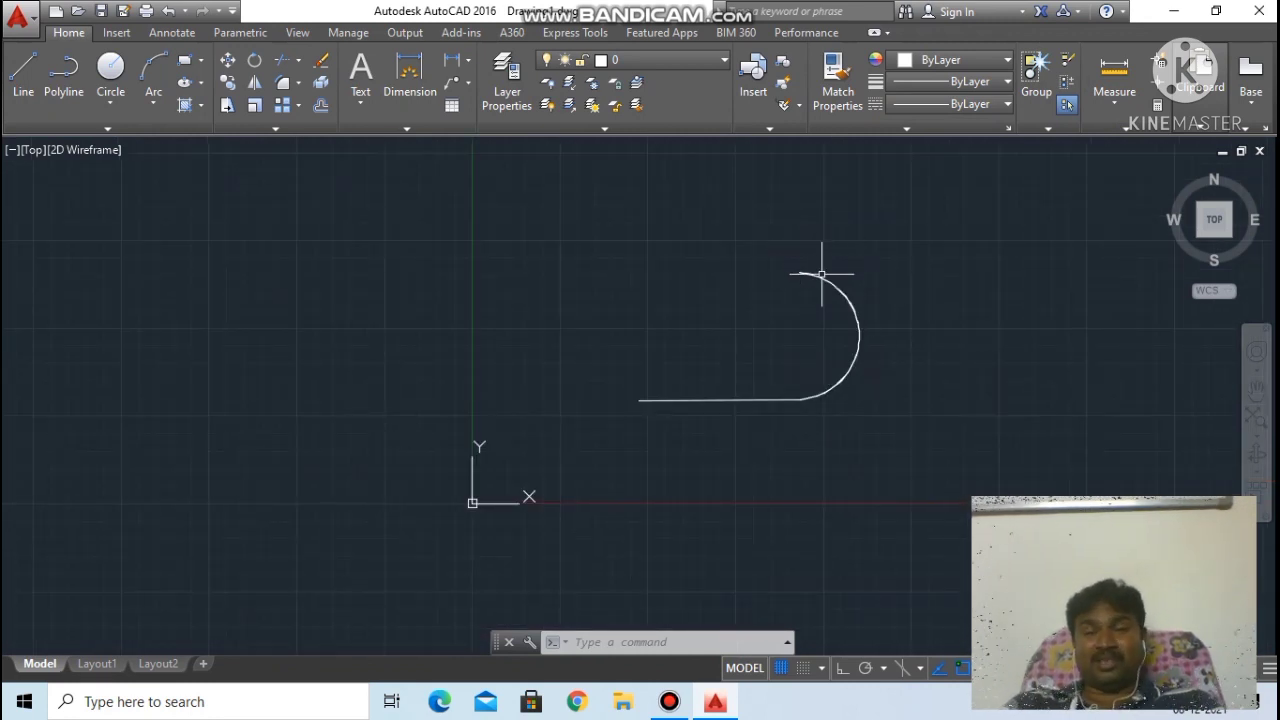
Step: Review the thickness of the arc's upper end against the whole line-and-arc polyline
{"action": "scroll", "coordinate": [800, 272], "scroll_direction": "up", "scroll_amount": 6}
{"action": "scroll", "coordinate": [800, 272], "scroll_direction": "up", "scroll_amount": 5}
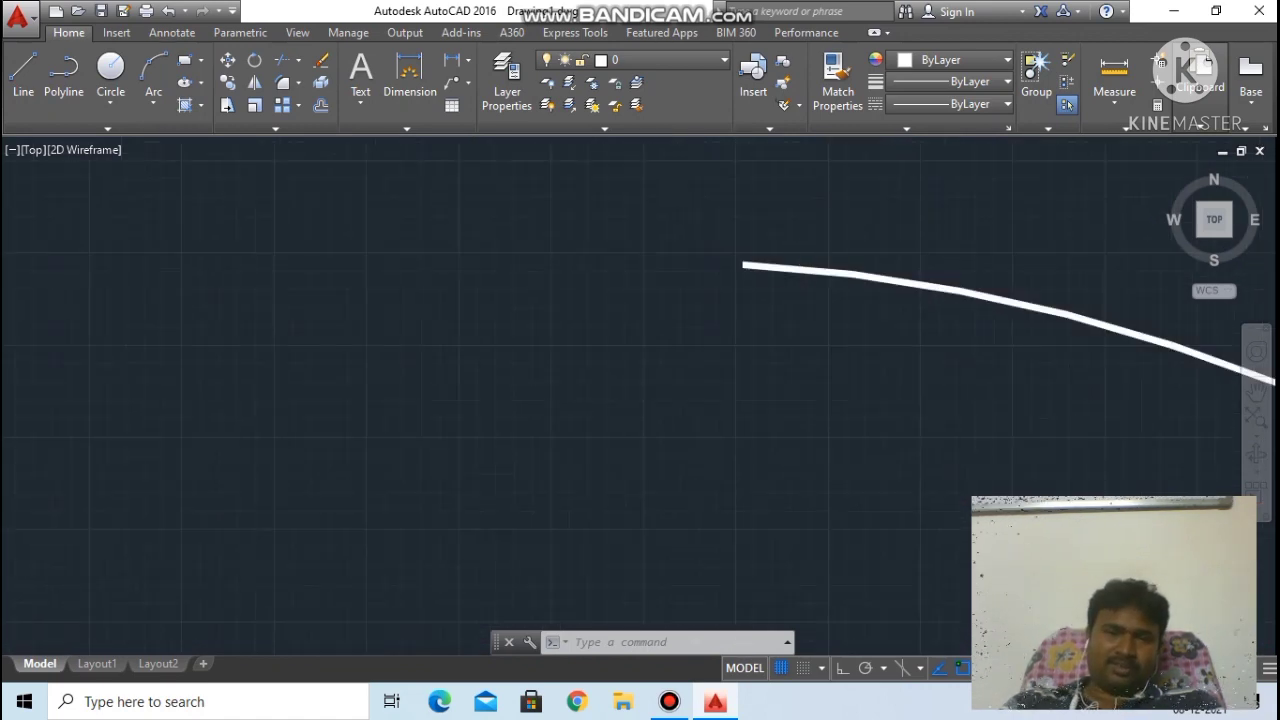
{"action": "scroll", "coordinate": [800, 272], "scroll_direction": "down", "scroll_amount": 4}
{"action": "scroll", "coordinate": [800, 272], "scroll_direction": "down", "scroll_amount": 7}
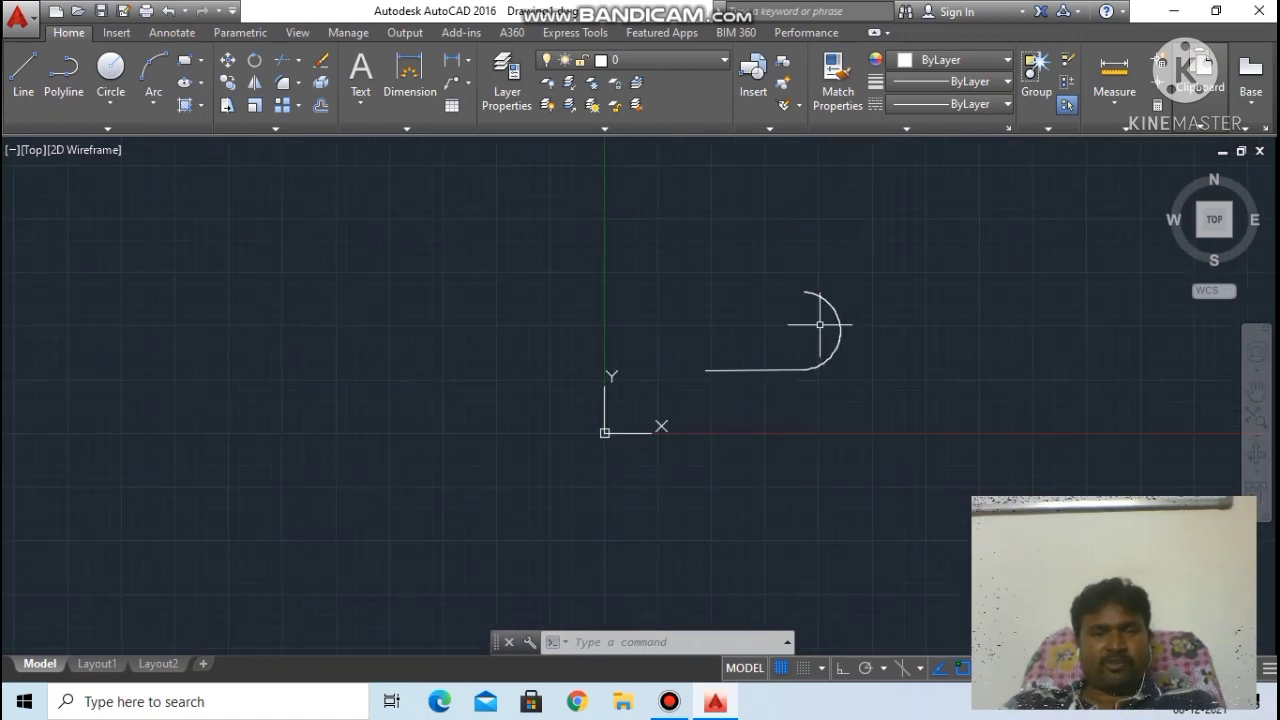
{"action": "scroll", "coordinate": [820, 324], "scroll_direction": "up", "scroll_amount": 2}
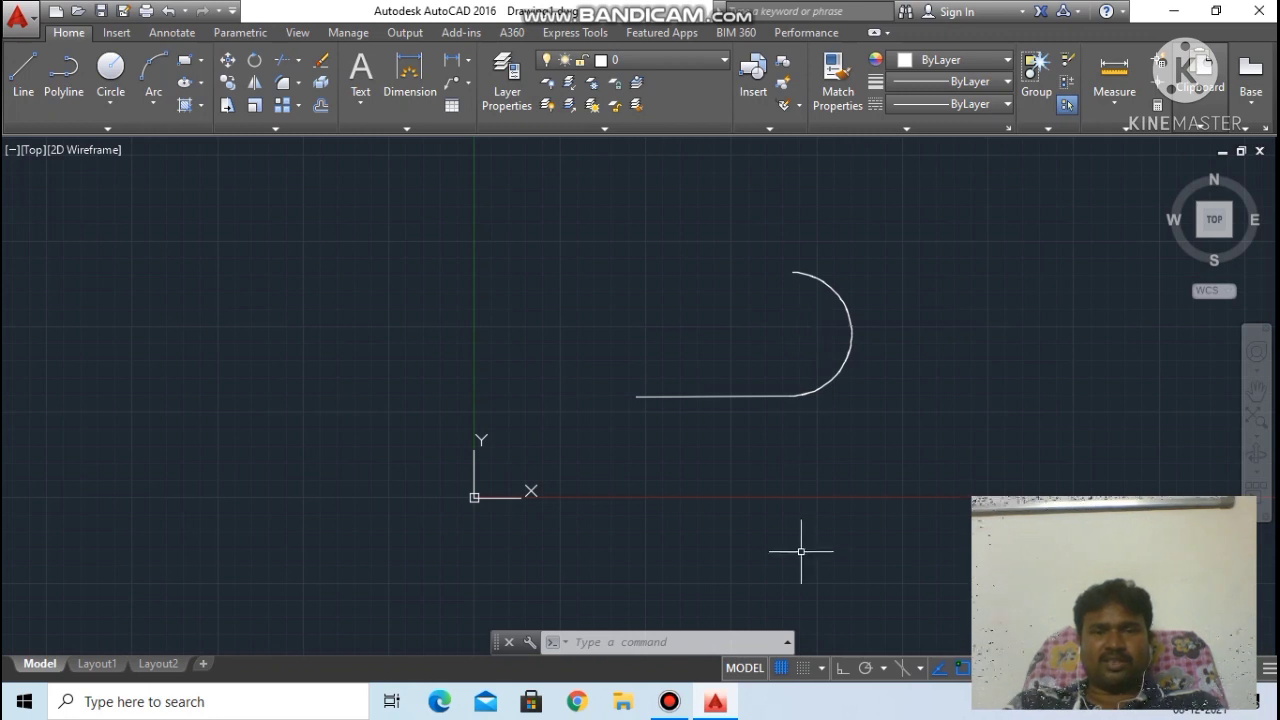
{"action": "scroll", "coordinate": [795, 262], "scroll_direction": "up", "scroll_amount": 7}
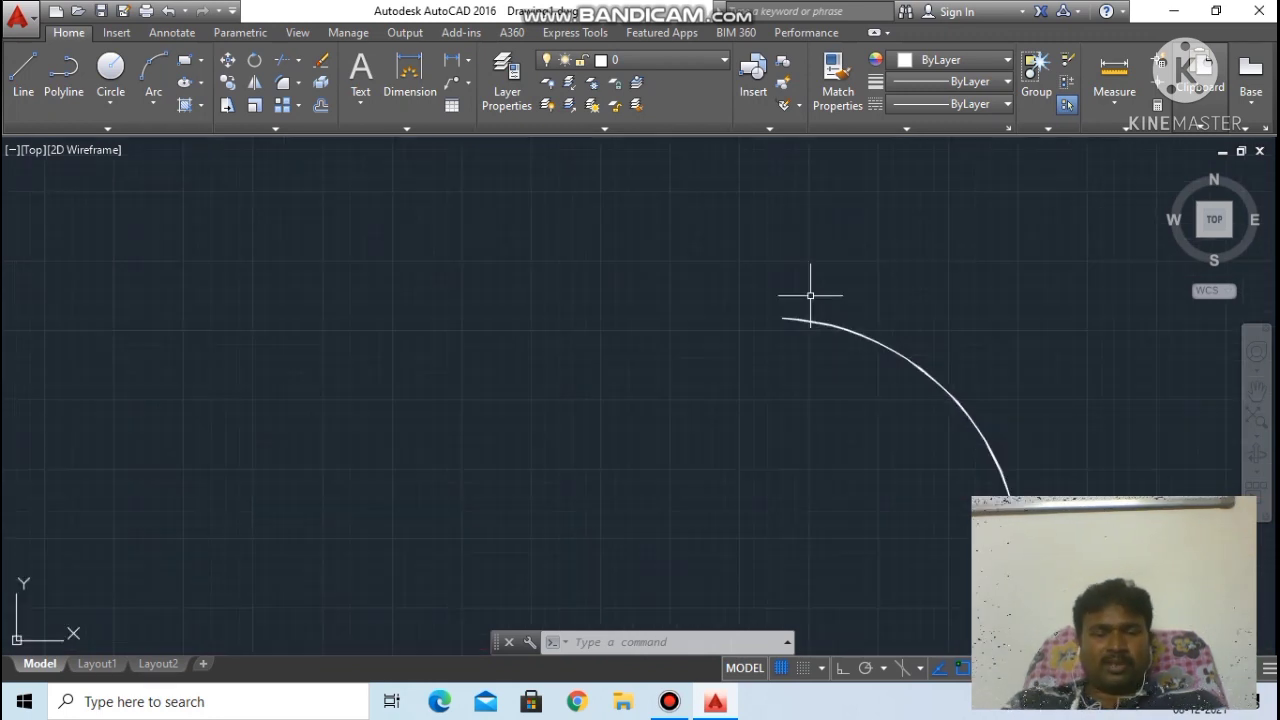
{"action": "scroll", "coordinate": [822, 429], "scroll_direction": "down", "scroll_amount": 5}
{"action": "scroll", "coordinate": [841, 525], "scroll_direction": "down", "scroll_amount": 4}
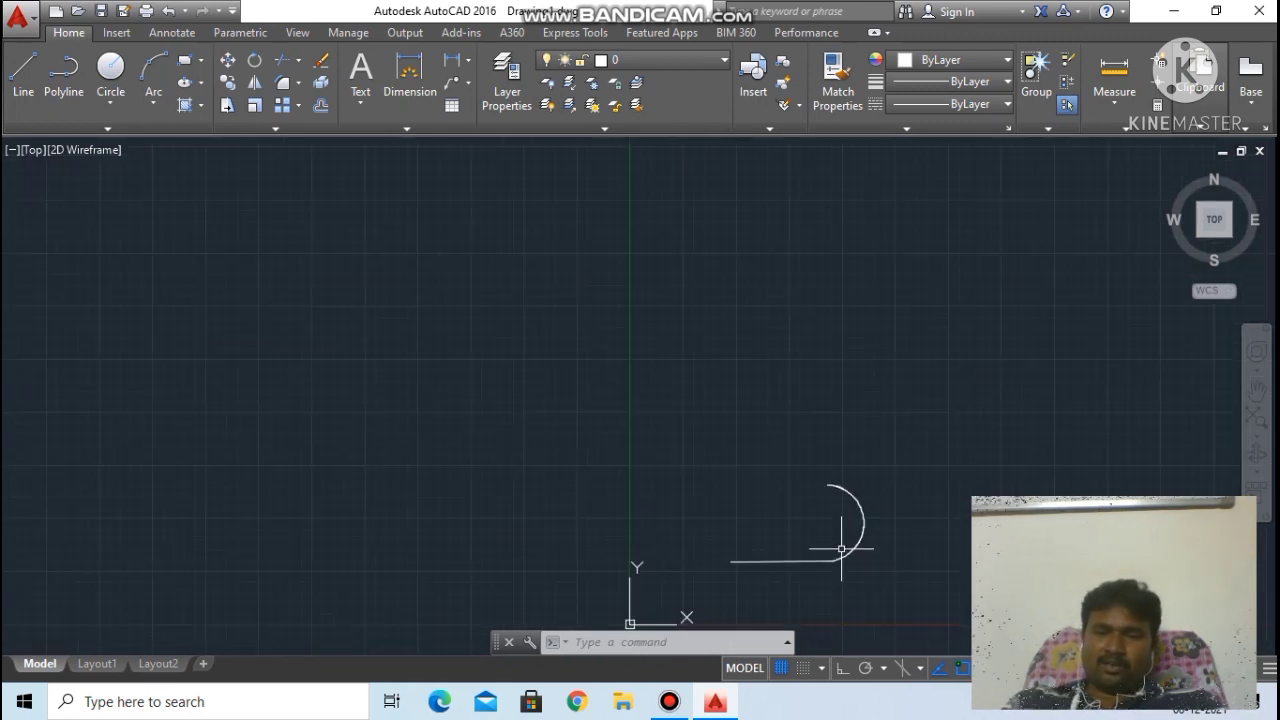
{"action": "scroll", "coordinate": [841, 549], "scroll_direction": "up", "scroll_amount": 2}
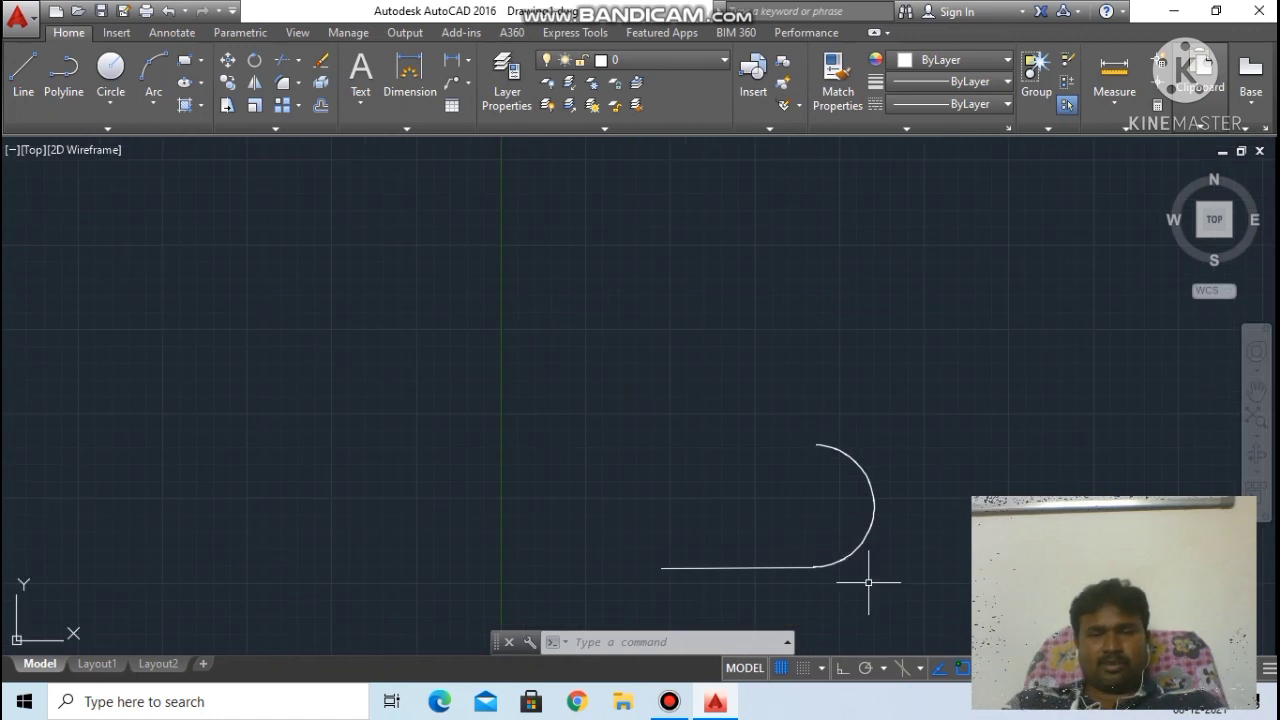
{"action": "scroll", "coordinate": [866, 580], "scroll_direction": "up", "scroll_amount": 4}
{"action": "scroll", "coordinate": [828, 462], "scroll_direction": "down", "scroll_amount": 2}
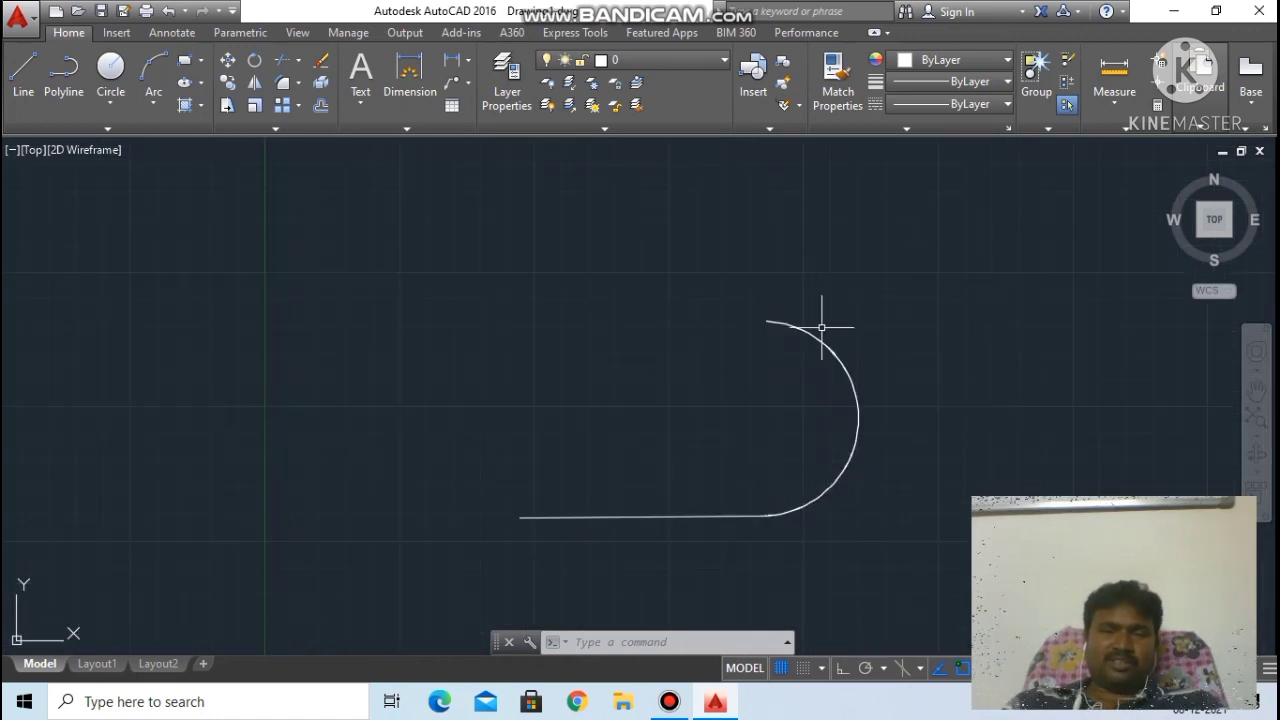
{"action": "scroll", "coordinate": [766, 305], "scroll_direction": "up", "scroll_amount": 5}
{"action": "scroll", "coordinate": [795, 361], "scroll_direction": "up", "scroll_amount": 2}
{"action": "scroll", "coordinate": [715, 298], "scroll_direction": "up", "scroll_amount": 2}
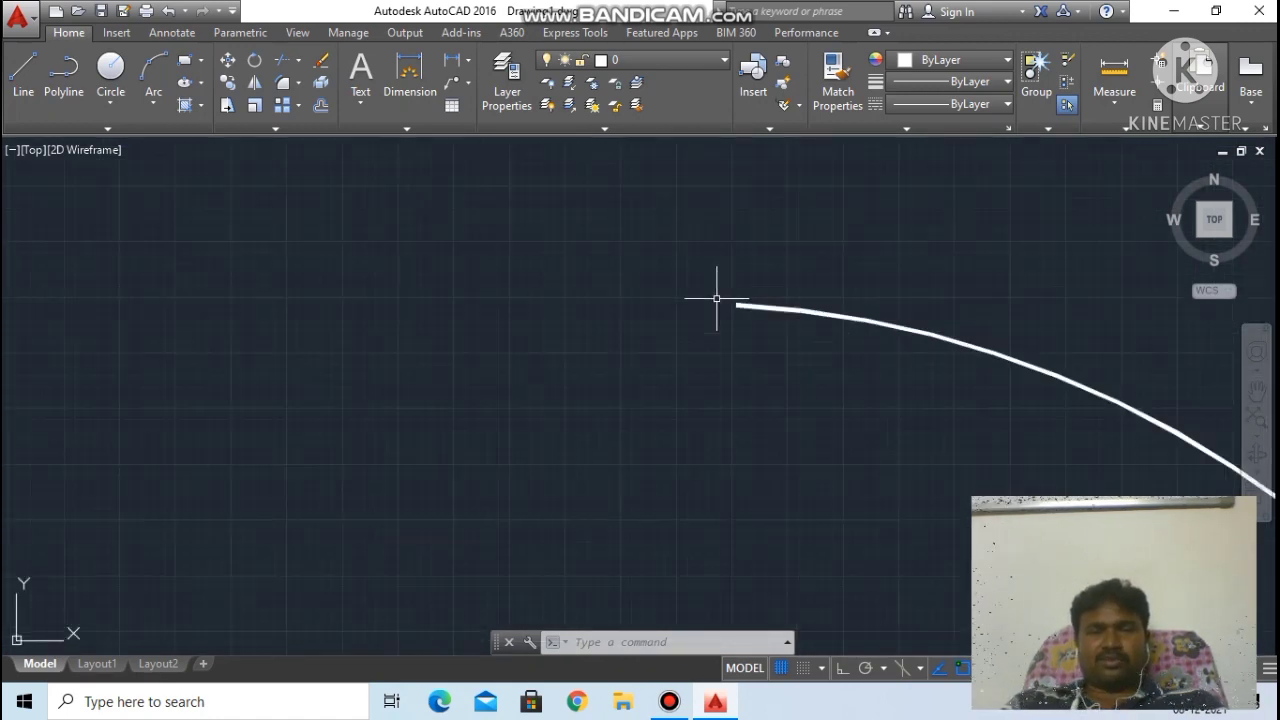
{"action": "scroll", "coordinate": [745, 352], "scroll_direction": "down", "scroll_amount": 2}
{"action": "scroll", "coordinate": [809, 443], "scroll_direction": "down", "scroll_amount": 6}
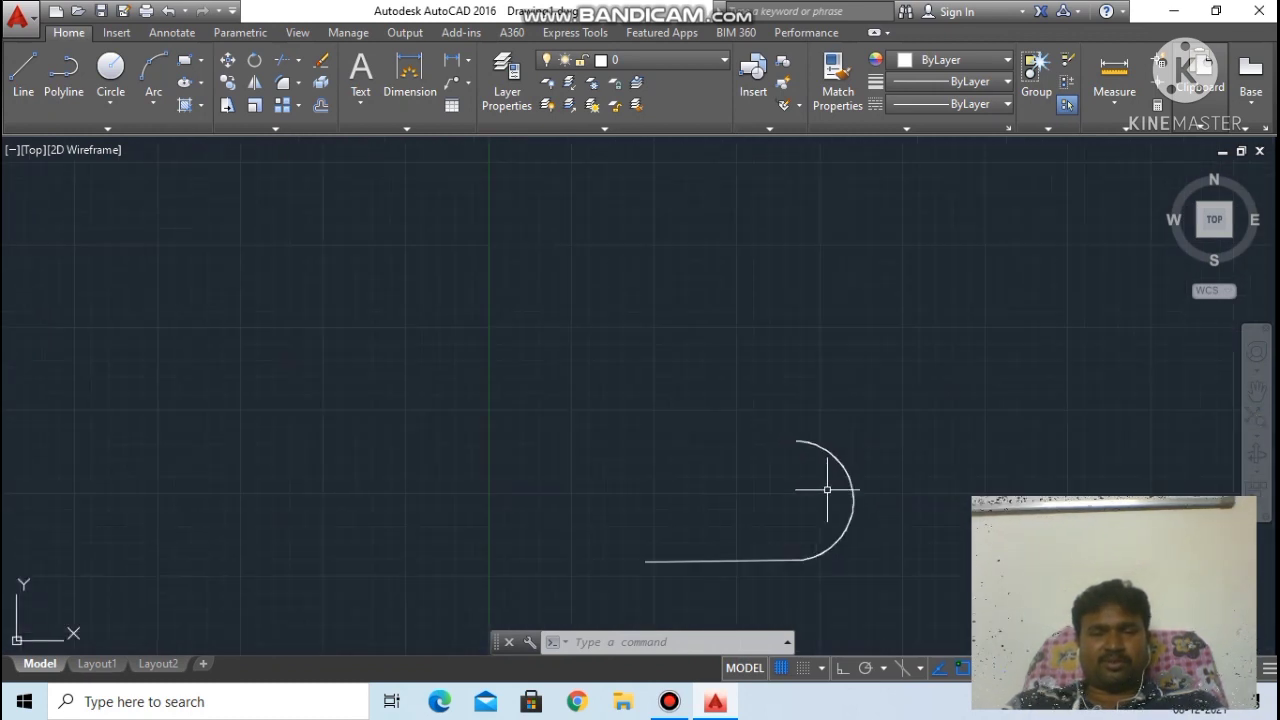
{"action": "scroll", "coordinate": [838, 524], "scroll_direction": "up", "scroll_amount": 3}
{"action": "scroll", "coordinate": [838, 524], "scroll_direction": "up", "scroll_amount": 2}
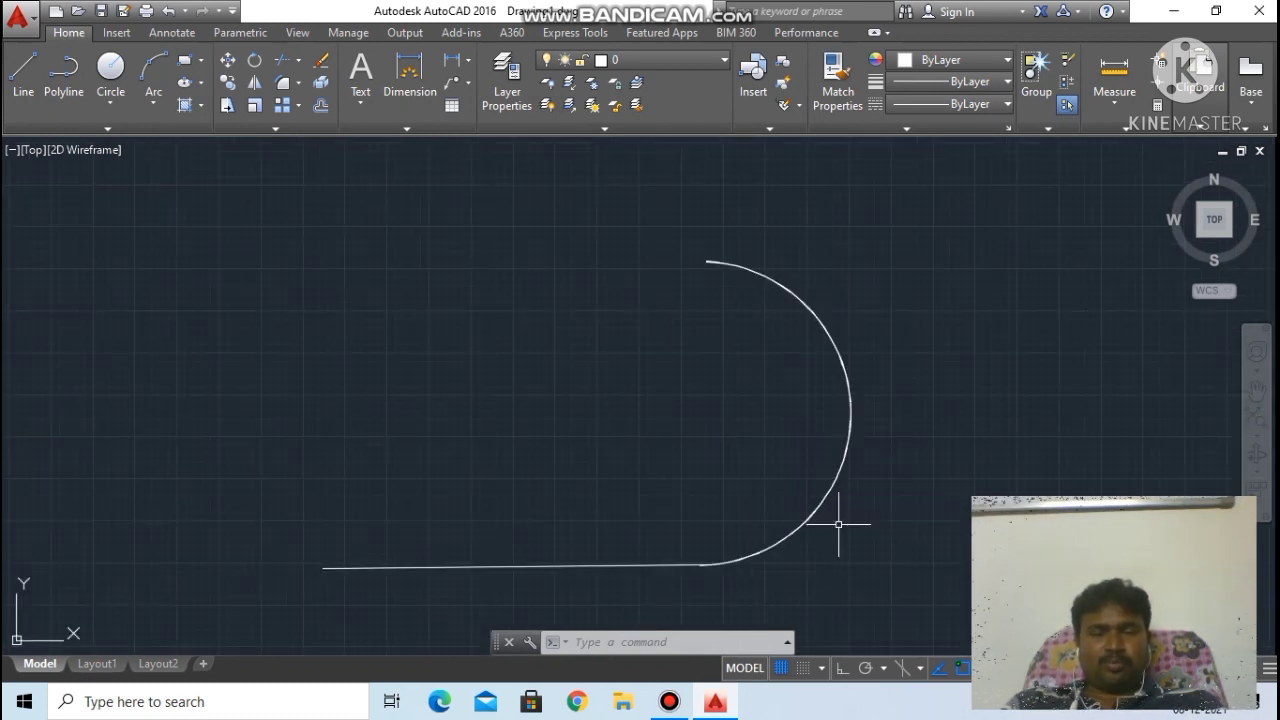
Step: Start a polyline in the open area inside the arc and draw a nearly horizontal first segment about 28,000 units long
{"action": "left_click", "coordinate": [677, 642]}
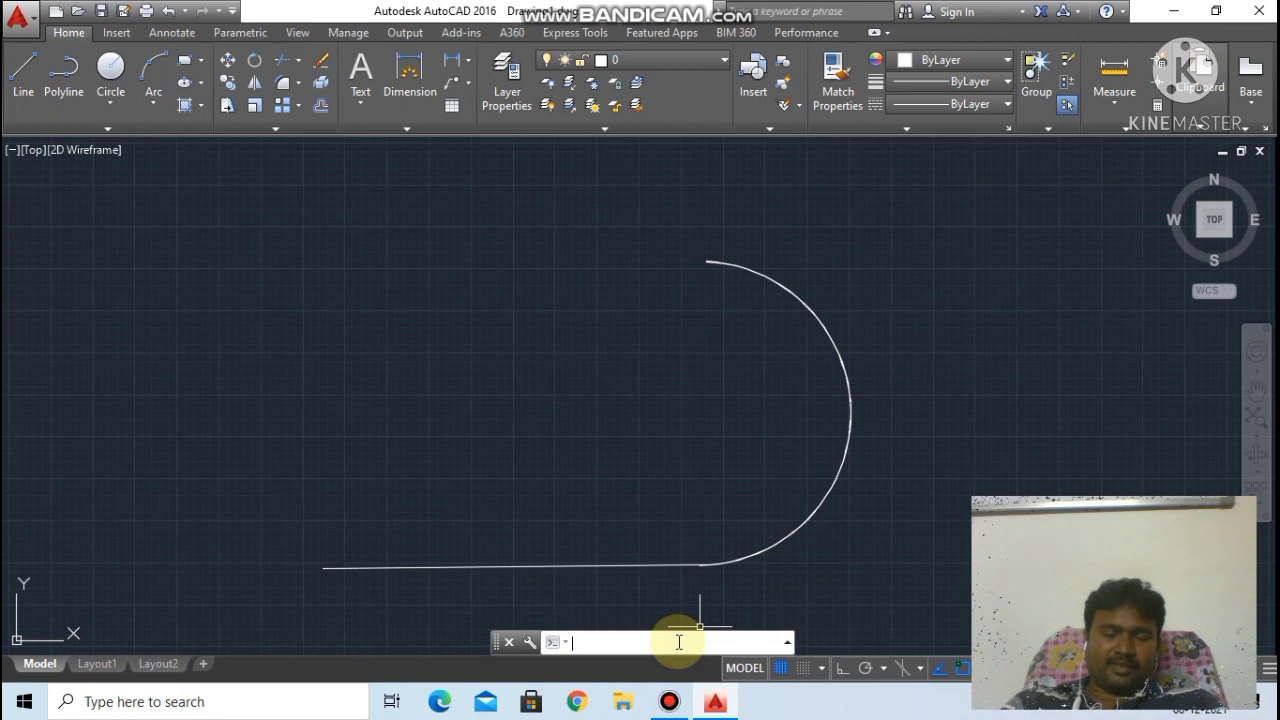
{"action": "type", "text": "pl"}
{"action": "key", "text": "Return"}
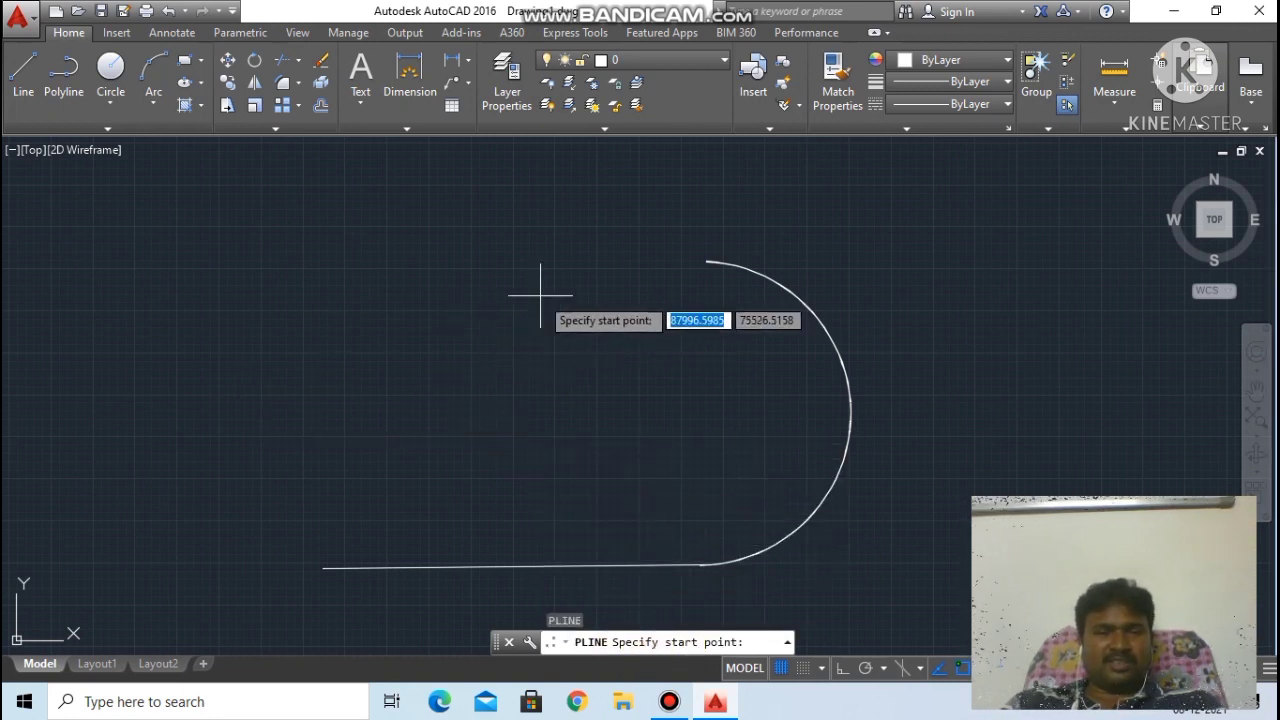
{"action": "left_click", "coordinate": [406, 364]}
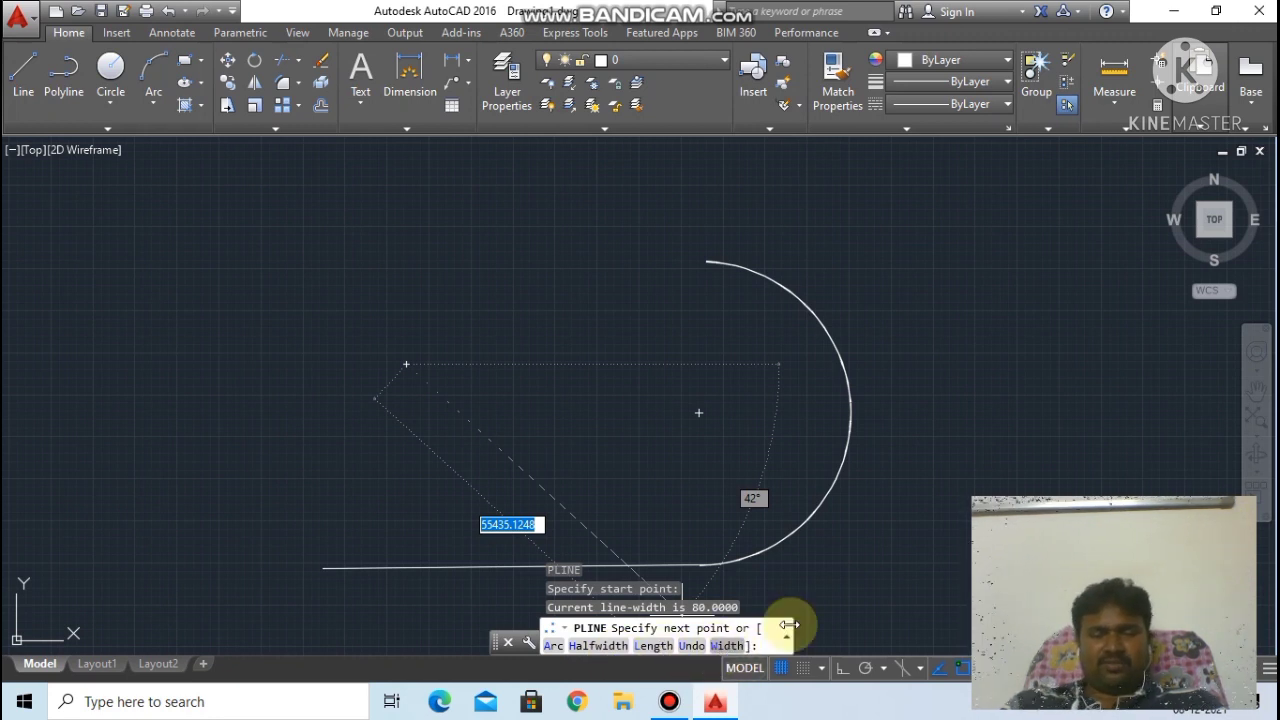
{"action": "scroll", "coordinate": [545, 385], "scroll_direction": "up", "scroll_amount": 3}
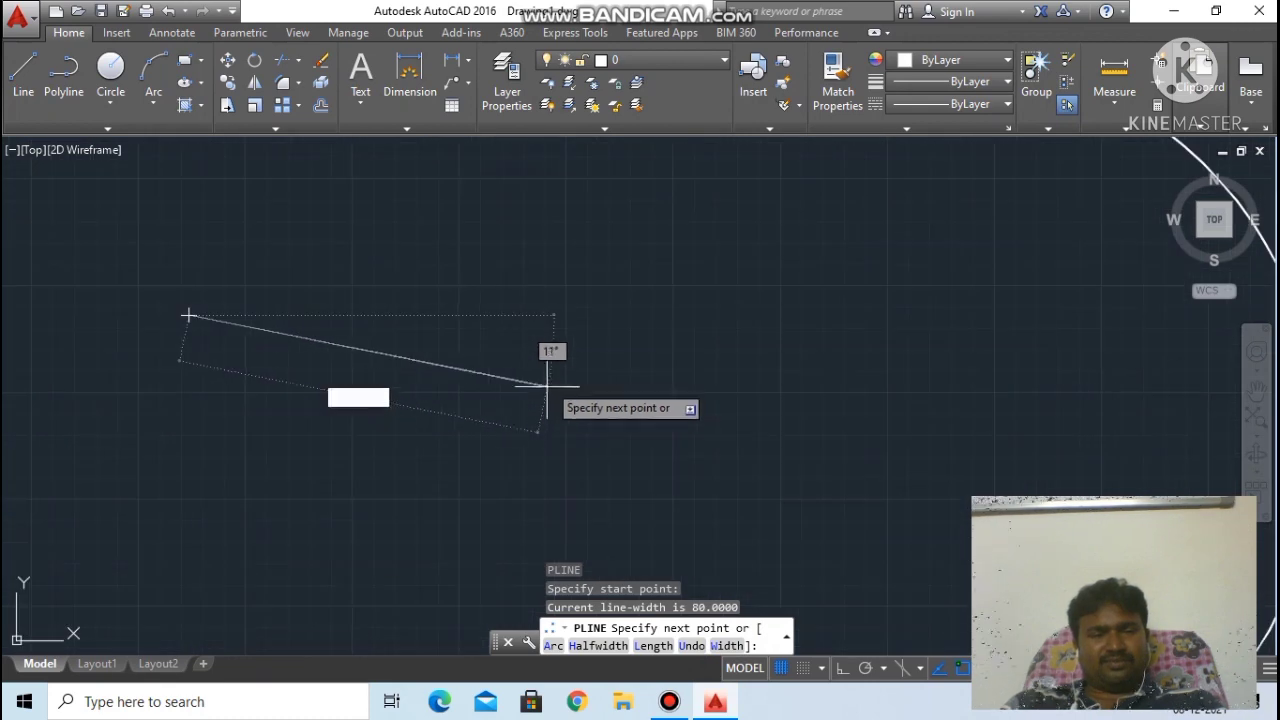
{"action": "scroll", "coordinate": [586, 337], "scroll_direction": "down", "scroll_amount": 8}
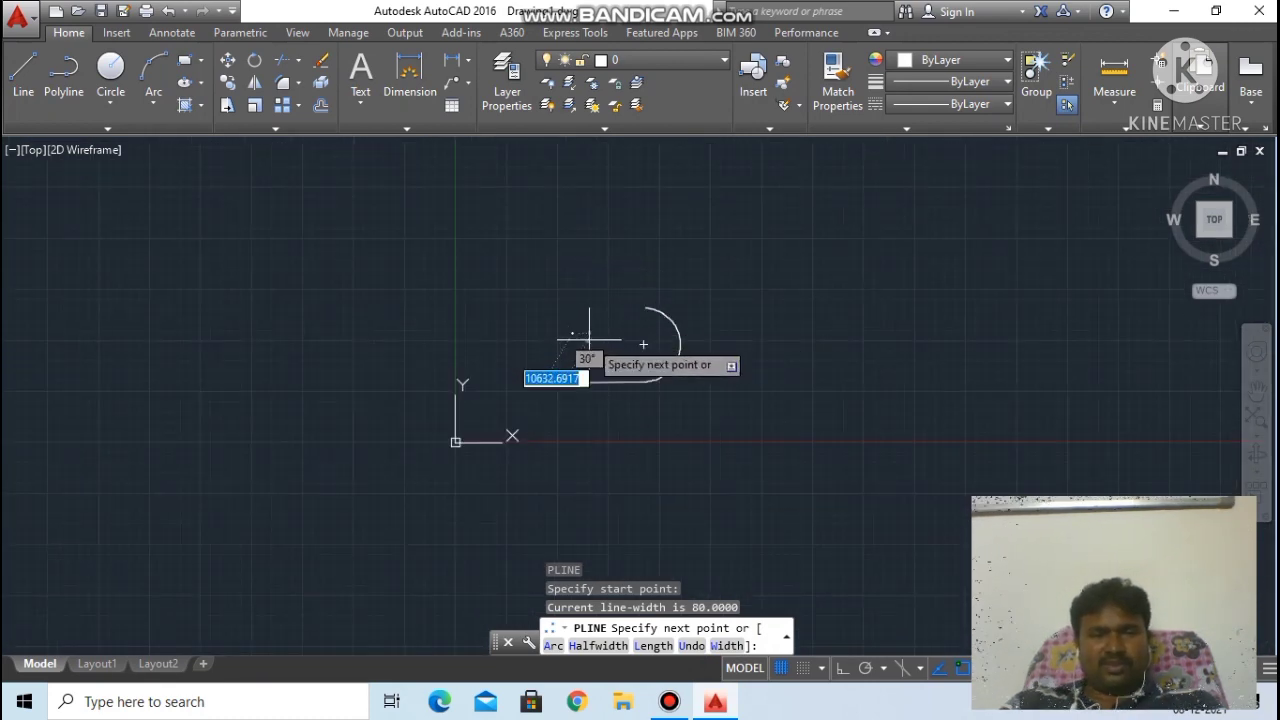
{"action": "scroll", "coordinate": [592, 338], "scroll_direction": "up", "scroll_amount": 8}
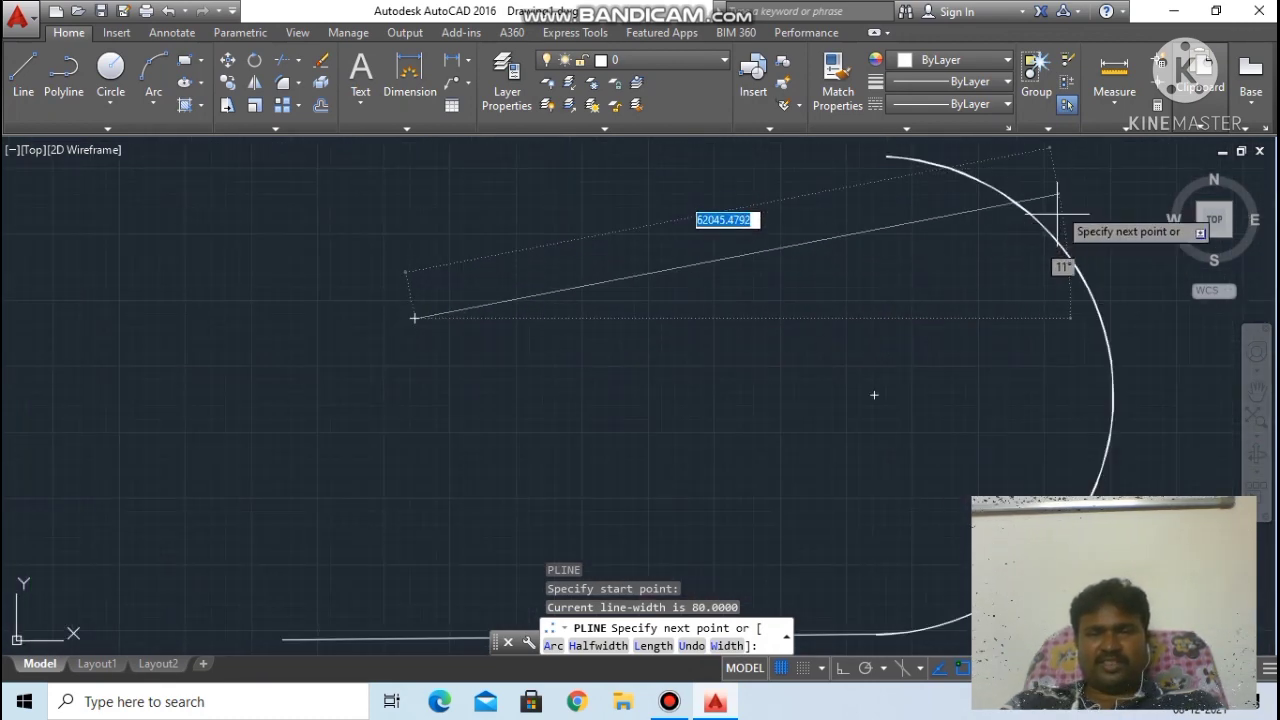
{"action": "left_click", "coordinate": [626, 306]}
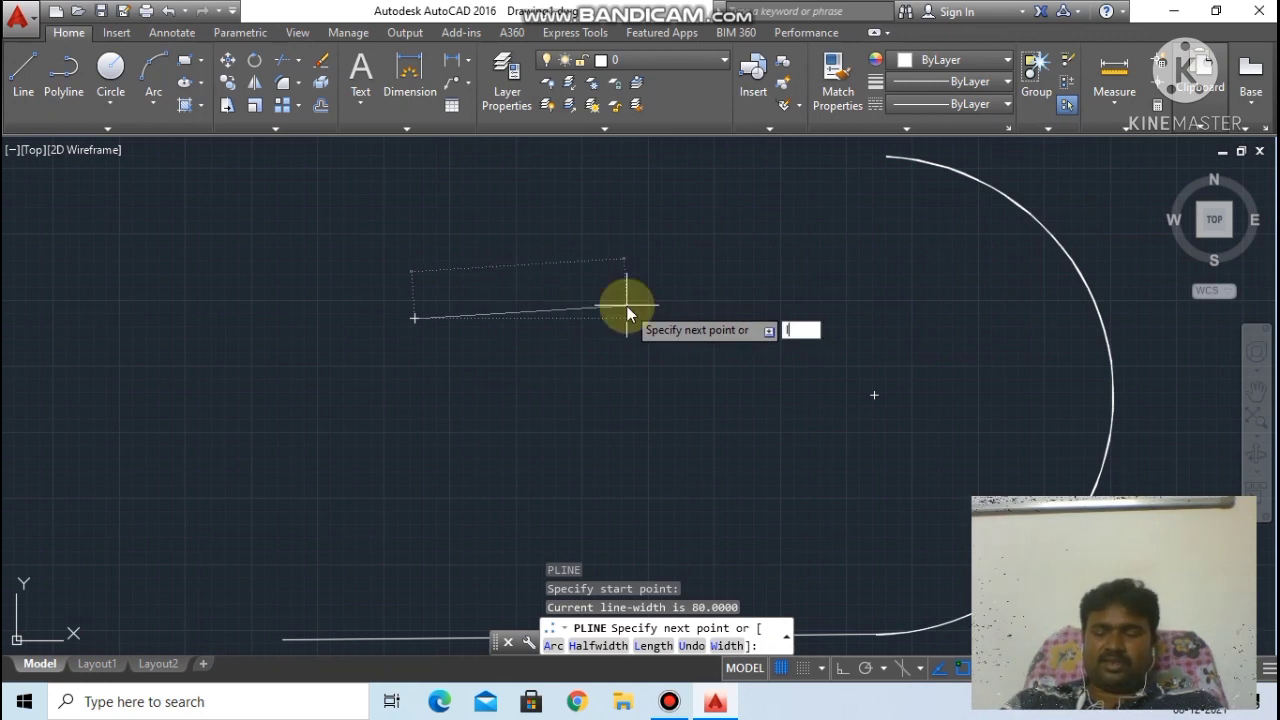
{"action": "type", "text": "1200"}
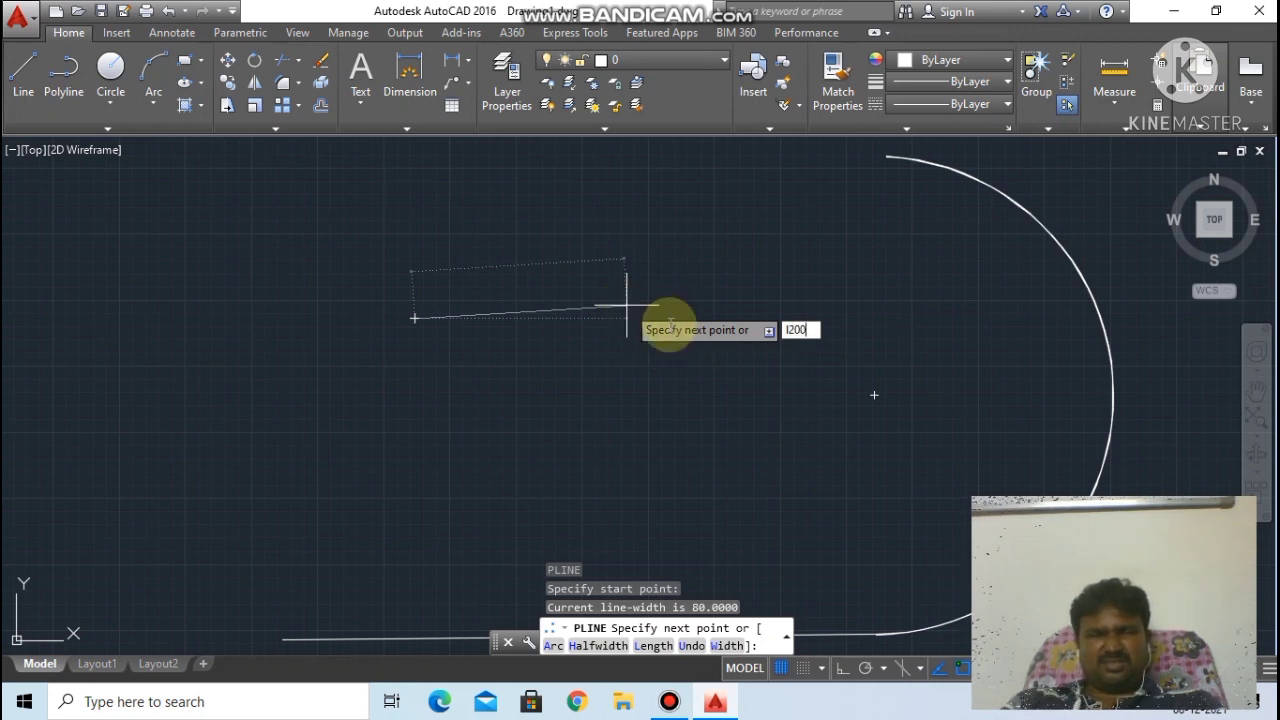
{"action": "left_click", "coordinate": [696, 308]}
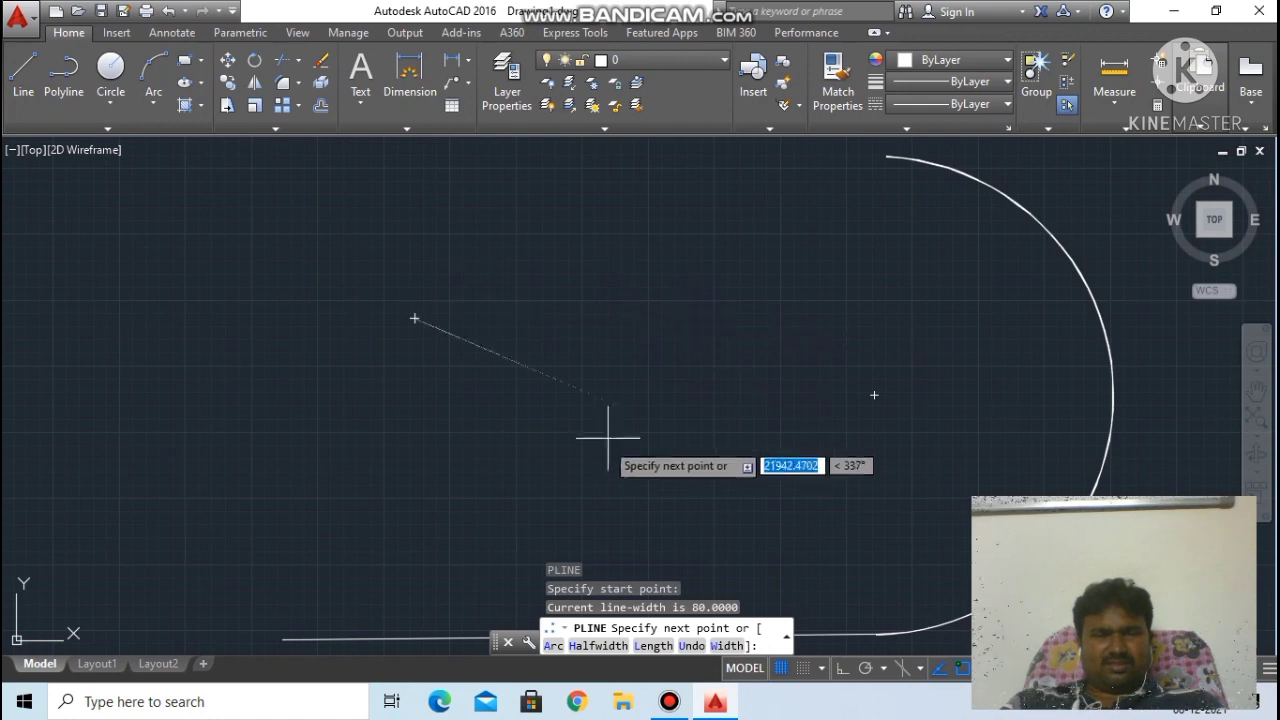
{"action": "left_click", "coordinate": [707, 323]}
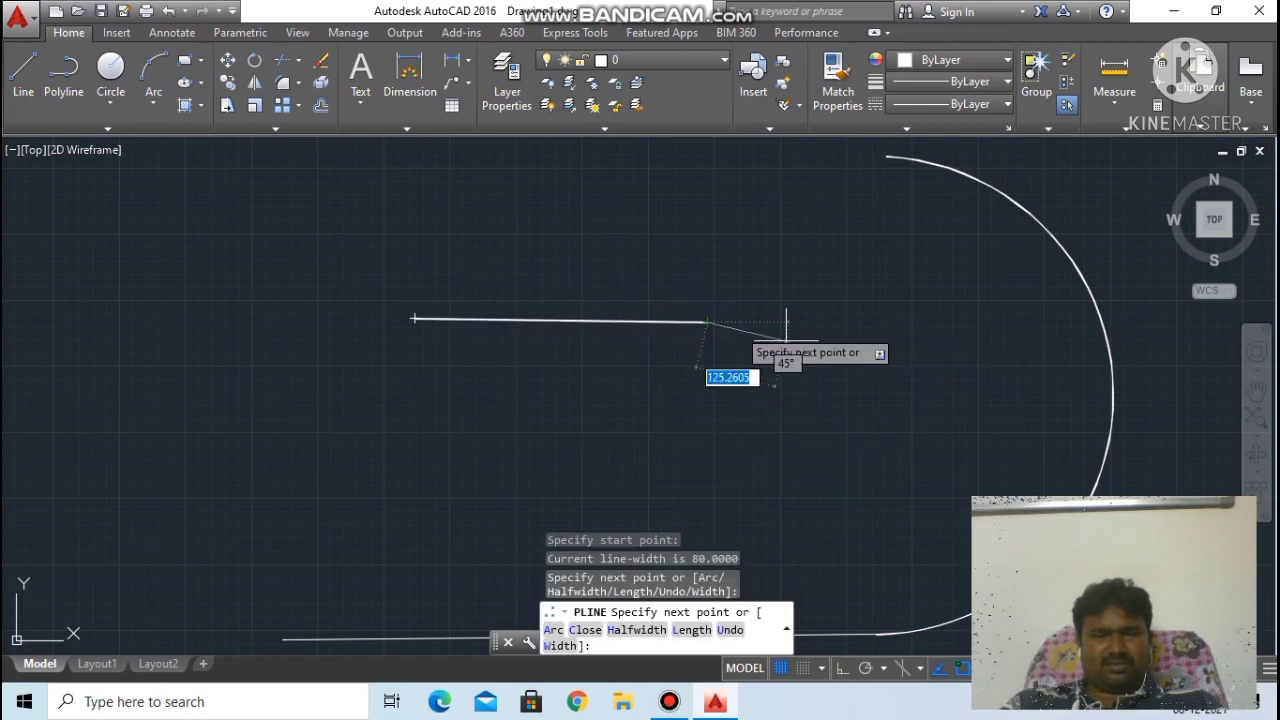
Step: Examine the new straight segment's thickness up close, first near its endpoint and again at its starting point
{"action": "scroll", "coordinate": [608, 361], "scroll_direction": "up", "scroll_amount": 4}
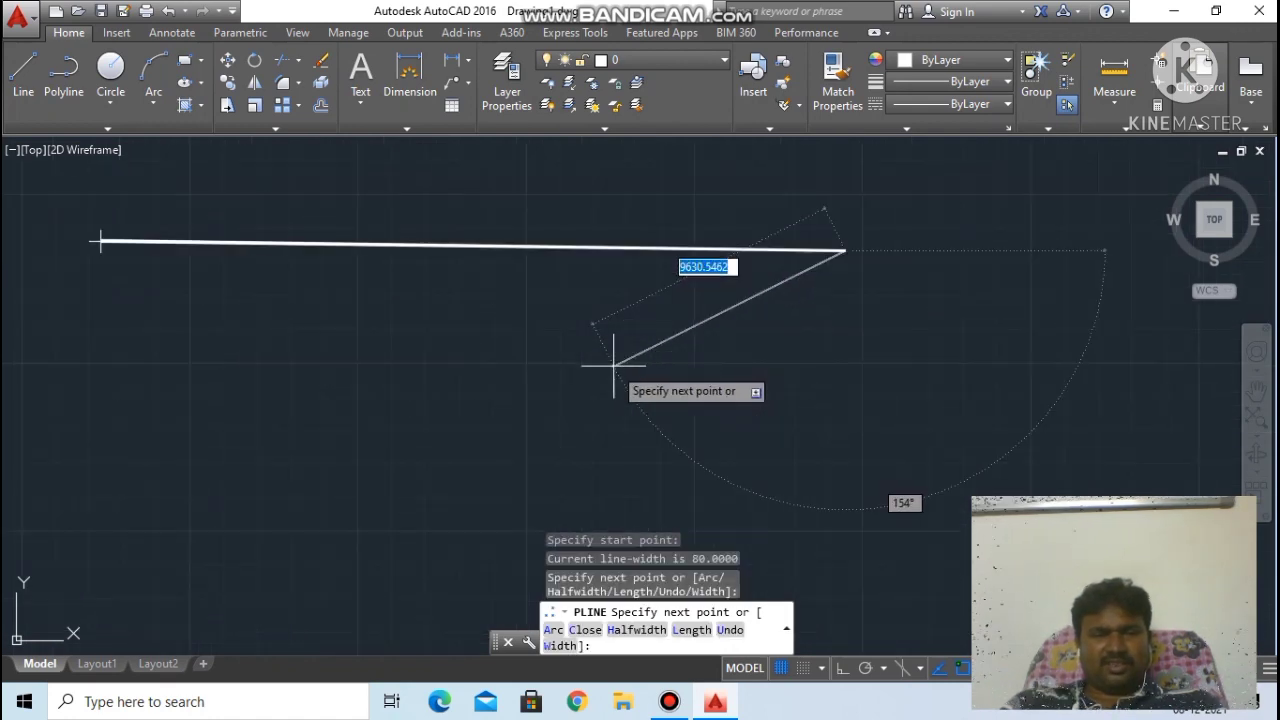
{"action": "scroll", "coordinate": [765, 242], "scroll_direction": "up", "scroll_amount": 6}
{"action": "scroll", "coordinate": [770, 248], "scroll_direction": "up", "scroll_amount": 2}
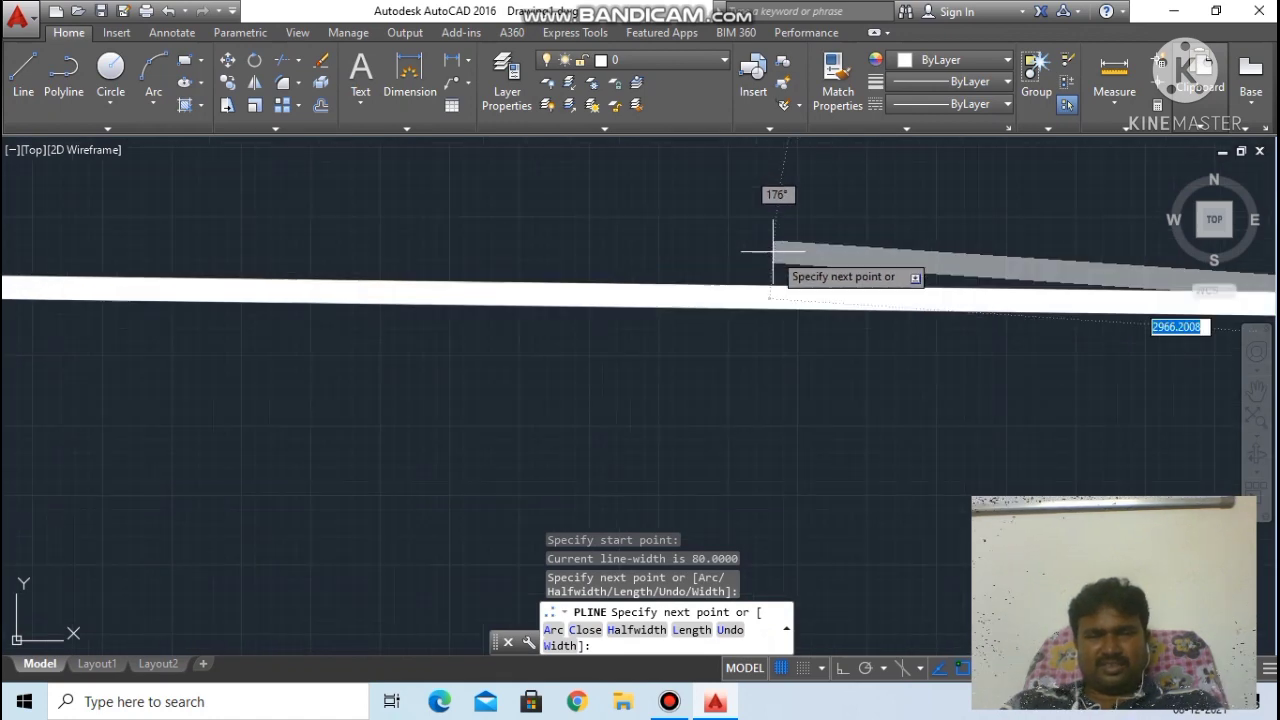
{"action": "scroll", "coordinate": [775, 255], "scroll_direction": "down", "scroll_amount": 5}
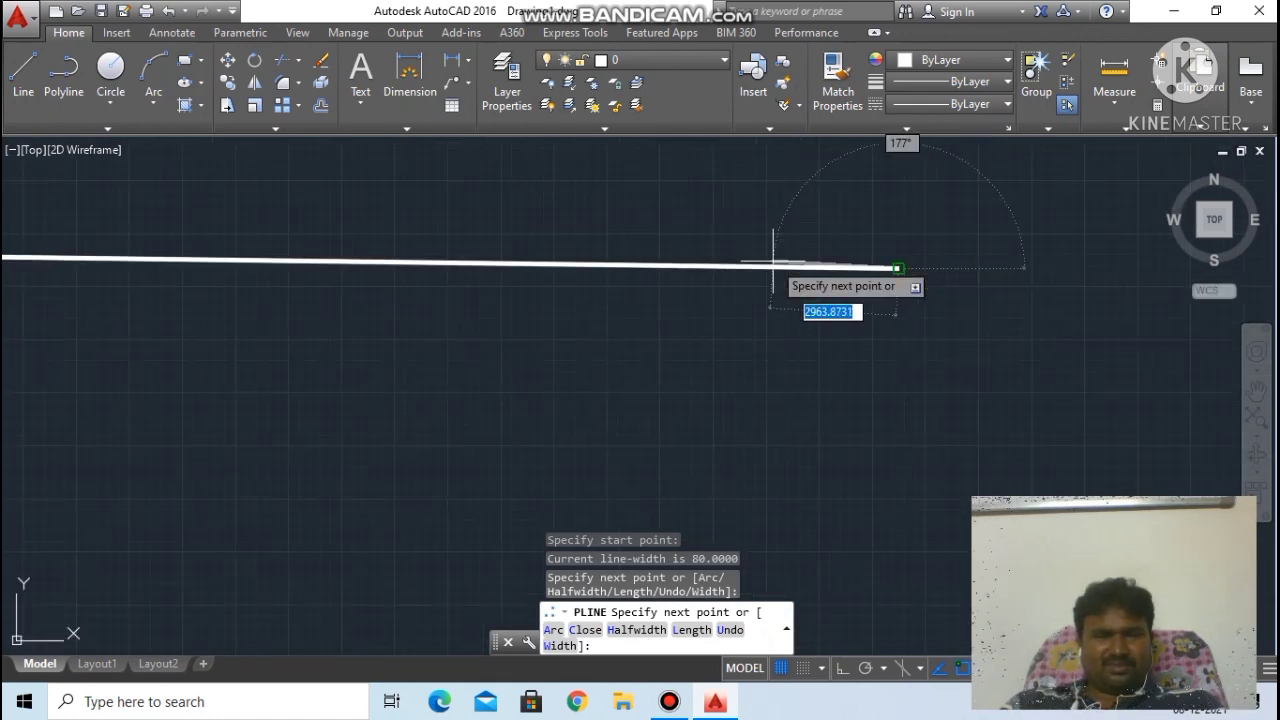
{"action": "scroll", "coordinate": [140, 258], "scroll_direction": "up", "scroll_amount": 4}
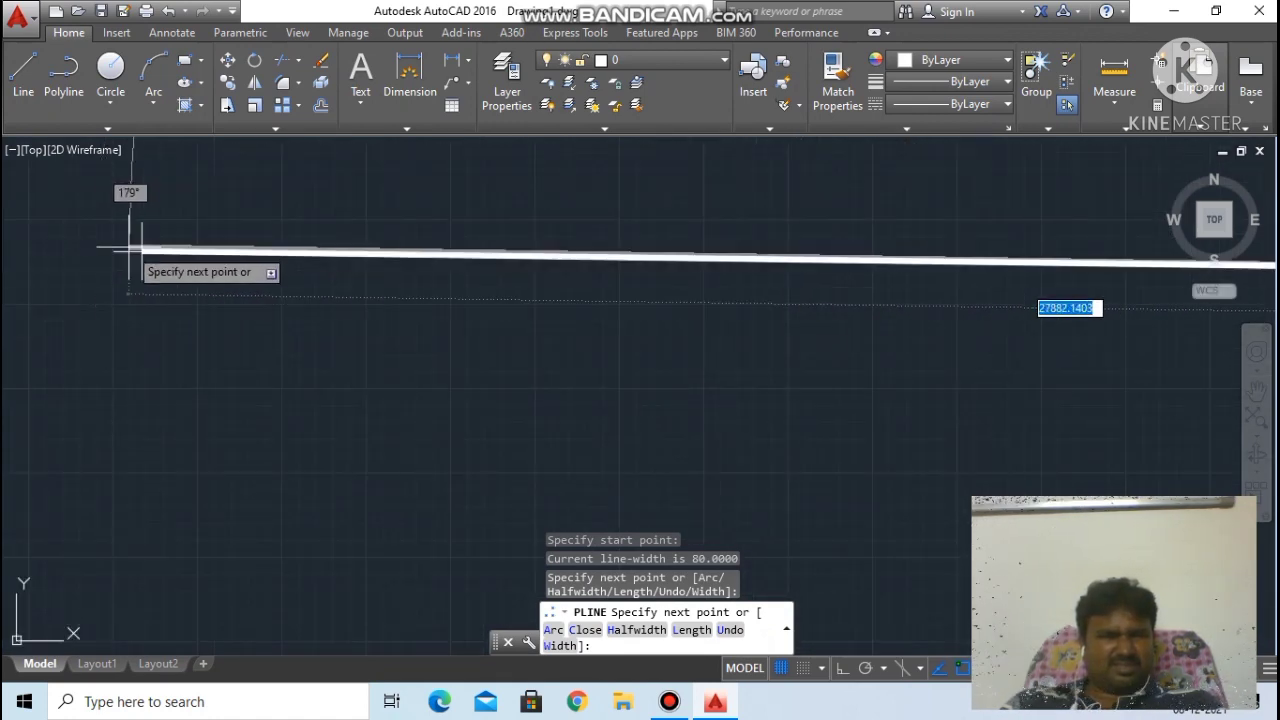
{"action": "scroll", "coordinate": [160, 255], "scroll_direction": "up", "scroll_amount": 2}
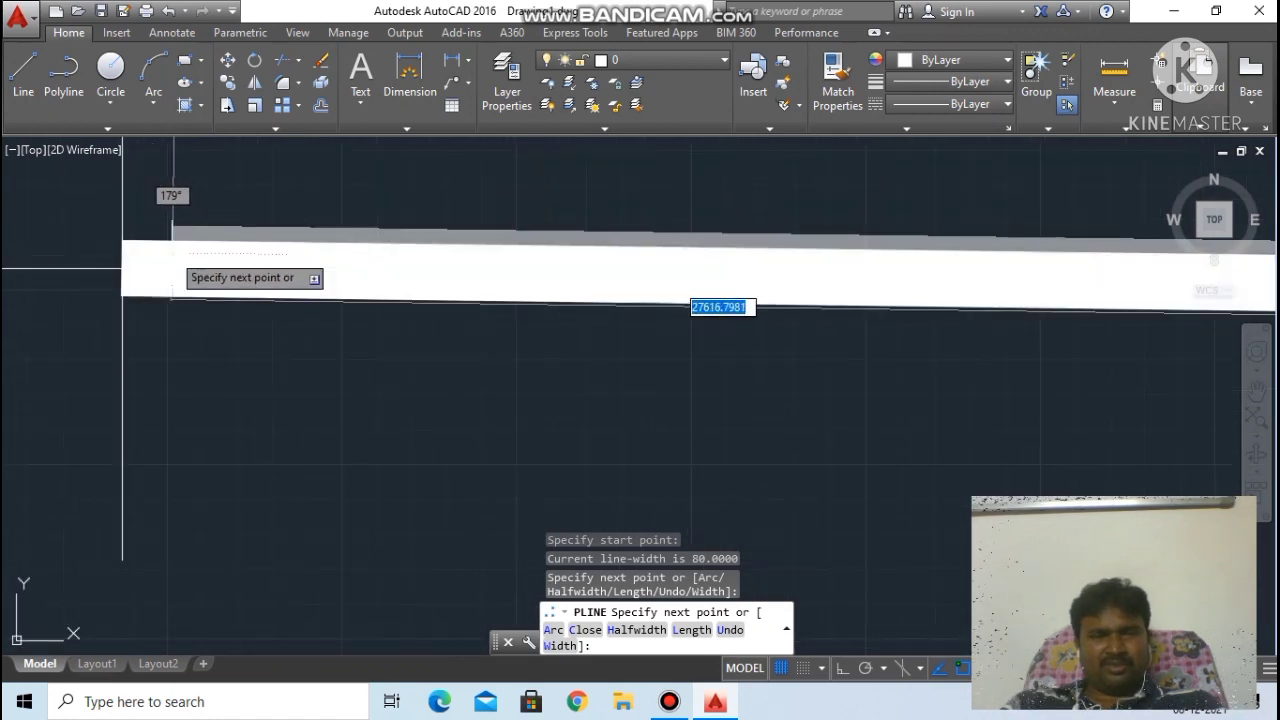
{"action": "scroll", "coordinate": [172, 265], "scroll_direction": "down", "scroll_amount": 6}
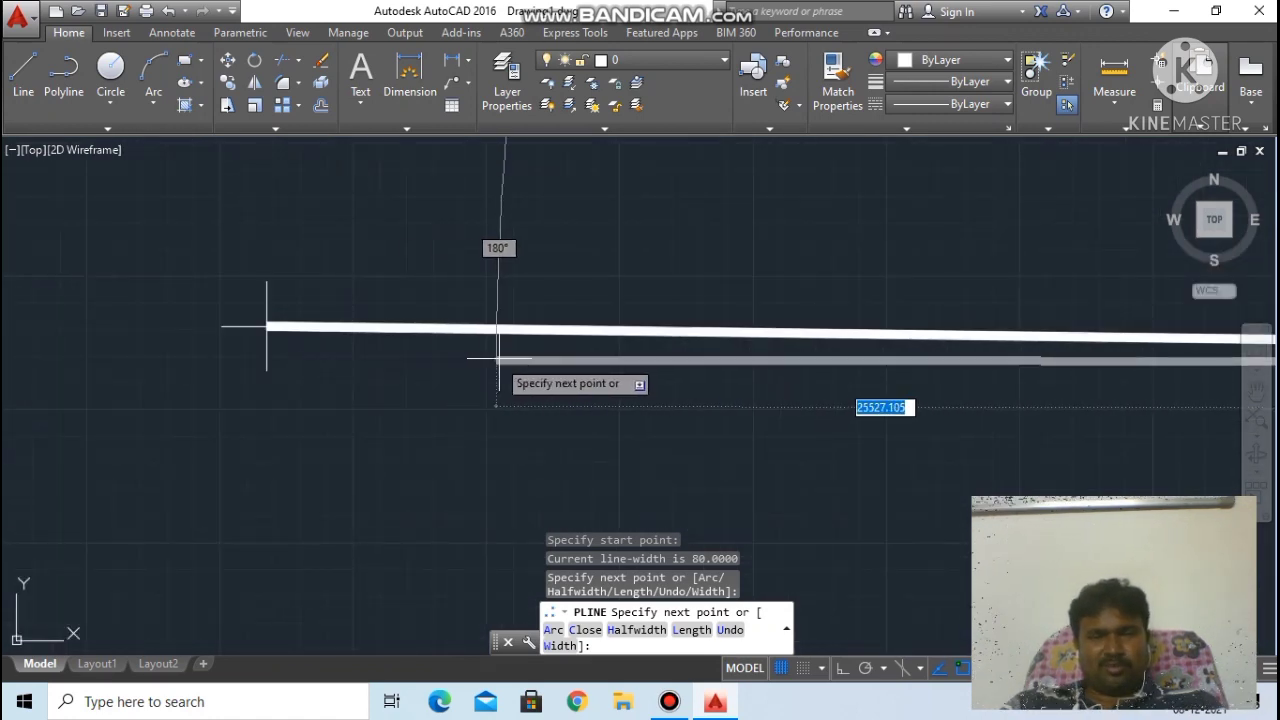
{"action": "scroll", "coordinate": [650, 365], "scroll_direction": "down", "scroll_amount": 6}
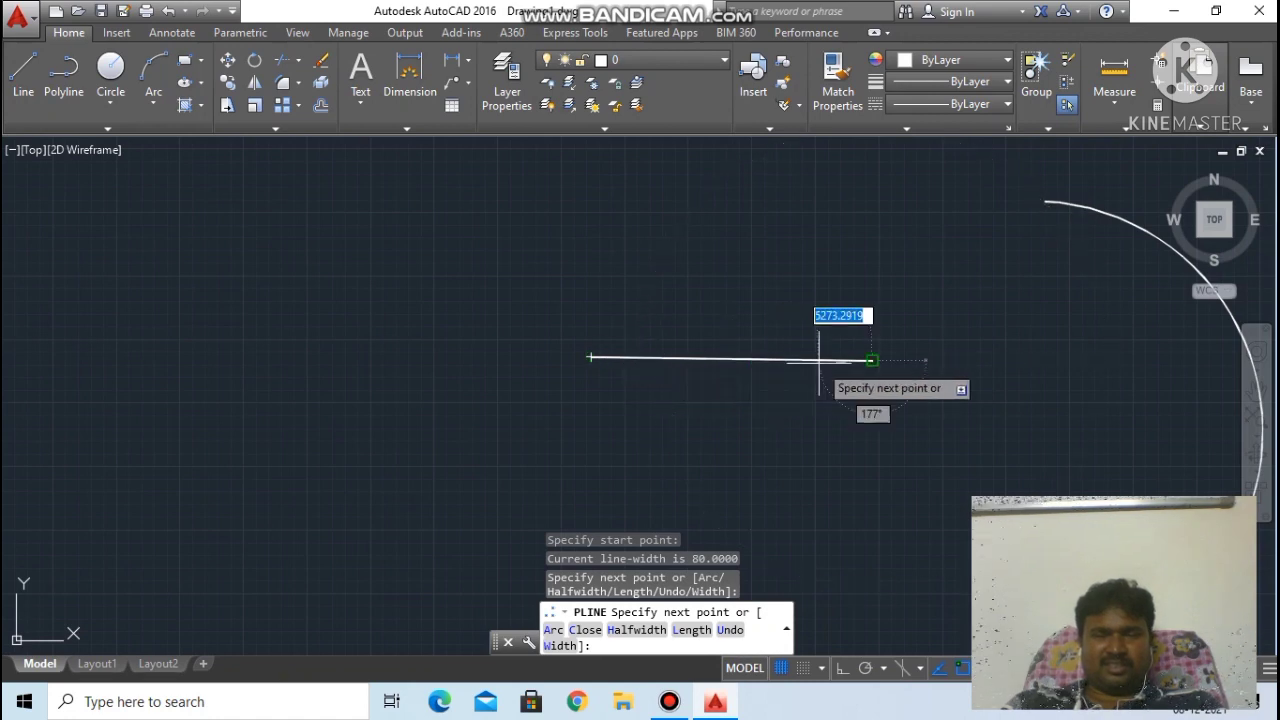
Step: Compare the segment's width at its endpoint with its starting point and against the whole line-and-arc drawing
{"action": "scroll", "coordinate": [810, 360], "scroll_direction": "up", "scroll_amount": 4}
{"action": "scroll", "coordinate": [945, 340], "scroll_direction": "up", "scroll_amount": 4}
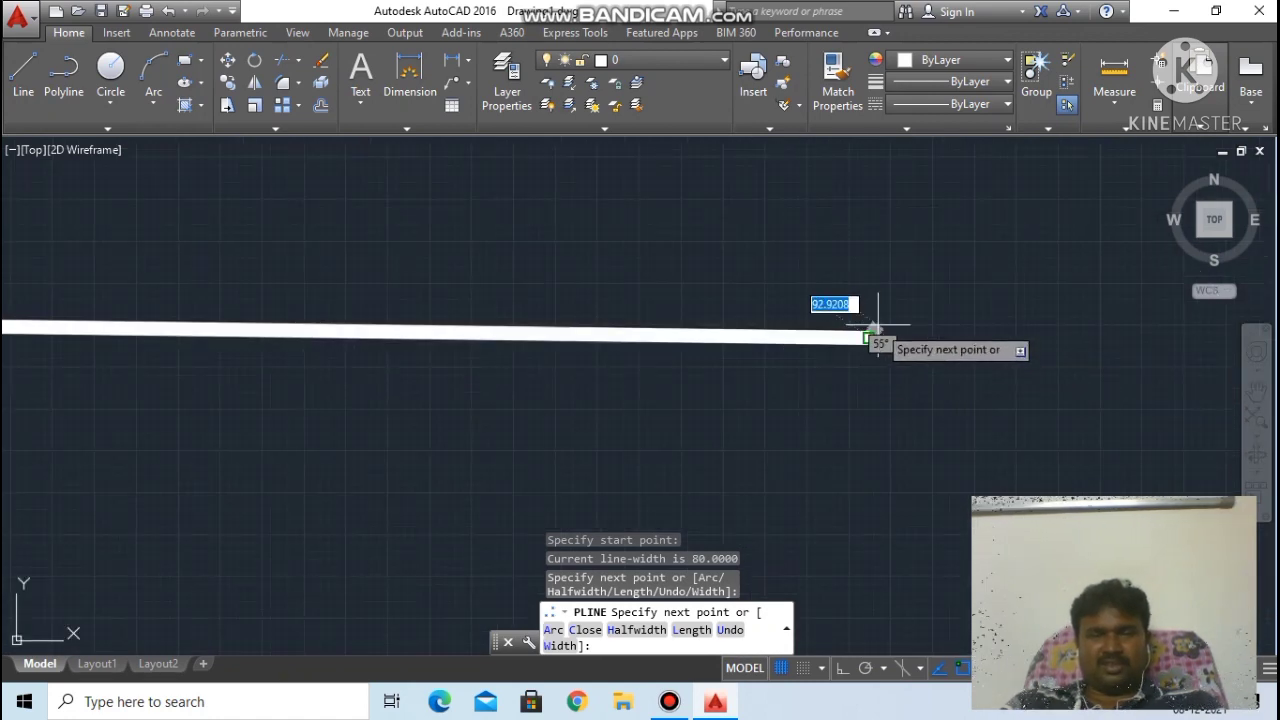
{"action": "scroll", "coordinate": [842, 345], "scroll_direction": "up", "scroll_amount": 2}
{"action": "scroll", "coordinate": [780, 362], "scroll_direction": "down", "scroll_amount": 5}
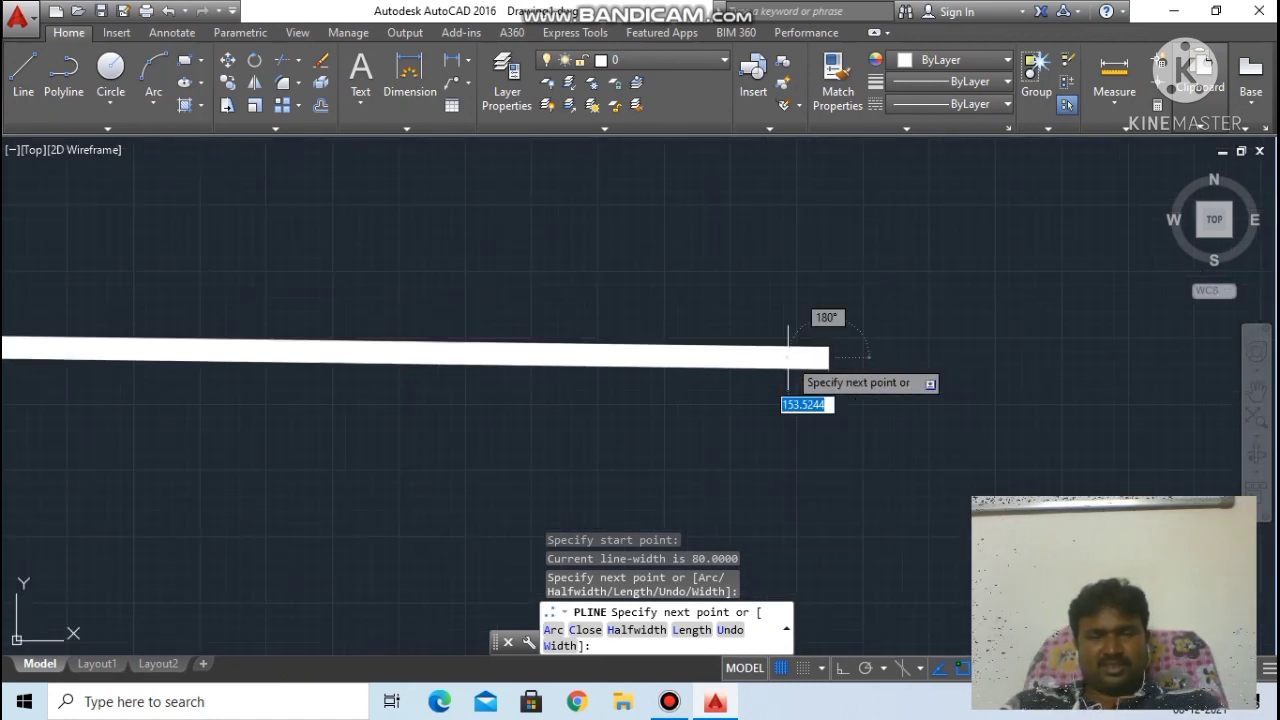
{"action": "scroll", "coordinate": [398, 376], "scroll_direction": "down", "scroll_amount": 5}
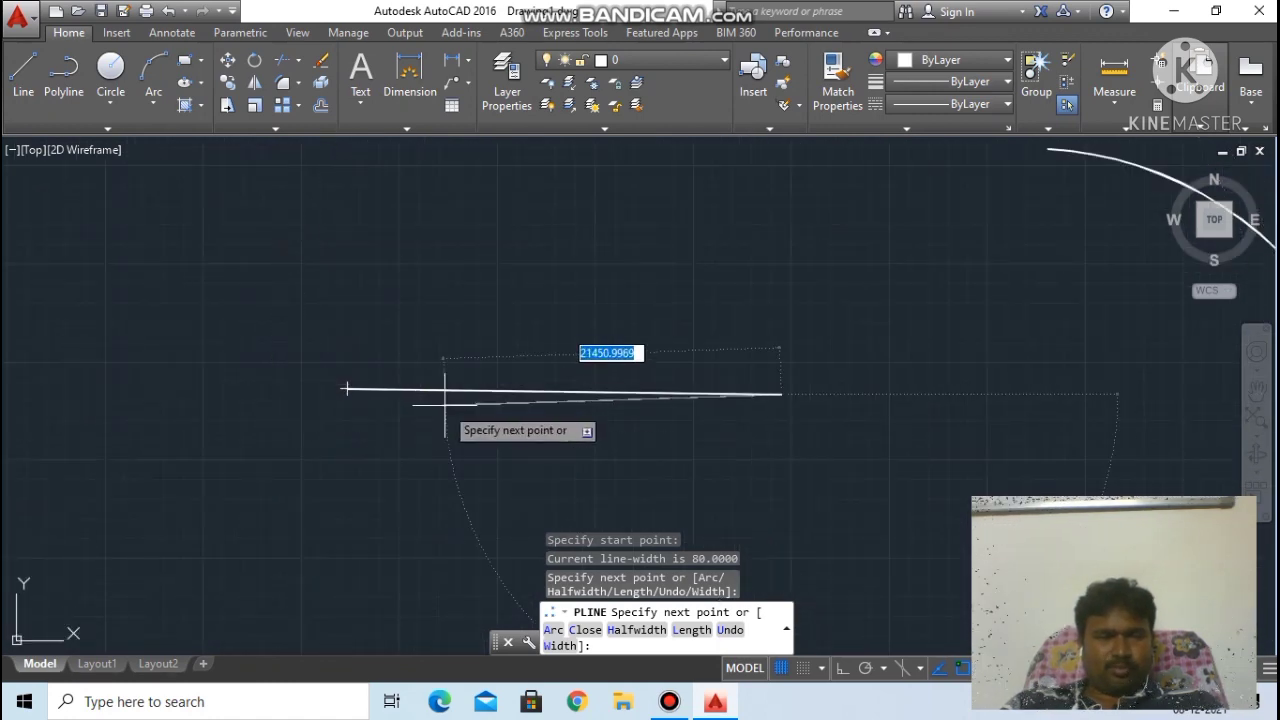
{"action": "scroll", "coordinate": [260, 378], "scroll_direction": "up", "scroll_amount": 4}
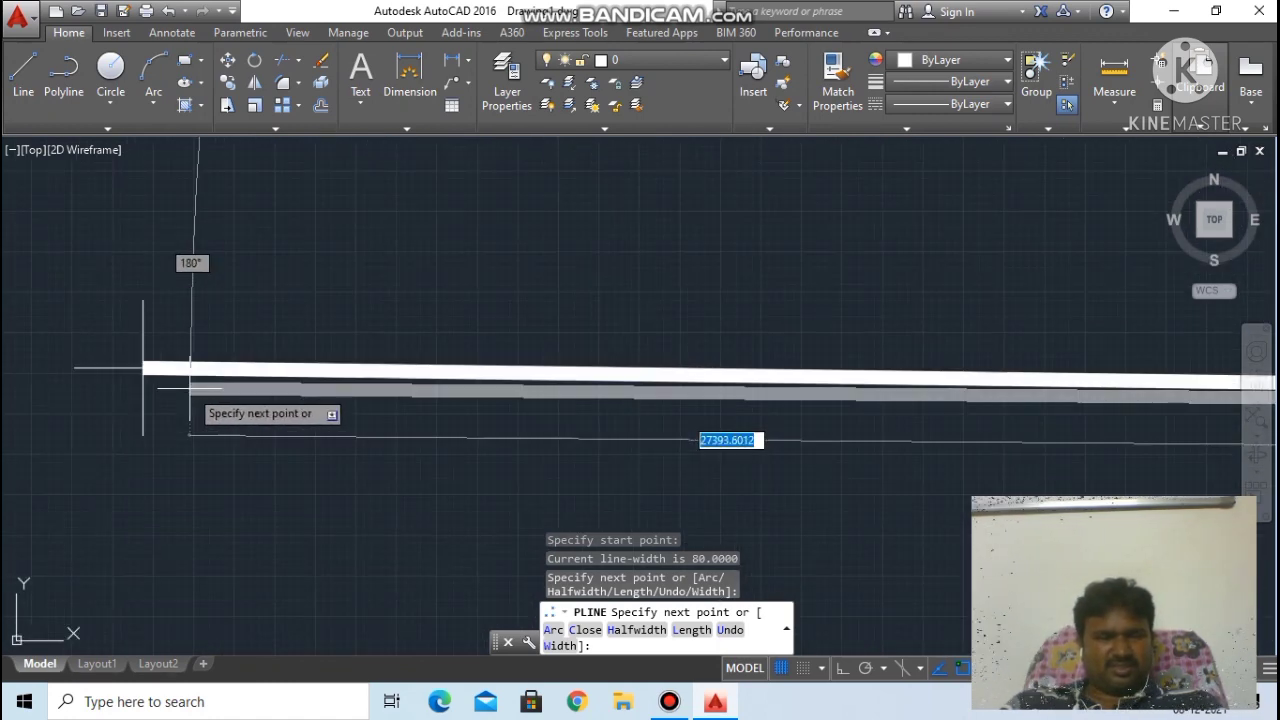
{"action": "scroll", "coordinate": [150, 375], "scroll_direction": "down", "scroll_amount": 6}
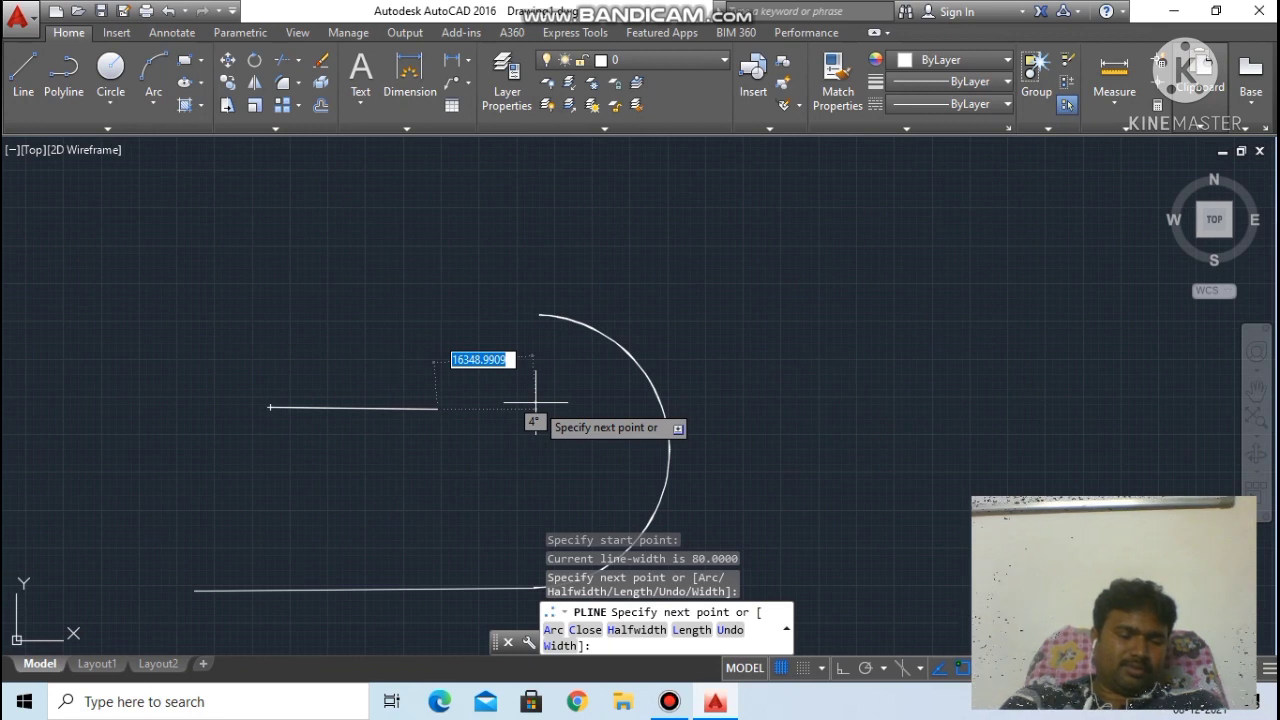
Step: Use the Width option to draw an upward tapering segment with a picked starting width of about 13,335 and an ending width of 20
{"action": "type", "text": "w"}
{"action": "key", "text": "Return"}
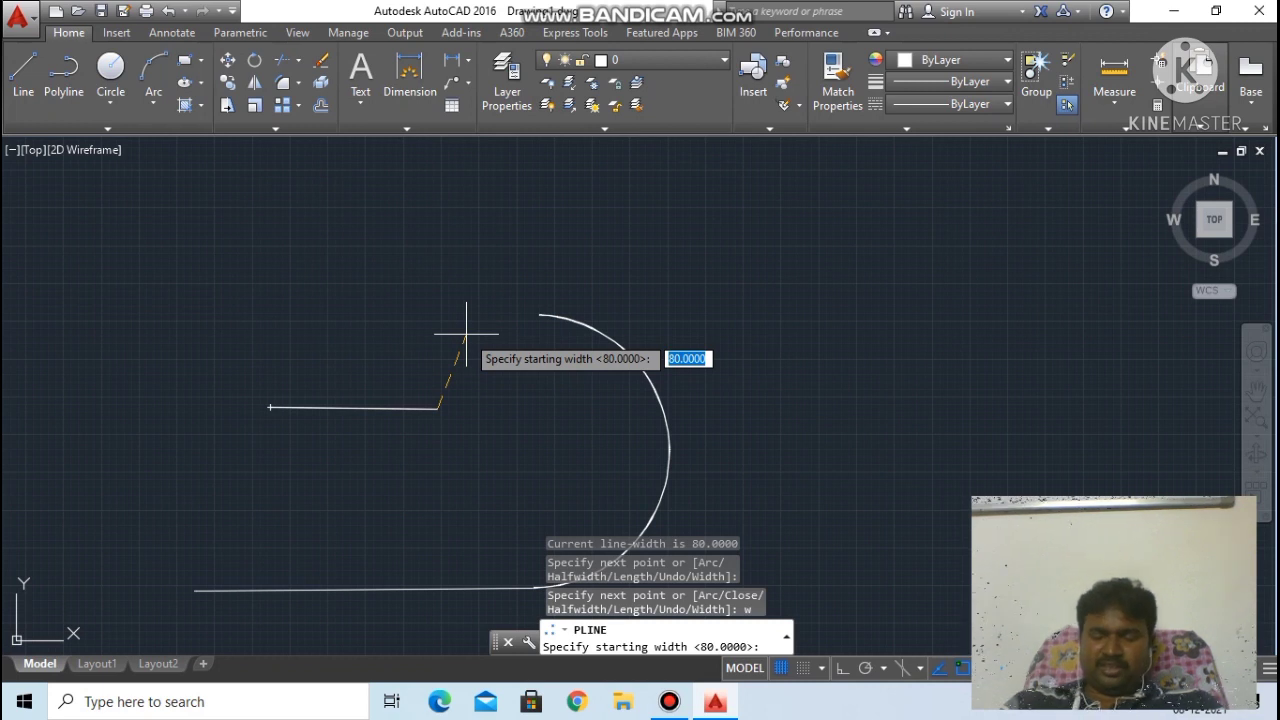
{"action": "type", "text": "20"}
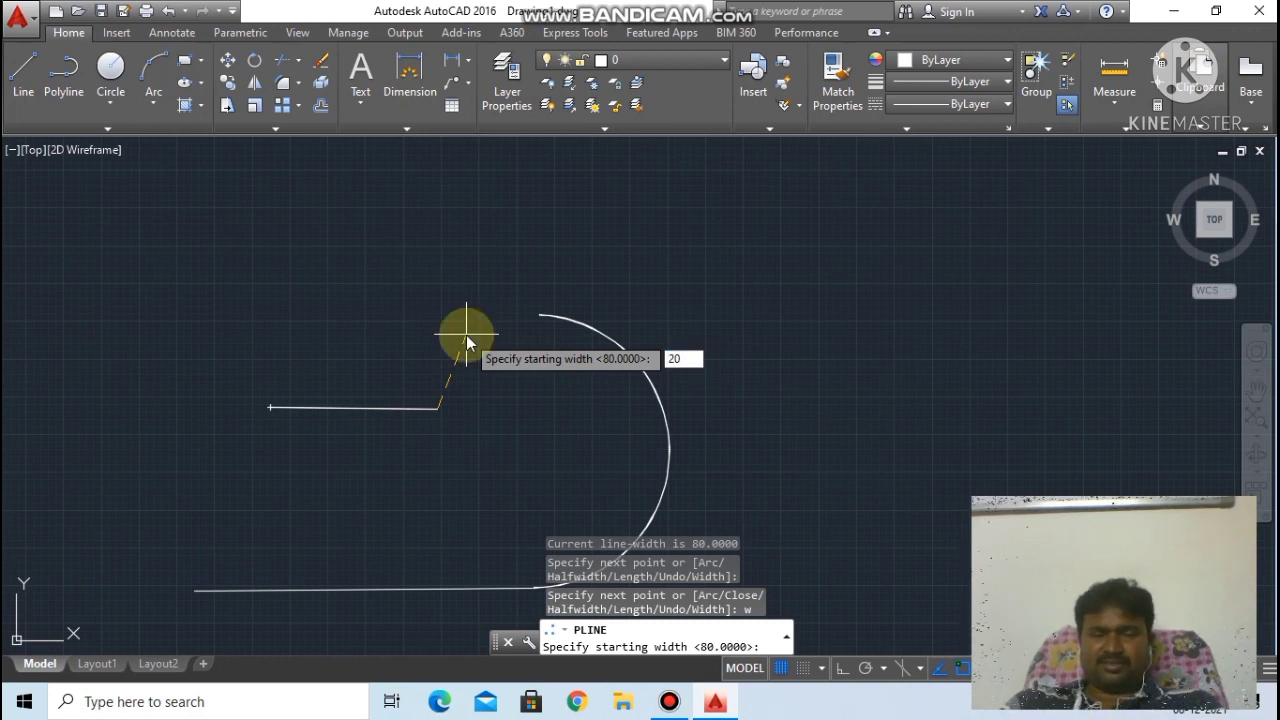
{"action": "left_click", "coordinate": [467, 340]}
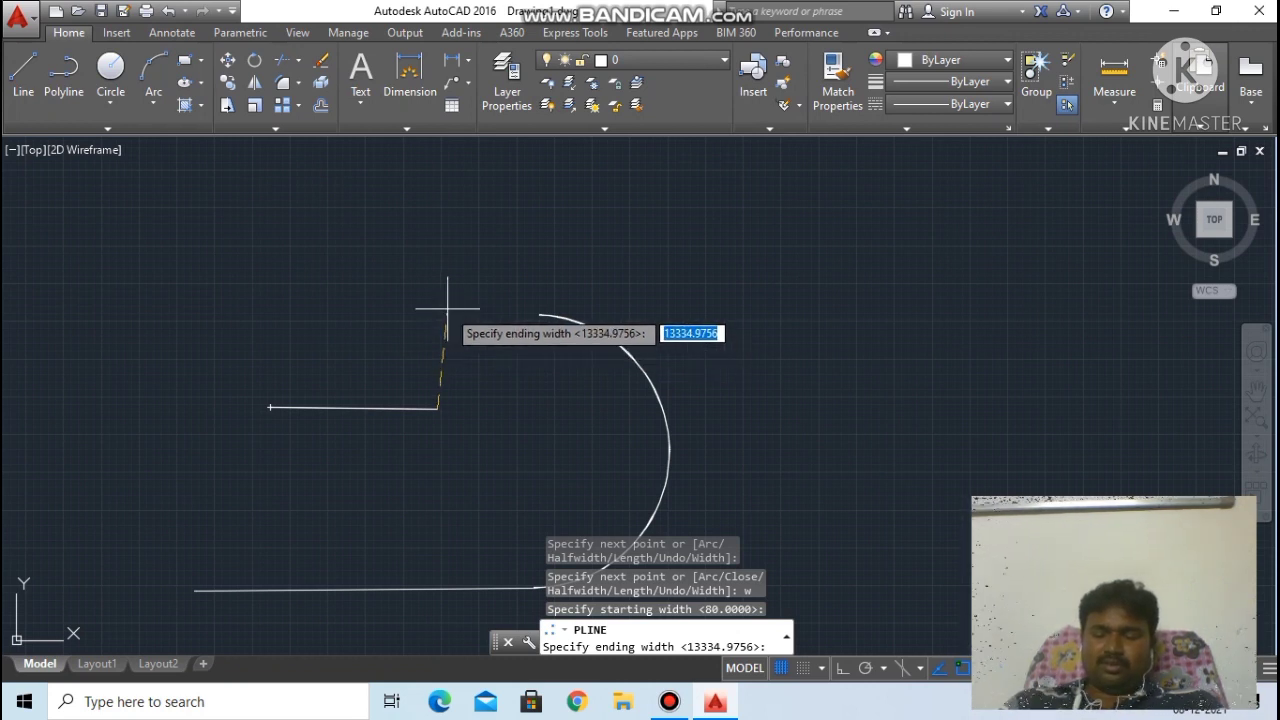
{"action": "type", "text": "20"}
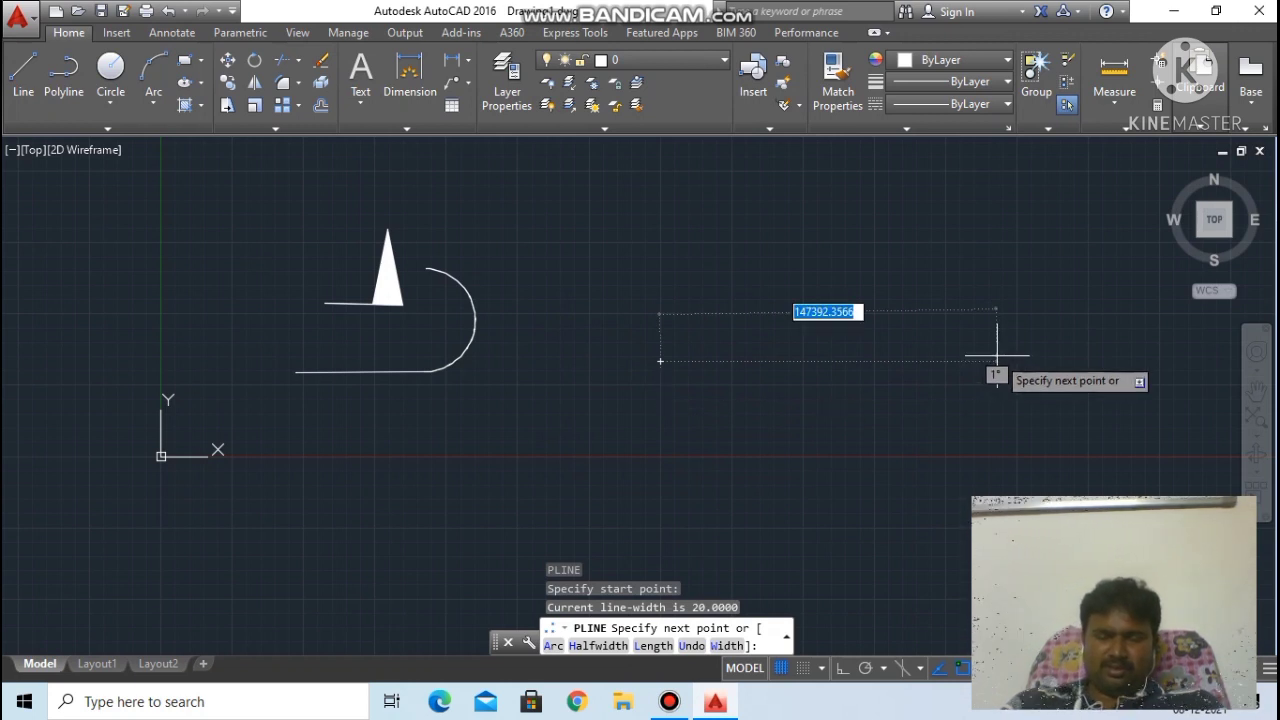
Step: Draw the new polyline's first segment 100 units long with the Length option, and extend it nearly horizontally by about 147,000 units
{"action": "type", "text": "l"}
{"action": "key", "text": "Return"}
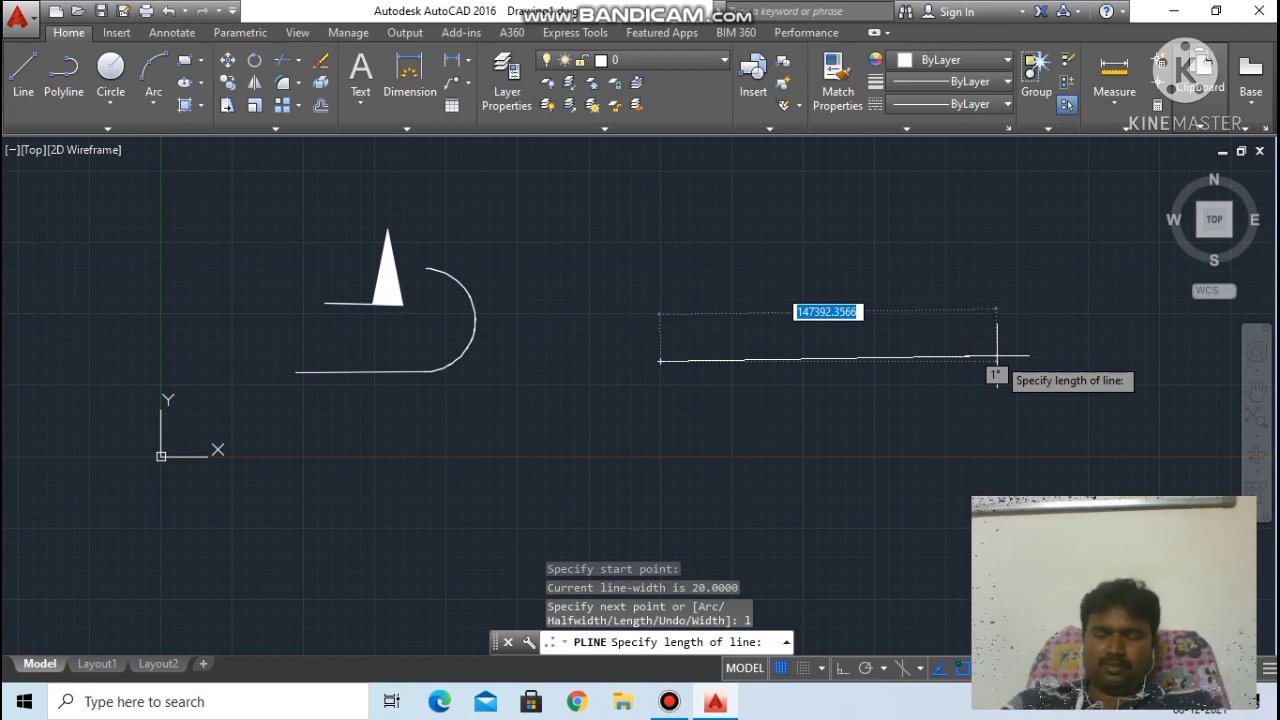
{"action": "type", "text": "100"}
{"action": "key", "text": "Return"}
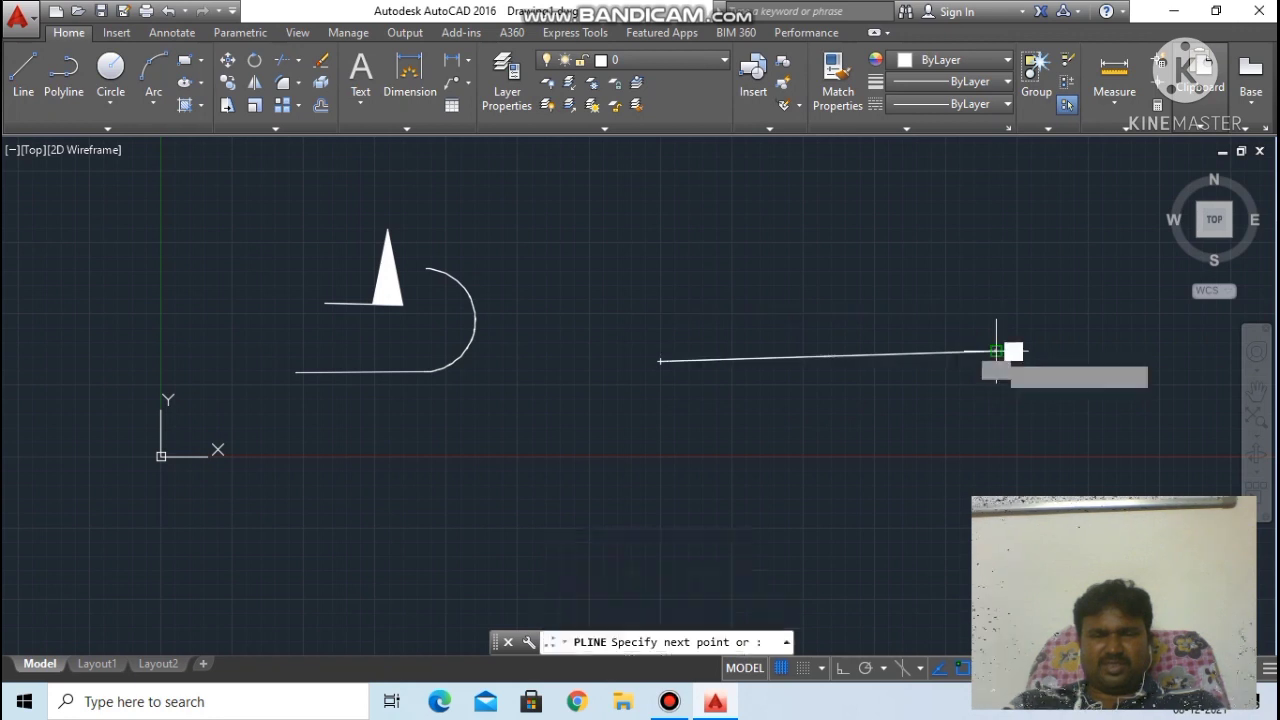
Step: Set both the starting and ending width to 20 for the next segment of the nearly horizontal polyline
{"action": "scroll", "coordinate": [1021, 310], "scroll_direction": "up", "scroll_amount": 4}
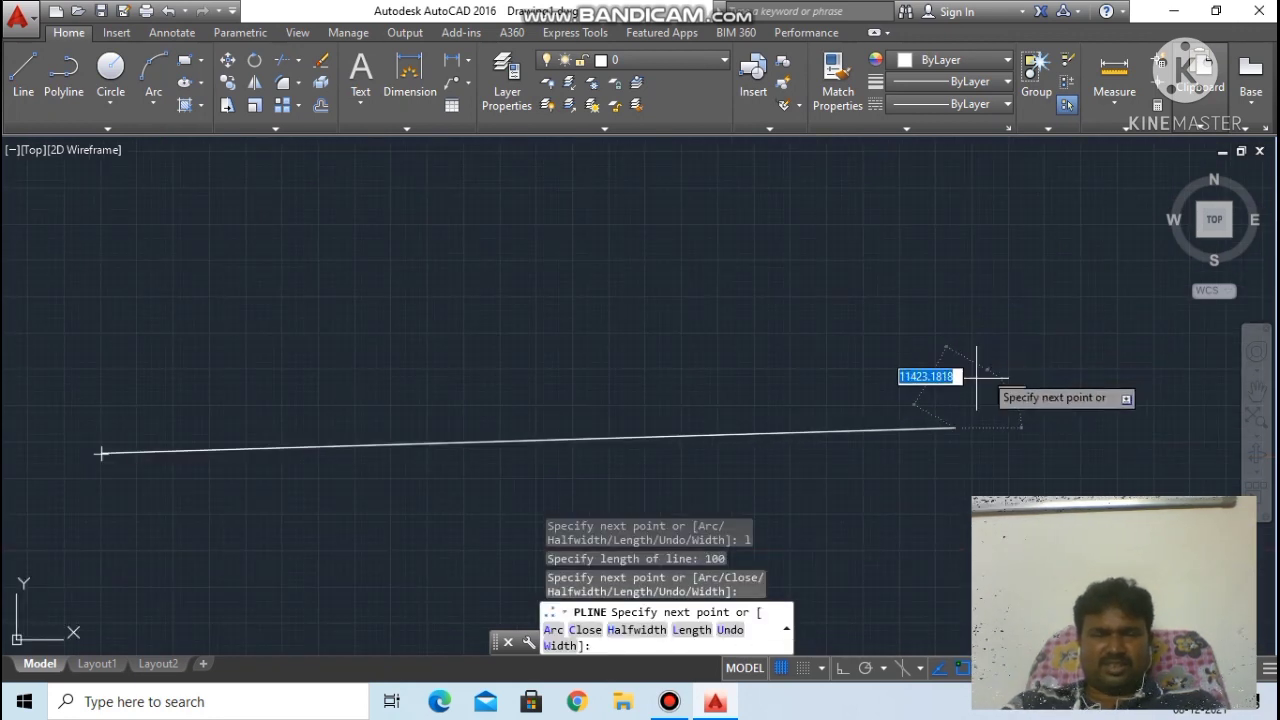
{"action": "scroll", "coordinate": [929, 420], "scroll_direction": "down", "scroll_amount": 4}
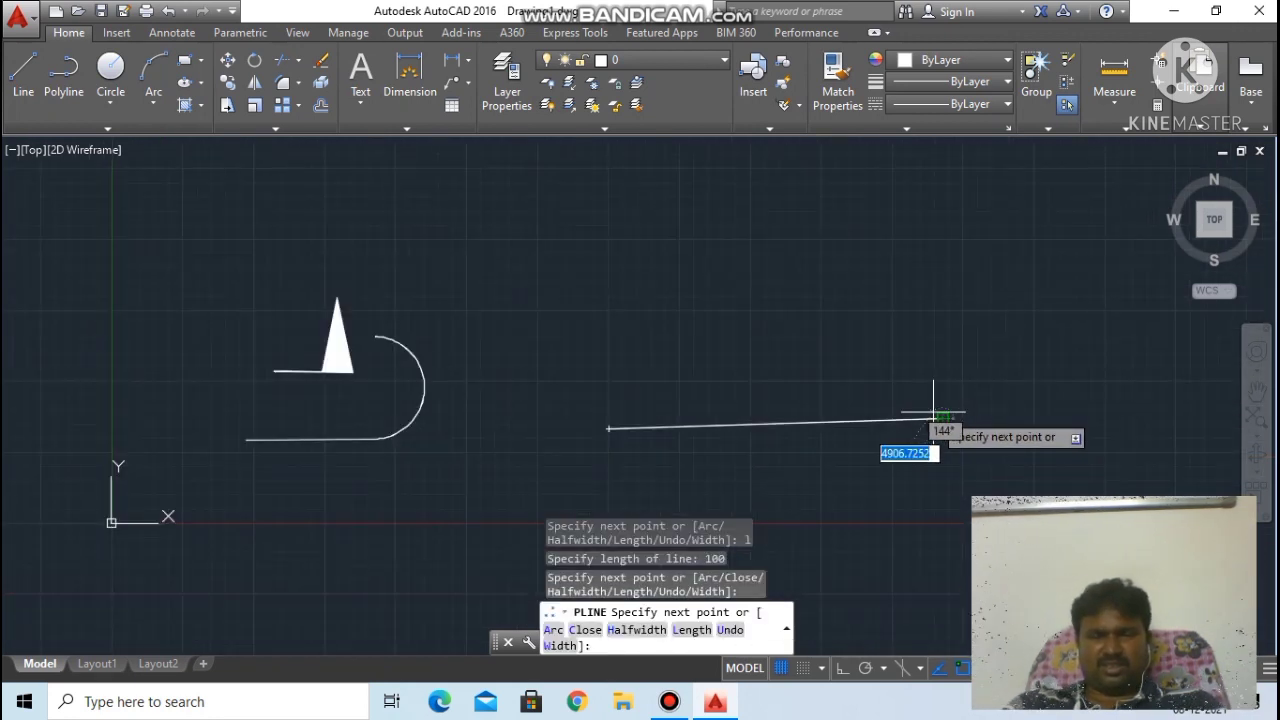
{"action": "scroll", "coordinate": [860, 460], "scroll_direction": "up", "scroll_amount": 2}
{"action": "scroll", "coordinate": [946, 349], "scroll_direction": "up", "scroll_amount": 2}
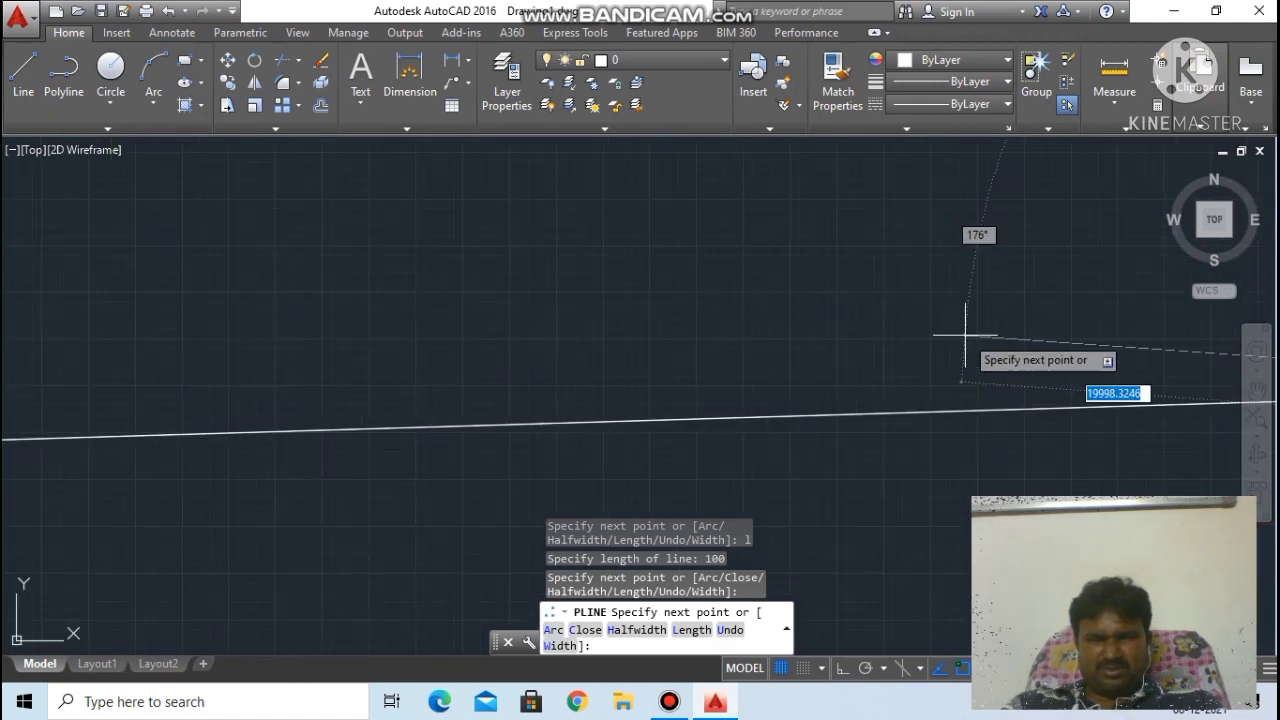
{"action": "scroll", "coordinate": [965, 390], "scroll_direction": "down", "scroll_amount": 4}
{"action": "scroll", "coordinate": [965, 390], "scroll_direction": "down", "scroll_amount": 2}
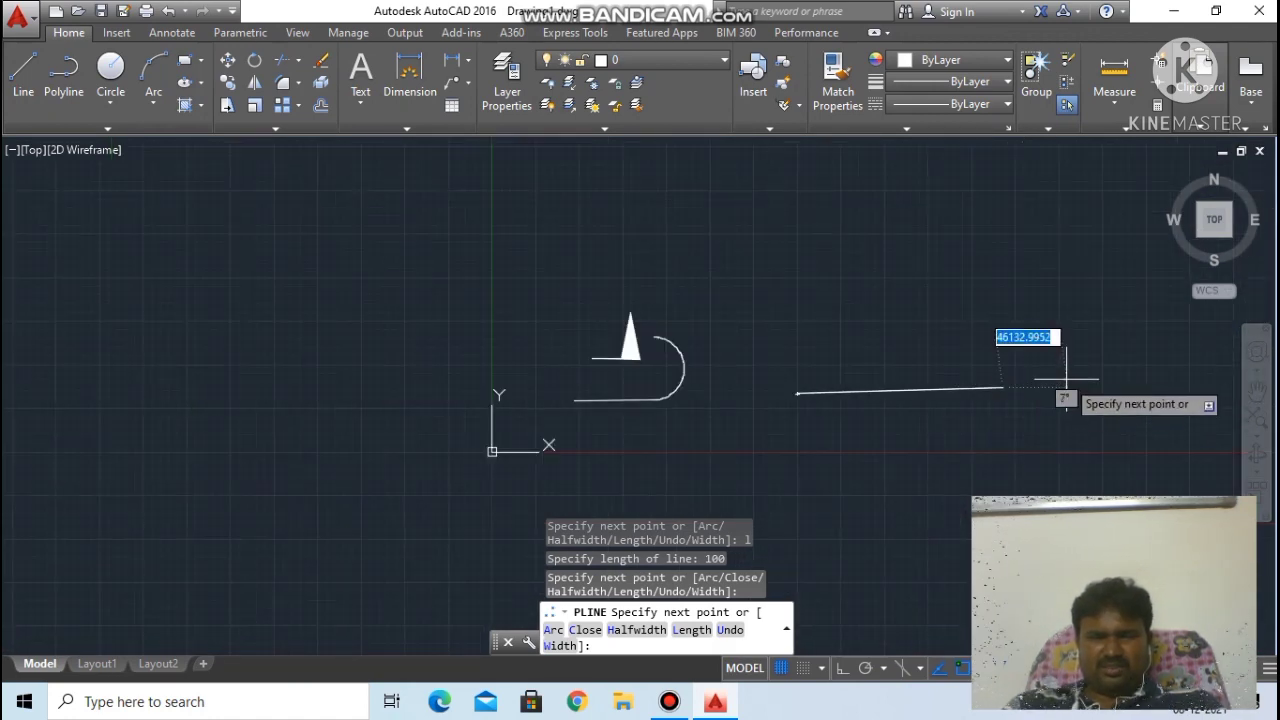
{"action": "type", "text": "w"}
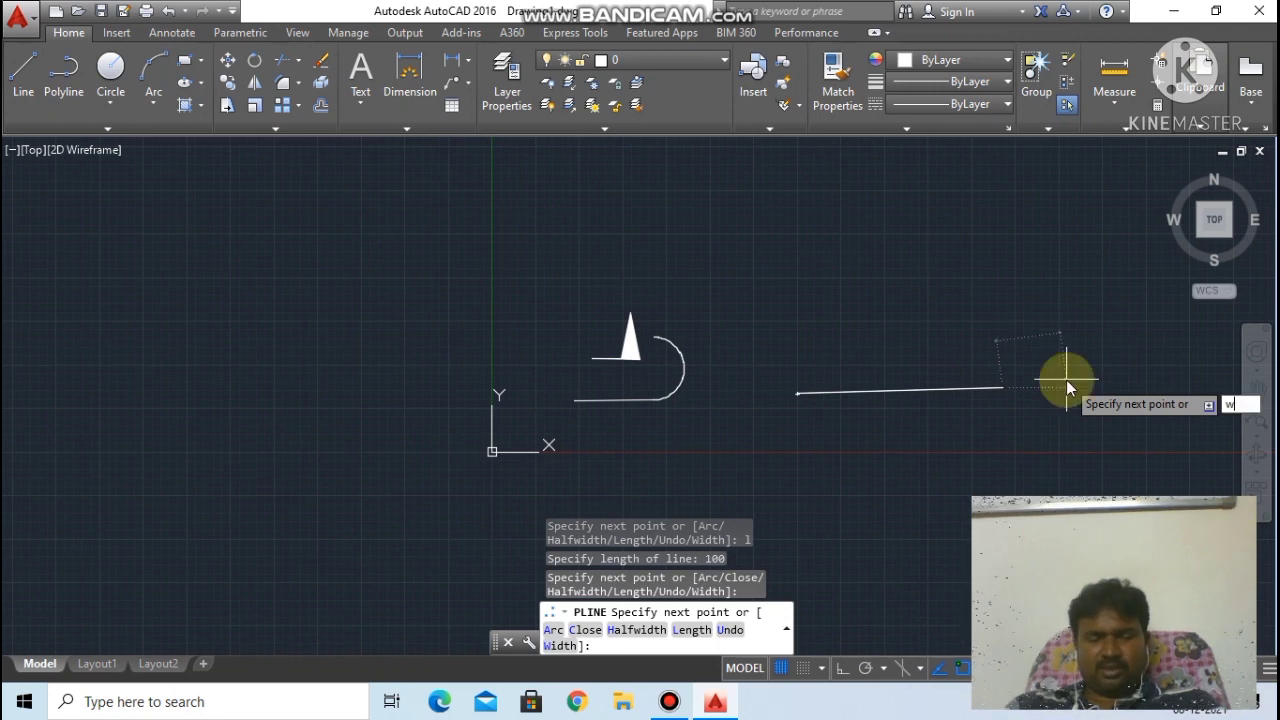
{"action": "key", "text": "Return"}
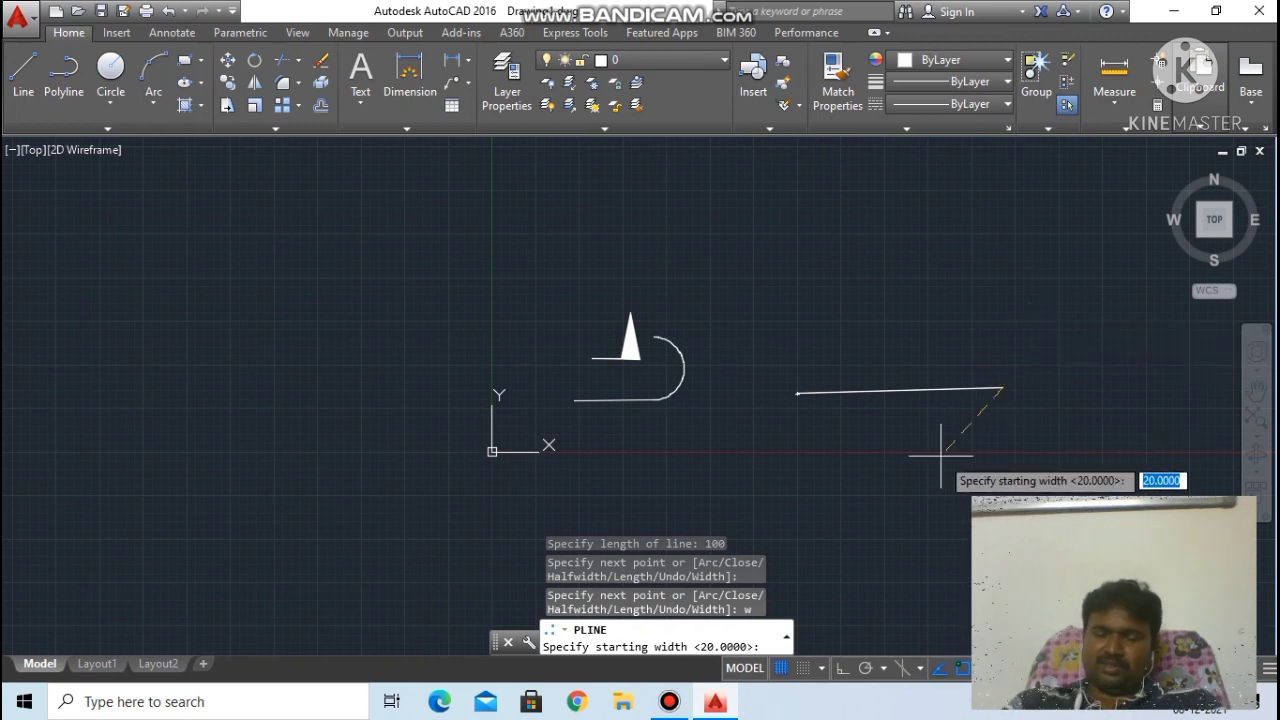
{"action": "type", "text": "20"}
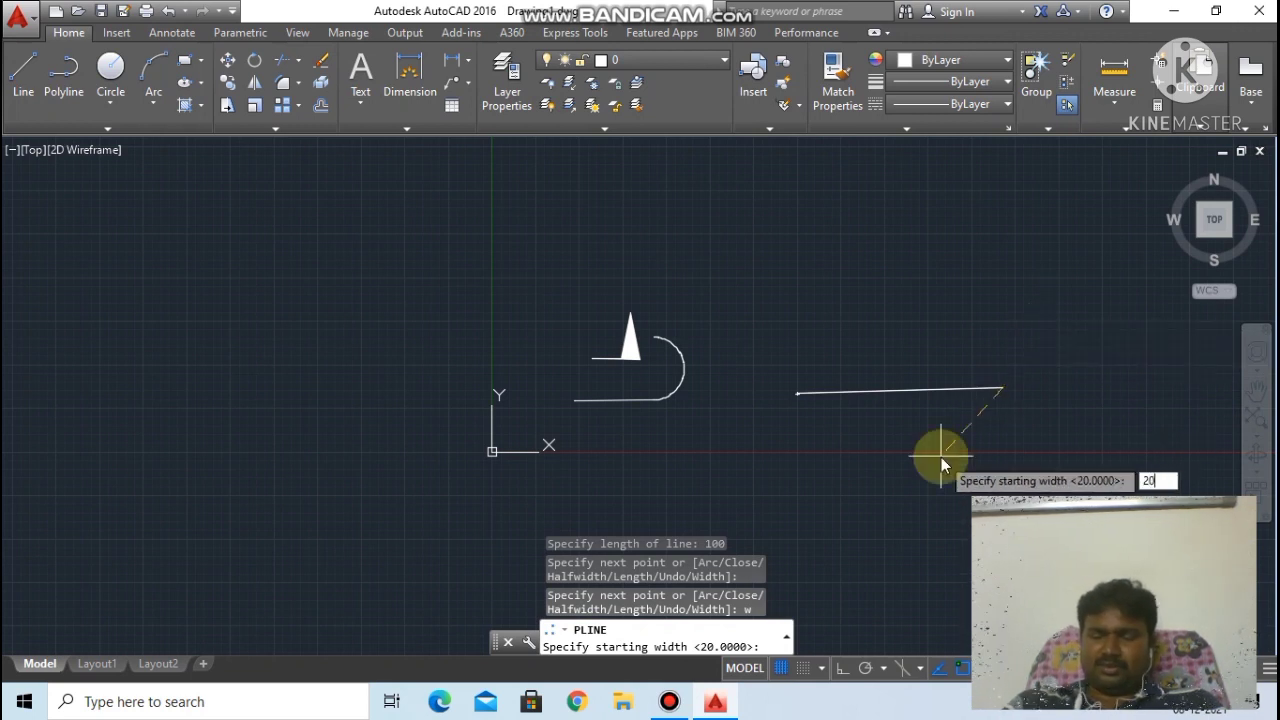
{"action": "key", "text": "Return"}
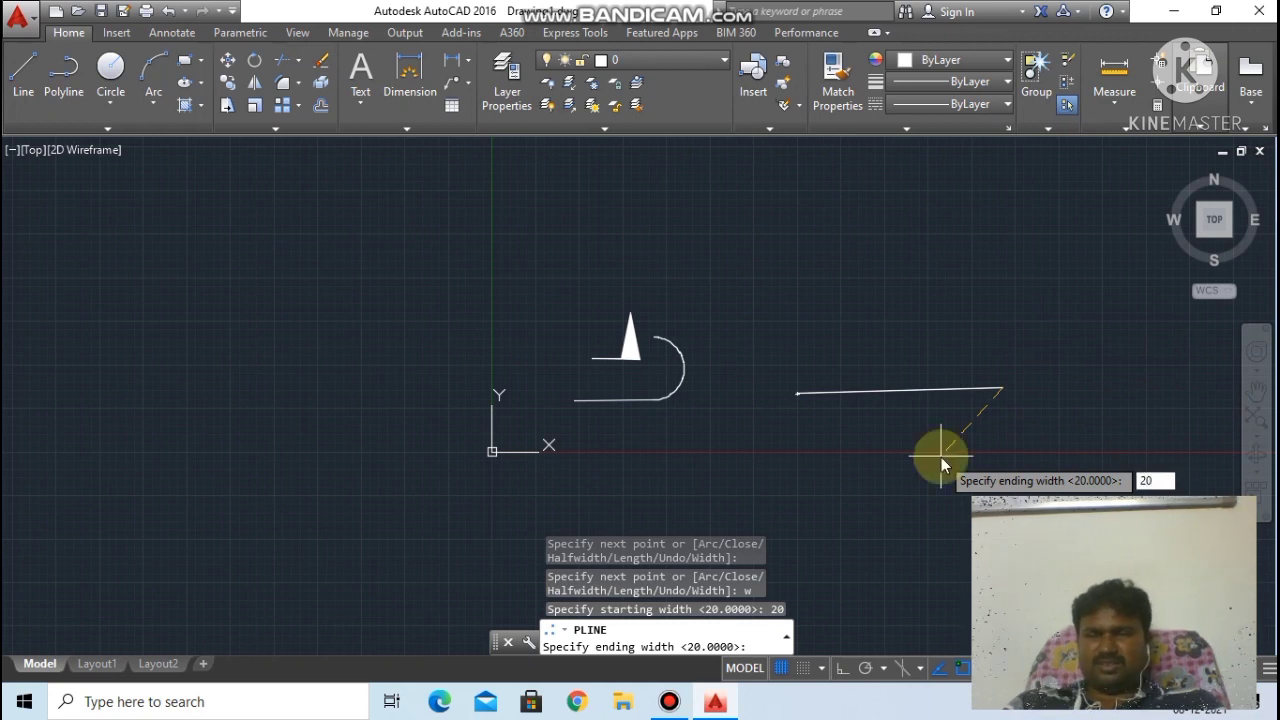
{"action": "type", "text": "20"}
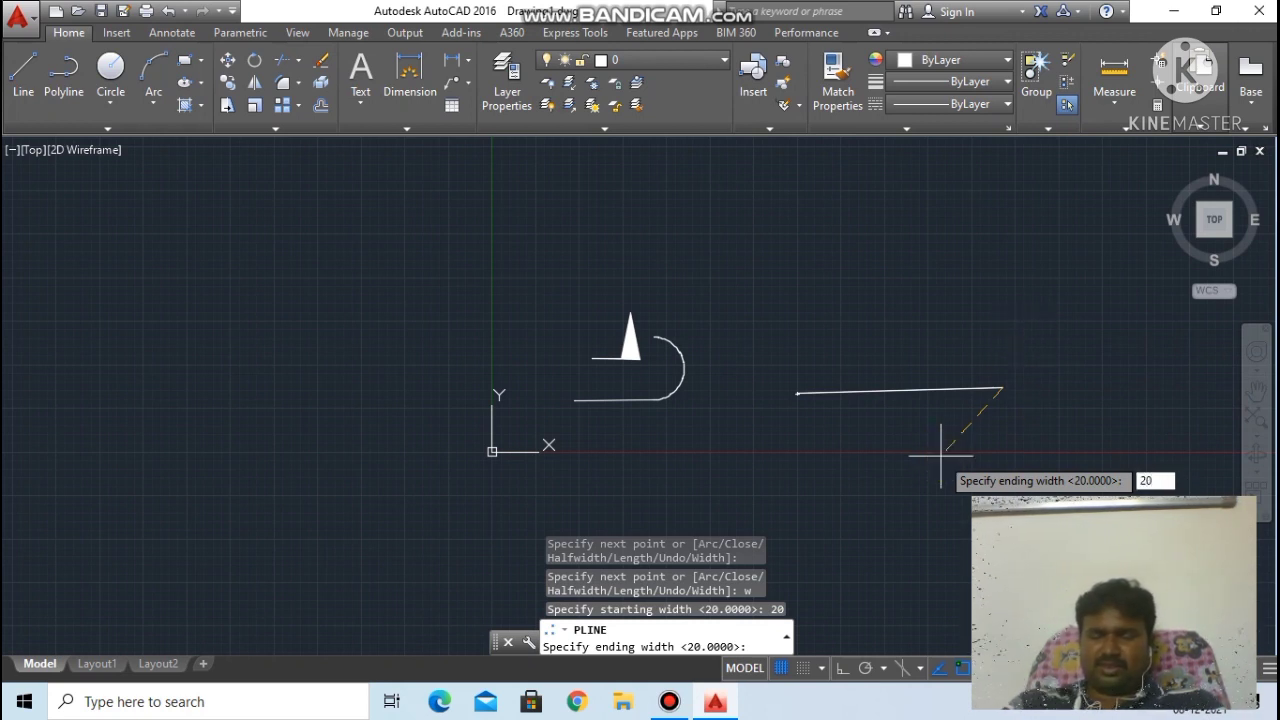
{"action": "key", "text": "Return"}
Step: Add an arc segment bulging to the right and ending above the straight segment's endpoint, and finish the polyline
{"action": "type", "text": "a"}
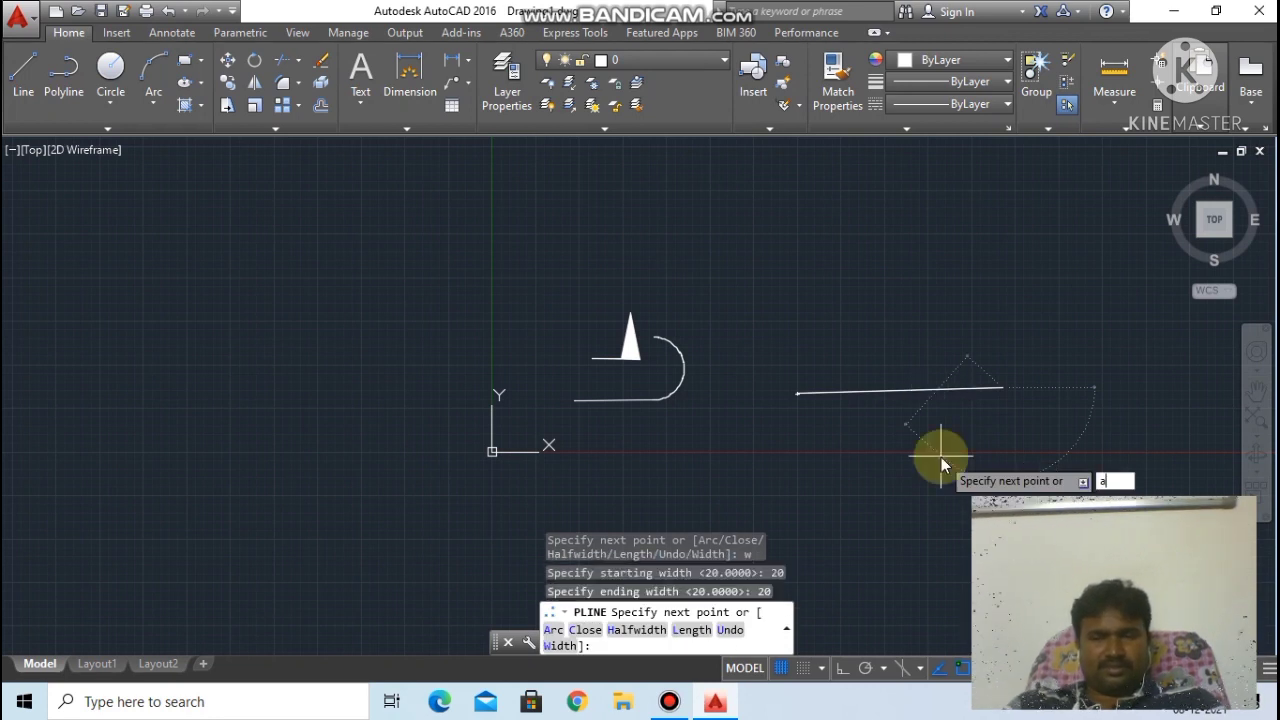
{"action": "key", "text": "Return"}
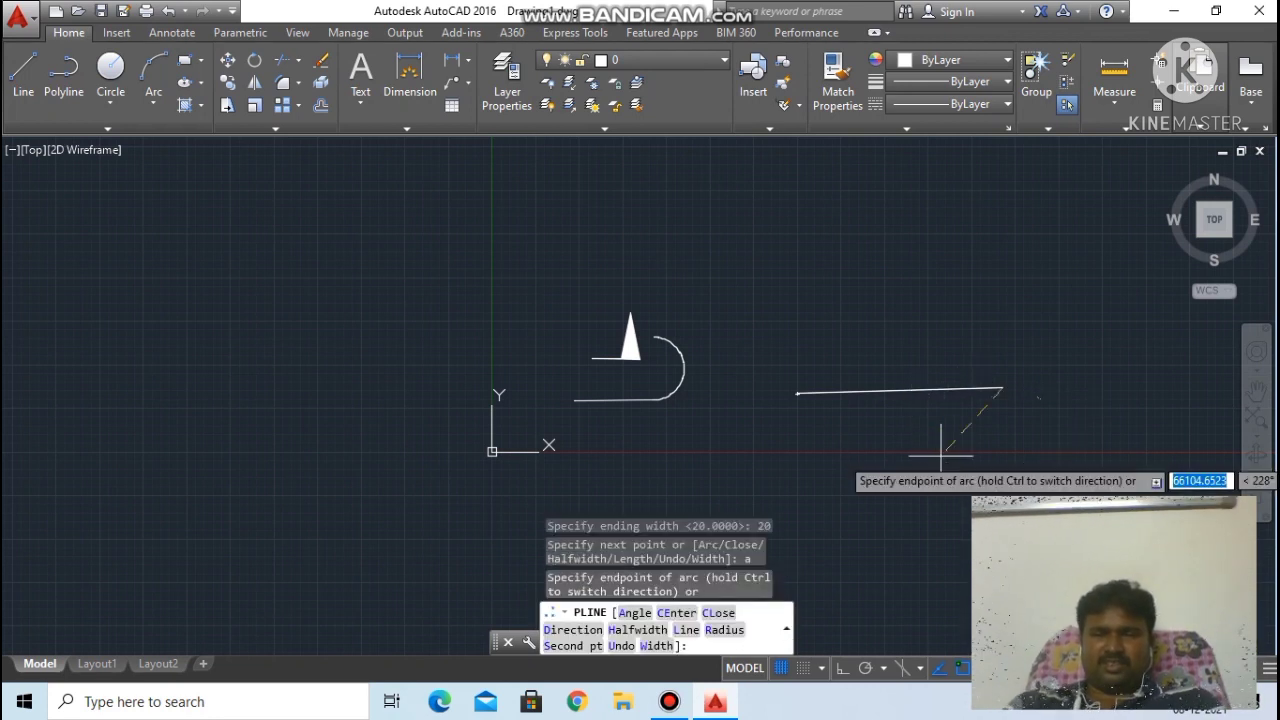
{"action": "left_click", "coordinate": [1007, 294]}
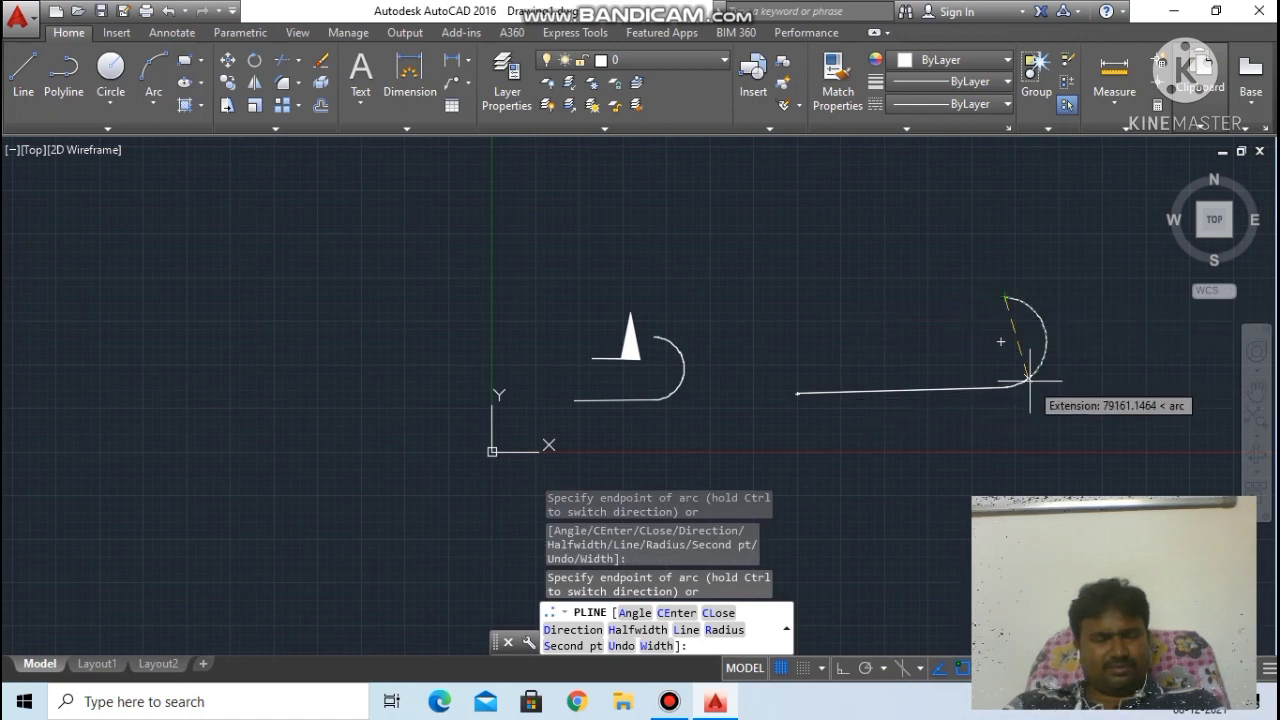
{"action": "key", "text": "Escape"}
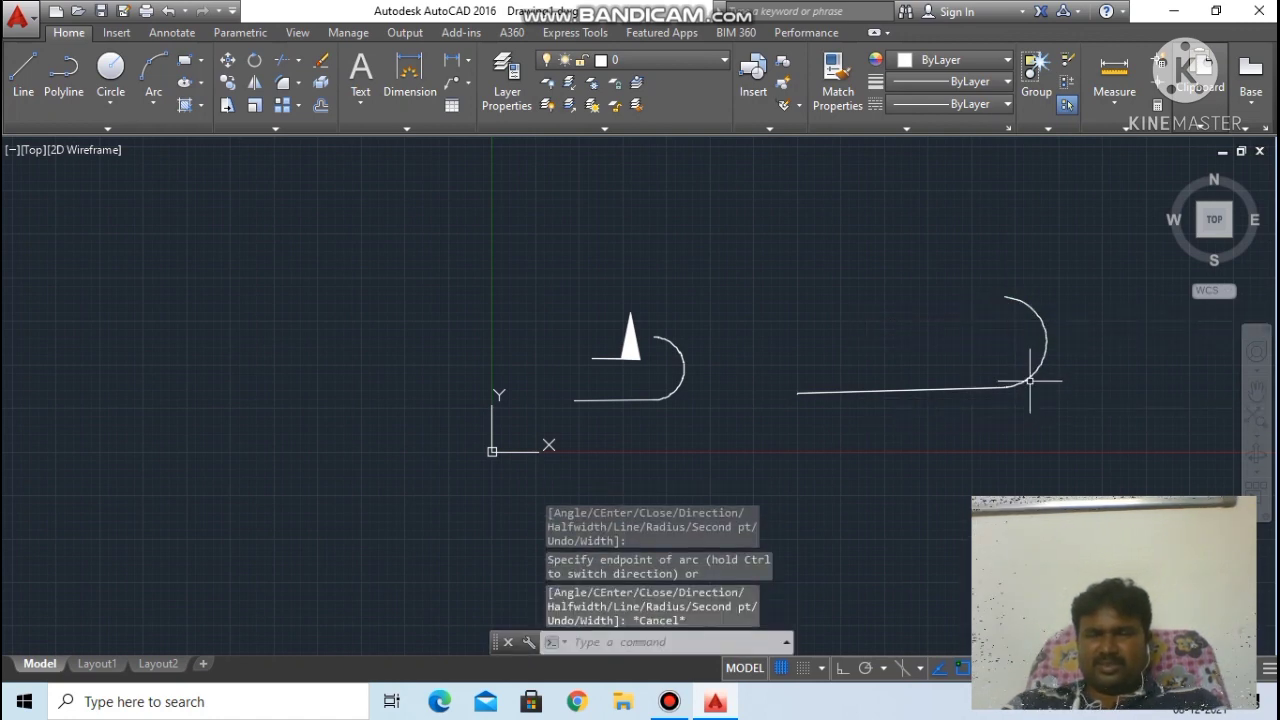
Step: Examine the new polyline's thickness at the line-arc junction and at the arc's free end, and compare it with the whole drawing
{"action": "scroll", "coordinate": [1006, 325], "scroll_direction": "up", "scroll_amount": 5}
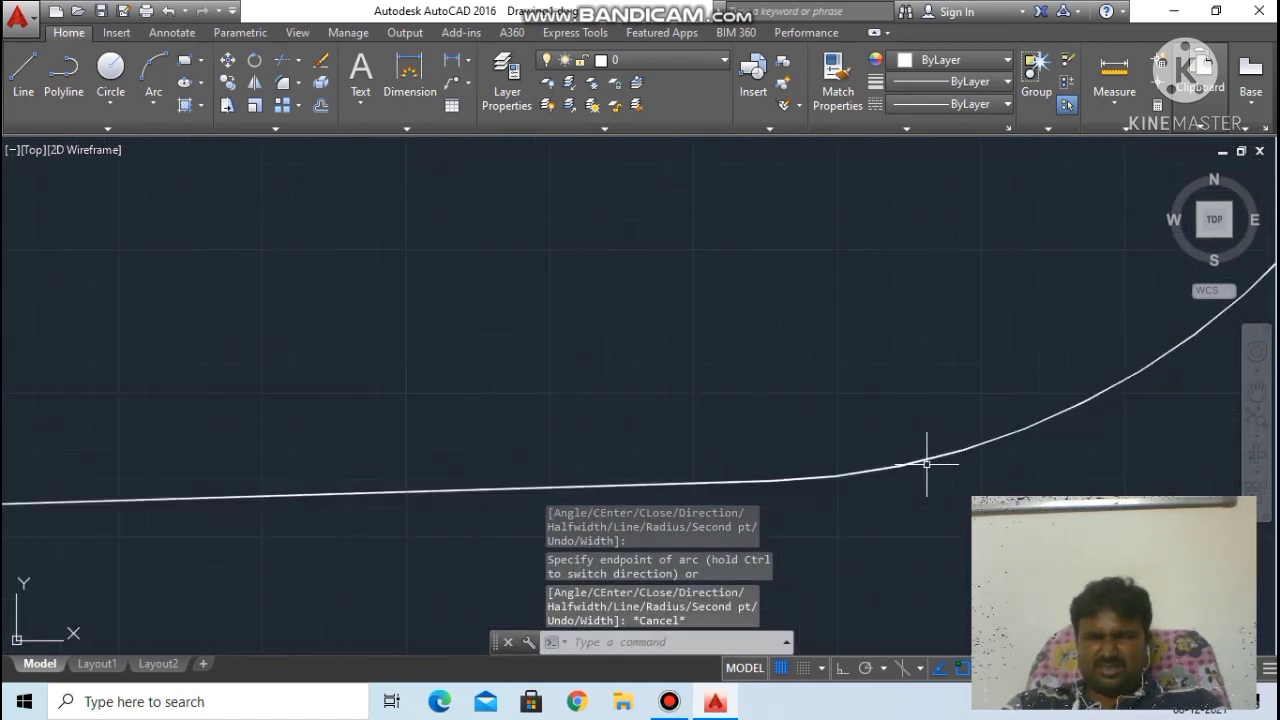
{"action": "scroll", "coordinate": [806, 491], "scroll_direction": "up", "scroll_amount": 5}
{"action": "scroll", "coordinate": [785, 488], "scroll_direction": "up", "scroll_amount": 3}
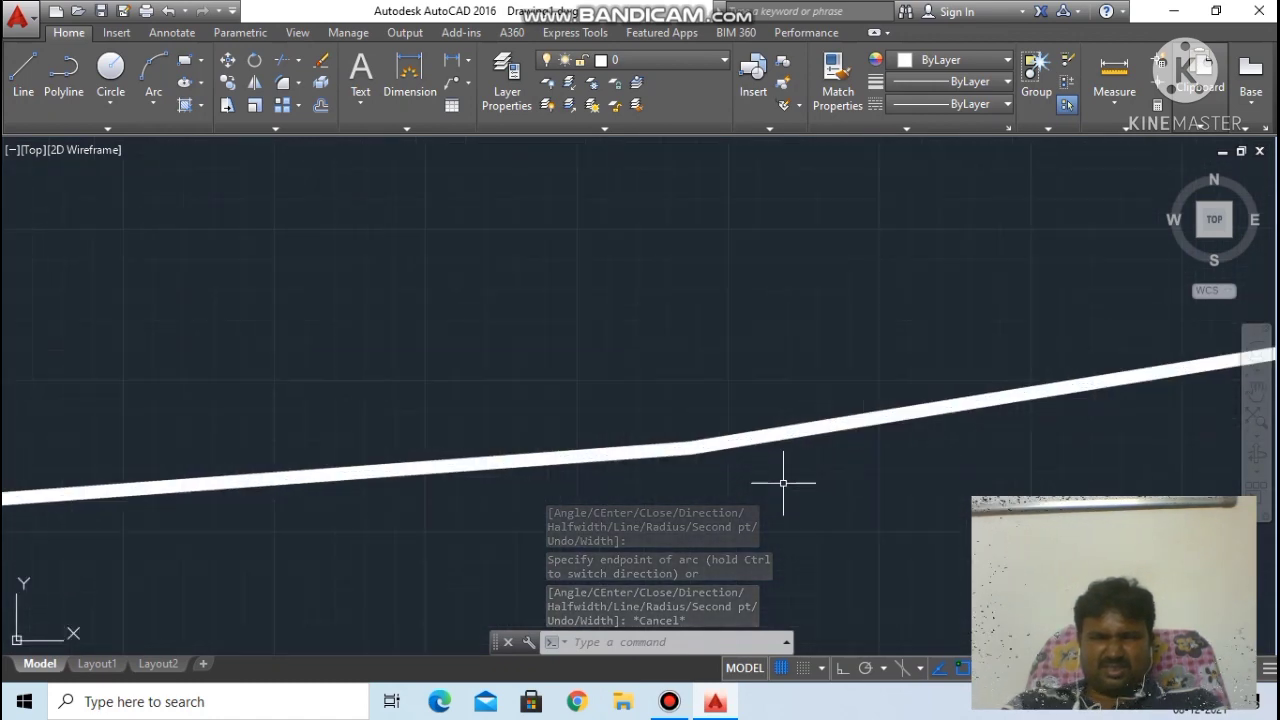
{"action": "scroll", "coordinate": [780, 412], "scroll_direction": "down", "scroll_amount": 6}
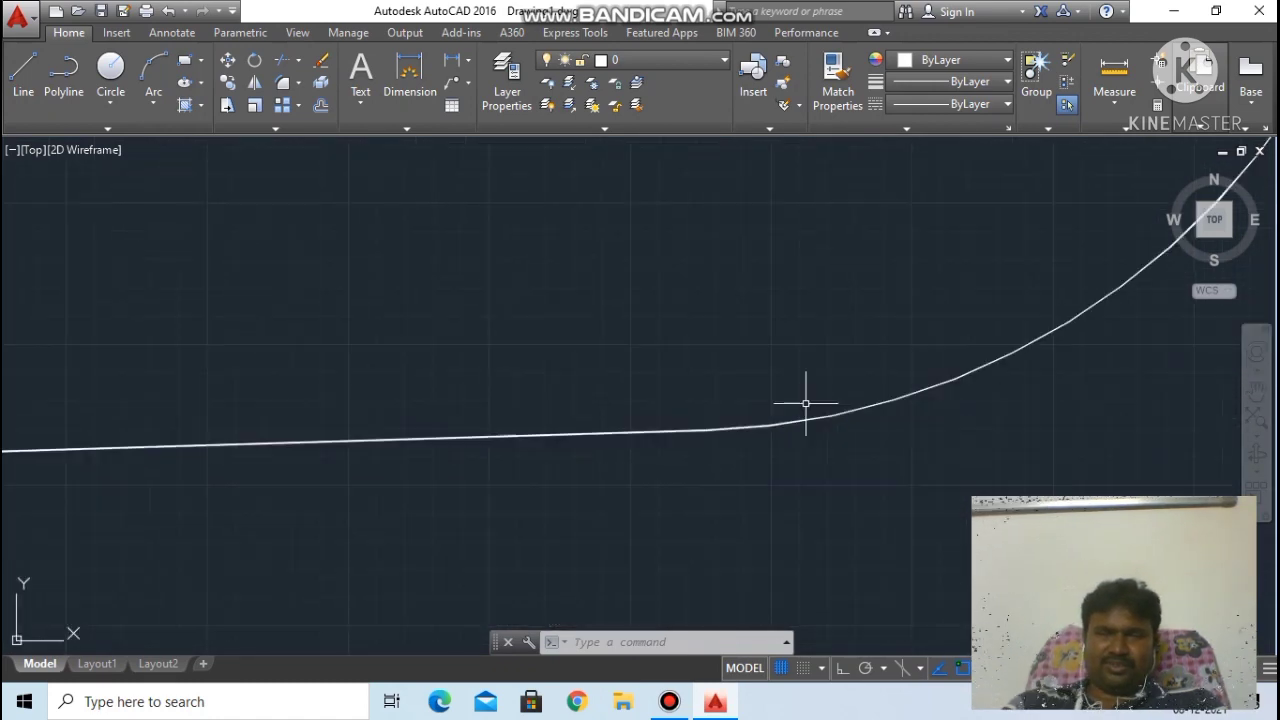
{"action": "scroll", "coordinate": [819, 155], "scroll_direction": "up", "scroll_amount": 2}
{"action": "scroll", "coordinate": [792, 165], "scroll_direction": "up", "scroll_amount": 4}
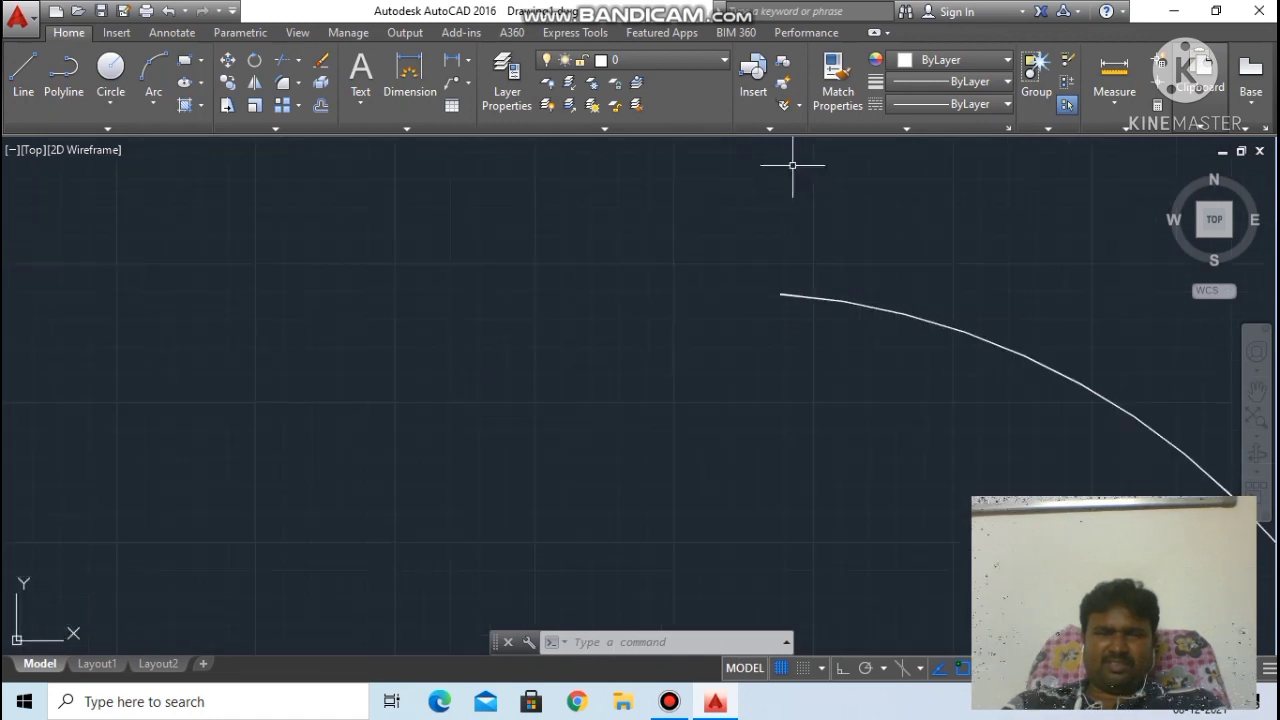
{"action": "scroll", "coordinate": [779, 300], "scroll_direction": "up", "scroll_amount": 6}
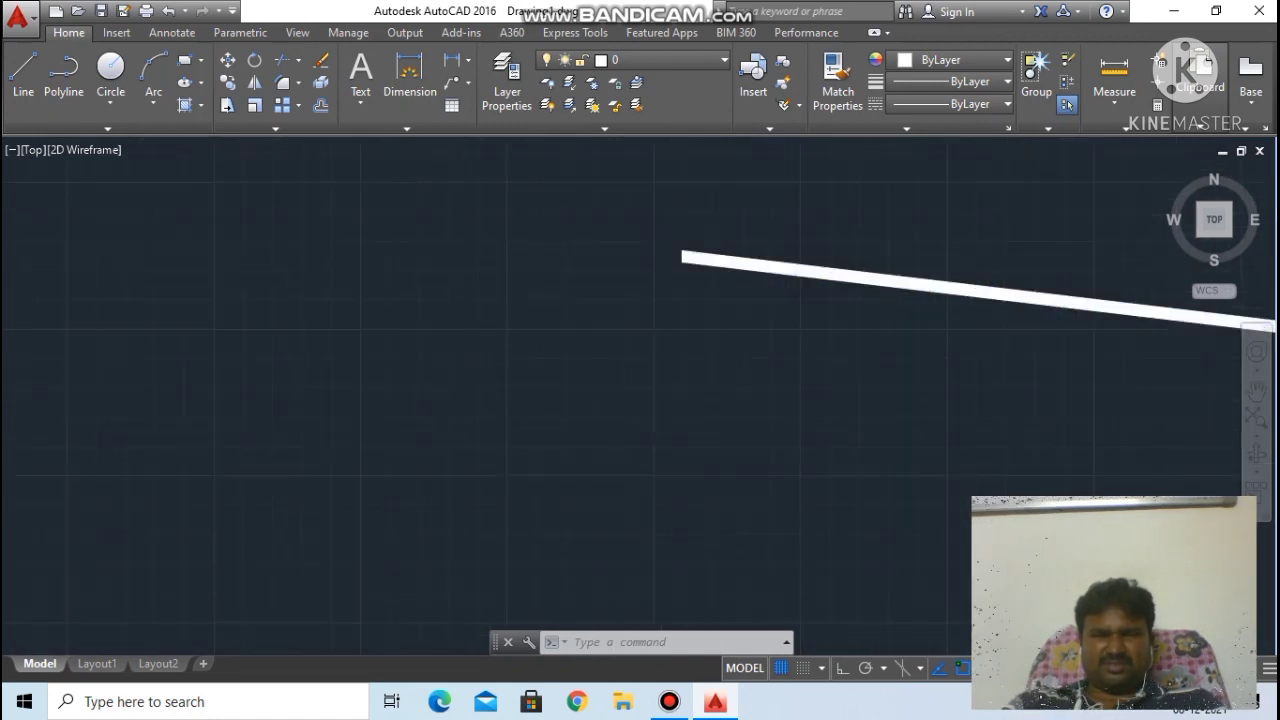
{"action": "scroll", "coordinate": [751, 270], "scroll_direction": "down", "scroll_amount": 8}
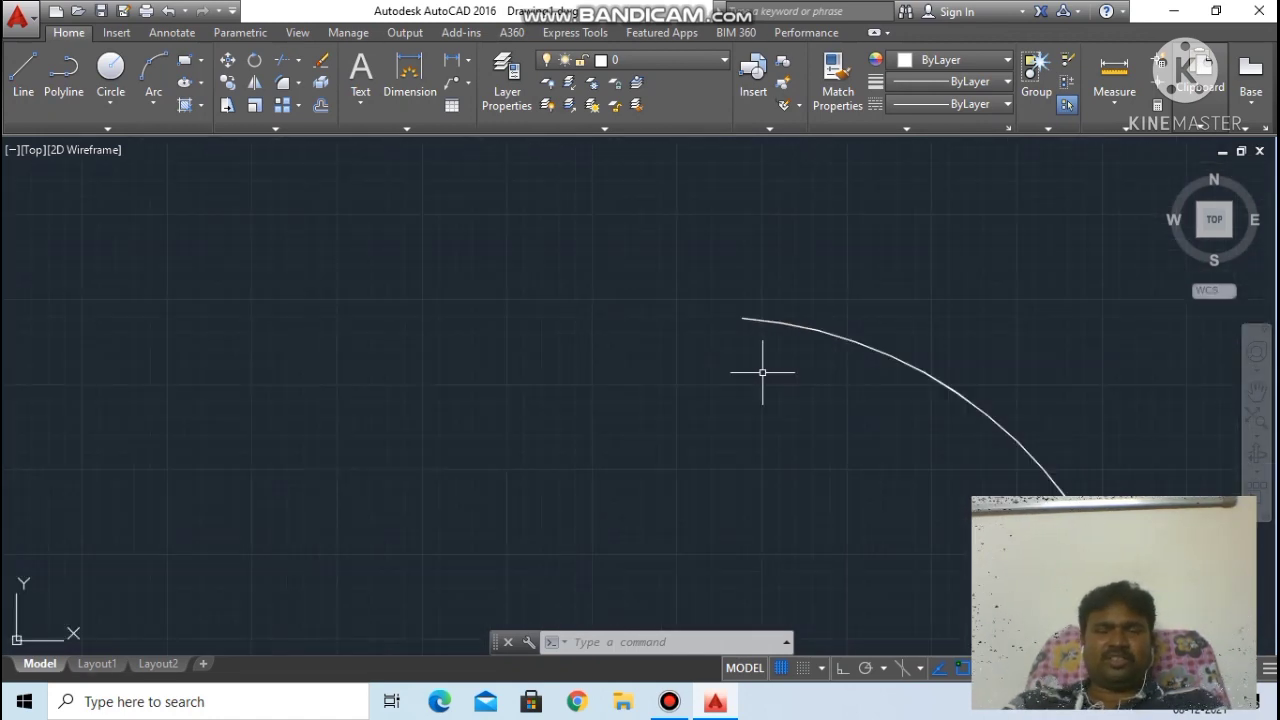
{"action": "scroll", "coordinate": [772, 400], "scroll_direction": "down", "scroll_amount": 2}
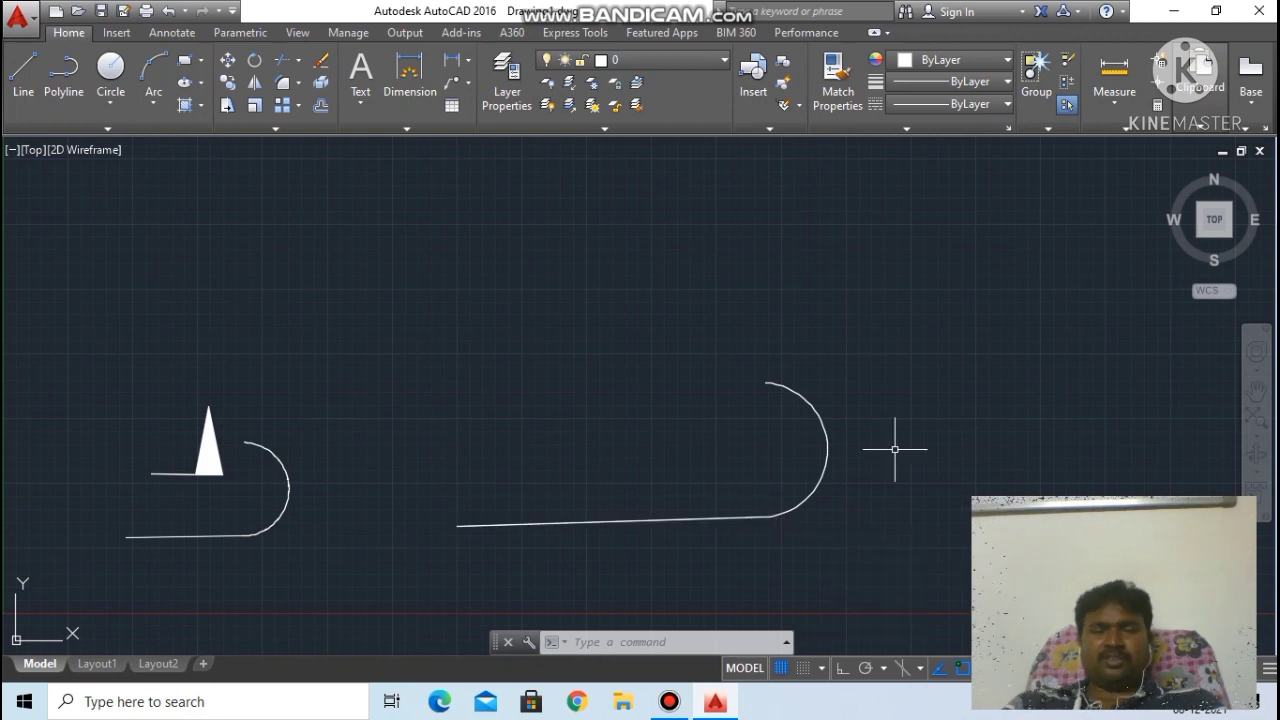
{"action": "scroll", "coordinate": [850, 436], "scroll_direction": "down", "scroll_amount": 3}
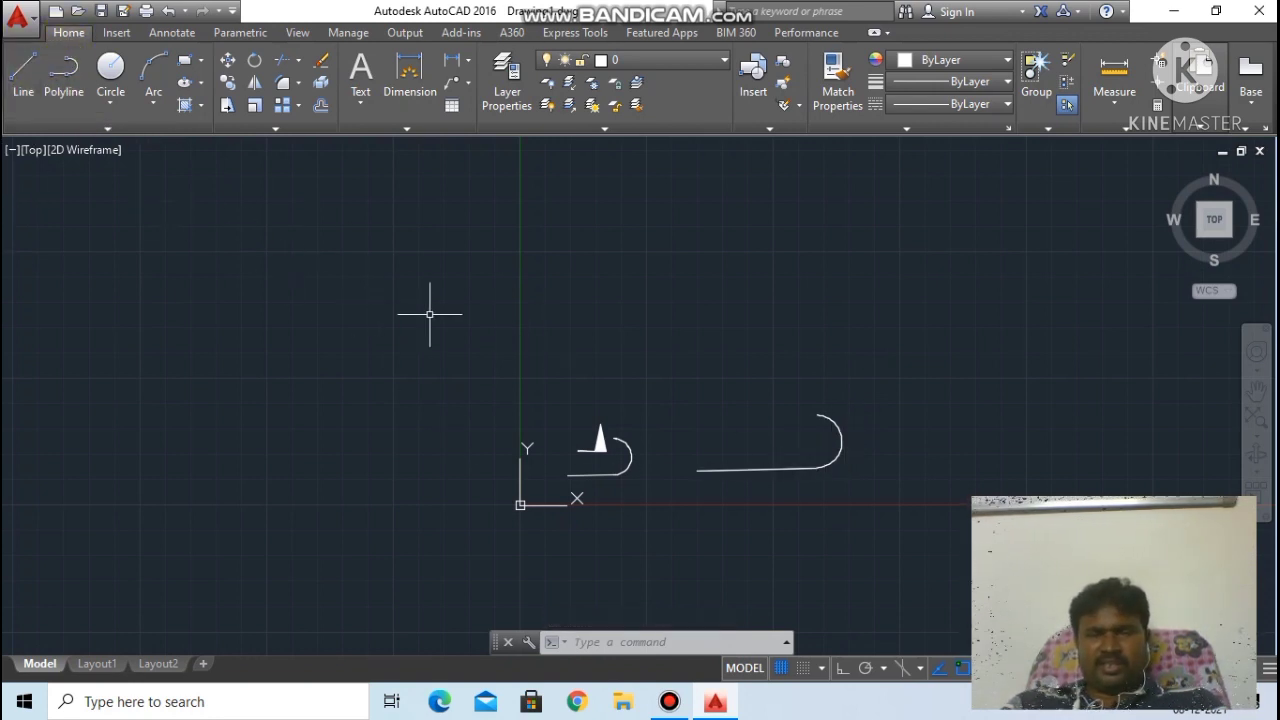
{"action": "scroll", "coordinate": [829, 449], "scroll_direction": "up", "scroll_amount": 4}
{"action": "scroll", "coordinate": [831, 462], "scroll_direction": "down", "scroll_amount": 4}
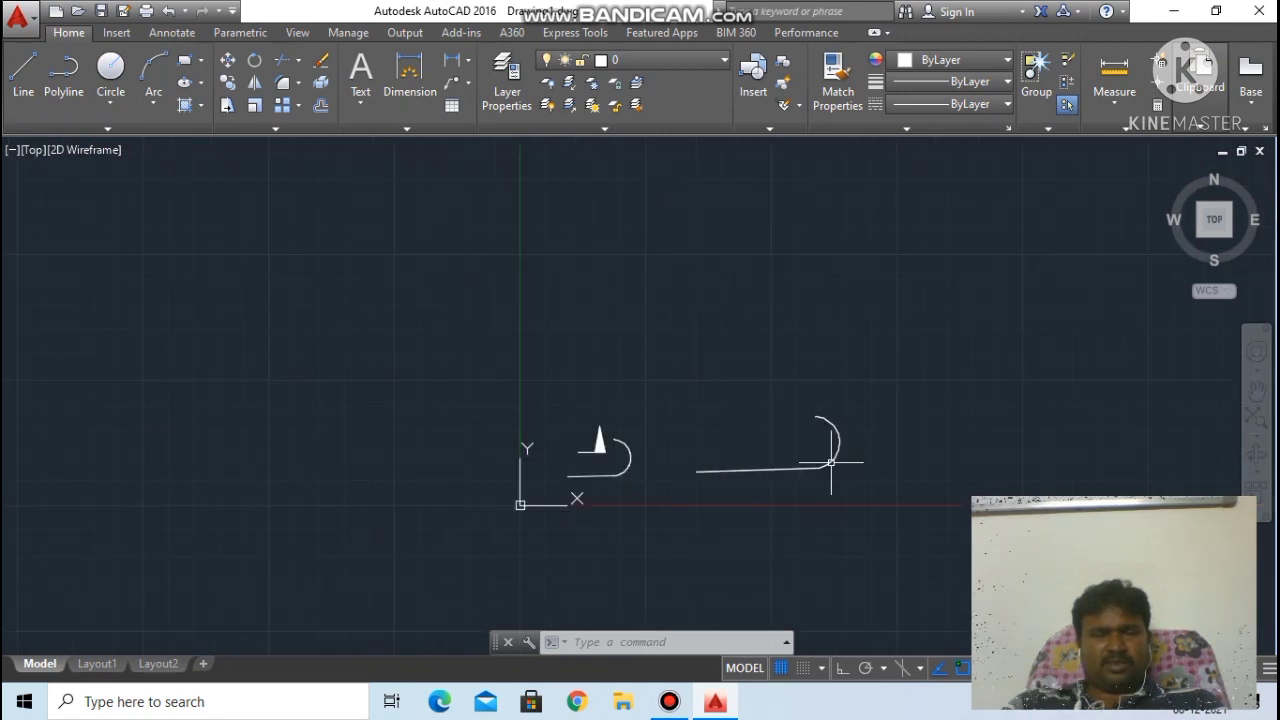
Step: Erase all three polylines from the drawing
{"action": "key", "text": "Escape"}
{"action": "key", "text": "Escape"}
{"action": "key", "text": "Escape"}
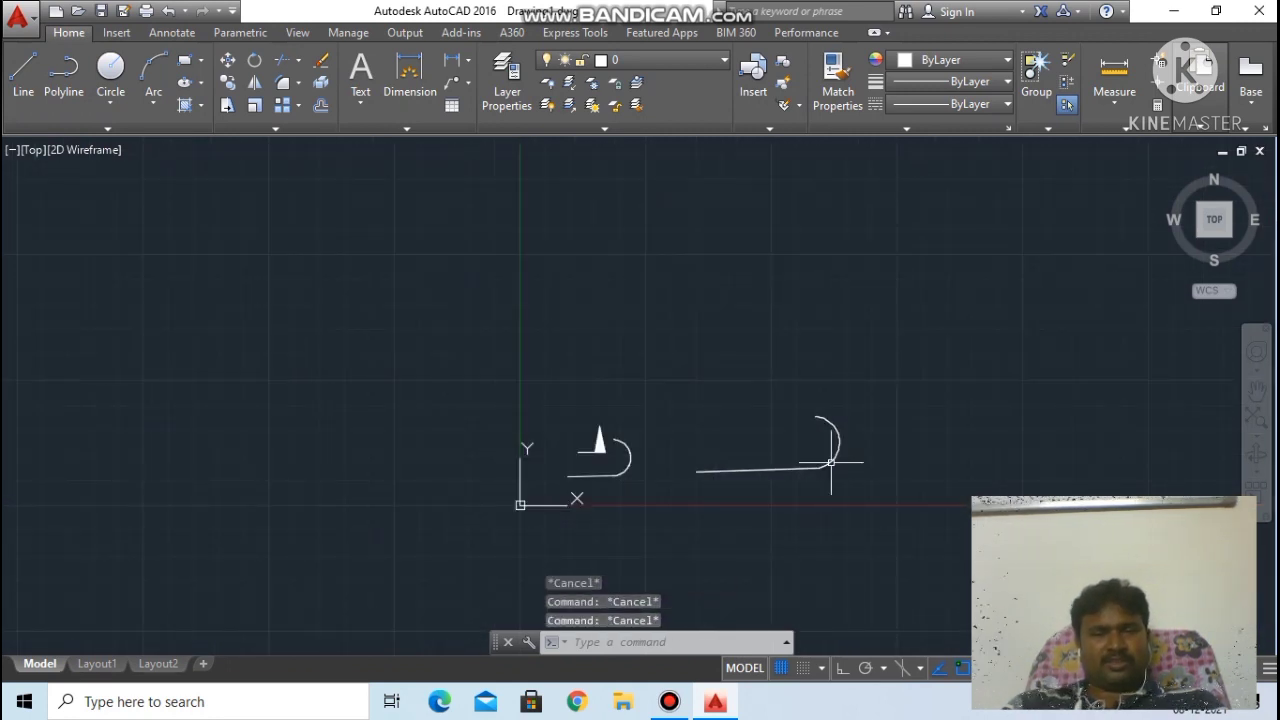
{"action": "key", "text": "Escape"}
{"action": "left_click", "coordinate": [579, 445]}
{"action": "mouse_move", "coordinate": [579, 445]}
{"action": "left_mouse_down"}
{"action": "mouse_move", "coordinate": [835, 462]}
{"action": "mouse_move", "coordinate": [920, 357]}
{"action": "left_mouse_up"}
{"action": "key", "text": "Delete"}
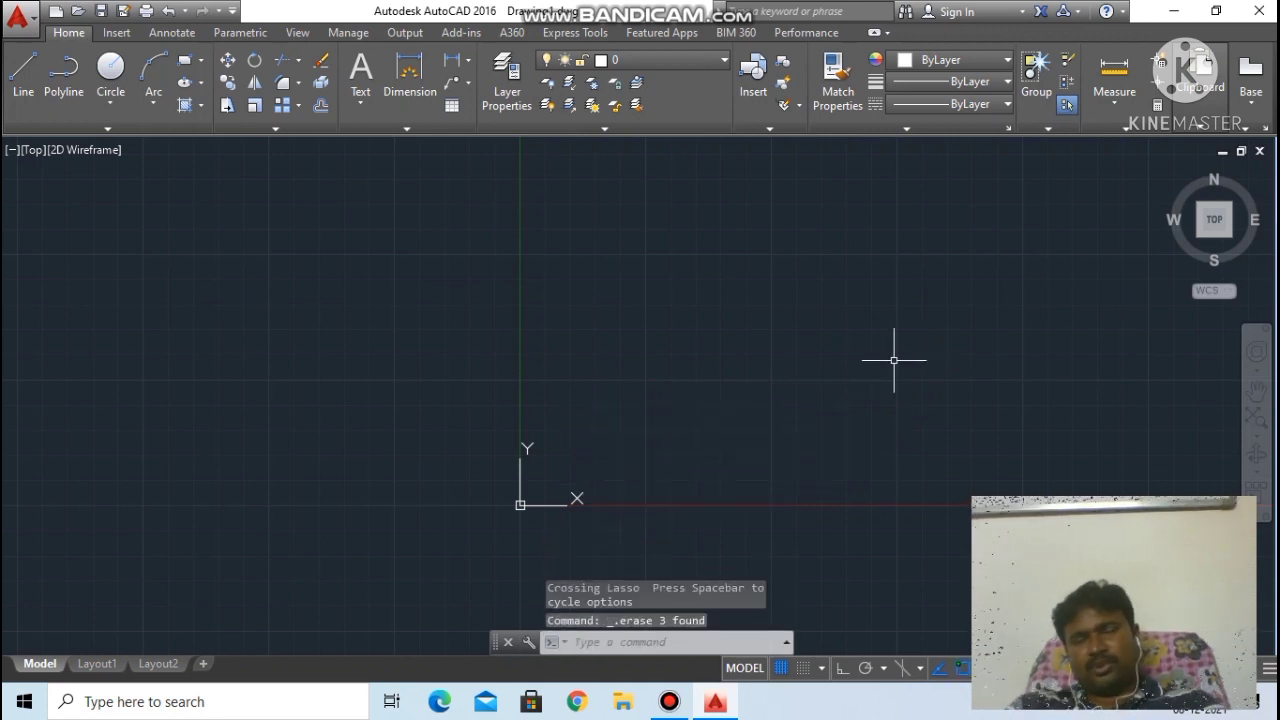
Step: Draw a stepped chain of nine connected Line segments across the drawing, with a rectangular dip and a slanted dip
{"action": "left_click", "coordinate": [23, 70]}
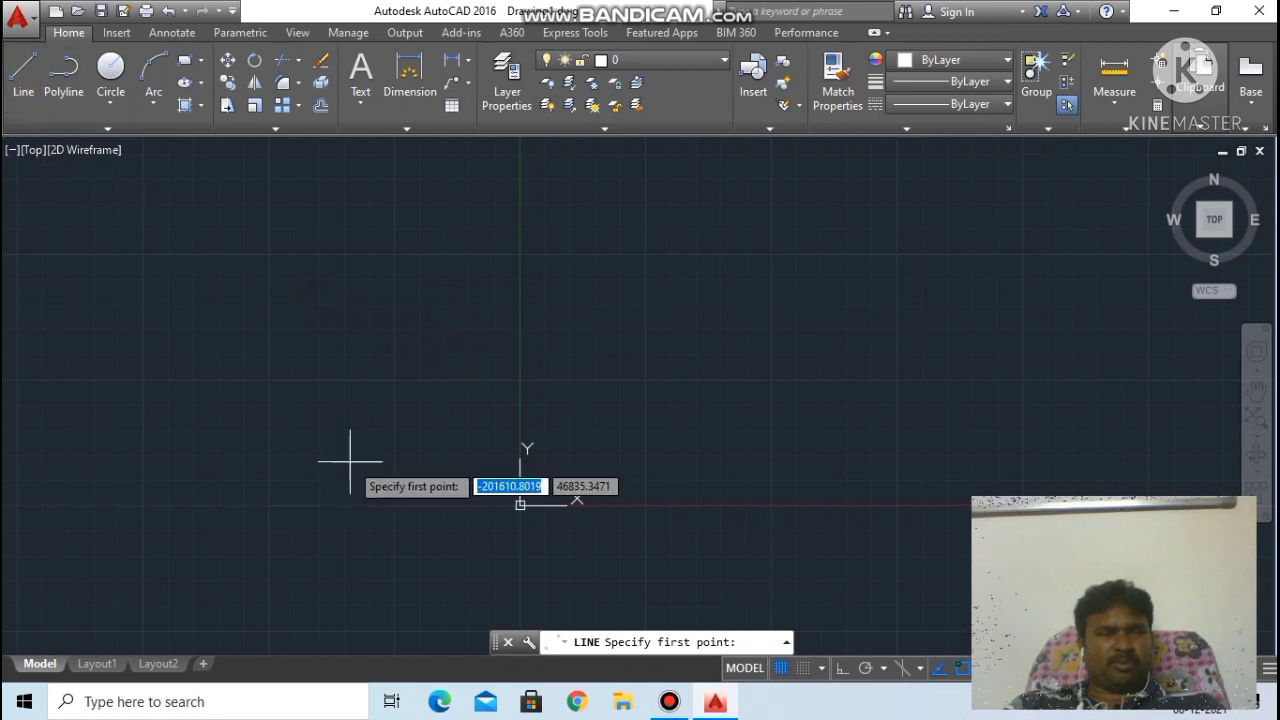
{"action": "left_click", "coordinate": [193, 336]}
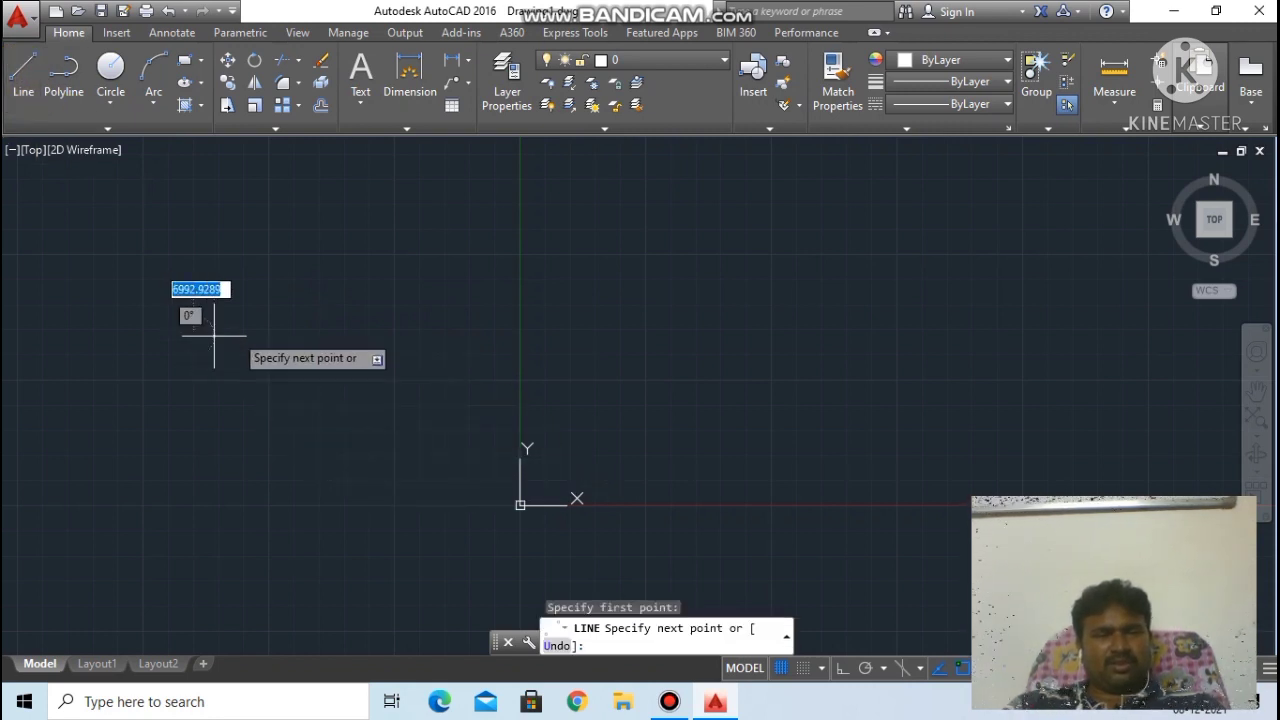
{"action": "left_click", "coordinate": [548, 335]}
{"action": "left_click", "coordinate": [548, 428]}
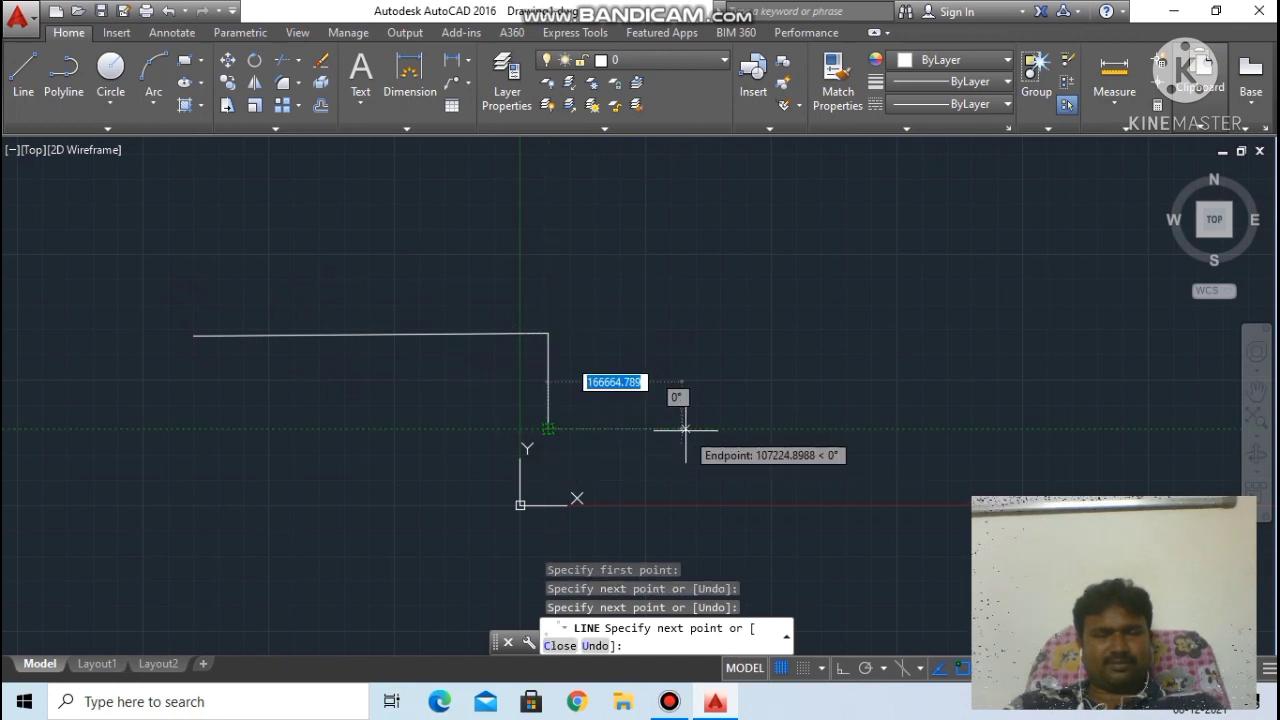
{"action": "left_click", "coordinate": [691, 428]}
{"action": "left_click", "coordinate": [691, 329]}
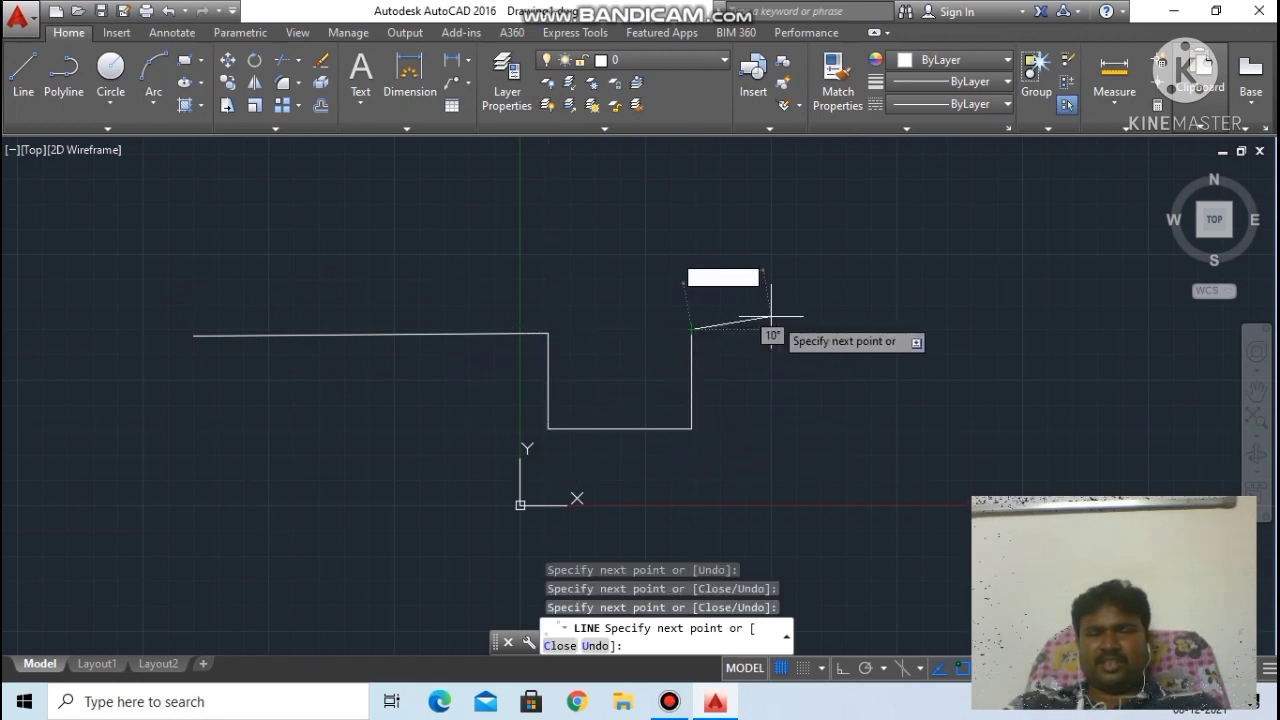
{"action": "left_click", "coordinate": [881, 329]}
{"action": "left_click", "coordinate": [893, 450]}
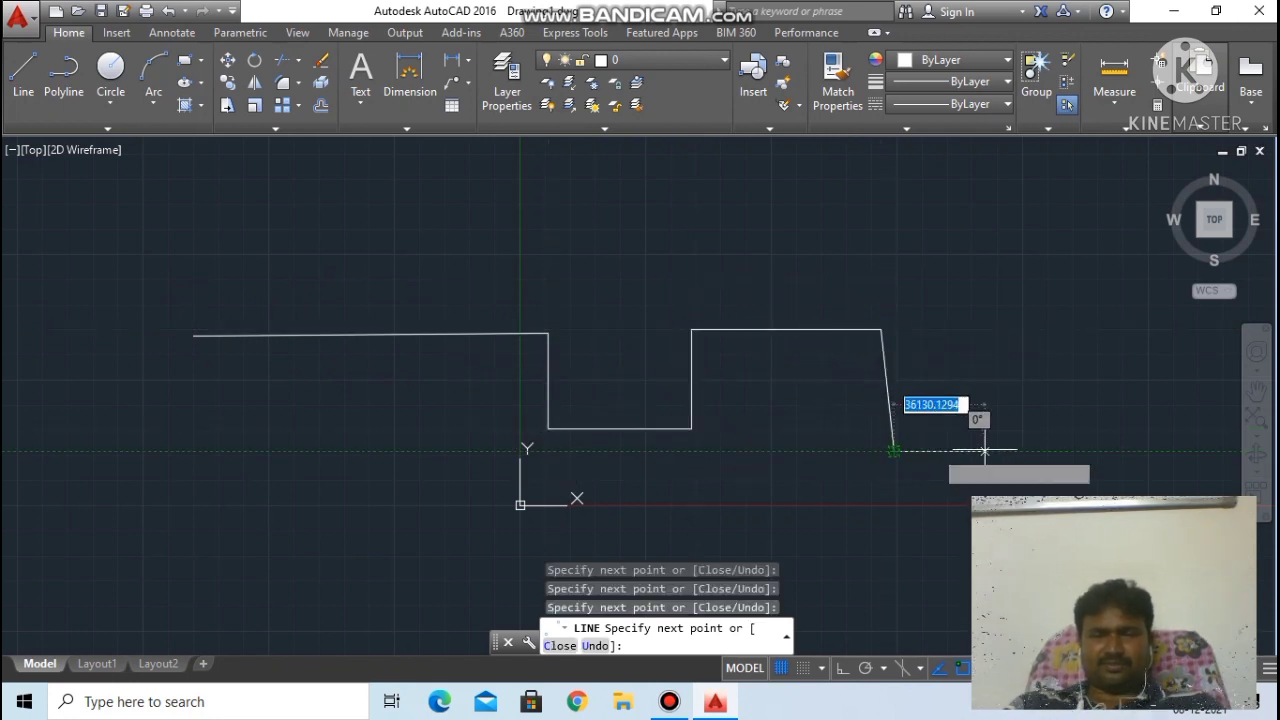
{"action": "left_click", "coordinate": [1027, 437]}
{"action": "left_click", "coordinate": [1048, 316]}
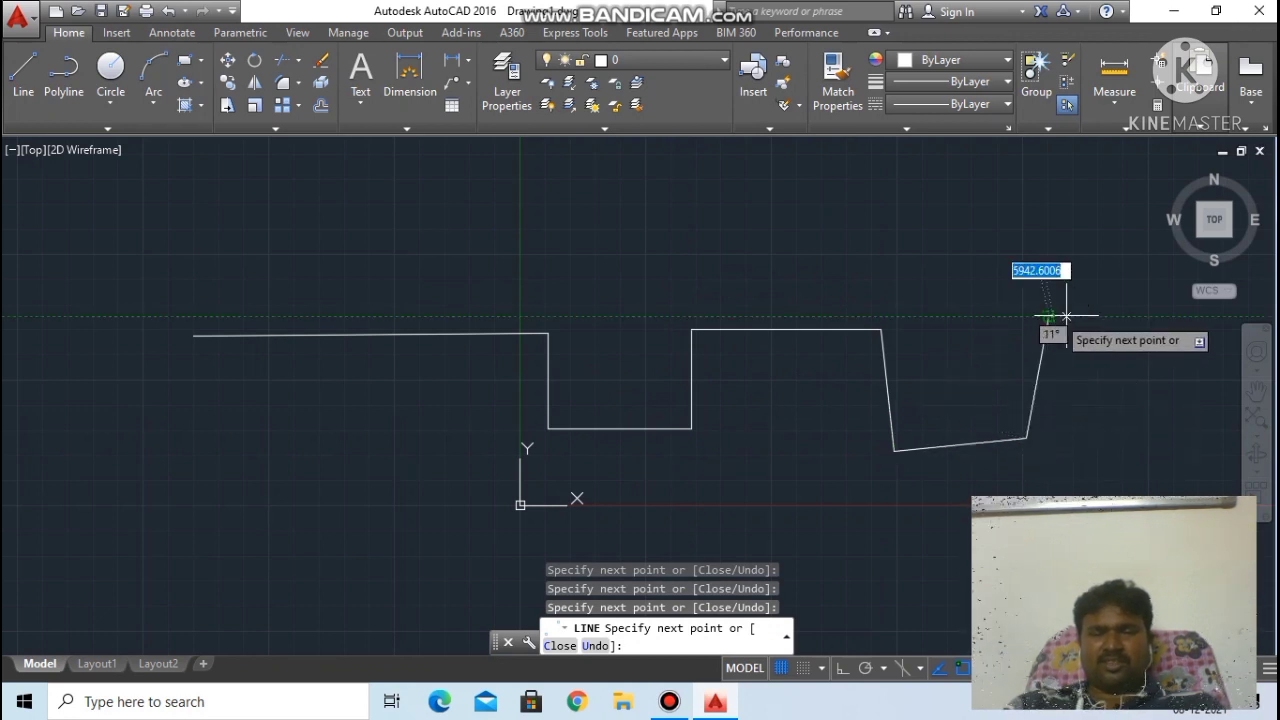
{"action": "left_click", "coordinate": [1133, 314]}
{"action": "key", "text": "Return"}
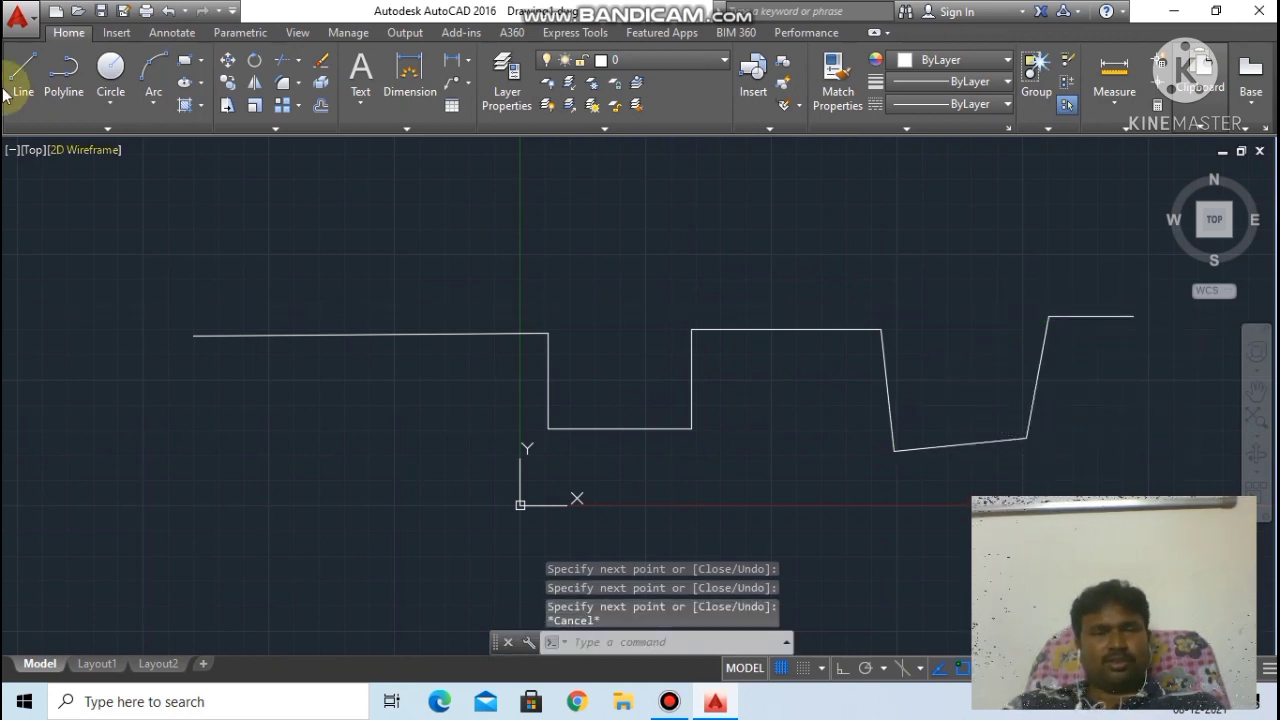
Step: Draw one continuous nine-segment stepped polyline with two rectangular dips above the chain of lines, and finish it
{"action": "left_click", "coordinate": [70, 85]}
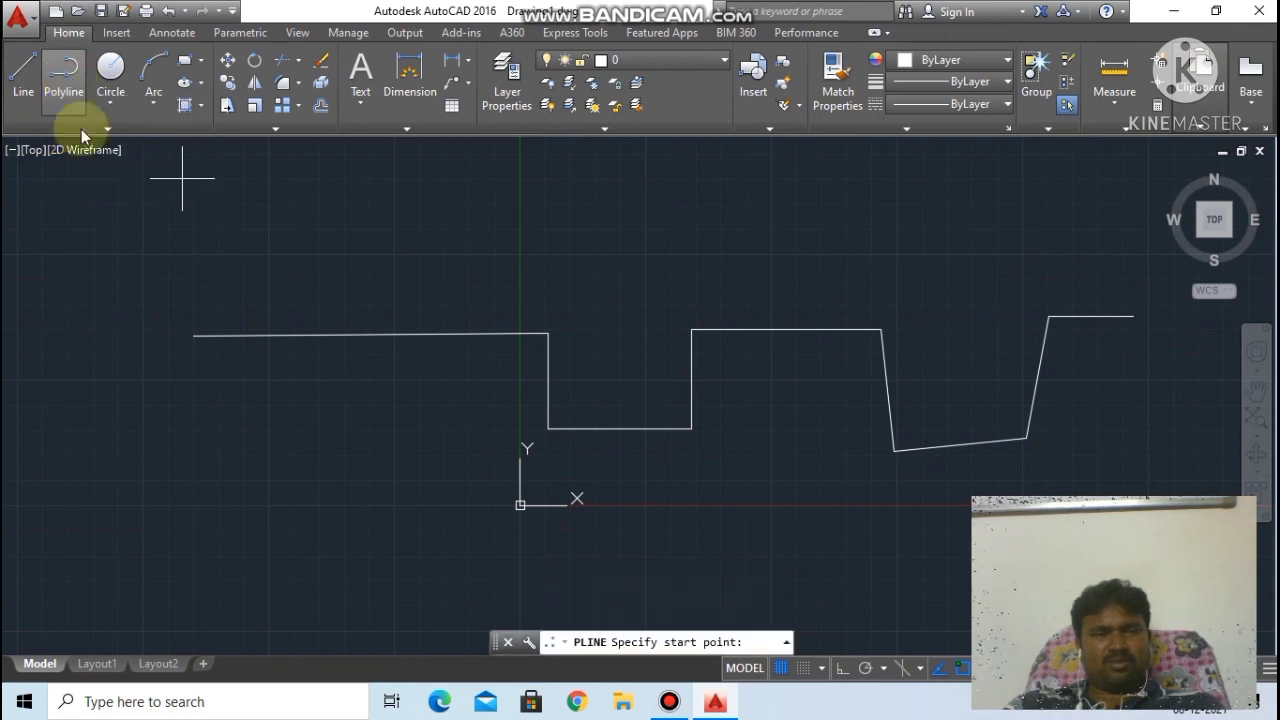
{"action": "left_click", "coordinate": [190, 228]}
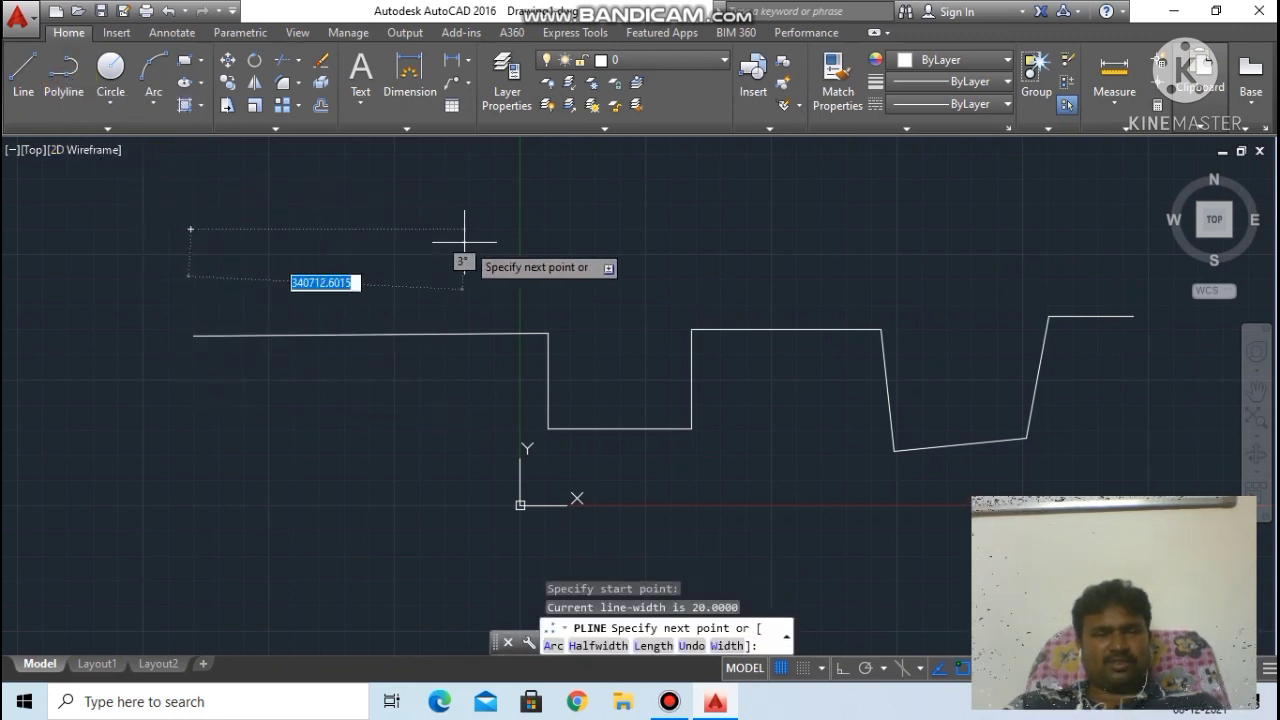
{"action": "left_click", "coordinate": [567, 237]}
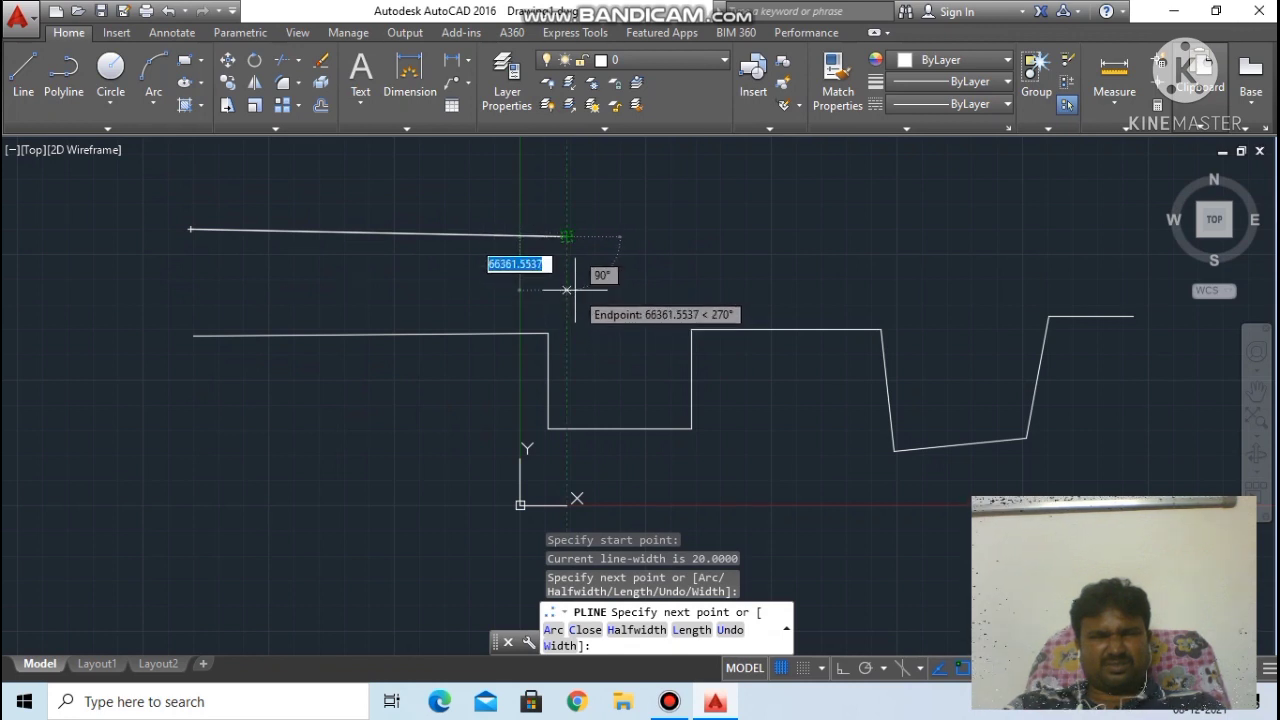
{"action": "left_click", "coordinate": [567, 287]}
{"action": "left_click", "coordinate": [698, 287]}
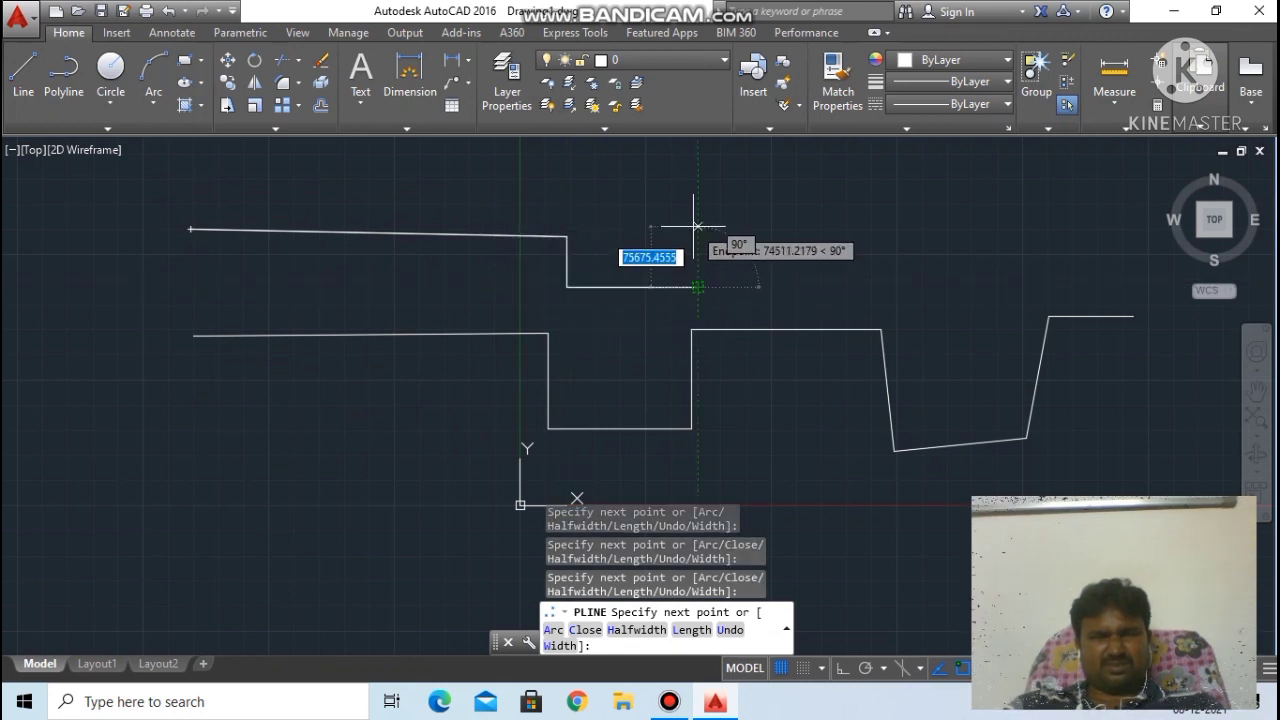
{"action": "left_click", "coordinate": [698, 227]}
{"action": "left_click", "coordinate": [806, 227]}
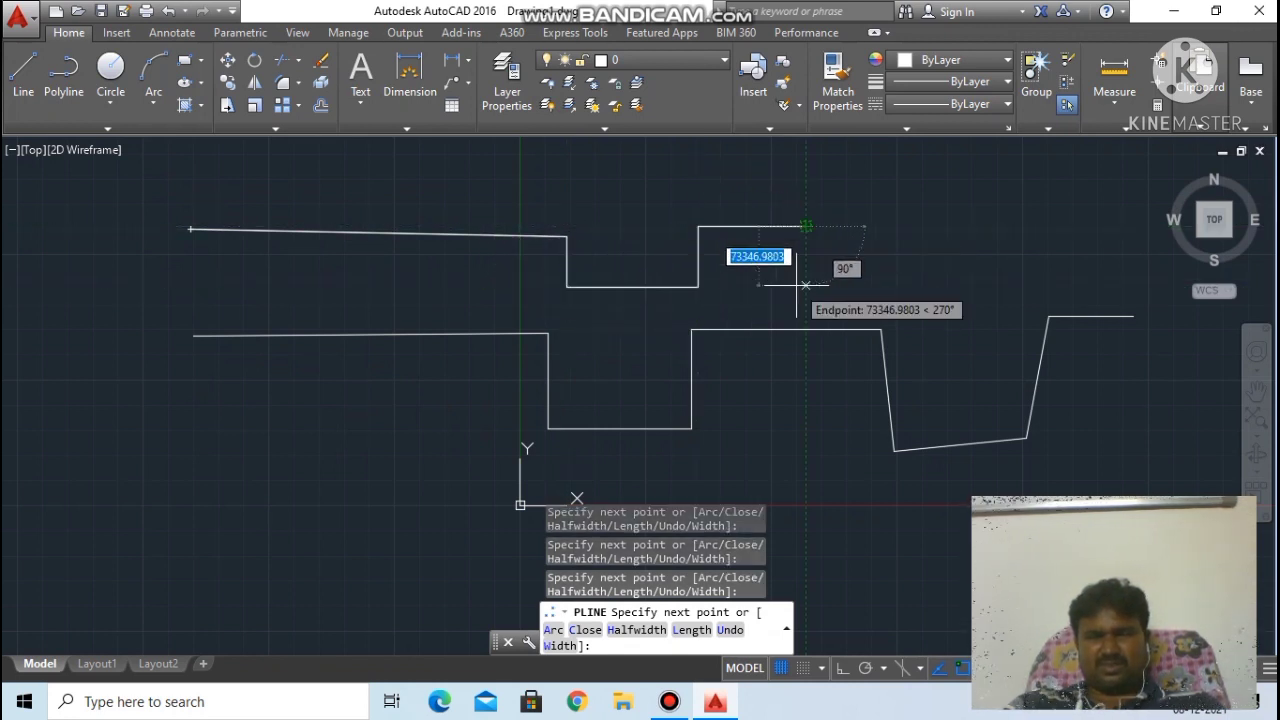
{"action": "left_click", "coordinate": [806, 285]}
{"action": "left_click", "coordinate": [897, 285]}
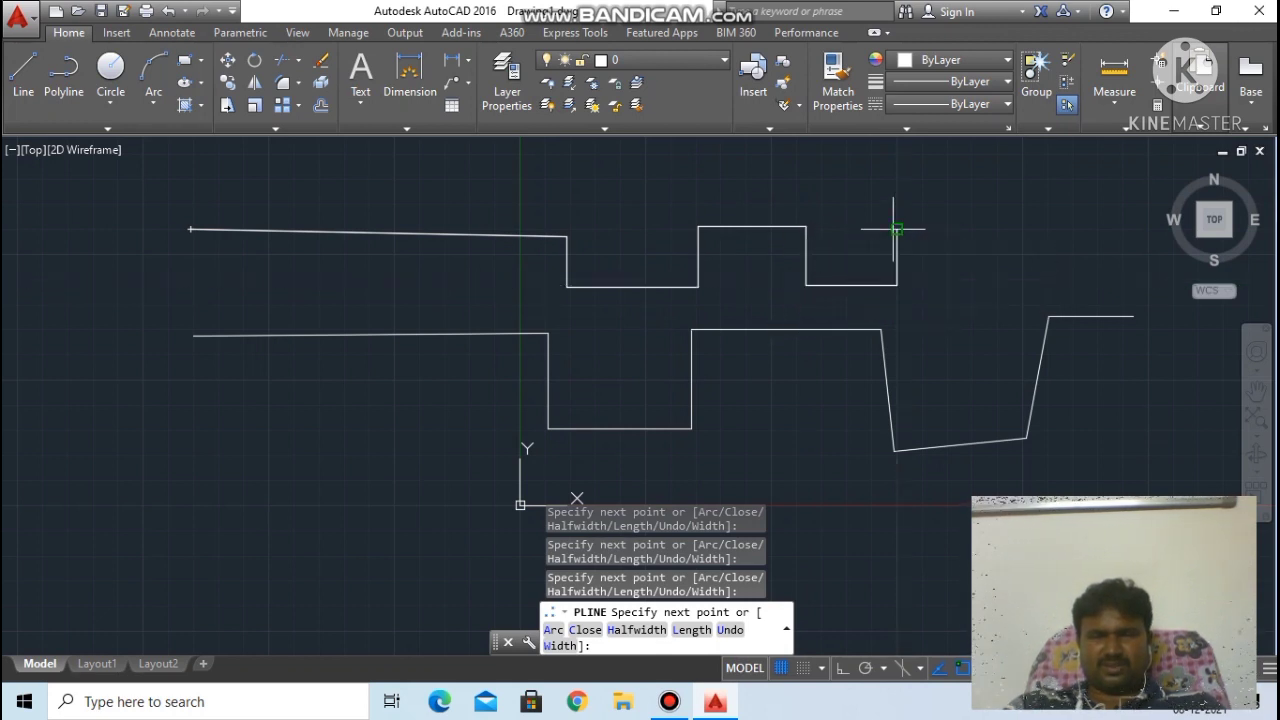
{"action": "left_click", "coordinate": [897, 229]}
{"action": "left_click", "coordinate": [1040, 229]}
{"action": "key", "text": "Escape"}
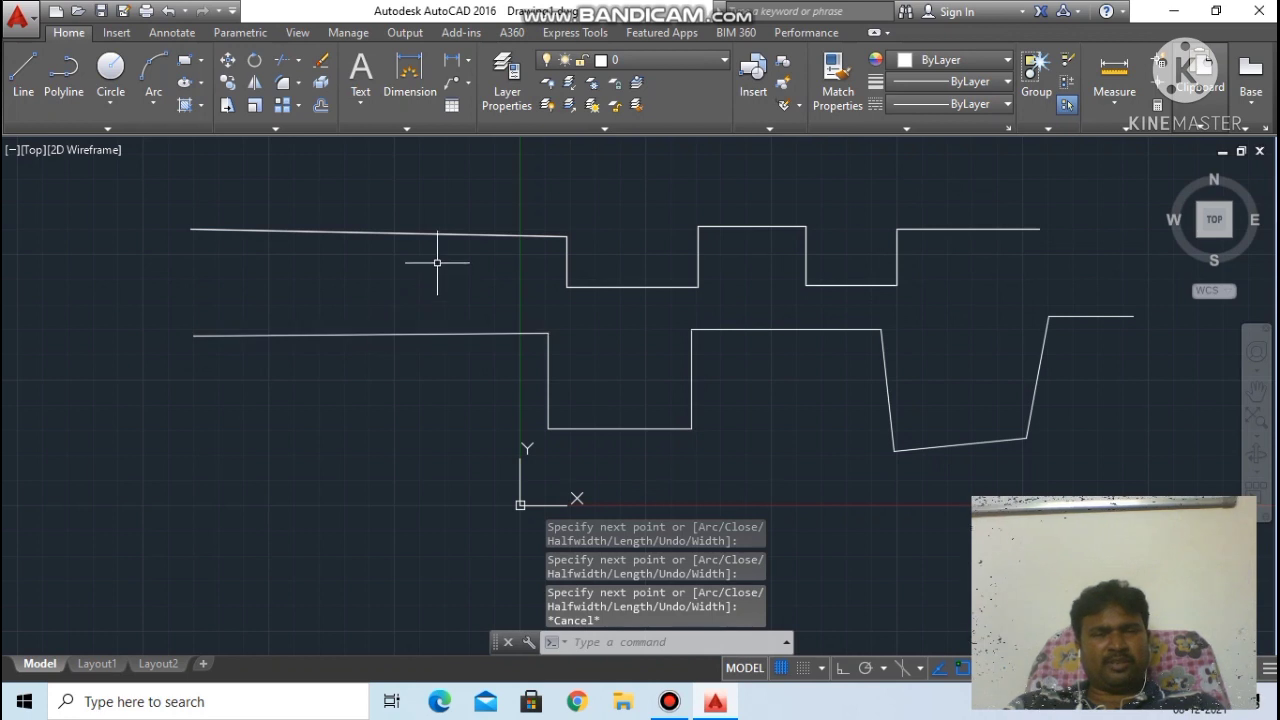
Step: Compare how the stepped polyline and the bottom line of the lower chain's rectangular dip select, clearing each selection
{"action": "left_click", "coordinate": [975, 229]}
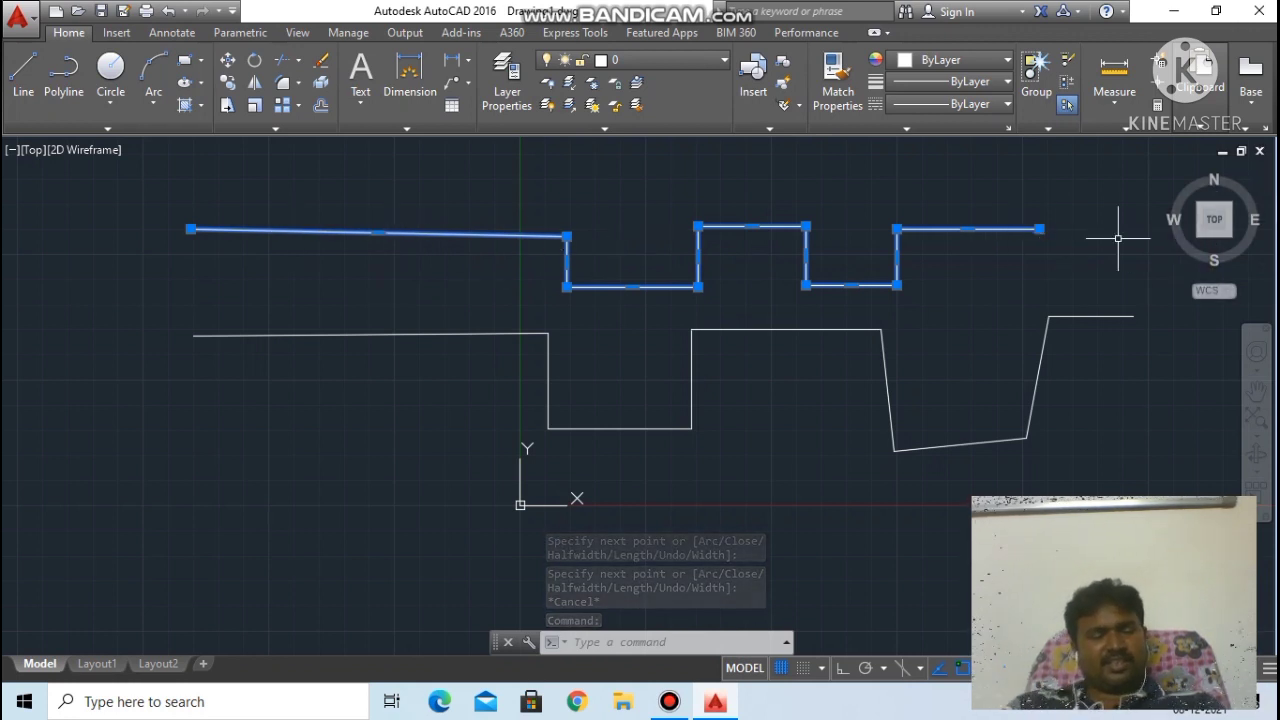
{"action": "key", "text": "Escape"}
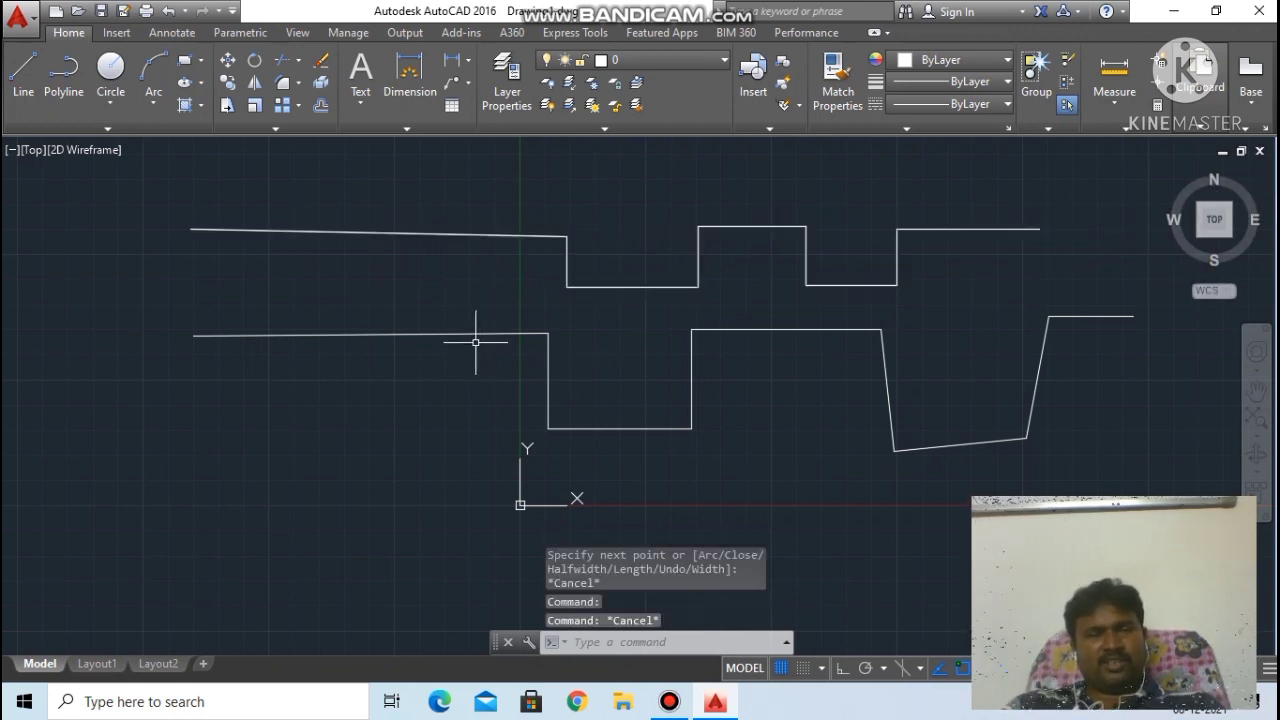
{"action": "left_click", "coordinate": [629, 430]}
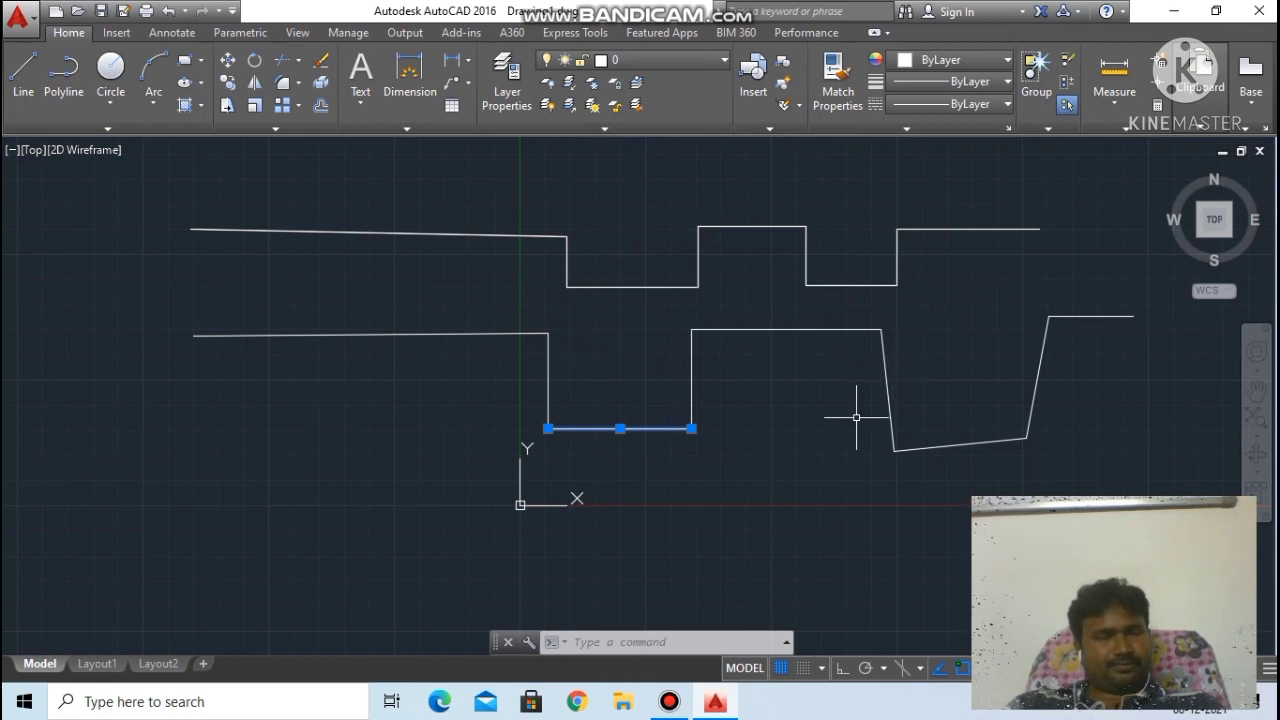
{"action": "key", "text": "Escape"}
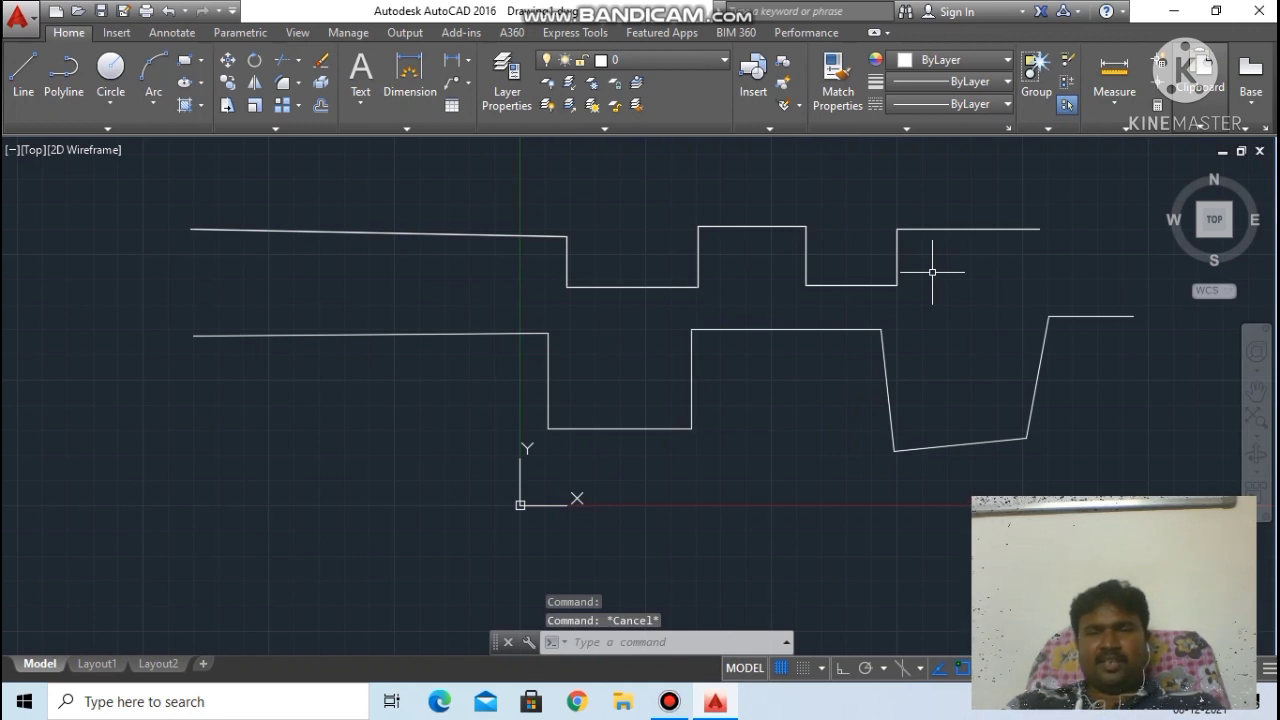
Step: Minimize the AutoCAD window to show the desktop
{"action": "left_click", "coordinate": [652, 645]}
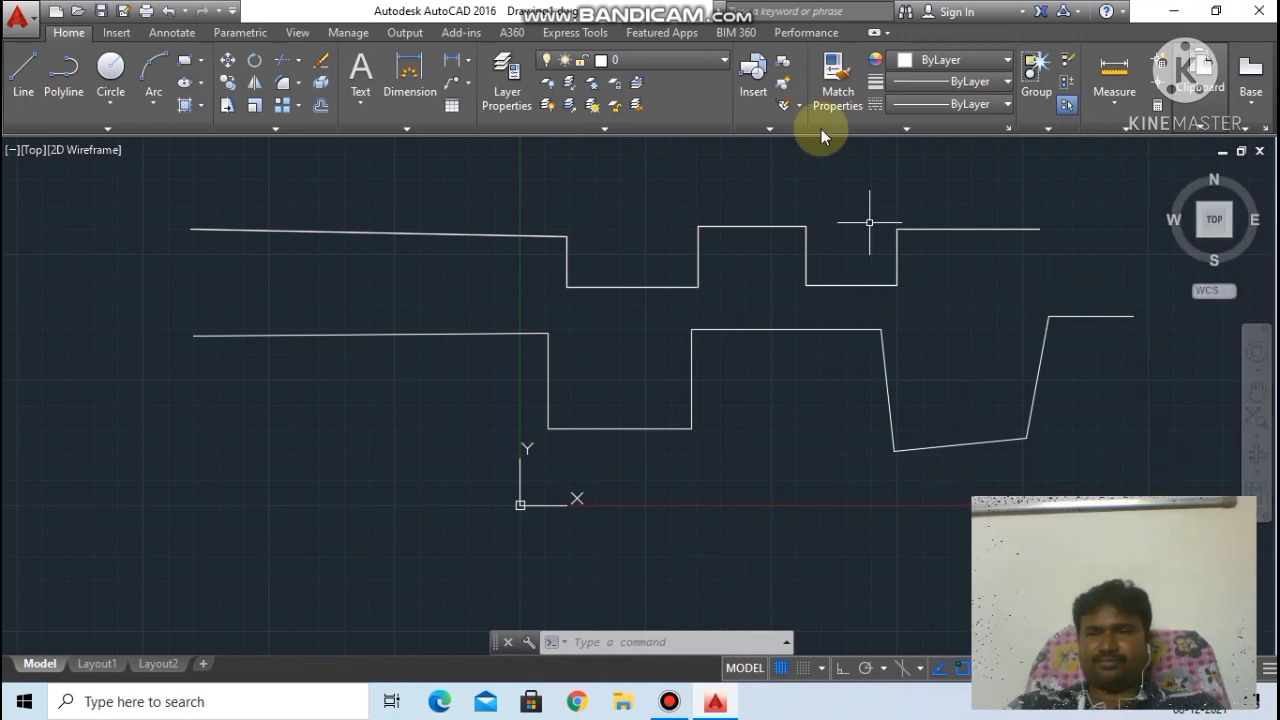
{"action": "left_click", "coordinate": [1170, 10]}
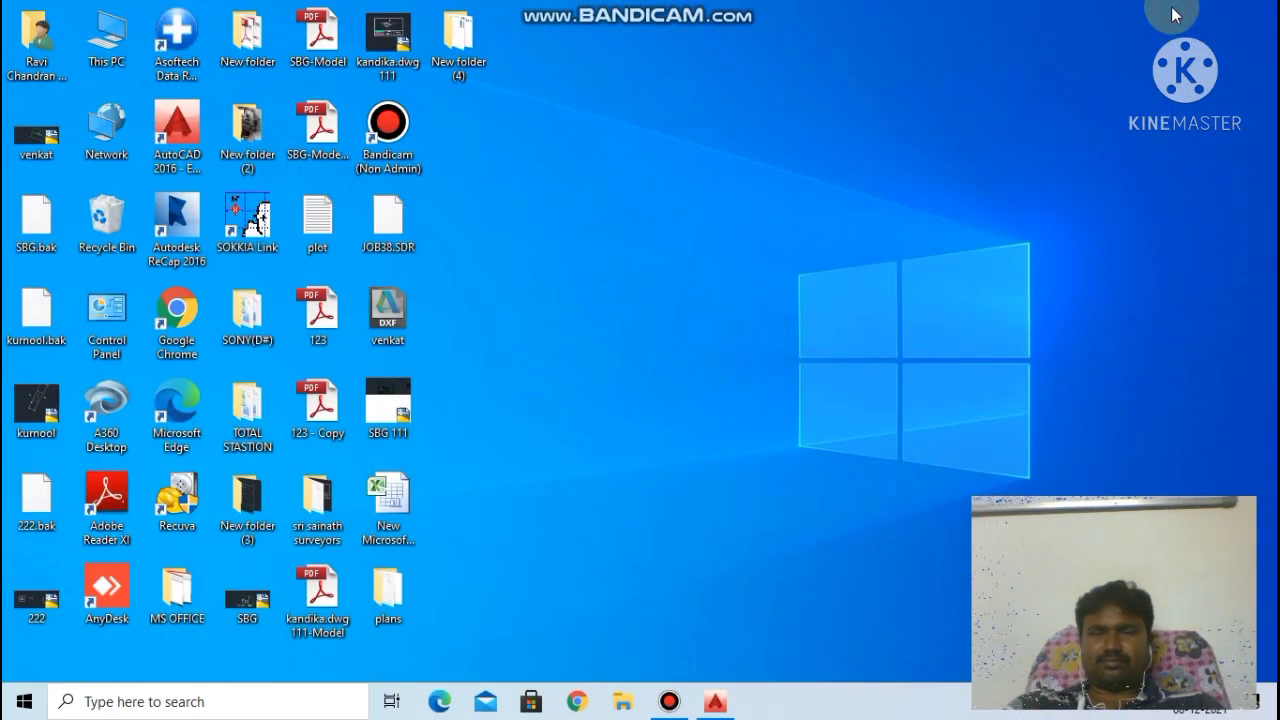